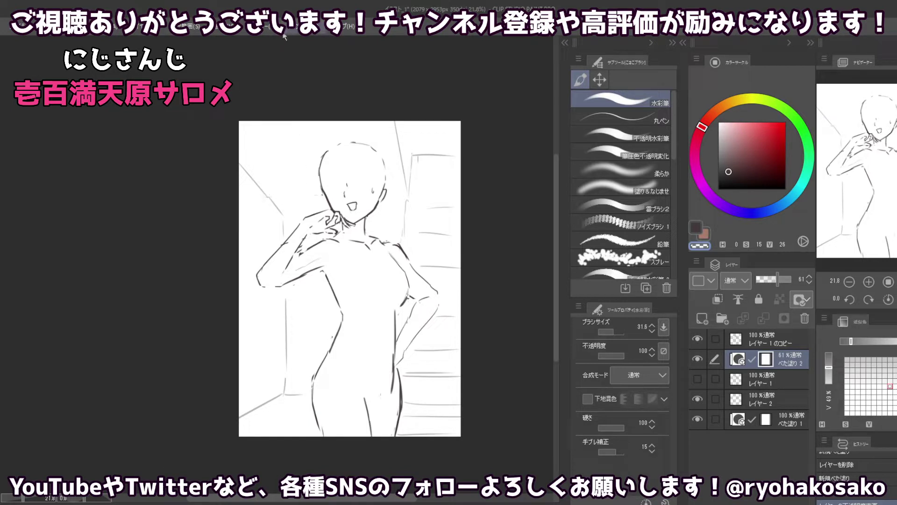
- Zoom in on the figure and make レイヤー 1のコピー the active drawing layer
{"action": "scroll", "coordinate": [335, 233], "scroll_direction": "up", "scroll_amount": 2}
{"action": "left_click_drag", "start_coordinate": [337, 233], "coordinate": [335, 225]}
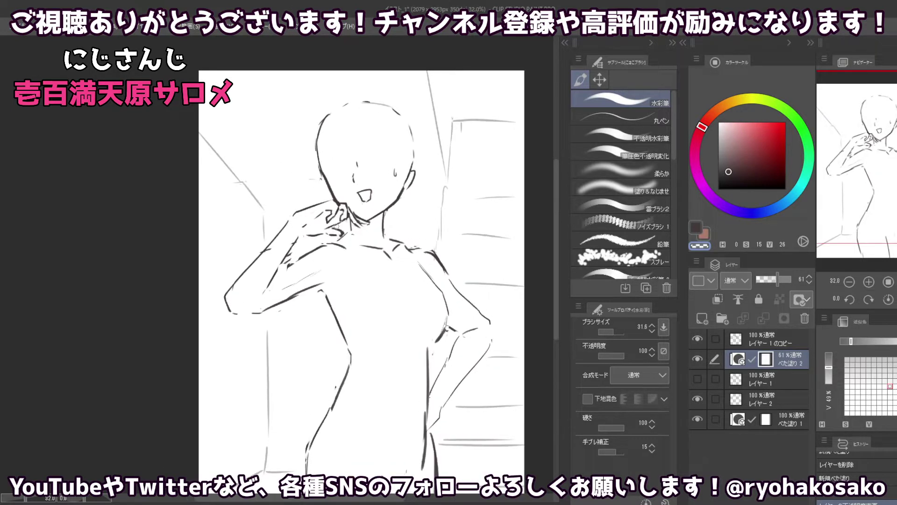
{"action": "key", "text": "c"}
{"action": "left_click", "coordinate": [766, 379]}
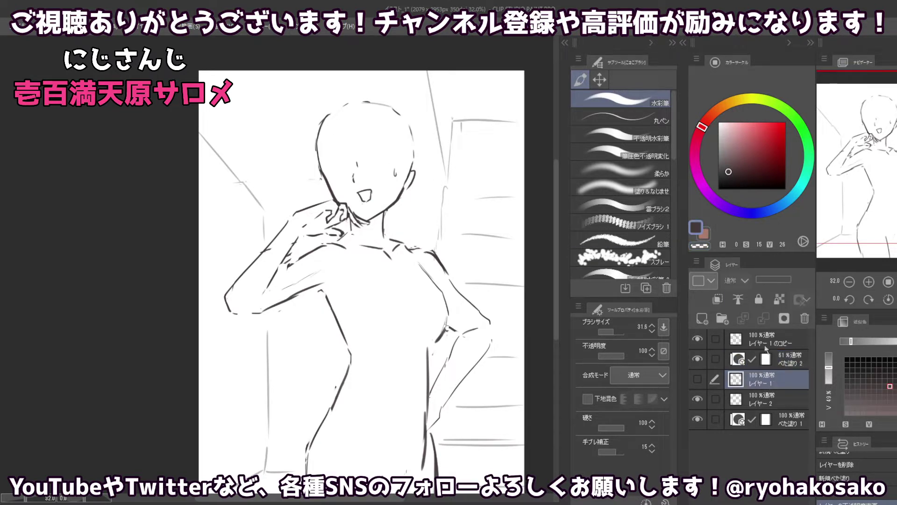
{"action": "left_click", "coordinate": [766, 339]}
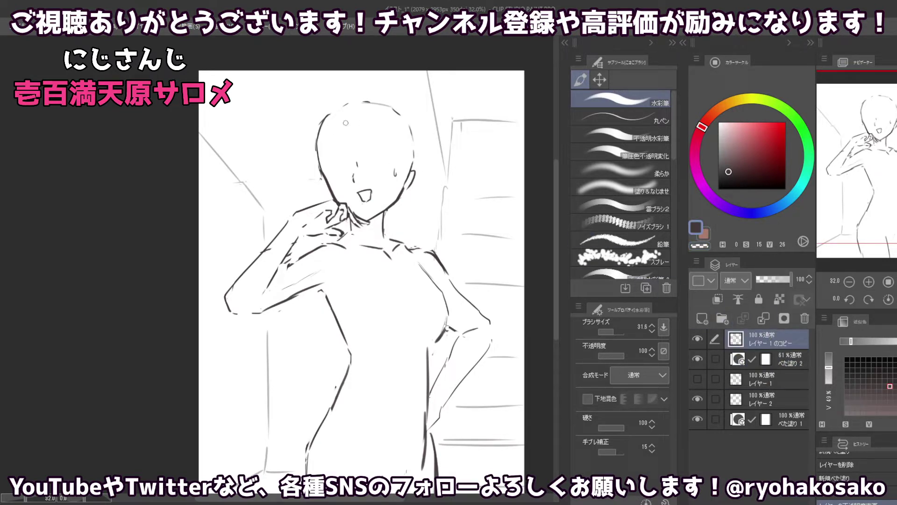
{"action": "key", "text": "c"}
{"action": "key", "text": "c"}
- Draw a hair strand down the forehead, retrying it several times with undo
{"action": "left_click_drag", "start_coordinate": [358, 119], "coordinate": [359, 150]}
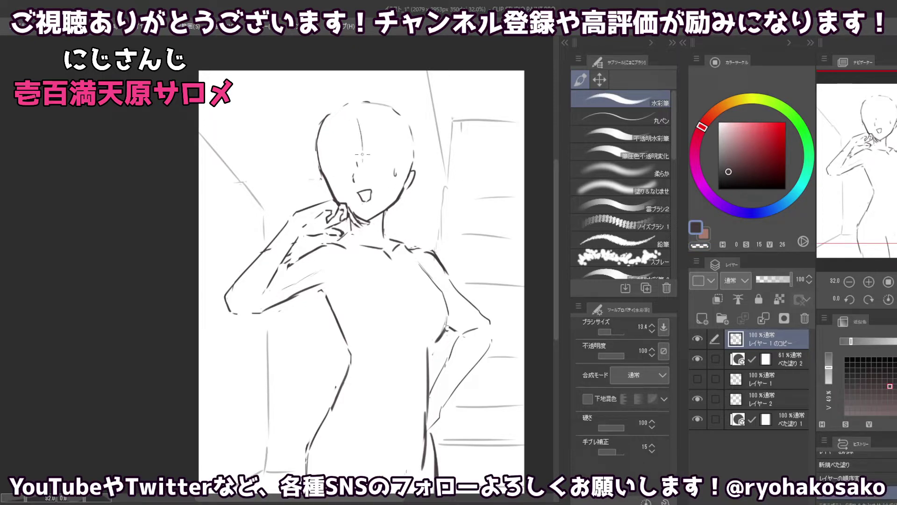
{"action": "key", "text": "ctrl+z"}
{"action": "left_click_drag", "start_coordinate": [351, 115], "coordinate": [350, 157]}
{"action": "key", "text": "ctrl+z"}
{"action": "left_click_drag", "start_coordinate": [351, 116], "coordinate": [350, 164]}
{"action": "key", "text": "ctrl+z"}
{"action": "left_click_drag", "start_coordinate": [351, 114], "coordinate": [354, 167]}
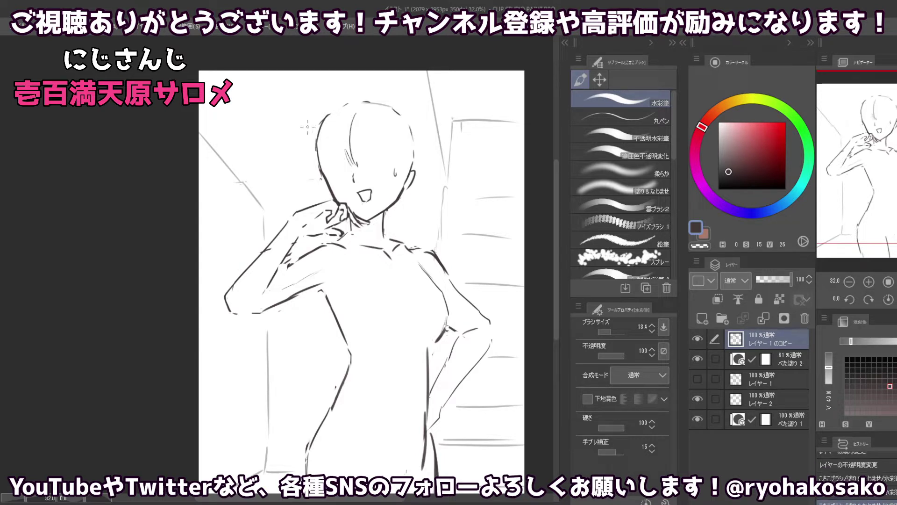
- Draw hair along the left side of the head, erase strays, and darken the cheek line
{"action": "left_click_drag", "start_coordinate": [303, 132], "coordinate": [306, 159]}
{"action": "key", "text": "ctrl+z"}
{"action": "mouse_move", "coordinate": [322, 118]}
{"action": "left_mouse_down"}
{"action": "mouse_move", "coordinate": [312, 144]}
{"action": "mouse_move", "coordinate": [320, 178]}
{"action": "mouse_move", "coordinate": [314, 162]}
{"action": "left_mouse_up"}
{"action": "key", "text": "ctrl+z"}
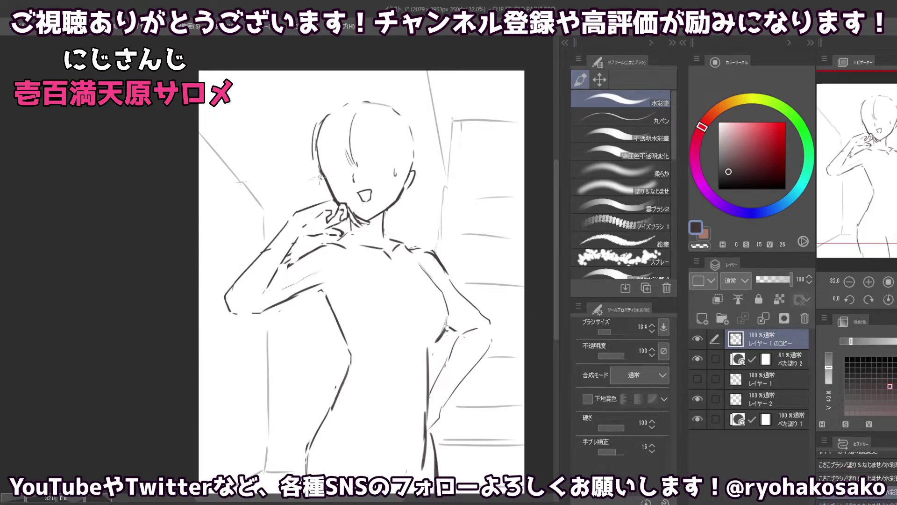
{"action": "key", "text": "c"}
{"action": "mouse_move", "coordinate": [329, 112]}
{"action": "left_mouse_down"}
{"action": "mouse_move", "coordinate": [323, 170]}
{"action": "mouse_move", "coordinate": [318, 140]}
{"action": "left_mouse_up"}
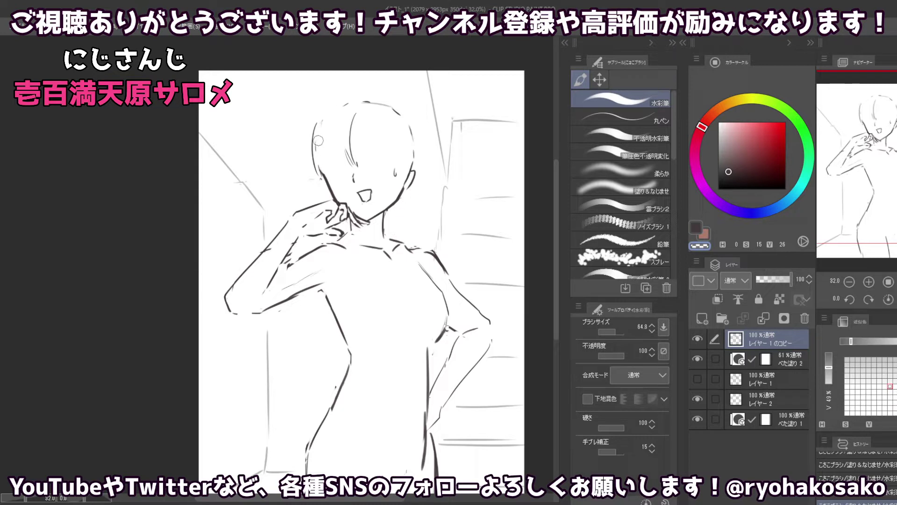
{"action": "key", "text": "c"}
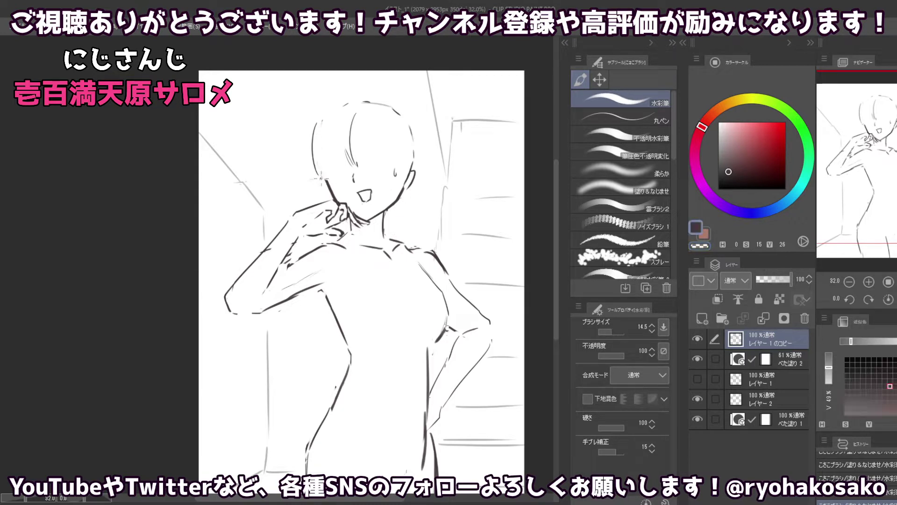
{"action": "mouse_move", "coordinate": [319, 166]}
{"action": "left_mouse_down"}
{"action": "mouse_move", "coordinate": [318, 179]}
{"action": "mouse_move", "coordinate": [327, 149]}
{"action": "mouse_move", "coordinate": [330, 173]}
{"action": "mouse_move", "coordinate": [344, 174]}
{"action": "left_mouse_up"}
- Add a strand at the top of the head and try a stroke across the bangs
{"action": "left_click_drag", "start_coordinate": [390, 112], "coordinate": [390, 148]}
{"action": "key", "text": "c"}
{"action": "left_click_drag", "start_coordinate": [340, 117], "coordinate": [355, 112]}
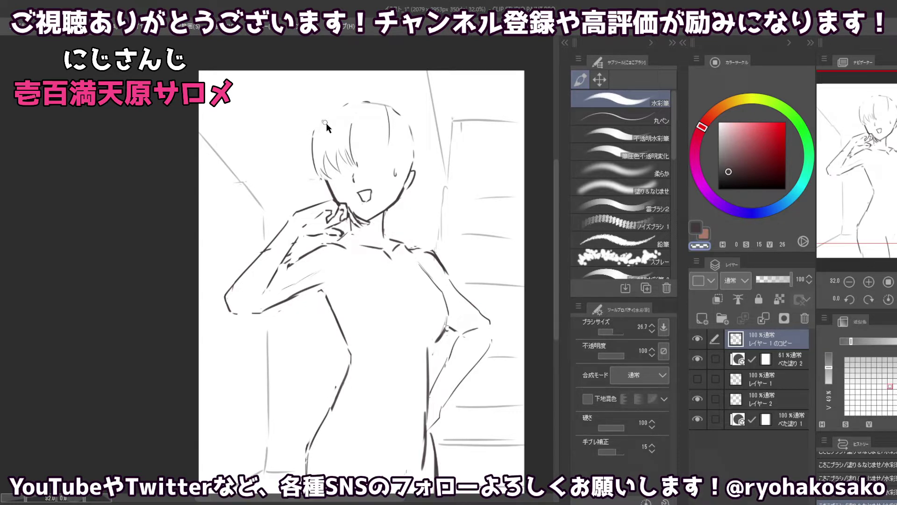
{"action": "key", "text": "c"}
{"action": "key", "text": "c"}
{"action": "key", "text": "c"}
{"action": "mouse_move", "coordinate": [381, 112]}
{"action": "left_mouse_down"}
{"action": "mouse_move", "coordinate": [378, 156]}
{"action": "mouse_move", "coordinate": [386, 122]}
{"action": "mouse_move", "coordinate": [389, 154]}
{"action": "left_mouse_up"}
{"action": "key", "text": "ctrl+z"}
{"action": "key", "text": "ctrl+z"}
{"action": "key", "text": "ctrl+z"}
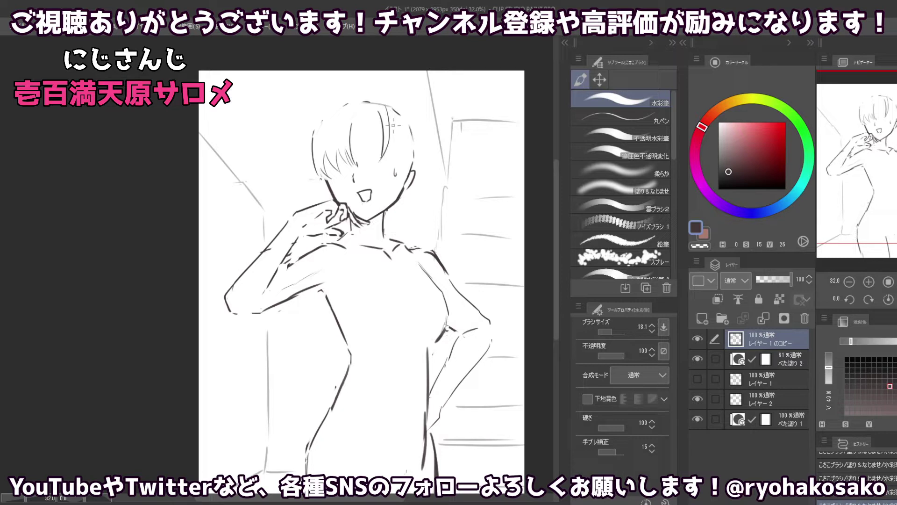
{"action": "key", "text": "ctrl+z"}
{"action": "key", "text": "ctrl+z"}
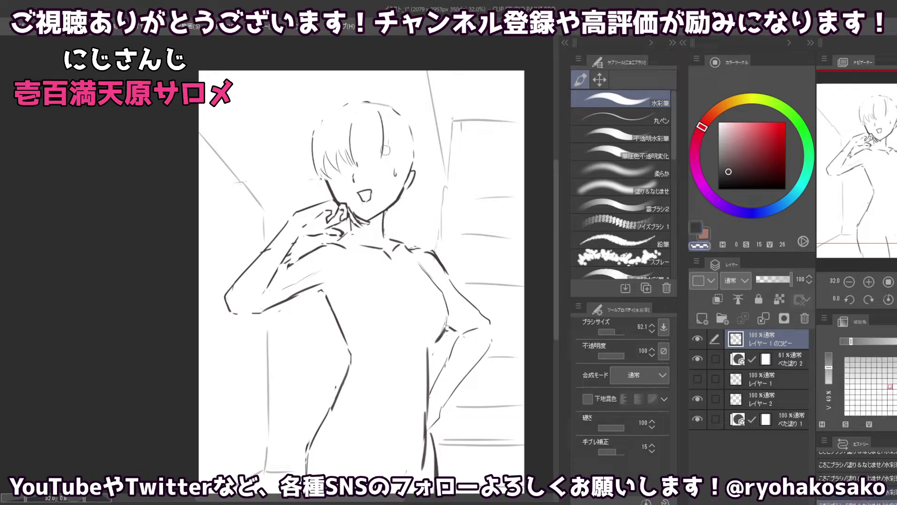
- Draw finer strands in the right part of the bangs, undoing stray strokes
{"action": "key", "text": "bracketleft"}
{"action": "key", "text": "c"}
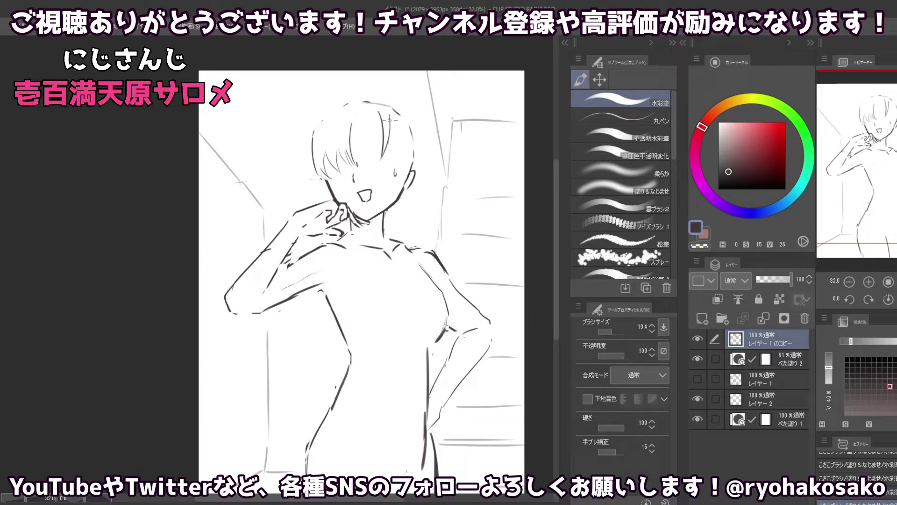
{"action": "left_click_drag", "start_coordinate": [391, 120], "coordinate": [382, 170]}
{"action": "key", "text": "ctrl+z"}
{"action": "key", "text": "ctrl+z"}
- Add more strands on the right side of the bangs
{"action": "mouse_move", "coordinate": [396, 137]}
{"action": "left_mouse_down"}
{"action": "mouse_move", "coordinate": [392, 180]}
{"action": "mouse_move", "coordinate": [384, 184]}
{"action": "mouse_move", "coordinate": [400, 174]}
{"action": "left_mouse_up"}
{"action": "key", "text": "ctrl+z"}
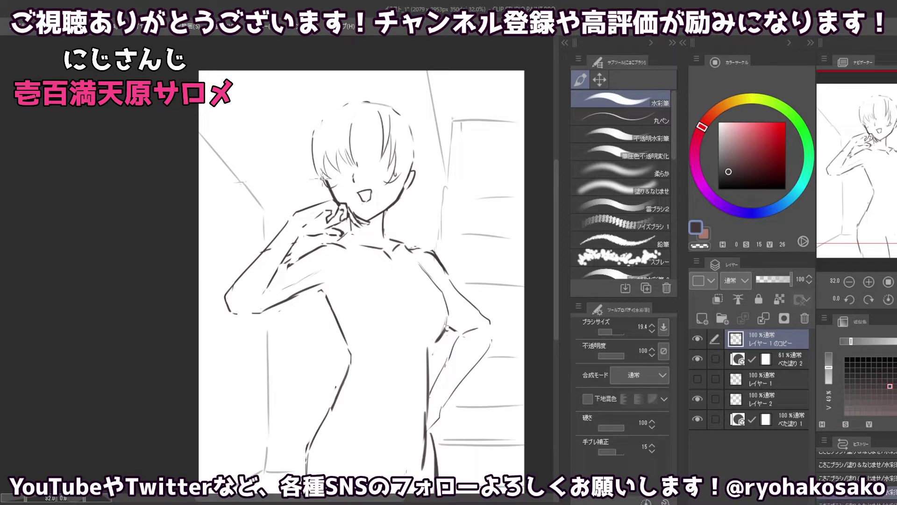
{"action": "key", "text": "c"}
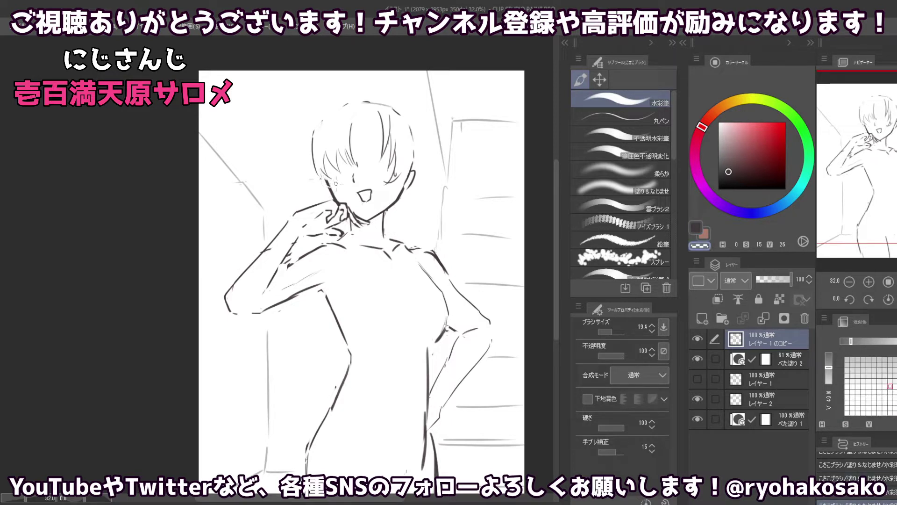
{"action": "key", "text": "c"}
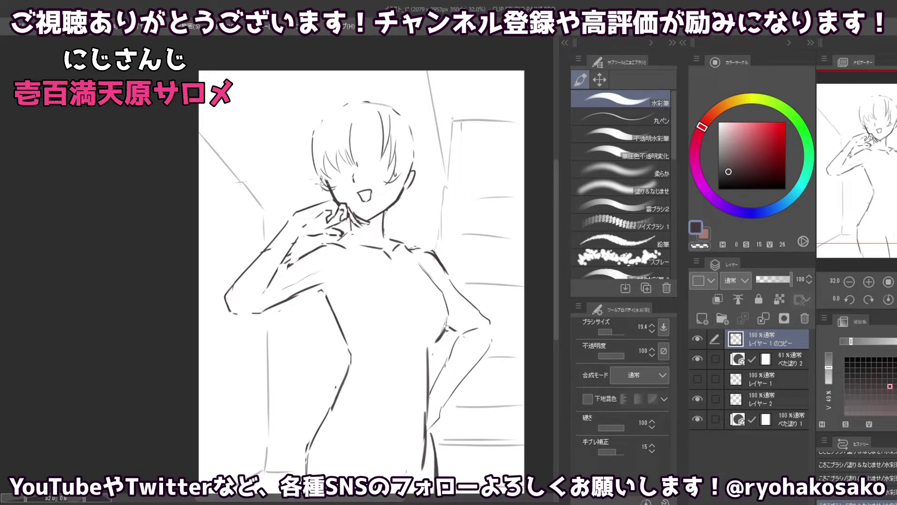
{"action": "key", "text": "c"}
{"action": "key", "text": "c"}
- Step back and forth through the eye strokes with undo and redo
{"action": "key", "text": "ctrl+z"}
{"action": "key", "text": "ctrl+z"}
{"action": "key", "text": "ctrl+z"}
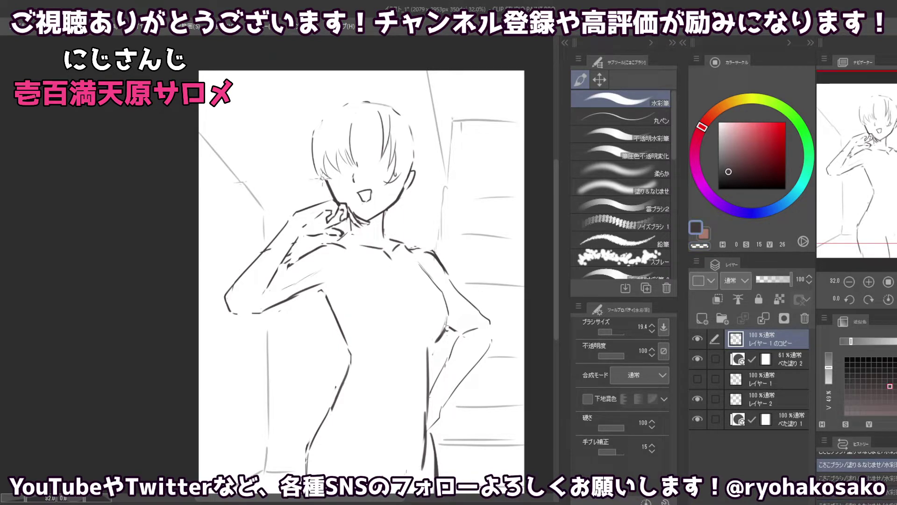
{"action": "key", "text": "ctrl+y"}
{"action": "key", "text": "ctrl+z"}
{"action": "key", "text": "ctrl+z"}
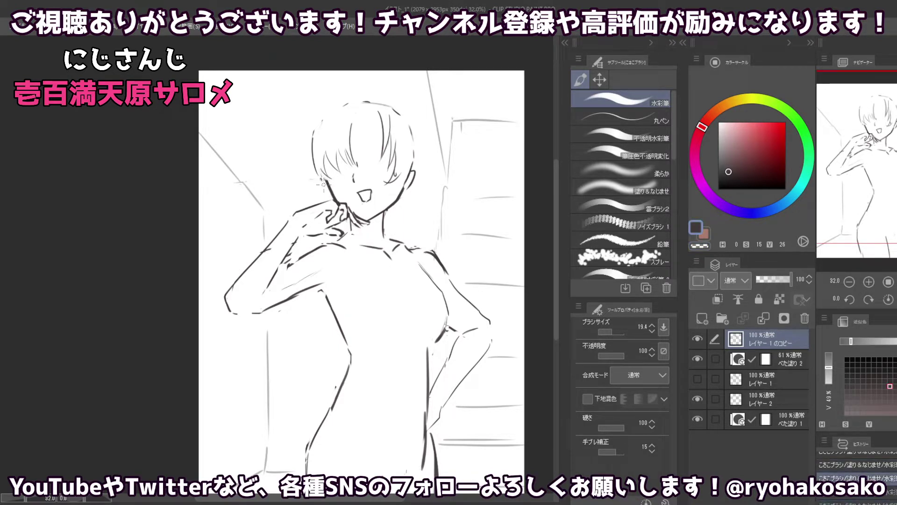
{"action": "key", "text": "ctrl+y"}
{"action": "key", "text": "ctrl+y"}
{"action": "key", "text": "ctrl+z"}
{"action": "key", "text": "ctrl+z"}
{"action": "key", "text": "ctrl+y"}
{"action": "key", "text": "ctrl+y"}
- Touch up the small strokes by the right eye, alternating eraser and drawing colour
{"action": "key", "text": "c"}
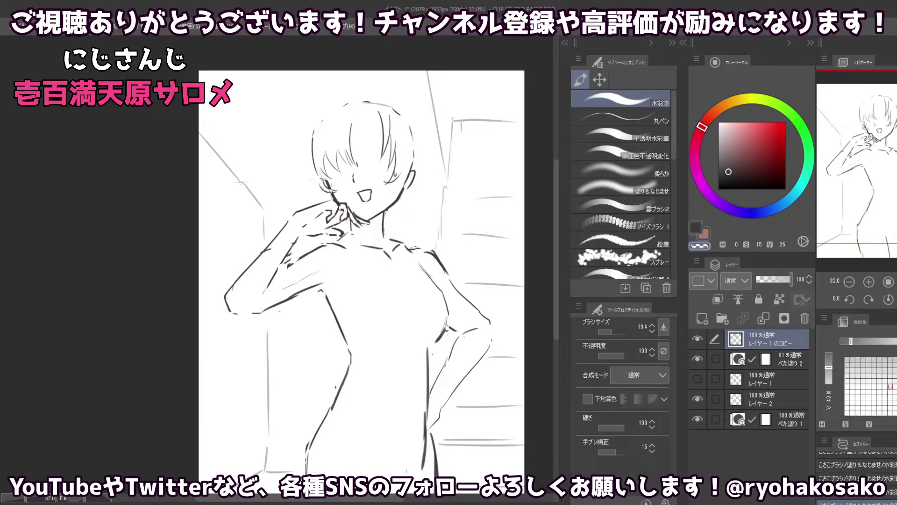
{"action": "key", "text": "c"}
{"action": "key", "text": "c"}
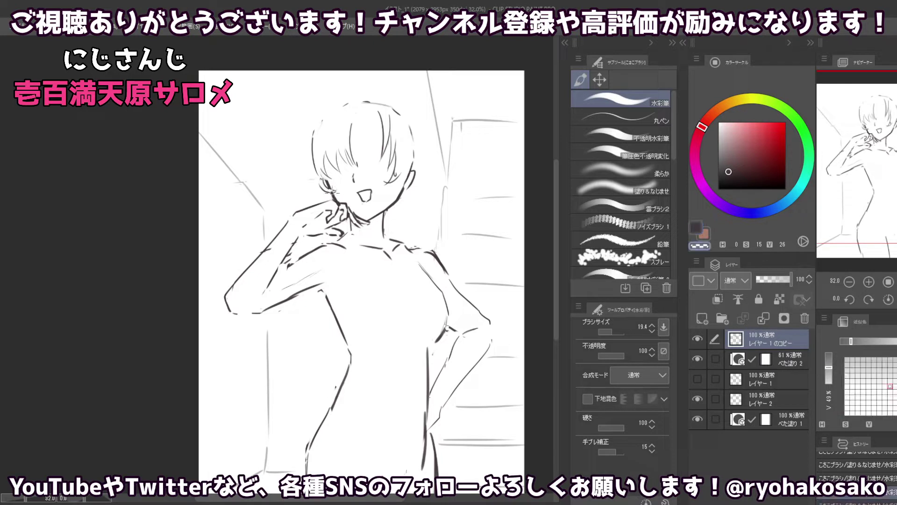
{"action": "key", "text": "c"}
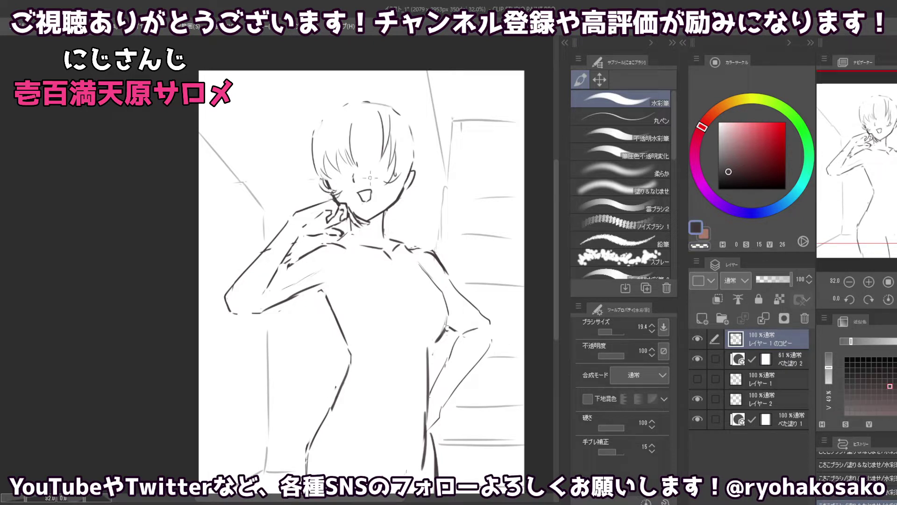
{"action": "key", "text": "c"}
{"action": "mouse_move", "coordinate": [395, 173]}
{"action": "left_mouse_down"}
{"action": "mouse_move", "coordinate": [385, 196]}
{"action": "mouse_move", "coordinate": [395, 191]}
{"action": "left_mouse_up"}
{"action": "key", "text": "c"}
- Draw a curved outline for the hair's right side, retrying it several times
{"action": "left_click_drag", "start_coordinate": [407, 145], "coordinate": [409, 196]}
{"action": "key", "text": "ctrl+z"}
{"action": "key", "text": "ctrl+z"}
{"action": "key", "text": "ctrl+z"}
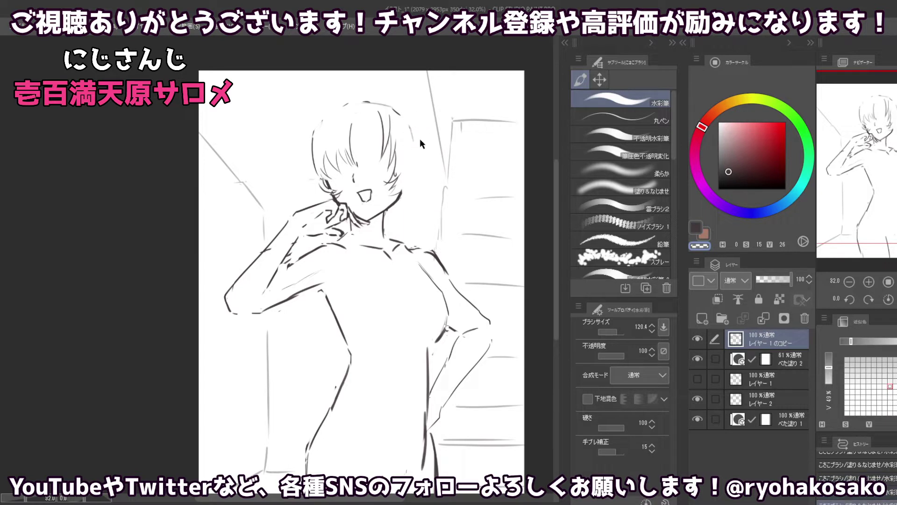
{"action": "key", "text": "c"}
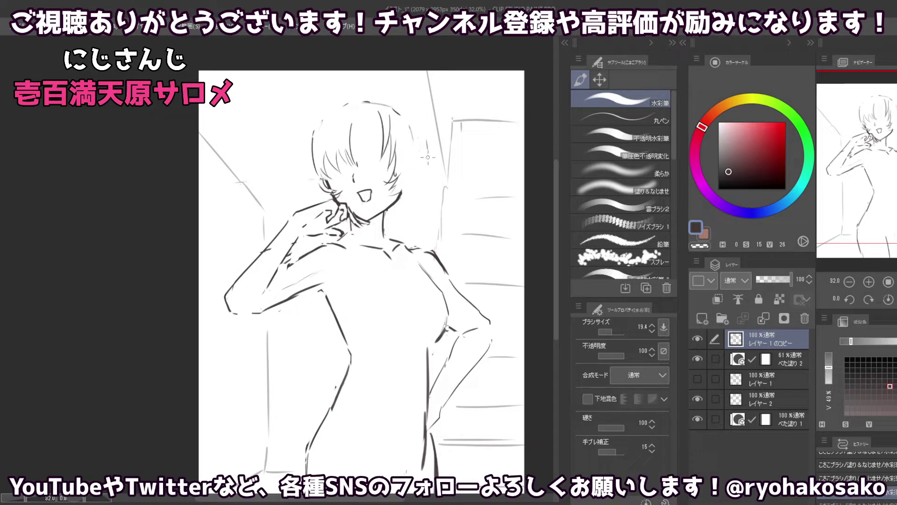
{"action": "left_click_drag", "start_coordinate": [427, 171], "coordinate": [422, 196]}
{"action": "key", "text": "ctrl+z"}
{"action": "left_click_drag", "start_coordinate": [426, 137], "coordinate": [403, 203]}
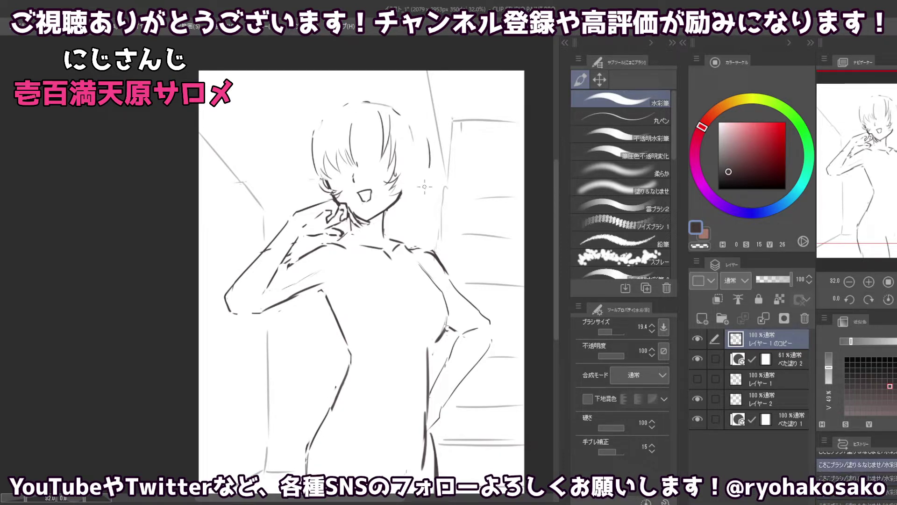
{"action": "key", "text": "ctrl+z"}
{"action": "left_click_drag", "start_coordinate": [426, 134], "coordinate": [406, 201]}
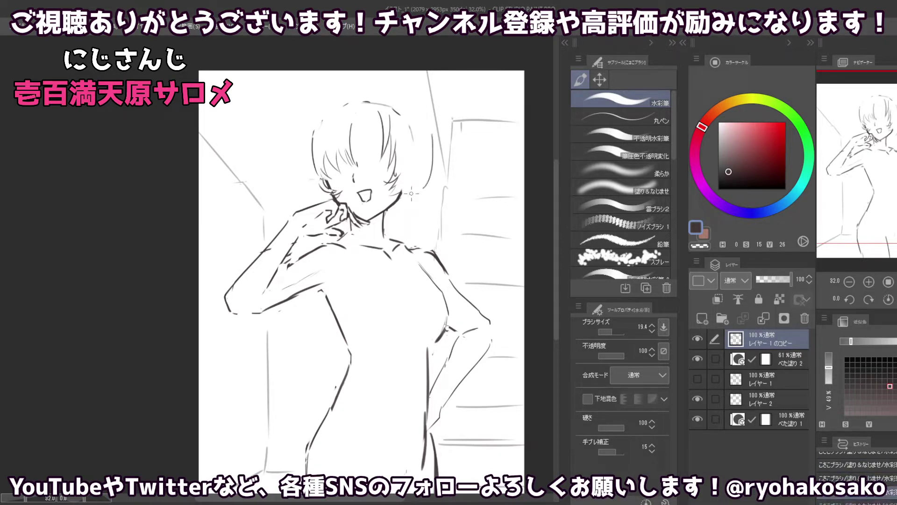
{"action": "key", "text": "ctrl+z"}
{"action": "left_click_drag", "start_coordinate": [428, 142], "coordinate": [405, 195]}
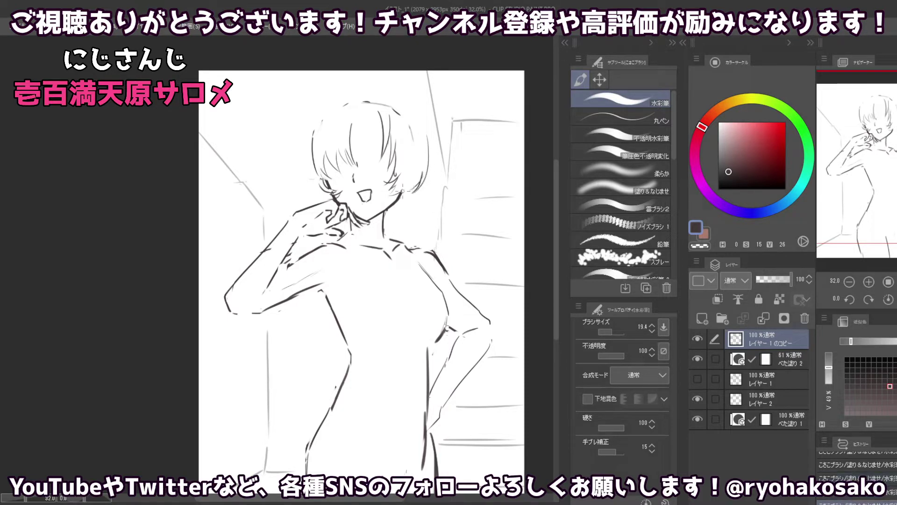
- Try blush hatching on the cheek and strokes near the right eye, then undo them
{"action": "key", "text": "ctrl+z"}
{"action": "key", "text": "ctrl+z"}
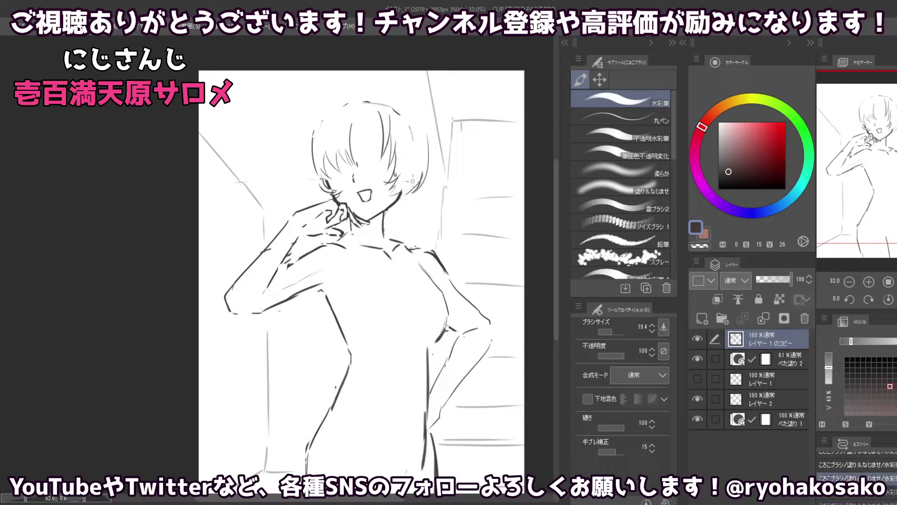
{"action": "key", "text": "ctrl+z"}
{"action": "left_click_drag", "start_coordinate": [397, 195], "coordinate": [394, 200]}
{"action": "key", "text": "ctrl+z"}
{"action": "key", "text": "ctrl+z"}
{"action": "key", "text": "ctrl+z"}
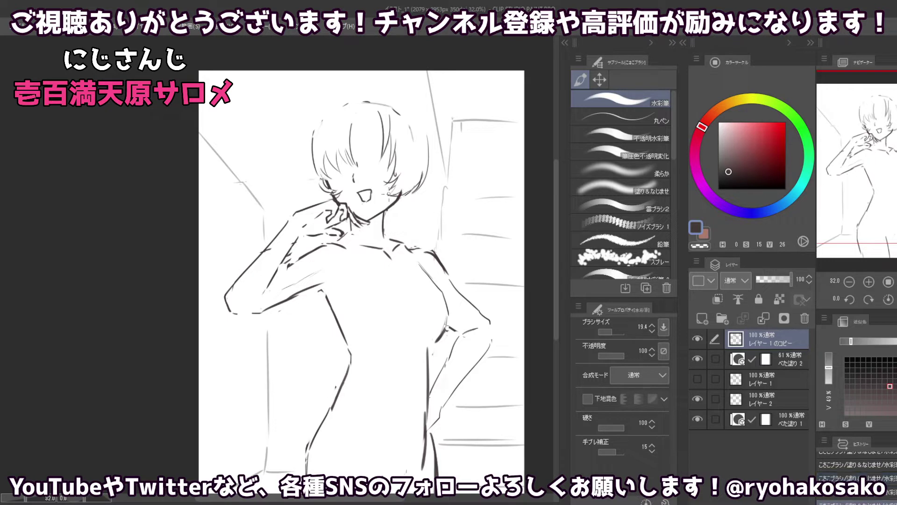
{"action": "mouse_move", "coordinate": [394, 209]}
{"action": "left_mouse_down"}
{"action": "mouse_move", "coordinate": [398, 154]}
{"action": "mouse_move", "coordinate": [388, 189]}
{"action": "left_mouse_up"}
{"action": "key", "text": "c"}
{"action": "key", "text": "c"}
{"action": "key", "text": "ctrl+z"}
{"action": "key", "text": "ctrl+z"}
{"action": "key", "text": "ctrl+z"}
{"action": "key", "text": "ctrl+z"}
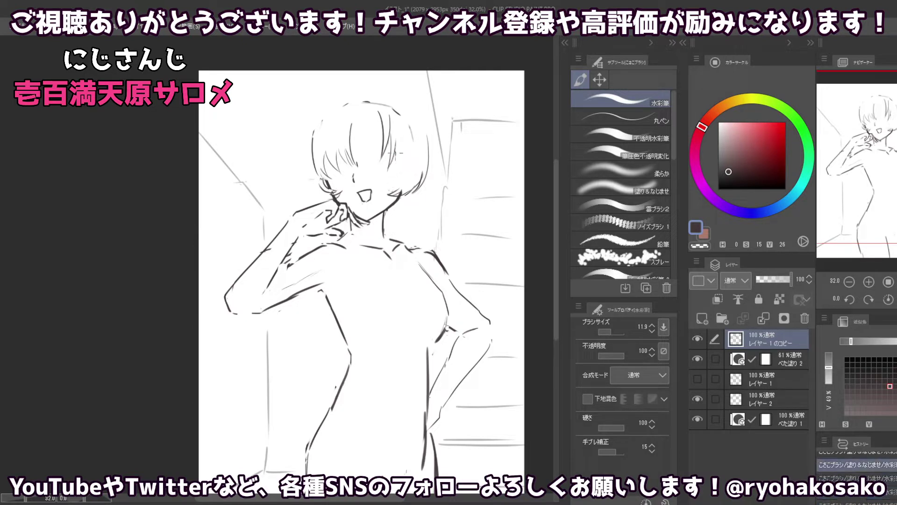
{"action": "mouse_move", "coordinate": [396, 156]}
{"action": "left_mouse_down"}
{"action": "mouse_move", "coordinate": [392, 179]}
{"action": "mouse_move", "coordinate": [395, 171]}
{"action": "left_mouse_up"}
{"action": "key", "text": "ctrl+z"}
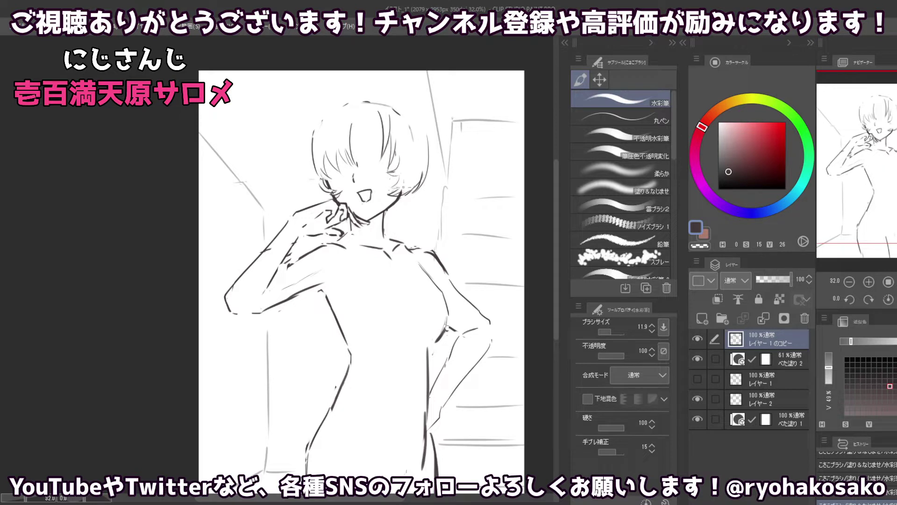
- Add short peak strokes along the top of the hair
{"action": "key", "text": "c"}
{"action": "key", "text": "c"}
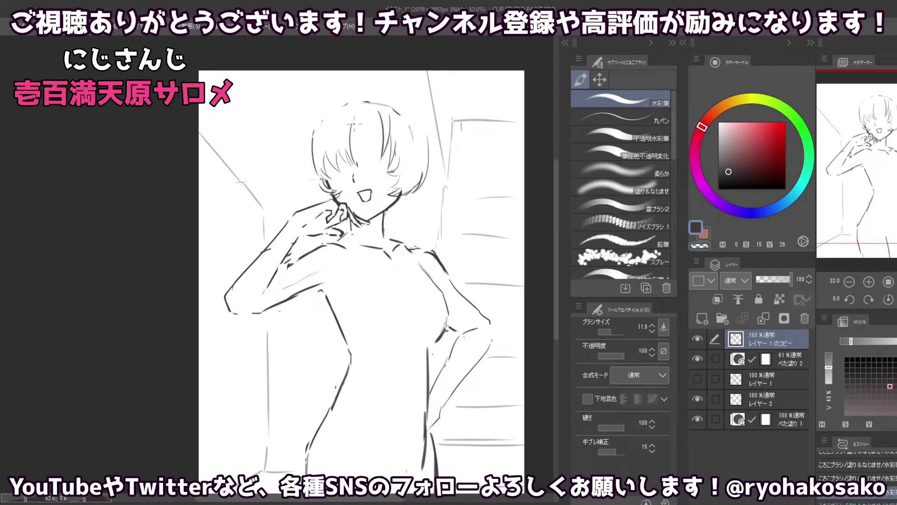
{"action": "mouse_move", "coordinate": [353, 124]}
{"action": "left_mouse_down"}
{"action": "mouse_move", "coordinate": [364, 101]}
{"action": "mouse_move", "coordinate": [369, 119]}
{"action": "left_mouse_up"}
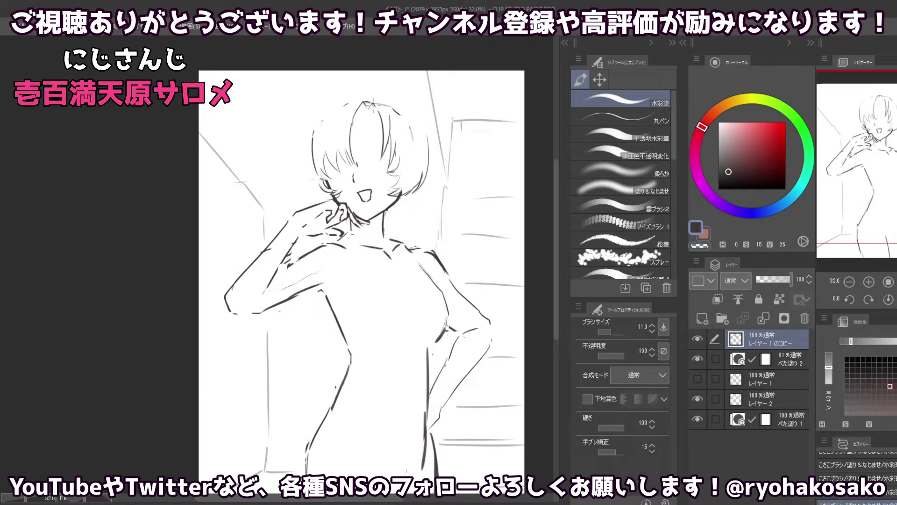
{"action": "key", "text": "ctrl+z"}
{"action": "key", "text": "ctrl+z"}
{"action": "left_click_drag", "start_coordinate": [355, 116], "coordinate": [368, 117]}
{"action": "key", "text": "c"}
- Rework the stroke along the left hair edge with repeated redraws and undo
{"action": "key", "text": "c"}
{"action": "left_click_drag", "start_coordinate": [310, 135], "coordinate": [309, 178]}
{"action": "key", "text": "c"}
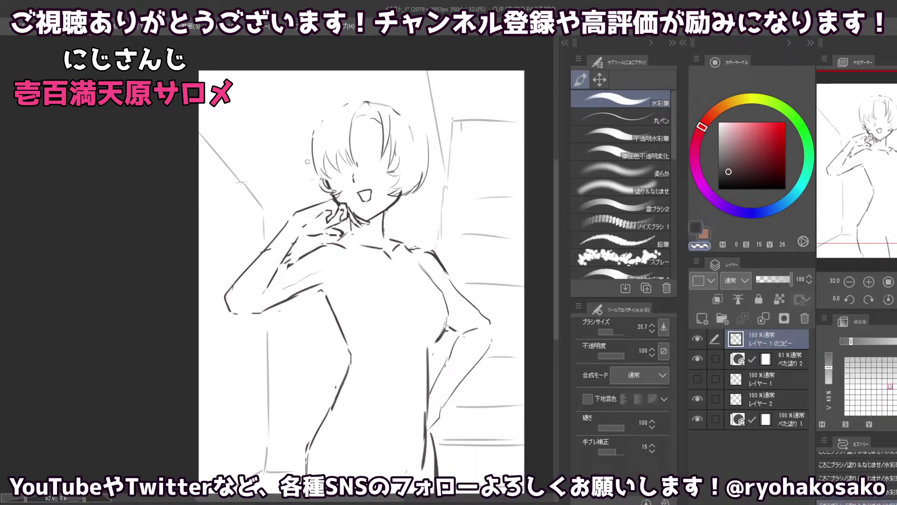
{"action": "key", "text": "c"}
{"action": "left_click_drag", "start_coordinate": [310, 122], "coordinate": [320, 194]}
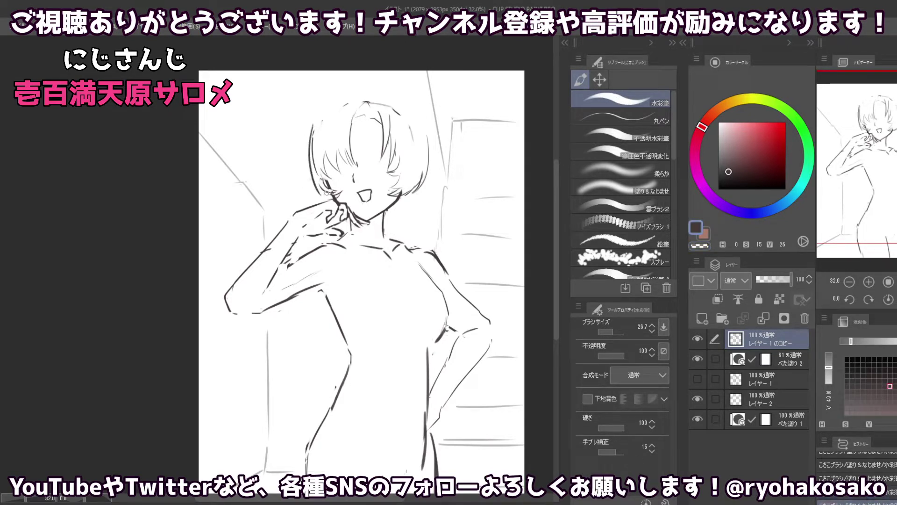
{"action": "left_click_drag", "start_coordinate": [312, 131], "coordinate": [311, 186]}
{"action": "key", "text": "ctrl+z"}
{"action": "mouse_move", "coordinate": [312, 134]}
{"action": "left_mouse_down"}
{"action": "mouse_move", "coordinate": [309, 127]}
{"action": "mouse_move", "coordinate": [310, 187]}
{"action": "left_mouse_up"}
{"action": "key", "text": "ctrl+z"}
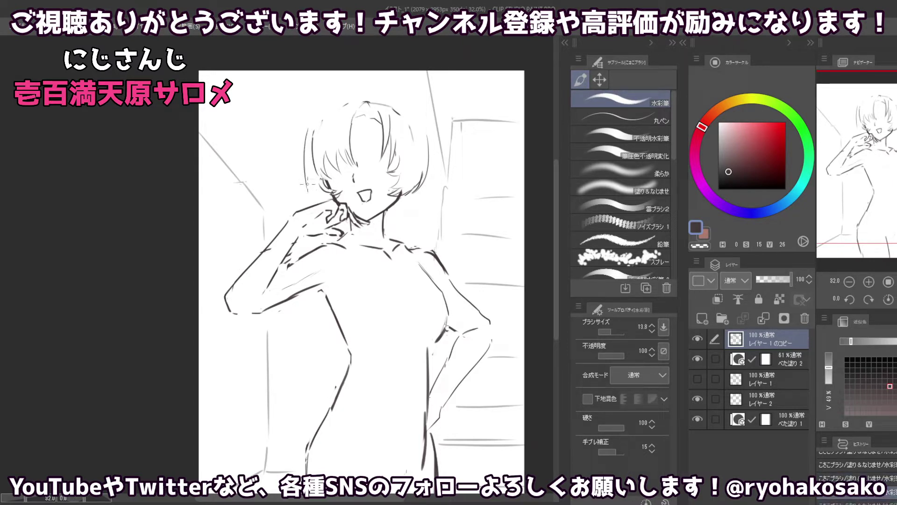
- Add a short stroke near the neck in the dark drawing colour
{"action": "scroll", "coordinate": [396, 181], "scroll_direction": "down", "scroll_amount": 4}
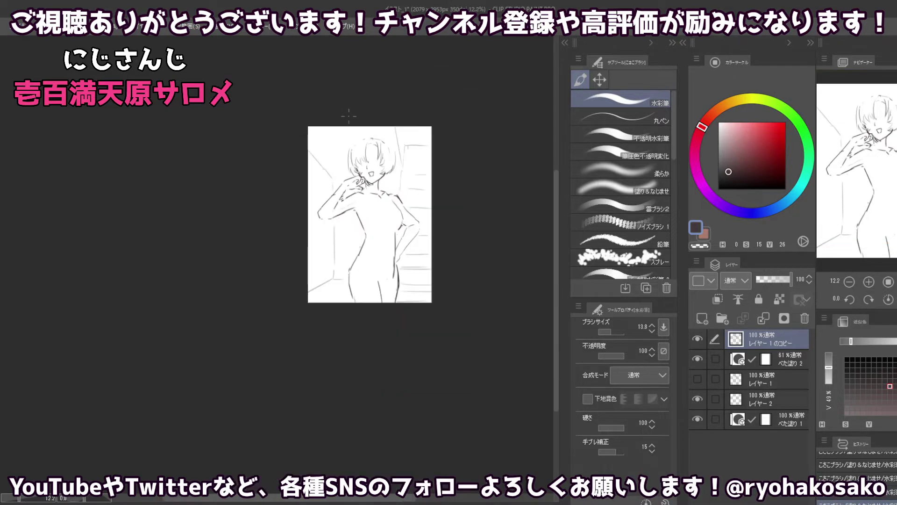
{"action": "scroll", "coordinate": [396, 181], "scroll_direction": "up", "scroll_amount": 2}
{"action": "key", "text": "c"}
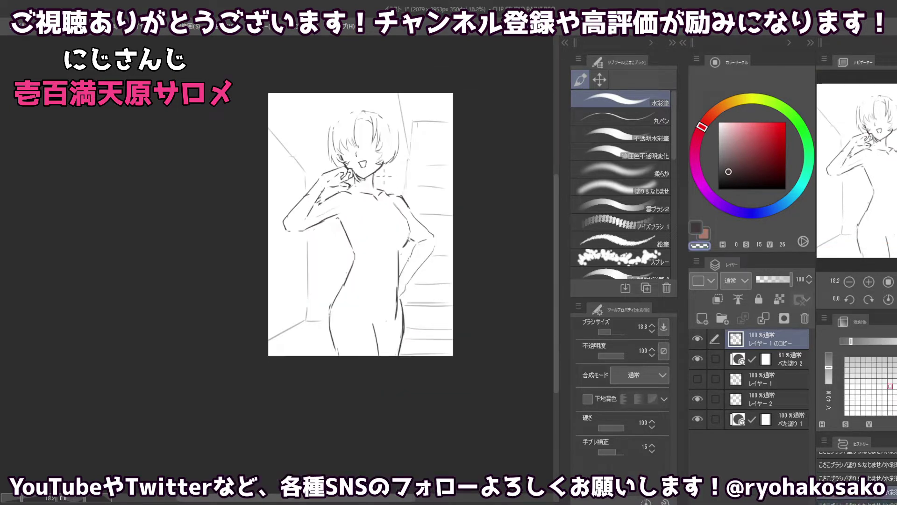
{"action": "key", "text": "c"}
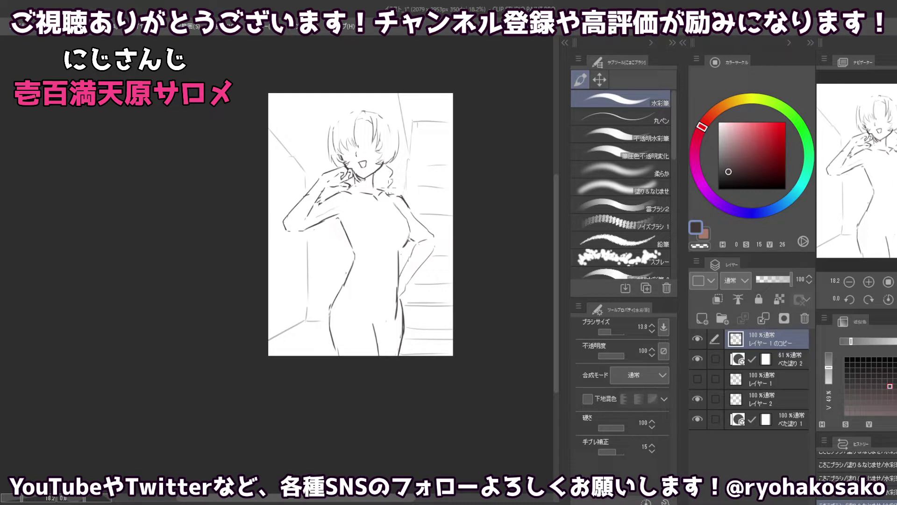
{"action": "left_click_drag", "start_coordinate": [390, 187], "coordinate": [389, 166]}
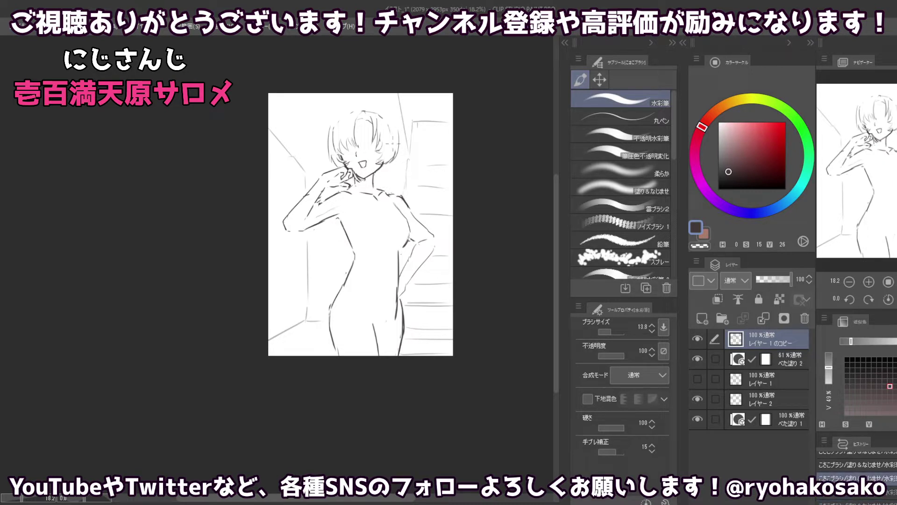
- Erase with a larger brush, then refine small strands on the hair's right side
{"action": "key", "text": "c"}
{"action": "key", "text": "bracketright"}
{"action": "key", "text": "bracketright"}
{"action": "key", "text": "bracketright"}
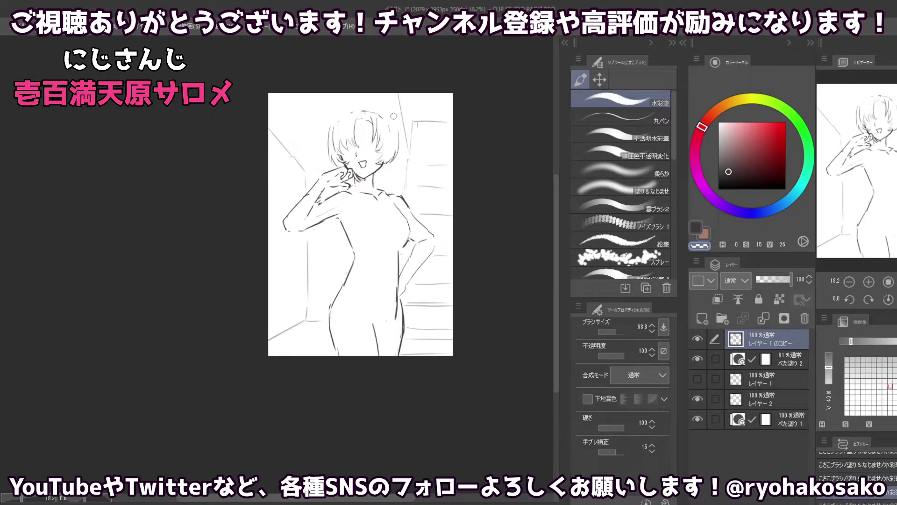
{"action": "key", "text": "c"}
{"action": "key", "text": "bracketleft"}
{"action": "key", "text": "bracketleft"}
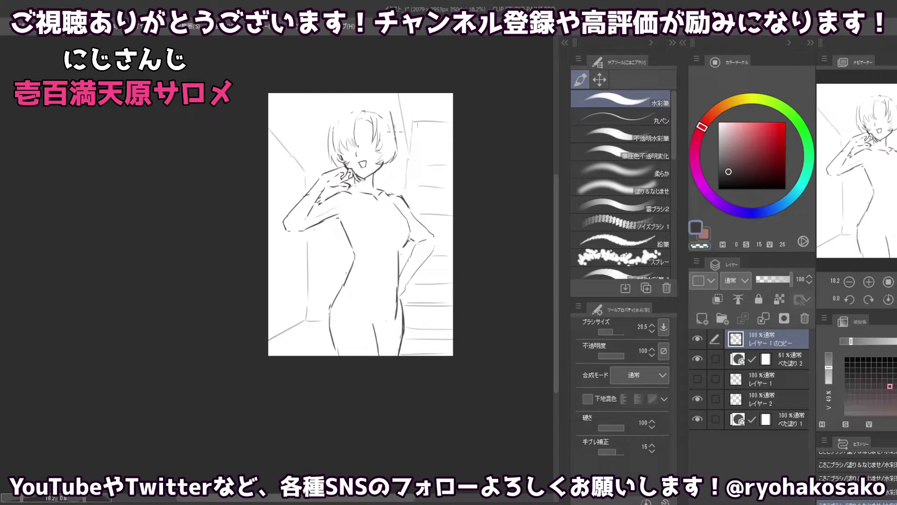
{"action": "mouse_move", "coordinate": [394, 122]}
{"action": "left_mouse_down"}
{"action": "mouse_move", "coordinate": [397, 145]}
{"action": "mouse_move", "coordinate": [395, 137]}
{"action": "left_mouse_up"}
{"action": "scroll", "coordinate": [368, 148], "scroll_direction": "up", "scroll_amount": 1}
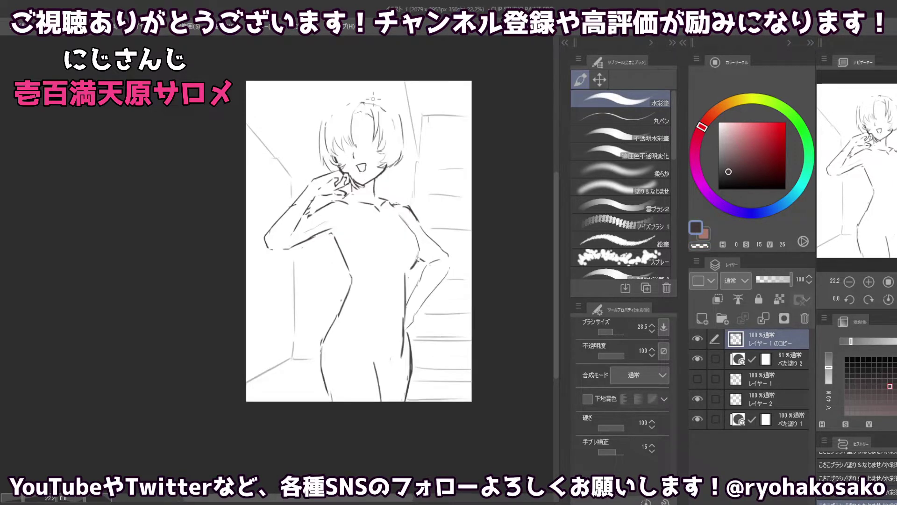
- Extend long hair strands down the right side with a smaller brush
{"action": "key", "text": "c"}
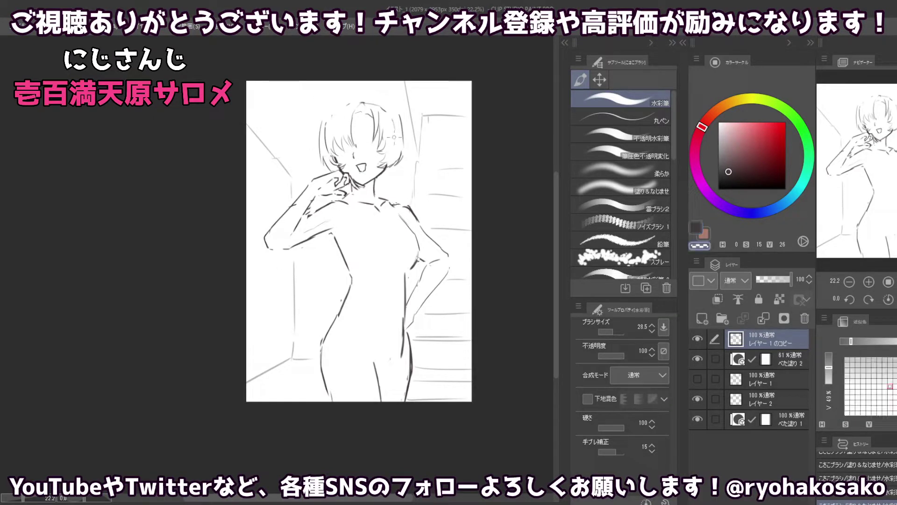
{"action": "key", "text": "c"}
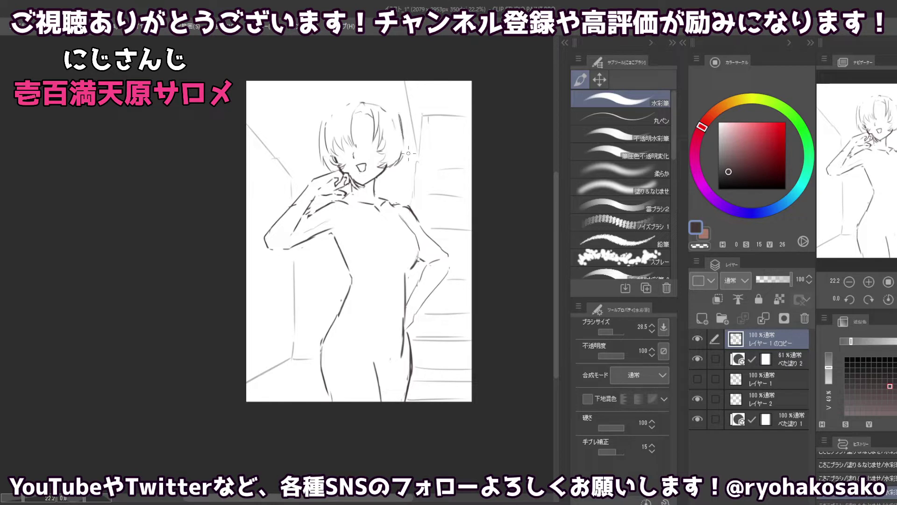
{"action": "left_click_drag", "start_coordinate": [401, 133], "coordinate": [406, 154]}
{"action": "key", "text": "ctrl+z"}
{"action": "key", "text": "bracketleft"}
{"action": "mouse_move", "coordinate": [401, 117]}
{"action": "left_mouse_down"}
{"action": "mouse_move", "coordinate": [412, 171]}
{"action": "mouse_move", "coordinate": [406, 187]}
{"action": "left_mouse_up"}
{"action": "left_click_drag", "start_coordinate": [412, 169], "coordinate": [404, 187]}
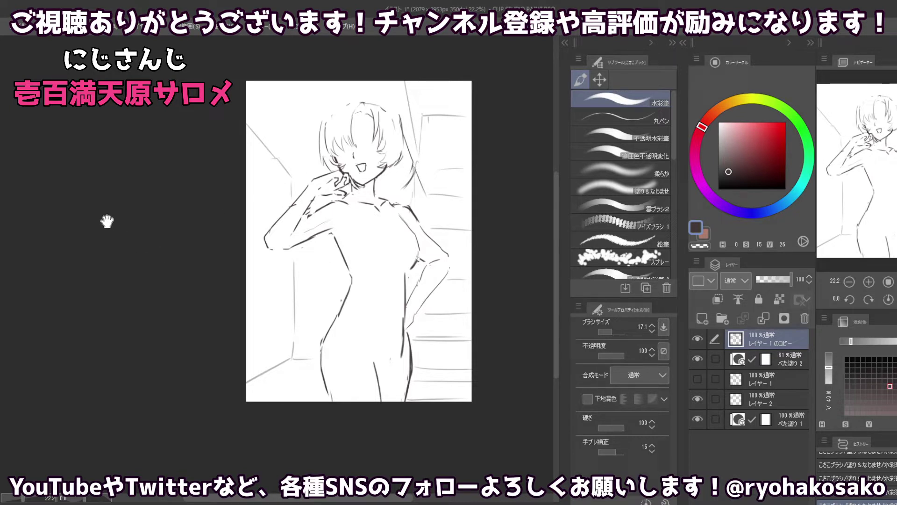
{"action": "left_click_drag", "start_coordinate": [414, 180], "coordinate": [432, 222]}
{"action": "key", "text": "ctrl+z"}
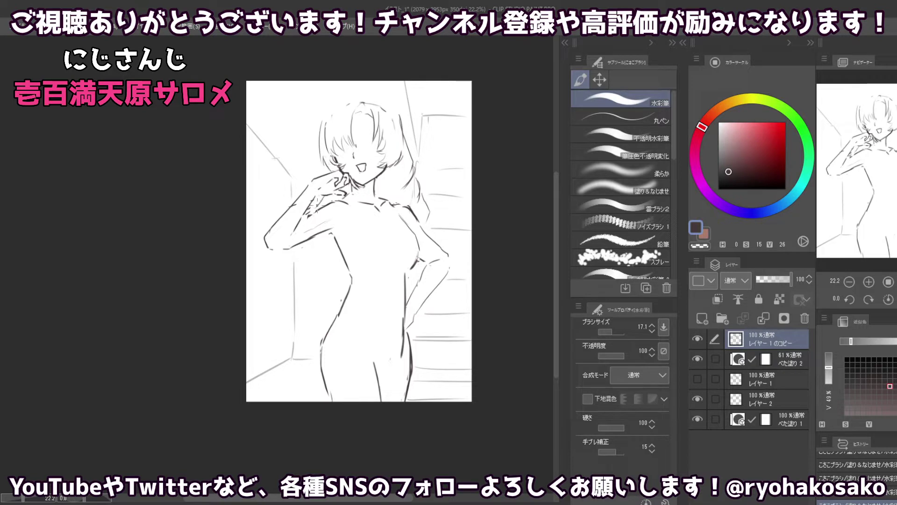
- Draw the jacket lines below the raised elbow and near the armpit, then pan down
{"action": "left_click_drag", "start_coordinate": [293, 251], "coordinate": [295, 259]}
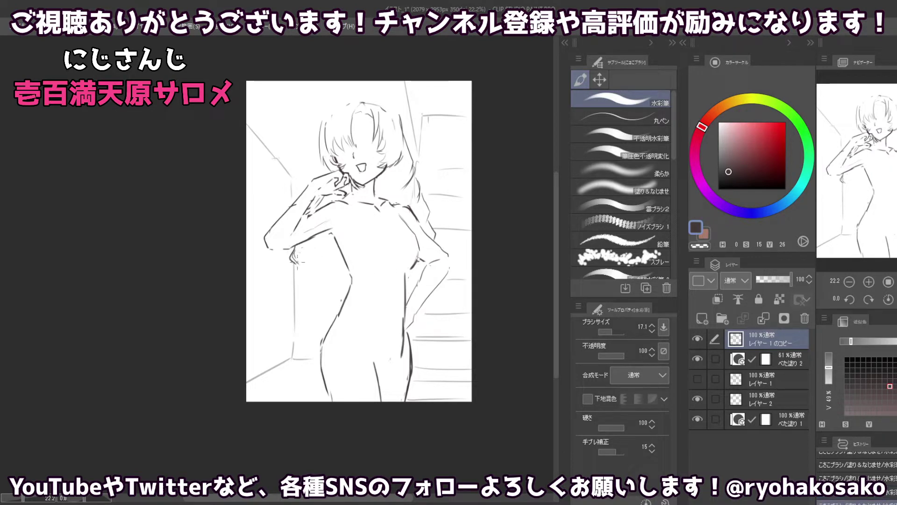
{"action": "mouse_move", "coordinate": [294, 251]}
{"action": "left_mouse_down"}
{"action": "mouse_move", "coordinate": [295, 332]}
{"action": "mouse_move", "coordinate": [320, 320]}
{"action": "mouse_move", "coordinate": [328, 300]}
{"action": "mouse_move", "coordinate": [323, 330]}
{"action": "left_mouse_up"}
{"action": "key", "text": "c"}
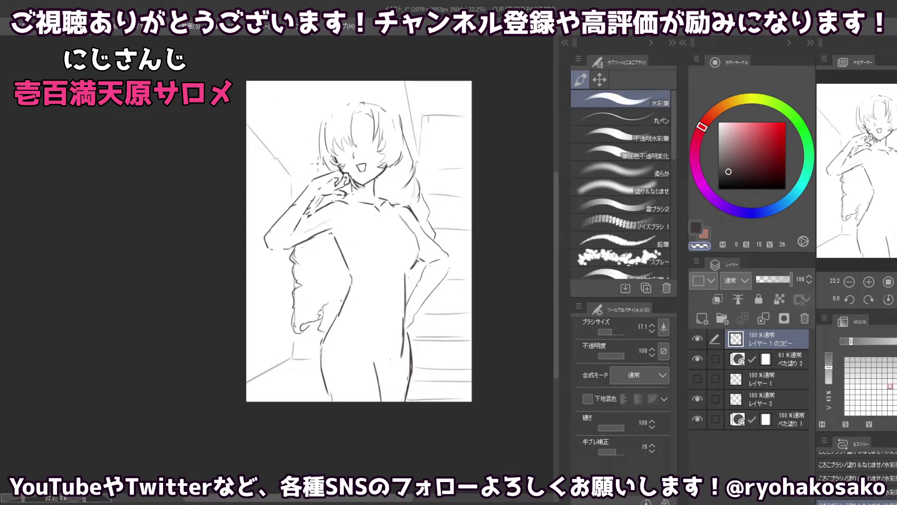
{"action": "key", "text": "c"}
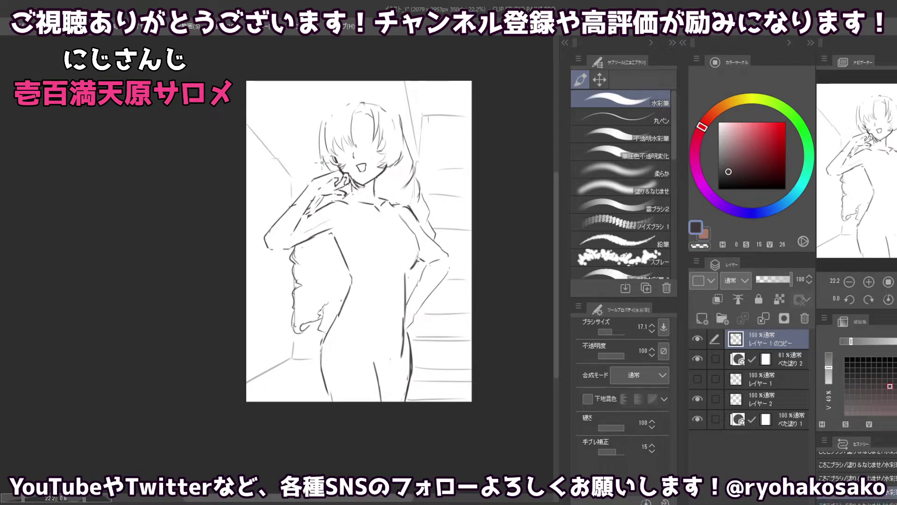
{"action": "mouse_move", "coordinate": [341, 149]}
{"action": "left_mouse_down"}
{"action": "mouse_move", "coordinate": [329, 189]}
{"action": "mouse_move", "coordinate": [373, 176]}
{"action": "left_mouse_up"}
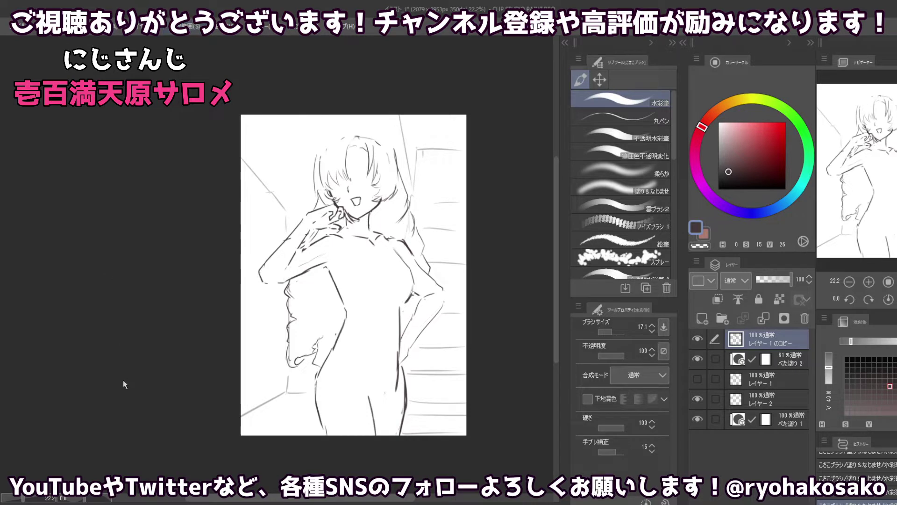
{"action": "key", "text": "ctrl+alt+s"}
- Extend the canvas slightly upward at the top edge and enlarge the brush to 20.6
{"action": "left_click_drag", "start_coordinate": [353, 115], "coordinate": [351, 102]}
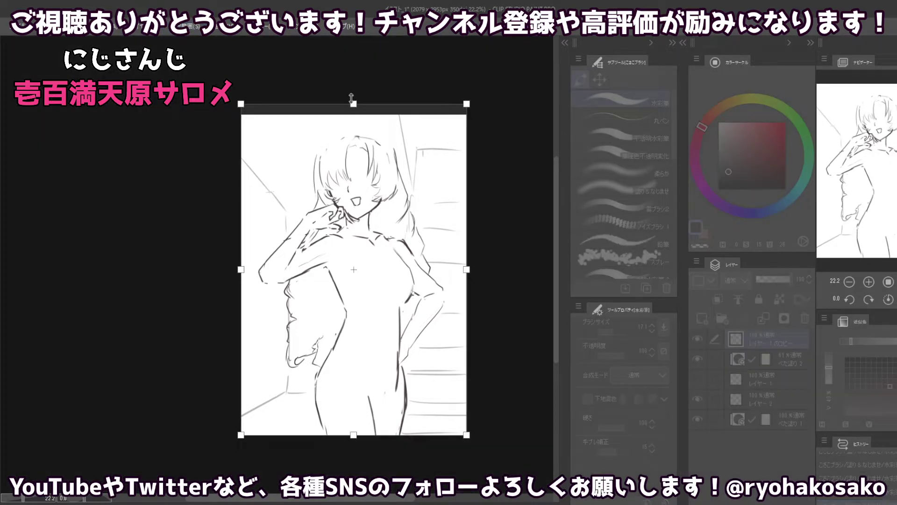
{"action": "key", "text": "Return"}
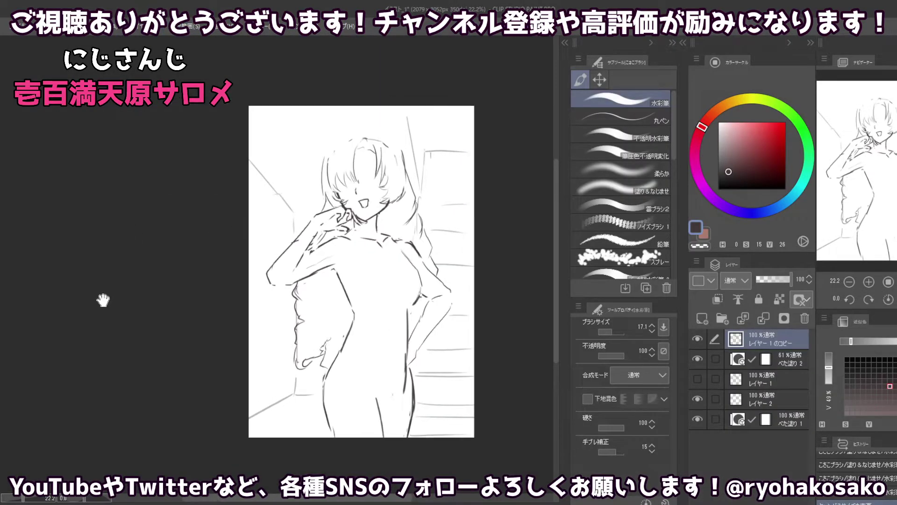
{"action": "key", "text": "c"}
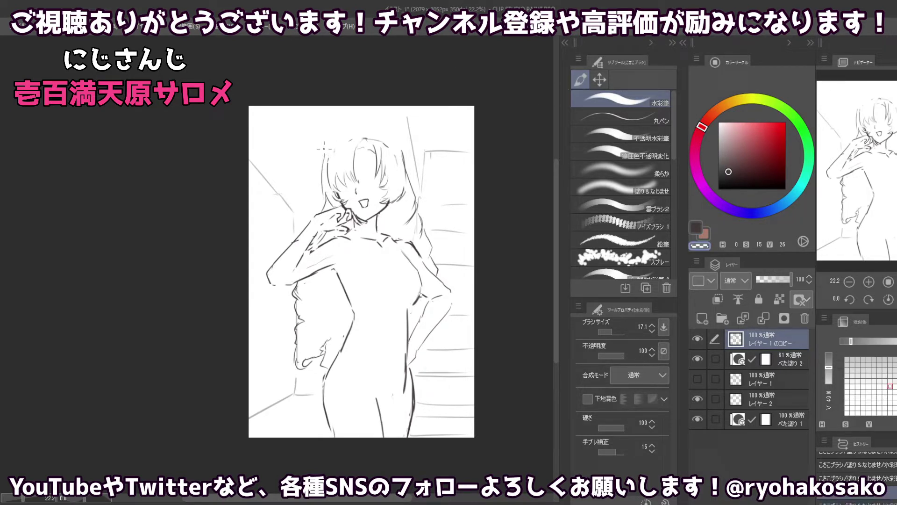
{"action": "key", "text": "c"}
{"action": "left_click_drag", "start_coordinate": [330, 143], "coordinate": [329, 145]}
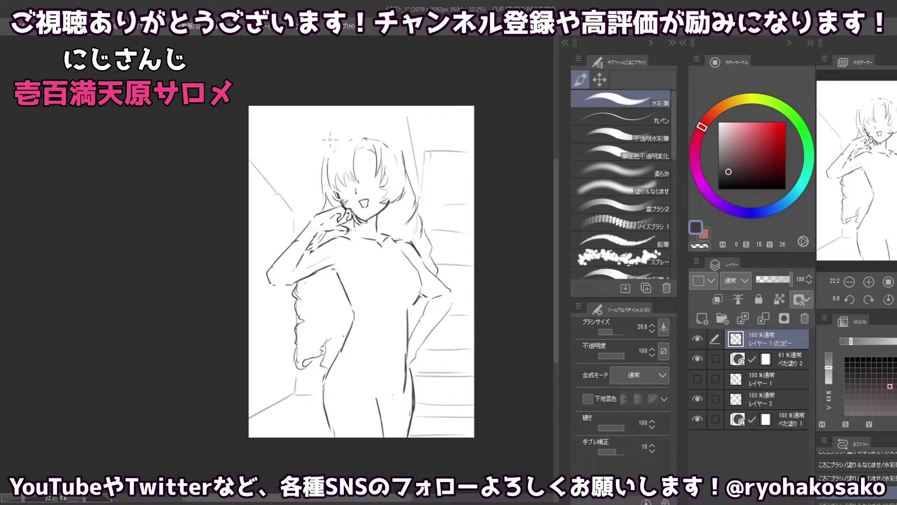
{"action": "key", "text": "c"}
{"action": "key", "text": "c"}
- Add strokes on the hair's left and right edges and a hair line beside the face
{"action": "left_click_drag", "start_coordinate": [333, 144], "coordinate": [330, 162]}
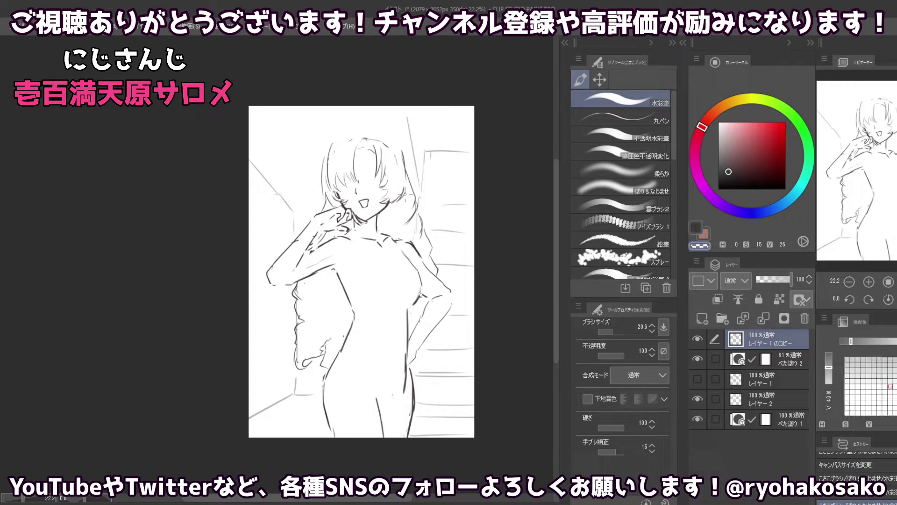
{"action": "mouse_move", "coordinate": [406, 176]}
{"action": "left_mouse_down"}
{"action": "mouse_move", "coordinate": [392, 202]}
{"action": "mouse_move", "coordinate": [380, 204]}
{"action": "left_mouse_up"}
{"action": "key", "text": "c"}
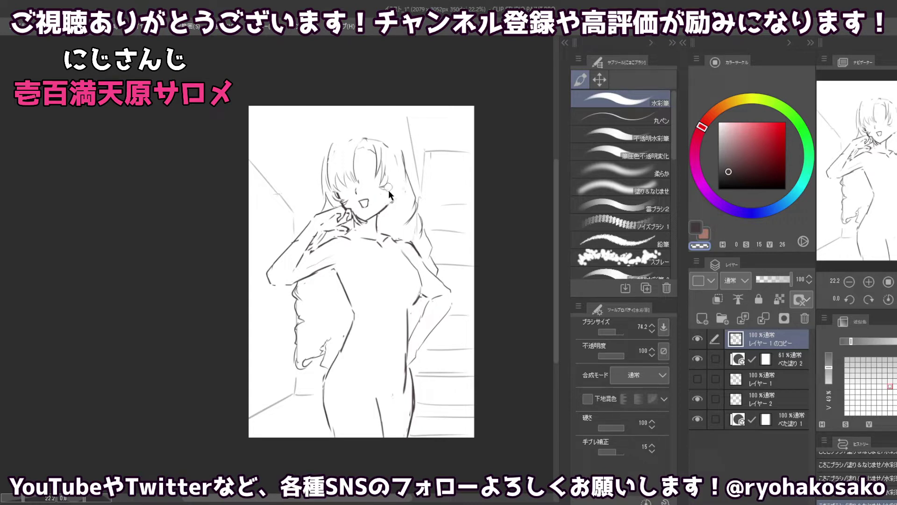
{"action": "key", "text": "c"}
{"action": "mouse_move", "coordinate": [395, 202]}
{"action": "left_mouse_down"}
{"action": "mouse_move", "coordinate": [376, 207]}
{"action": "mouse_move", "coordinate": [386, 197]}
{"action": "left_mouse_up"}
- Redraw the cheek hatch strokes and touch up small marks near the cheek and hair
{"action": "key", "text": "ctrl+z"}
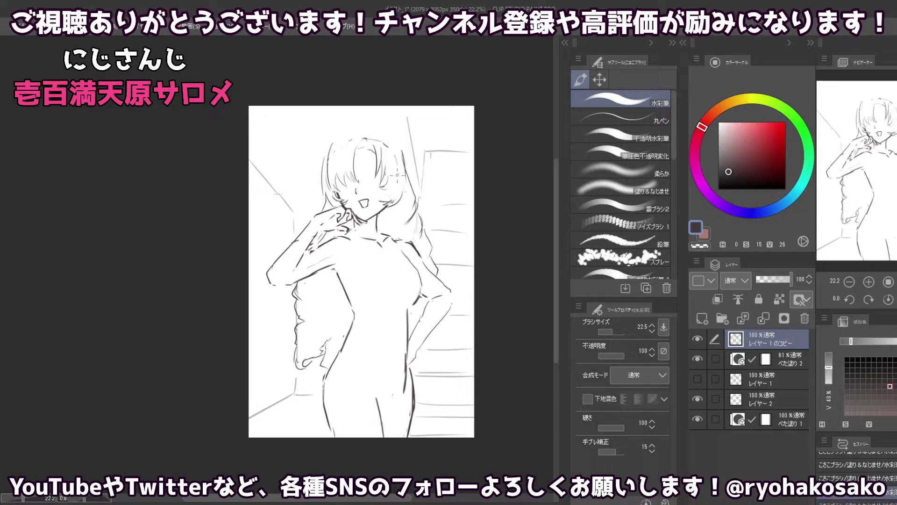
{"action": "key", "text": "ctrl+z"}
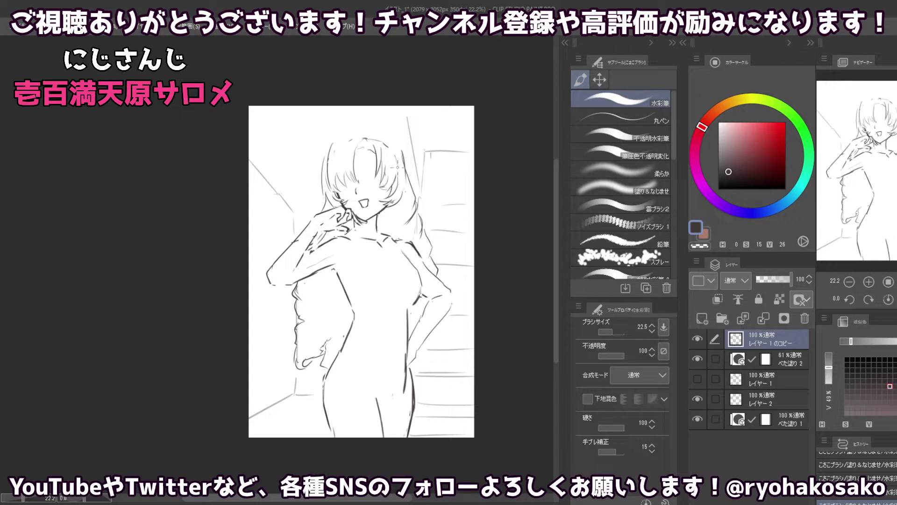
{"action": "left_click_drag", "start_coordinate": [387, 188], "coordinate": [382, 193]}
{"action": "left_click_drag", "start_coordinate": [405, 177], "coordinate": [404, 199]}
{"action": "key", "text": "c"}
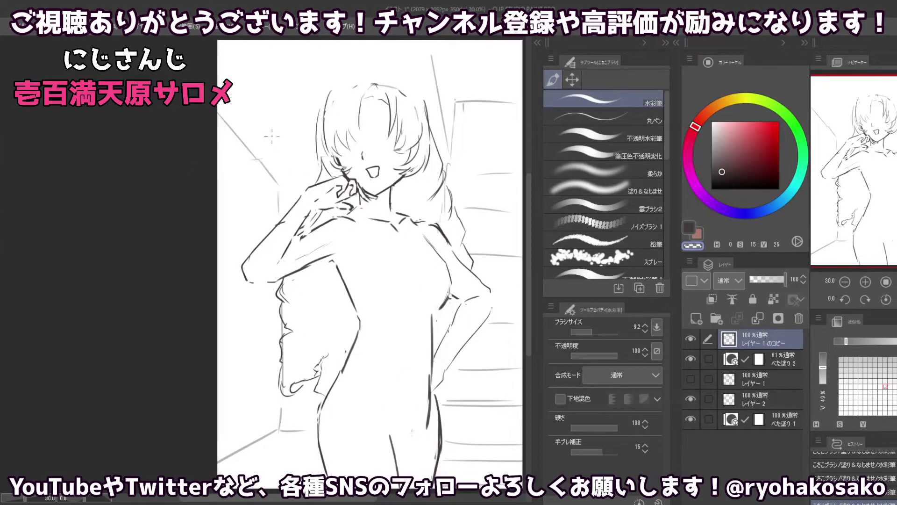
- Draw and undo a stroke near the left eye, ending on the dark drawing colour
{"action": "key", "text": "c"}
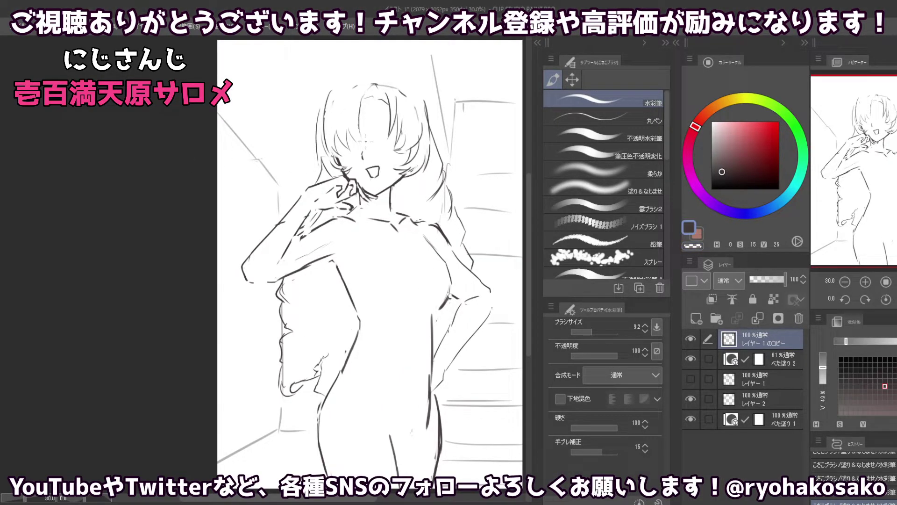
{"action": "mouse_move", "coordinate": [360, 130]}
{"action": "left_mouse_down"}
{"action": "mouse_move", "coordinate": [367, 138]}
{"action": "mouse_move", "coordinate": [352, 145]}
{"action": "mouse_move", "coordinate": [369, 142]}
{"action": "mouse_move", "coordinate": [350, 137]}
{"action": "mouse_move", "coordinate": [364, 142]}
{"action": "left_mouse_up"}
{"action": "key", "text": "ctrl+z"}
{"action": "key", "text": "c"}
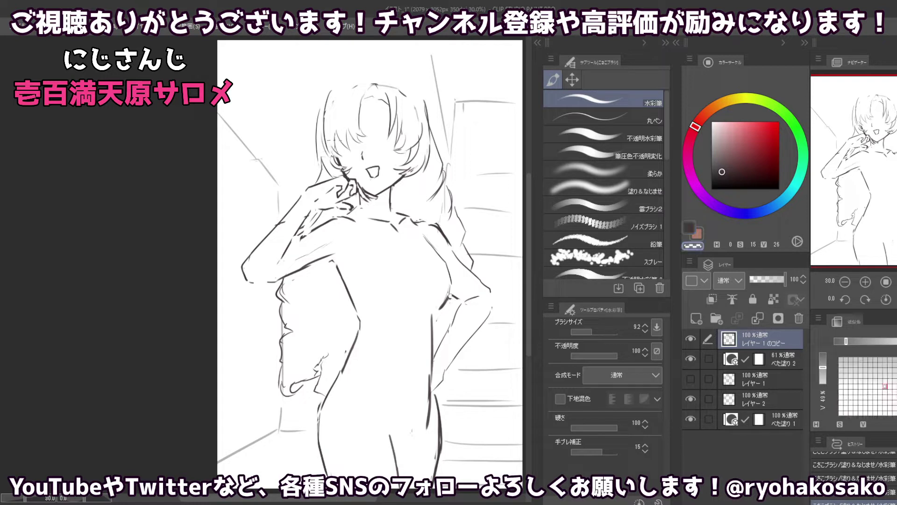
{"action": "key", "text": "c"}
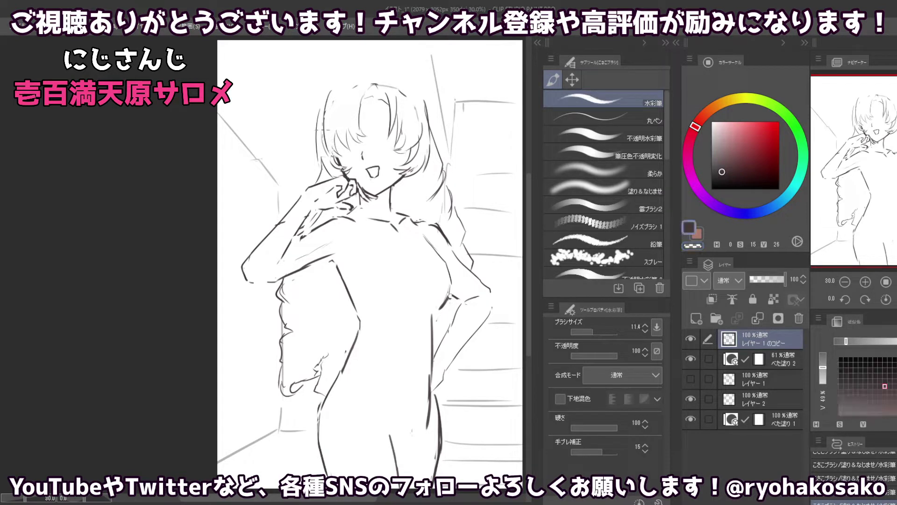
{"action": "key", "text": "c"}
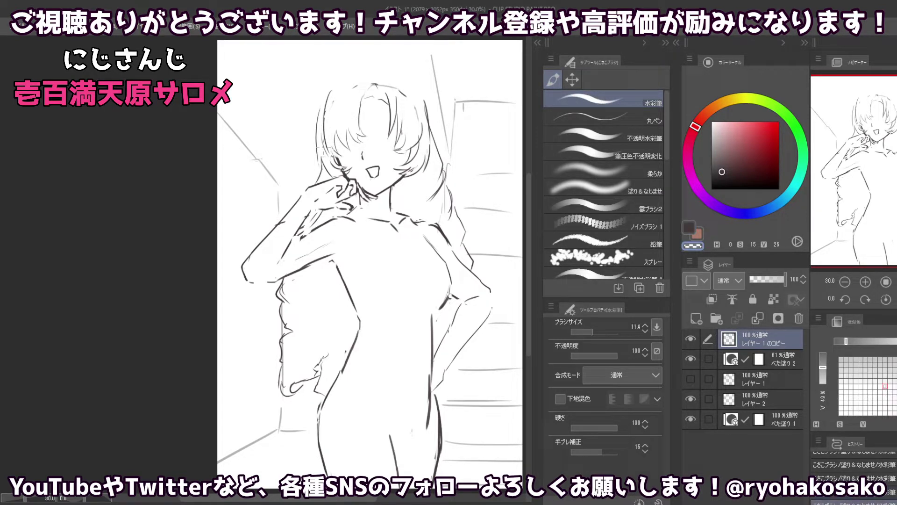
{"action": "key", "text": "c"}
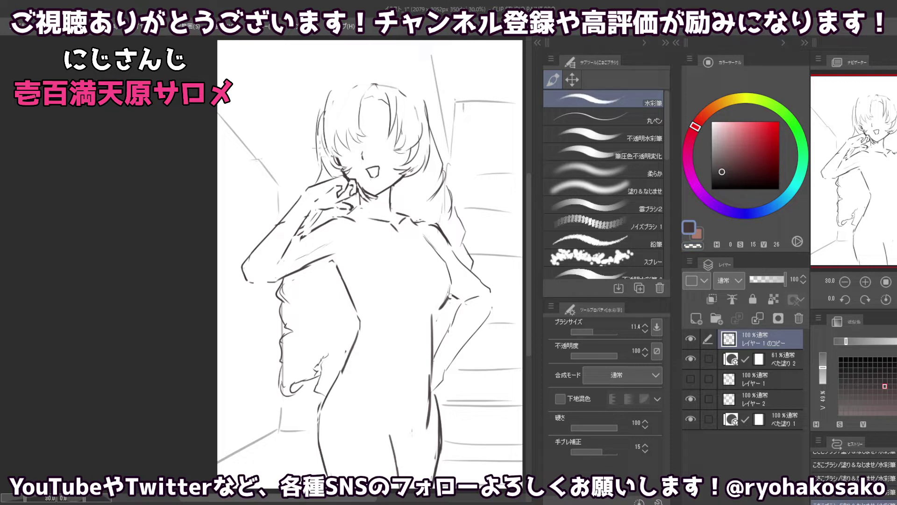
- Redraw the hair outline line beside the face, undoing the misfired strokes
{"action": "left_click_drag", "start_coordinate": [321, 142], "coordinate": [321, 113]}
{"action": "key", "text": "ctrl+z"}
{"action": "key", "text": "c"}
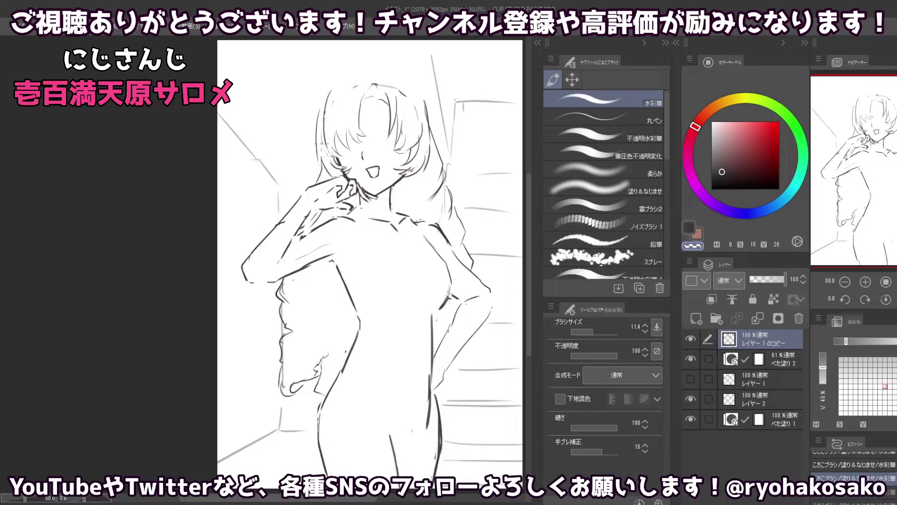
{"action": "left_click_drag", "start_coordinate": [321, 140], "coordinate": [320, 112]}
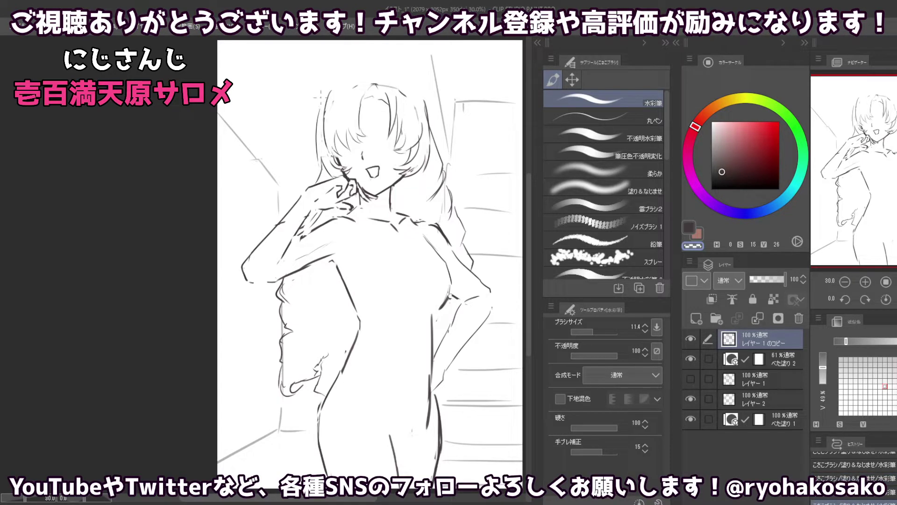
{"action": "key", "text": "c"}
{"action": "left_click_drag", "start_coordinate": [319, 94], "coordinate": [313, 132]}
{"action": "key", "text": "ctrl+z"}
{"action": "key", "text": "ctrl+z"}
{"action": "key", "text": "ctrl+z"}
{"action": "key", "text": "ctrl+z"}
- Add short strokes to the hair left of the face and resize the brush to about 63.5
{"action": "key", "text": "c"}
{"action": "key", "text": "c"}
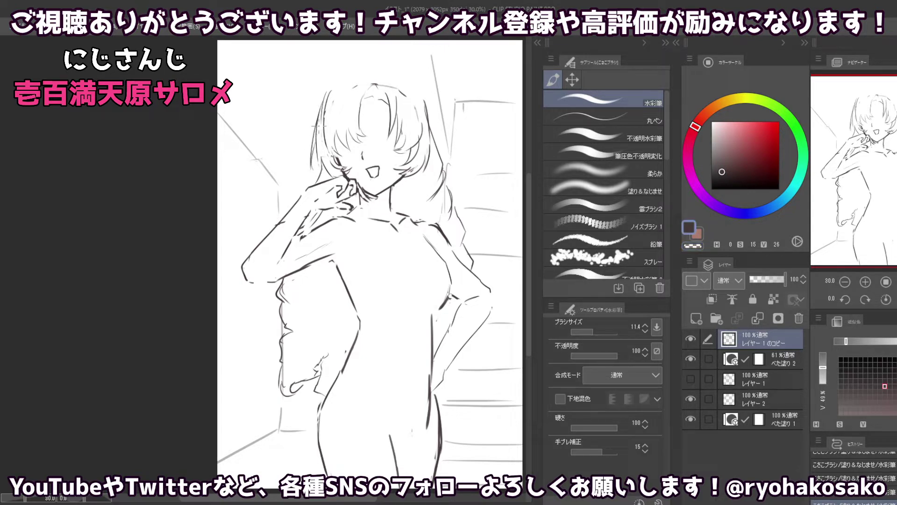
{"action": "mouse_move", "coordinate": [318, 162]}
{"action": "left_mouse_down"}
{"action": "mouse_move", "coordinate": [320, 152]}
{"action": "mouse_move", "coordinate": [327, 178]}
{"action": "left_mouse_up"}
{"action": "key", "text": "c"}
{"action": "key", "text": "c"}
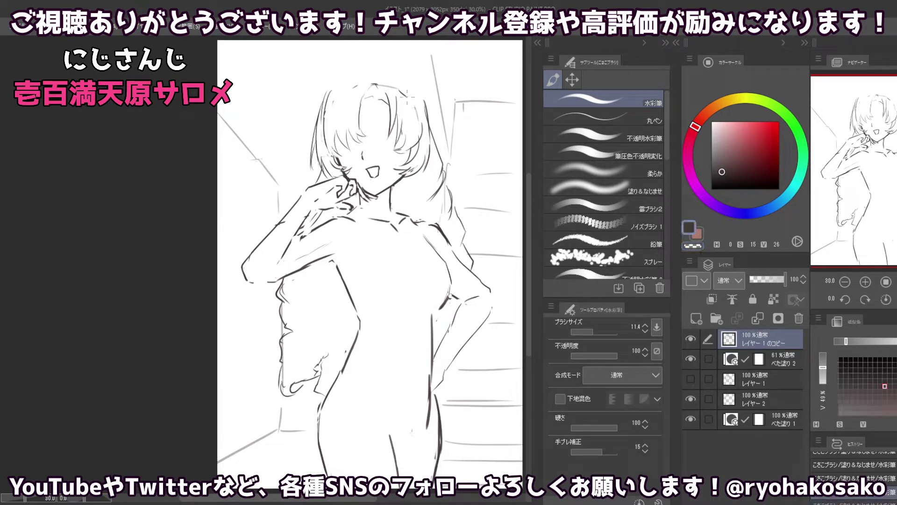
{"action": "key", "text": "c"}
{"action": "left_click_drag", "start_coordinate": [407, 96], "coordinate": [391, 83]}
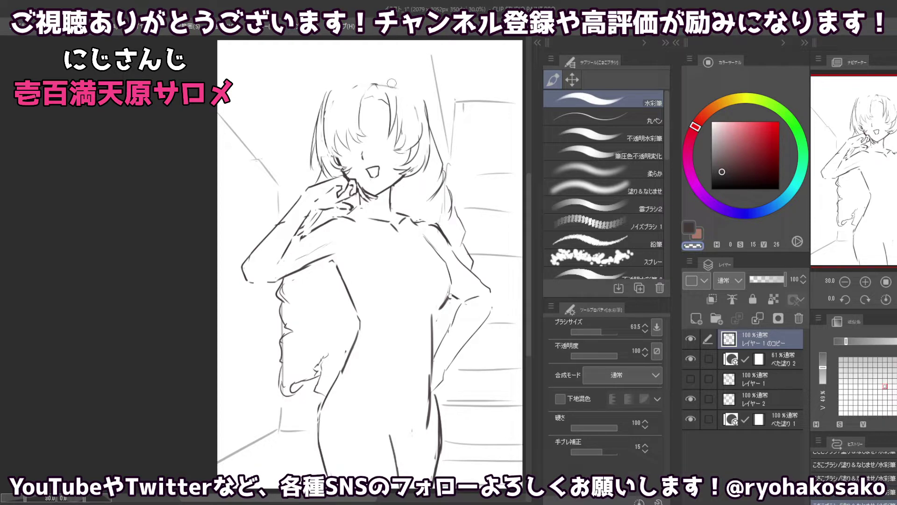
- Pick レイヤー2 from the canvas, then reselect レイヤー1のコピー and return to the brush
{"action": "key", "text": "k"}
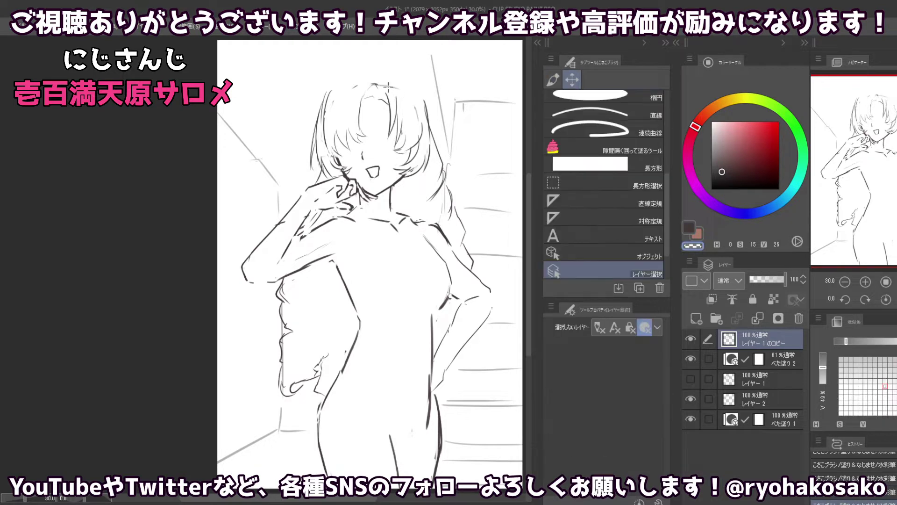
{"action": "left_click", "coordinate": [387, 86]}
{"action": "key", "text": "b"}
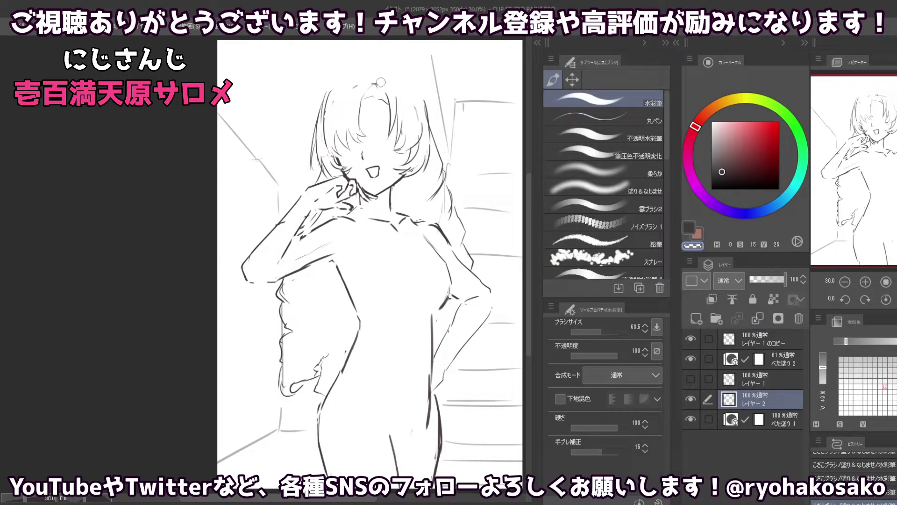
{"action": "key", "text": "k"}
{"action": "left_click", "coordinate": [390, 104]}
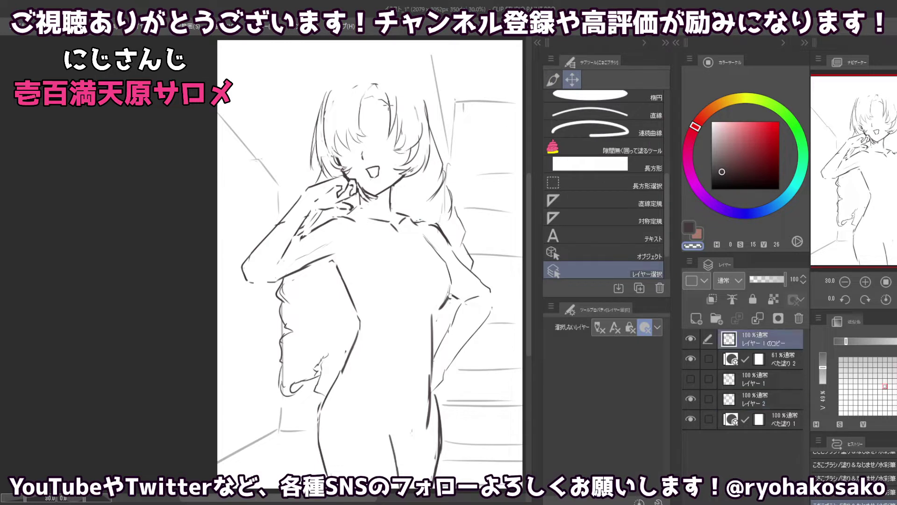
{"action": "key", "text": "b"}
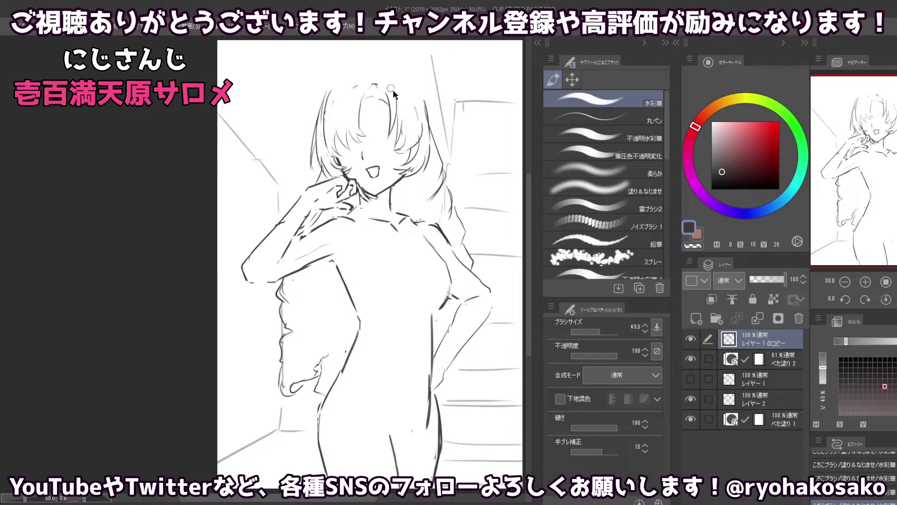
- Shrink the brush to about 23.5 in dark colour and draw new strokes at the hair top
{"action": "key", "text": "bracketleft"}
{"action": "key", "text": "c"}
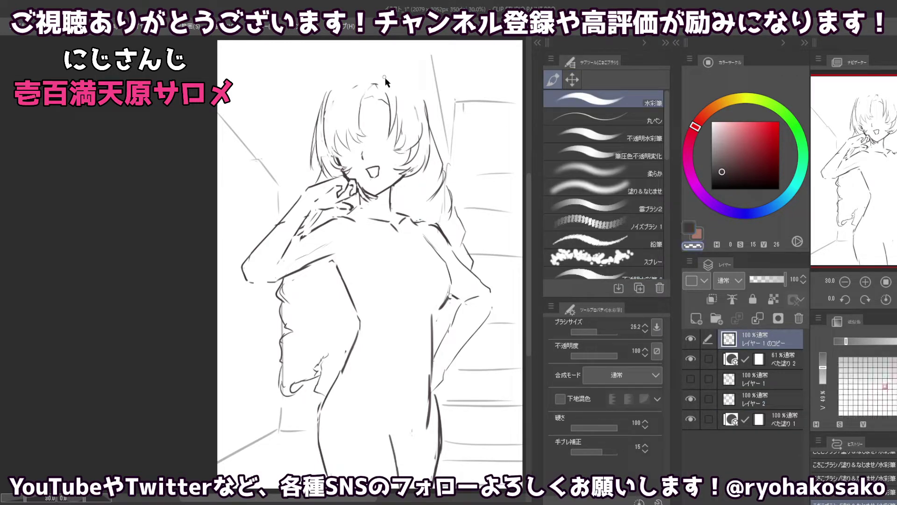
{"action": "key", "text": "bracketleft"}
{"action": "key", "text": "bracketleft"}
{"action": "key", "text": "c"}
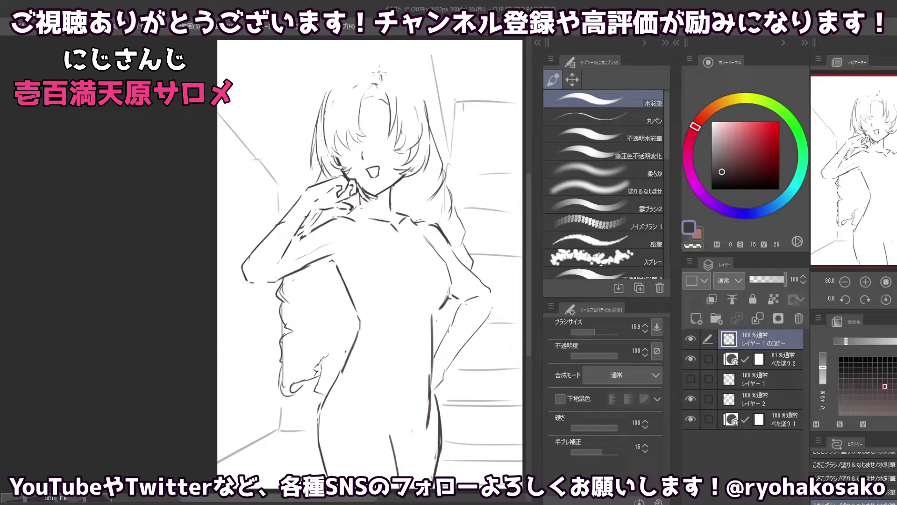
{"action": "key", "text": "c"}
{"action": "key", "text": "bracketright"}
{"action": "key", "text": "bracketright"}
{"action": "key", "text": "bracketright"}
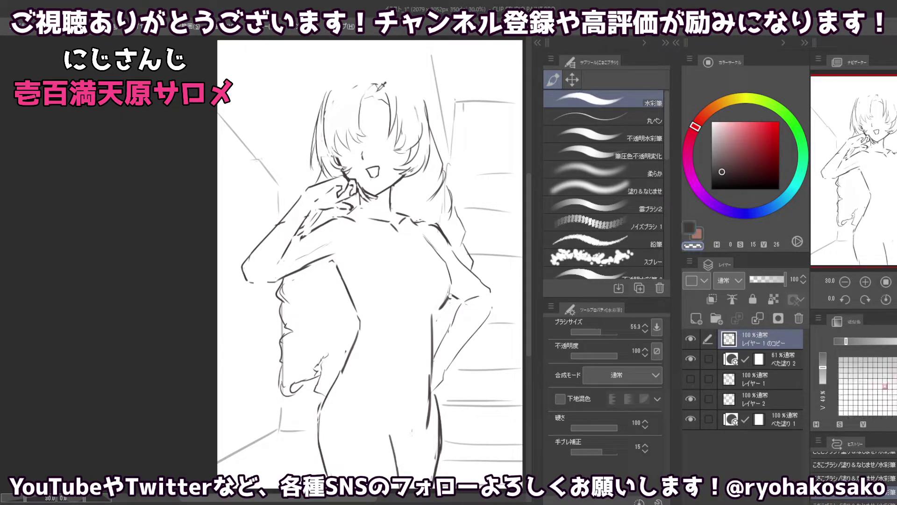
{"action": "key", "text": "bracketleft"}
{"action": "key", "text": "bracketleft"}
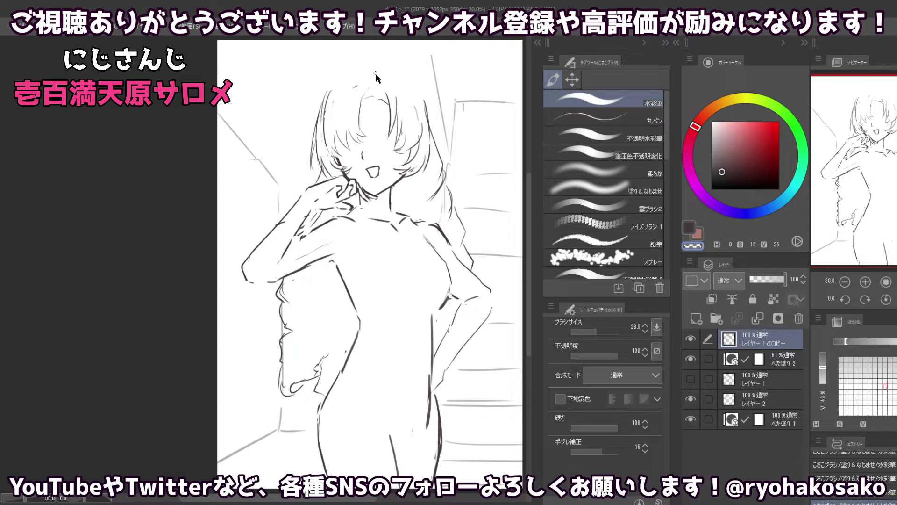
{"action": "key", "text": "c"}
{"action": "key", "text": "bracketleft"}
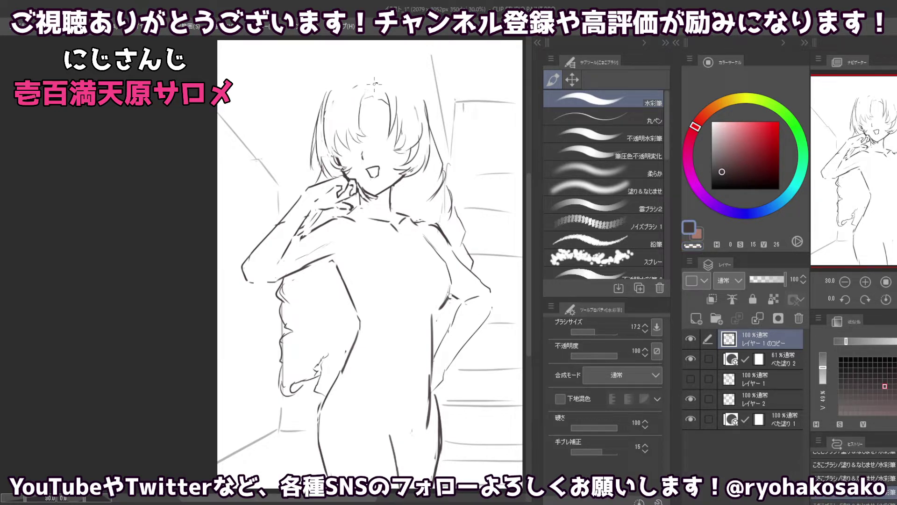
{"action": "mouse_move", "coordinate": [374, 83]}
{"action": "left_mouse_down"}
{"action": "mouse_move", "coordinate": [361, 94]}
{"action": "mouse_move", "coordinate": [386, 97]}
{"action": "left_mouse_up"}
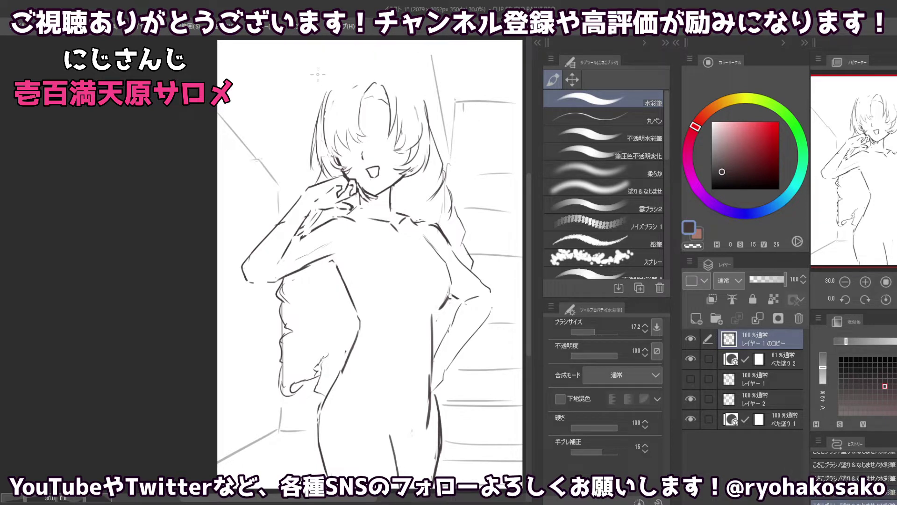
{"action": "key", "text": "c"}
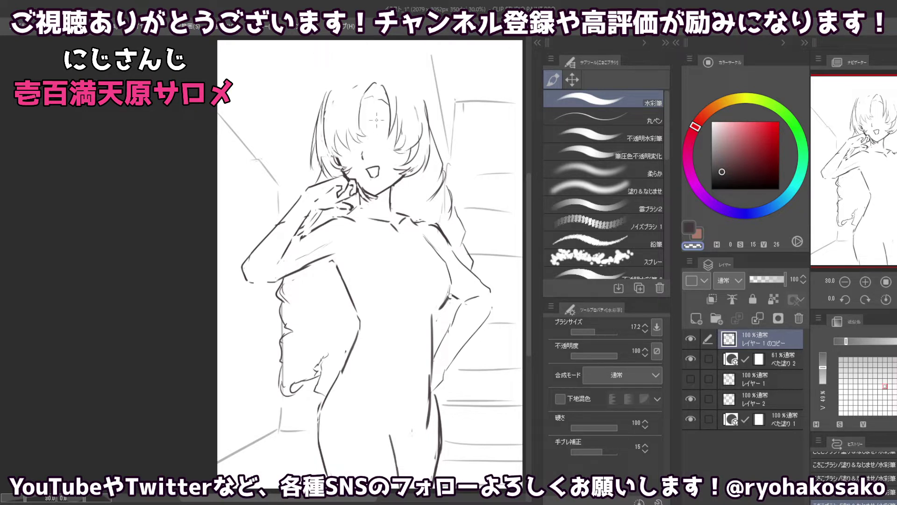
- Set the brush to 17.2 and redraw the top-left hair outline curve
{"action": "key", "text": "bracketright"}
{"action": "key", "text": "c"}
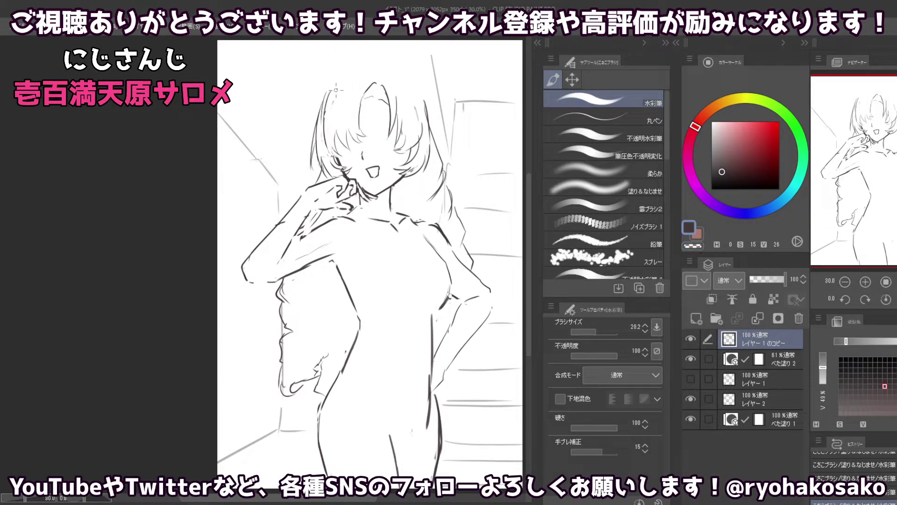
{"action": "key", "text": "c"}
{"action": "key", "text": "bracketleft"}
{"action": "key", "text": "bracketleft"}
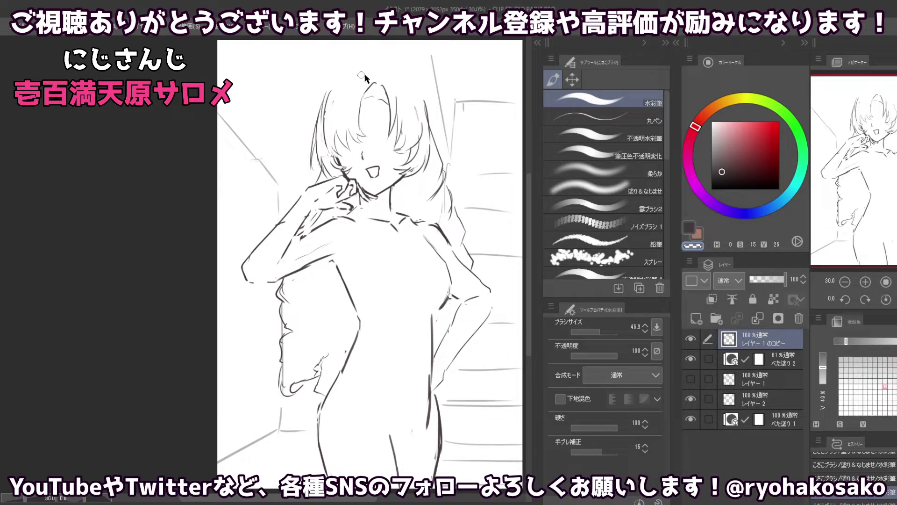
{"action": "key", "text": "bracketleft"}
{"action": "key", "text": "bracketleft"}
{"action": "key", "text": "bracketleft"}
{"action": "key", "text": "c"}
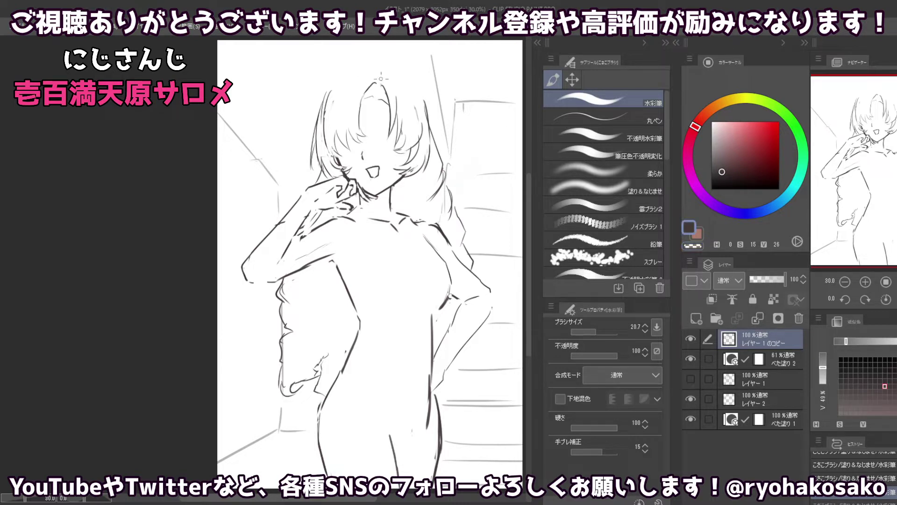
{"action": "key", "text": "bracketleft"}
{"action": "mouse_move", "coordinate": [379, 75]}
{"action": "left_mouse_down"}
{"action": "mouse_move", "coordinate": [352, 70]}
{"action": "mouse_move", "coordinate": [326, 100]}
{"action": "left_mouse_up"}
{"action": "key", "text": "ctrl+z"}
{"action": "key", "text": "ctrl+z"}
{"action": "key", "text": "ctrl+z"}
{"action": "key", "text": "ctrl+z"}
{"action": "key", "text": "ctrl+z"}
{"action": "key", "text": "ctrl+z"}
{"action": "left_click_drag", "start_coordinate": [366, 70], "coordinate": [329, 101]}
- Resize the brush back to 17.2 and add a stroke along the left hair line
{"action": "key", "text": "c"}
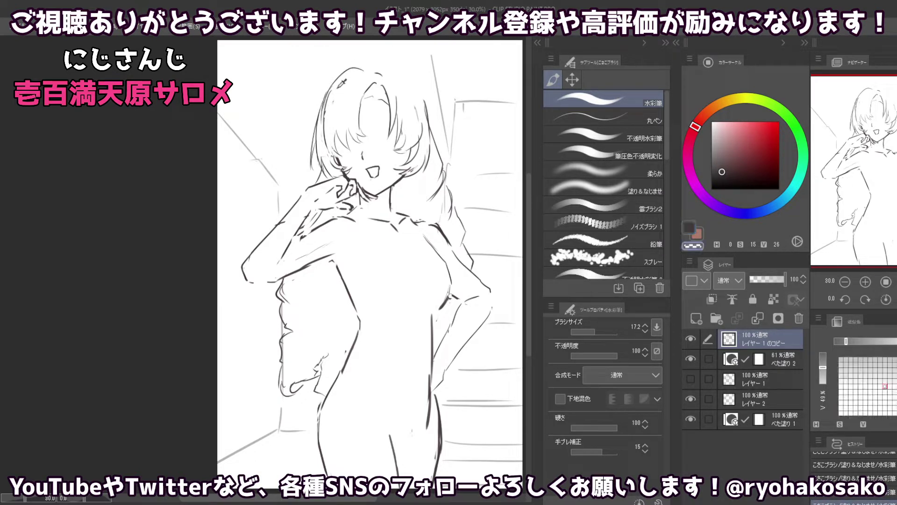
{"action": "left_click_drag", "start_coordinate": [329, 127], "coordinate": [339, 91]}
{"action": "left_click_drag", "start_coordinate": [325, 115], "coordinate": [321, 121]}
{"action": "key", "text": "c"}
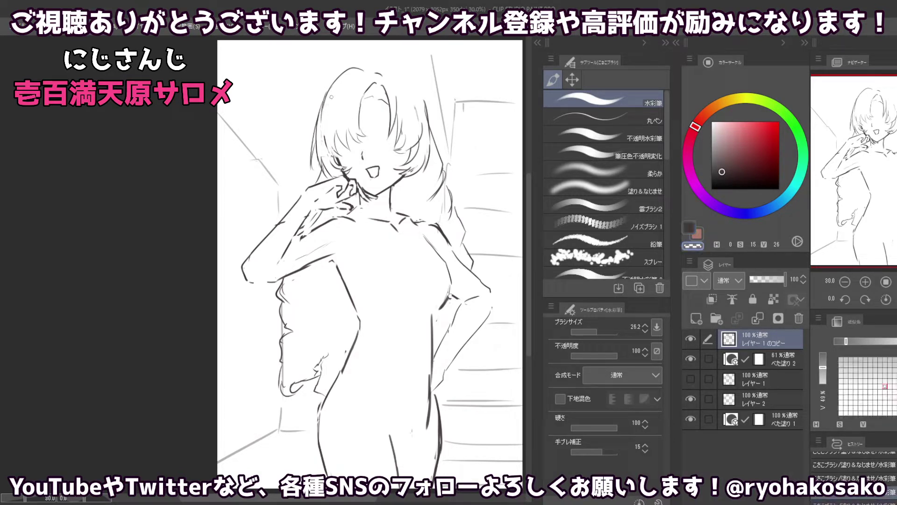
{"action": "key", "text": "c"}
{"action": "key", "text": "c"}
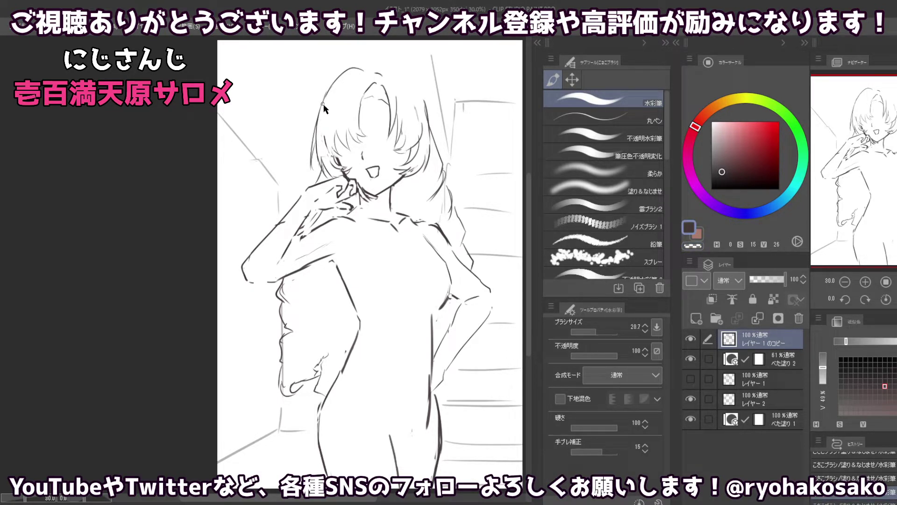
{"action": "key", "text": "bracketleft"}
{"action": "left_click_drag", "start_coordinate": [324, 97], "coordinate": [322, 154]}
{"action": "key", "text": "ctrl+z"}
{"action": "left_click_drag", "start_coordinate": [323, 98], "coordinate": [318, 159]}
- Shrink the brush to 16.2, try head-top and right strand strokes, then undo them
{"action": "key", "text": "c"}
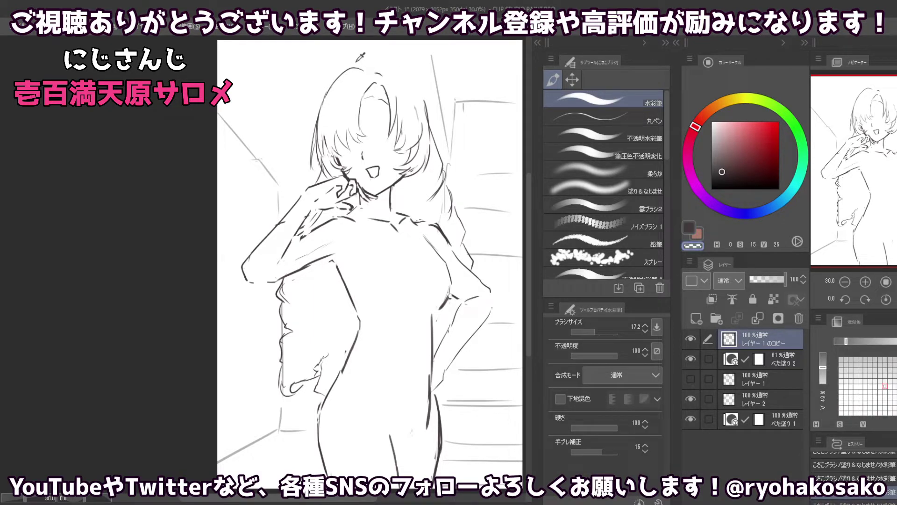
{"action": "key", "text": "bracketleft"}
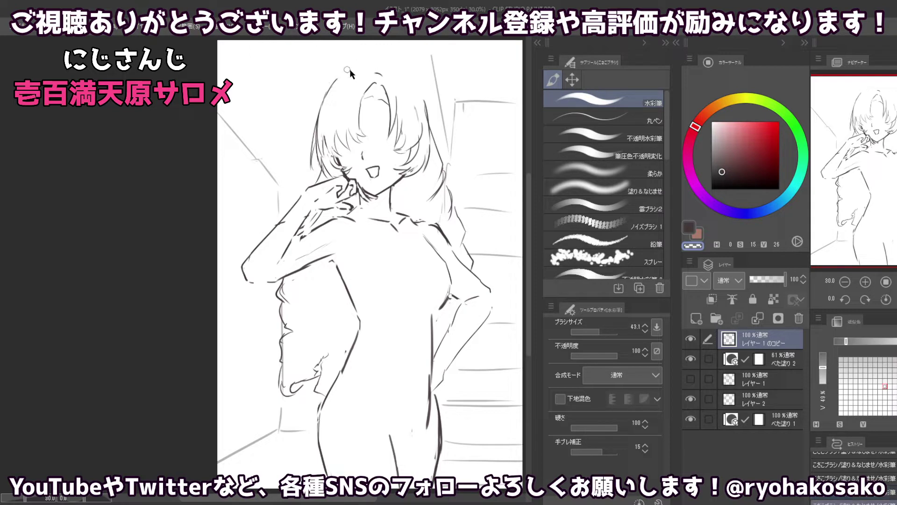
{"action": "key", "text": "c"}
{"action": "left_click_drag", "start_coordinate": [332, 77], "coordinate": [381, 71]}
{"action": "key", "text": "ctrl+z"}
{"action": "key", "text": "ctrl+z"}
{"action": "key", "text": "ctrl+z"}
{"action": "key", "text": "ctrl+z"}
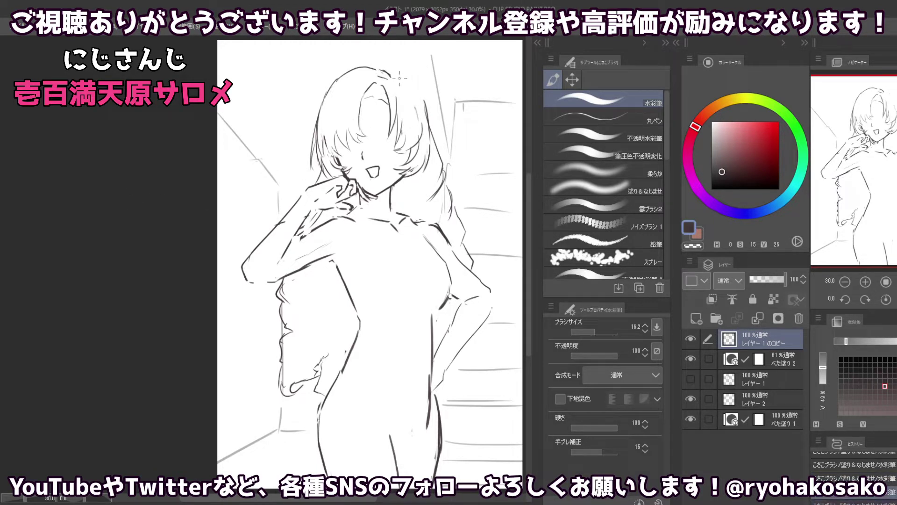
{"action": "left_click_drag", "start_coordinate": [410, 95], "coordinate": [417, 128]}
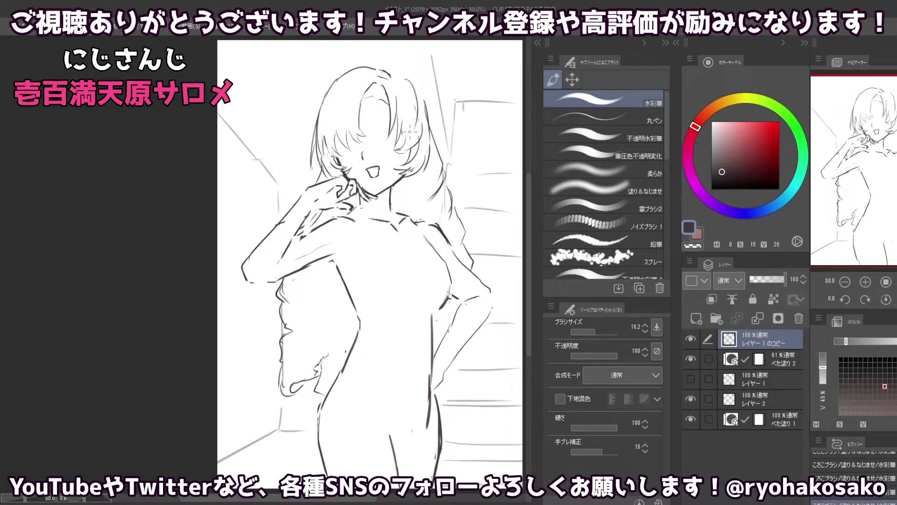
{"action": "key", "text": "ctrl+z"}
{"action": "key", "text": "ctrl+z"}
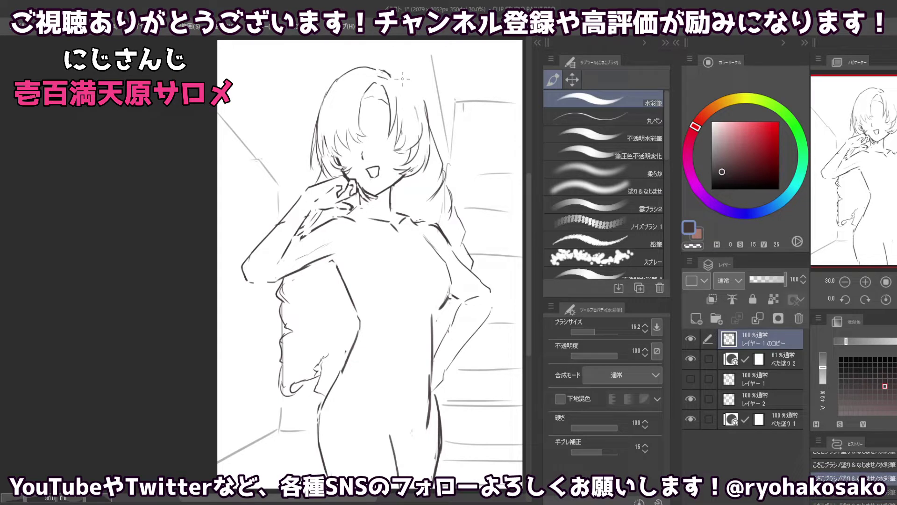
{"action": "key", "text": "ctrl+y"}
{"action": "key", "text": "ctrl+z"}
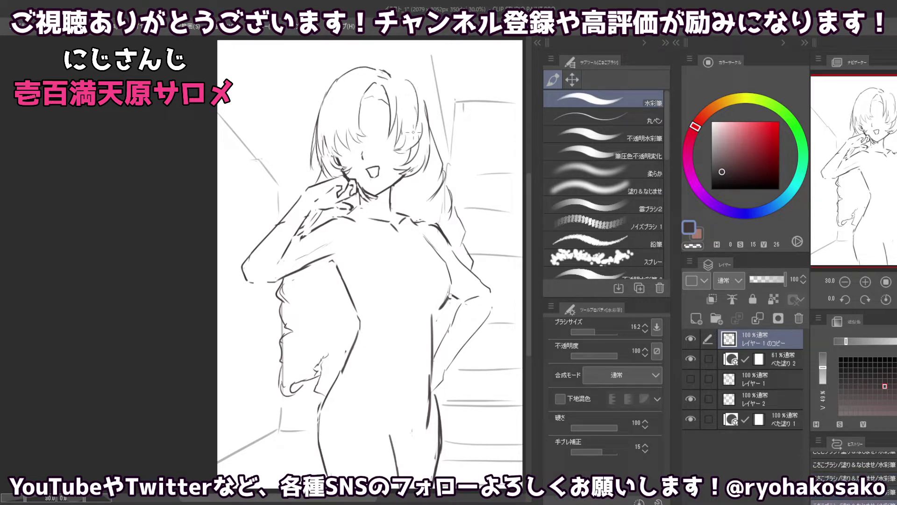
- Switch briefly to レイヤー 2, then make レイヤー 1のコピー active again with the brush
{"action": "key", "text": "c"}
{"action": "key", "text": "alt+bracketleft"}
{"action": "key", "text": "alt+bracketleft"}
{"action": "key", "text": "alt+bracketleft"}
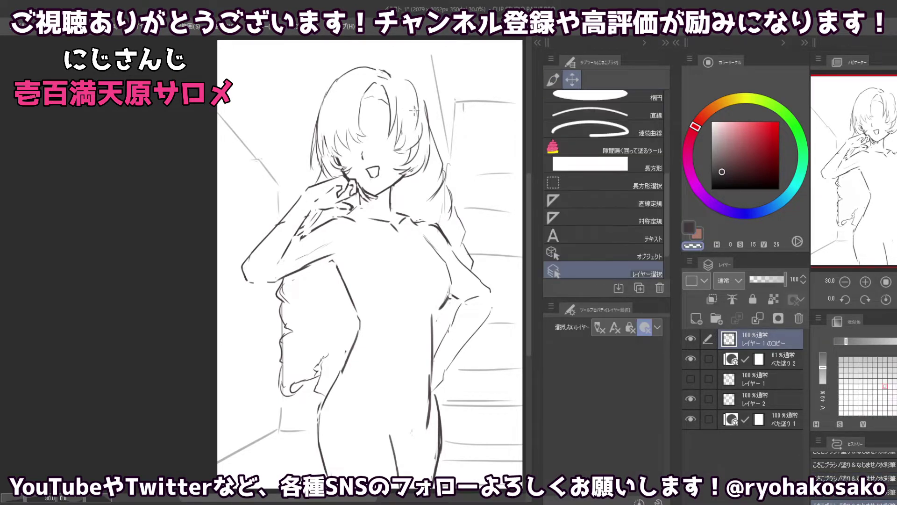
{"action": "key", "text": "c"}
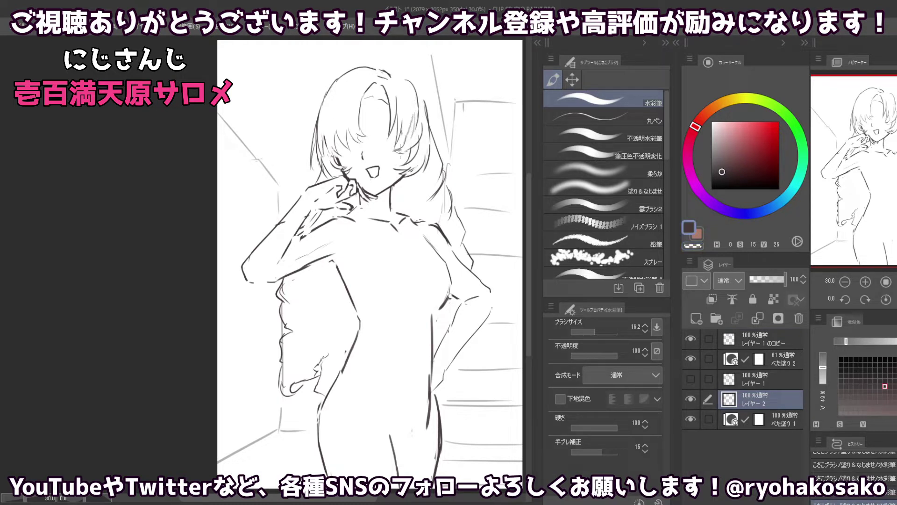
{"action": "key", "text": "ctrl+z"}
{"action": "key", "text": "ctrl+z"}
{"action": "key", "text": "o"}
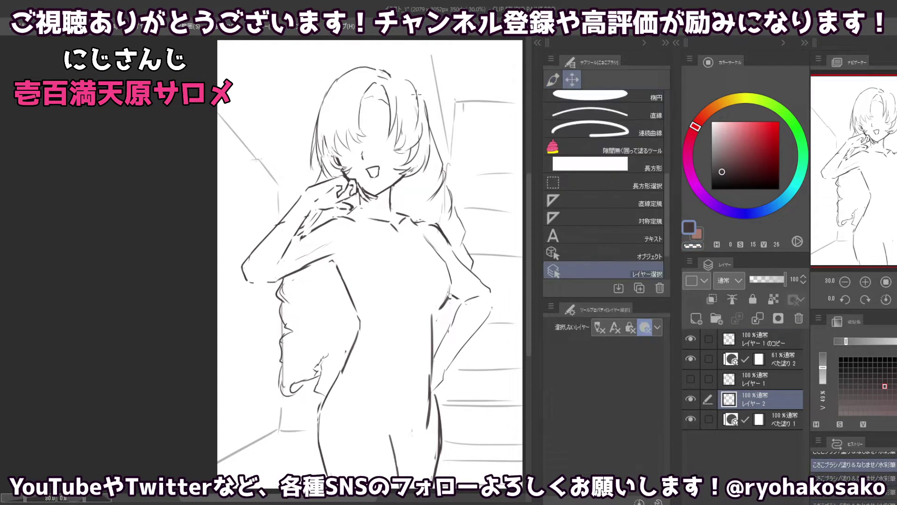
{"action": "left_click", "coordinate": [420, 89]}
{"action": "key", "text": "b"}
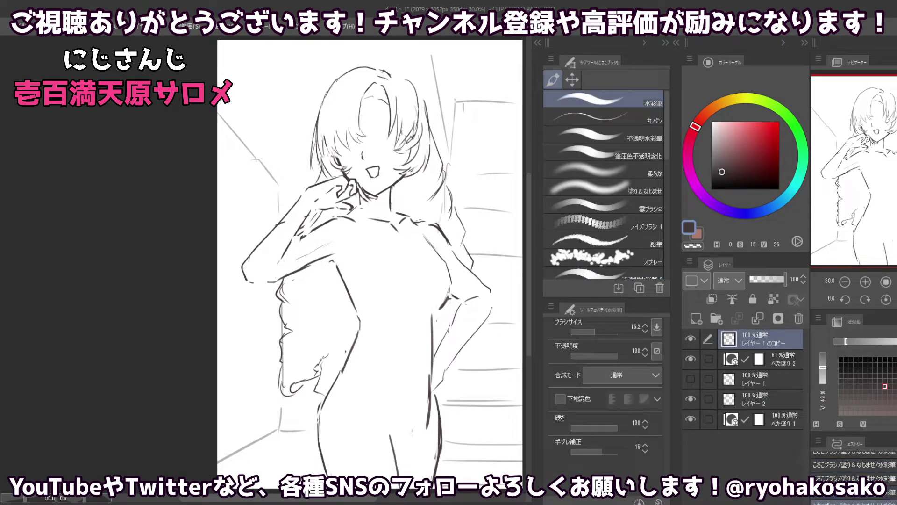
- Erase the small ear marks beside the face and draw short hair strands there
{"action": "key", "text": "c"}
{"action": "mouse_move", "coordinate": [414, 140]}
{"action": "left_mouse_down"}
{"action": "mouse_move", "coordinate": [412, 95]}
{"action": "mouse_move", "coordinate": [400, 147]}
{"action": "left_mouse_up"}
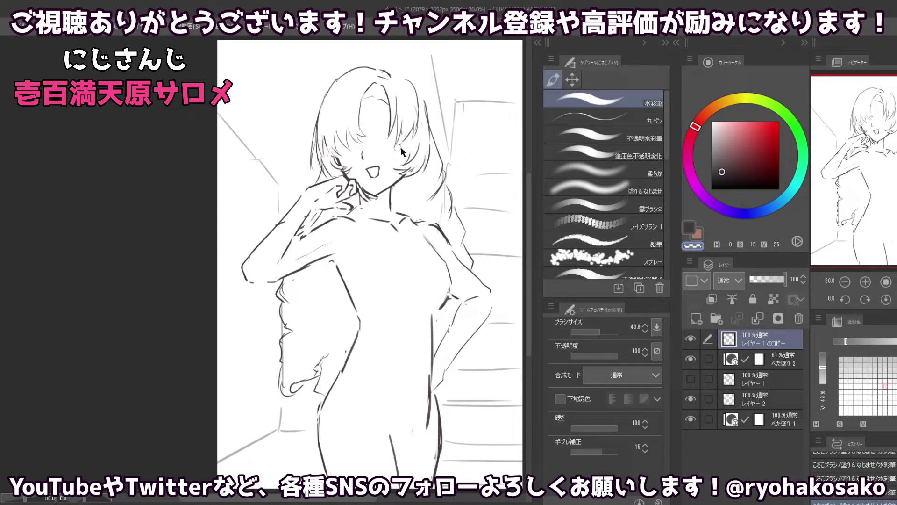
{"action": "key", "text": "c"}
{"action": "mouse_move", "coordinate": [399, 147]}
{"action": "left_mouse_down"}
{"action": "mouse_move", "coordinate": [420, 122]}
{"action": "mouse_move", "coordinate": [403, 151]}
{"action": "left_mouse_up"}
{"action": "left_click_drag", "start_coordinate": [422, 118], "coordinate": [404, 151]}
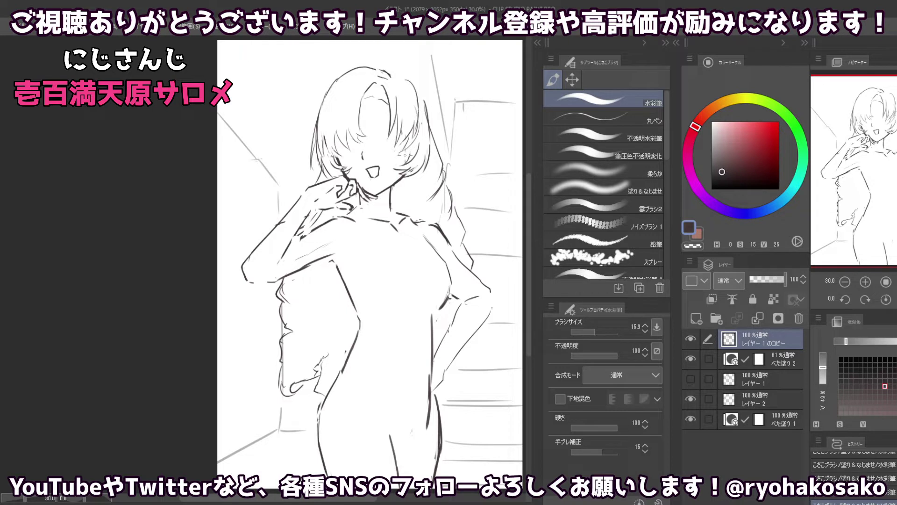
{"action": "key", "text": "c"}
{"action": "left_click_drag", "start_coordinate": [420, 144], "coordinate": [417, 145]}
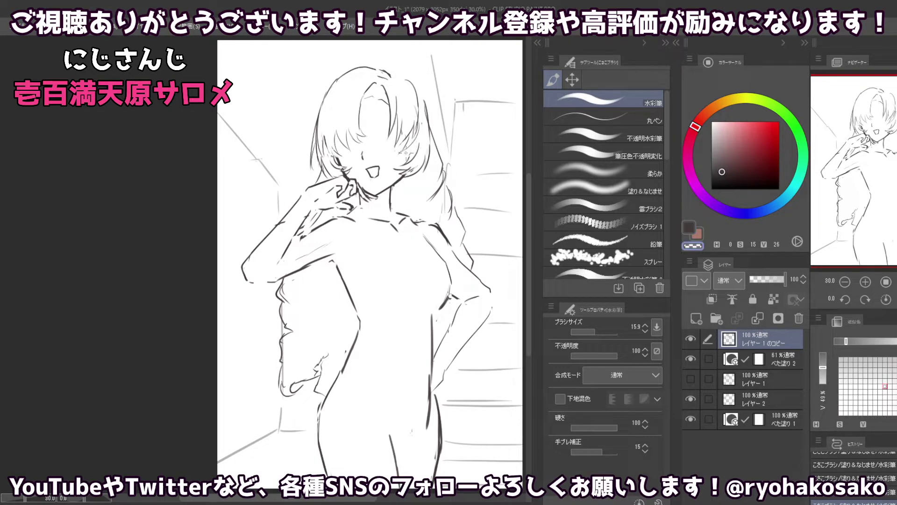
{"action": "key", "text": "c"}
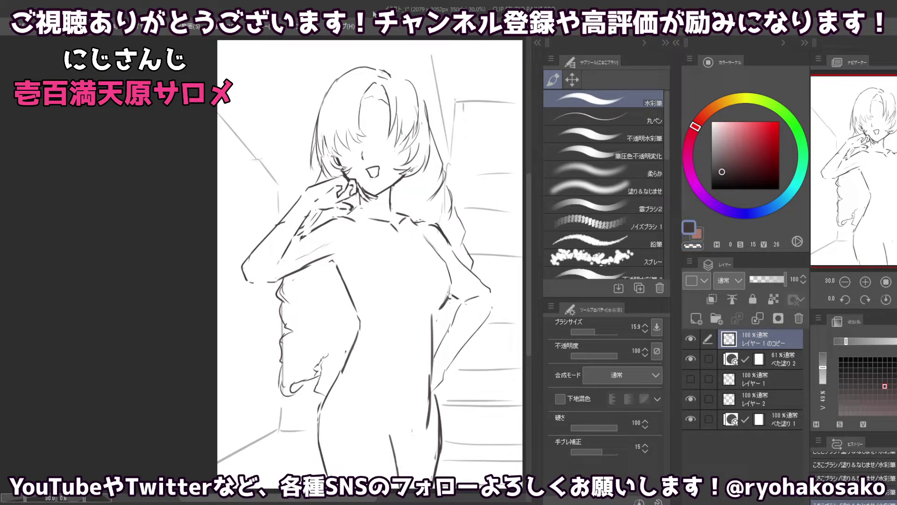
- Add a darker hair strand and short strokes in the upper hair and crown
{"action": "key", "text": "c"}
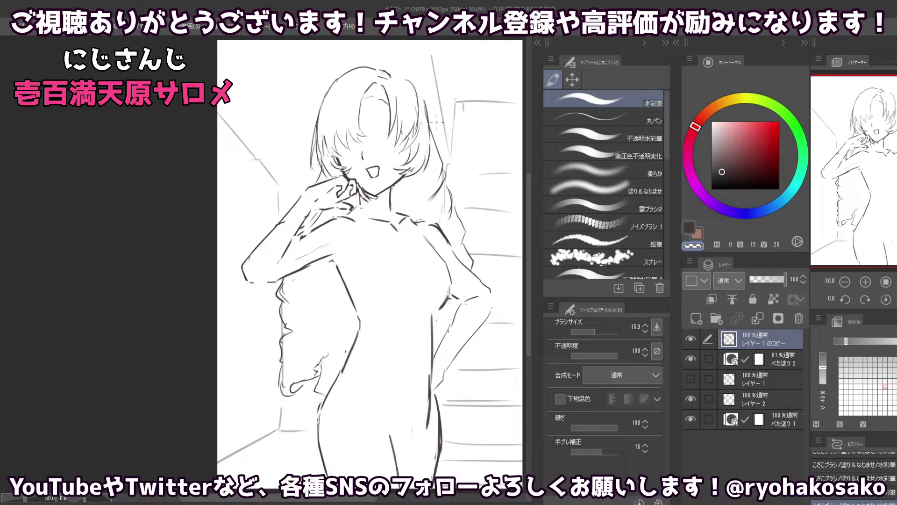
{"action": "key", "text": "c"}
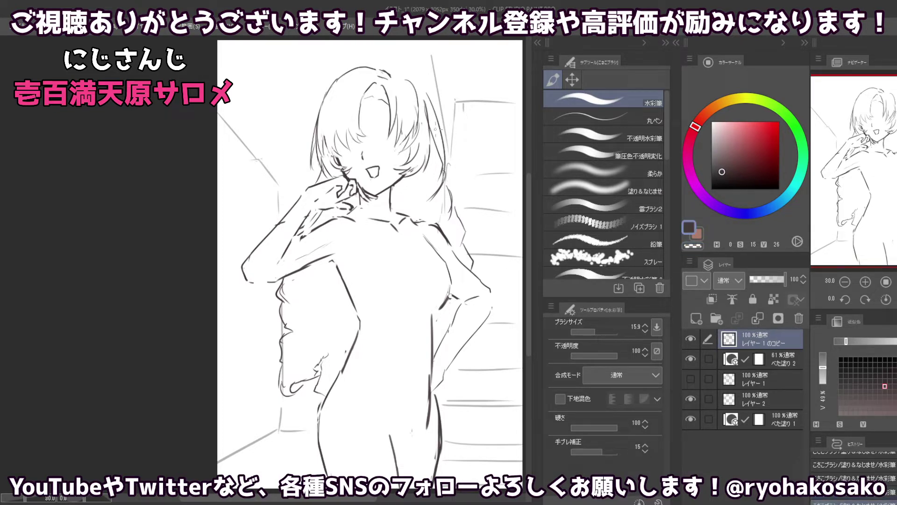
{"action": "key", "text": "c"}
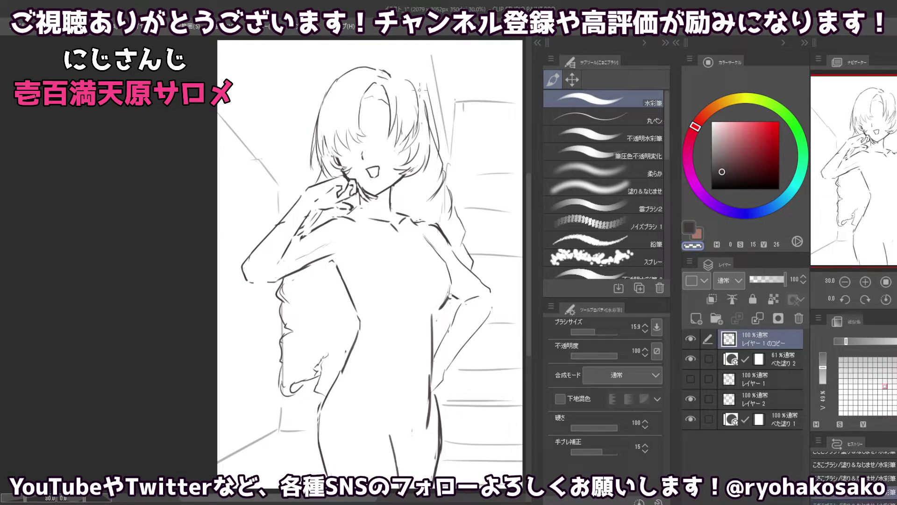
{"action": "key", "text": "c"}
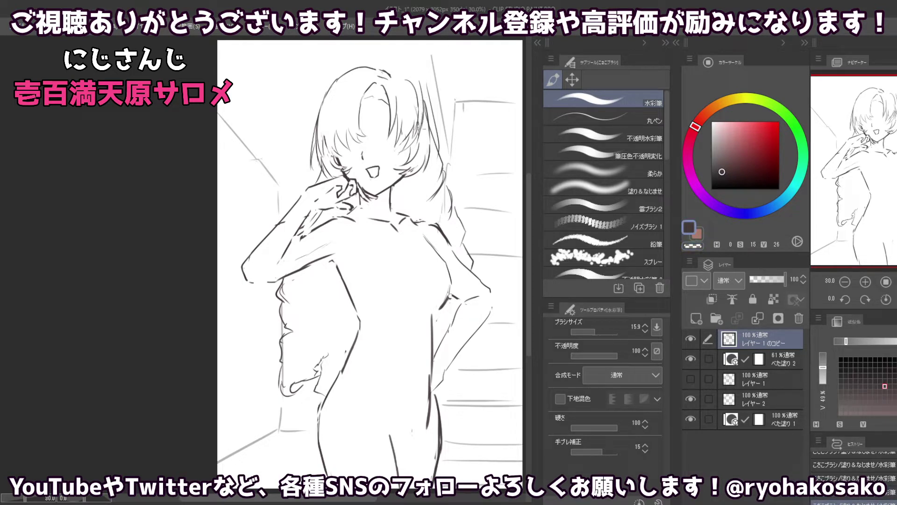
{"action": "key", "text": "ctrl+z"}
{"action": "left_click_drag", "start_coordinate": [416, 108], "coordinate": [417, 116]}
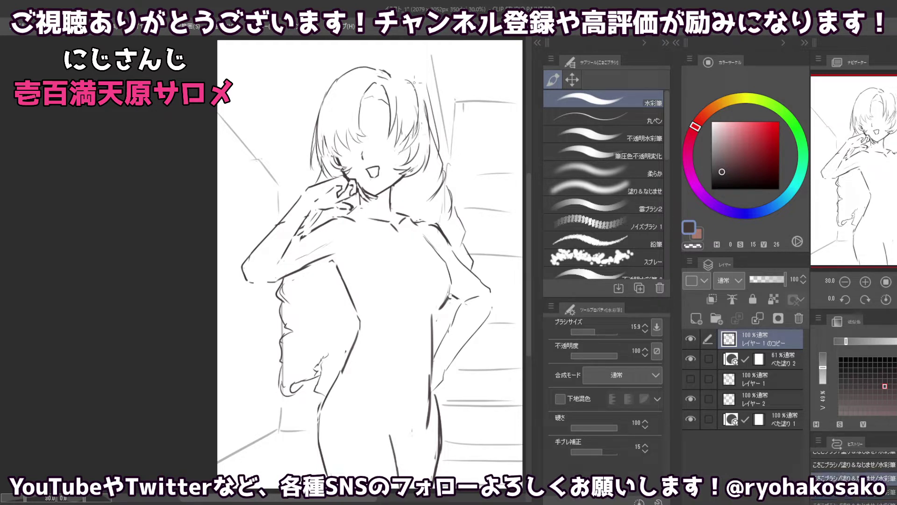
{"action": "left_click_drag", "start_coordinate": [413, 81], "coordinate": [414, 91]}
{"action": "key", "text": "ctrl+z"}
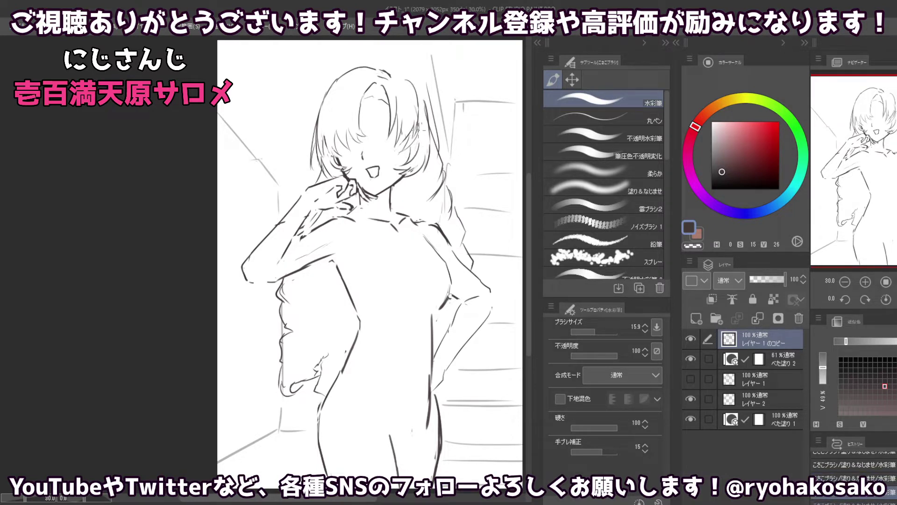
{"action": "left_click_drag", "start_coordinate": [418, 130], "coordinate": [419, 159]}
{"action": "left_click_drag", "start_coordinate": [411, 80], "coordinate": [418, 96]}
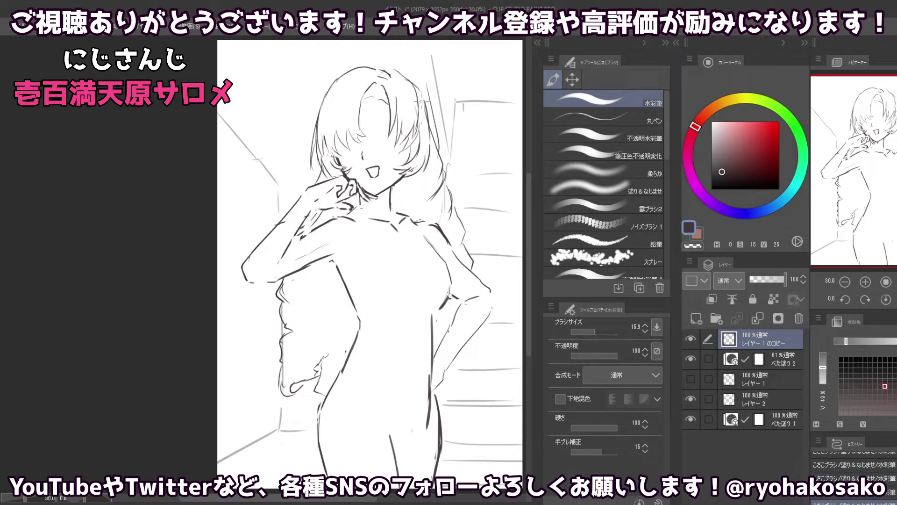
{"action": "left_click_drag", "start_coordinate": [383, 73], "coordinate": [397, 65]}
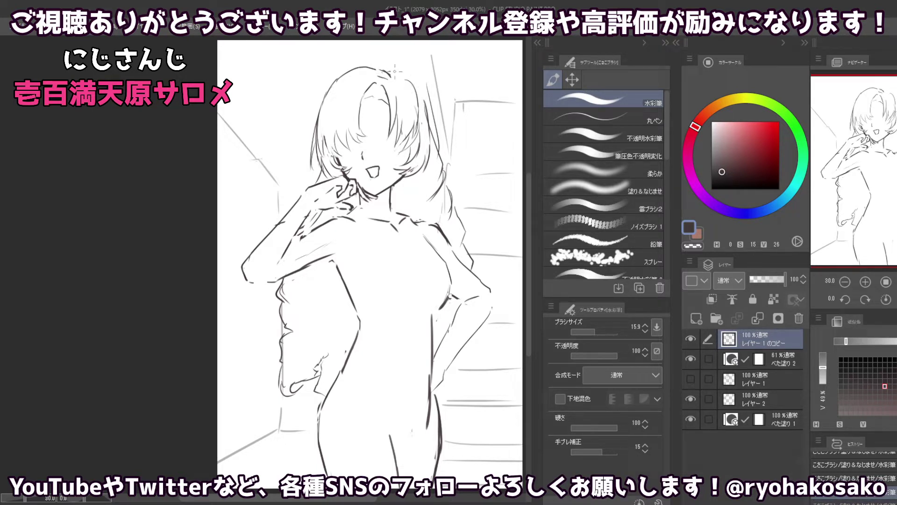
- Toggle between transparent and dark line colour, ending on the dark colour
{"action": "key", "text": "c"}
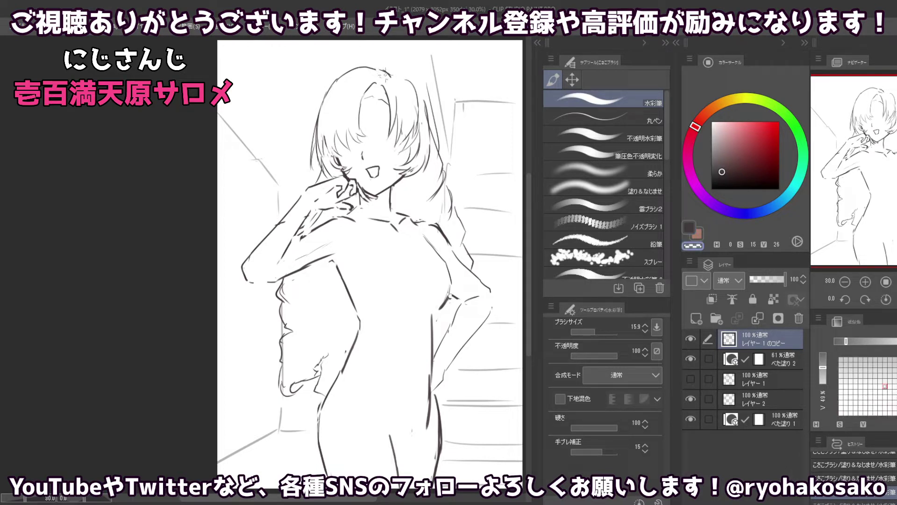
{"action": "key", "text": "c"}
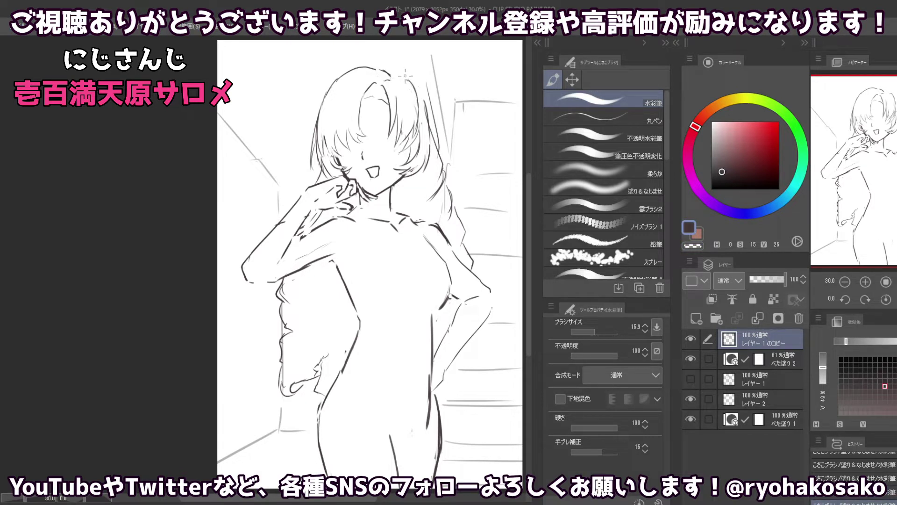
{"action": "key", "text": "c"}
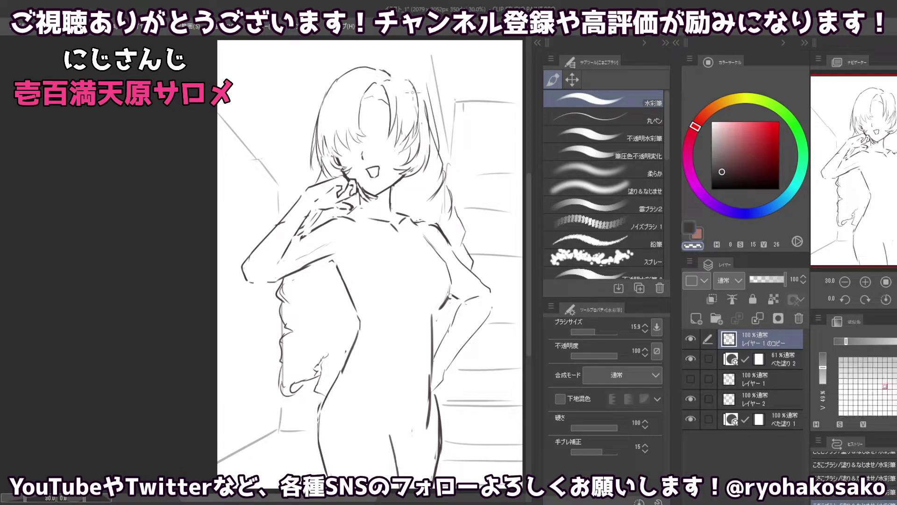
{"action": "key", "text": "c"}
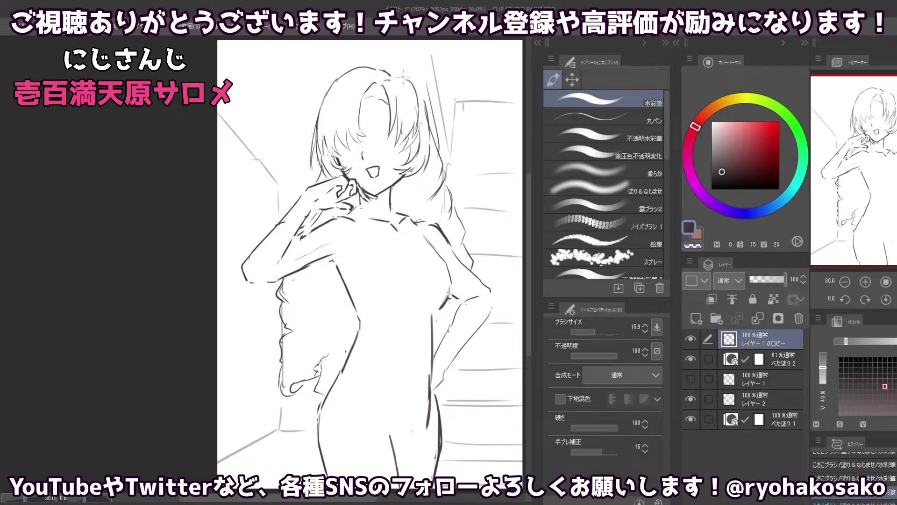
{"action": "key", "text": "c"}
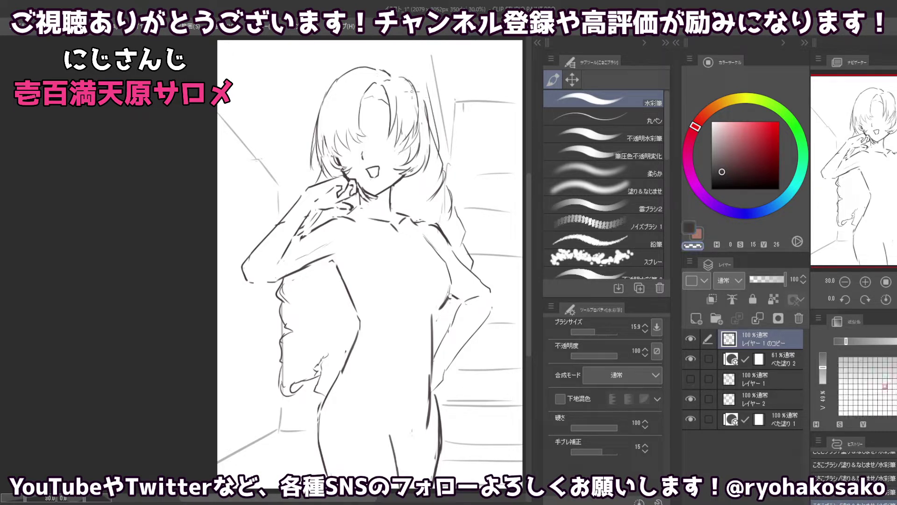
{"action": "key", "text": "c"}
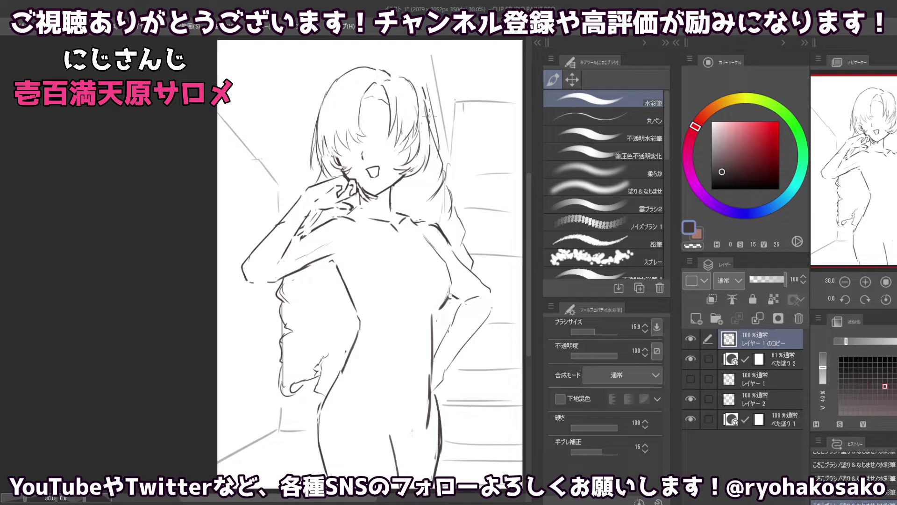
{"action": "key", "text": "c"}
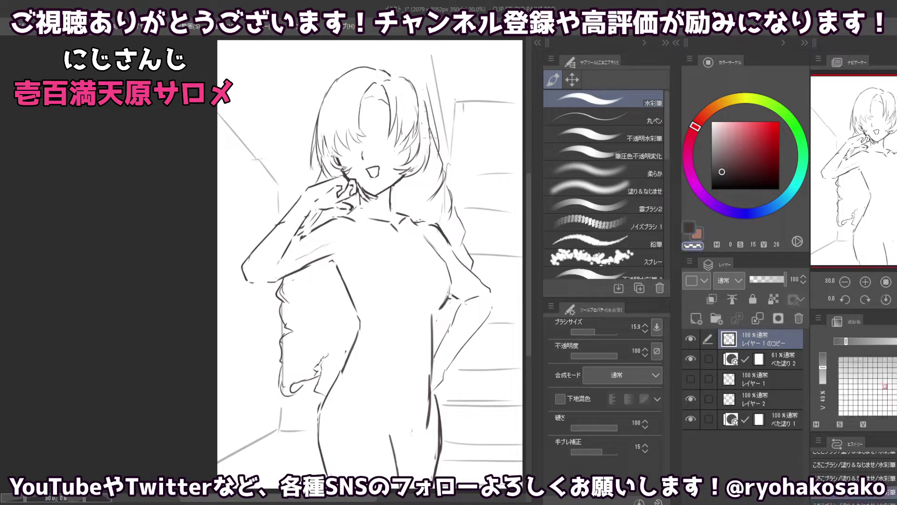
{"action": "key", "text": "c"}
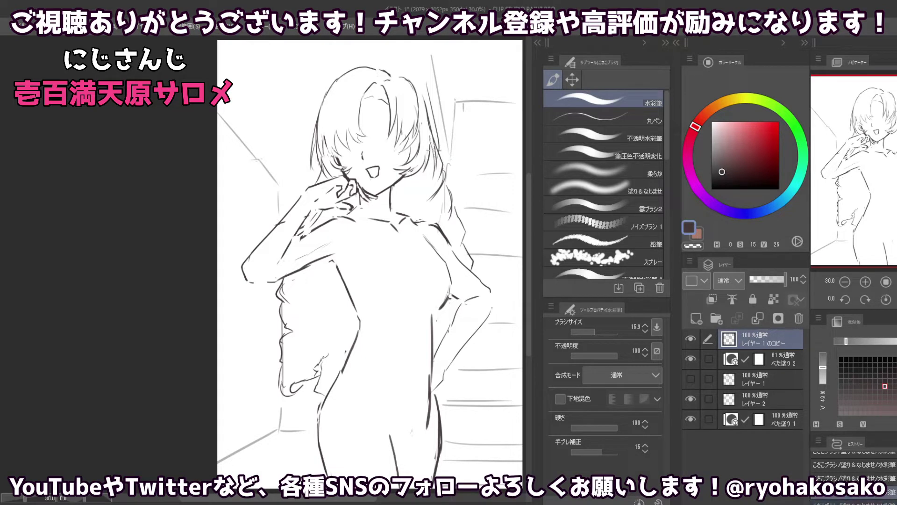
- Redraw the line along the hair's right edge and outline the lower right hair
{"action": "mouse_move", "coordinate": [433, 146]}
{"action": "left_mouse_down"}
{"action": "mouse_move", "coordinate": [449, 161]}
{"action": "mouse_move", "coordinate": [460, 155]}
{"action": "left_mouse_up"}
{"action": "key", "text": "ctrl+z"}
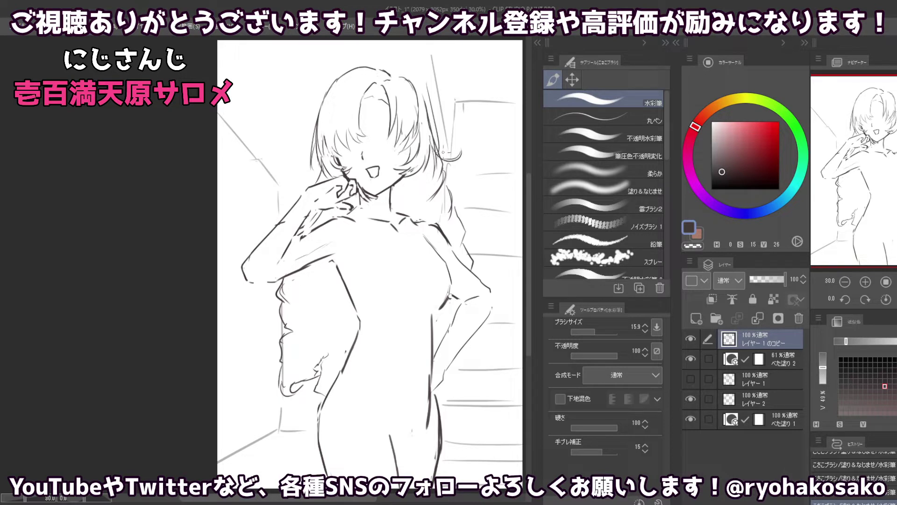
{"action": "left_click_drag", "start_coordinate": [434, 122], "coordinate": [449, 171]}
{"action": "key", "text": "ctrl+z"}
{"action": "key", "text": "ctrl+z"}
{"action": "key", "text": "ctrl+z"}
{"action": "left_click_drag", "start_coordinate": [439, 131], "coordinate": [452, 174]}
{"action": "key", "text": "c"}
{"action": "key", "text": "c"}
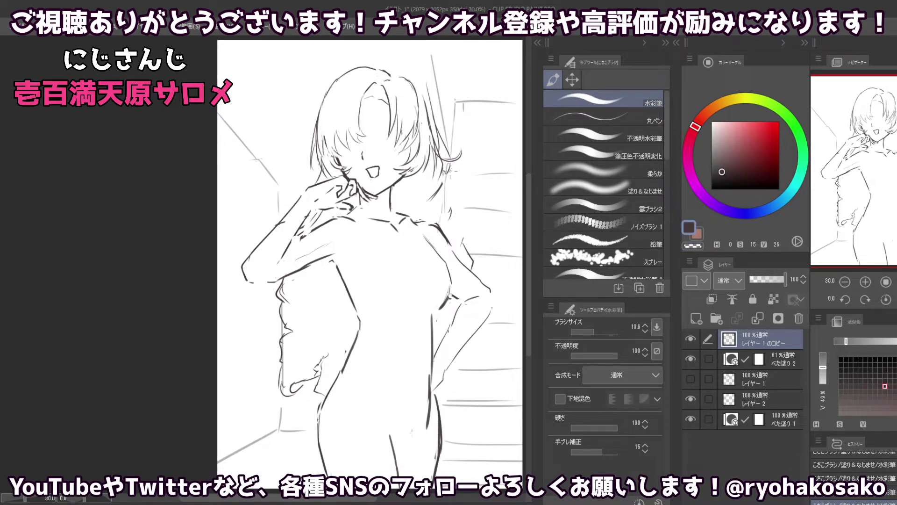
{"action": "left_click_drag", "start_coordinate": [452, 178], "coordinate": [471, 206]}
{"action": "mouse_move", "coordinate": [458, 177]}
{"action": "left_mouse_down"}
{"action": "mouse_move", "coordinate": [464, 212]}
{"action": "mouse_move", "coordinate": [454, 228]}
{"action": "left_mouse_up"}
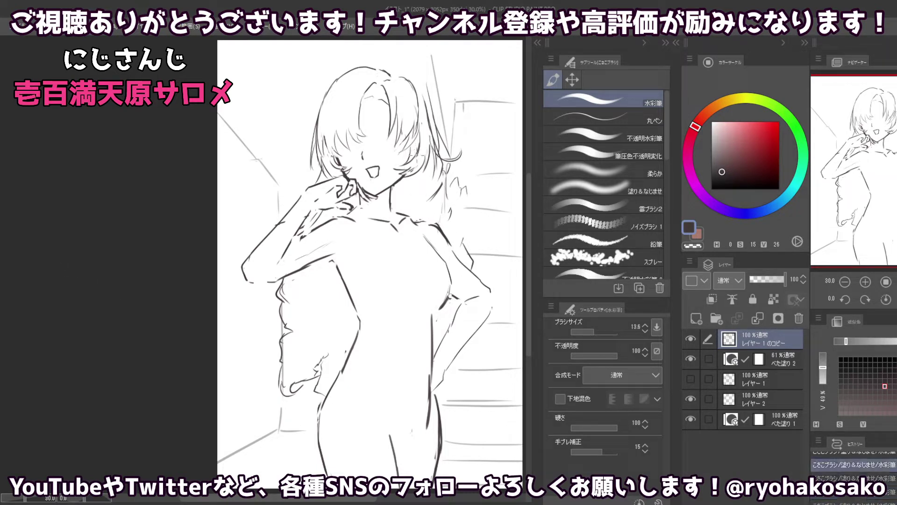
- Touch up the bangs and draw a fine curl stroke at the hair tip with a thinner brush
{"action": "left_click_drag", "start_coordinate": [416, 146], "coordinate": [424, 170]}
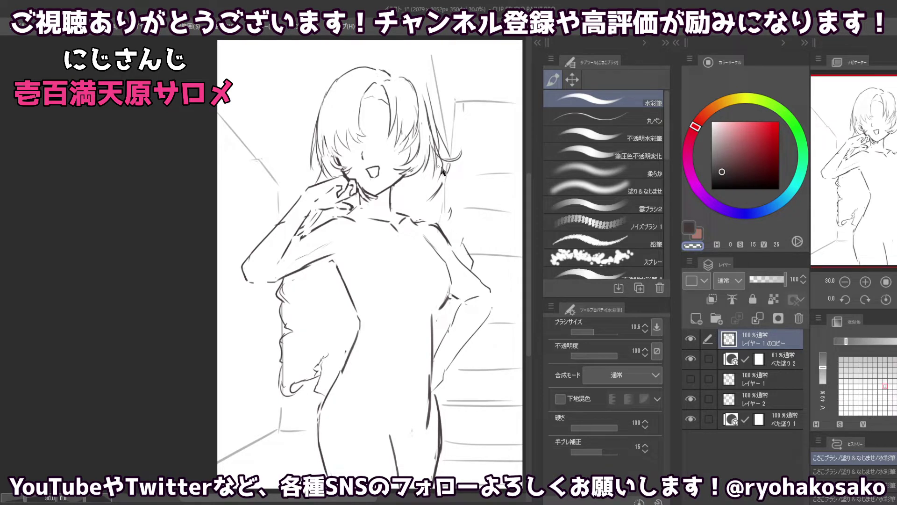
{"action": "key", "text": "bracketleft"}
{"action": "left_click_drag", "start_coordinate": [446, 159], "coordinate": [443, 174]}
{"action": "key", "text": "bracketright"}
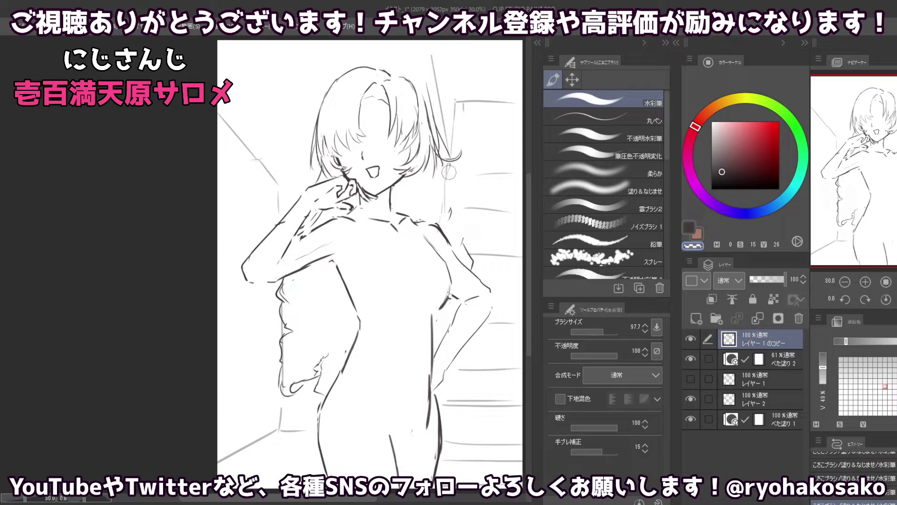
{"action": "key", "text": "bracketleft"}
{"action": "key", "text": "bracketright"}
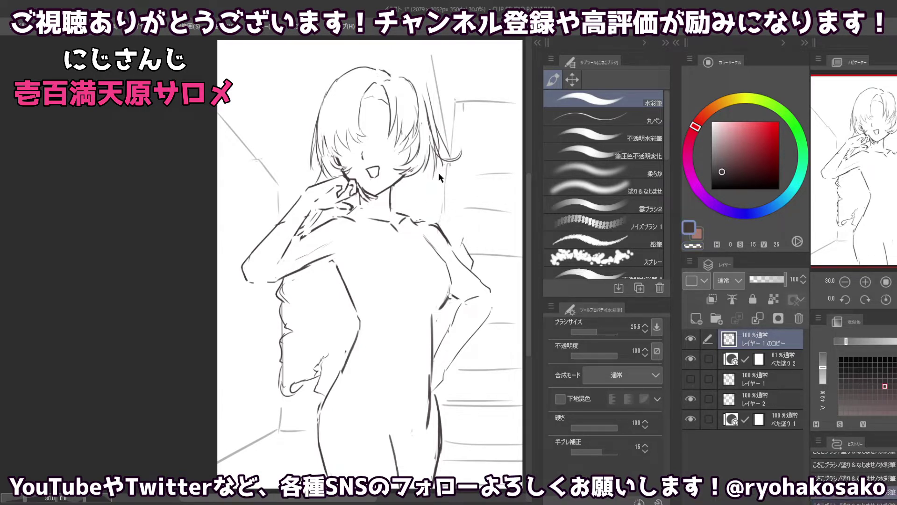
{"action": "key", "text": "bracketleft"}
{"action": "key", "text": "ctrl+z"}
{"action": "key", "text": "ctrl+z"}
- Redraw the hair-tip strand, sketch a collar round the neck and a strand by the shoulder
{"action": "left_click_drag", "start_coordinate": [444, 174], "coordinate": [434, 180]}
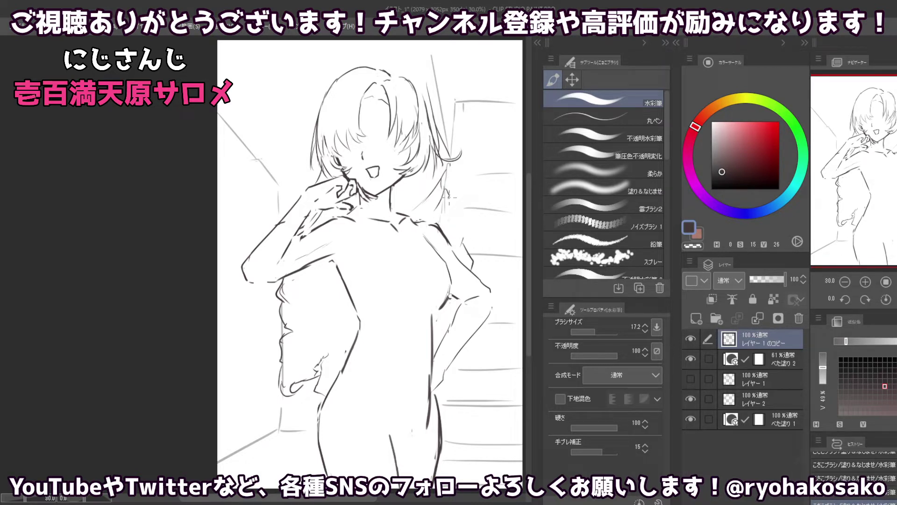
{"action": "mouse_move", "coordinate": [450, 194]}
{"action": "left_mouse_down"}
{"action": "mouse_move", "coordinate": [467, 210]}
{"action": "mouse_move", "coordinate": [460, 229]}
{"action": "mouse_move", "coordinate": [423, 224]}
{"action": "left_mouse_up"}
{"action": "left_click_drag", "start_coordinate": [465, 214], "coordinate": [486, 253]}
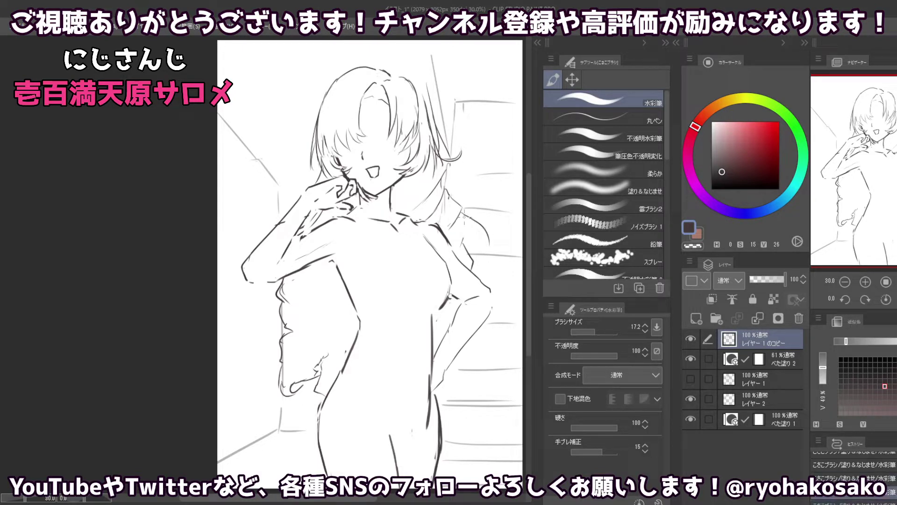
{"action": "left_click_drag", "start_coordinate": [457, 213], "coordinate": [479, 237]}
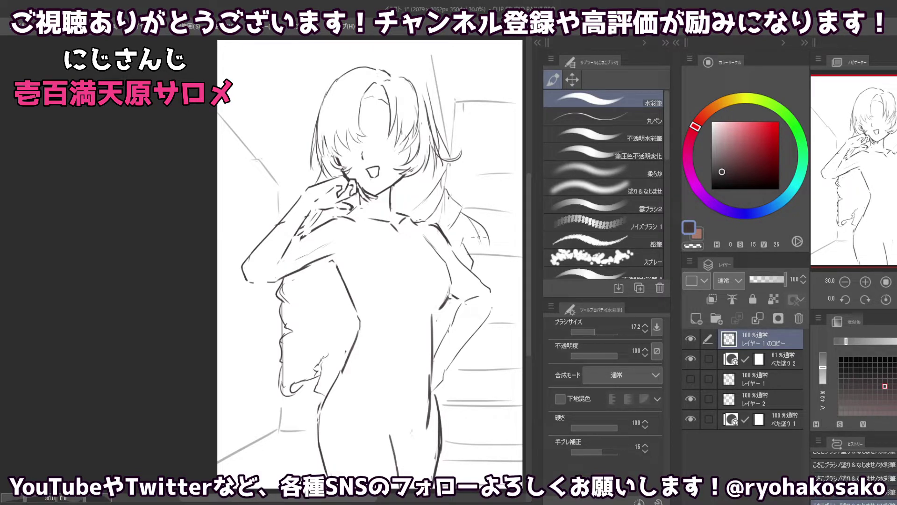
- Erase strokes near the right shoulder and redraw the hair strand flowing below it
{"action": "key", "text": "c"}
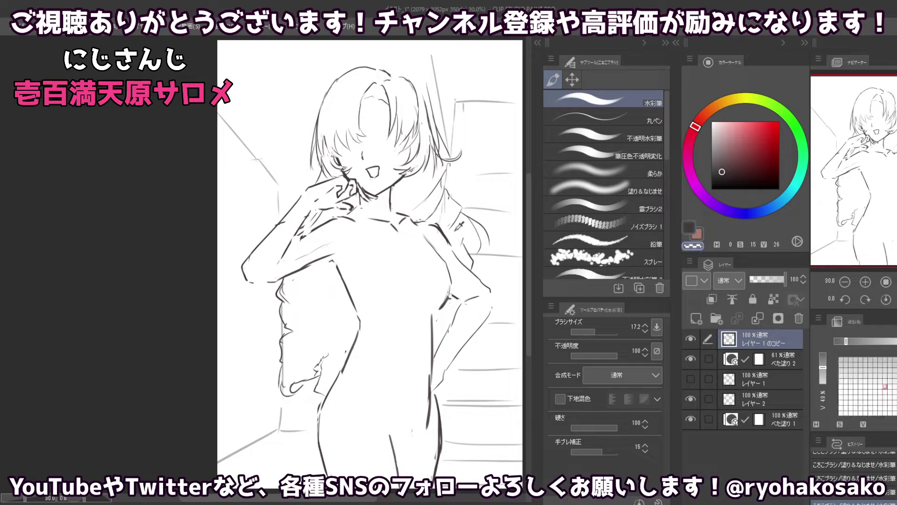
{"action": "mouse_move", "coordinate": [460, 229]}
{"action": "left_mouse_down", "text": "ctrl+alt"}
{"action": "mouse_move", "coordinate": [474, 259]}
{"action": "mouse_move", "coordinate": [456, 224]}
{"action": "mouse_move", "coordinate": [481, 250]}
{"action": "left_mouse_up", "text": "ctrl+alt"}
{"action": "key", "text": "c"}
{"action": "key", "text": "ctrl+z"}
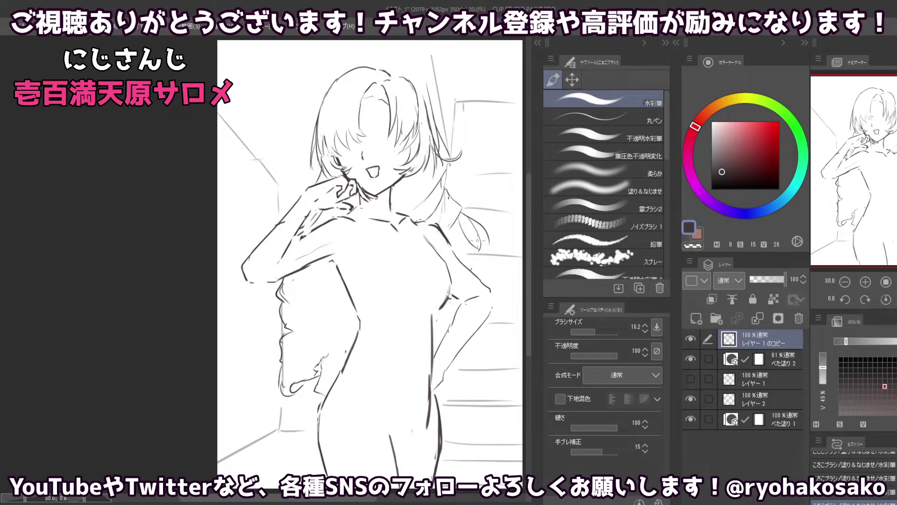
{"action": "key", "text": "ctrl+z"}
{"action": "mouse_move", "coordinate": [458, 217]}
{"action": "left_mouse_down"}
{"action": "mouse_move", "coordinate": [504, 257]}
{"action": "mouse_move", "coordinate": [493, 260]}
{"action": "left_mouse_up"}
{"action": "key", "text": "ctrl+z"}
{"action": "key", "text": "ctrl+z"}
{"action": "key", "text": "ctrl+z"}
{"action": "left_click_drag", "start_coordinate": [457, 217], "coordinate": [467, 249]}
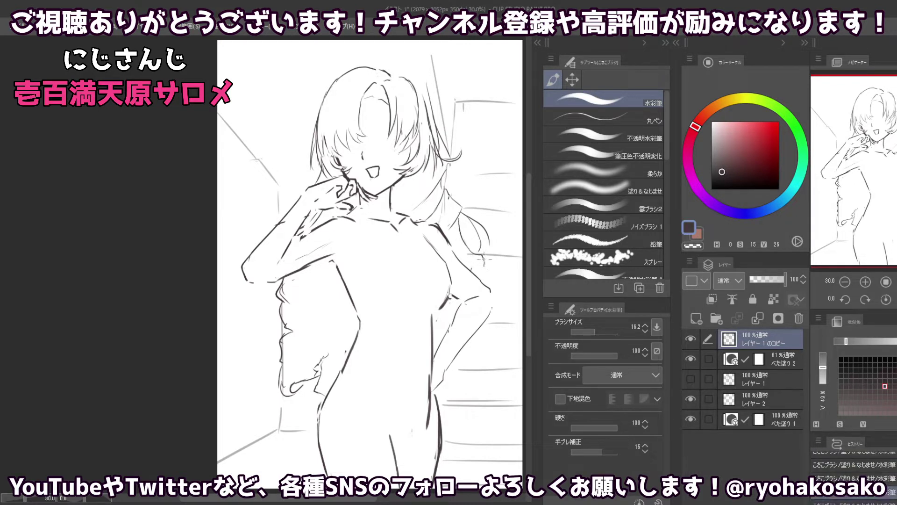
- Extend the hair strand toward the hip and try curling hair ends there
{"action": "mouse_move", "coordinate": [486, 254]}
{"action": "left_mouse_down"}
{"action": "mouse_move", "coordinate": [500, 283]}
{"action": "mouse_move", "coordinate": [490, 318]}
{"action": "left_mouse_up"}
{"action": "key", "text": "ctrl+z"}
{"action": "key", "text": "ctrl+z"}
{"action": "key", "text": "ctrl+z"}
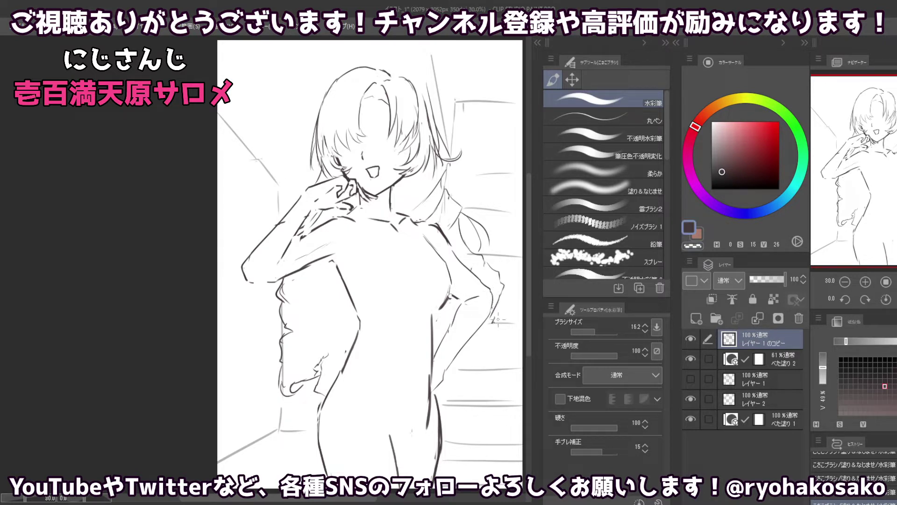
{"action": "left_click_drag", "start_coordinate": [501, 312], "coordinate": [490, 332]}
{"action": "key", "text": "ctrl+z"}
{"action": "key", "text": "ctrl+z"}
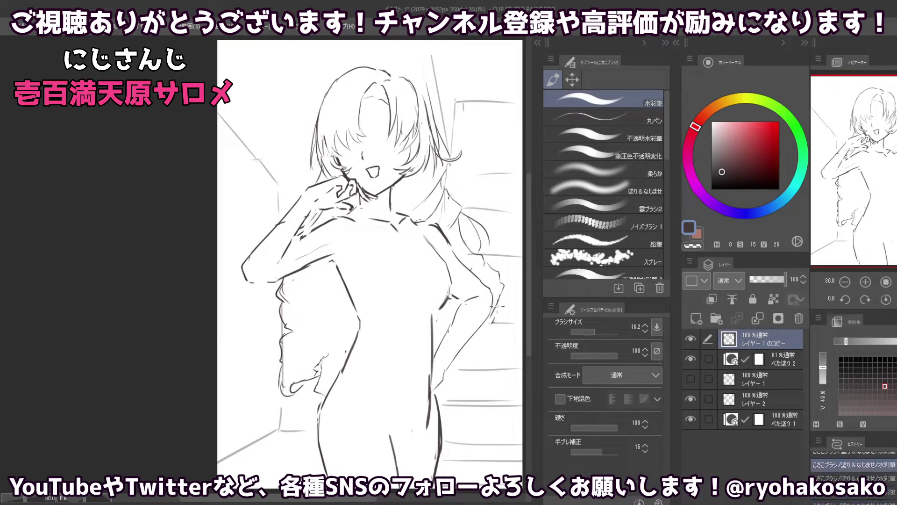
{"action": "key", "text": "ctrl+z"}
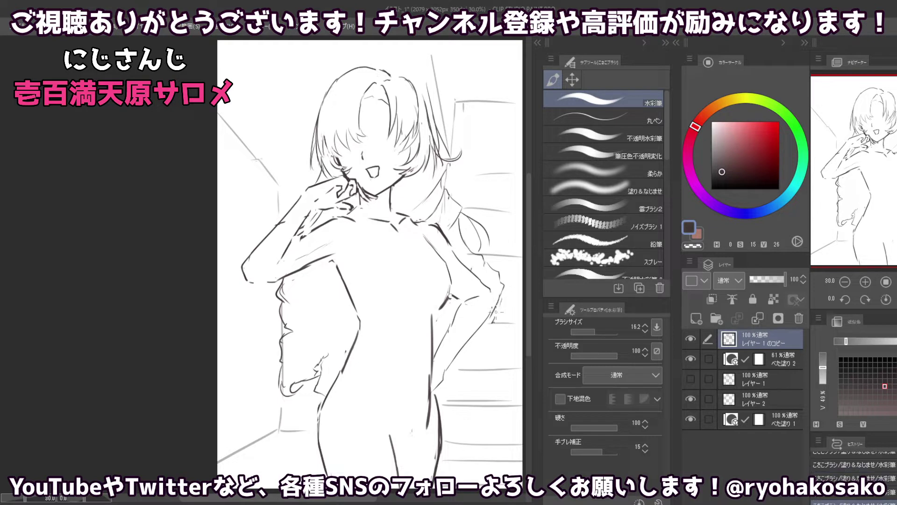
{"action": "mouse_move", "coordinate": [503, 283]}
{"action": "left_mouse_down"}
{"action": "mouse_move", "coordinate": [509, 304]}
{"action": "mouse_move", "coordinate": [495, 321]}
{"action": "mouse_move", "coordinate": [495, 300]}
{"action": "mouse_move", "coordinate": [504, 311]}
{"action": "mouse_move", "coordinate": [490, 321]}
{"action": "left_mouse_up"}
{"action": "key", "text": "ctrl+z"}
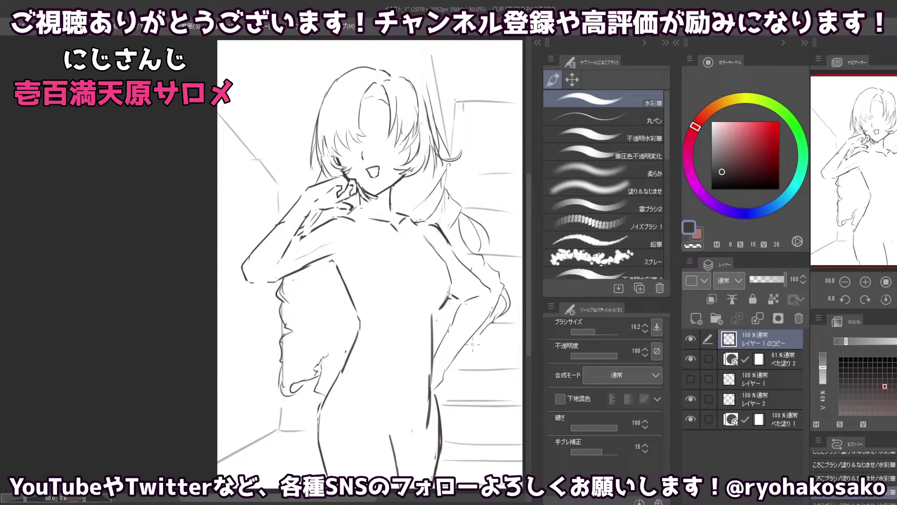
- Extend the hair ends past the hip with several short strands along the hip outline
{"action": "mouse_move", "coordinate": [493, 323]}
{"action": "left_mouse_down"}
{"action": "mouse_move", "coordinate": [509, 316]}
{"action": "mouse_move", "coordinate": [508, 344]}
{"action": "left_mouse_up"}
{"action": "key", "text": "ctrl+z"}
{"action": "key", "text": "ctrl+z"}
{"action": "key", "text": "ctrl+z"}
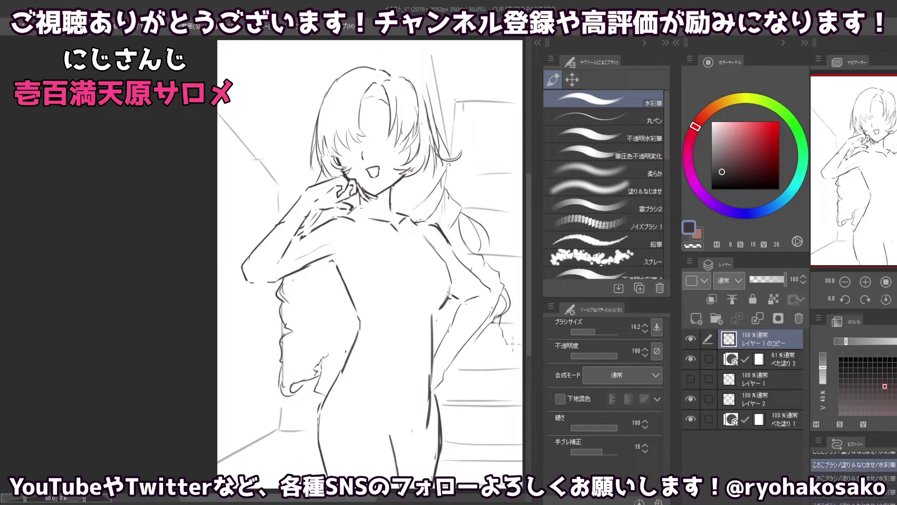
{"action": "mouse_move", "coordinate": [512, 343]}
{"action": "left_mouse_down"}
{"action": "mouse_move", "coordinate": [517, 354]}
{"action": "mouse_move", "coordinate": [493, 388]}
{"action": "left_mouse_up"}
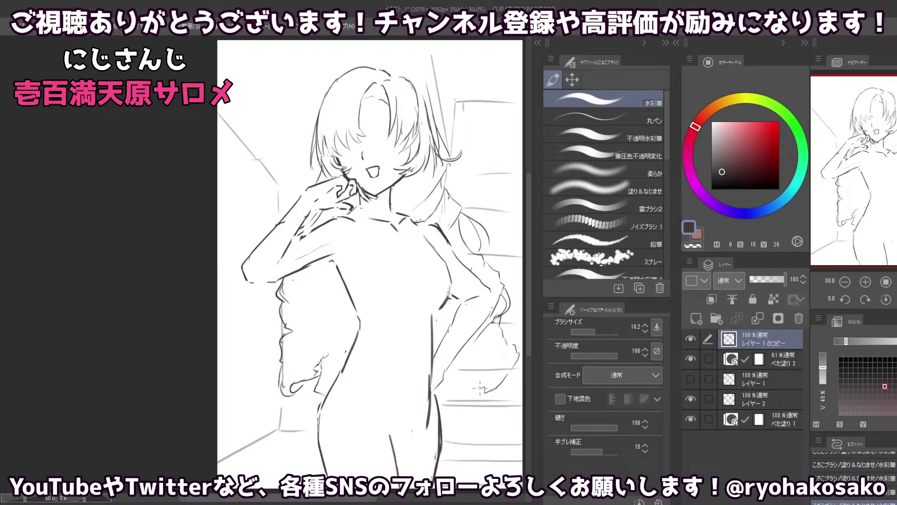
{"action": "left_click_drag", "start_coordinate": [472, 350], "coordinate": [479, 372]}
{"action": "mouse_move", "coordinate": [512, 376]}
{"action": "left_mouse_down"}
{"action": "mouse_move", "coordinate": [511, 392]}
{"action": "mouse_move", "coordinate": [486, 412]}
{"action": "left_mouse_up"}
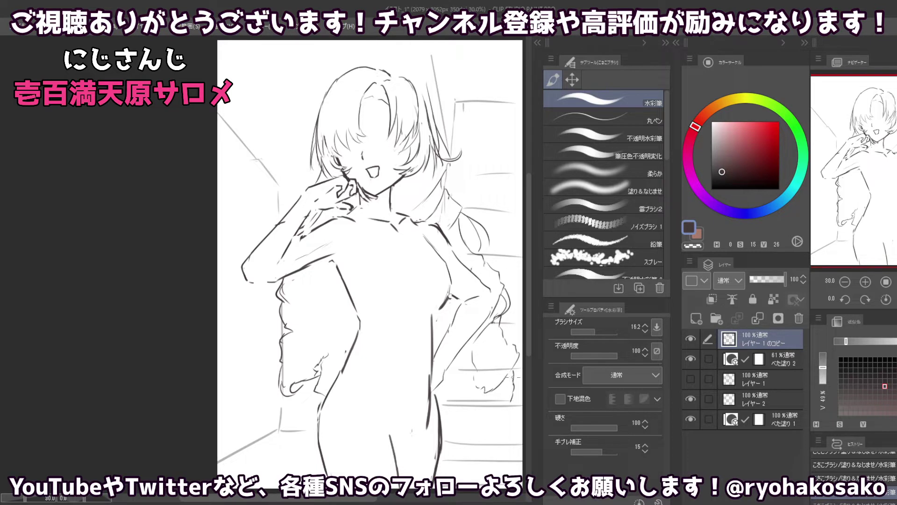
{"action": "left_click_drag", "start_coordinate": [504, 382], "coordinate": [481, 404]}
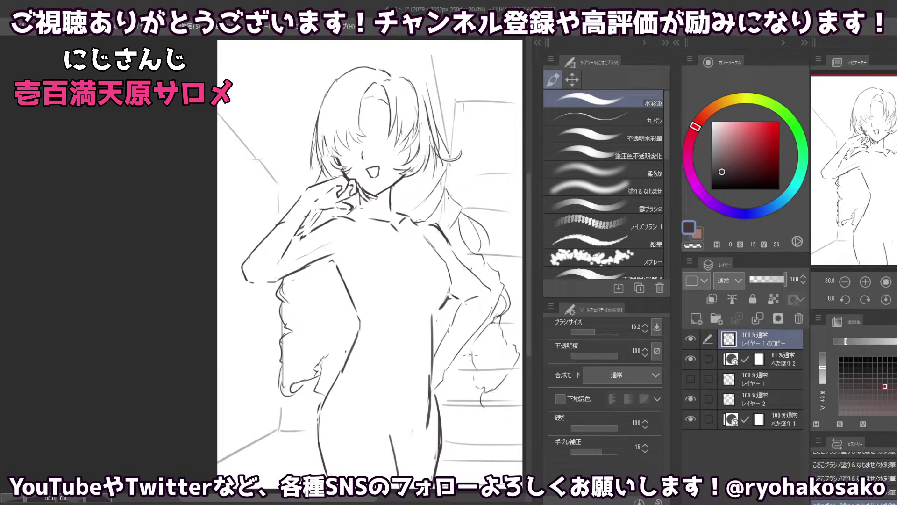
{"action": "key", "text": "ctrl+z"}
{"action": "key", "text": "ctrl+z"}
{"action": "key", "text": "ctrl+z"}
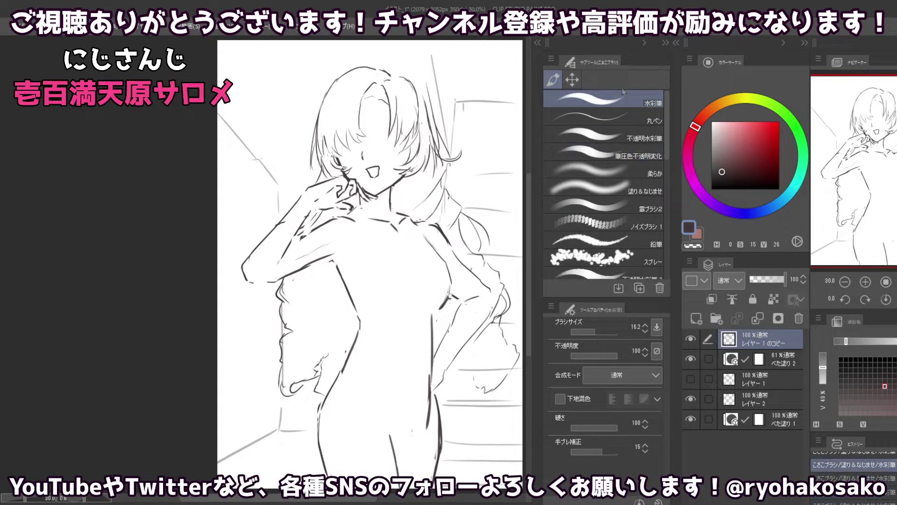
- Lasso the wavy hair ends at the right hip and rotate them clockwise against the body
{"action": "left_click", "coordinate": [572, 79]}
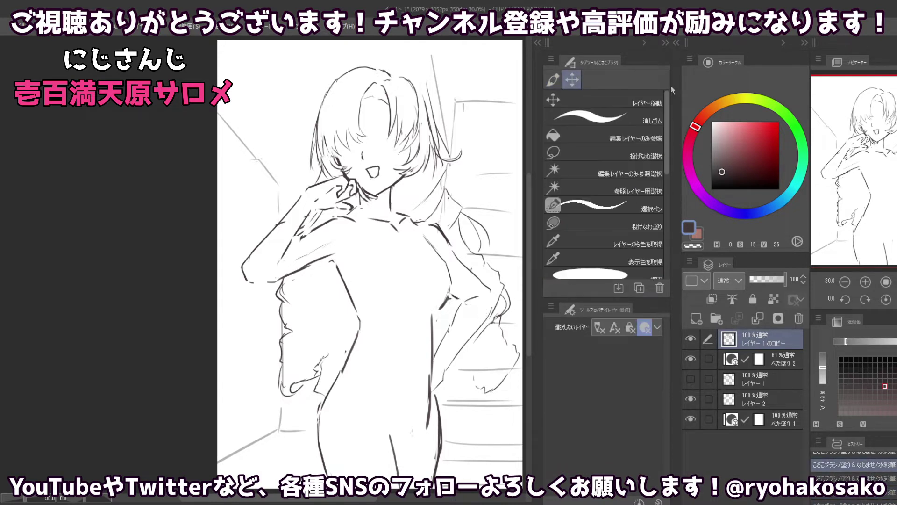
{"action": "left_click", "coordinate": [603, 151]}
{"action": "mouse_move", "coordinate": [464, 374]}
{"action": "left_mouse_down"}
{"action": "mouse_move", "coordinate": [489, 320]}
{"action": "mouse_move", "coordinate": [453, 393]}
{"action": "left_mouse_up"}
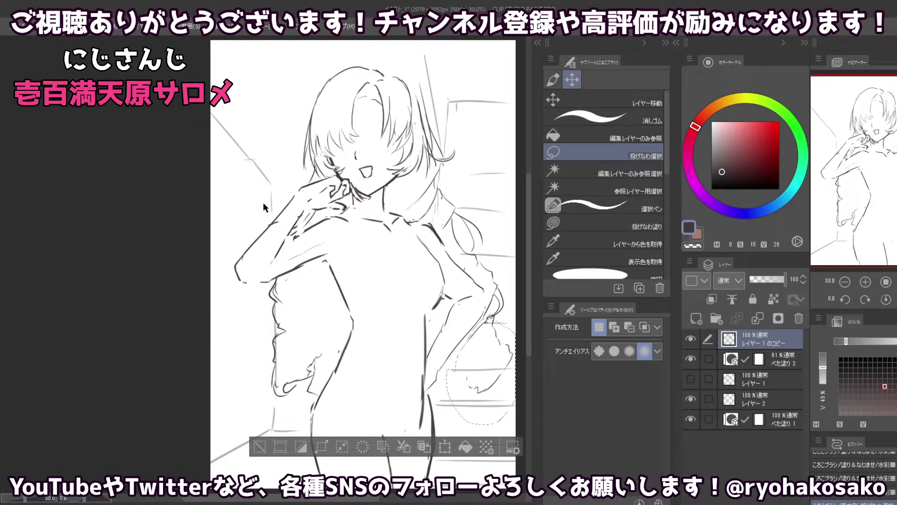
{"action": "key", "text": "ctrl+t"}
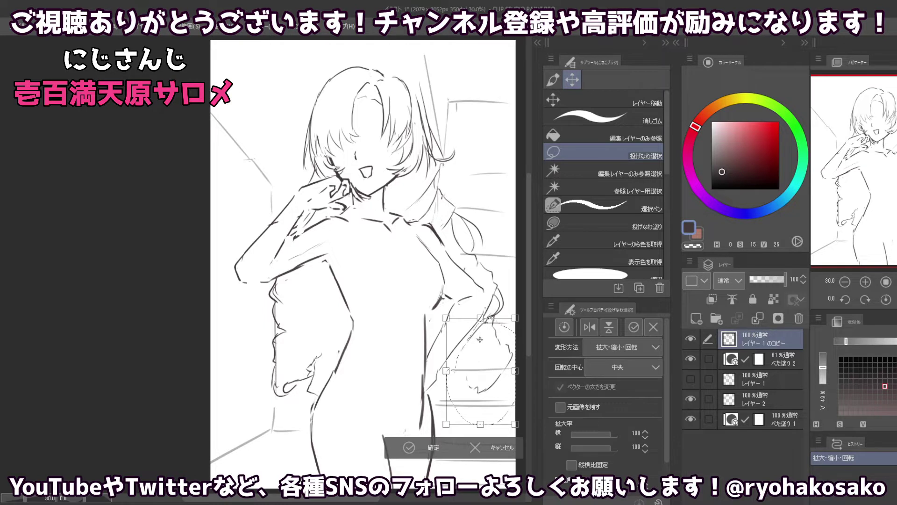
{"action": "left_click_drag", "start_coordinate": [479, 339], "coordinate": [480, 334]}
{"action": "left_click_drag", "start_coordinate": [516, 304], "coordinate": [521, 314]}
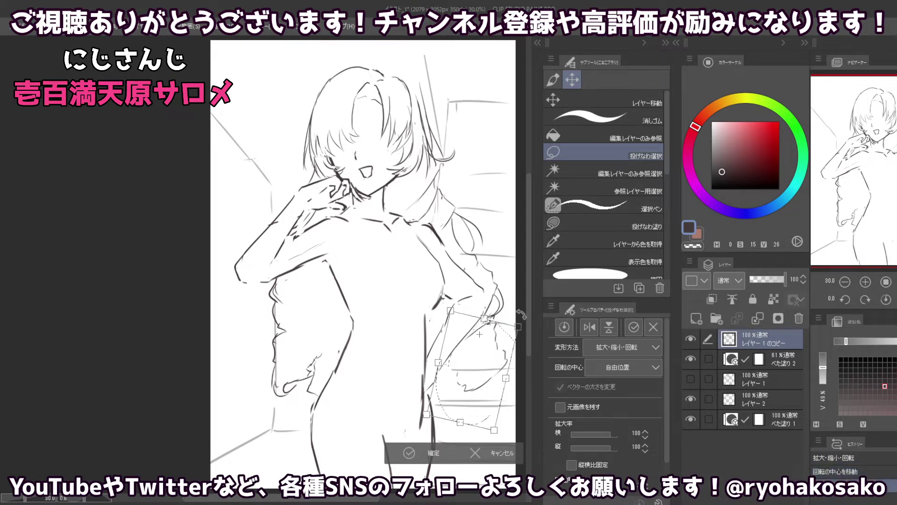
{"action": "key", "text": "Return"}
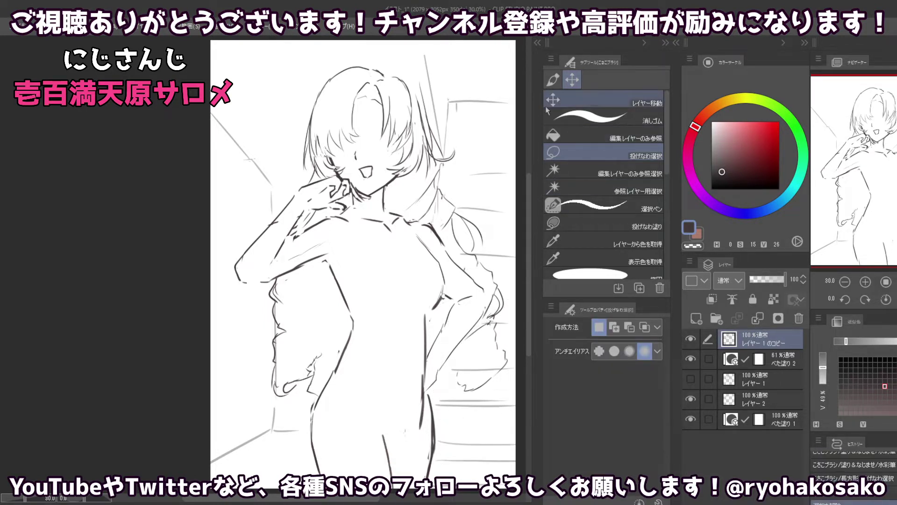
{"action": "left_click", "coordinate": [553, 79]}
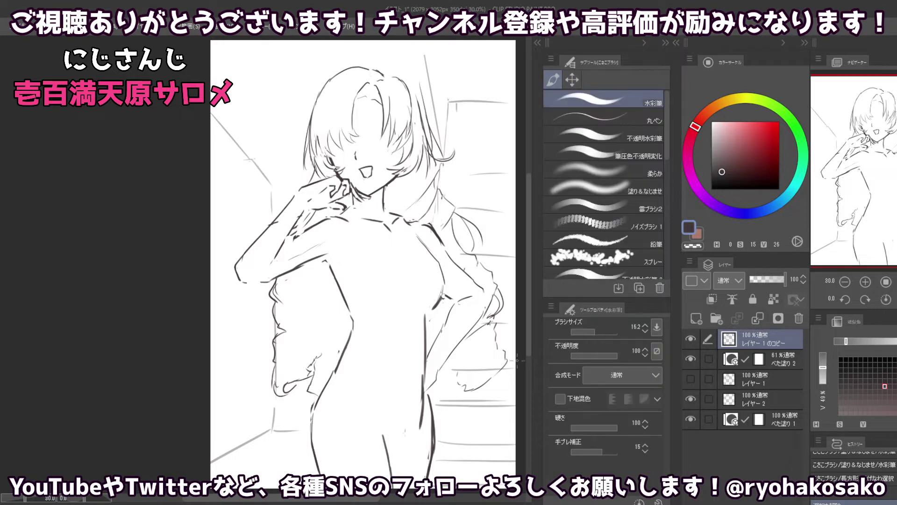
- Draw several short wavy strands trailing below the right hip, redoing one stroke
{"action": "mouse_move", "coordinate": [500, 367]}
{"action": "left_mouse_down"}
{"action": "mouse_move", "coordinate": [488, 402]}
{"action": "mouse_move", "coordinate": [458, 414]}
{"action": "mouse_move", "coordinate": [484, 429]}
{"action": "left_mouse_up"}
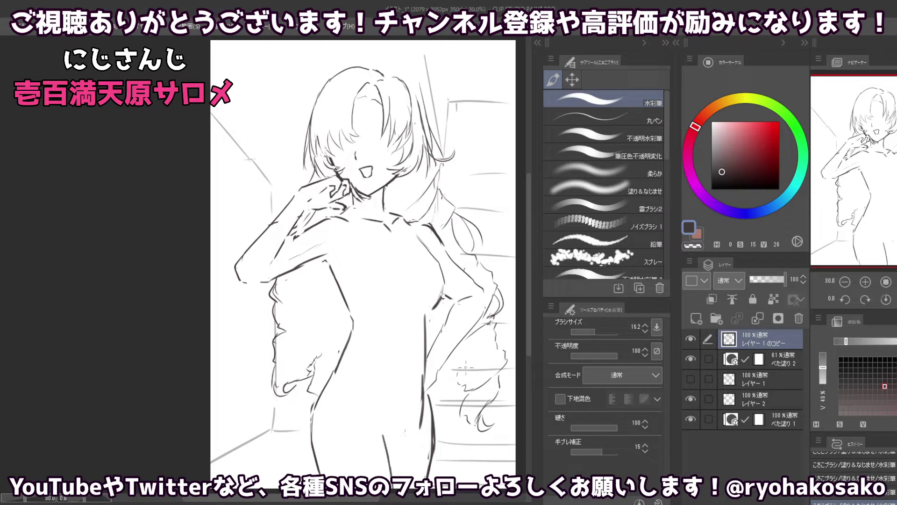
{"action": "left_click_drag", "start_coordinate": [457, 377], "coordinate": [449, 394]}
{"action": "left_click_drag", "start_coordinate": [460, 362], "coordinate": [450, 374]}
{"action": "key", "text": "ctrl+z"}
{"action": "left_click_drag", "start_coordinate": [451, 367], "coordinate": [457, 380]}
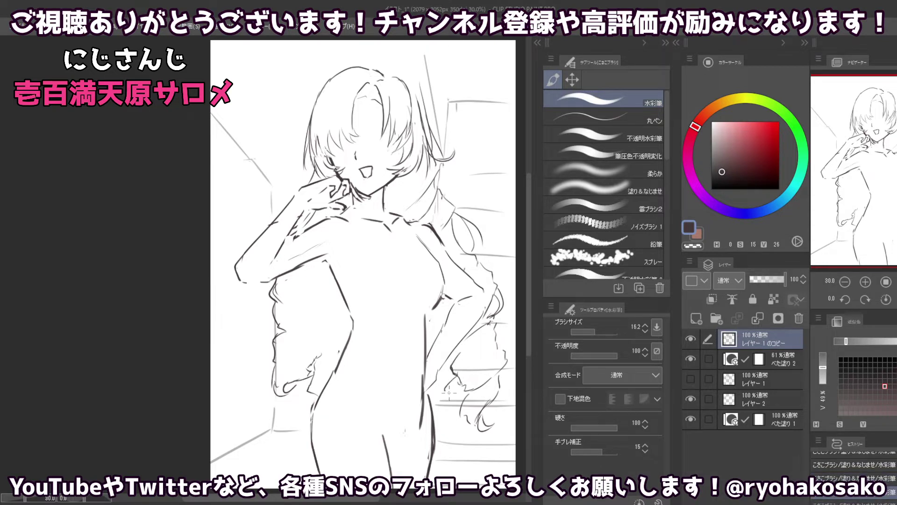
{"action": "mouse_move", "coordinate": [448, 386]}
{"action": "left_mouse_down"}
{"action": "mouse_move", "coordinate": [457, 377]}
{"action": "mouse_move", "coordinate": [444, 395]}
{"action": "mouse_move", "coordinate": [457, 397]}
{"action": "mouse_move", "coordinate": [455, 378]}
{"action": "mouse_move", "coordinate": [437, 402]}
{"action": "mouse_move", "coordinate": [442, 418]}
{"action": "left_mouse_up"}
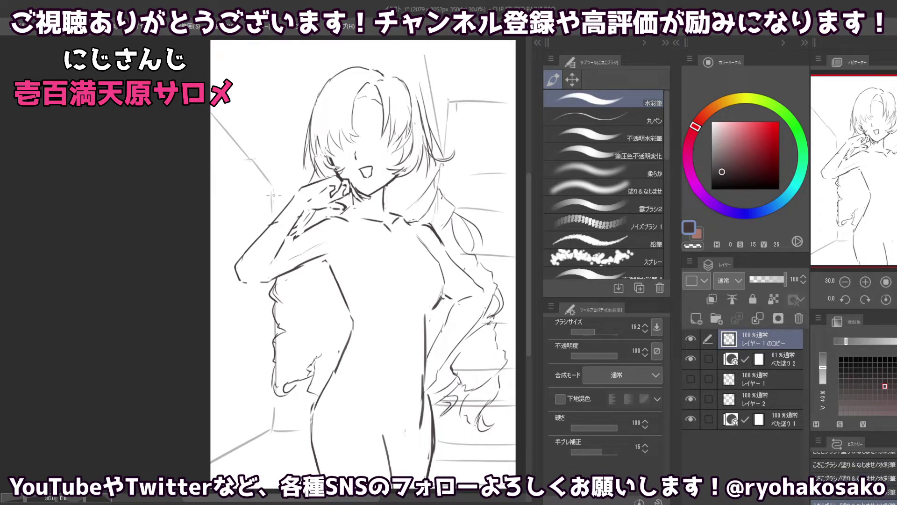
{"action": "scroll", "coordinate": [285, 299], "scroll_direction": "down", "scroll_amount": 1}
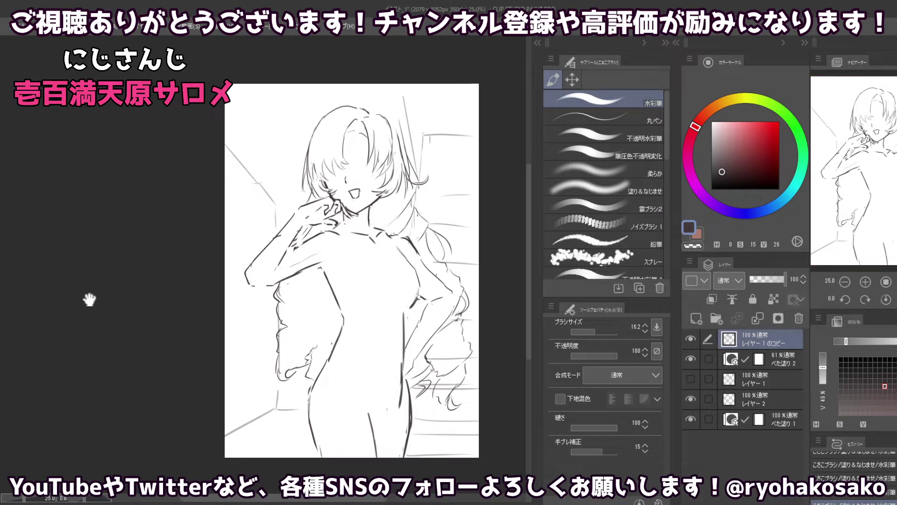
- Resize the eraser and lasso-select the stray strokes at the figure's lower left, then deselect
{"action": "key", "text": "c"}
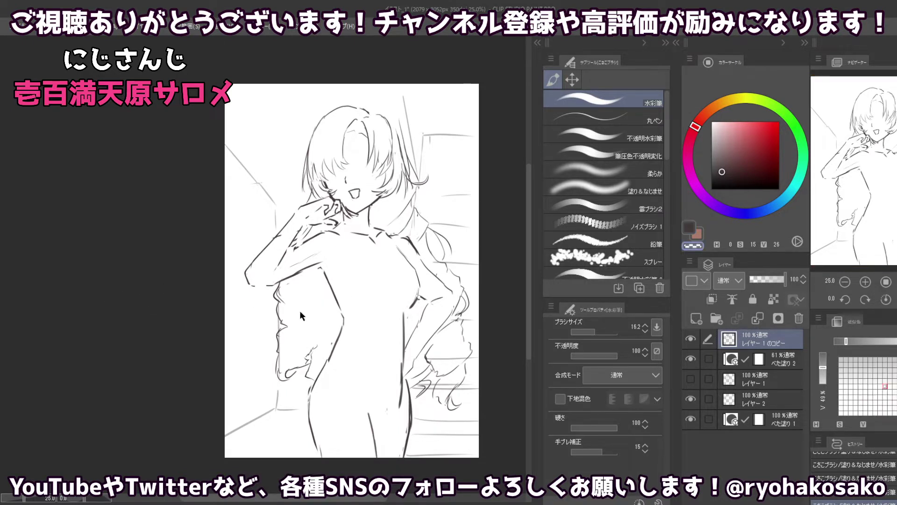
{"action": "key", "text": "bracketleft"}
{"action": "key", "text": "bracketleft"}
{"action": "key", "text": "bracketleft"}
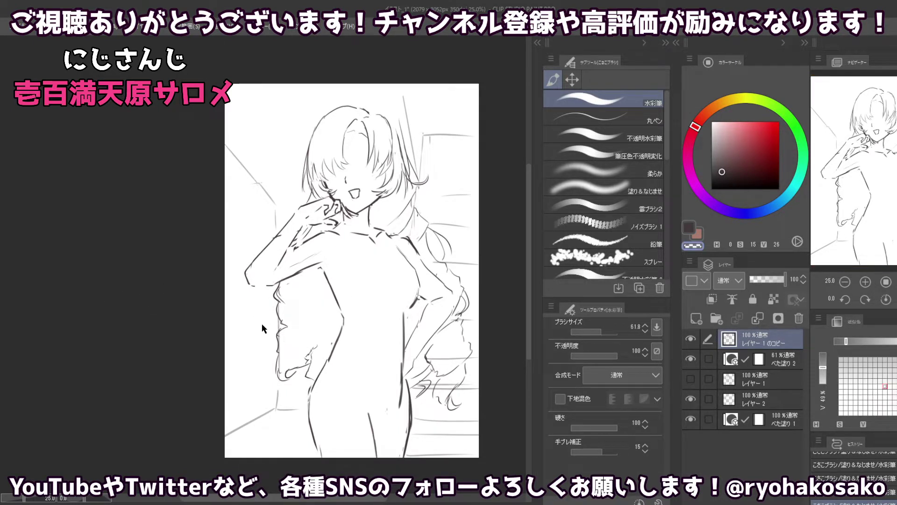
{"action": "key", "text": "bracketright"}
{"action": "key", "text": "bracketright"}
{"action": "key", "text": "bracketright"}
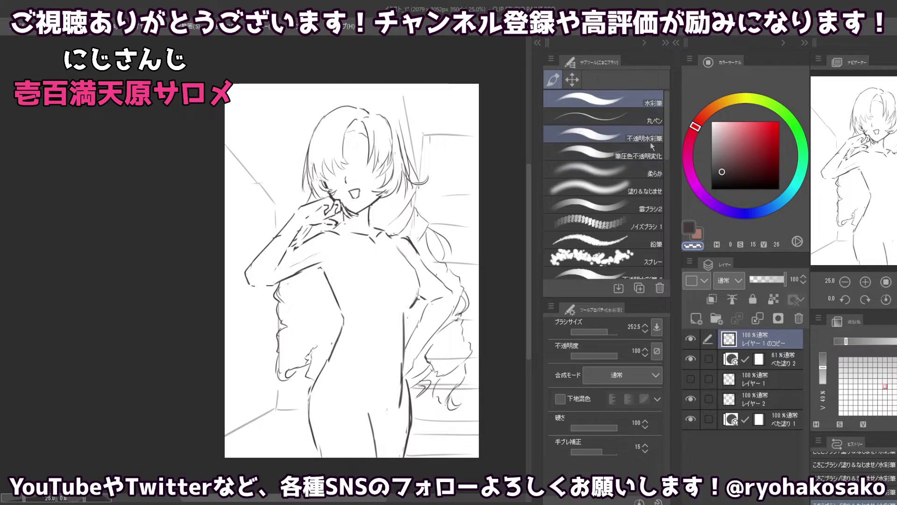
{"action": "left_click", "coordinate": [572, 80]}
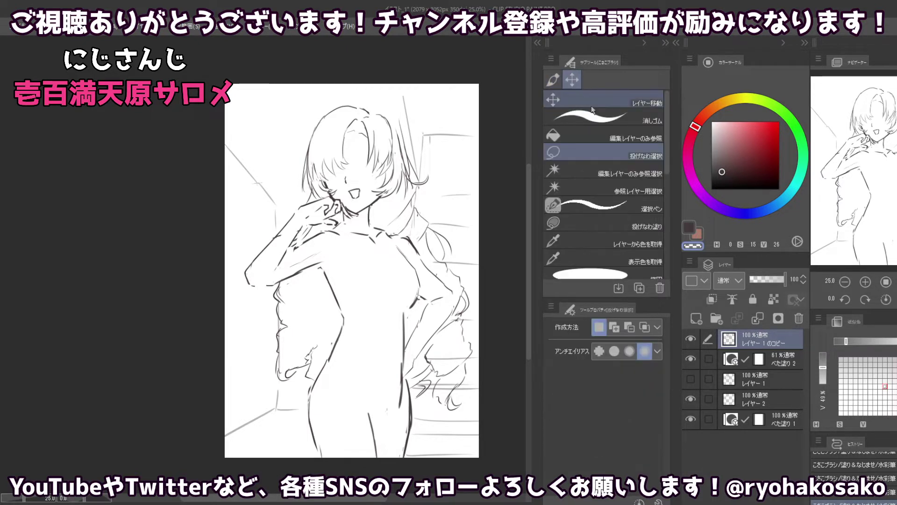
{"action": "mouse_move", "coordinate": [256, 360]}
{"action": "left_mouse_down"}
{"action": "mouse_move", "coordinate": [318, 334]}
{"action": "mouse_move", "coordinate": [268, 388]}
{"action": "mouse_move", "coordinate": [288, 388]}
{"action": "left_mouse_up"}
{"action": "left_click", "coordinate": [602, 100]}
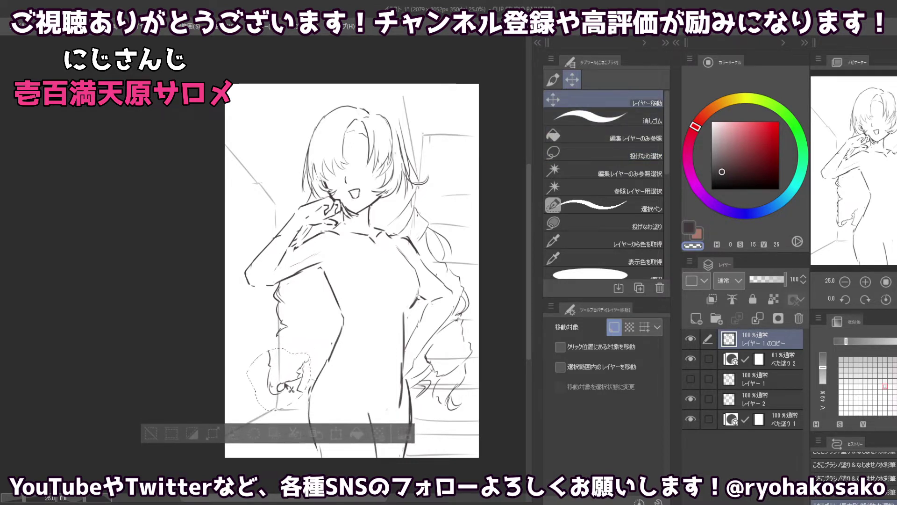
{"action": "key", "text": "ctrl+d"}
{"action": "key", "text": "b"}
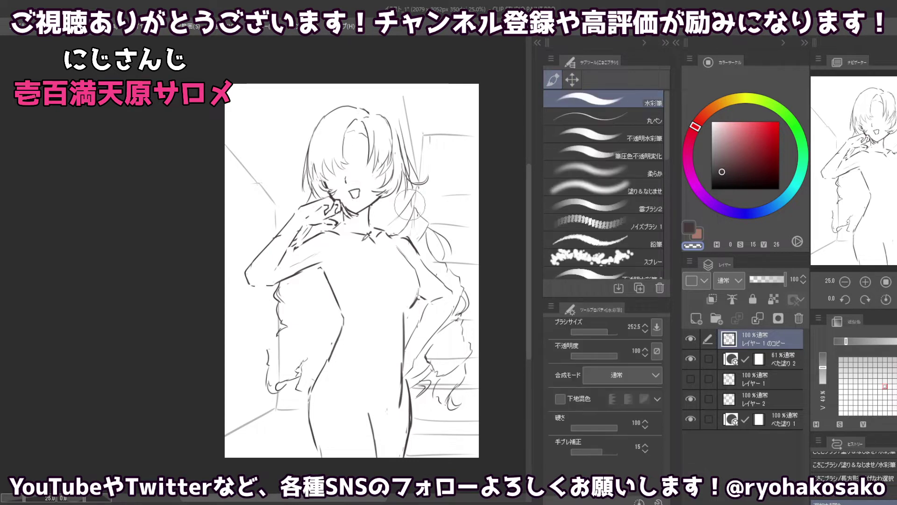
- Erase the stray lower-left forearm strokes and retry the left waist line with a finer brush
{"action": "left_click_drag", "start_coordinate": [258, 346], "coordinate": [257, 381]}
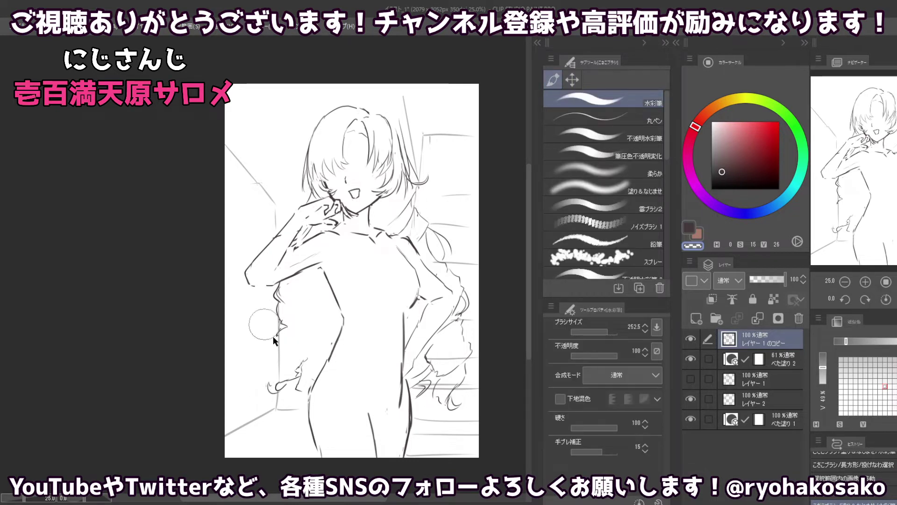
{"action": "mouse_move", "coordinate": [273, 335]}
{"action": "left_mouse_down"}
{"action": "mouse_move", "coordinate": [267, 324]}
{"action": "mouse_move", "coordinate": [276, 334]}
{"action": "mouse_move", "coordinate": [271, 366]}
{"action": "mouse_move", "coordinate": [260, 369]}
{"action": "left_mouse_up"}
{"action": "key", "text": "c"}
{"action": "key", "text": "bracketleft"}
{"action": "key", "text": "bracketleft"}
{"action": "key", "text": "ctrl+z"}
{"action": "key", "text": "ctrl+z"}
- Redraw the jacket edge along the figure's left waist
{"action": "left_click_drag", "start_coordinate": [273, 339], "coordinate": [260, 373]}
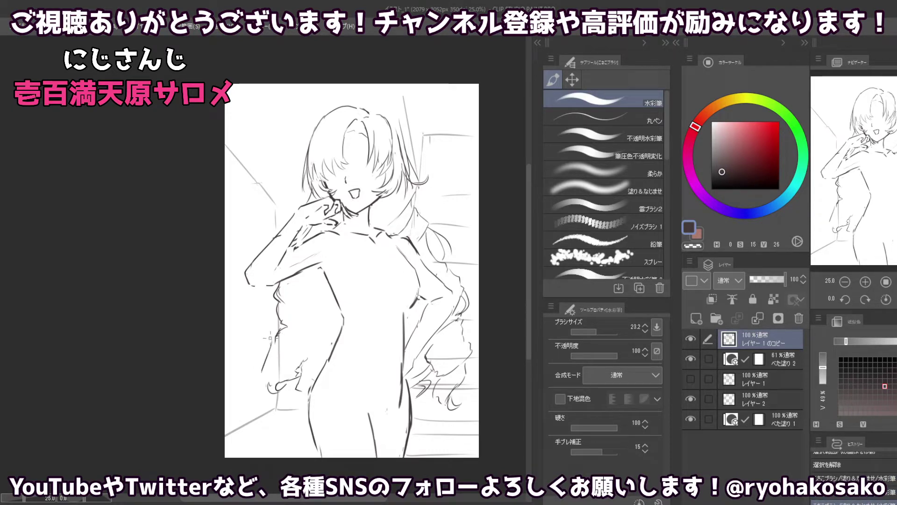
{"action": "key", "text": "ctrl+z"}
{"action": "mouse_move", "coordinate": [279, 334]}
{"action": "left_mouse_down"}
{"action": "mouse_move", "coordinate": [267, 351]}
{"action": "mouse_move", "coordinate": [265, 393]}
{"action": "mouse_move", "coordinate": [285, 388]}
{"action": "mouse_move", "coordinate": [269, 383]}
{"action": "mouse_move", "coordinate": [292, 384]}
{"action": "mouse_move", "coordinate": [294, 401]}
{"action": "mouse_move", "coordinate": [293, 387]}
{"action": "left_mouse_up"}
{"action": "key", "text": "c"}
{"action": "key", "text": "c"}
- Sketch the fingers of the hand resting on the left hip, undoing and retrying strokes
{"action": "left_click_drag", "start_coordinate": [291, 389], "coordinate": [302, 402]}
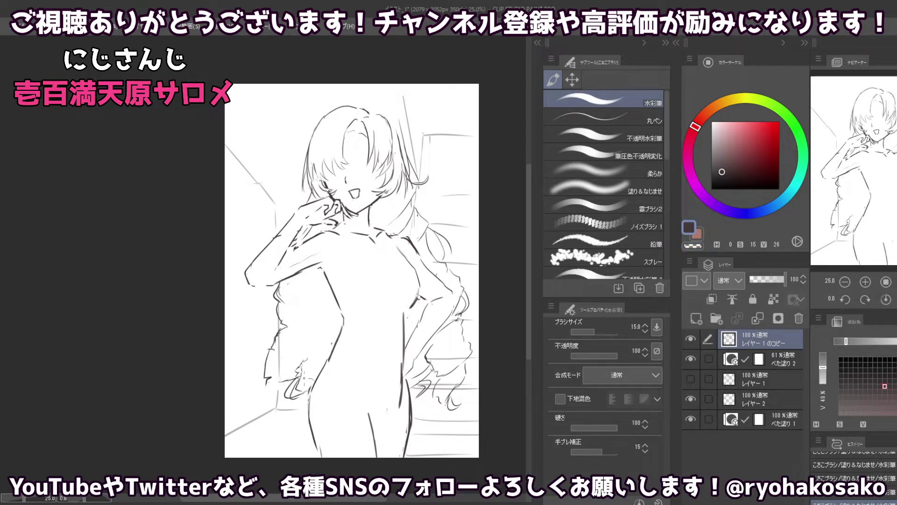
{"action": "mouse_move", "coordinate": [265, 397]}
{"action": "left_mouse_down"}
{"action": "mouse_move", "coordinate": [283, 399]}
{"action": "mouse_move", "coordinate": [262, 397]}
{"action": "mouse_move", "coordinate": [262, 423]}
{"action": "left_mouse_up"}
{"action": "key", "text": "ctrl+z"}
{"action": "key", "text": "ctrl+z"}
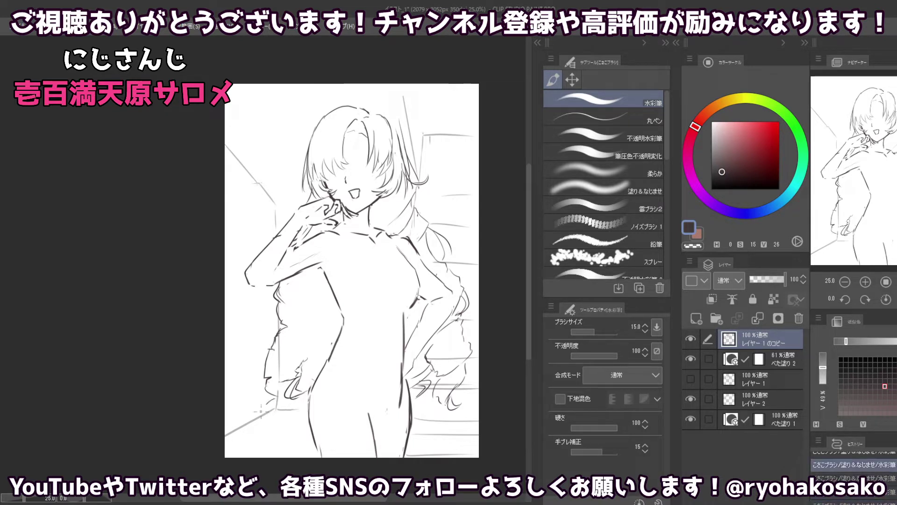
{"action": "key", "text": "ctrl+z"}
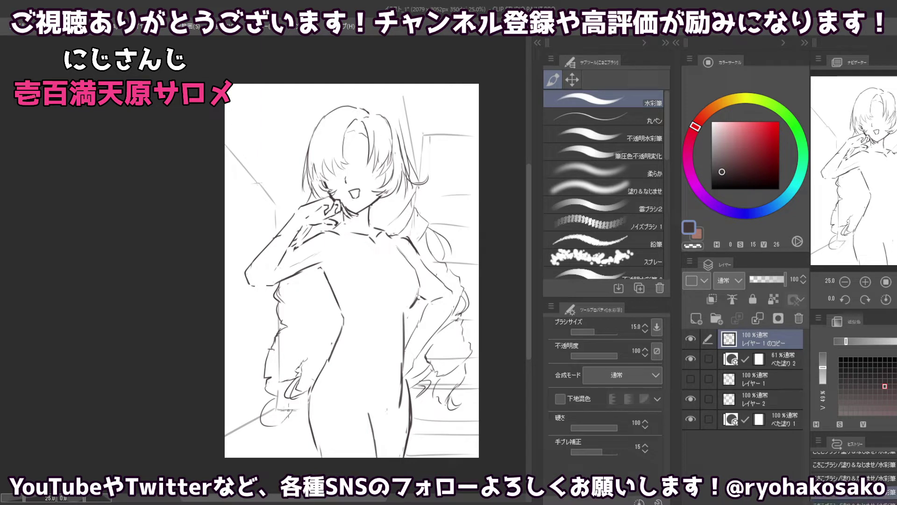
{"action": "mouse_move", "coordinate": [279, 411]}
{"action": "left_mouse_down"}
{"action": "mouse_move", "coordinate": [286, 421]}
{"action": "mouse_move", "coordinate": [266, 421]}
{"action": "mouse_move", "coordinate": [292, 408]}
{"action": "mouse_move", "coordinate": [268, 423]}
{"action": "mouse_move", "coordinate": [275, 409]}
{"action": "left_mouse_up"}
{"action": "key", "text": "ctrl+z"}
{"action": "key", "text": "ctrl+z"}
{"action": "key", "text": "ctrl+z"}
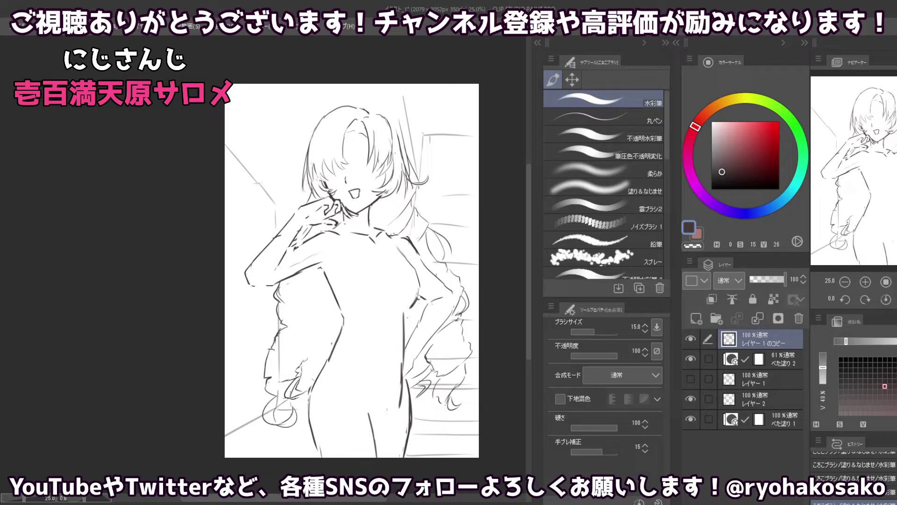
{"action": "left_click_drag", "start_coordinate": [303, 363], "coordinate": [309, 409]}
- Sketch and touch up short strokes at the left waist, toggling between pen and eraser
{"action": "key", "text": "c"}
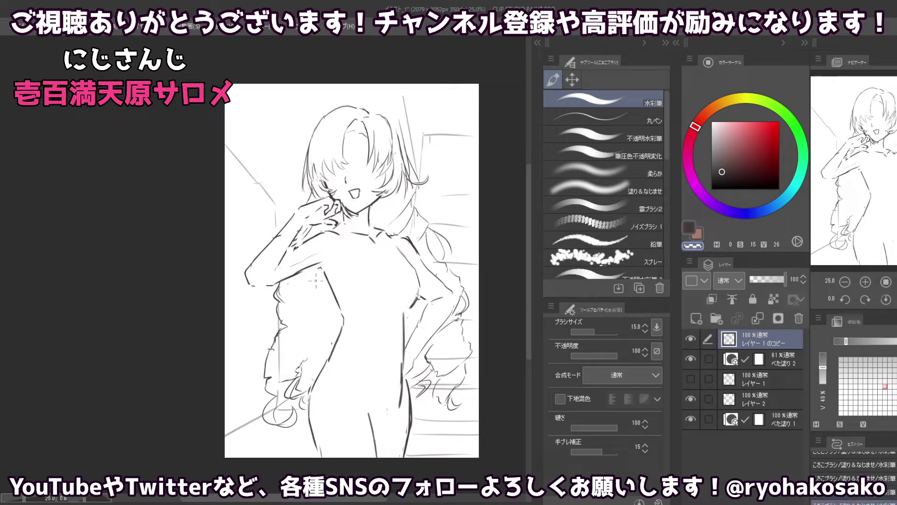
{"action": "key", "text": "c"}
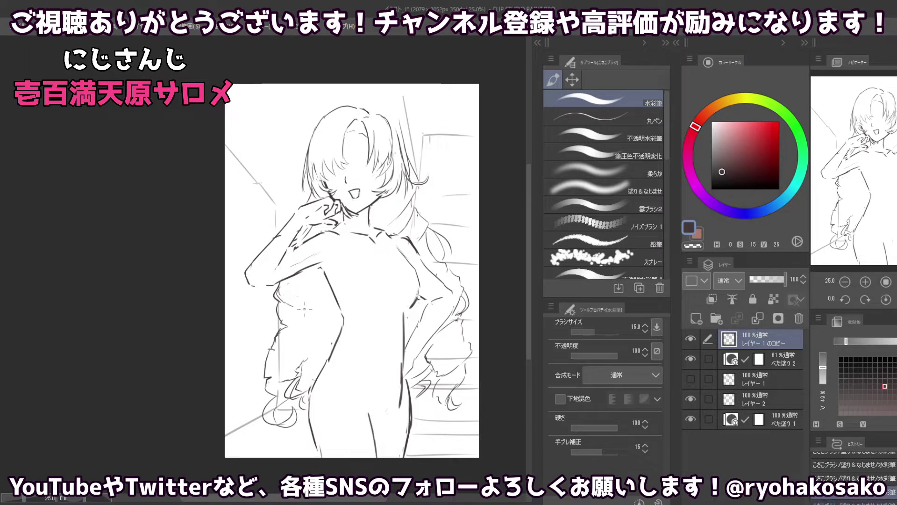
{"action": "left_click_drag", "start_coordinate": [304, 308], "coordinate": [293, 331]}
{"action": "key", "text": "c"}
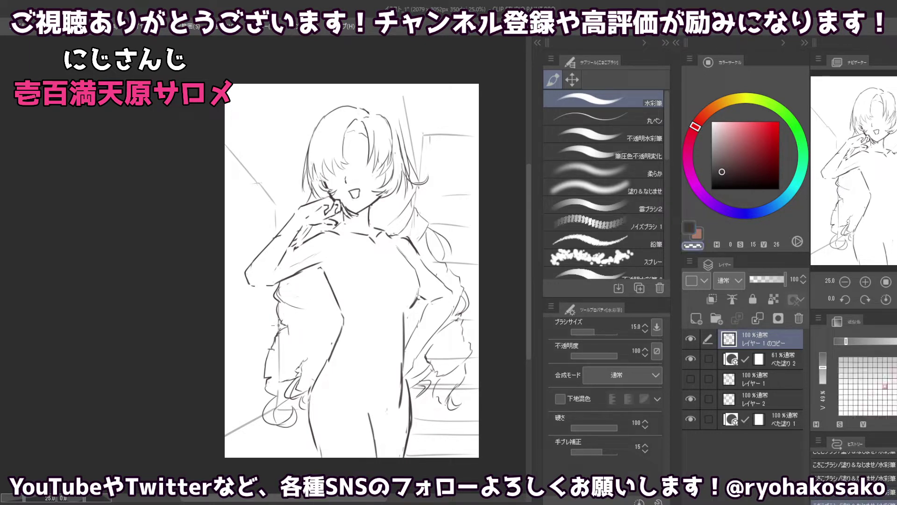
{"action": "key", "text": "c"}
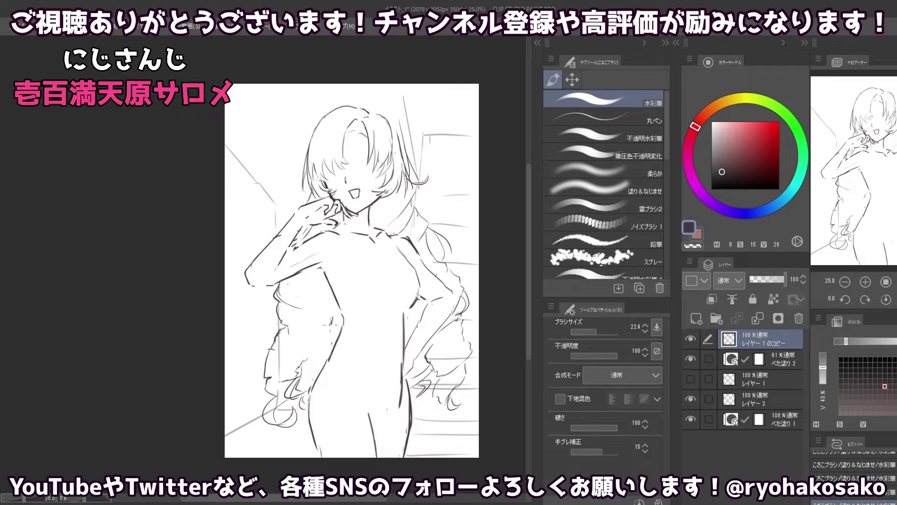
{"action": "left_click_drag", "start_coordinate": [310, 330], "coordinate": [297, 338]}
{"action": "key", "text": "c"}
{"action": "key", "text": "c"}
{"action": "mouse_move", "coordinate": [326, 335]}
{"action": "left_mouse_down"}
{"action": "mouse_move", "coordinate": [304, 334]}
{"action": "mouse_move", "coordinate": [318, 343]}
{"action": "mouse_move", "coordinate": [297, 337]}
{"action": "mouse_move", "coordinate": [319, 354]}
{"action": "mouse_move", "coordinate": [306, 372]}
{"action": "left_mouse_up"}
{"action": "key", "text": "bracketleft"}
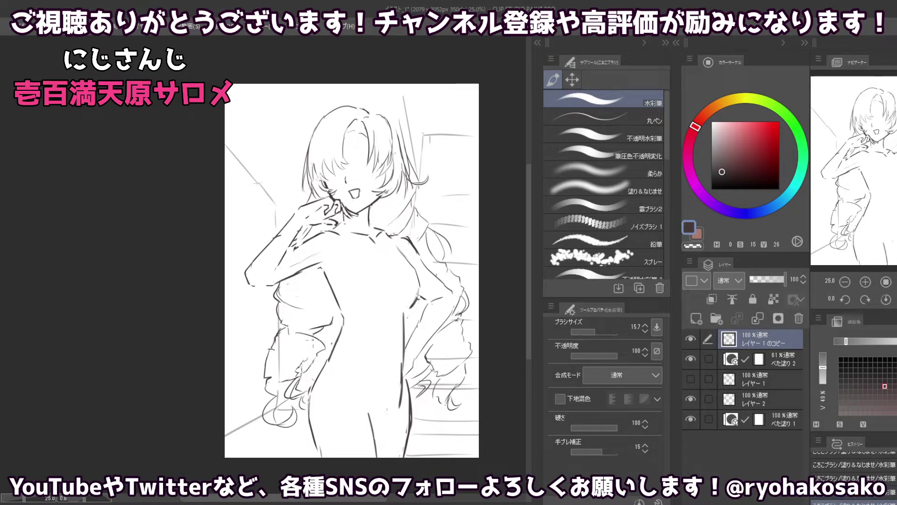
{"action": "mouse_move", "coordinate": [299, 335]}
{"action": "left_mouse_down"}
{"action": "mouse_move", "coordinate": [293, 328]}
{"action": "mouse_move", "coordinate": [317, 350]}
{"action": "mouse_move", "coordinate": [305, 383]}
{"action": "mouse_move", "coordinate": [301, 342]}
{"action": "left_mouse_up"}
- Set the brush size to 23.2 and add a faint line along the left sleeve
{"action": "key", "text": "c"}
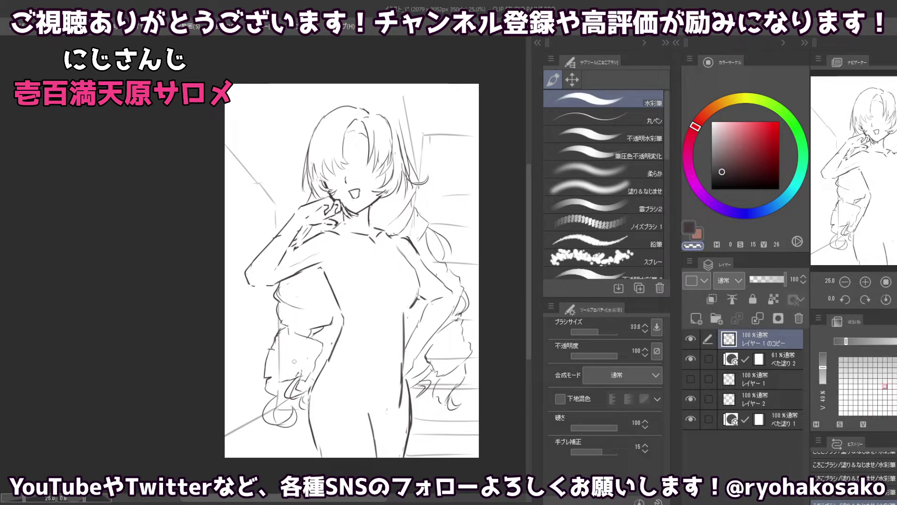
{"action": "key", "text": "c"}
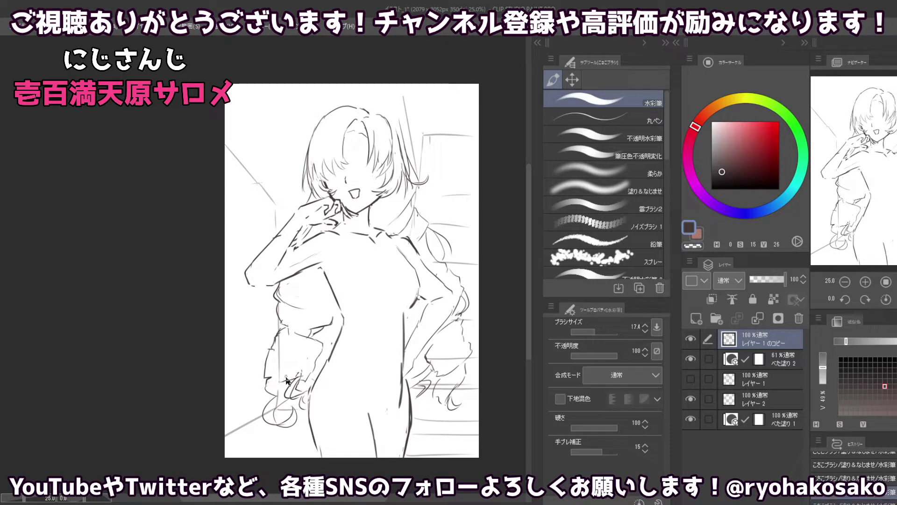
{"action": "key", "text": "c"}
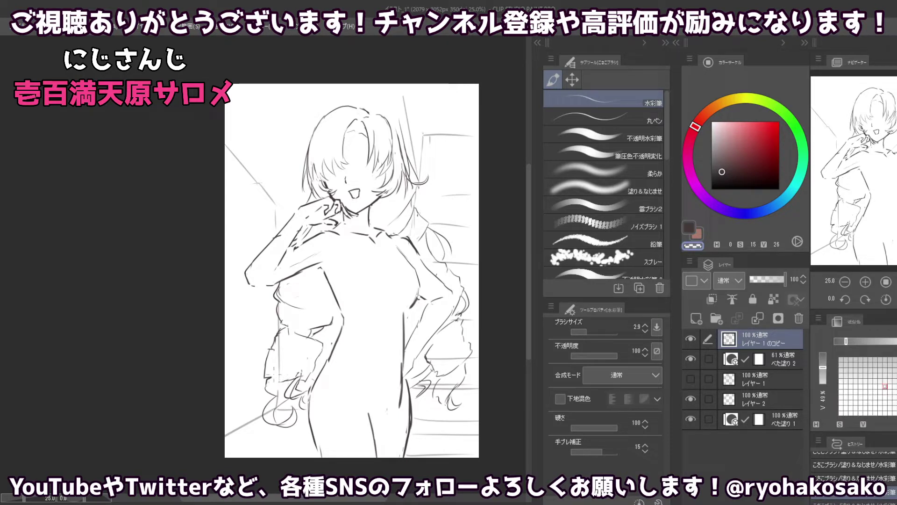
{"action": "key", "text": "c"}
{"action": "key", "text": "c"}
{"action": "key", "text": "c"}
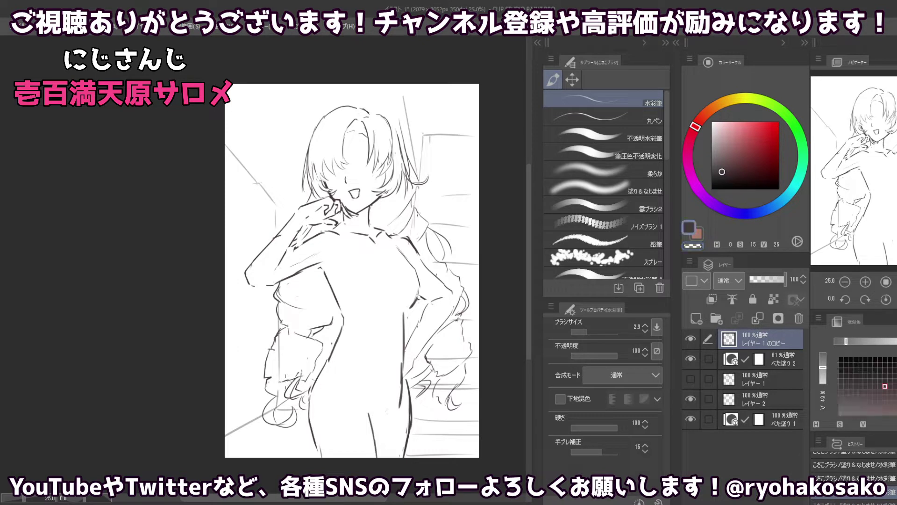
{"action": "left_click_drag", "start_coordinate": [280, 375], "coordinate": [281, 368]}
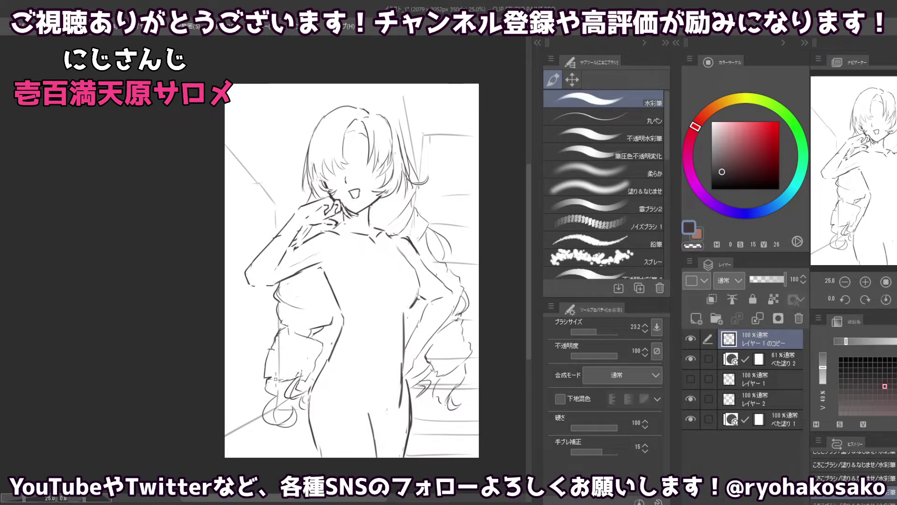
{"action": "mouse_move", "coordinate": [275, 369]}
{"action": "left_mouse_down"}
{"action": "mouse_move", "coordinate": [305, 371]}
{"action": "mouse_move", "coordinate": [263, 382]}
{"action": "mouse_move", "coordinate": [312, 369]}
{"action": "left_mouse_up"}
- Adjust the left arm strokes and erase fold lines on the sleeve and torso
{"action": "key", "text": "c"}
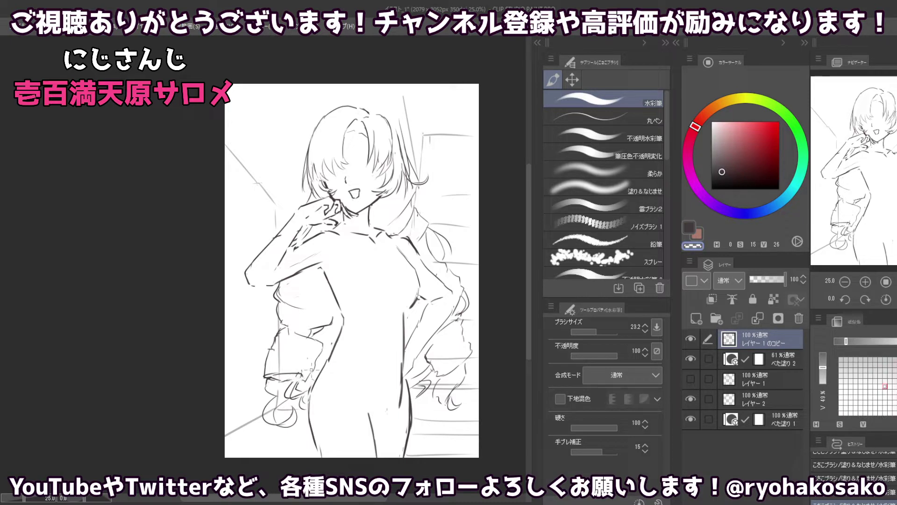
{"action": "key", "text": "c"}
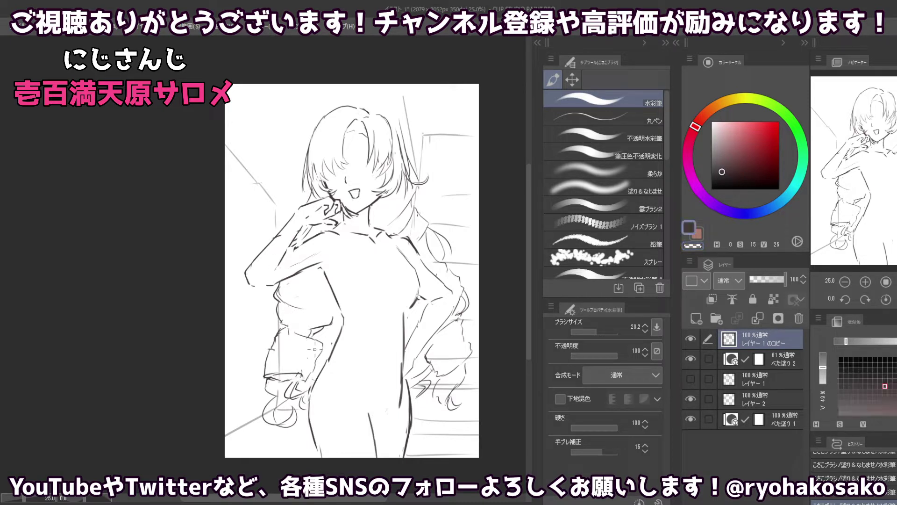
{"action": "mouse_move", "coordinate": [321, 339]}
{"action": "left_mouse_down"}
{"action": "mouse_move", "coordinate": [325, 327]}
{"action": "mouse_move", "coordinate": [339, 332]}
{"action": "mouse_move", "coordinate": [314, 343]}
{"action": "left_mouse_up"}
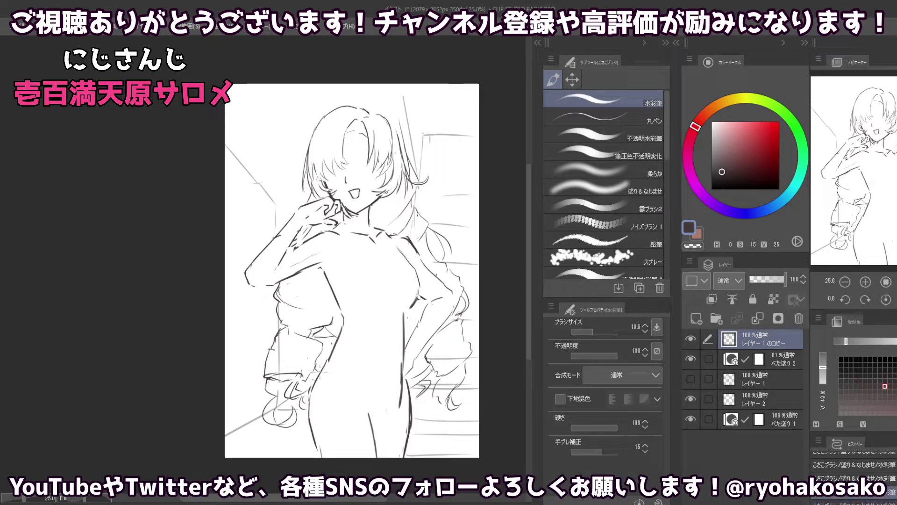
{"action": "left_click_drag", "start_coordinate": [316, 367], "coordinate": [335, 338]}
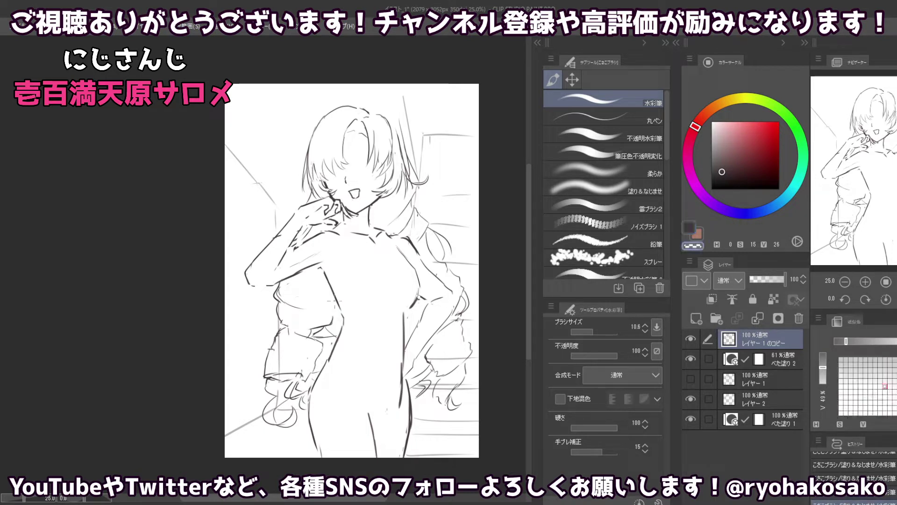
{"action": "mouse_move", "coordinate": [335, 297]}
{"action": "left_mouse_down"}
{"action": "mouse_move", "coordinate": [336, 316]}
{"action": "mouse_move", "coordinate": [328, 297]}
{"action": "mouse_move", "coordinate": [303, 309]}
{"action": "left_mouse_up"}
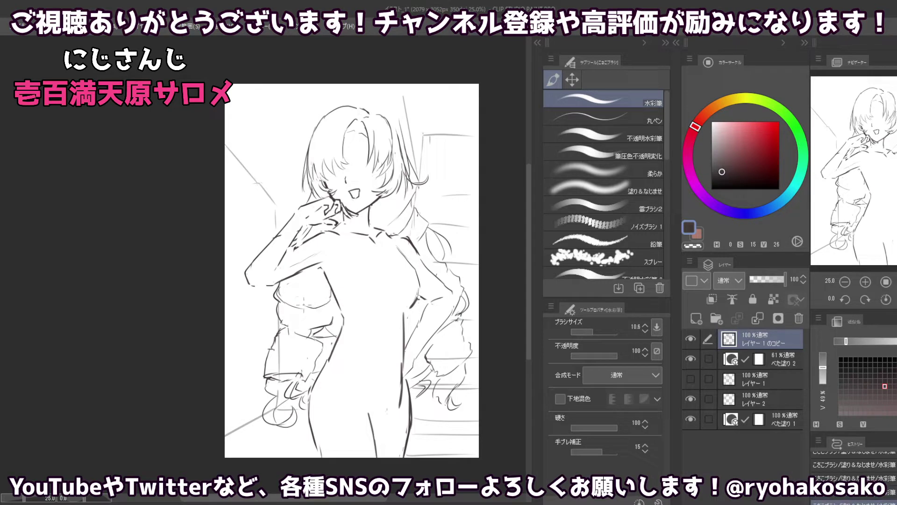
{"action": "key", "text": "c"}
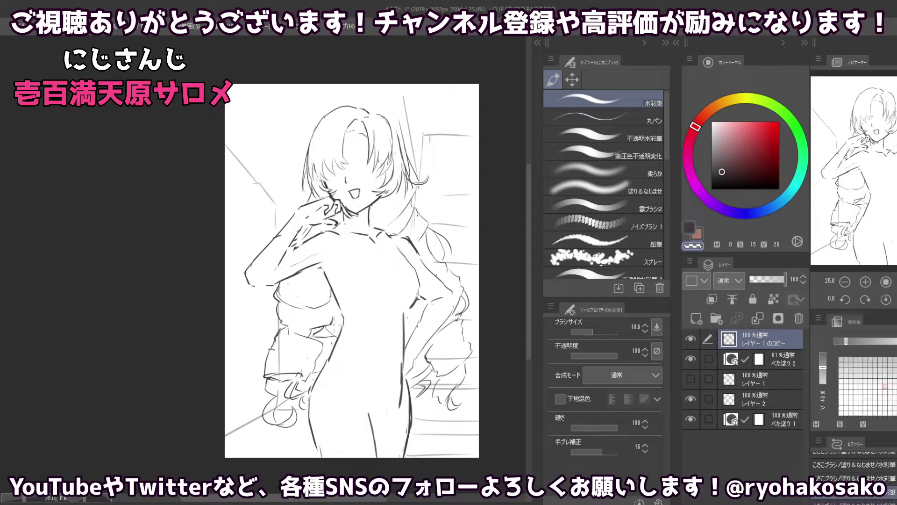
{"action": "key", "text": "c"}
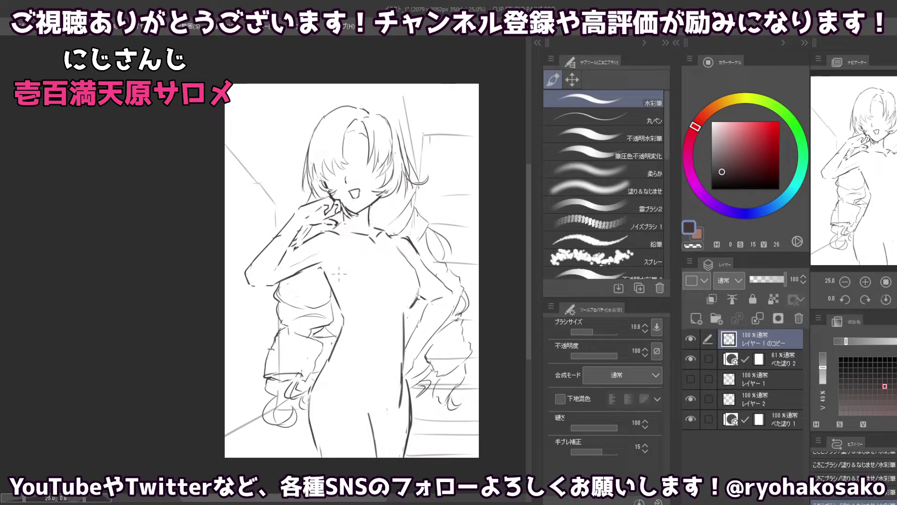
{"action": "key", "text": "c"}
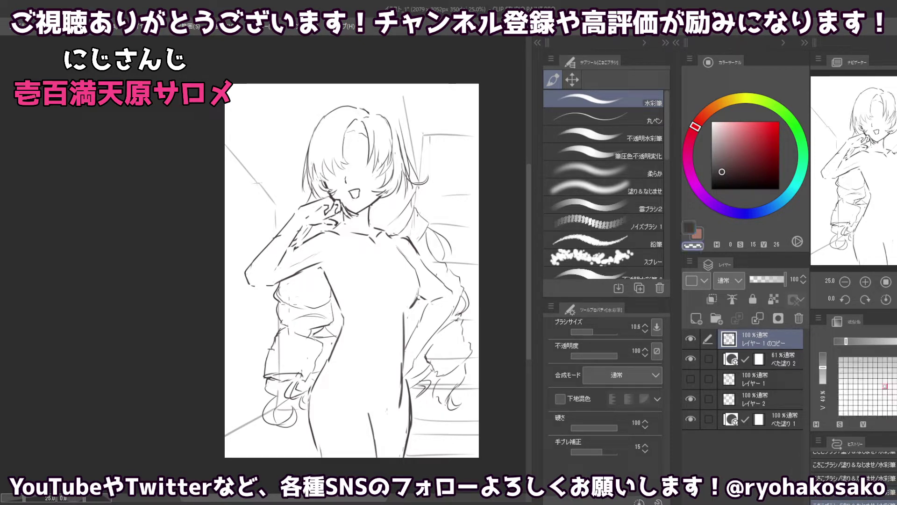
{"action": "left_click_drag", "start_coordinate": [292, 308], "coordinate": [309, 293]}
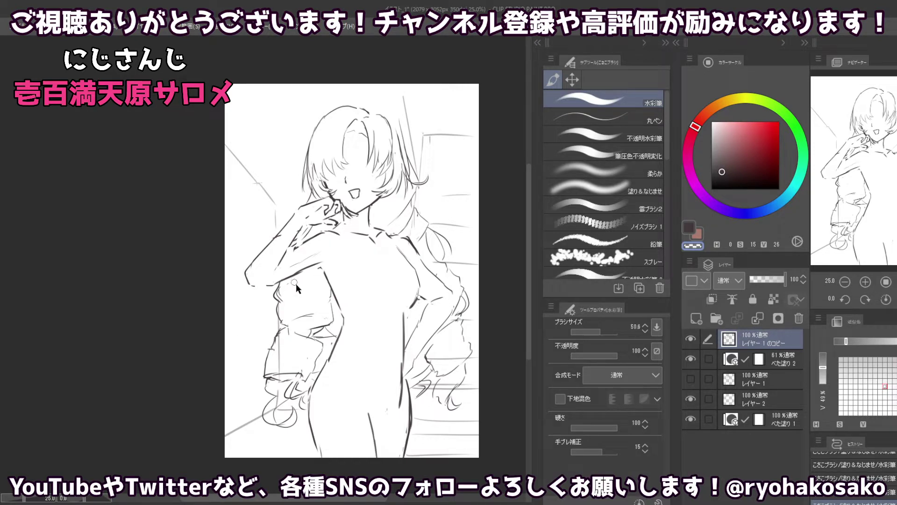
- Add short strokes to the left sleeve with a smaller brush
{"action": "key", "text": "c"}
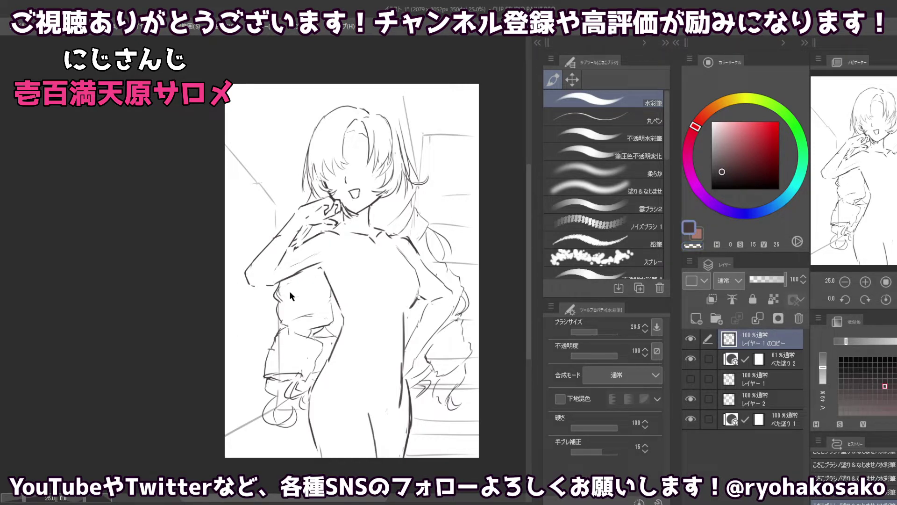
{"action": "key", "text": "bracketleft"}
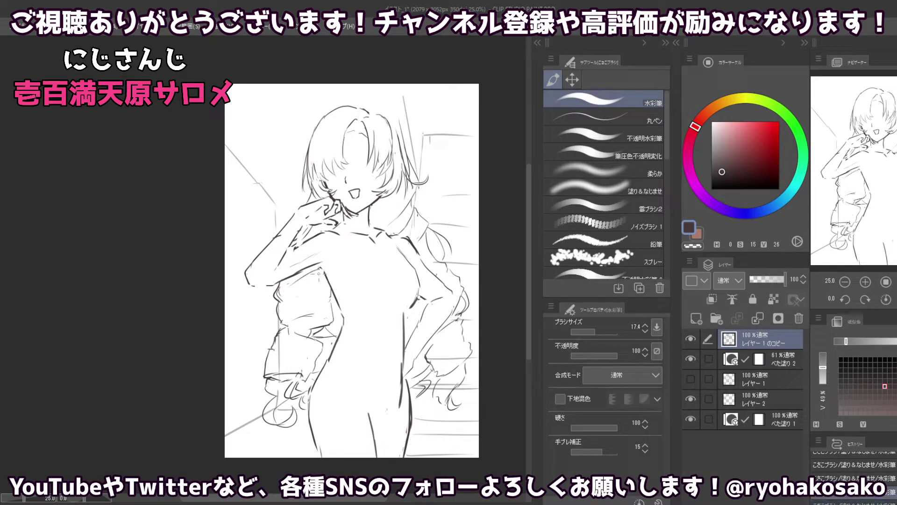
{"action": "left_click_drag", "start_coordinate": [318, 273], "coordinate": [292, 286]}
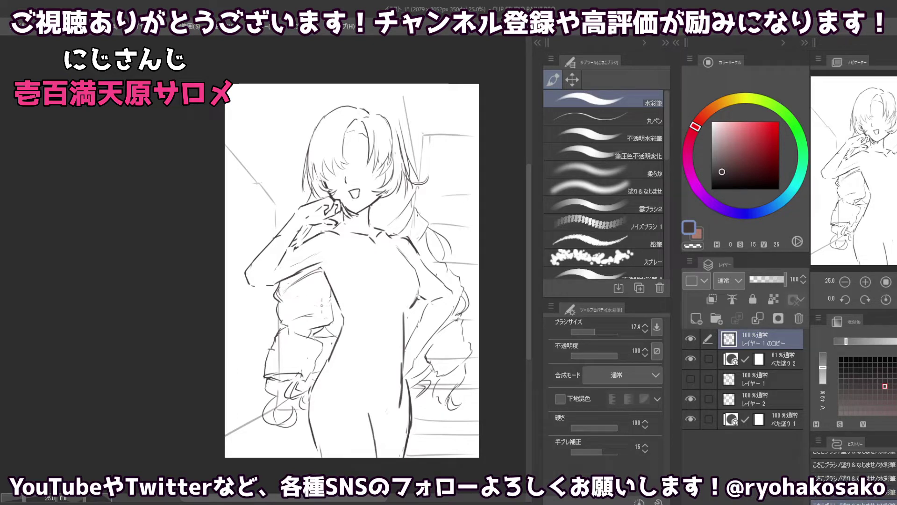
{"action": "left_click_drag", "start_coordinate": [326, 316], "coordinate": [294, 318]}
{"action": "key", "text": "ctrl+z"}
- Erase the stray strokes beside the face with a larger eraser
{"action": "key", "text": "c"}
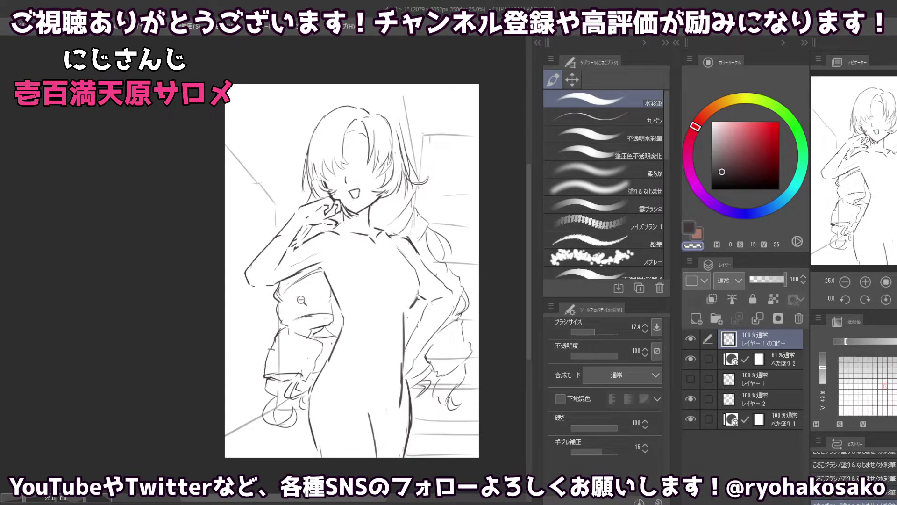
{"action": "scroll", "coordinate": [301, 282], "scroll_direction": "up", "scroll_amount": 1}
{"action": "key", "text": "c"}
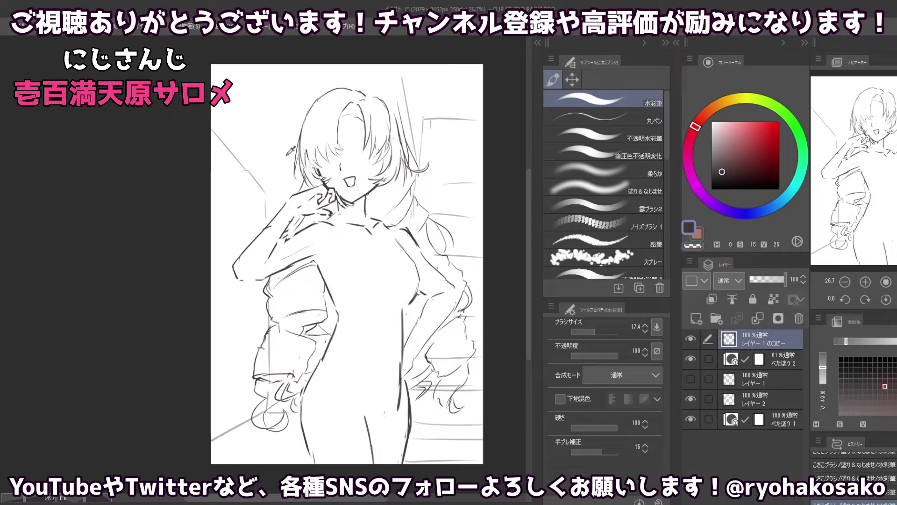
{"action": "key", "text": "c"}
{"action": "mouse_move", "coordinate": [293, 177]}
{"action": "left_mouse_down"}
{"action": "mouse_move", "coordinate": [299, 187]}
{"action": "mouse_move", "coordinate": [294, 175]}
{"action": "mouse_move", "coordinate": [299, 184]}
{"action": "mouse_move", "coordinate": [268, 217]}
{"action": "mouse_move", "coordinate": [295, 190]}
{"action": "left_mouse_up"}
{"action": "key", "text": "c"}
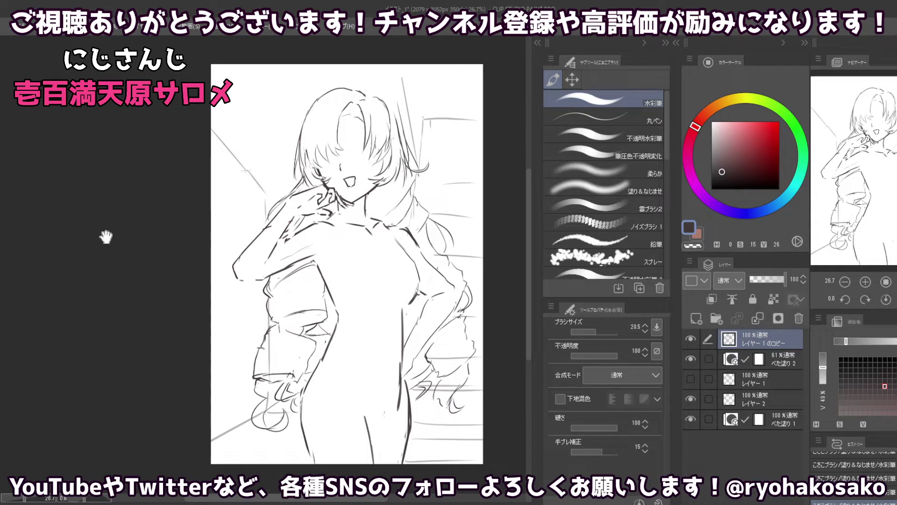
- Add a curled strand at the hair's right edge and redraw the small marks near the neck
{"action": "left_click_drag", "start_coordinate": [427, 165], "coordinate": [420, 175]}
{"action": "key", "text": "c"}
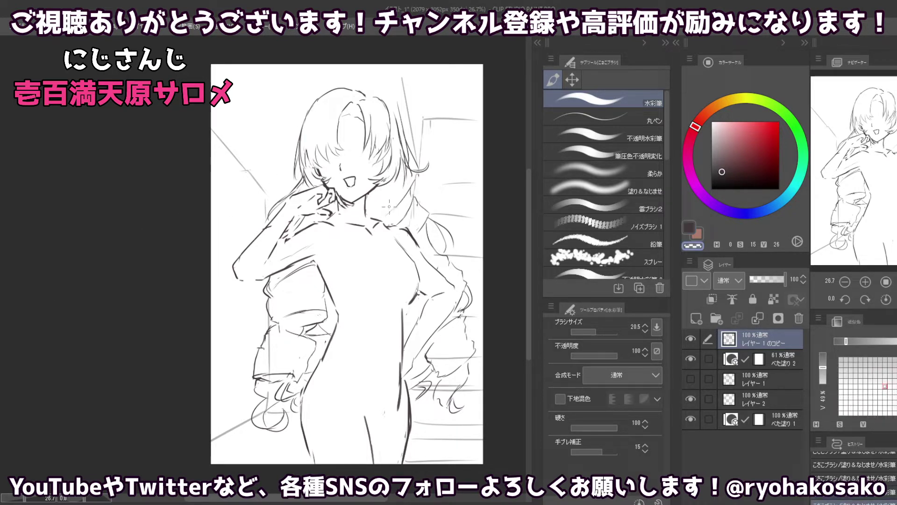
{"action": "key", "text": "c"}
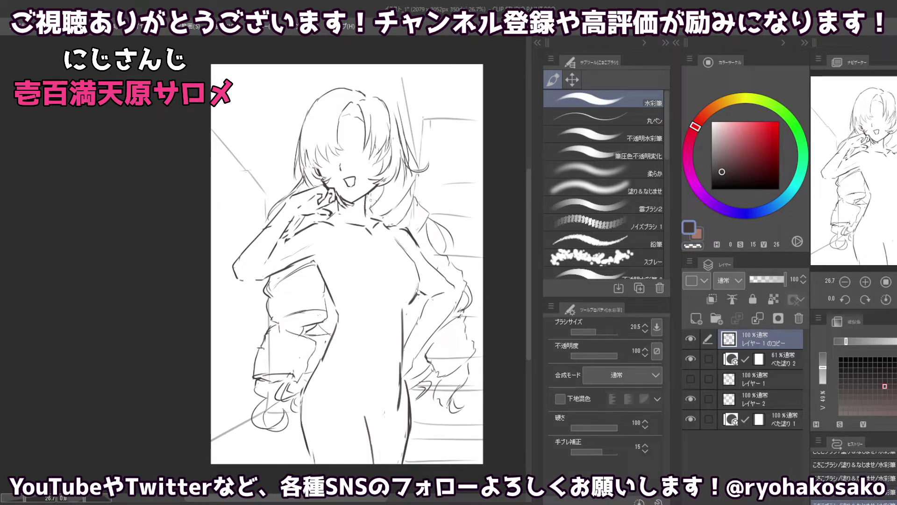
{"action": "key", "text": "ctrl+z"}
{"action": "key", "text": "ctrl+z"}
{"action": "key", "text": "ctrl+z"}
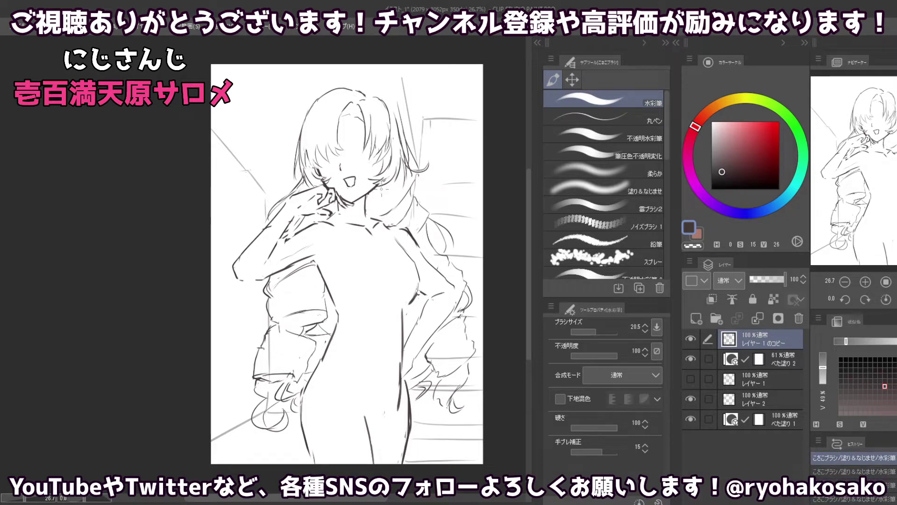
{"action": "left_click_drag", "start_coordinate": [366, 202], "coordinate": [374, 204]}
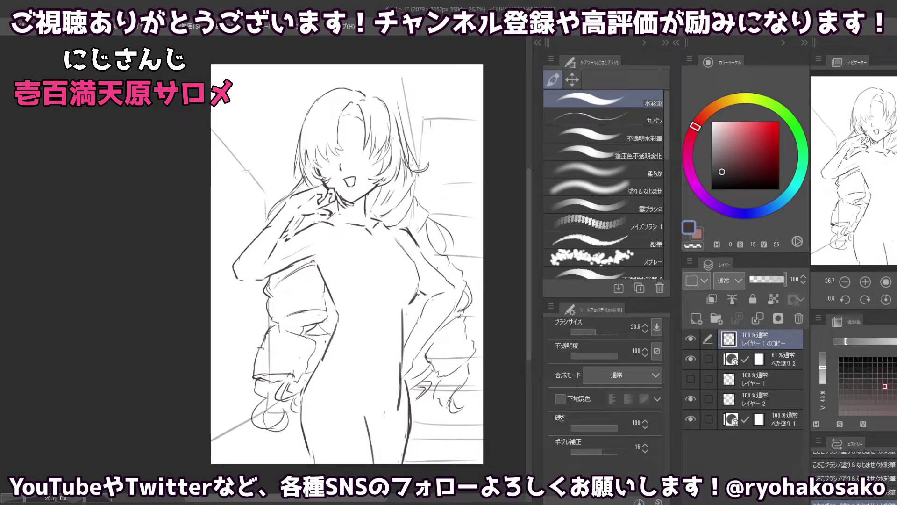
{"action": "scroll", "coordinate": [394, 142], "scroll_direction": "up", "scroll_amount": 2}
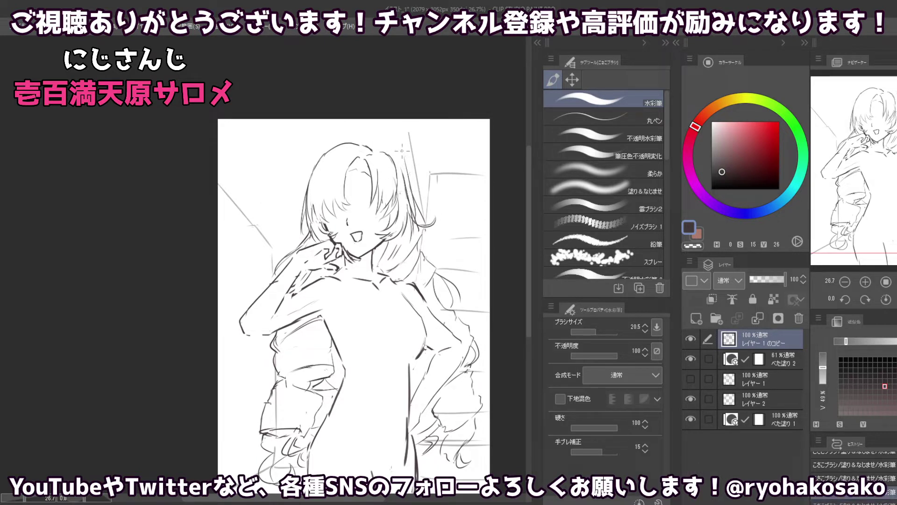
- Draw and retry a flowing strand on the hair's right side several times
{"action": "left_click_drag", "start_coordinate": [402, 151], "coordinate": [406, 197]}
{"action": "key", "text": "ctrl+z"}
{"action": "left_click_drag", "start_coordinate": [401, 149], "coordinate": [403, 207]}
{"action": "key", "text": "ctrl+z"}
{"action": "key", "text": "ctrl+z"}
{"action": "left_click_drag", "start_coordinate": [398, 154], "coordinate": [403, 192]}
{"action": "key", "text": "ctrl+z"}
{"action": "key", "text": "ctrl+z"}
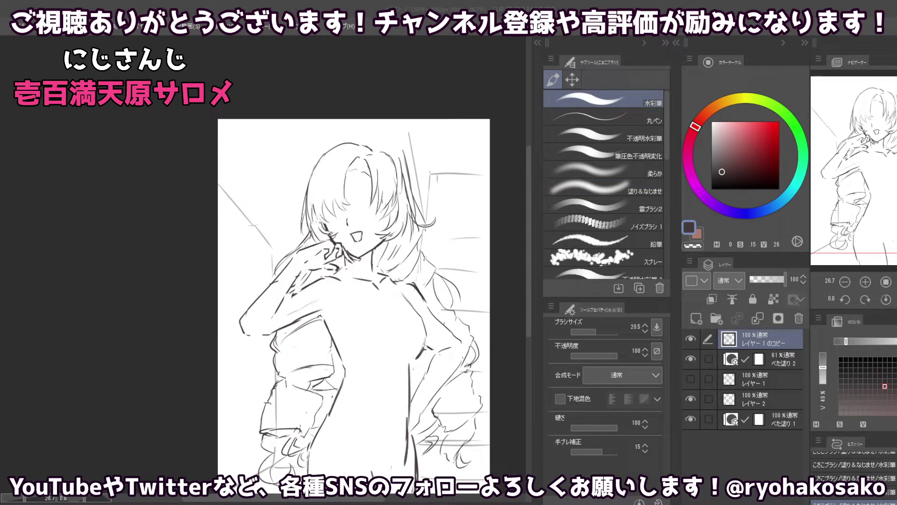
{"action": "key", "text": "c"}
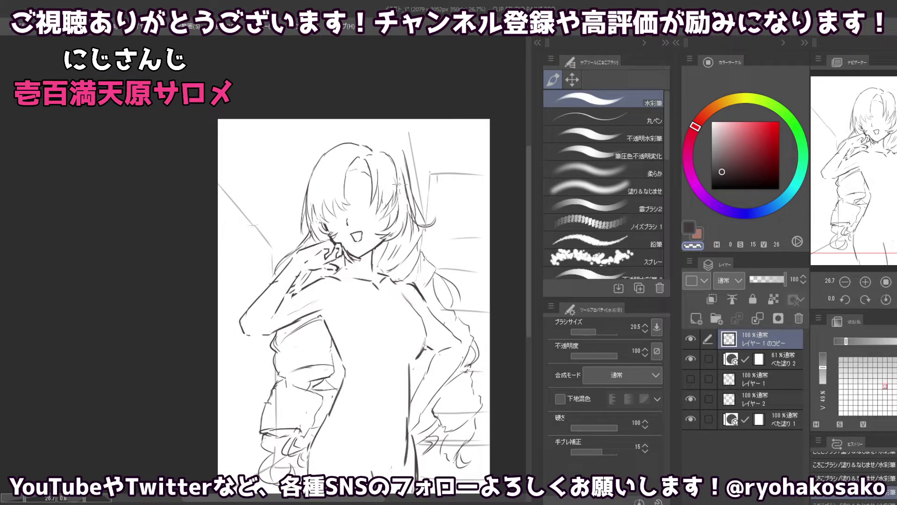
{"action": "key", "text": "c"}
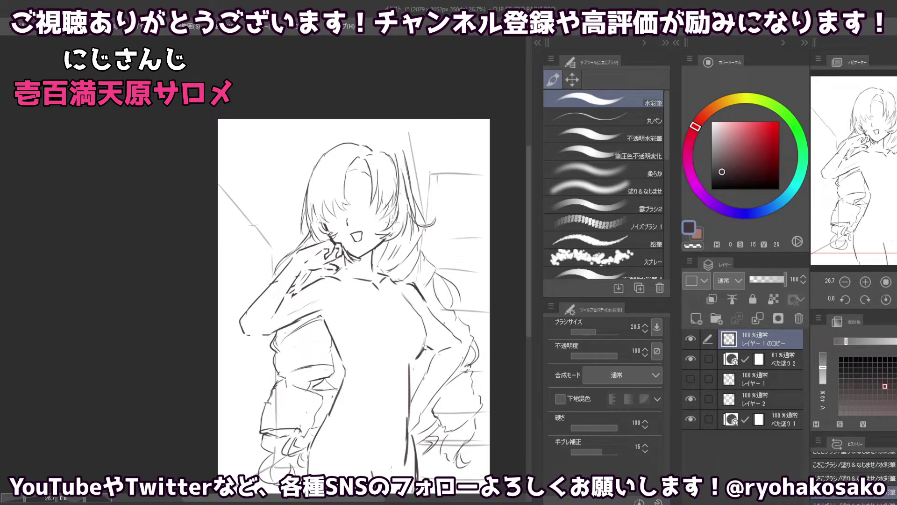
- Add another strand on the hair's right side and redraw the top-left hair outline
{"action": "left_click_drag", "start_coordinate": [401, 177], "coordinate": [398, 212]}
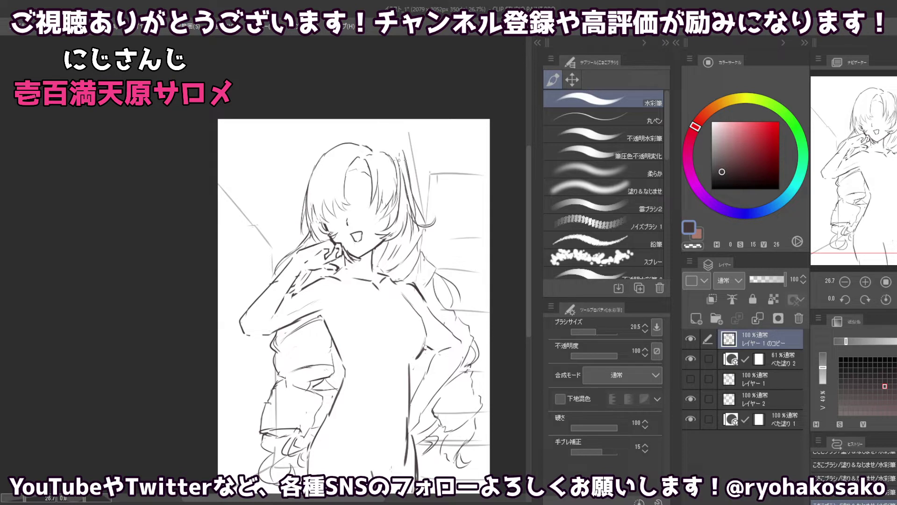
{"action": "mouse_move", "coordinate": [361, 140]}
{"action": "left_mouse_down"}
{"action": "mouse_move", "coordinate": [396, 145]}
{"action": "mouse_move", "coordinate": [412, 193]}
{"action": "left_mouse_up"}
{"action": "key", "text": "ctrl+z"}
{"action": "key", "text": "ctrl+z"}
{"action": "key", "text": "ctrl+z"}
{"action": "key", "text": "c"}
{"action": "mouse_move", "coordinate": [403, 153]}
{"action": "left_mouse_down"}
{"action": "mouse_move", "coordinate": [410, 187]}
{"action": "mouse_move", "coordinate": [404, 152]}
{"action": "left_mouse_up"}
{"action": "key", "text": "c"}
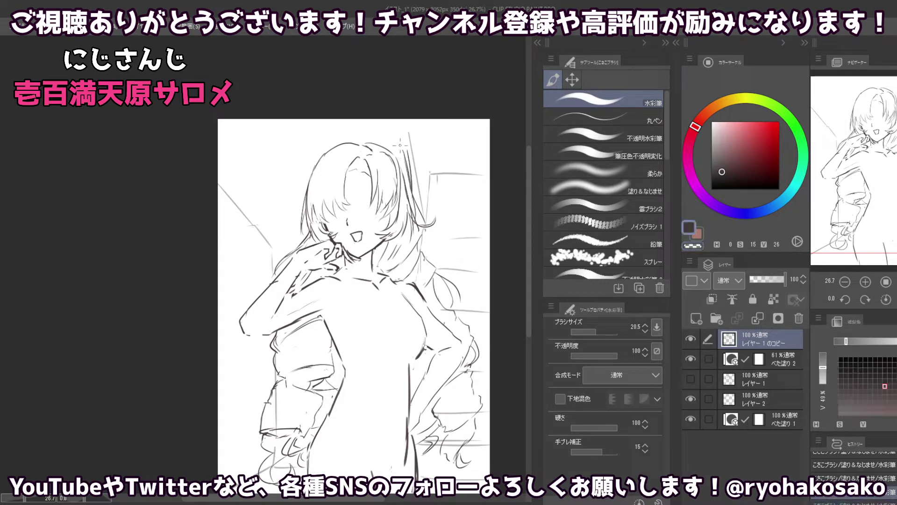
{"action": "key", "text": "ctrl+z"}
{"action": "key", "text": "ctrl+z"}
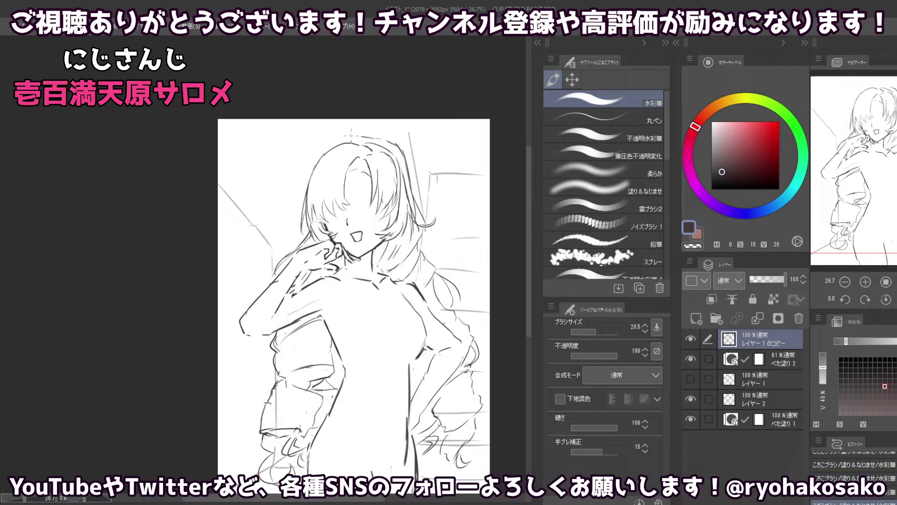
{"action": "left_click_drag", "start_coordinate": [339, 140], "coordinate": [330, 148]}
{"action": "scroll", "coordinate": [335, 208], "scroll_direction": "down", "scroll_amount": 1}
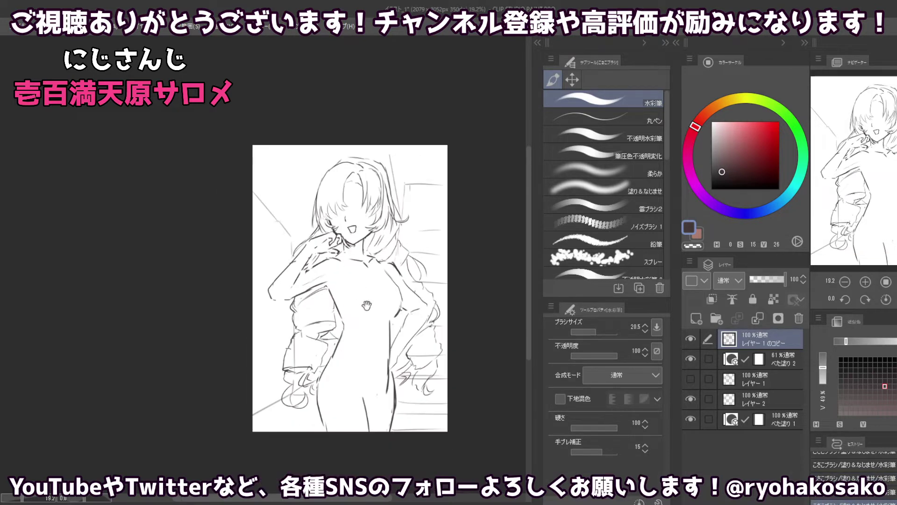
- Lasso the face and paste a copy onto its own new layer, レイヤー 1のコピー 2
{"action": "left_click", "coordinate": [696, 320]}
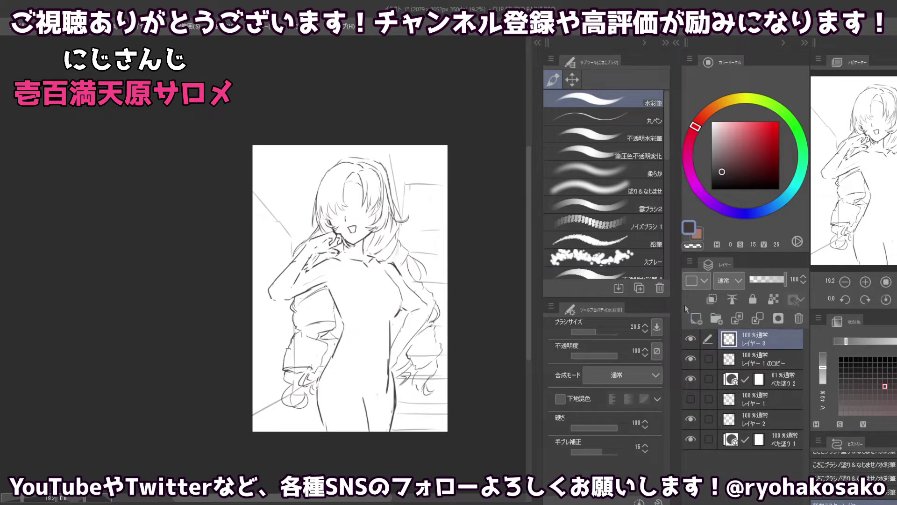
{"action": "key", "text": "ctrl+z"}
{"action": "scroll", "coordinate": [348, 236], "scroll_direction": "up", "scroll_amount": 2}
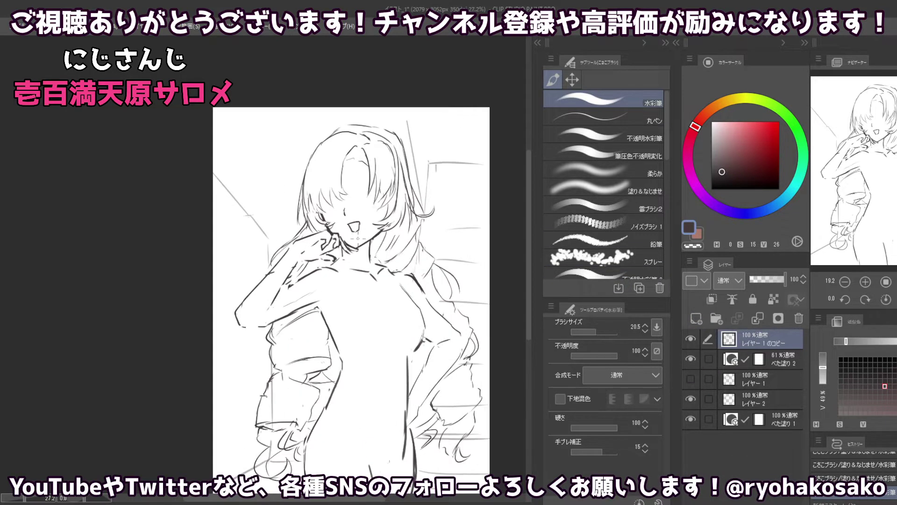
{"action": "left_click", "coordinate": [571, 80]}
{"action": "left_click_drag", "start_coordinate": [346, 208], "coordinate": [355, 205]}
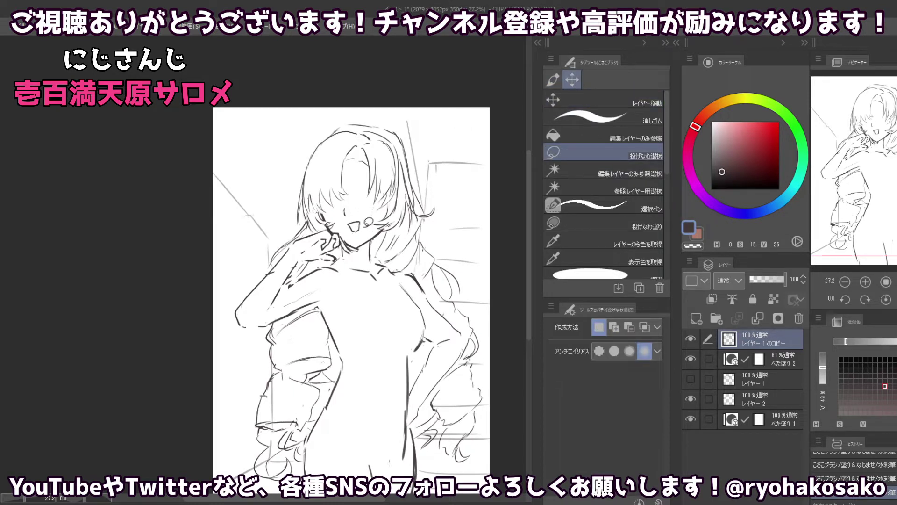
{"action": "key", "text": "ctrl+x"}
{"action": "key", "text": "ctrl+v"}
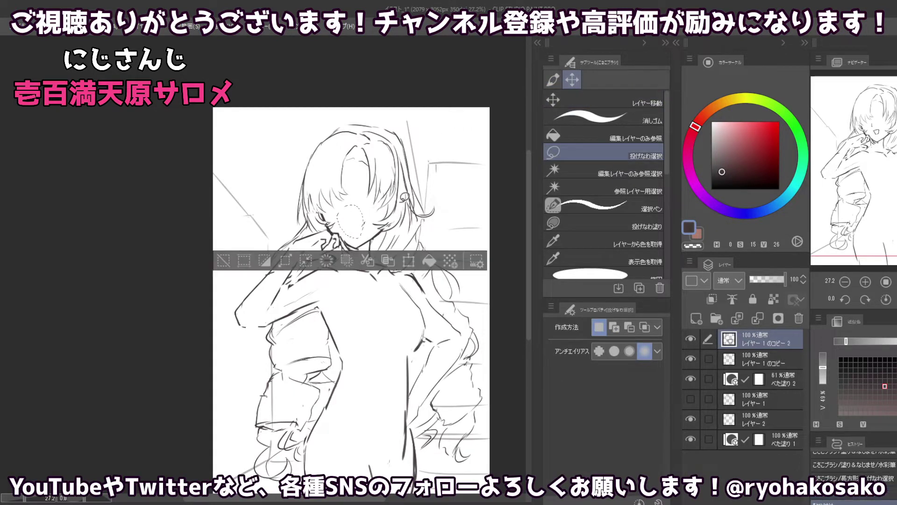
{"action": "key", "text": "ctrl+d"}
{"action": "scroll", "coordinate": [351, 220], "scroll_direction": "up", "scroll_amount": 2}
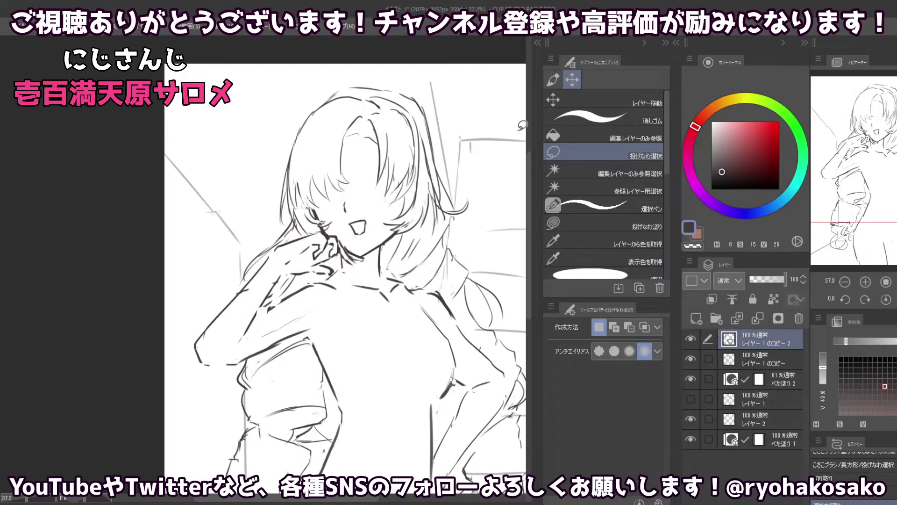
- Clear the face selection and erase the open laughing mouth
{"action": "left_click", "coordinate": [553, 80]}
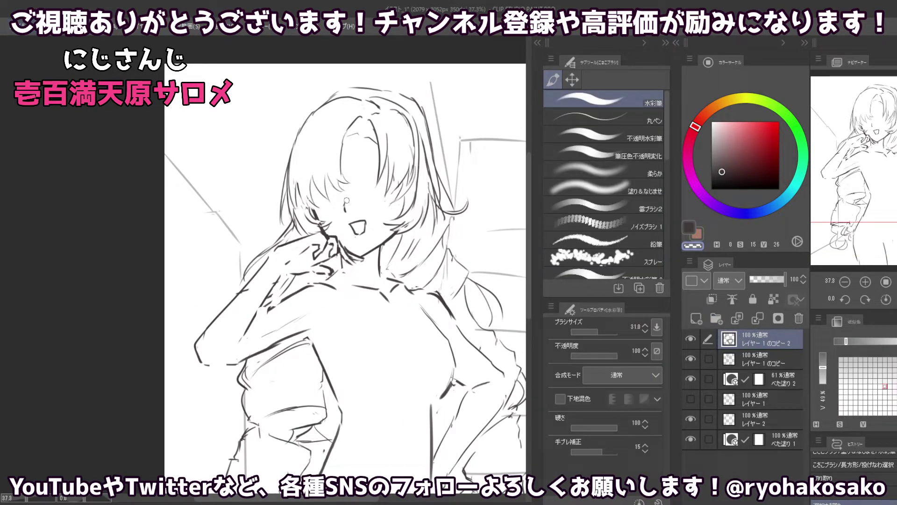
{"action": "key", "text": "c"}
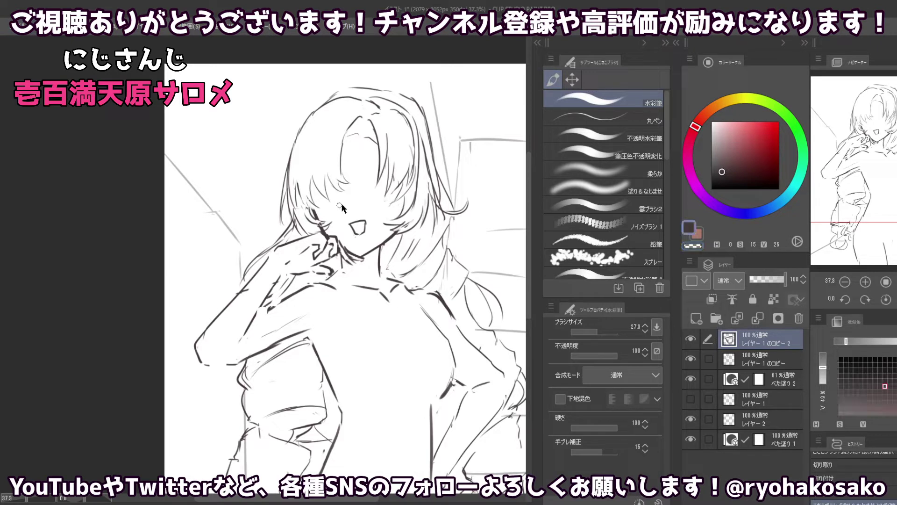
{"action": "left_click_drag", "start_coordinate": [342, 204], "coordinate": [349, 222]}
{"action": "key", "text": "ctrl+d"}
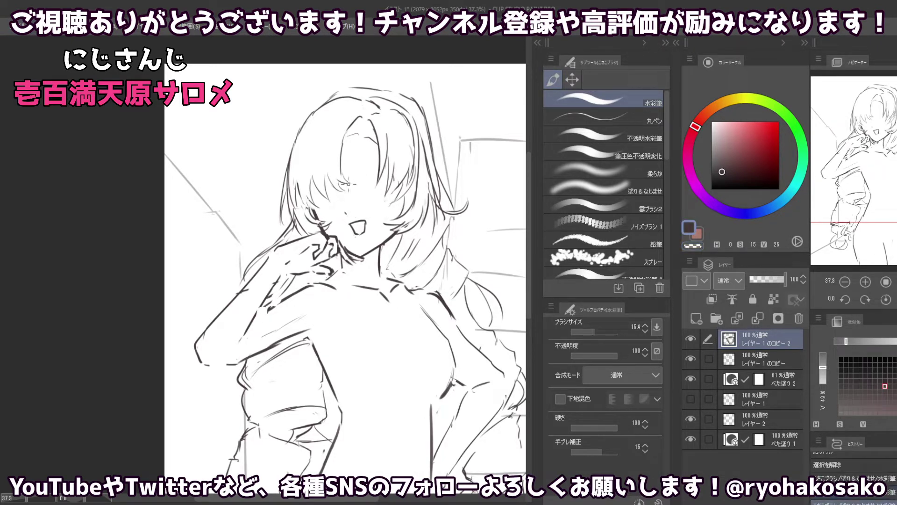
{"action": "key", "text": "c"}
{"action": "mouse_move", "coordinate": [350, 227]}
{"action": "left_mouse_down"}
{"action": "mouse_move", "coordinate": [361, 246]}
{"action": "mouse_move", "coordinate": [358, 221]}
{"action": "left_mouse_up"}
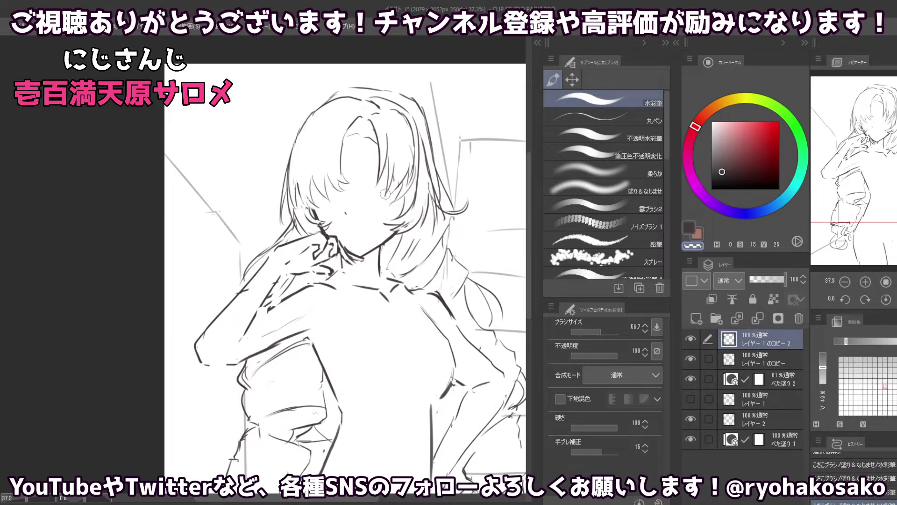
{"action": "key", "text": "c"}
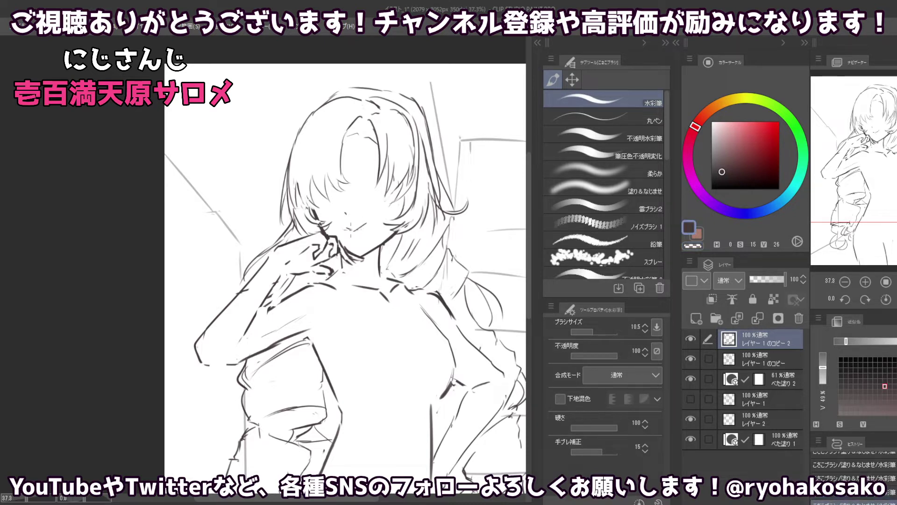
- Draw a small closed smile, then try and undo short strokes near the eye
{"action": "left_click_drag", "start_coordinate": [348, 229], "coordinate": [373, 223]}
{"action": "key", "text": "ctrl+z"}
{"action": "key", "text": "ctrl+z"}
{"action": "key", "text": "c"}
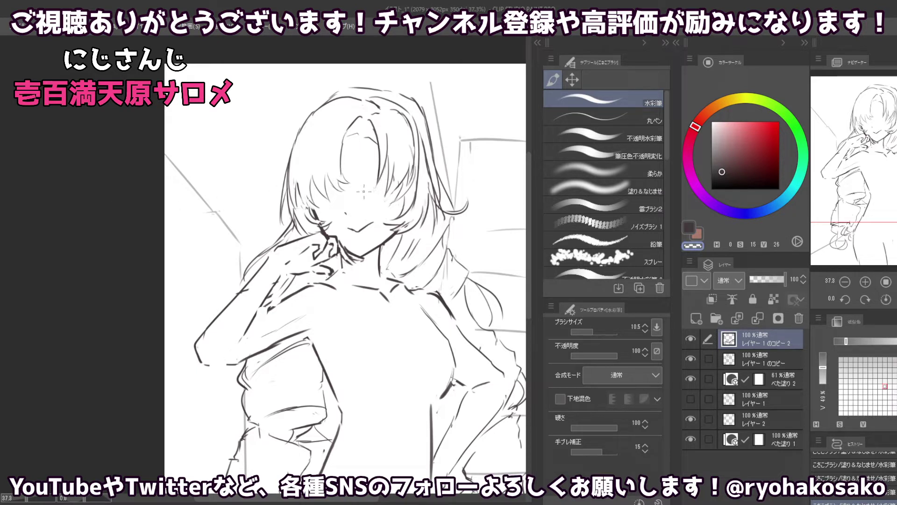
{"action": "key", "text": "c"}
{"action": "key", "text": "ctrl+z"}
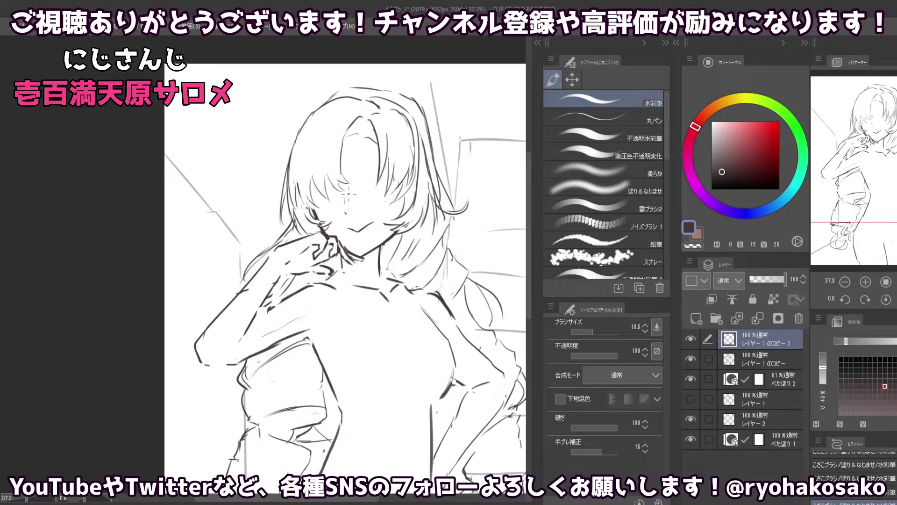
{"action": "left_click_drag", "start_coordinate": [362, 186], "coordinate": [401, 190]}
{"action": "key", "text": "ctrl+z"}
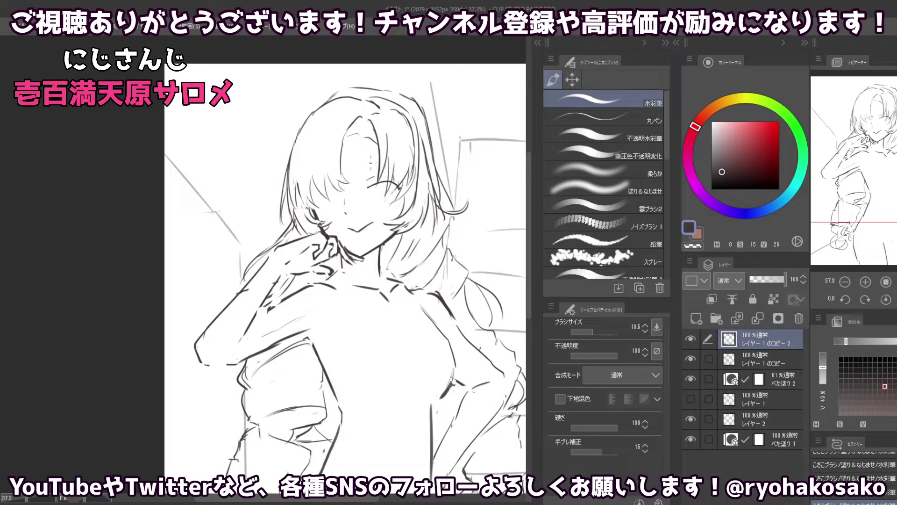
- Undo the earlier eyelash strokes and redraw the eyelash as a new arc
{"action": "key", "text": "c"}
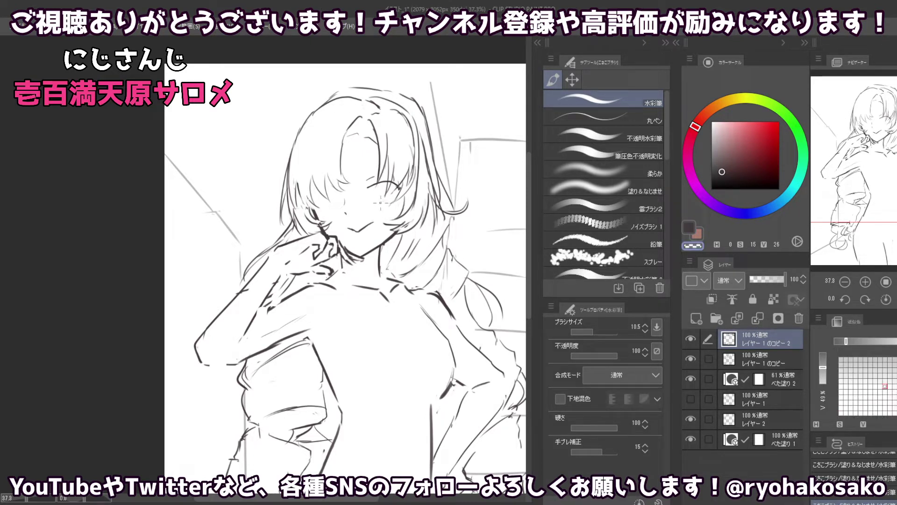
{"action": "key", "text": "c"}
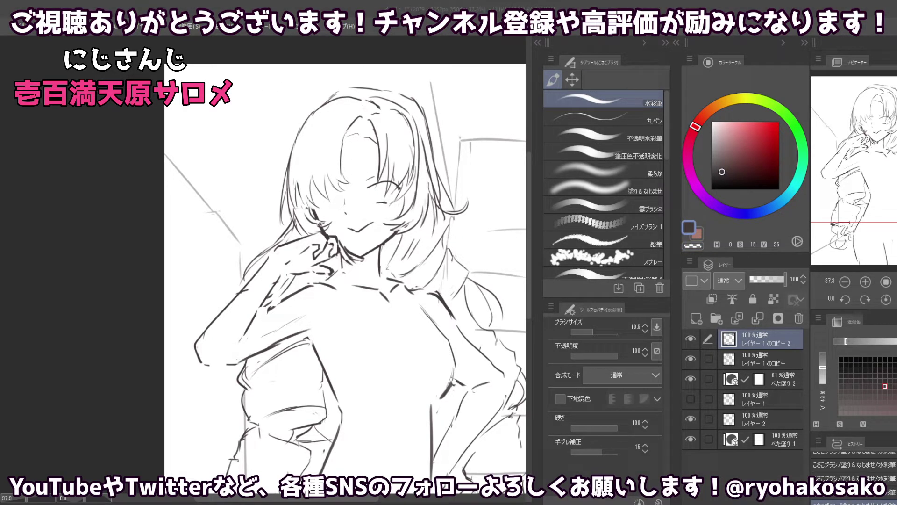
{"action": "key", "text": "c"}
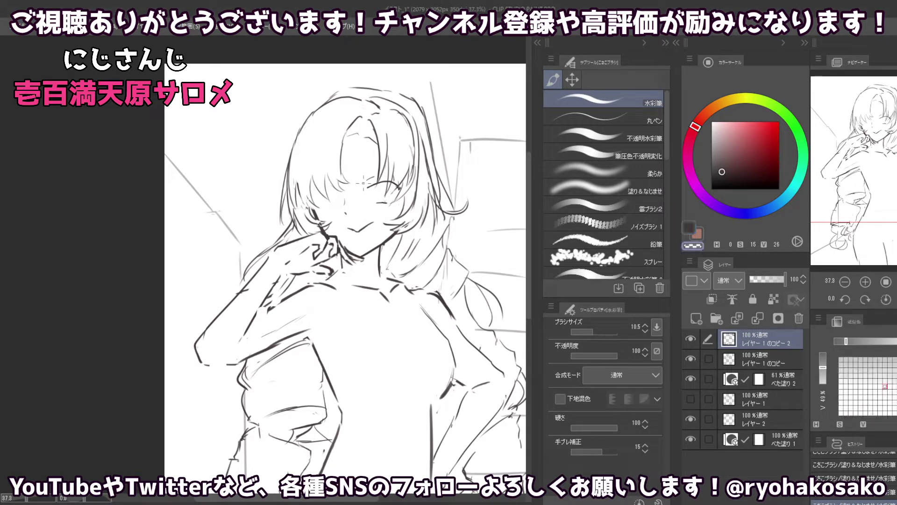
{"action": "key", "text": "c"}
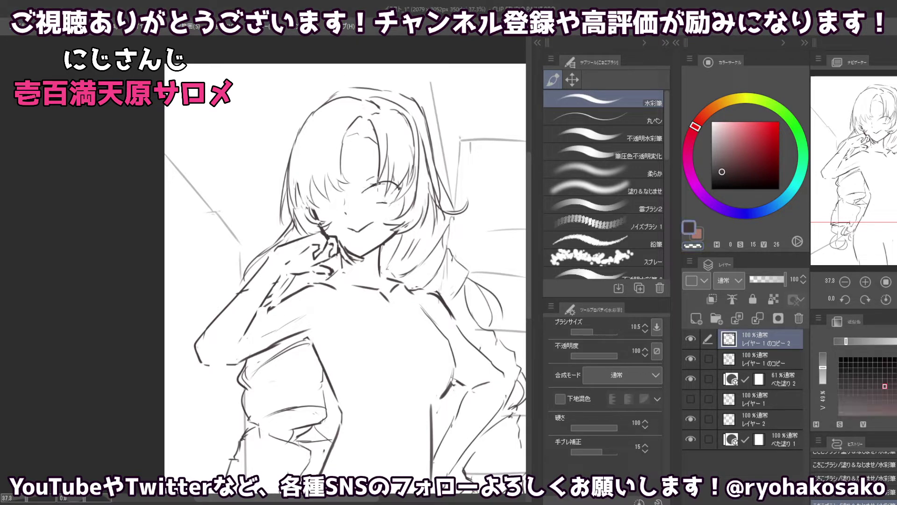
{"action": "key", "text": "ctrl+z"}
{"action": "key", "text": "ctrl+z"}
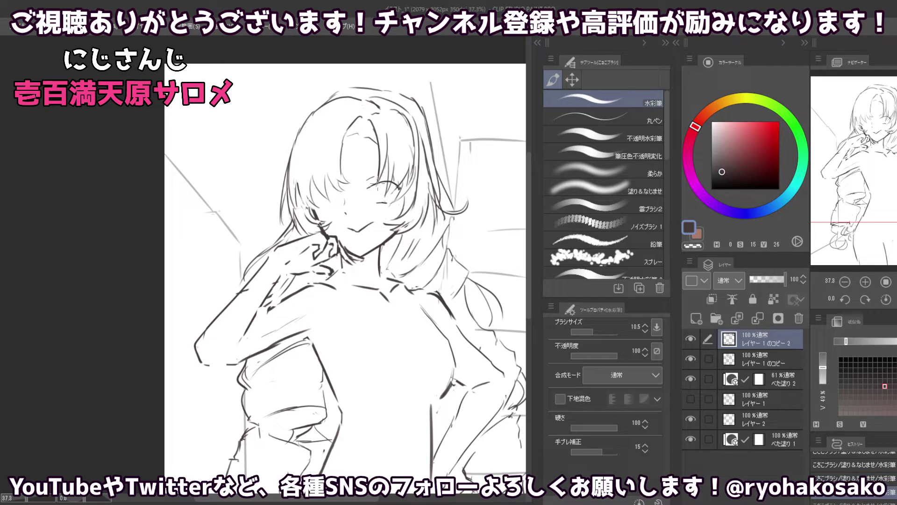
{"action": "left_click_drag", "start_coordinate": [367, 187], "coordinate": [399, 182]}
- Redraw the small eye-line strokes beside the eye, retrying with undo and redo
{"action": "left_click_drag", "start_coordinate": [328, 189], "coordinate": [320, 191]}
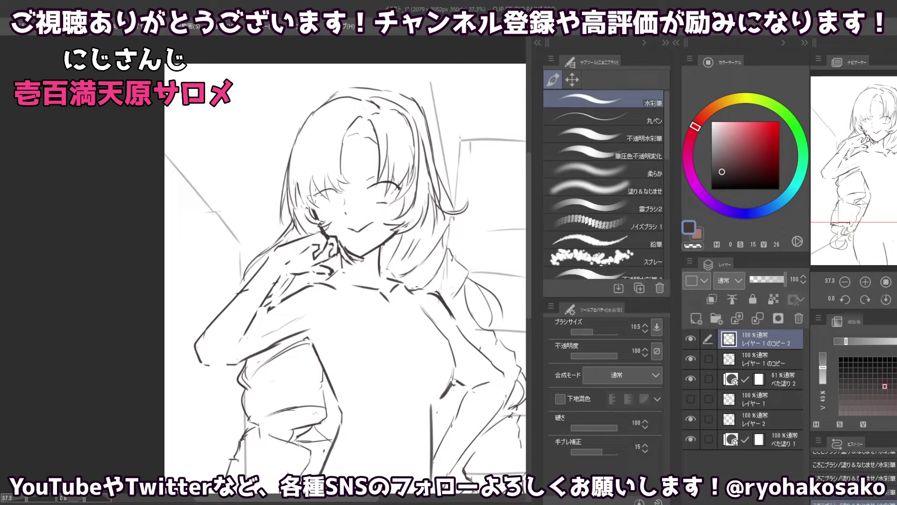
{"action": "key", "text": "ctrl+z"}
{"action": "key", "text": "ctrl+y"}
{"action": "key", "text": "ctrl+z"}
{"action": "left_click_drag", "start_coordinate": [327, 192], "coordinate": [341, 188]}
{"action": "key", "text": "ctrl+z"}
{"action": "key", "text": "ctrl+y"}
- Rework the mouth line with a brush of about 10.8, redrawing it several times
{"action": "key", "text": "c"}
{"action": "key", "text": "c"}
{"action": "mouse_move", "coordinate": [354, 219]}
{"action": "left_mouse_down"}
{"action": "mouse_move", "coordinate": [349, 228]}
{"action": "mouse_move", "coordinate": [372, 222]}
{"action": "left_mouse_up"}
{"action": "key", "text": "c"}
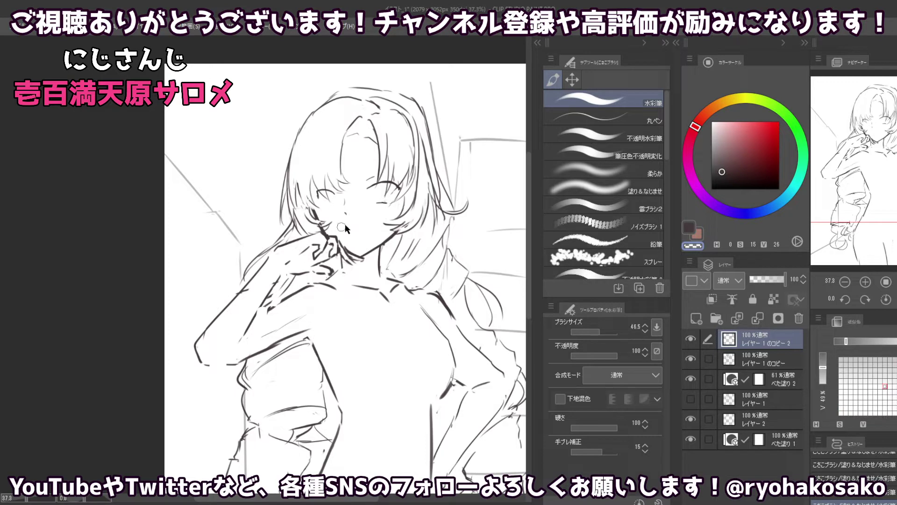
{"action": "key", "text": "c"}
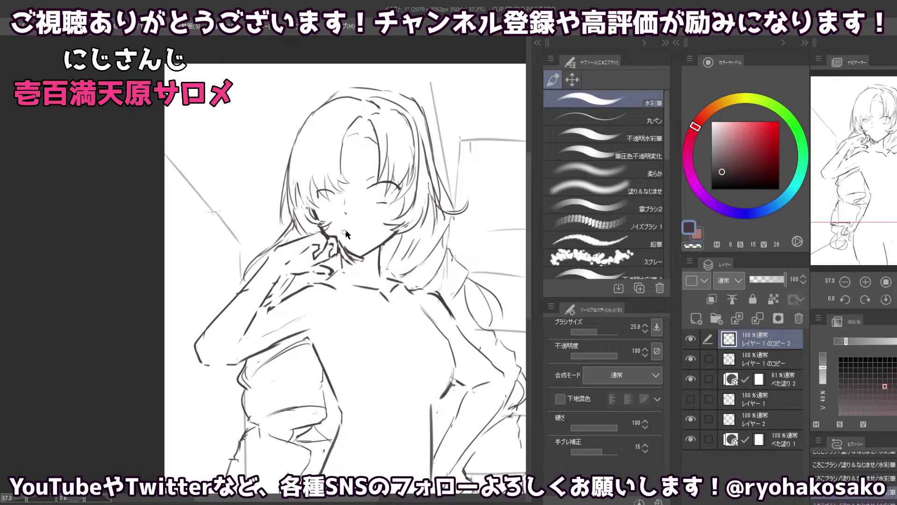
{"action": "left_click_drag", "start_coordinate": [345, 229], "coordinate": [369, 227]}
{"action": "key", "text": "ctrl+z"}
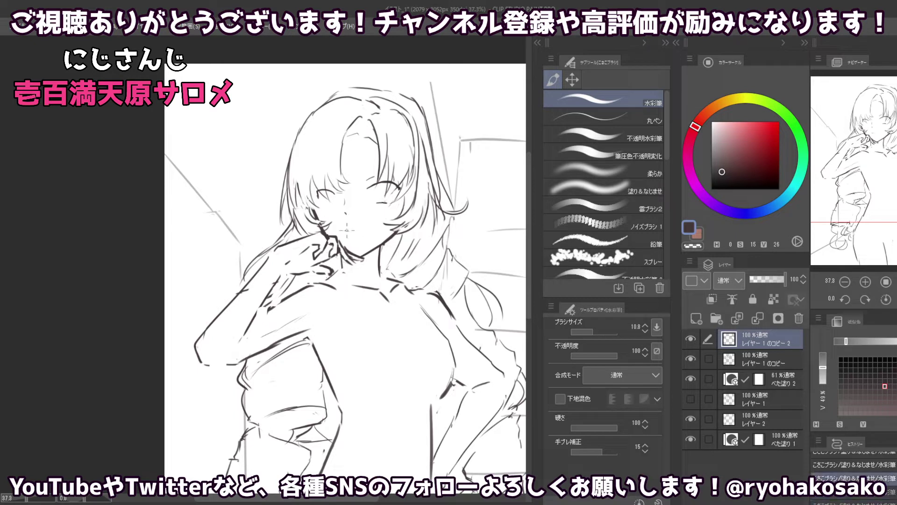
{"action": "key", "text": "ctrl+z"}
{"action": "key", "text": "ctrl+z"}
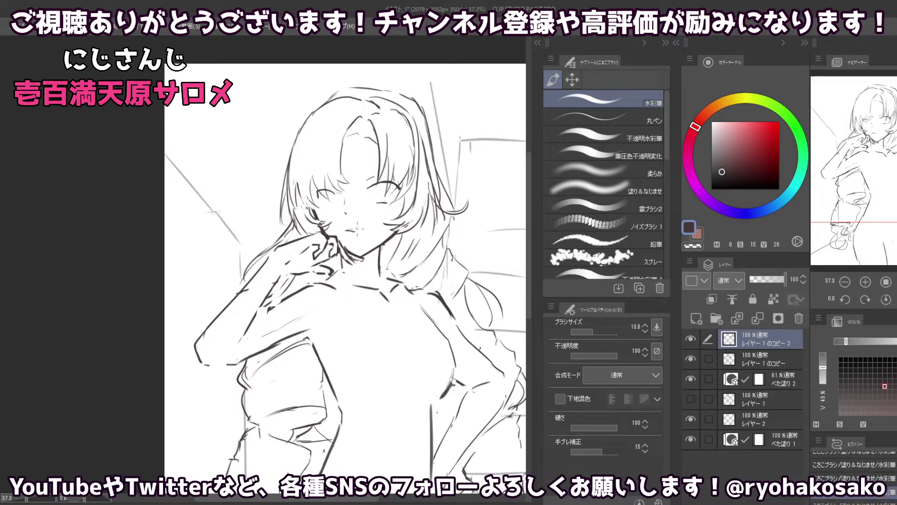
{"action": "left_click_drag", "start_coordinate": [344, 234], "coordinate": [367, 227]}
{"action": "key", "text": "ctrl+z"}
- Lasso-select the mouth, shift it slightly with Layer Move, and deselect
{"action": "scroll", "coordinate": [367, 228], "scroll_direction": "down", "scroll_amount": 3}
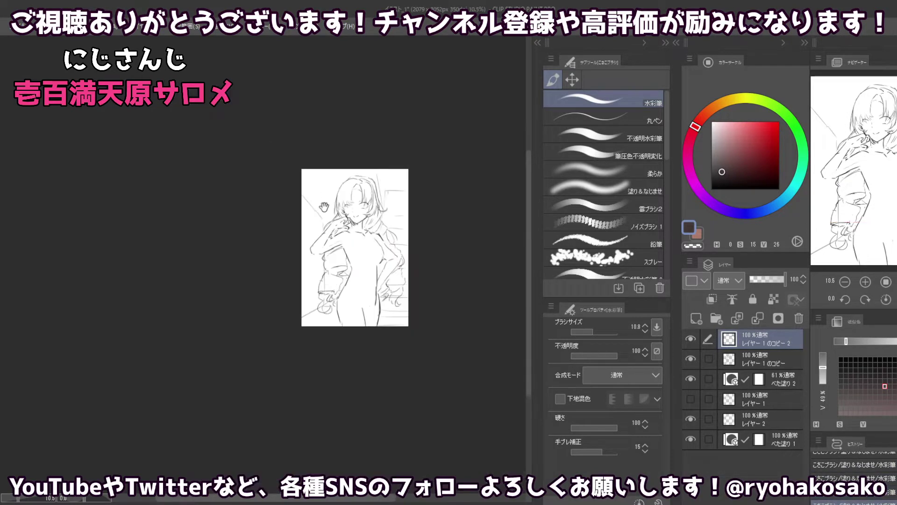
{"action": "scroll", "coordinate": [376, 211], "scroll_direction": "up", "scroll_amount": 3}
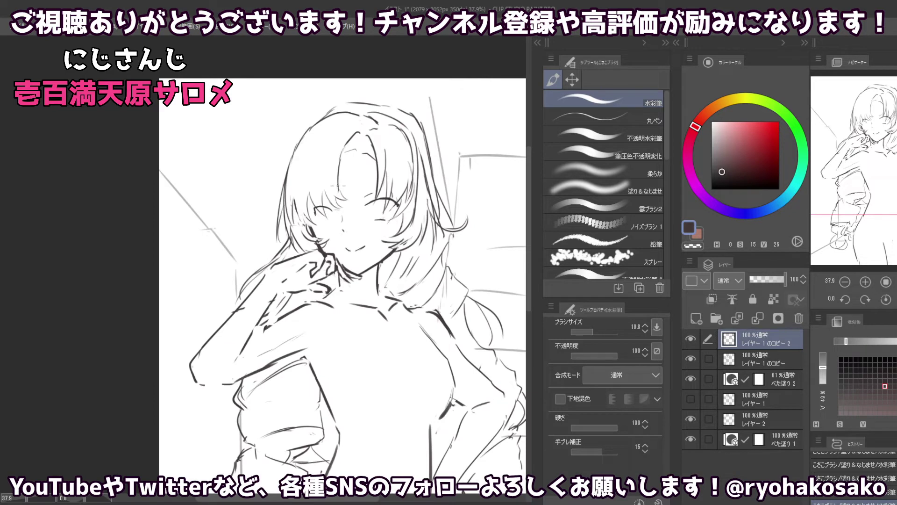
{"action": "key", "text": "c"}
{"action": "left_click_drag", "start_coordinate": [337, 185], "coordinate": [340, 210]}
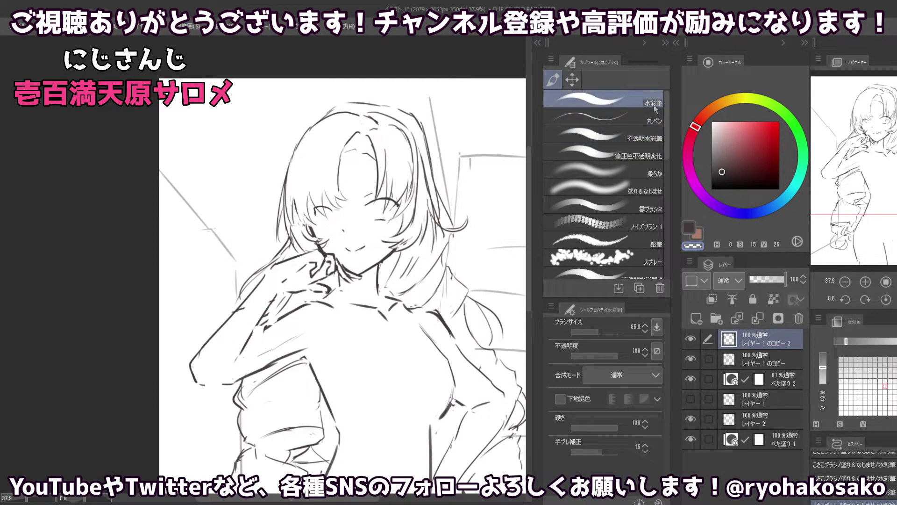
{"action": "left_click", "coordinate": [572, 79]}
{"action": "mouse_move", "coordinate": [344, 236]}
{"action": "left_mouse_down"}
{"action": "mouse_move", "coordinate": [379, 249]}
{"action": "mouse_move", "coordinate": [354, 252]}
{"action": "mouse_move", "coordinate": [349, 233]}
{"action": "mouse_move", "coordinate": [357, 238]}
{"action": "left_mouse_up"}
{"action": "key", "text": "k"}
{"action": "key", "text": "ctrl+d"}
- Lasso the nose and nudge it into place, then return to the brush
{"action": "left_click", "coordinate": [603, 153]}
{"action": "key", "text": "k"}
{"action": "key", "text": "ctrl+d"}
{"action": "left_click", "coordinate": [611, 115]}
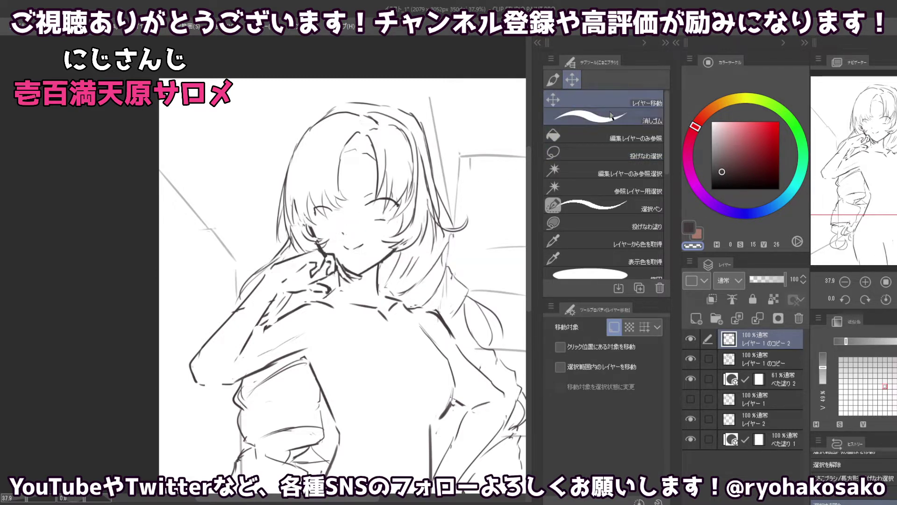
{"action": "key", "text": "b"}
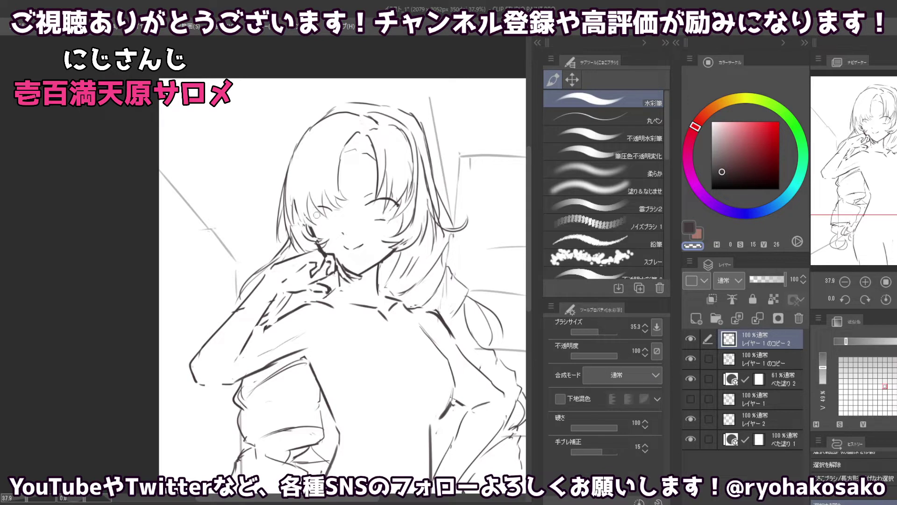
- Try a short stroke beside the left eye and undo it
{"action": "key", "text": "c"}
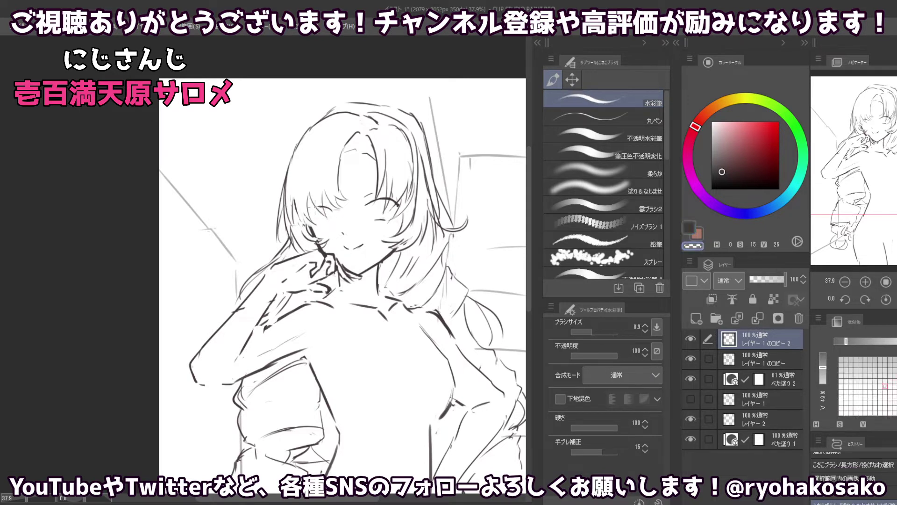
{"action": "key", "text": "ctrl+d"}
{"action": "key", "text": "c"}
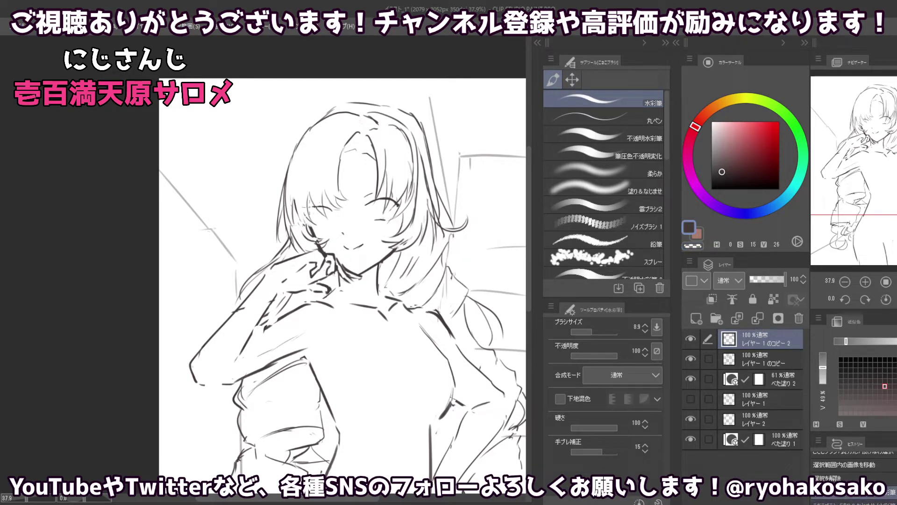
{"action": "mouse_move", "coordinate": [309, 208]}
{"action": "left_mouse_down"}
{"action": "mouse_move", "coordinate": [309, 217]}
{"action": "mouse_move", "coordinate": [333, 196]}
{"action": "left_mouse_up"}
{"action": "key", "text": "ctrl+z"}
{"action": "key", "text": "ctrl+z"}
- Erase the small marks near the left eye with a 14.2 transparent brush
{"action": "key", "text": "c"}
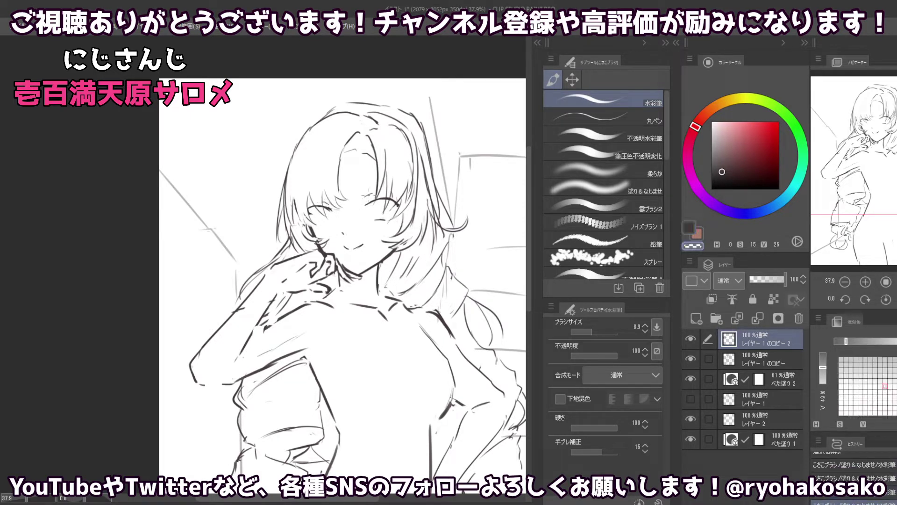
{"action": "key", "text": "c"}
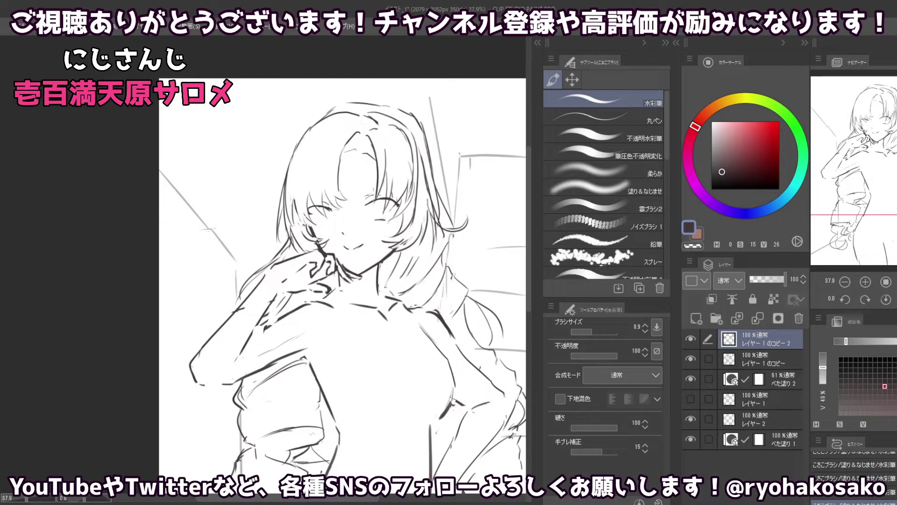
{"action": "left_click_drag", "start_coordinate": [371, 192], "coordinate": [361, 202]}
{"action": "key", "text": "c"}
{"action": "key", "text": "c"}
{"action": "left_click_drag", "start_coordinate": [326, 201], "coordinate": [332, 211]}
- Lasso and nudge the right eye, then the left eye, deselecting after each
{"action": "key", "text": "m"}
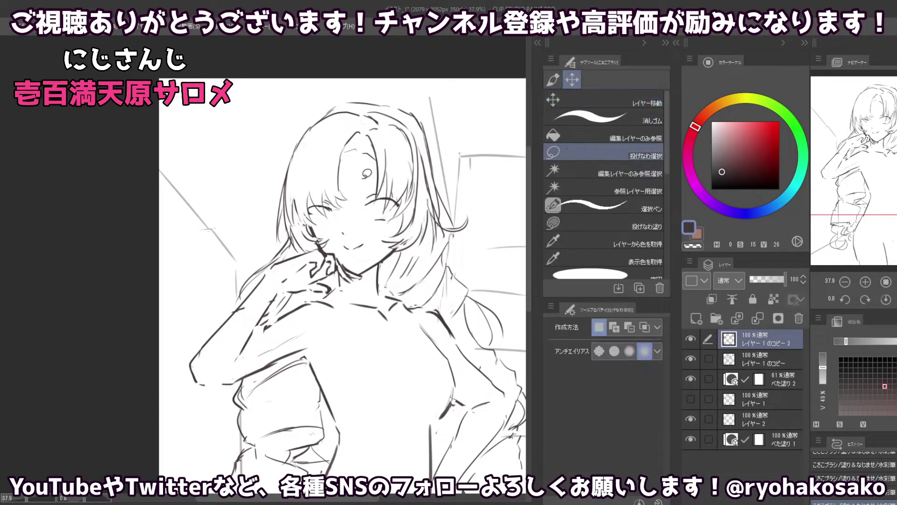
{"action": "left_click_drag", "start_coordinate": [376, 186], "coordinate": [393, 202]}
{"action": "key", "text": "v"}
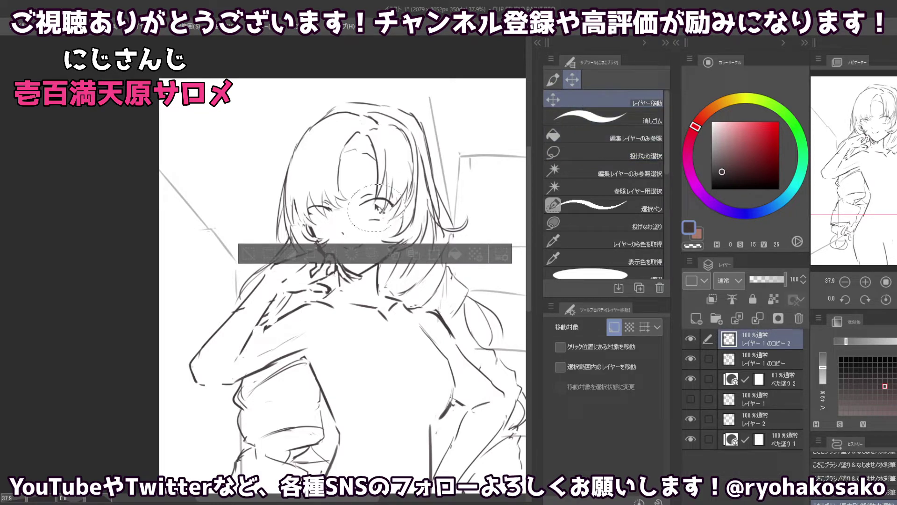
{"action": "key", "text": "ctrl+d"}
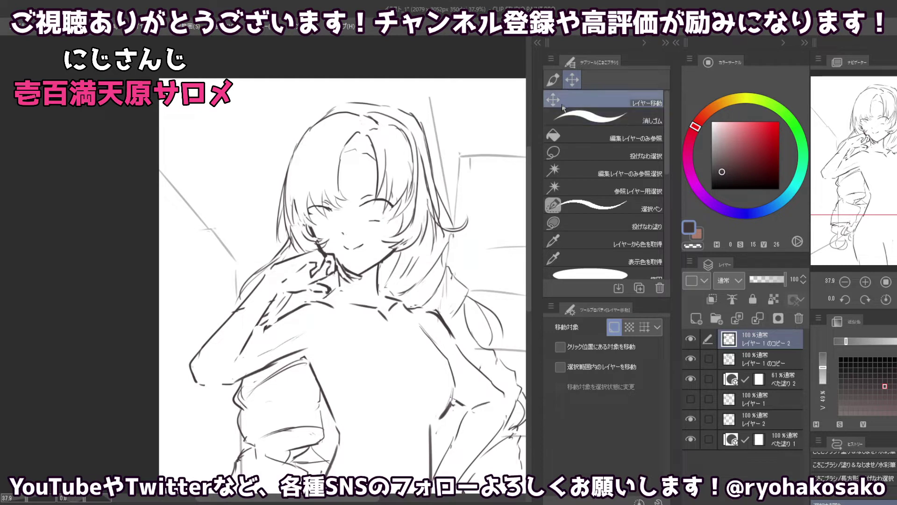
{"action": "left_click", "coordinate": [551, 149]}
{"action": "mouse_move", "coordinate": [334, 220]}
{"action": "left_mouse_down"}
{"action": "mouse_move", "coordinate": [345, 198]}
{"action": "mouse_move", "coordinate": [350, 211]}
{"action": "mouse_move", "coordinate": [335, 210]}
{"action": "left_mouse_up"}
{"action": "left_click", "coordinate": [570, 101]}
{"action": "key", "text": "ctrl+d"}
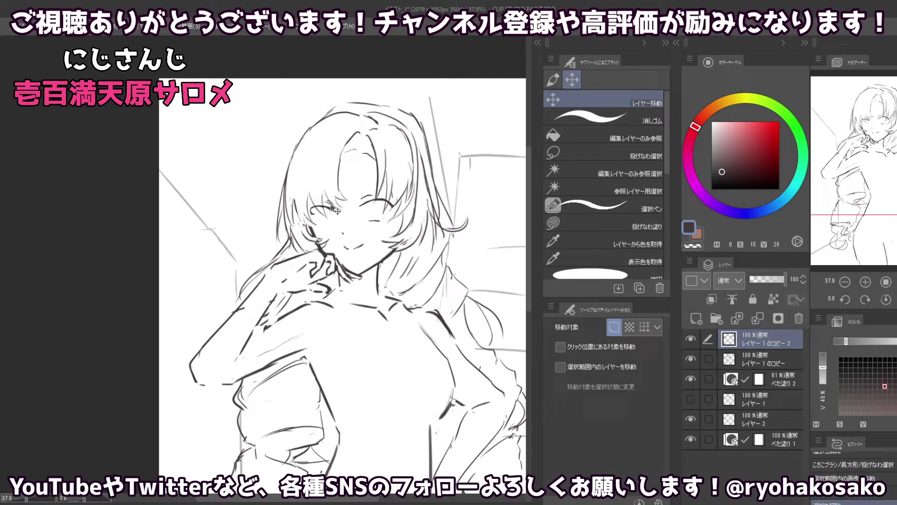
- Lasso both eyes together, move them slightly, and deselect
{"action": "left_click", "coordinate": [603, 152]}
{"action": "left_click_drag", "start_coordinate": [379, 192], "coordinate": [374, 192]}
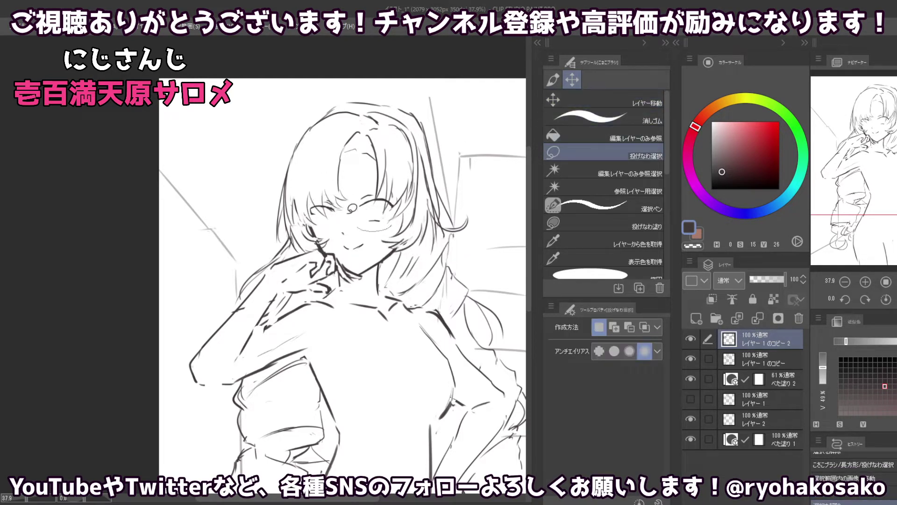
{"action": "left_click", "coordinate": [550, 102]}
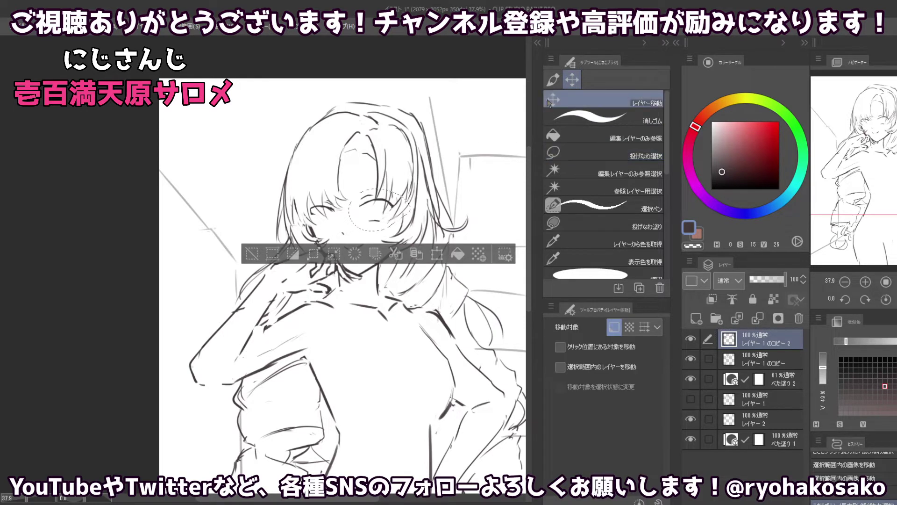
{"action": "key", "text": "ctrl+d"}
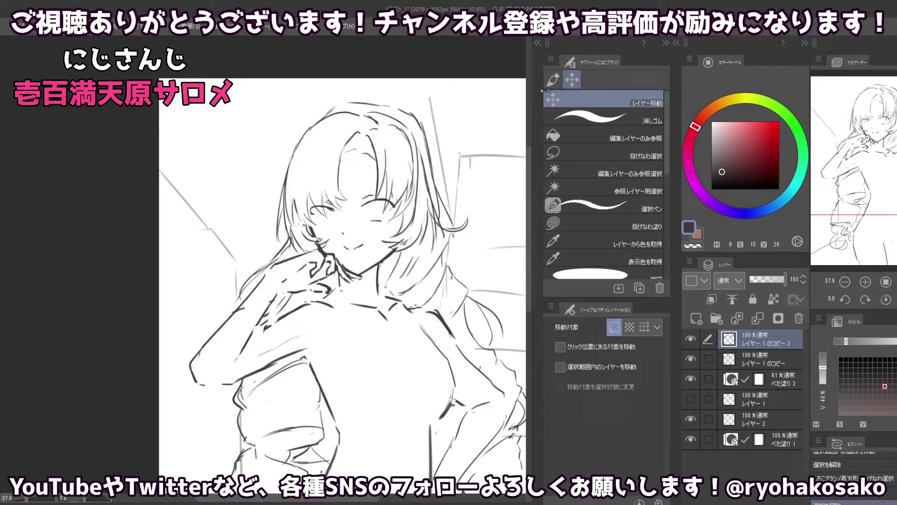
- Return to the pen and try a touch-up near the left eye, then undo it
{"action": "key", "text": "p"}
{"action": "key", "text": "c"}
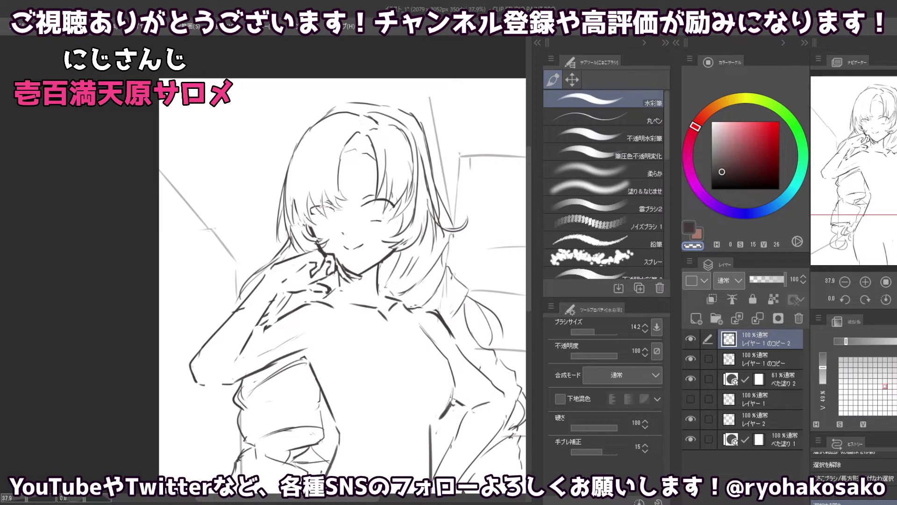
{"action": "key", "text": "c"}
{"action": "mouse_move", "coordinate": [311, 205]}
{"action": "left_mouse_down"}
{"action": "mouse_move", "coordinate": [335, 207]}
{"action": "mouse_move", "coordinate": [306, 212]}
{"action": "mouse_move", "coordinate": [385, 201]}
{"action": "left_mouse_up"}
{"action": "key", "text": "ctrl+z"}
{"action": "key", "text": "ctrl+z"}
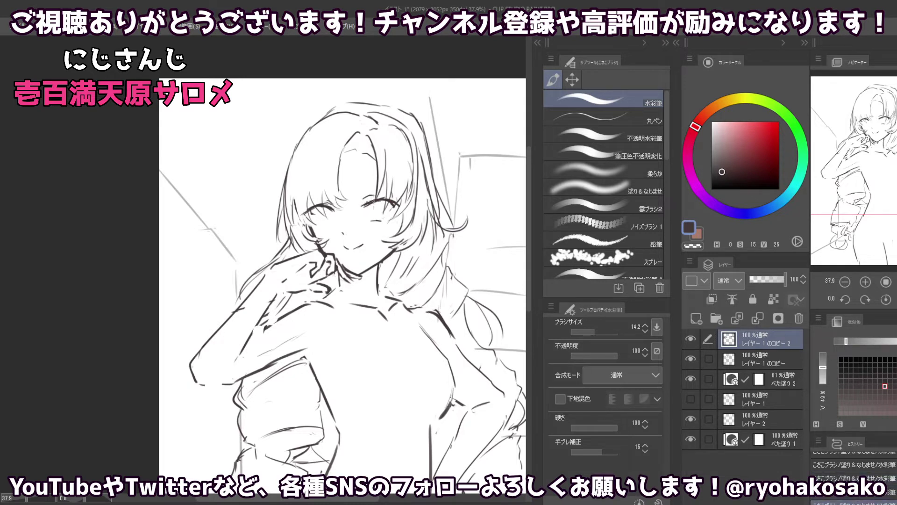
- Thicken the right eye's upper lash and add iris strokes inside both eyes
{"action": "left_click_drag", "start_coordinate": [396, 202], "coordinate": [381, 199]}
{"action": "left_click_drag", "start_coordinate": [333, 225], "coordinate": [329, 226]}
{"action": "mouse_move", "coordinate": [378, 208]}
{"action": "left_mouse_down"}
{"action": "mouse_move", "coordinate": [384, 215]}
{"action": "mouse_move", "coordinate": [379, 207]}
{"action": "mouse_move", "coordinate": [390, 199]}
{"action": "mouse_move", "coordinate": [379, 227]}
{"action": "left_mouse_up"}
{"action": "key", "text": "ctrl+z"}
{"action": "mouse_move", "coordinate": [320, 206]}
{"action": "left_mouse_down"}
{"action": "mouse_move", "coordinate": [313, 214]}
{"action": "mouse_move", "coordinate": [322, 211]}
{"action": "mouse_move", "coordinate": [329, 226]}
{"action": "mouse_move", "coordinate": [317, 230]}
{"action": "mouse_move", "coordinate": [333, 216]}
{"action": "left_mouse_up"}
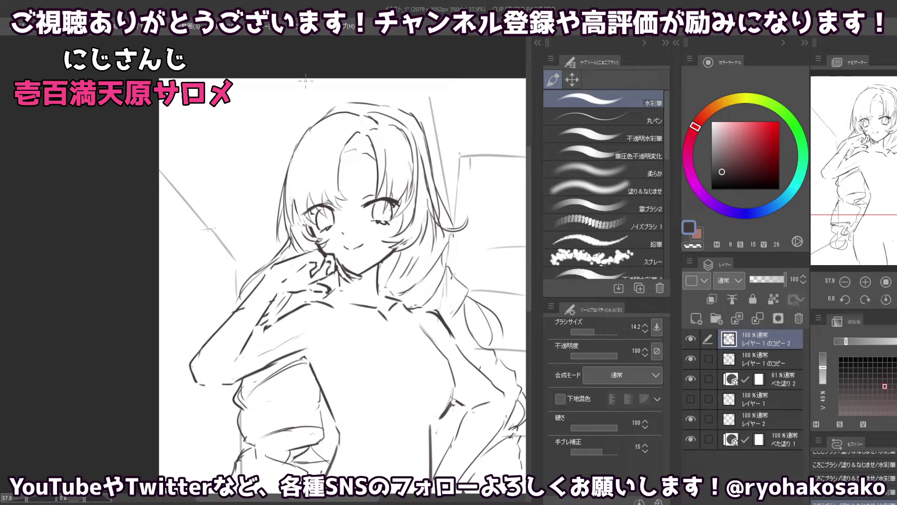
- Reduce the pen size to 13.5 for fine eye detail
{"action": "scroll", "coordinate": [360, 181], "scroll_direction": "up", "scroll_amount": 1}
{"action": "scroll", "coordinate": [333, 229], "scroll_direction": "down", "scroll_amount": 2}
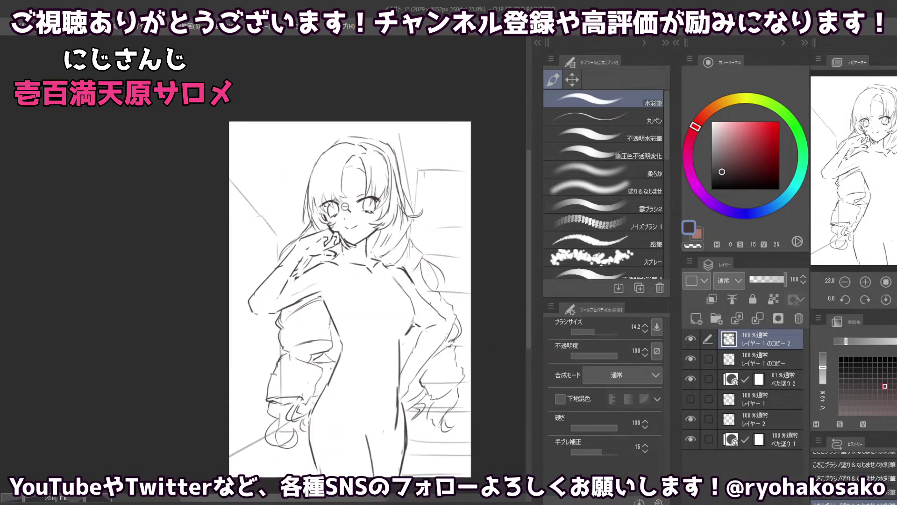
{"action": "scroll", "coordinate": [334, 229], "scroll_direction": "up", "scroll_amount": 1}
{"action": "left_click_drag", "start_coordinate": [333, 229], "coordinate": [338, 219]}
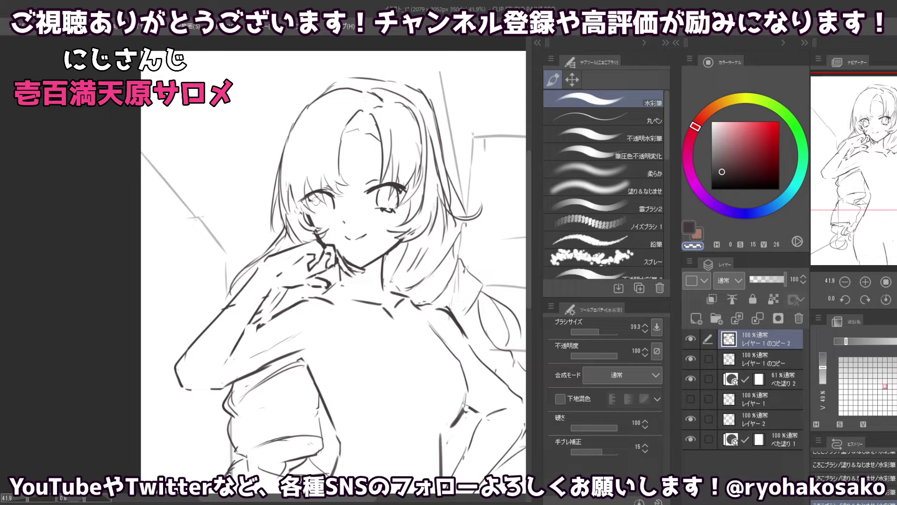
{"action": "left_click_drag", "start_coordinate": [317, 205], "coordinate": [318, 203]}
{"action": "key", "text": "c"}
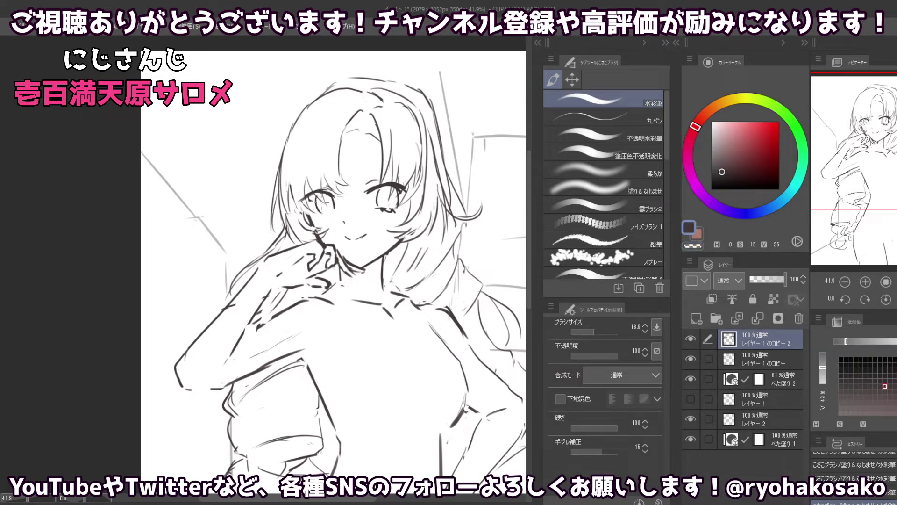
- Set the レイヤー 1 のコピー layer to 47% opacity and return to the top layer
{"action": "left_click", "coordinate": [766, 359]}
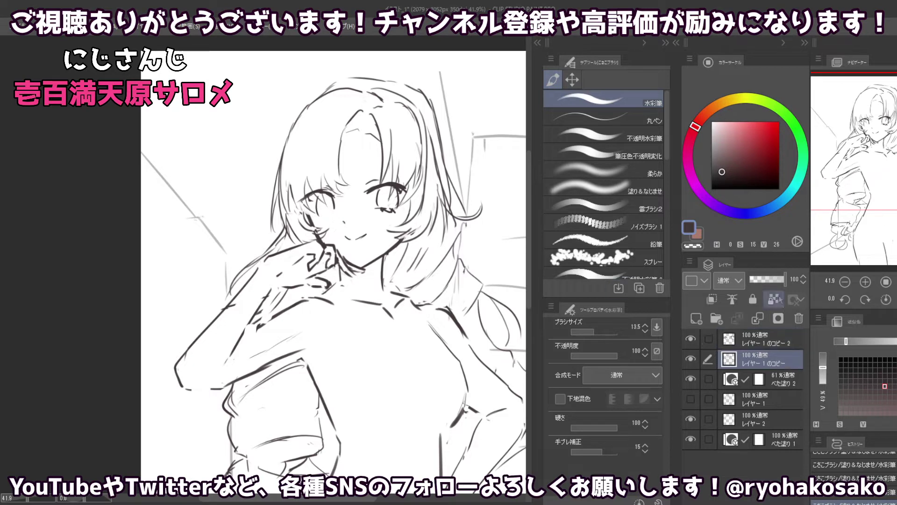
{"action": "left_click_drag", "start_coordinate": [784, 279], "coordinate": [766, 279]}
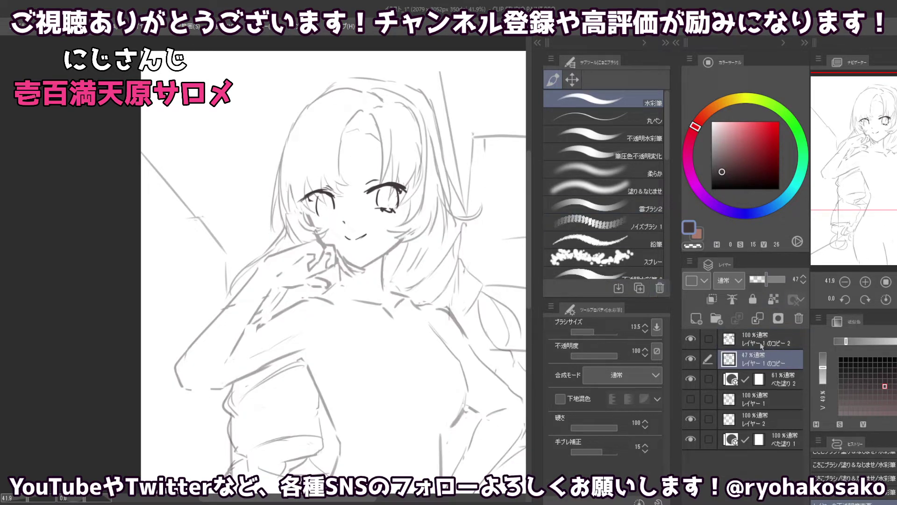
{"action": "key", "text": "alt+bracketright"}
- Redraw the small marks beside the left eye and the right eye's line marks
{"action": "key", "text": "c"}
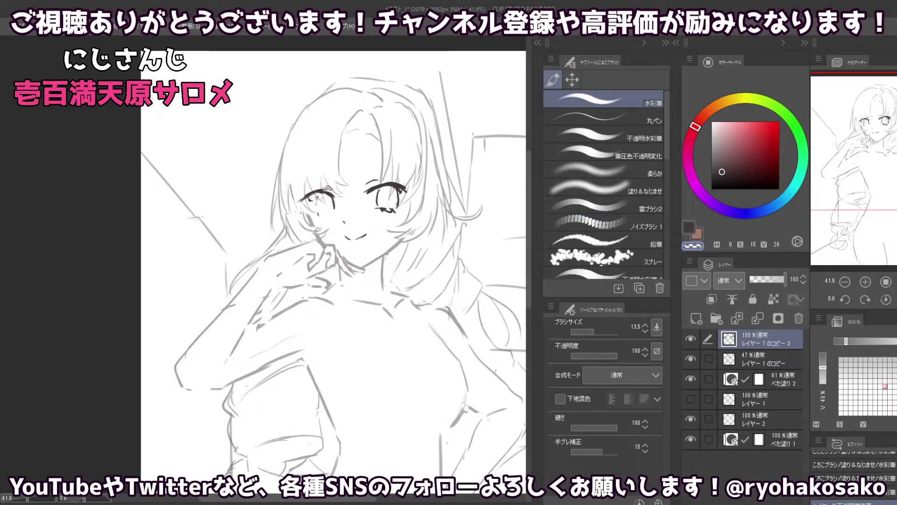
{"action": "key", "text": "c"}
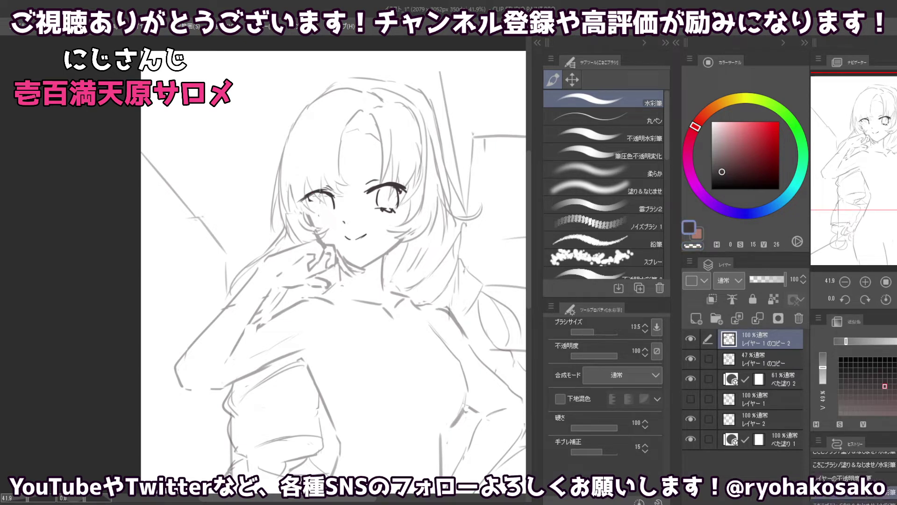
{"action": "left_click_drag", "start_coordinate": [316, 197], "coordinate": [319, 209]}
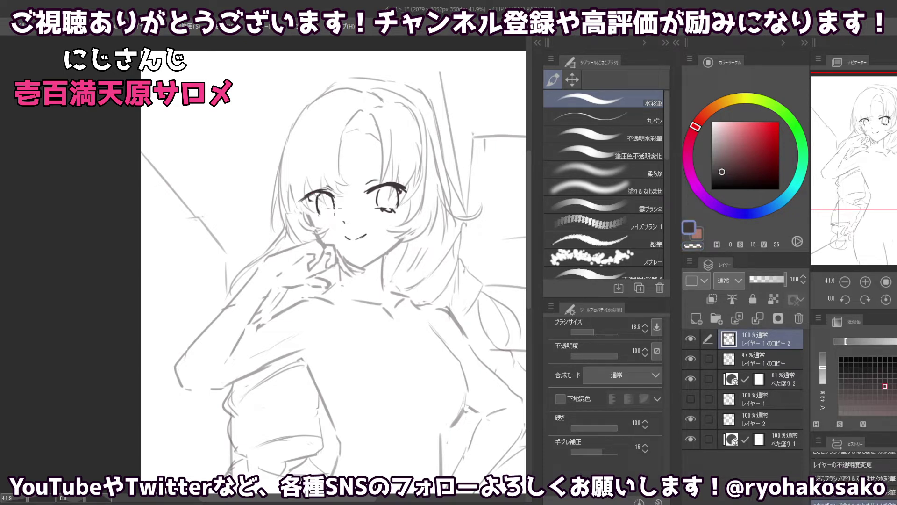
{"action": "key", "text": "c"}
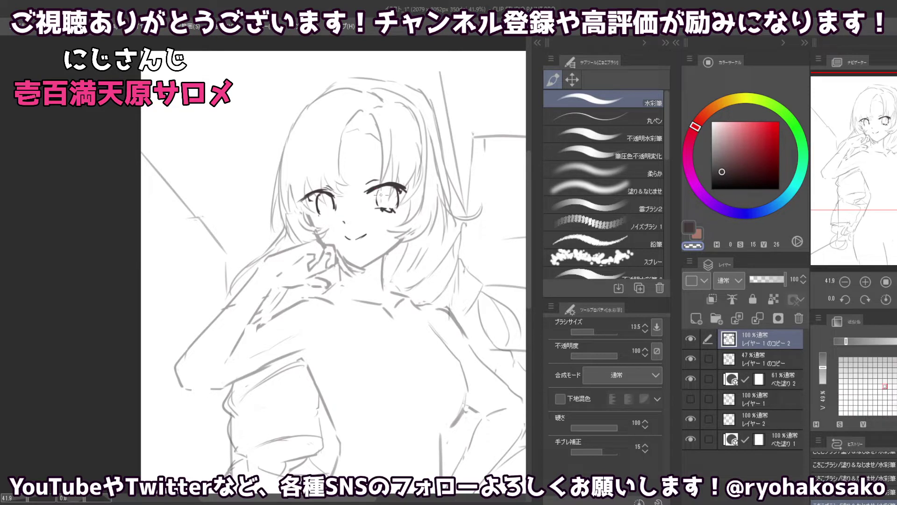
{"action": "key", "text": "c"}
{"action": "mouse_move", "coordinate": [378, 187]}
{"action": "left_mouse_down"}
{"action": "mouse_move", "coordinate": [383, 207]}
{"action": "mouse_move", "coordinate": [381, 189]}
{"action": "mouse_move", "coordinate": [398, 201]}
{"action": "left_mouse_up"}
- Darken the left eye's lower lid and corner, and stroke the right eye's lower lid
{"action": "scroll", "coordinate": [386, 177], "scroll_direction": "down", "scroll_amount": 5}
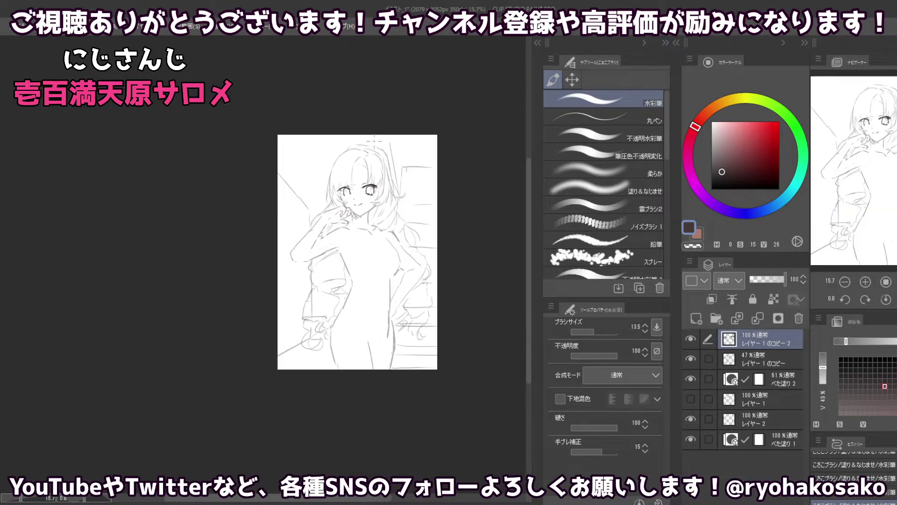
{"action": "scroll", "coordinate": [386, 177], "scroll_direction": "up", "scroll_amount": 2}
{"action": "scroll", "coordinate": [386, 177], "scroll_direction": "up", "scroll_amount": 4}
{"action": "key", "text": "c"}
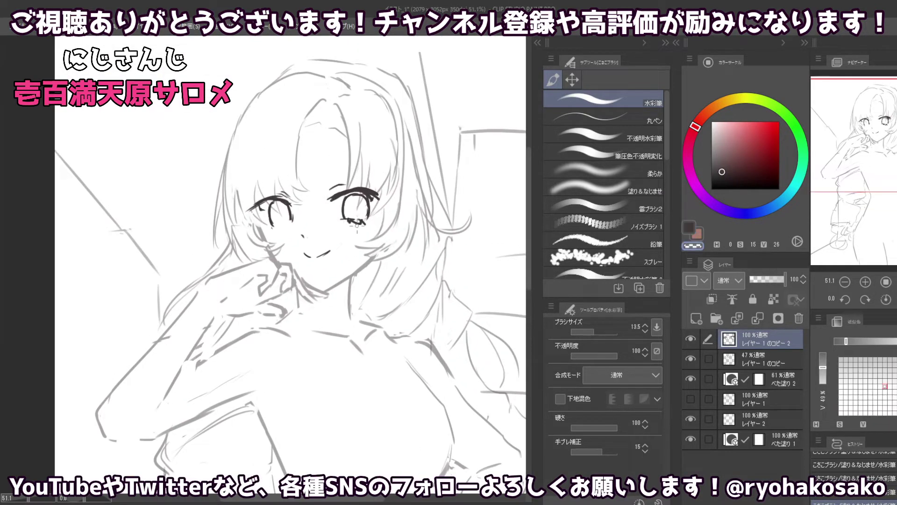
{"action": "key", "text": "c"}
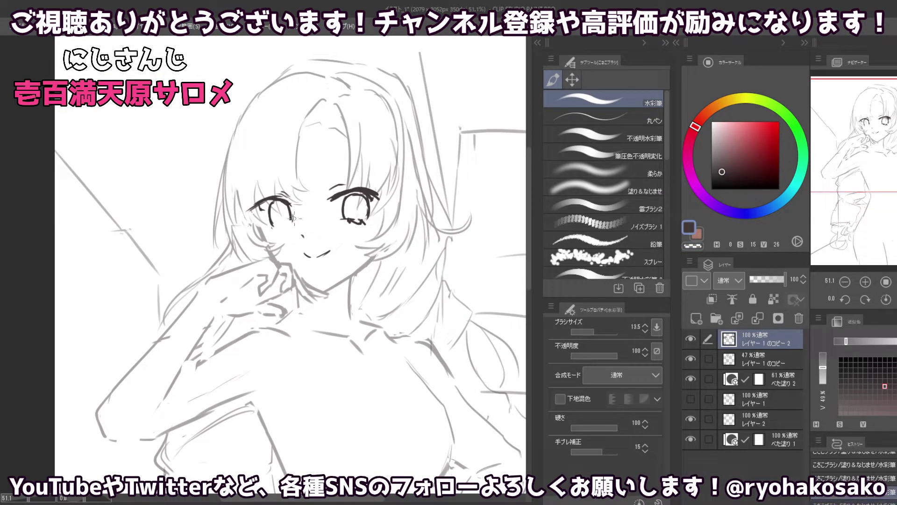
{"action": "mouse_move", "coordinate": [299, 216]}
{"action": "left_mouse_down"}
{"action": "mouse_move", "coordinate": [270, 225]}
{"action": "mouse_move", "coordinate": [298, 227]}
{"action": "mouse_move", "coordinate": [274, 228]}
{"action": "left_mouse_up"}
{"action": "key", "text": "ctrl+z"}
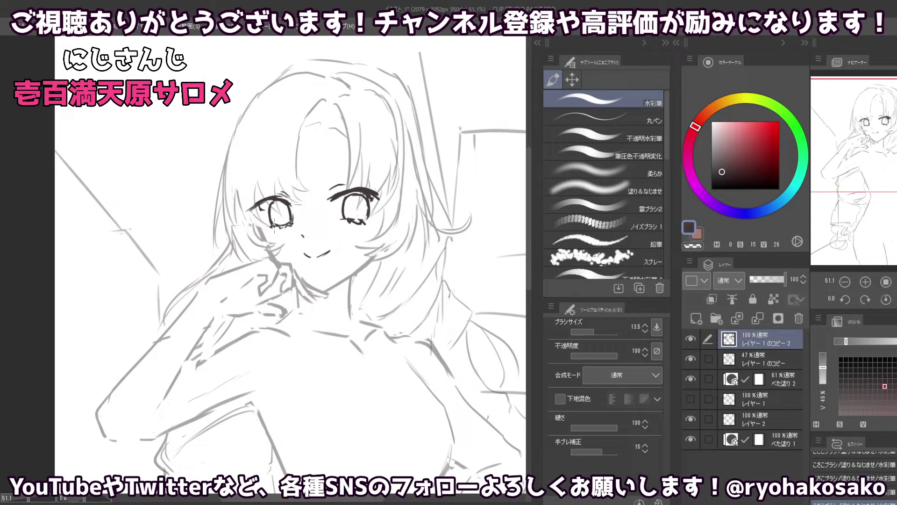
{"action": "mouse_move", "coordinate": [363, 214]}
{"action": "left_mouse_down"}
{"action": "mouse_move", "coordinate": [351, 223]}
{"action": "mouse_move", "coordinate": [366, 224]}
{"action": "mouse_move", "coordinate": [345, 222]}
{"action": "left_mouse_up"}
- Thicken the left eye's lower lashes and erase stray bits at its outer corner
{"action": "key", "text": "c"}
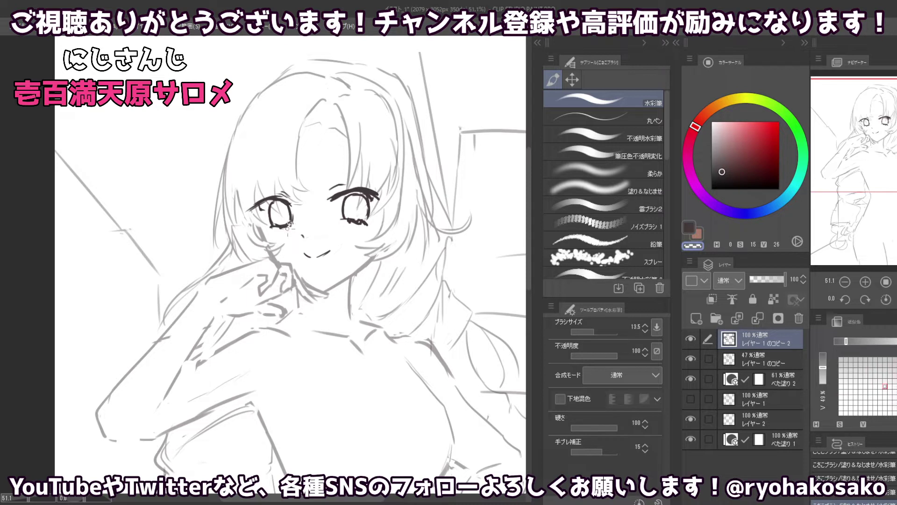
{"action": "key", "text": "c"}
{"action": "mouse_move", "coordinate": [290, 227]}
{"action": "left_mouse_down"}
{"action": "mouse_move", "coordinate": [271, 229]}
{"action": "mouse_move", "coordinate": [267, 220]}
{"action": "mouse_move", "coordinate": [270, 229]}
{"action": "left_mouse_up"}
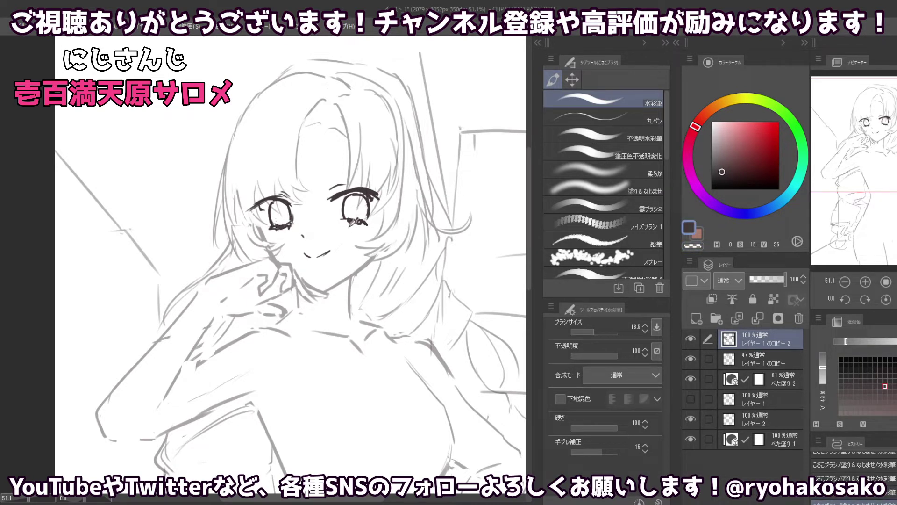
{"action": "key", "text": "c"}
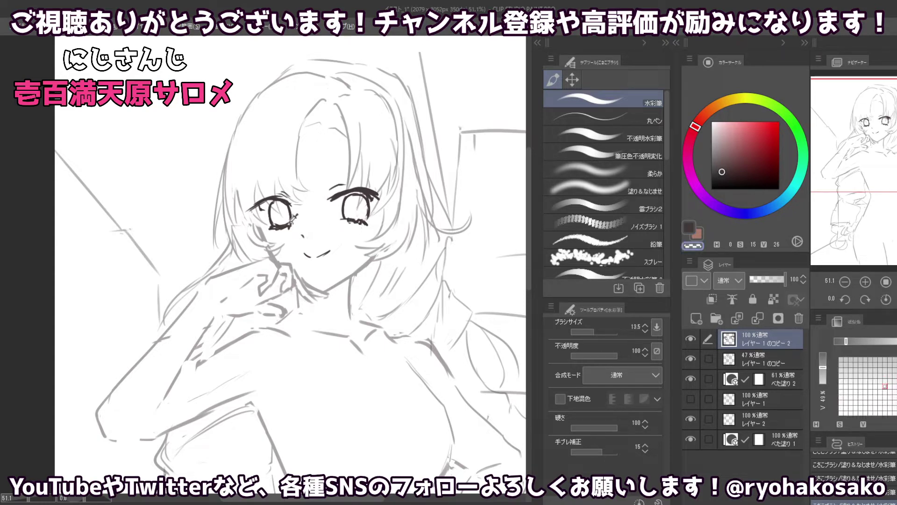
{"action": "left_click_drag", "start_coordinate": [289, 224], "coordinate": [276, 236]}
{"action": "scroll", "coordinate": [322, 167], "scroll_direction": "down", "scroll_amount": 2}
{"action": "scroll", "coordinate": [329, 186], "scroll_direction": "up", "scroll_amount": 3}
{"action": "key", "text": "c"}
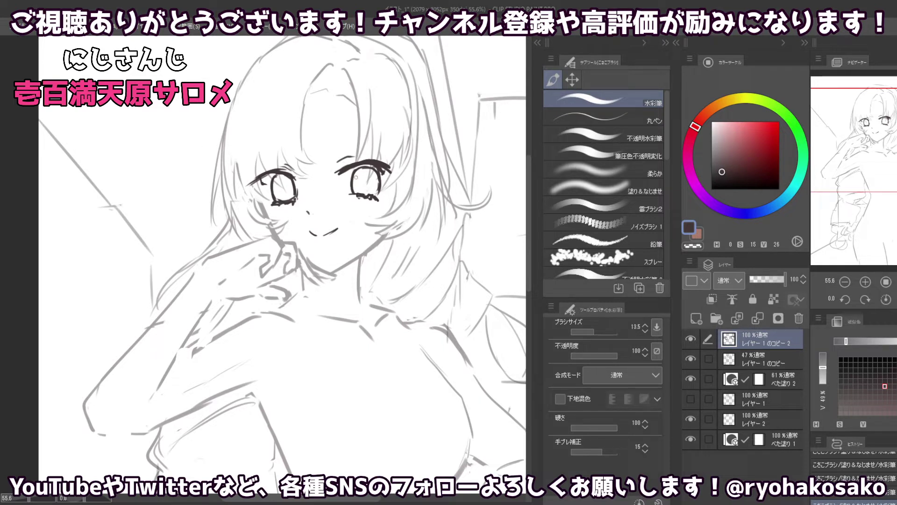
- Clean up the right eye's upper lid and darken the left eye's upper lid line
{"action": "key", "text": "c"}
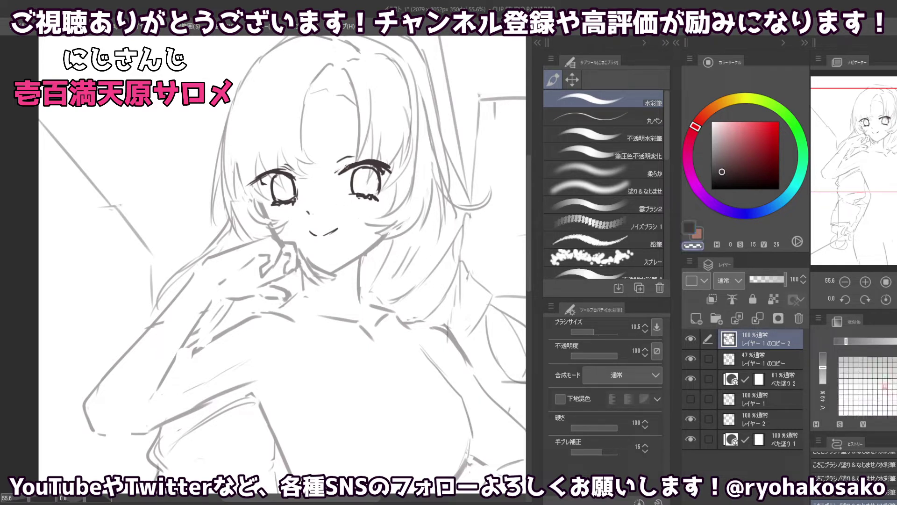
{"action": "key", "text": "c"}
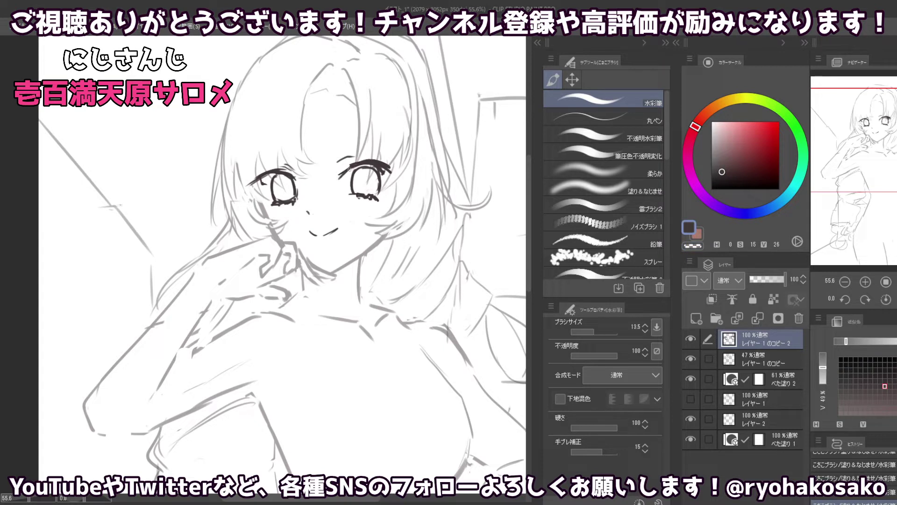
{"action": "left_click_drag", "start_coordinate": [340, 170], "coordinate": [357, 165]}
{"action": "left_click_drag", "start_coordinate": [363, 164], "coordinate": [355, 166]}
{"action": "left_click_drag", "start_coordinate": [286, 178], "coordinate": [273, 175]}
{"action": "scroll", "coordinate": [293, 172], "scroll_direction": "down", "scroll_amount": 1}
{"action": "scroll", "coordinate": [293, 172], "scroll_direction": "down", "scroll_amount": 2}
- Add a dark stroke at the left eye's outer corner
{"action": "scroll", "coordinate": [318, 126], "scroll_direction": "up", "scroll_amount": 1}
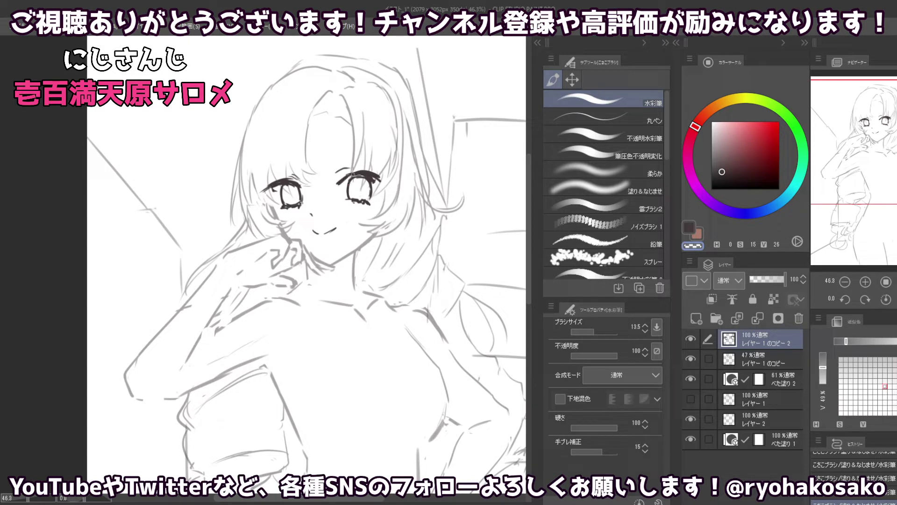
{"action": "key", "text": "c"}
{"action": "key", "text": "c"}
{"action": "key", "text": "c"}
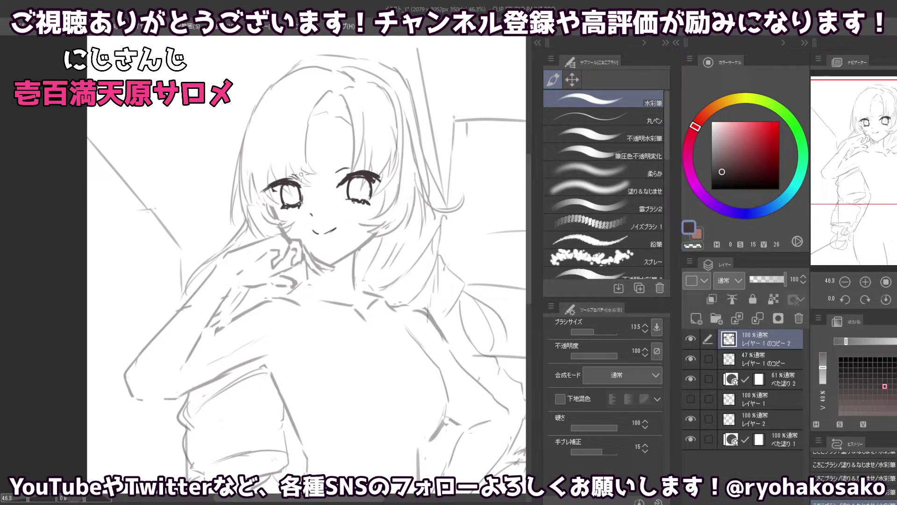
{"action": "key", "text": "c"}
{"action": "key", "text": "c"}
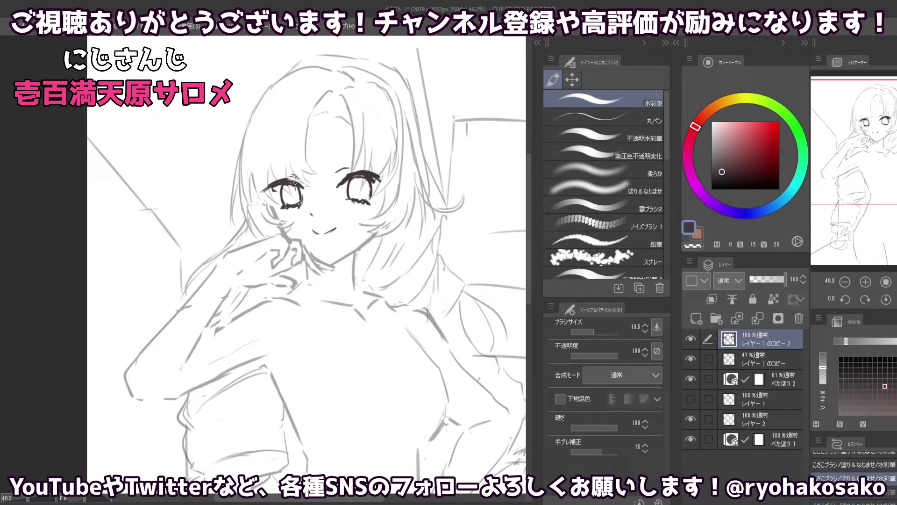
{"action": "key", "text": "c"}
{"action": "key", "text": "c"}
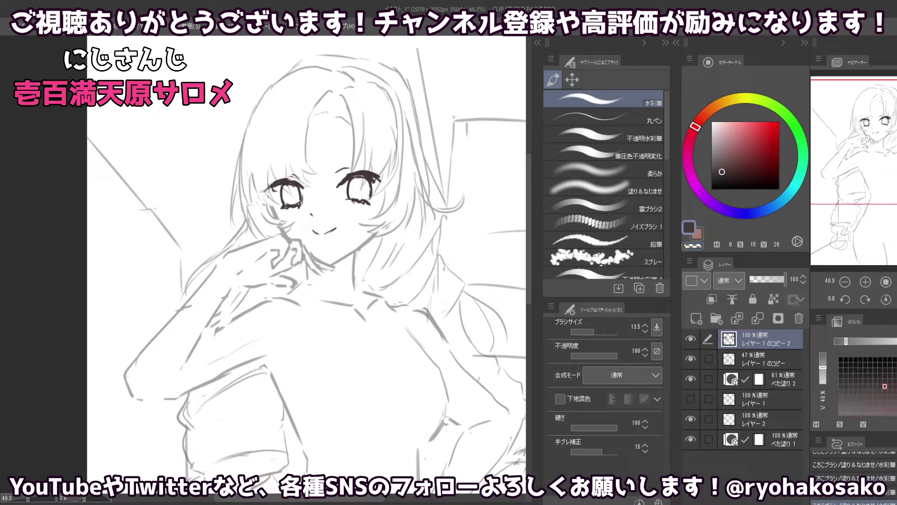
{"action": "mouse_move", "coordinate": [265, 191]}
{"action": "left_mouse_down"}
{"action": "mouse_move", "coordinate": [275, 185]}
{"action": "mouse_move", "coordinate": [276, 198]}
{"action": "mouse_move", "coordinate": [273, 188]}
{"action": "left_mouse_up"}
{"action": "key", "text": "c"}
{"action": "key", "text": "c"}
{"action": "key", "text": "c"}
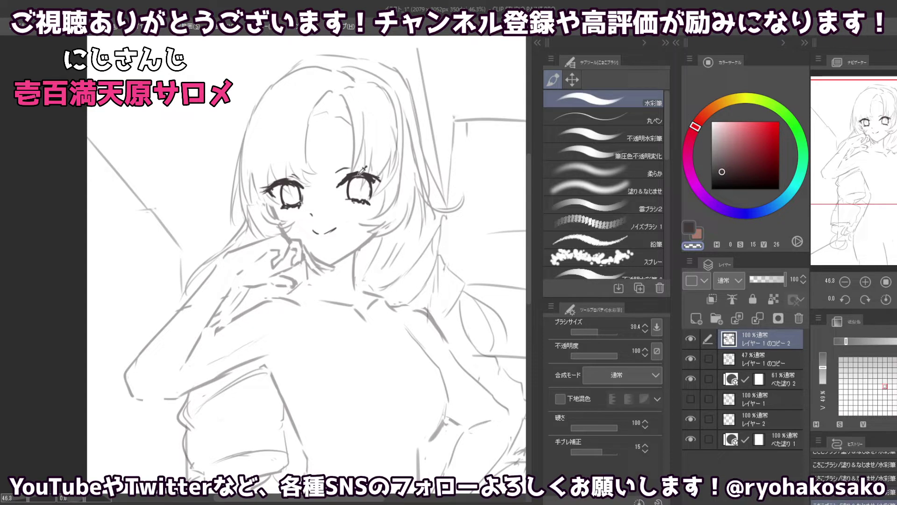
- Redraw a lash stroke on the right eye, undoing the attempt
{"action": "key", "text": "c"}
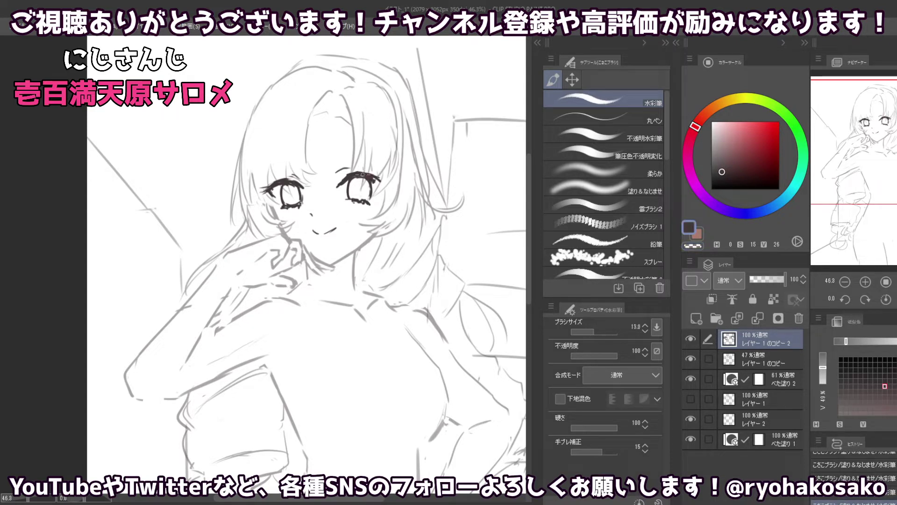
{"action": "key", "text": "c"}
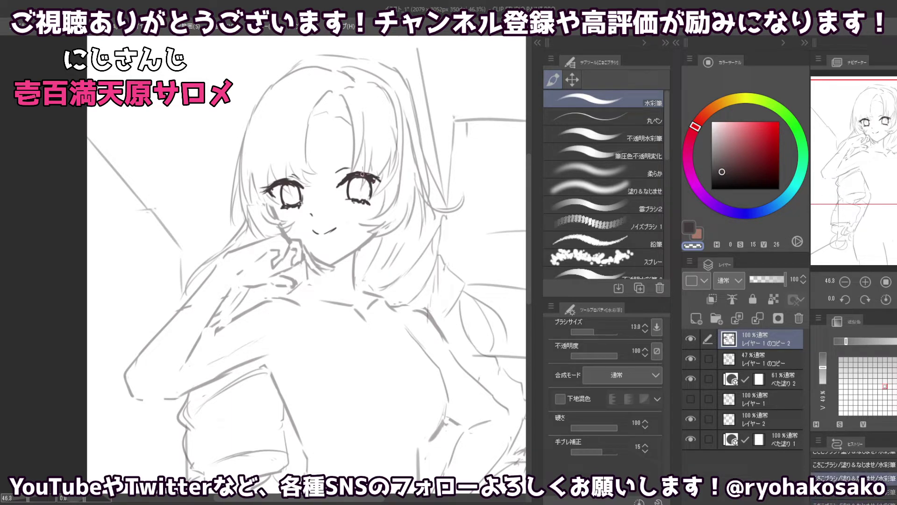
{"action": "key", "text": "c"}
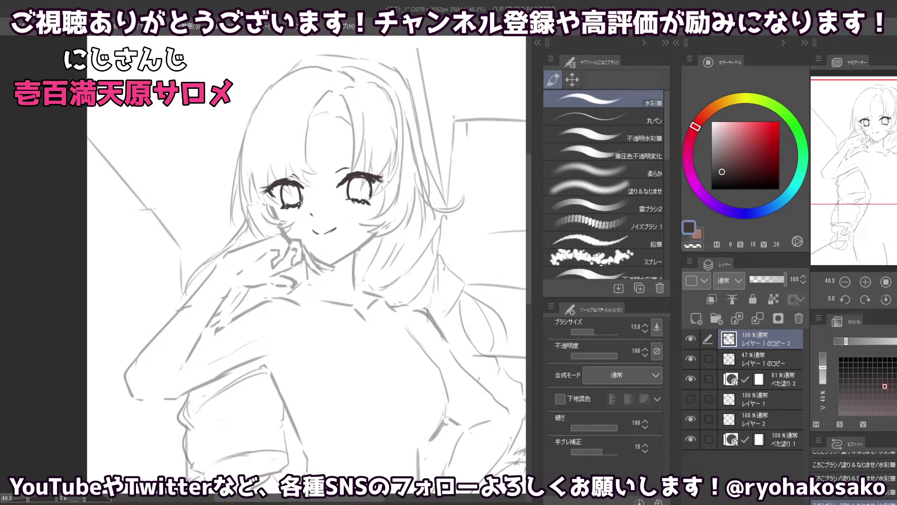
{"action": "mouse_move", "coordinate": [381, 180]}
{"action": "left_mouse_down"}
{"action": "mouse_move", "coordinate": [380, 188]}
{"action": "mouse_move", "coordinate": [369, 181]}
{"action": "left_mouse_up"}
{"action": "key", "text": "ctrl+z"}
- Fit the whole page in view, then lasso the right eye and nudge it slightly left
{"action": "key", "text": "c"}
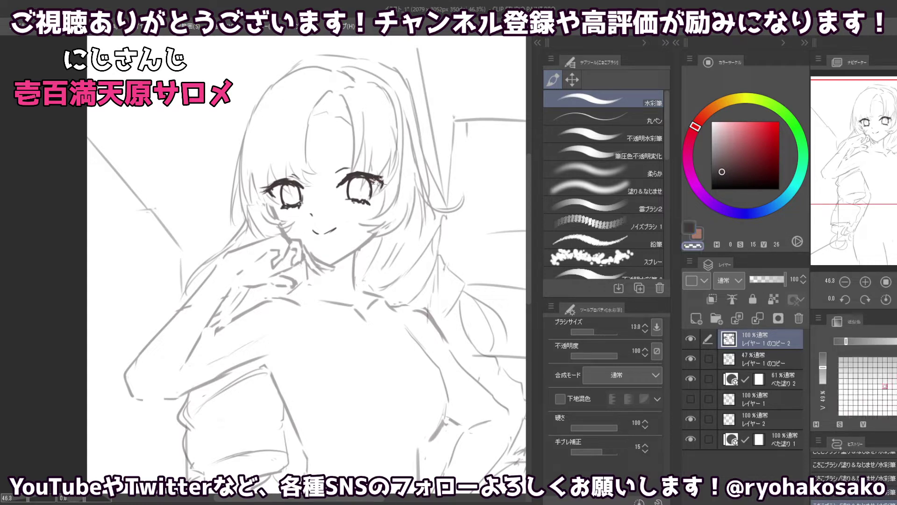
{"action": "key", "text": "c"}
{"action": "key", "text": "ctrl+0"}
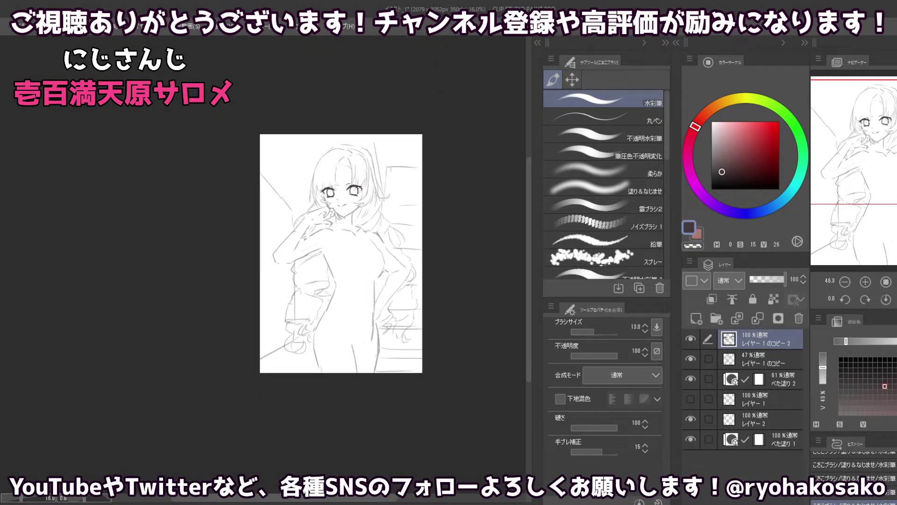
{"action": "scroll", "coordinate": [332, 107], "scroll_direction": "up", "scroll_amount": 3}
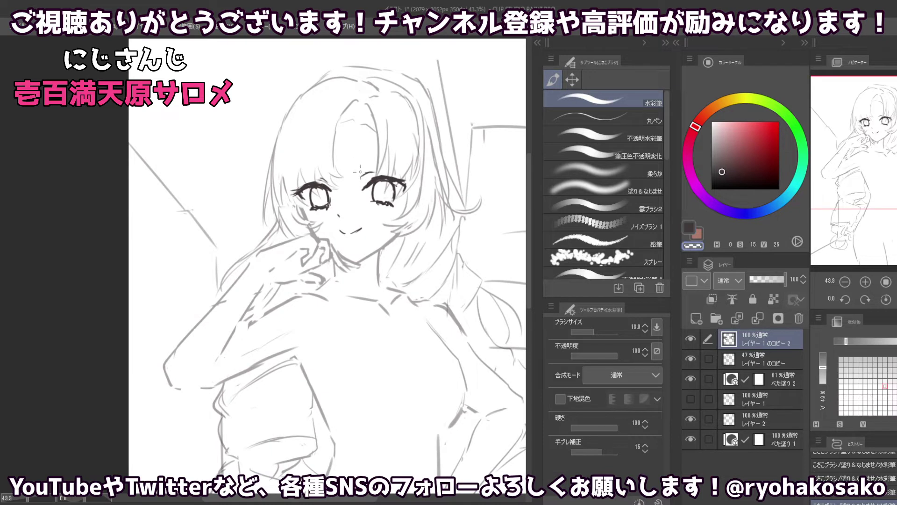
{"action": "key", "text": "m"}
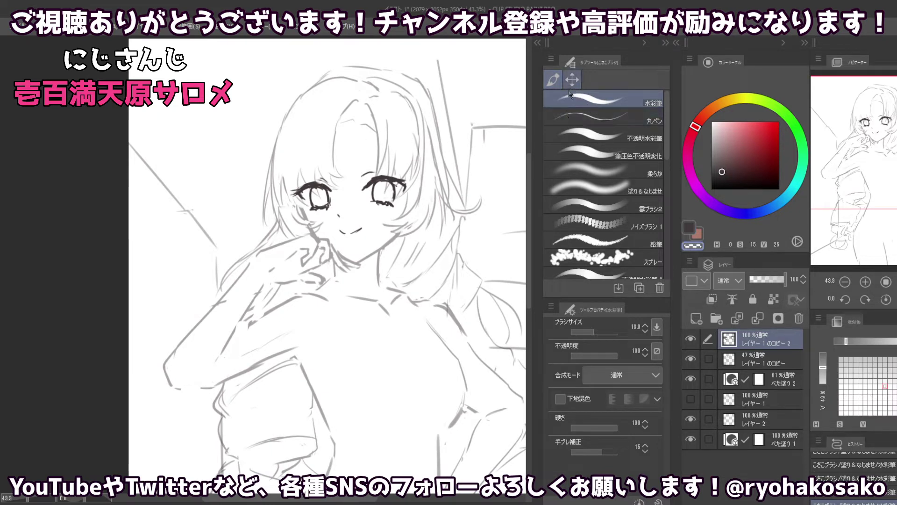
{"action": "left_click_drag", "start_coordinate": [406, 208], "coordinate": [418, 204]}
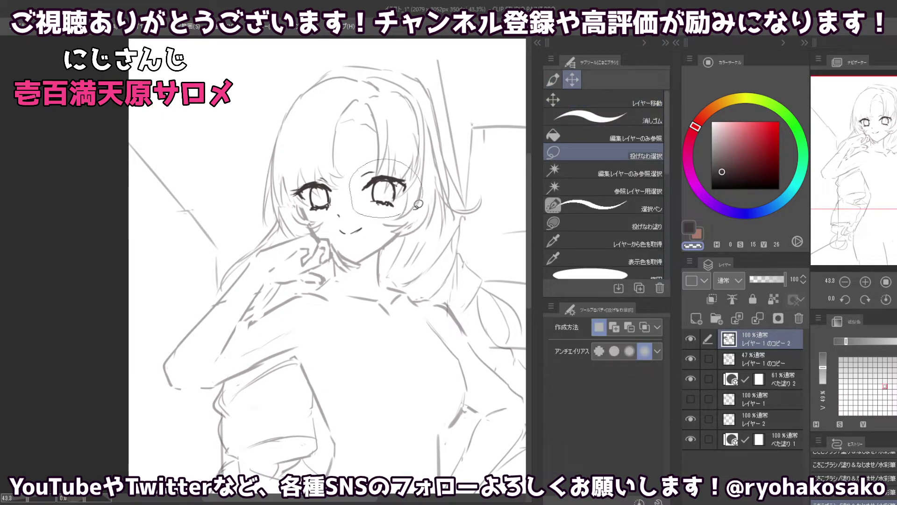
{"action": "left_click", "coordinate": [545, 100]}
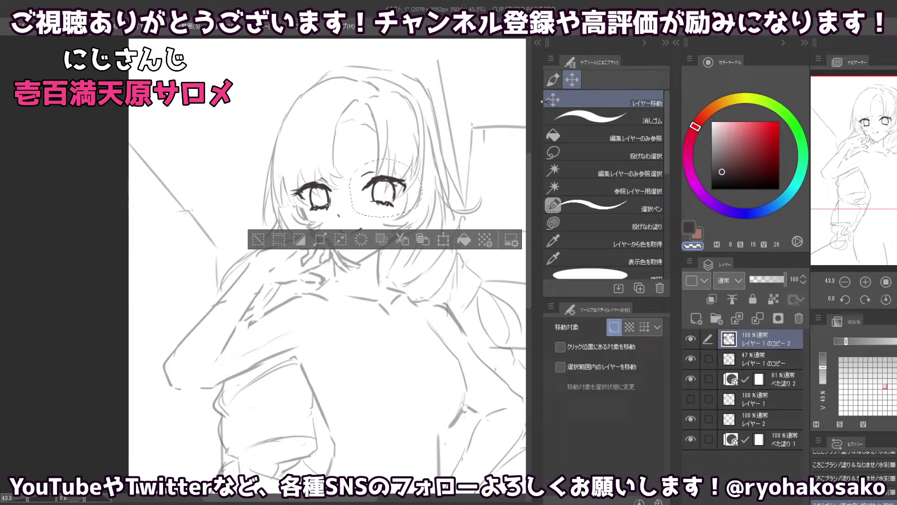
{"action": "left_click_drag", "start_coordinate": [380, 192], "coordinate": [379, 191]}
{"action": "key", "text": "ctrl+d"}
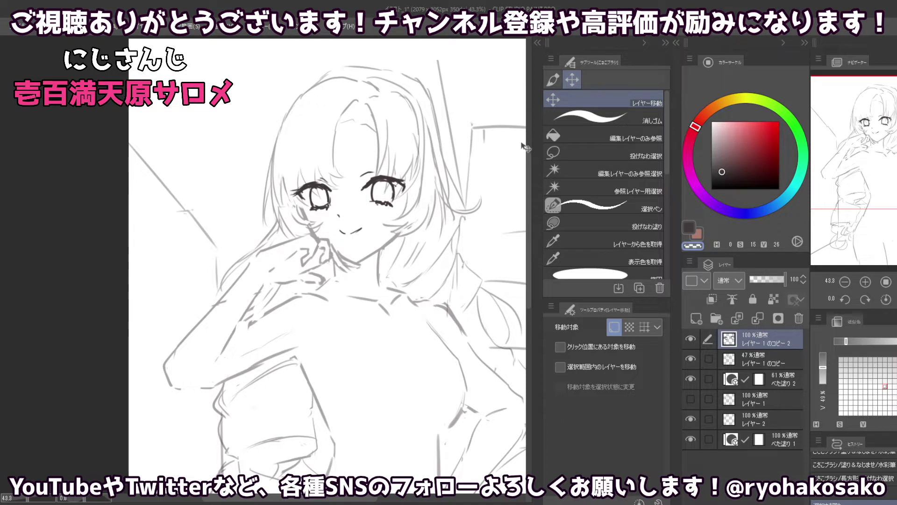
- Brush a curved bang line across the forehead and undo a stray scribble
{"action": "key", "text": "b"}
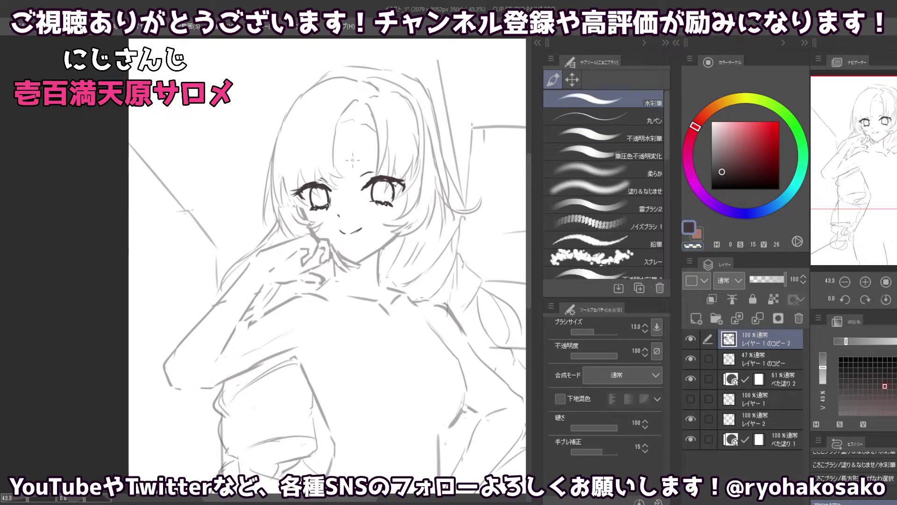
{"action": "left_click_drag", "start_coordinate": [360, 161], "coordinate": [397, 154]}
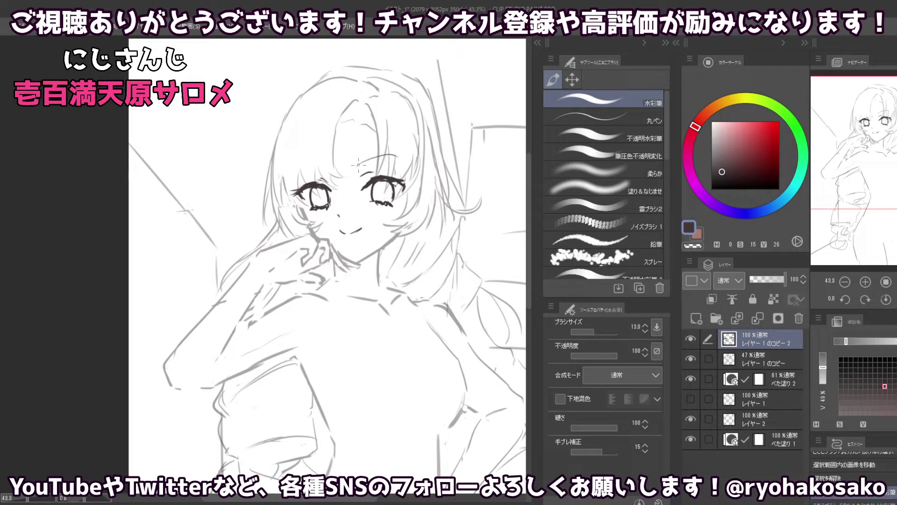
{"action": "left_click_drag", "start_coordinate": [356, 164], "coordinate": [398, 155]}
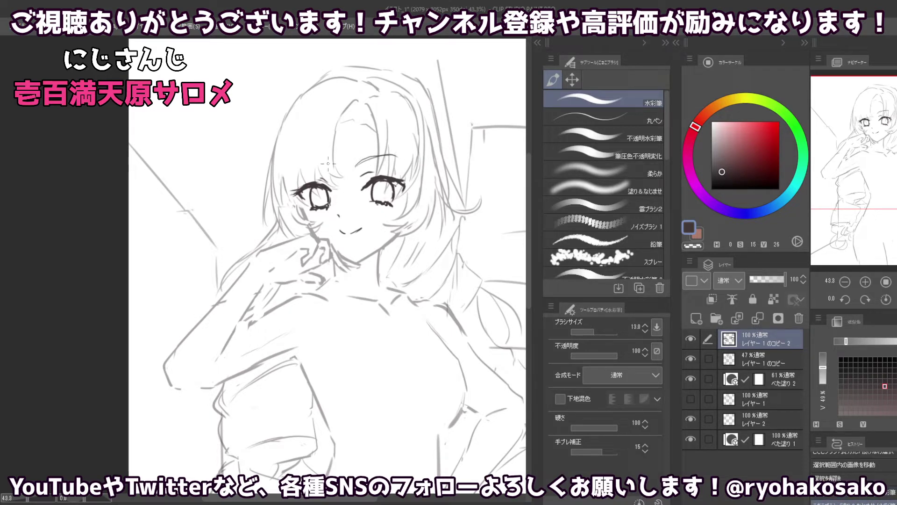
{"action": "left_click_drag", "start_coordinate": [327, 164], "coordinate": [324, 166]}
{"action": "key", "text": "ctrl+z"}
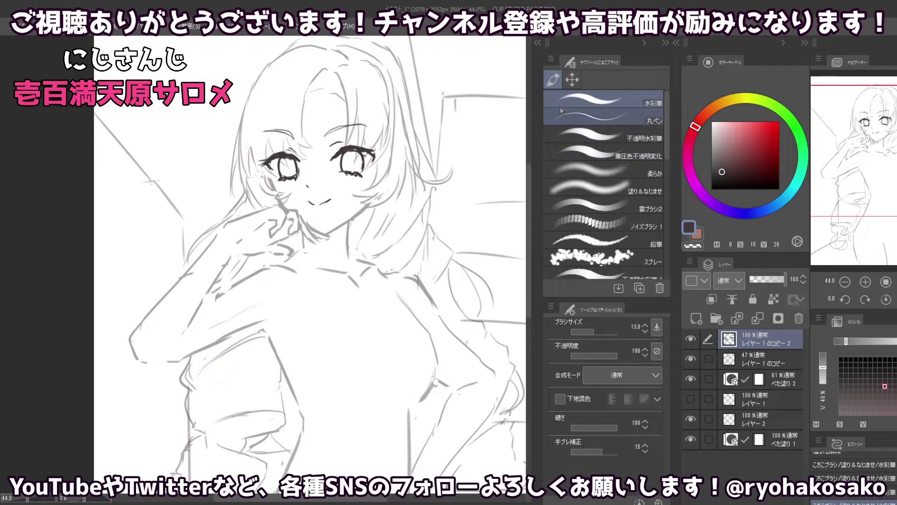
- Lasso the whole face, nudge it down two steps with the arrow key, and deselect
{"action": "left_click", "coordinate": [572, 79]}
{"action": "left_click", "coordinate": [603, 152]}
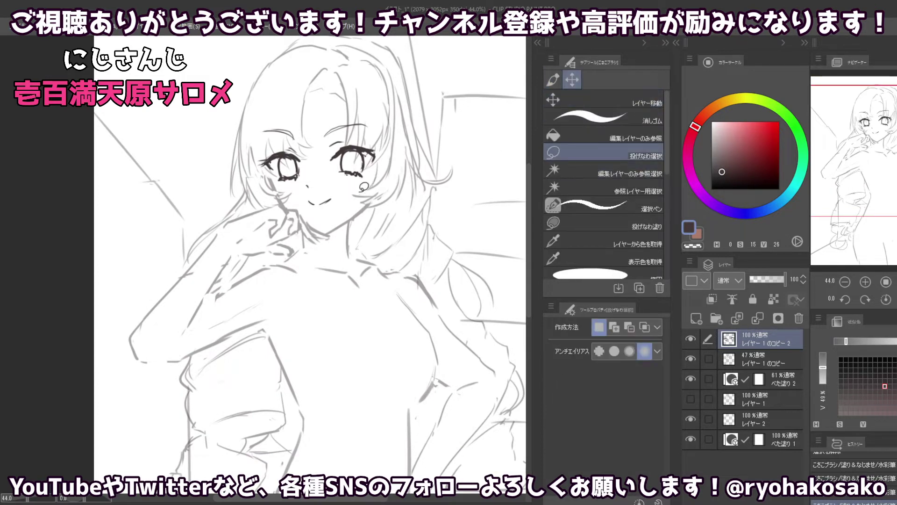
{"action": "left_click_drag", "start_coordinate": [362, 189], "coordinate": [369, 189]}
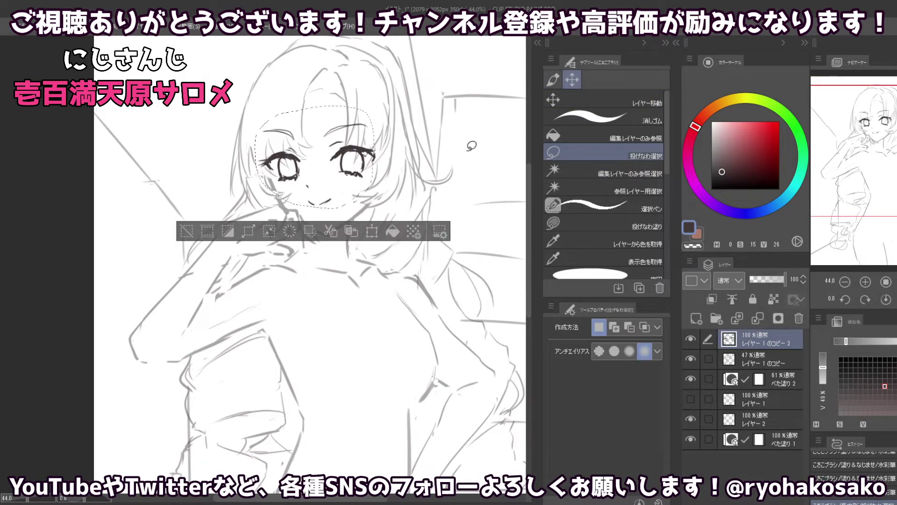
{"action": "left_click", "coordinate": [560, 108]}
{"action": "key", "text": "Down"}
{"action": "key", "text": "Down"}
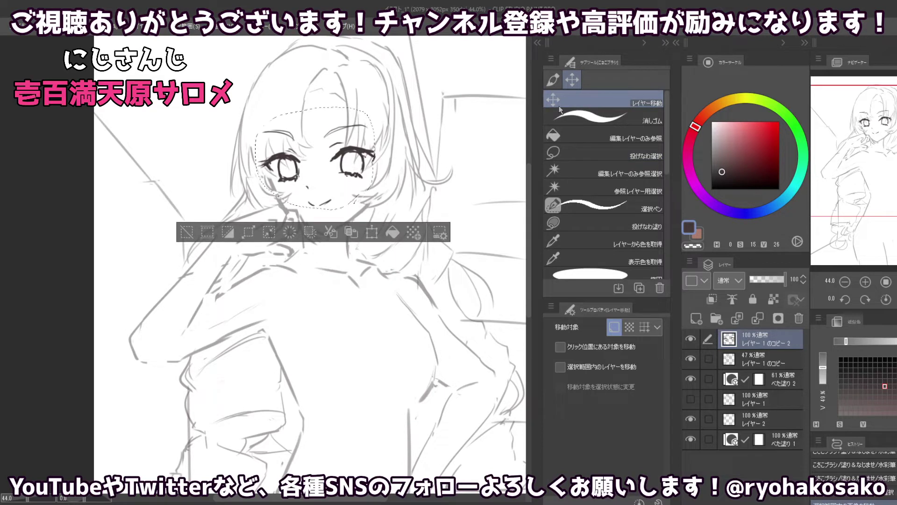
{"action": "key", "text": "Down"}
{"action": "key", "text": "Down"}
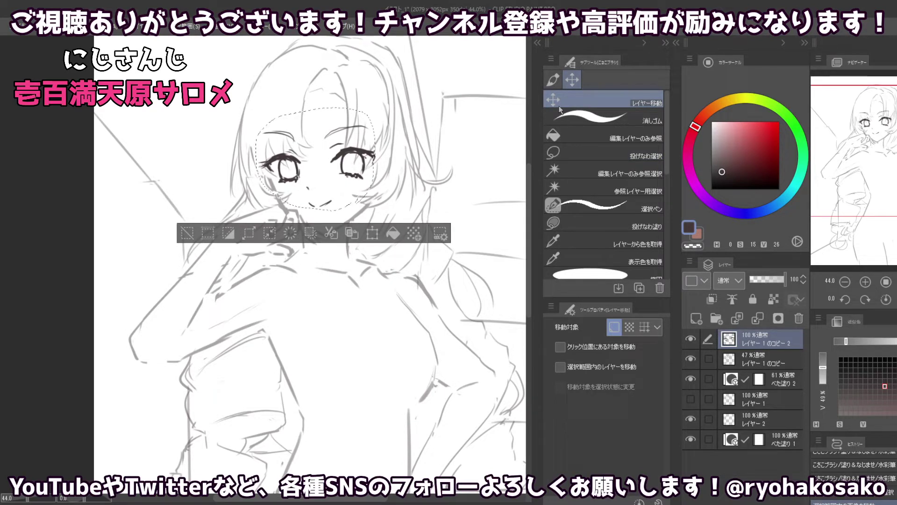
{"action": "key", "text": "ctrl+d"}
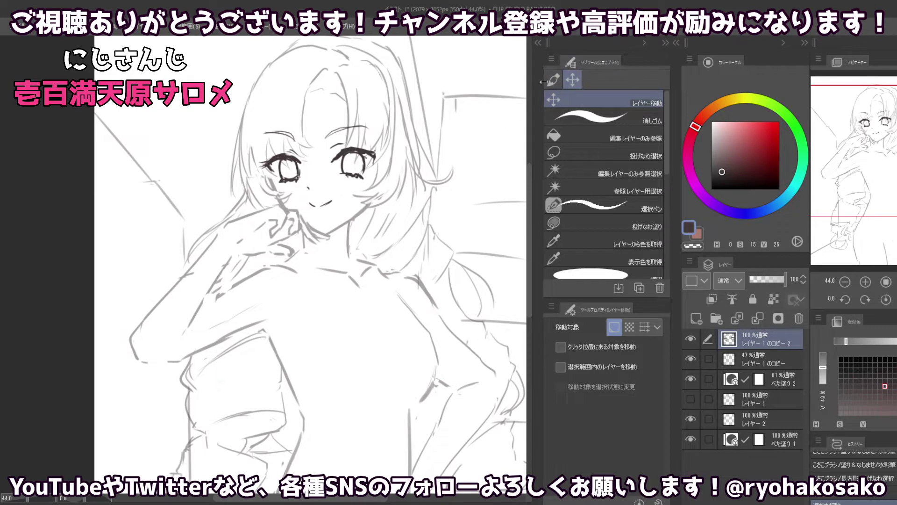
- Erase the extra eyebrow sketch lines using the transparent colour
{"action": "key", "text": "b"}
{"action": "key", "text": "c"}
{"action": "mouse_move", "coordinate": [355, 138]}
{"action": "left_mouse_down"}
{"action": "mouse_move", "coordinate": [338, 152]}
{"action": "mouse_move", "coordinate": [262, 163]}
{"action": "left_mouse_up"}
{"action": "key", "text": "c"}
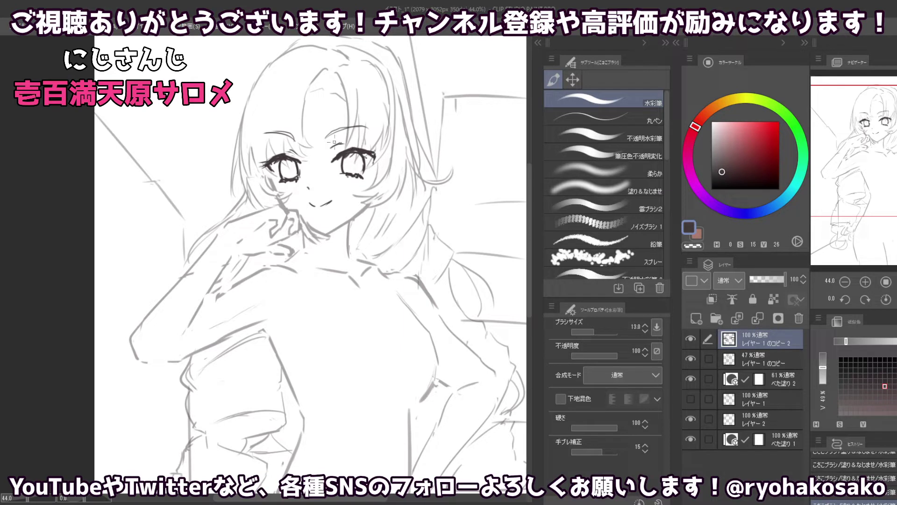
- Lighten the right eye's thick upper lashes, restoring its outer-edge stroke
{"action": "key", "text": "c"}
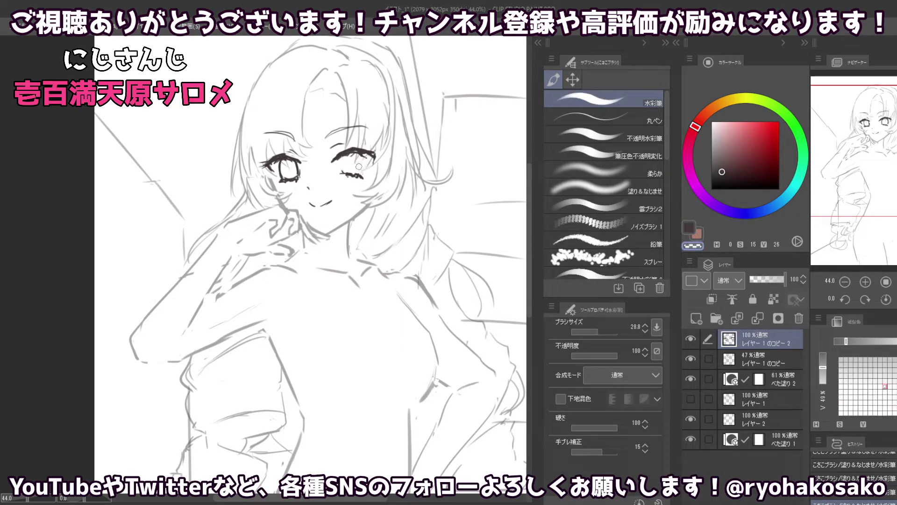
{"action": "key", "text": "c"}
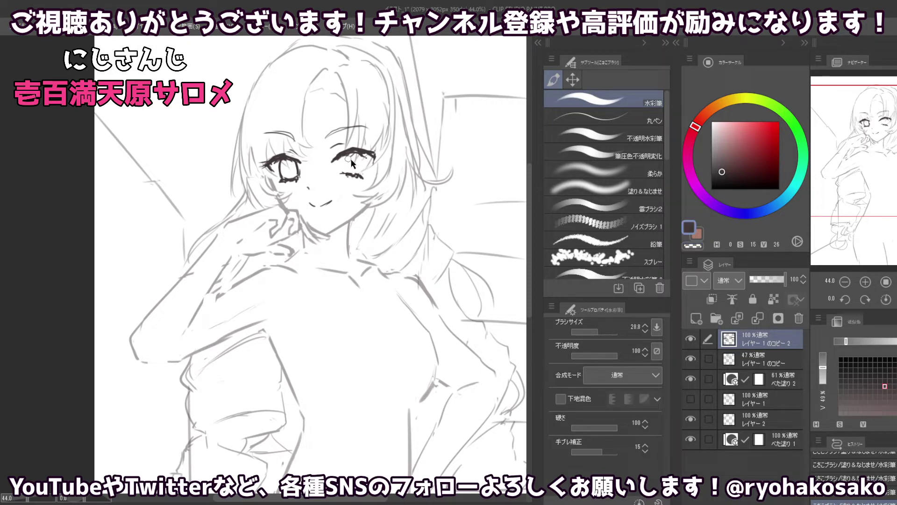
{"action": "key", "text": "c"}
{"action": "mouse_move", "coordinate": [339, 156]}
{"action": "left_mouse_down"}
{"action": "mouse_move", "coordinate": [371, 154]}
{"action": "mouse_move", "coordinate": [356, 178]}
{"action": "left_mouse_up"}
{"action": "key", "text": "c"}
{"action": "key", "text": "ctrl+z"}
{"action": "key", "text": "ctrl+z"}
{"action": "key", "text": "ctrl+z"}
- Zoom into the face and resize the brush from about 4 to about 10
{"action": "scroll", "coordinate": [338, 162], "scroll_direction": "down", "scroll_amount": 4}
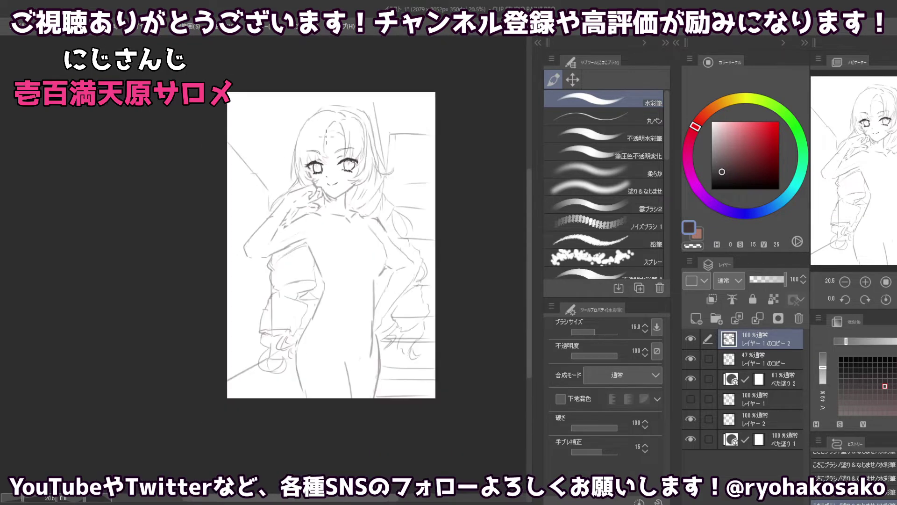
{"action": "scroll", "coordinate": [333, 180], "scroll_direction": "up", "scroll_amount": 2}
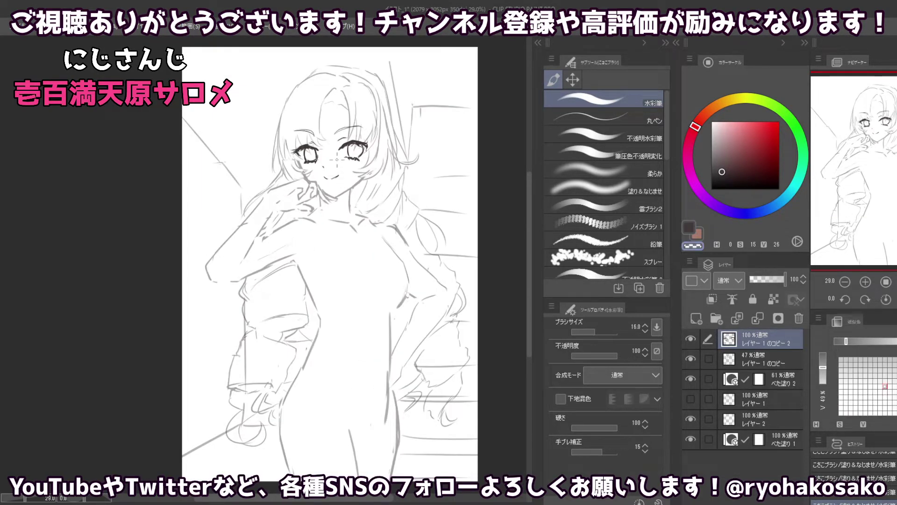
{"action": "scroll", "coordinate": [336, 155], "scroll_direction": "up", "scroll_amount": 3}
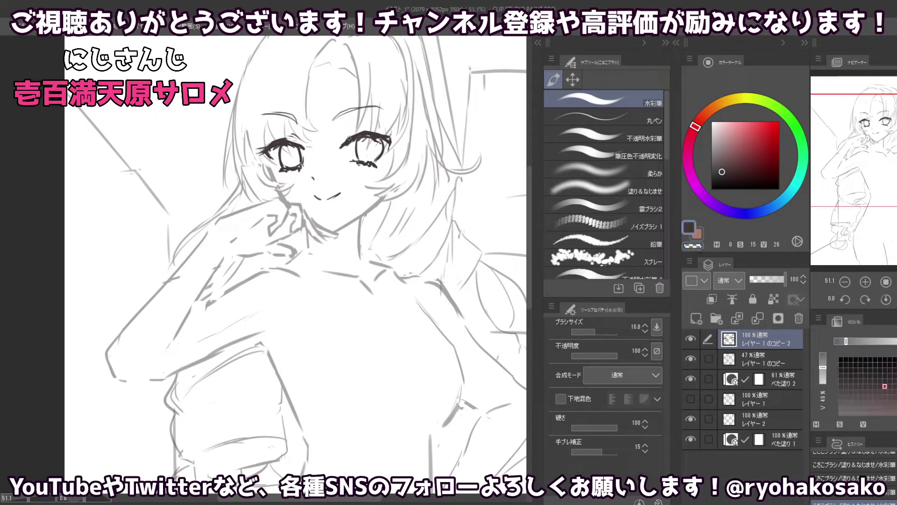
{"action": "left_click_drag", "start_coordinate": [335, 135], "coordinate": [340, 136]}
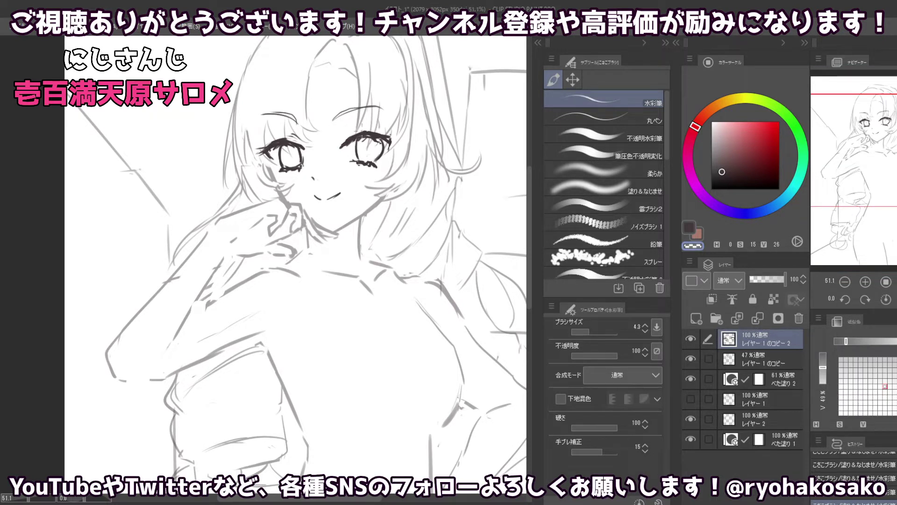
{"action": "key", "text": "c"}
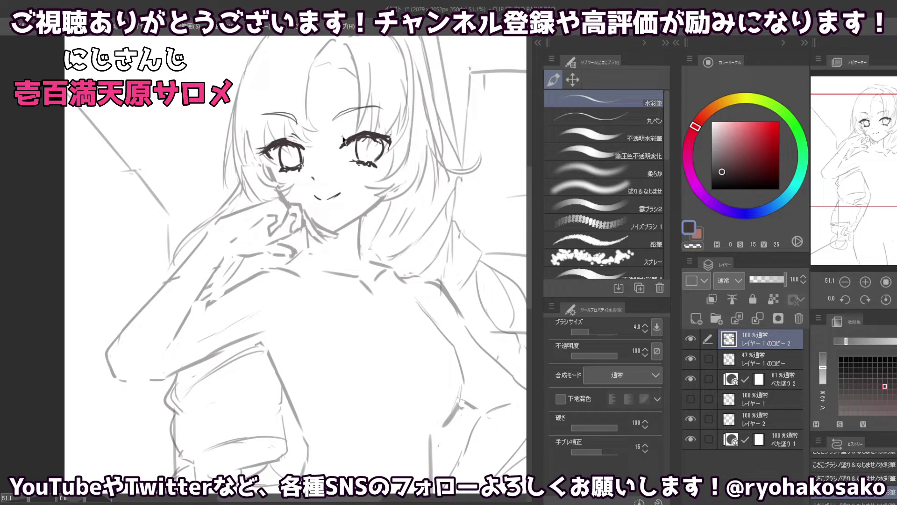
{"action": "left_click_drag", "start_coordinate": [344, 140], "coordinate": [357, 131]}
- Erase stray marks above the left eye and add a short stroke by the right eyebrow
{"action": "key", "text": "c"}
{"action": "key", "text": "c"}
{"action": "key", "text": "c"}
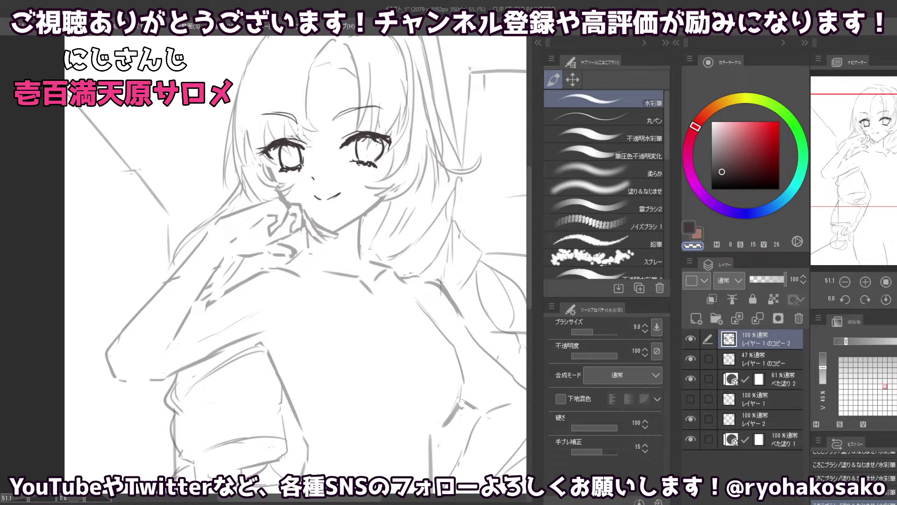
{"action": "left_click_drag", "start_coordinate": [293, 137], "coordinate": [302, 130]}
{"action": "key", "text": "c"}
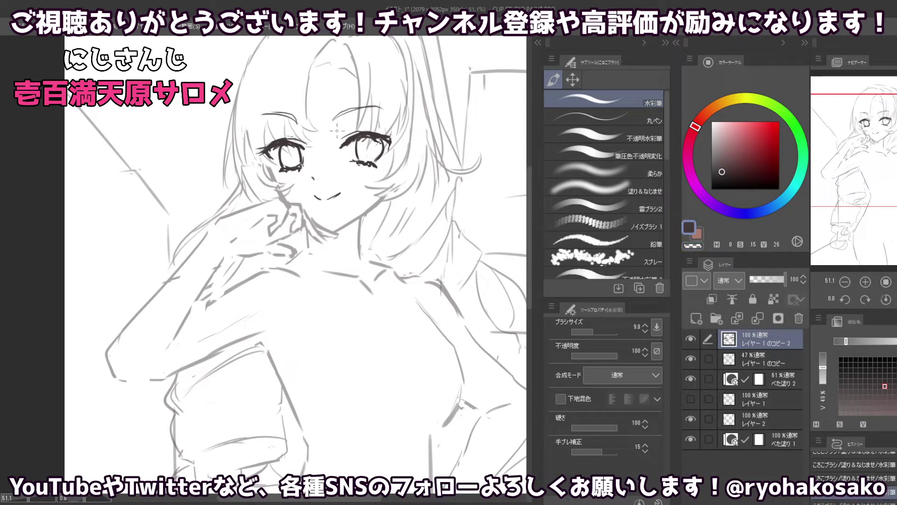
{"action": "left_click_drag", "start_coordinate": [345, 127], "coordinate": [349, 123]}
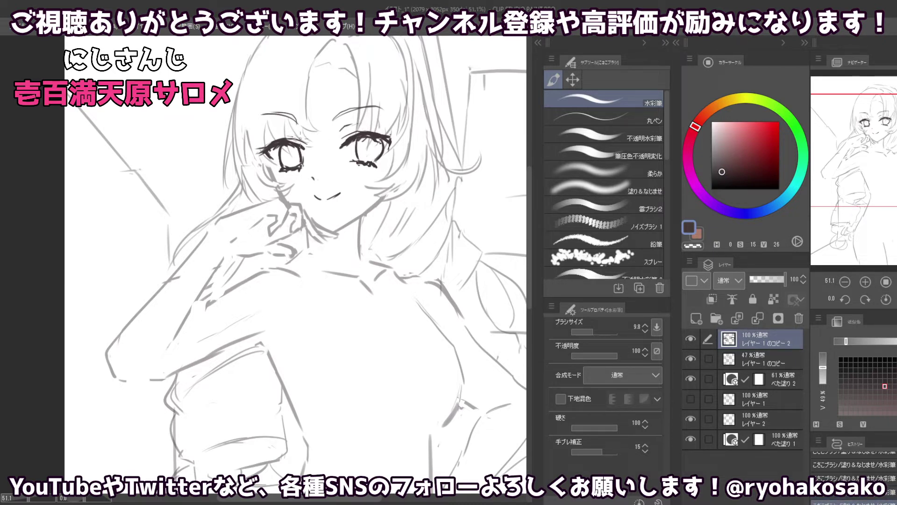
{"action": "mouse_move", "coordinate": [295, 133]}
{"action": "left_mouse_down"}
{"action": "mouse_move", "coordinate": [294, 123]}
{"action": "mouse_move", "coordinate": [284, 129]}
{"action": "left_mouse_up"}
{"action": "key", "text": "ctrl+z"}
- Lasso the forehead strokes above the right eye, shift them, and deselect
{"action": "key", "text": "m"}
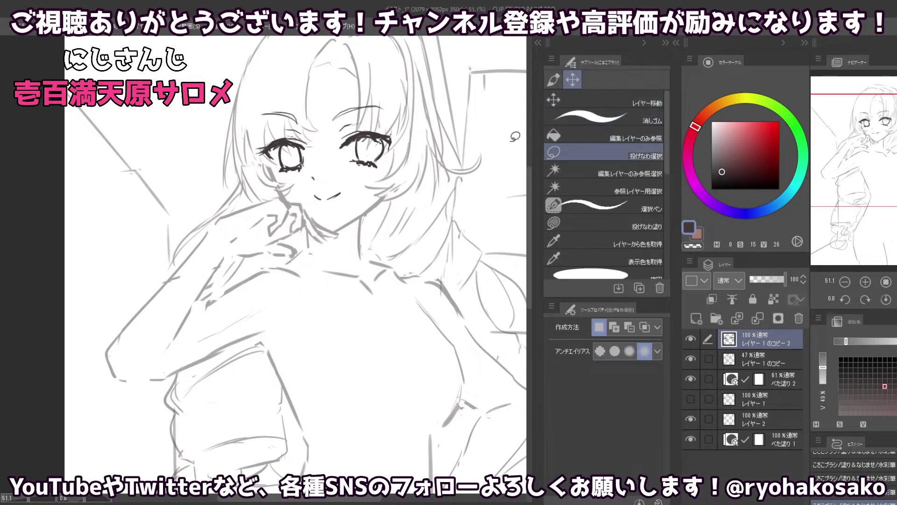
{"action": "left_click_drag", "start_coordinate": [400, 105], "coordinate": [403, 99]}
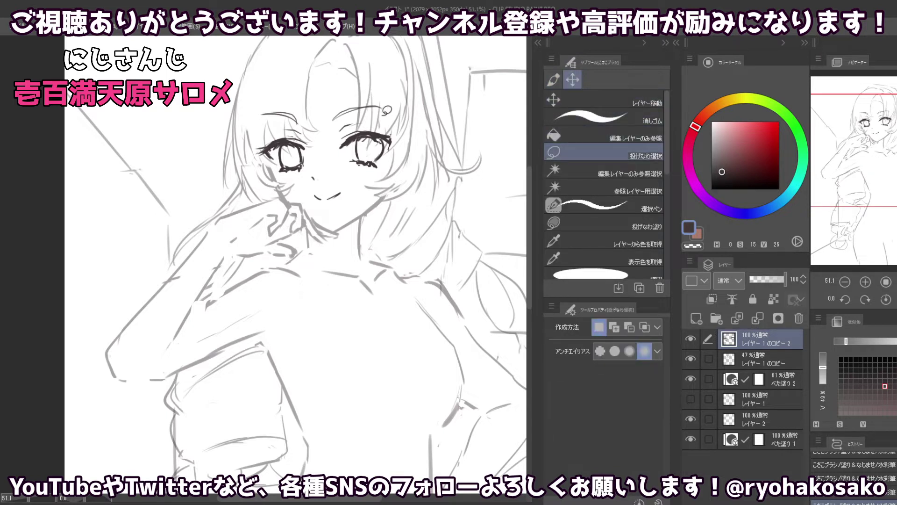
{"action": "left_click", "coordinate": [560, 100]}
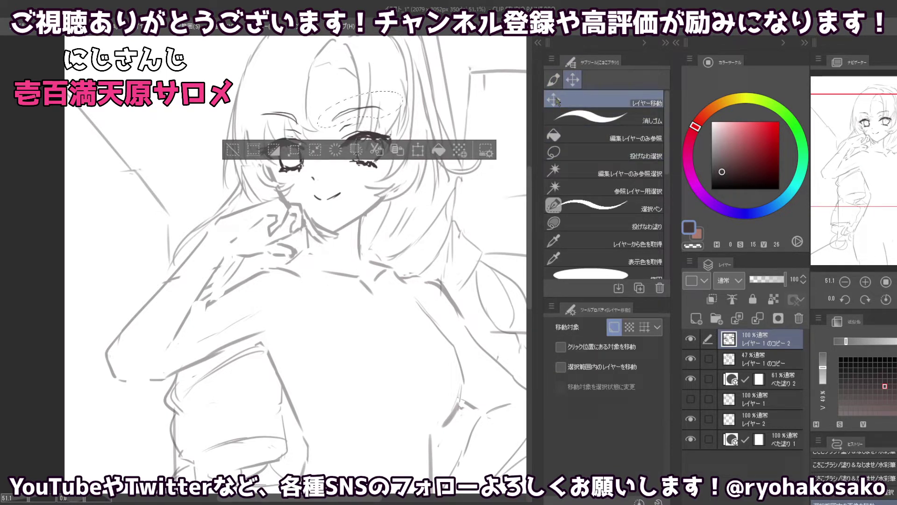
{"action": "key", "text": "ctrl+d"}
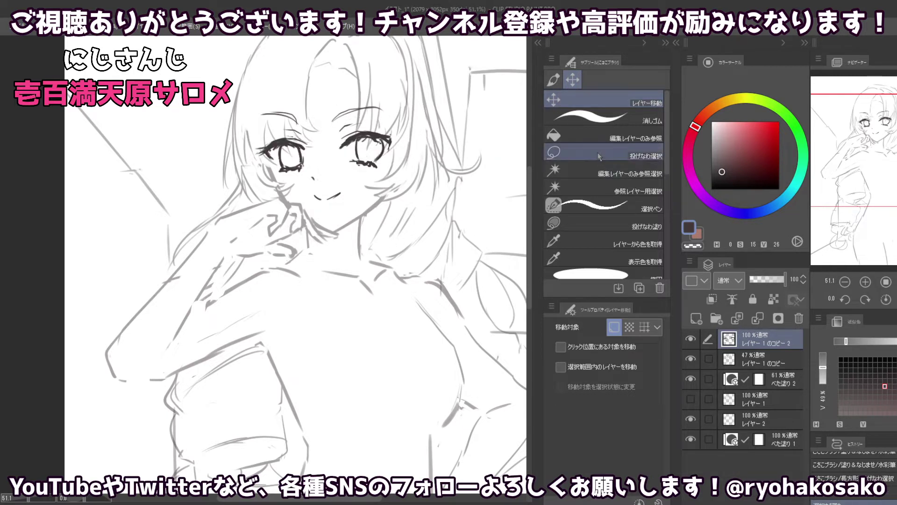
- Lasso and shift the left eyebrow marks, deselect, and fit the canvas to the window
{"action": "left_click", "coordinate": [598, 156]}
{"action": "left_click_drag", "start_coordinate": [310, 124], "coordinate": [312, 119]}
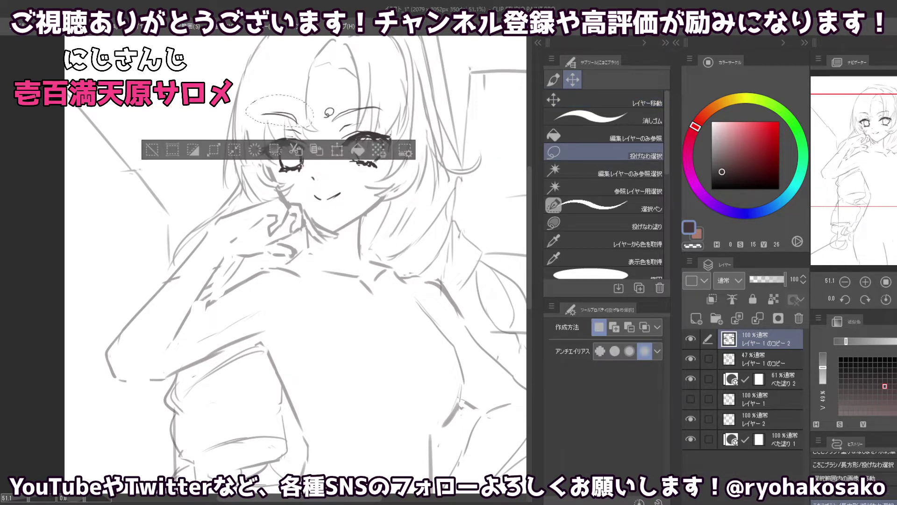
{"action": "left_click", "coordinate": [578, 102]}
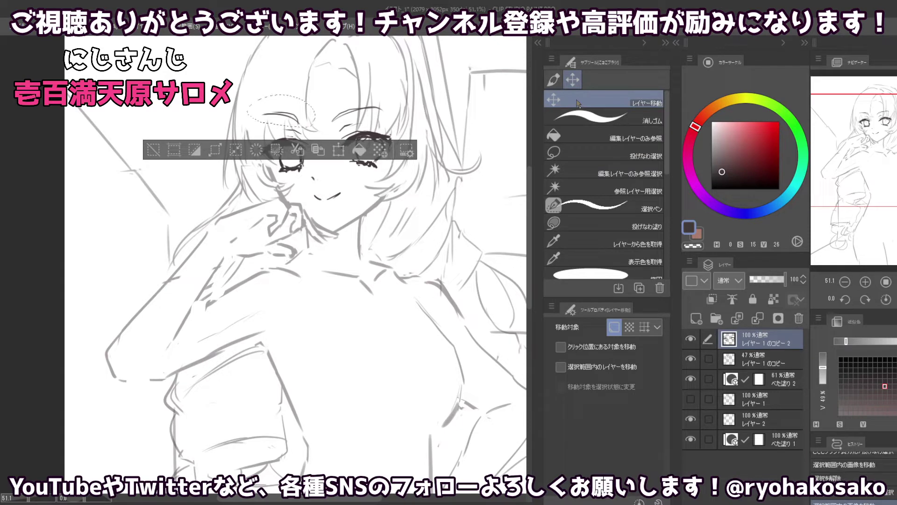
{"action": "key", "text": "ctrl+d"}
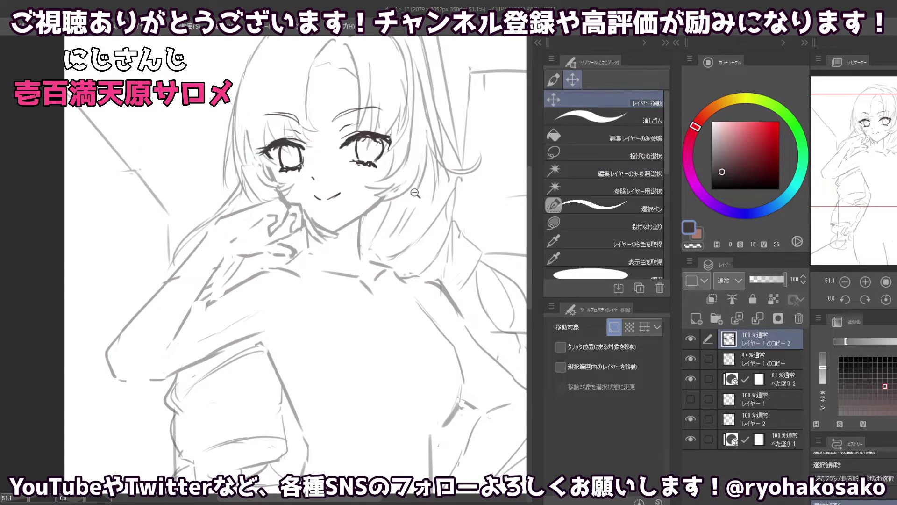
{"action": "key", "text": "ctrl+0"}
- Raise the レイヤー 1 のコピー layer to 100% opacity and make it the drawing layer
{"action": "left_click", "coordinate": [756, 359]}
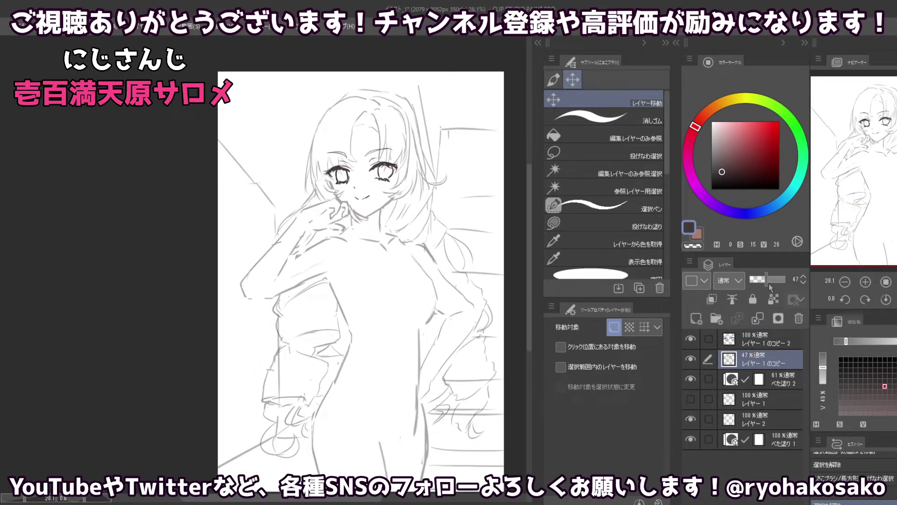
{"action": "mouse_move", "coordinate": [769, 283]}
{"action": "left_mouse_down"}
{"action": "mouse_move", "coordinate": [785, 279]}
{"action": "mouse_move", "coordinate": [759, 279]}
{"action": "left_mouse_up"}
{"action": "left_click", "coordinate": [756, 338]}
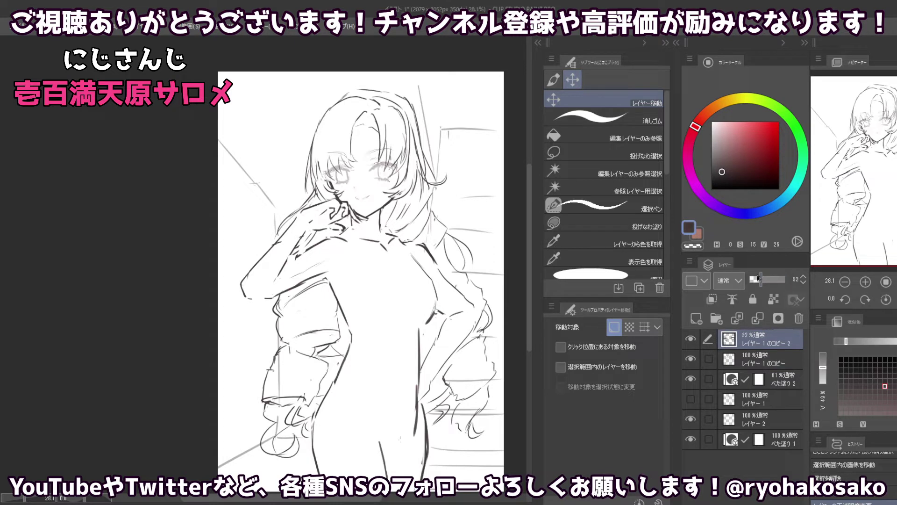
{"action": "left_click", "coordinate": [761, 359]}
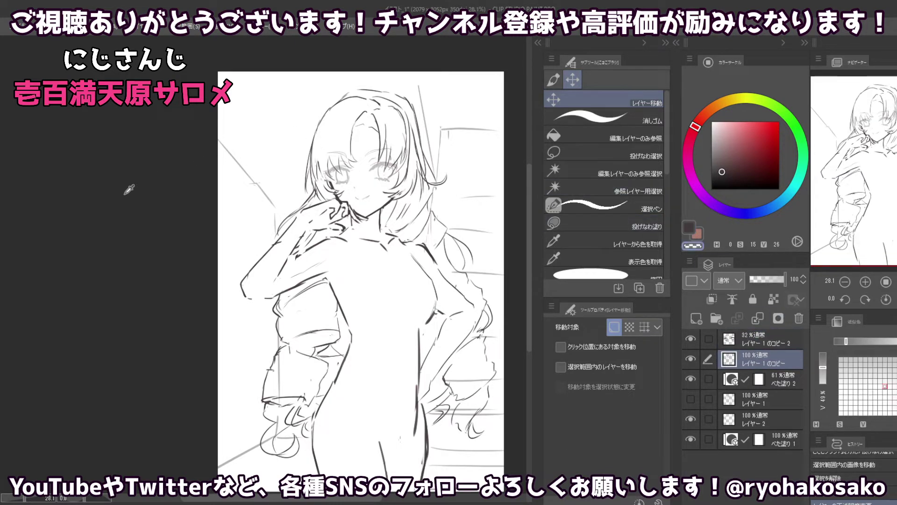
- Erase the old crown hair lines with the 水彩筆 brush sized between about 31 and 13.5
{"action": "key", "text": "b"}
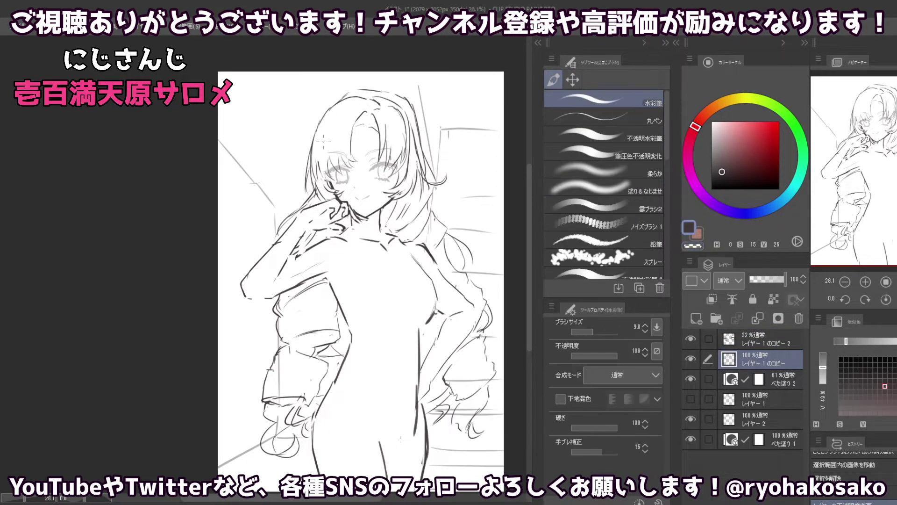
{"action": "key", "text": "c"}
{"action": "left_click_drag", "start_coordinate": [322, 140], "coordinate": [346, 101]}
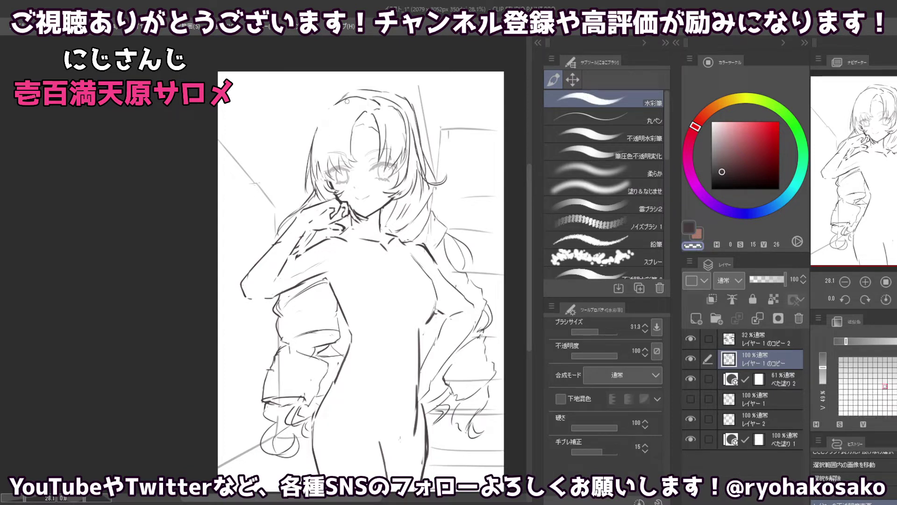
{"action": "key", "text": "c"}
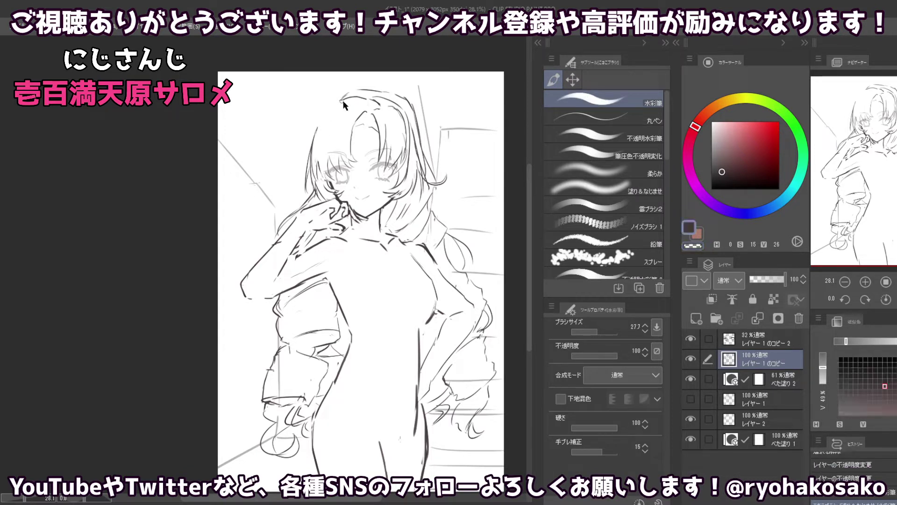
{"action": "key", "text": "c"}
{"action": "mouse_move", "coordinate": [329, 103]}
{"action": "left_mouse_down"}
{"action": "mouse_move", "coordinate": [344, 99]}
{"action": "mouse_move", "coordinate": [313, 124]}
{"action": "left_mouse_up"}
{"action": "key", "text": "c"}
- Try several new hair strands across the crown, undoing each attempt
{"action": "key", "text": "ctrl+z"}
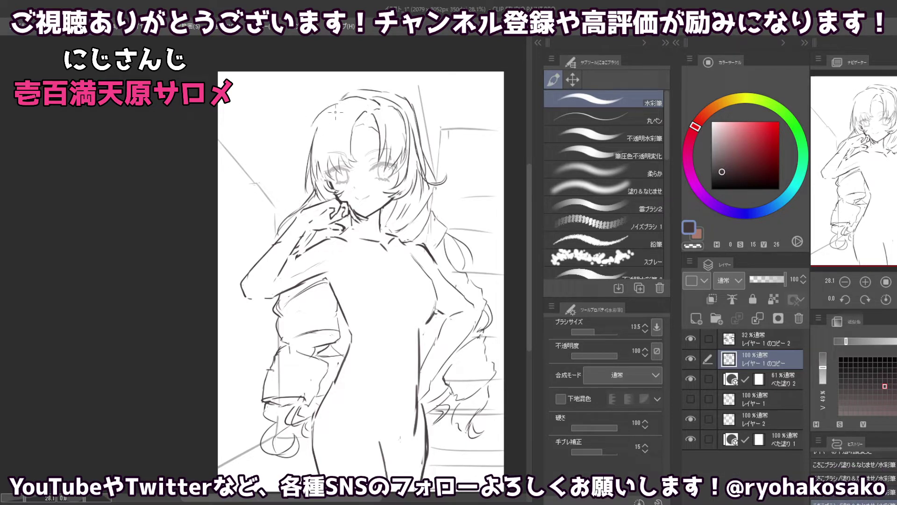
{"action": "key", "text": "ctrl+z"}
{"action": "left_click_drag", "start_coordinate": [345, 99], "coordinate": [317, 125]}
{"action": "key", "text": "ctrl+z"}
{"action": "key", "text": "ctrl+z"}
{"action": "key", "text": "ctrl+z"}
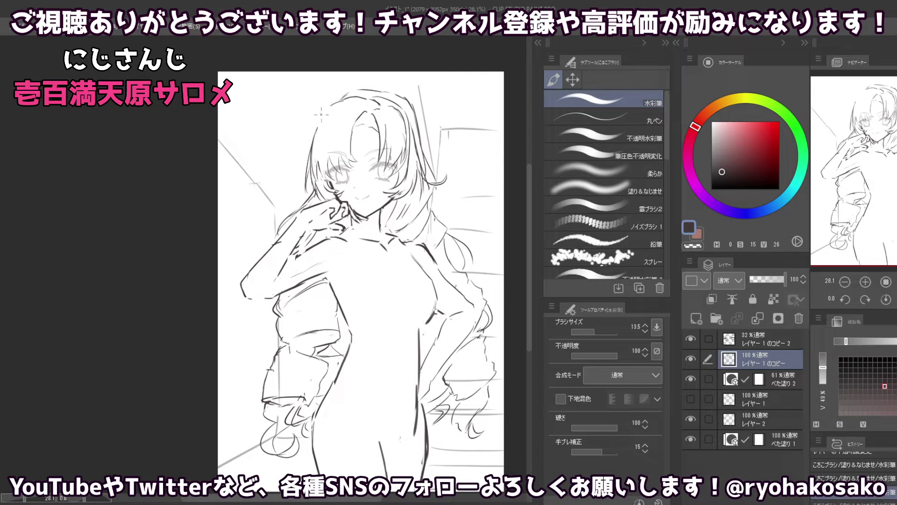
{"action": "key", "text": "ctrl+z"}
{"action": "left_click_drag", "start_coordinate": [341, 100], "coordinate": [310, 130]}
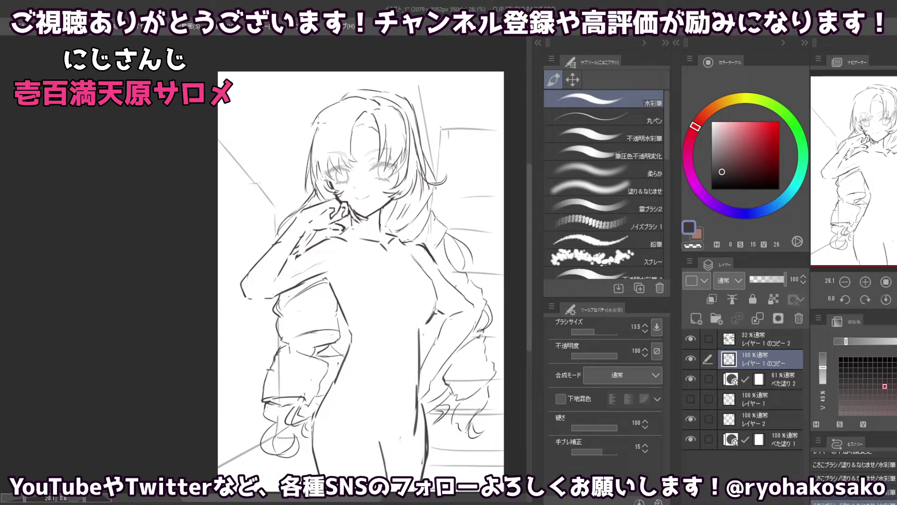
{"action": "key", "text": "ctrl+z"}
- Redraw and extend the crown hair strand, then zoom out to see the whole figure
{"action": "left_click_drag", "start_coordinate": [339, 103], "coordinate": [311, 139]}
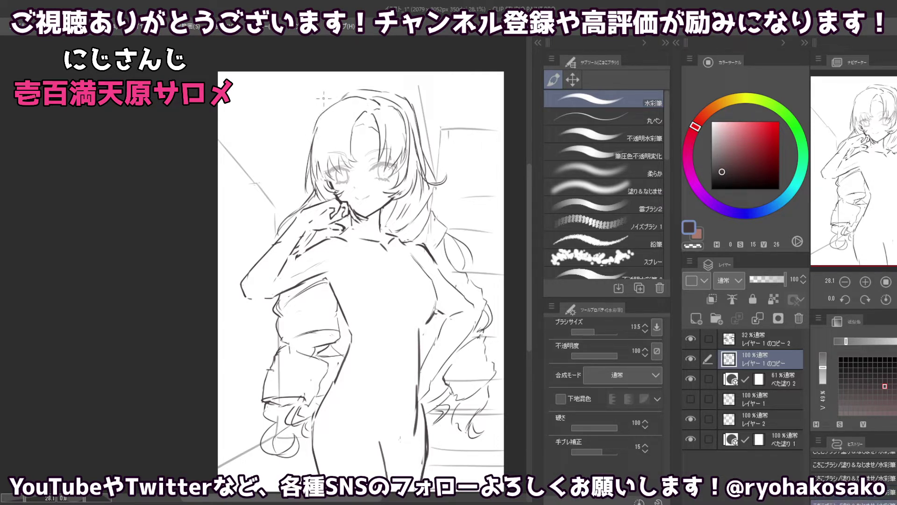
{"action": "key", "text": "ctrl+z"}
{"action": "left_click_drag", "start_coordinate": [349, 94], "coordinate": [320, 111]}
{"action": "key", "text": "ctrl+z"}
{"action": "key", "text": "ctrl+z"}
{"action": "key", "text": "c"}
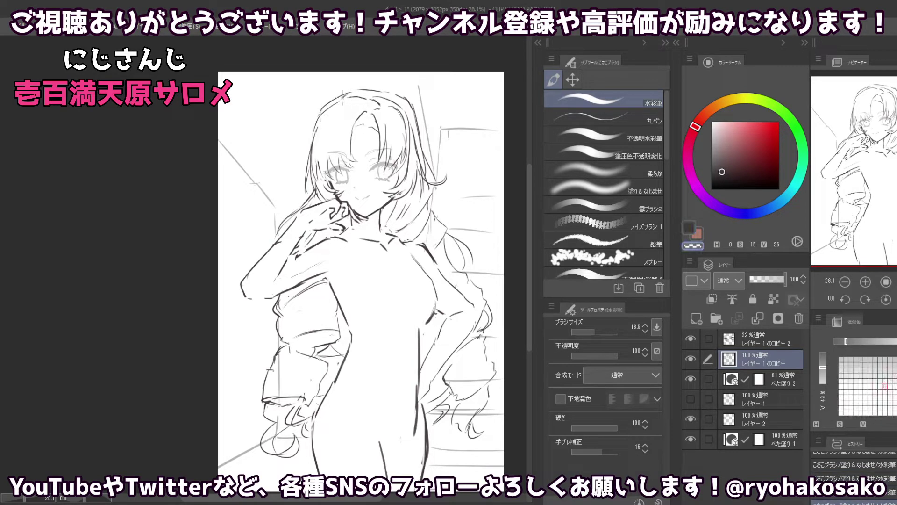
{"action": "key", "text": "c"}
{"action": "scroll", "coordinate": [339, 97], "scroll_direction": "down", "scroll_amount": 2}
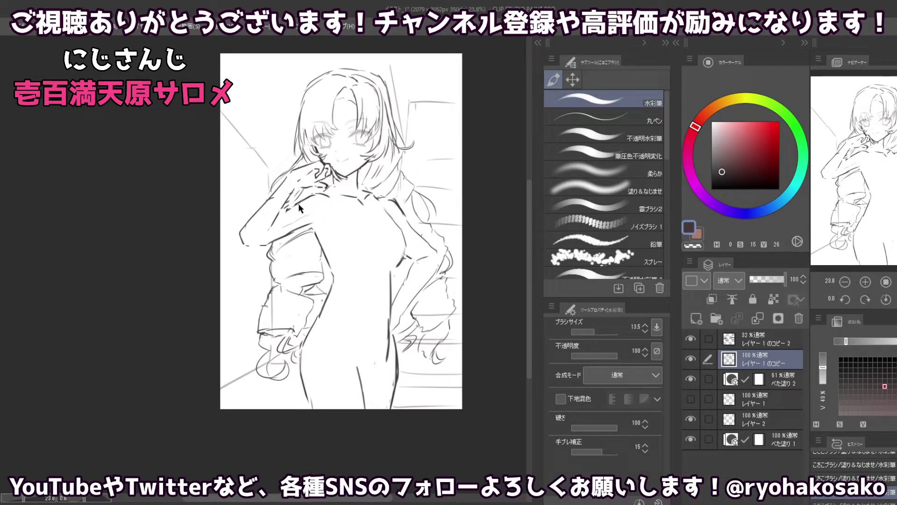
- Draw a strap line up the shoulder, resizing the brush from 23.5 to 16 between retries
{"action": "key", "text": "bracketright"}
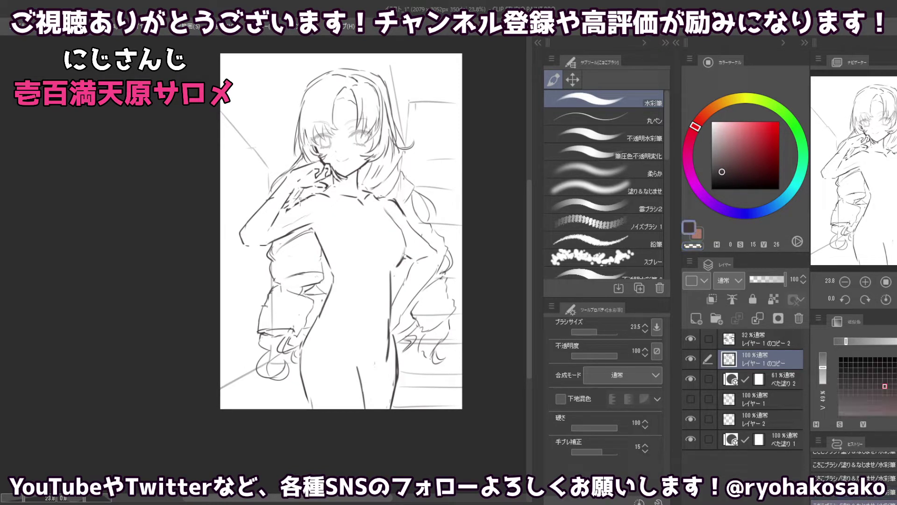
{"action": "left_click_drag", "start_coordinate": [307, 205], "coordinate": [307, 217]}
{"action": "key", "text": "ctrl+z"}
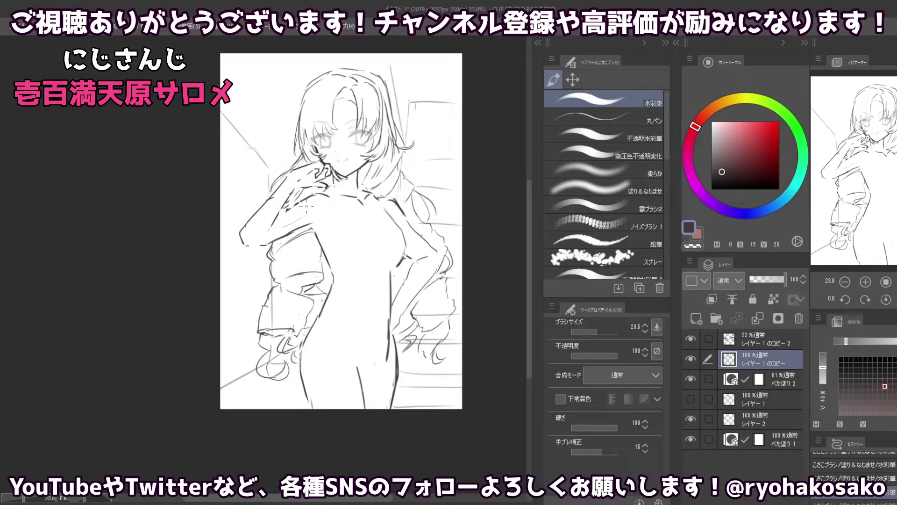
{"action": "key", "text": "bracketleft"}
{"action": "mouse_move", "coordinate": [308, 194]}
{"action": "left_mouse_down"}
{"action": "mouse_move", "coordinate": [312, 217]}
{"action": "mouse_move", "coordinate": [297, 221]}
{"action": "mouse_move", "coordinate": [300, 205]}
{"action": "left_mouse_up"}
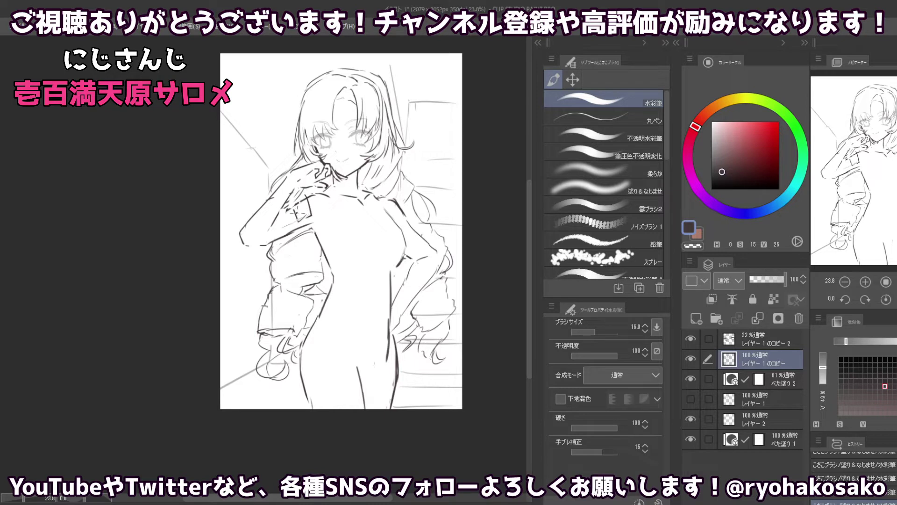
{"action": "key", "text": "ctrl+z"}
{"action": "key", "text": "ctrl+z"}
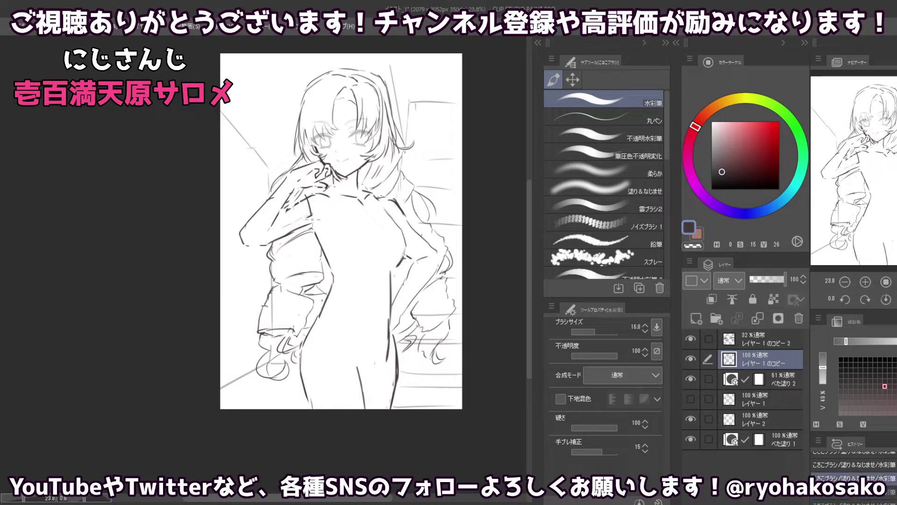
{"action": "key", "text": "ctrl+z"}
{"action": "key", "text": "ctrl+y"}
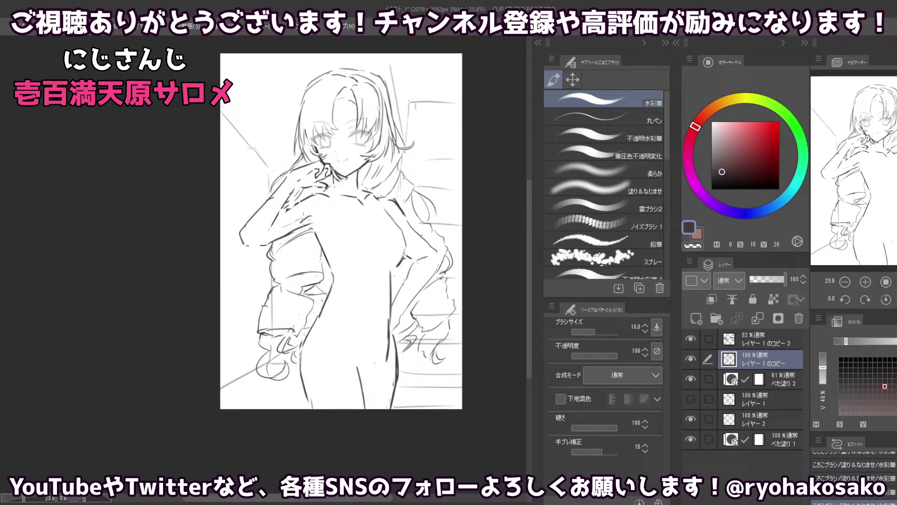
{"action": "left_click_drag", "start_coordinate": [309, 213], "coordinate": [303, 189]}
- Toggle between eraser and dark line colour while resizing the brush from about 62 to 39
{"action": "key", "text": "c"}
{"action": "key", "text": "bracketright"}
{"action": "key", "text": "bracketright"}
{"action": "key", "text": "bracketright"}
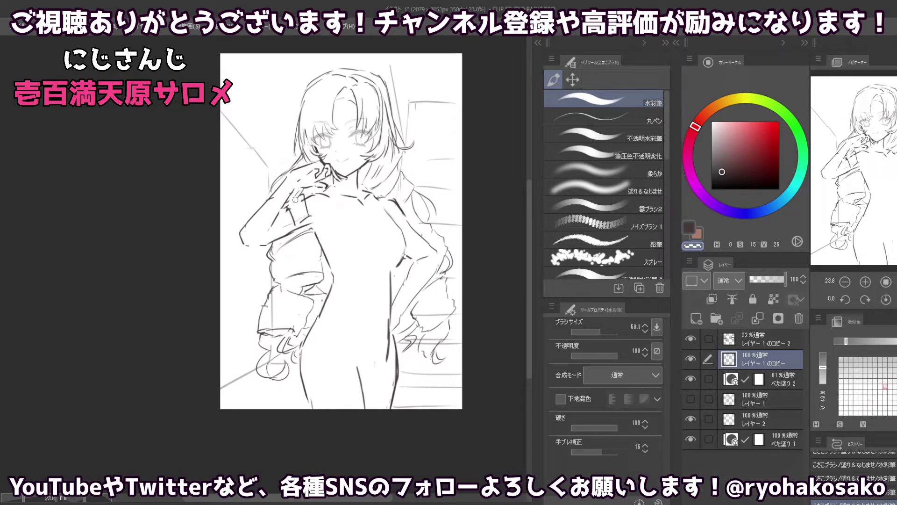
{"action": "key", "text": "c"}
{"action": "key", "text": "bracketright"}
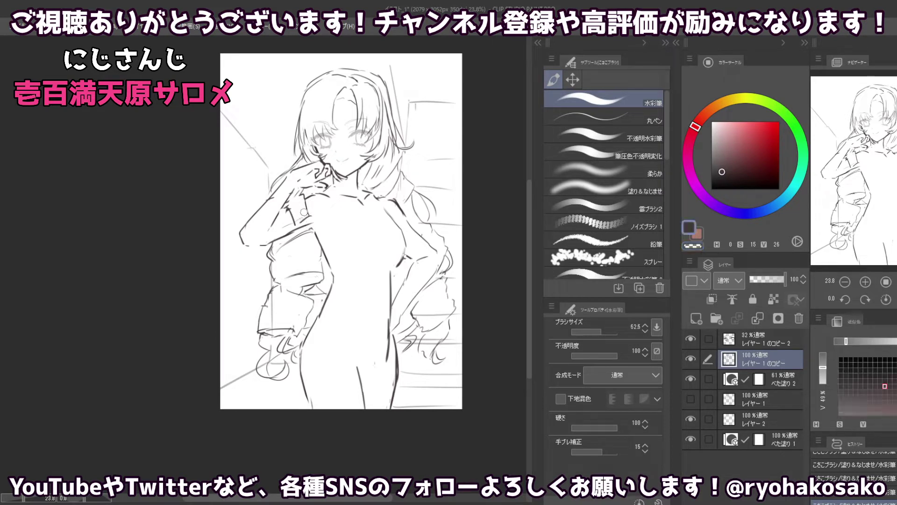
{"action": "key", "text": "c"}
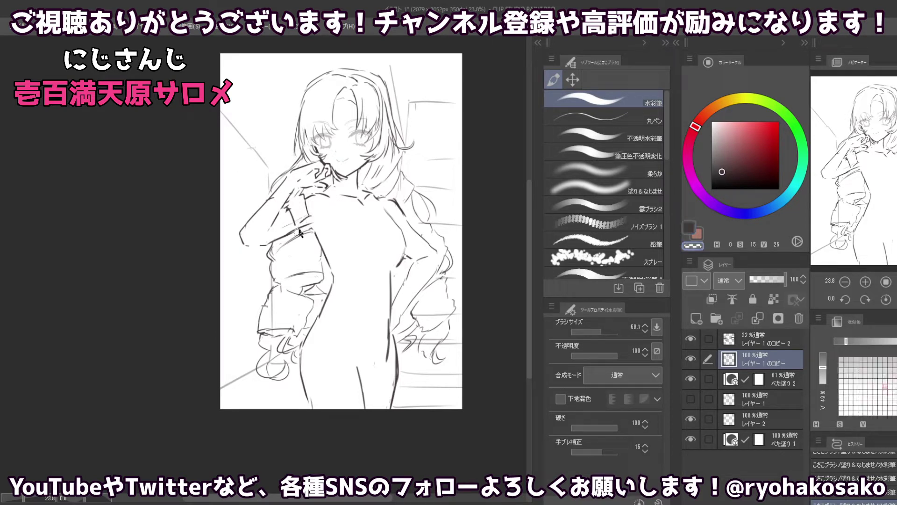
{"action": "key", "text": "c"}
{"action": "key", "text": "bracketleft"}
{"action": "key", "text": "bracketleft"}
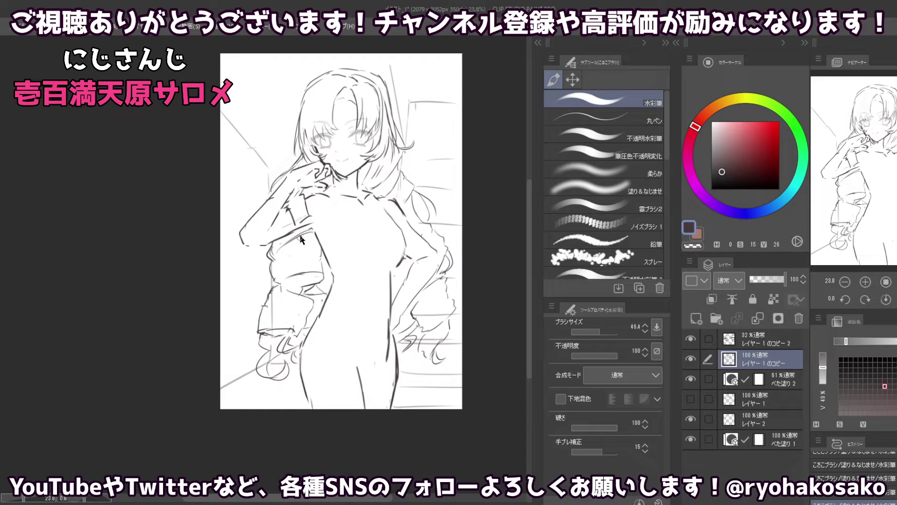
{"action": "key", "text": "c"}
{"action": "key", "text": "bracketleft"}
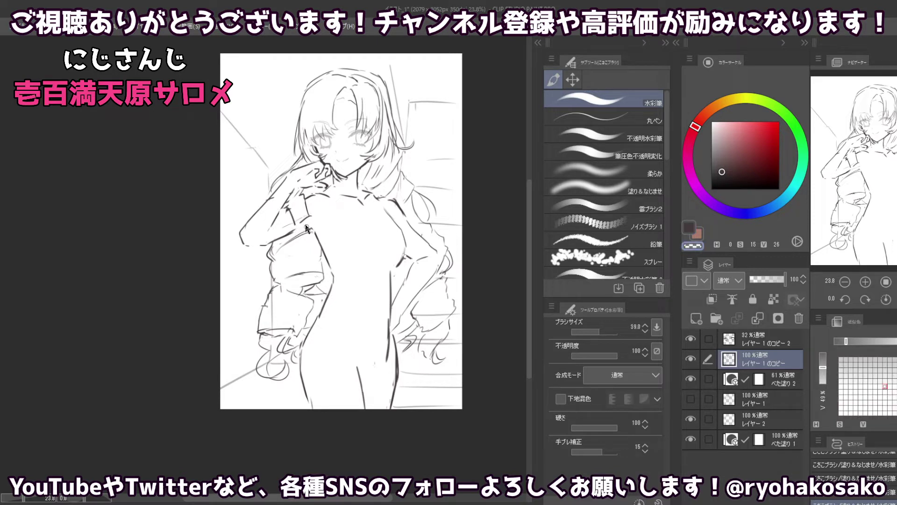
{"action": "key", "text": "c"}
- Try strap strokes on the other shoulder with a 14.7 brush, undoing the stray ones
{"action": "mouse_move", "coordinate": [389, 213]}
{"action": "left_mouse_down"}
{"action": "mouse_move", "coordinate": [405, 203]}
{"action": "mouse_move", "coordinate": [416, 219]}
{"action": "mouse_move", "coordinate": [410, 225]}
{"action": "left_mouse_up"}
{"action": "key", "text": "ctrl+z"}
{"action": "key", "text": "bracketleft"}
{"action": "key", "text": "bracketleft"}
{"action": "key", "text": "bracketleft"}
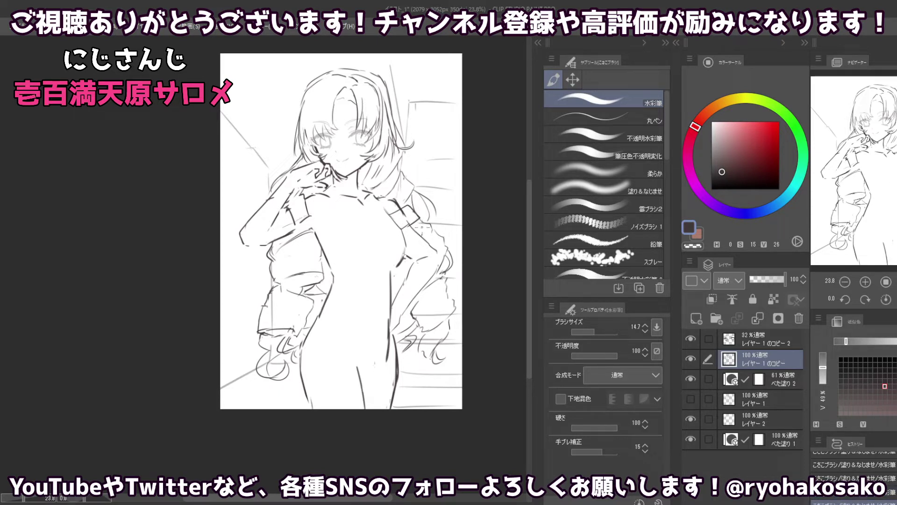
{"action": "key", "text": "c"}
{"action": "key", "text": "c"}
{"action": "left_click_drag", "start_coordinate": [426, 227], "coordinate": [430, 252]}
{"action": "key", "text": "ctrl+z"}
{"action": "key", "text": "c"}
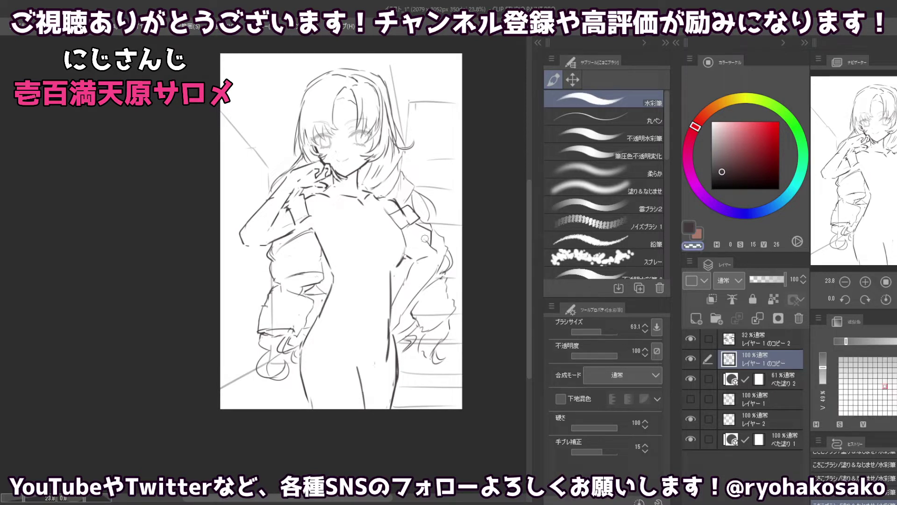
- Add two small lines at the jacket shoulder and erase faint strokes beside them
{"action": "left_click_drag", "start_coordinate": [424, 238], "coordinate": [416, 240]}
{"action": "key", "text": "c"}
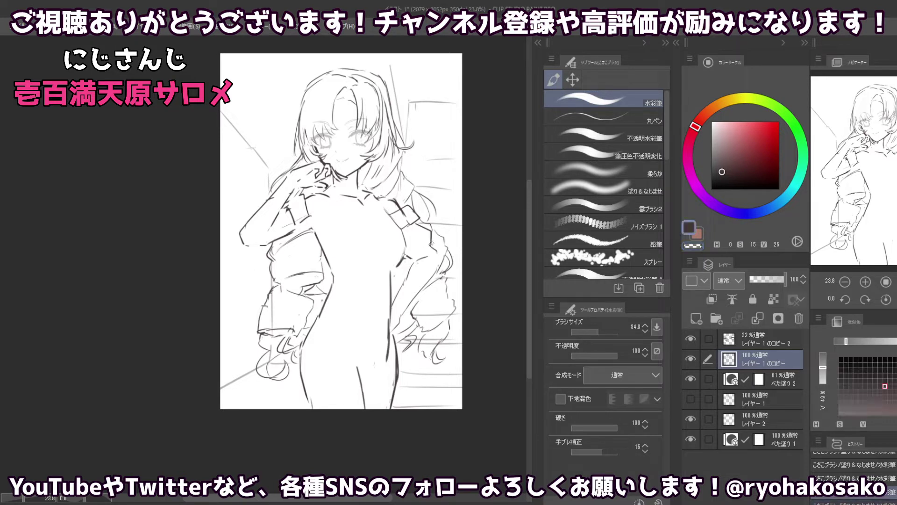
{"action": "key", "text": "c"}
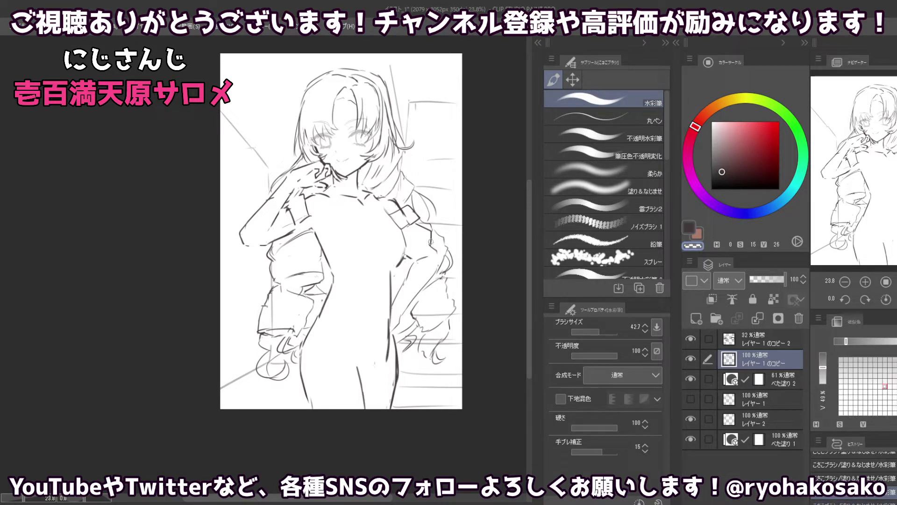
{"action": "key", "text": "c"}
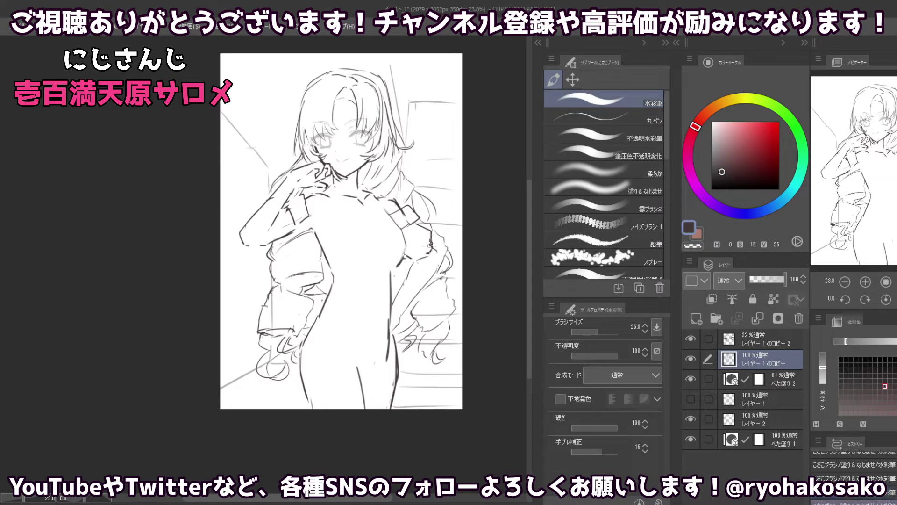
{"action": "left_click_drag", "start_coordinate": [430, 243], "coordinate": [418, 256]}
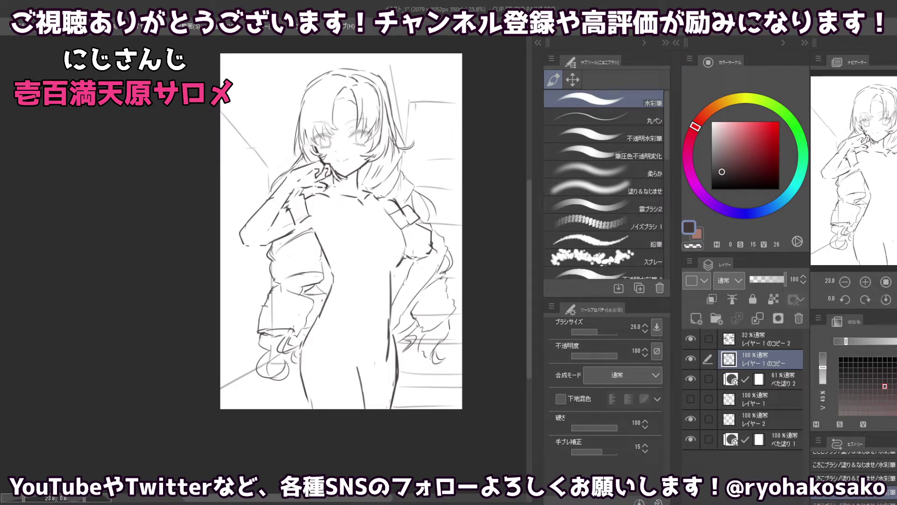
{"action": "left_click_drag", "start_coordinate": [414, 256], "coordinate": [401, 262]}
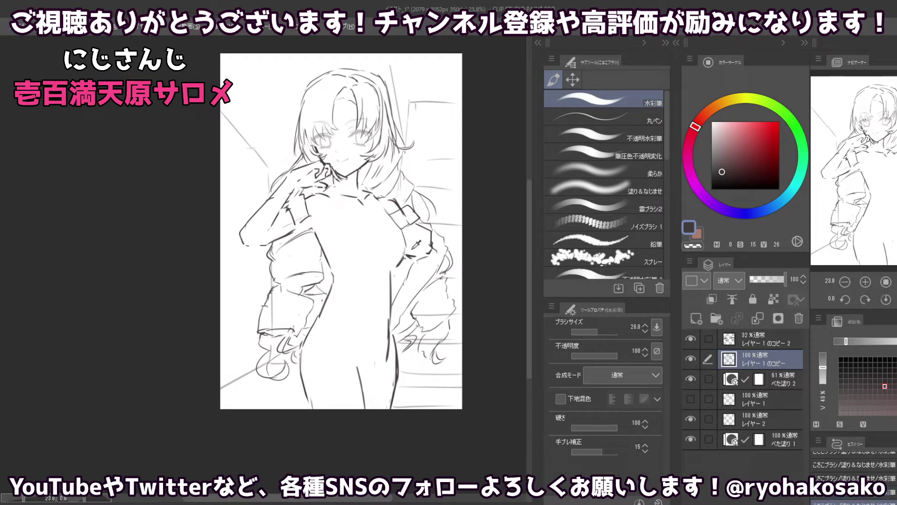
{"action": "key", "text": "c"}
{"action": "left_click_drag", "start_coordinate": [426, 252], "coordinate": [428, 228]}
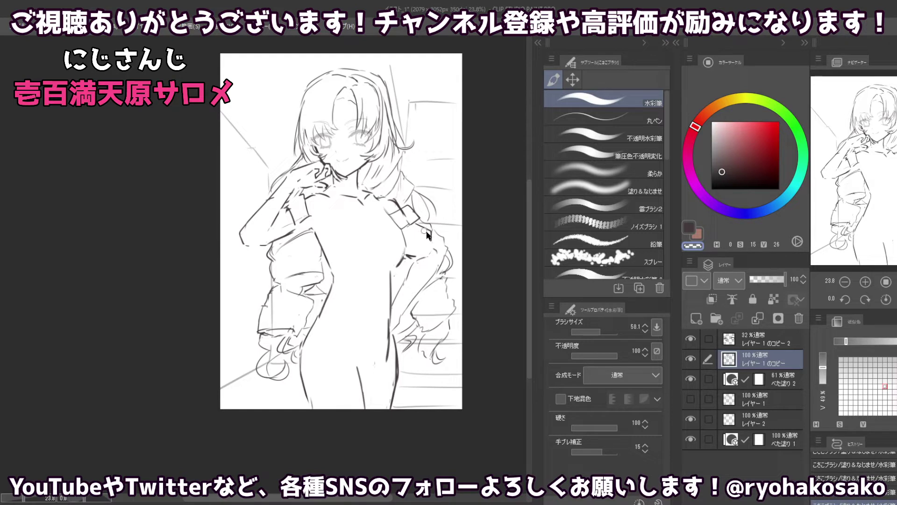
- Enlarge the eraser to about 116 and retry the shoulder strap strokes, undoing them
{"action": "left_click", "coordinate": [426, 231], "text": "alt"}
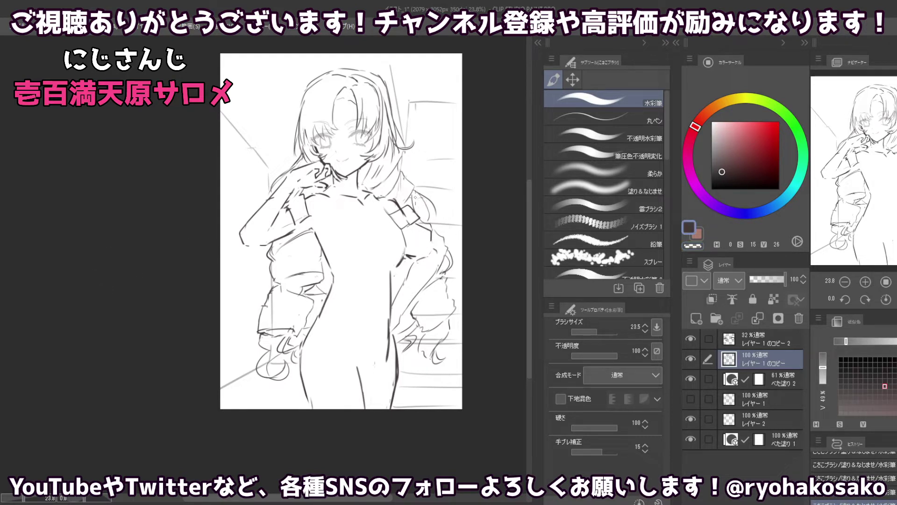
{"action": "key", "text": "c"}
{"action": "left_click_drag", "start_coordinate": [416, 222], "coordinate": [432, 248]}
{"action": "key", "text": "c"}
{"action": "key", "text": "ctrl+z"}
{"action": "key", "text": "ctrl+z"}
{"action": "left_click_drag", "start_coordinate": [418, 214], "coordinate": [434, 232]}
{"action": "key", "text": "ctrl+z"}
- Add a small mark below the shoulder strap
{"action": "key", "text": "c"}
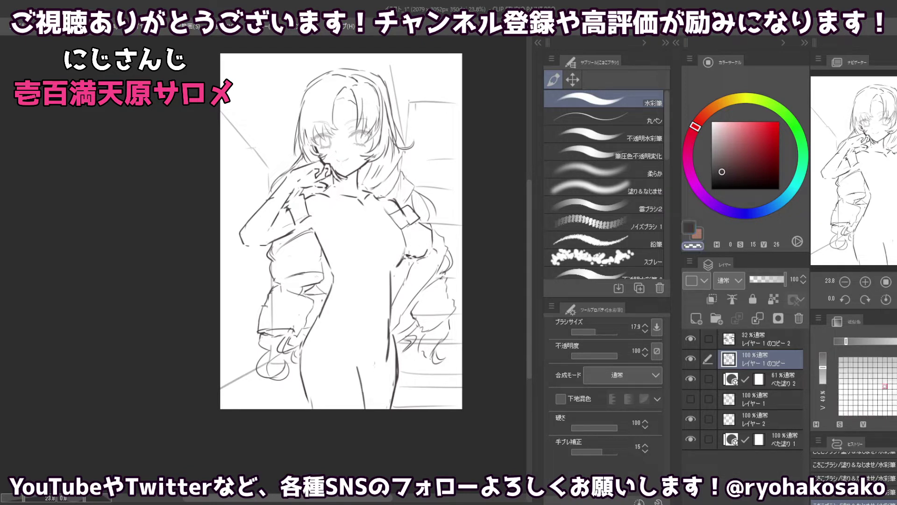
{"action": "key", "text": "c"}
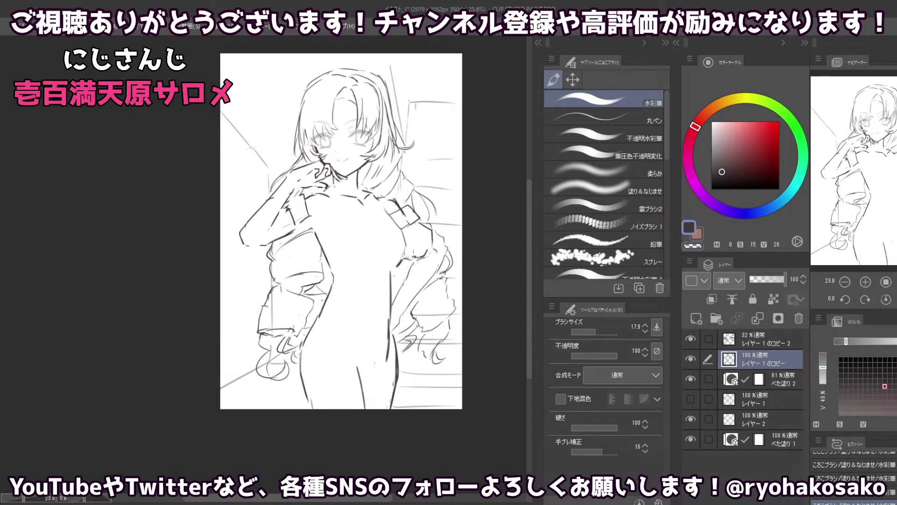
{"action": "left_click_drag", "start_coordinate": [405, 251], "coordinate": [407, 256]}
{"action": "key", "text": "c"}
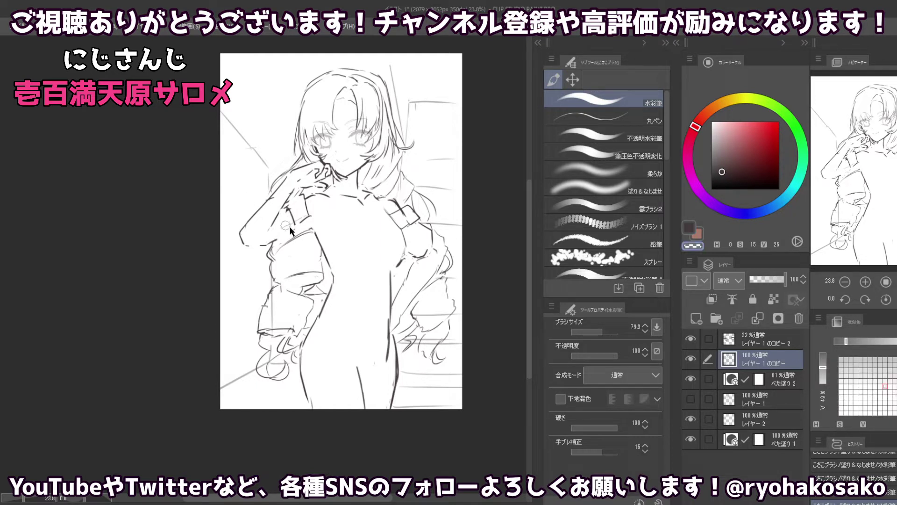
{"action": "key", "text": "c"}
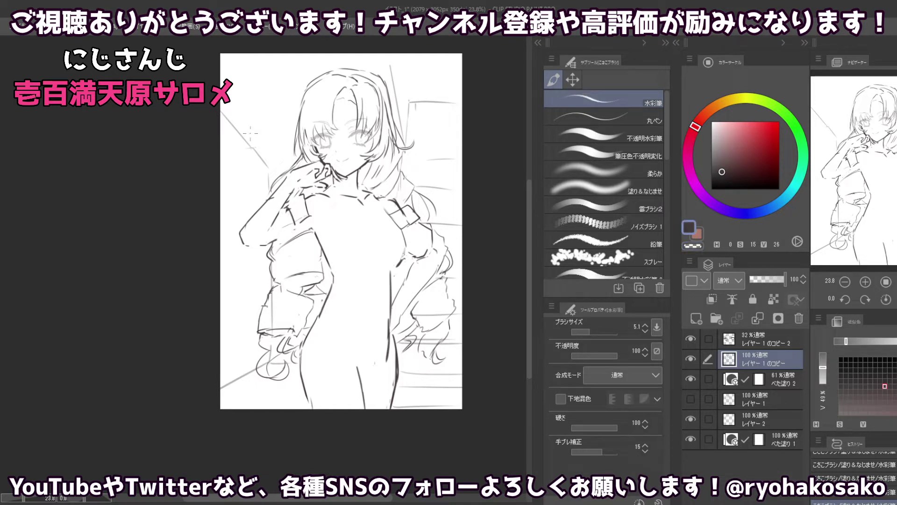
{"action": "key", "text": "c"}
{"action": "key", "text": "c"}
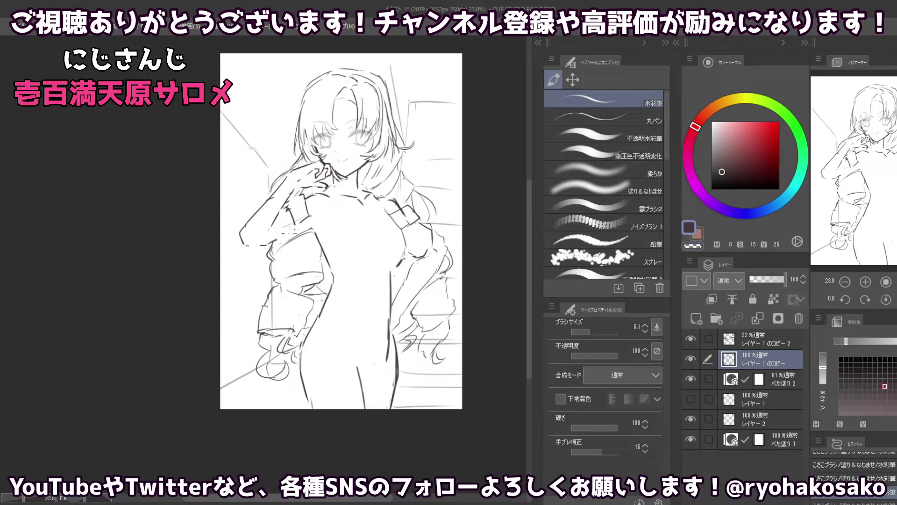
{"action": "key", "text": "c"}
- Erase the rough lines and stray hair strokes around the hand at her cheek
{"action": "key", "text": "c"}
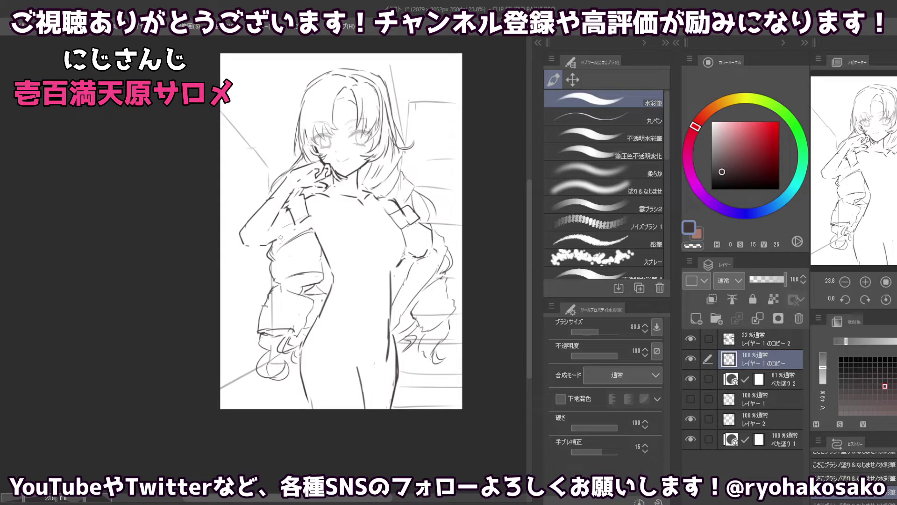
{"action": "mouse_move", "coordinate": [280, 237]}
{"action": "left_mouse_down"}
{"action": "mouse_move", "coordinate": [304, 229]}
{"action": "mouse_move", "coordinate": [292, 239]}
{"action": "left_mouse_up"}
{"action": "key", "text": "c"}
{"action": "key", "text": "c"}
{"action": "key", "text": "c"}
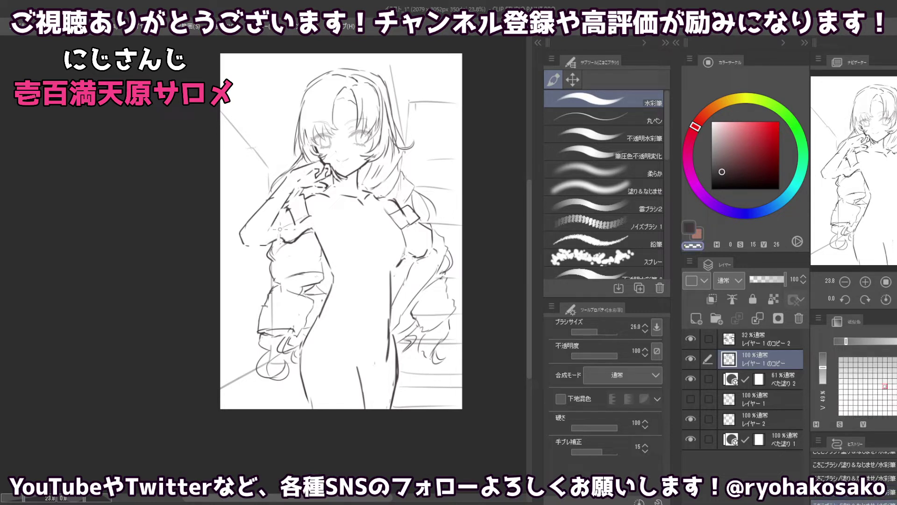
{"action": "key", "text": "c"}
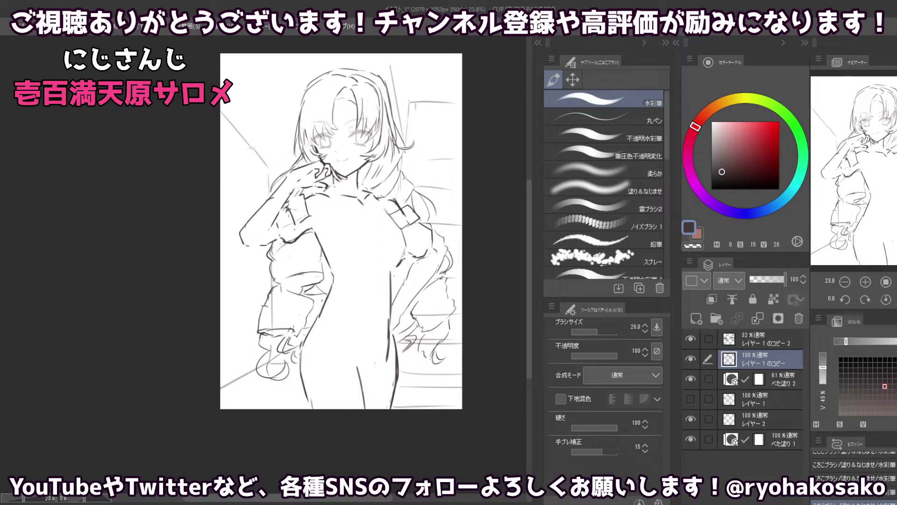
{"action": "key", "text": "c"}
{"action": "key", "text": "c"}
{"action": "key", "text": "c"}
{"action": "mouse_move", "coordinate": [290, 213]}
{"action": "left_mouse_down"}
{"action": "mouse_move", "coordinate": [305, 201]}
{"action": "mouse_move", "coordinate": [312, 219]}
{"action": "mouse_move", "coordinate": [295, 239]}
{"action": "left_mouse_up"}
{"action": "key", "text": "c"}
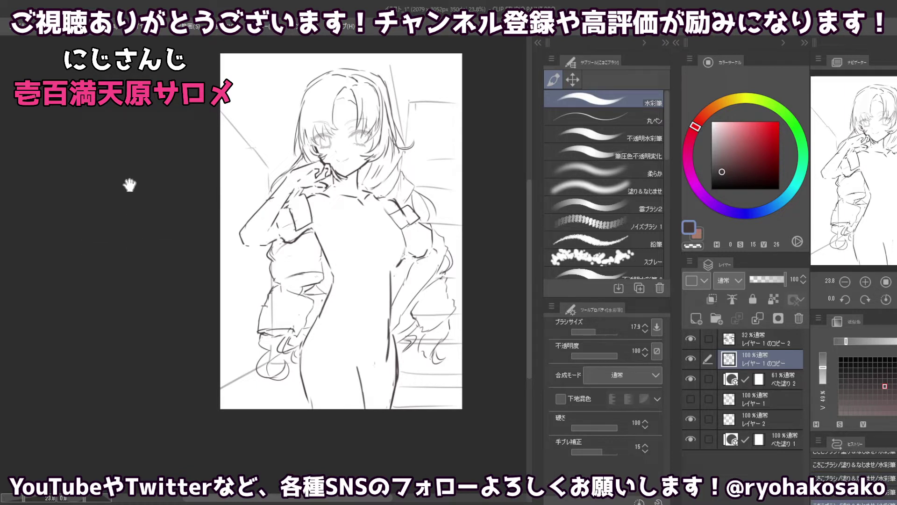
{"action": "key", "text": "c"}
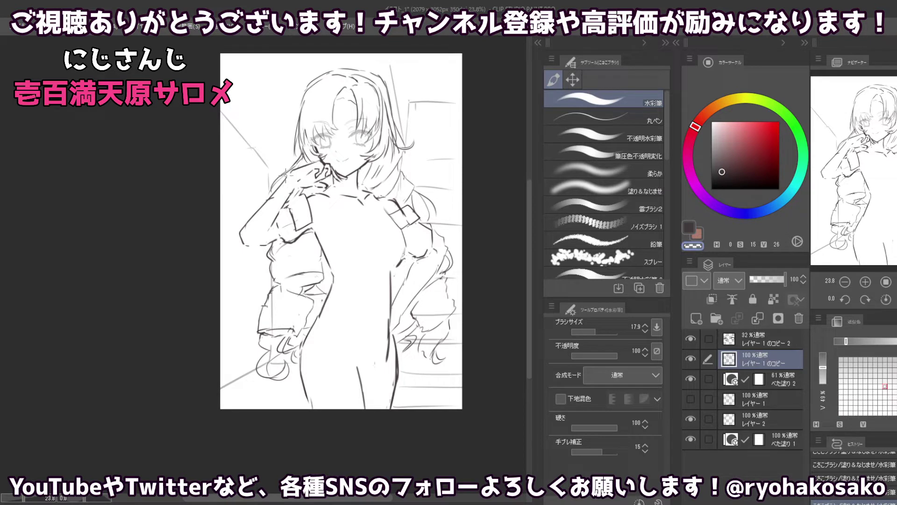
{"action": "key", "text": "c"}
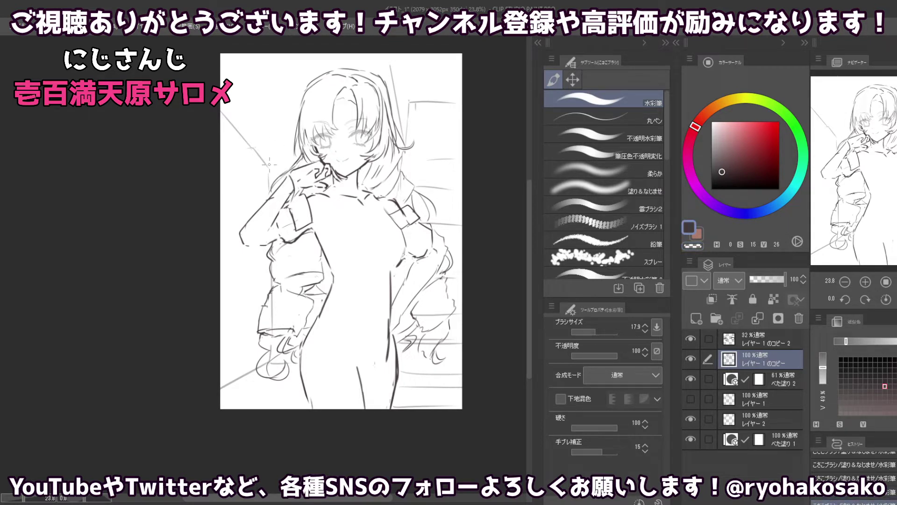
{"action": "left_click_drag", "start_coordinate": [279, 173], "coordinate": [293, 191]}
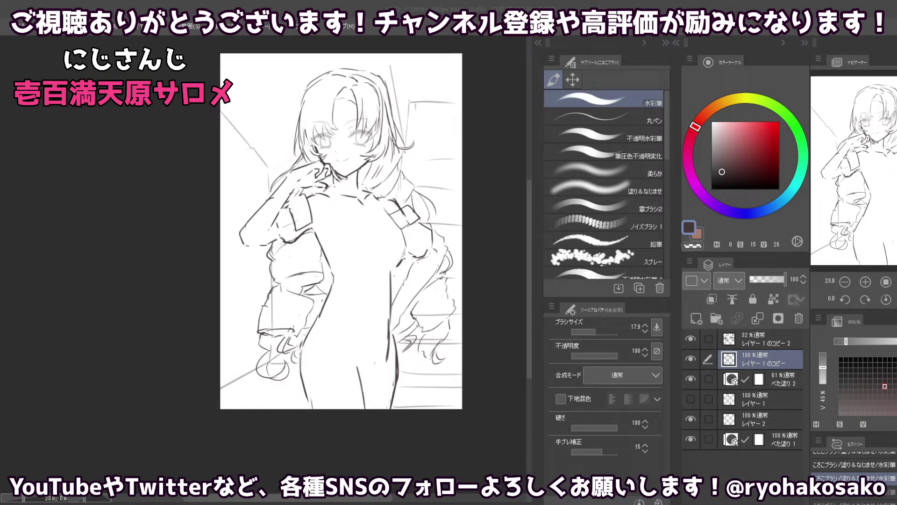
- Sketch small adjustment strokes at the hand raised to her cheek
{"action": "left_click", "coordinate": [283, 196]}
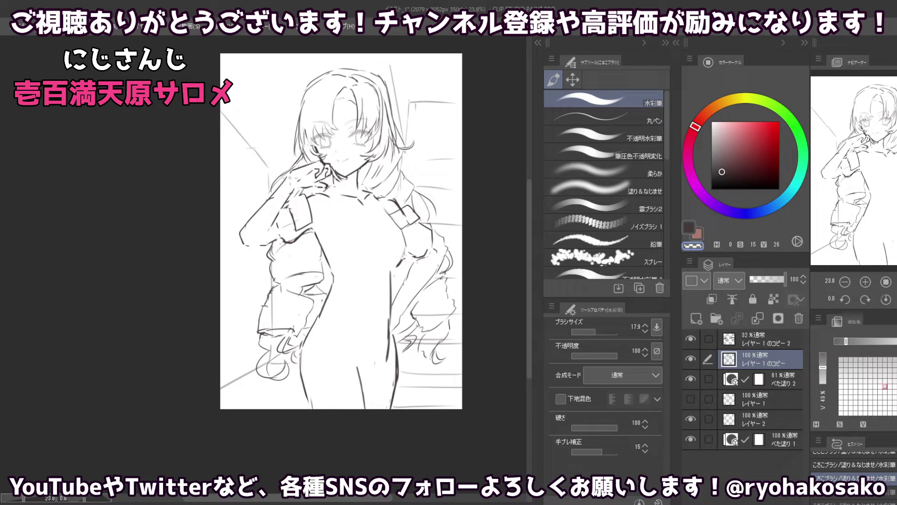
{"action": "key", "text": "c"}
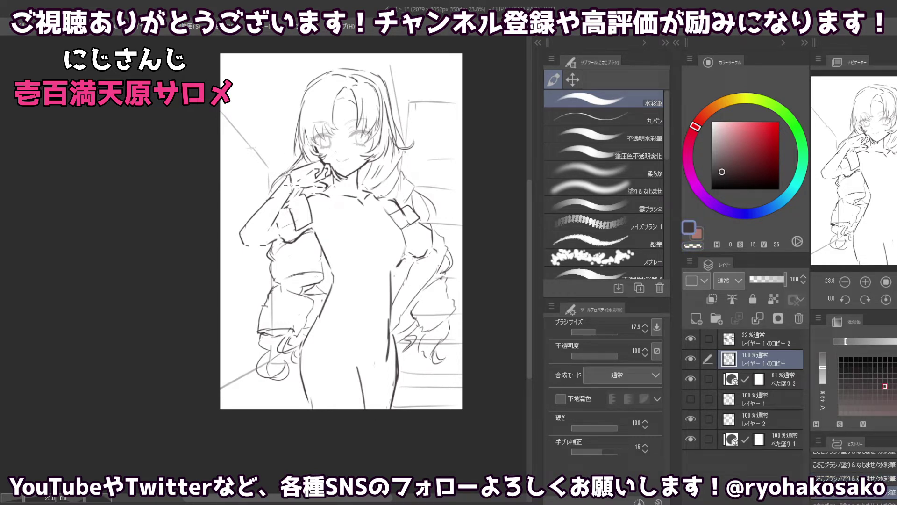
{"action": "left_click_drag", "start_coordinate": [285, 176], "coordinate": [297, 174]}
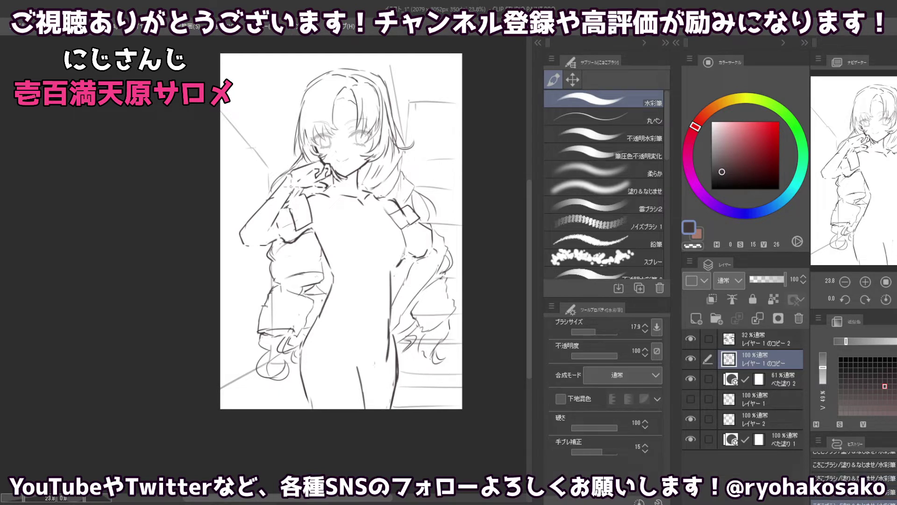
{"action": "mouse_move", "coordinate": [280, 203]}
{"action": "left_mouse_down"}
{"action": "mouse_move", "coordinate": [287, 207]}
{"action": "mouse_move", "coordinate": [282, 174]}
{"action": "left_mouse_up"}
- Redraw the sleeve cuff lines beside the raised hand with new angular strokes
{"action": "key", "text": "c"}
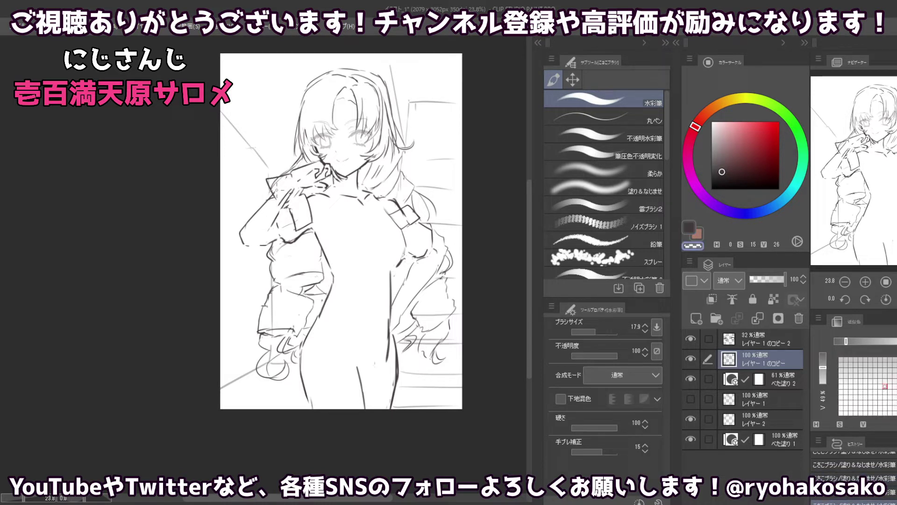
{"action": "key", "text": "c"}
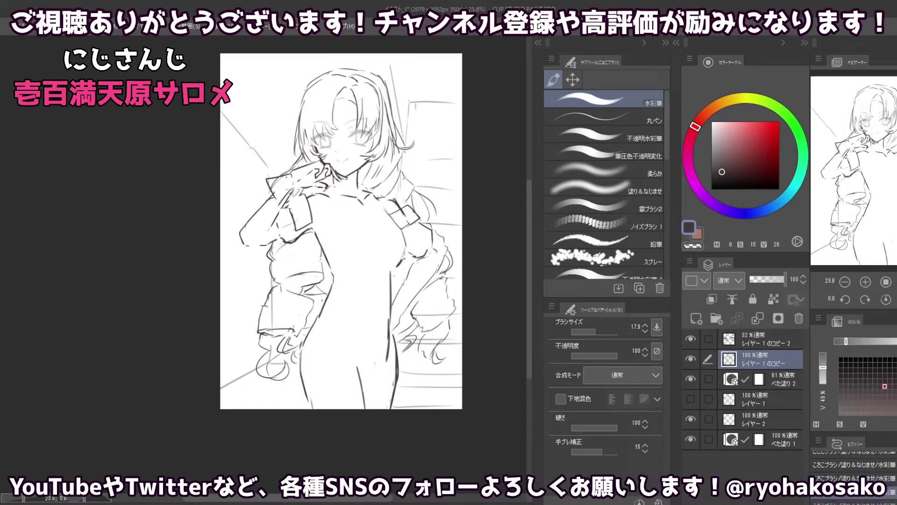
{"action": "key", "text": "c"}
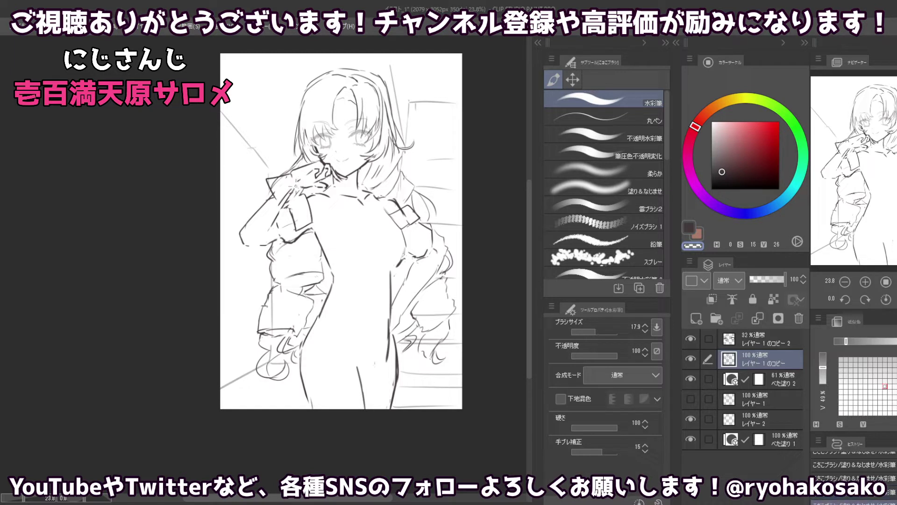
{"action": "key", "text": "c"}
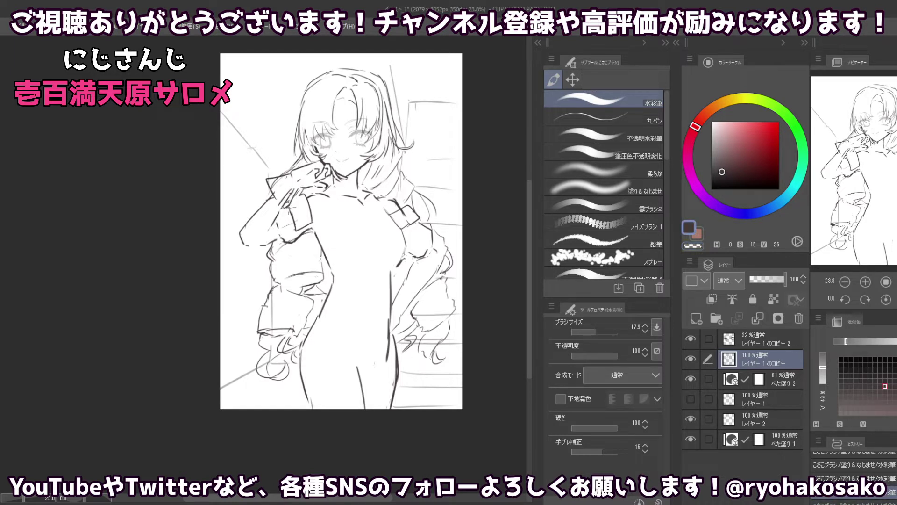
{"action": "key", "text": "c"}
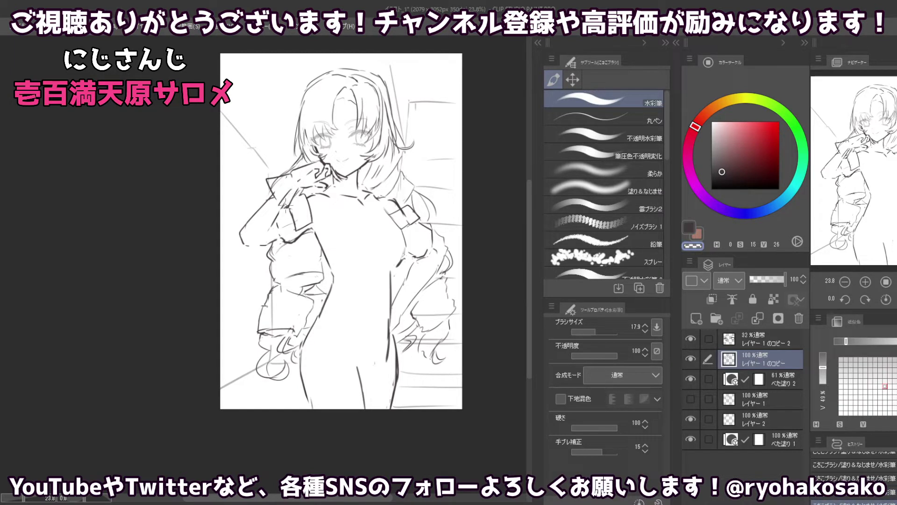
{"action": "key", "text": "c"}
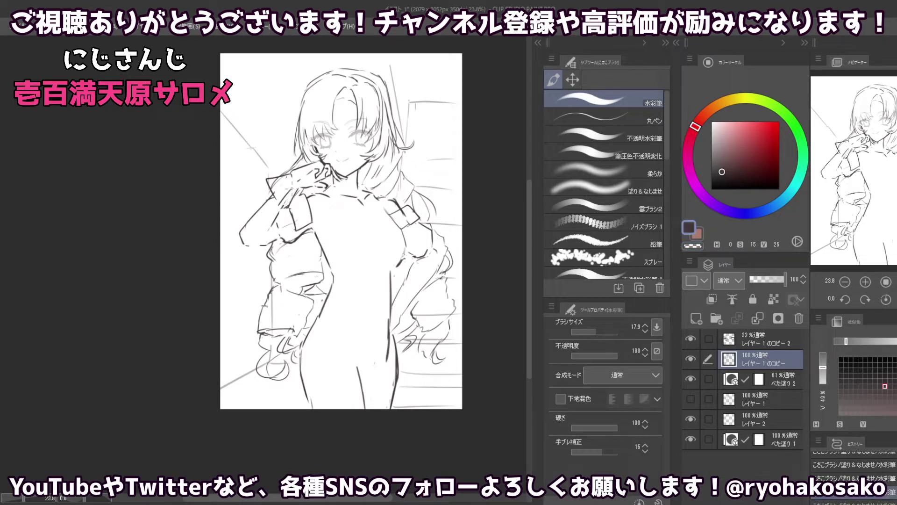
{"action": "left_click_drag", "start_coordinate": [285, 206], "coordinate": [279, 220]}
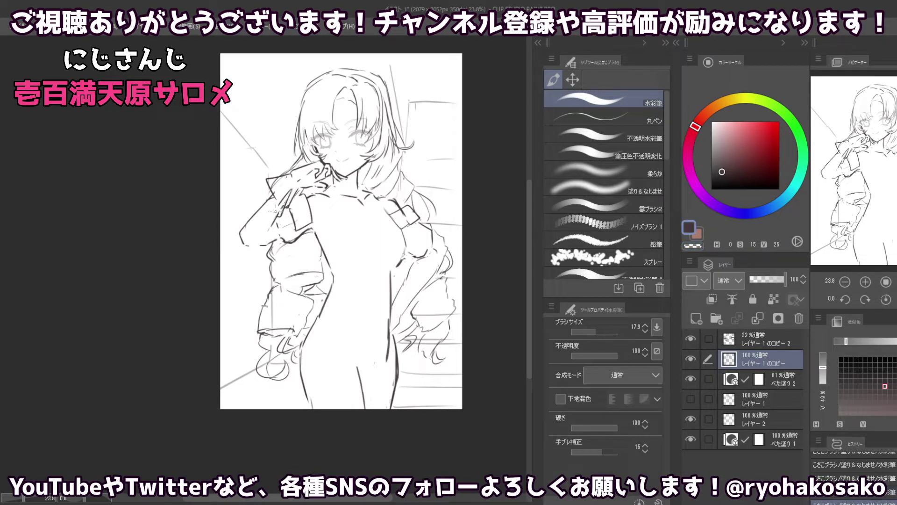
{"action": "mouse_move", "coordinate": [285, 203]}
{"action": "left_mouse_down"}
{"action": "mouse_move", "coordinate": [278, 221]}
{"action": "mouse_move", "coordinate": [260, 191]}
{"action": "mouse_move", "coordinate": [267, 183]}
{"action": "mouse_move", "coordinate": [257, 202]}
{"action": "mouse_move", "coordinate": [258, 188]}
{"action": "mouse_move", "coordinate": [255, 195]}
{"action": "mouse_move", "coordinate": [260, 214]}
{"action": "mouse_move", "coordinate": [271, 220]}
{"action": "mouse_move", "coordinate": [275, 190]}
{"action": "left_mouse_up"}
- Erase and retouch the small strokes around the hand at the cheek
{"action": "key", "text": "c"}
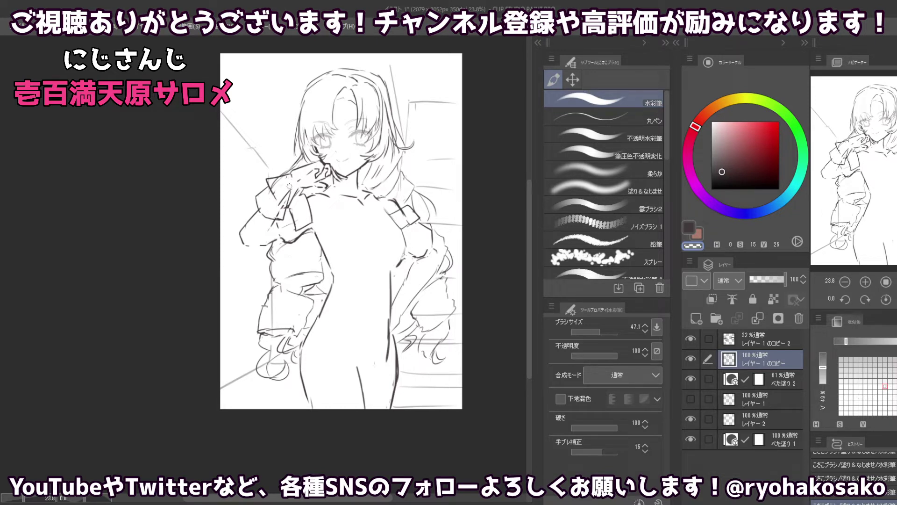
{"action": "key", "text": "c"}
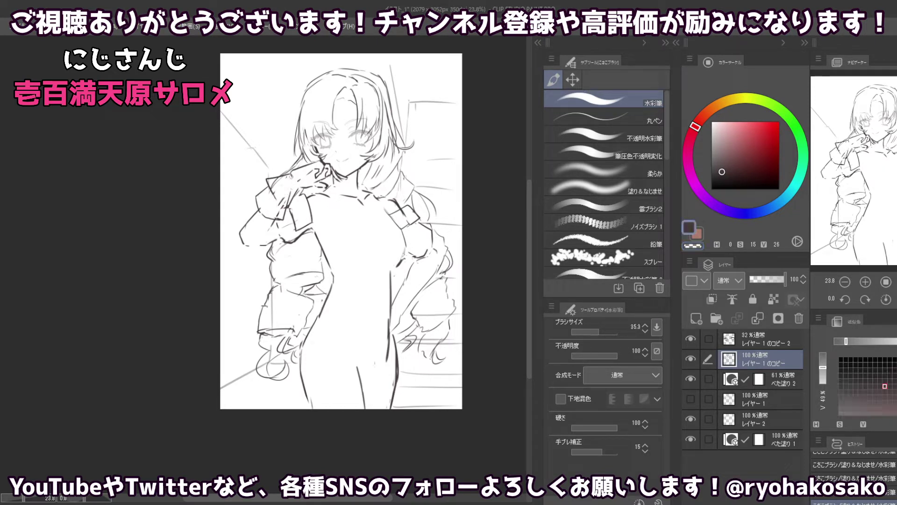
{"action": "key", "text": "c"}
{"action": "left_click_drag", "start_coordinate": [287, 177], "coordinate": [292, 172]}
{"action": "key", "text": "c"}
{"action": "left_click_drag", "start_coordinate": [286, 180], "coordinate": [289, 186]}
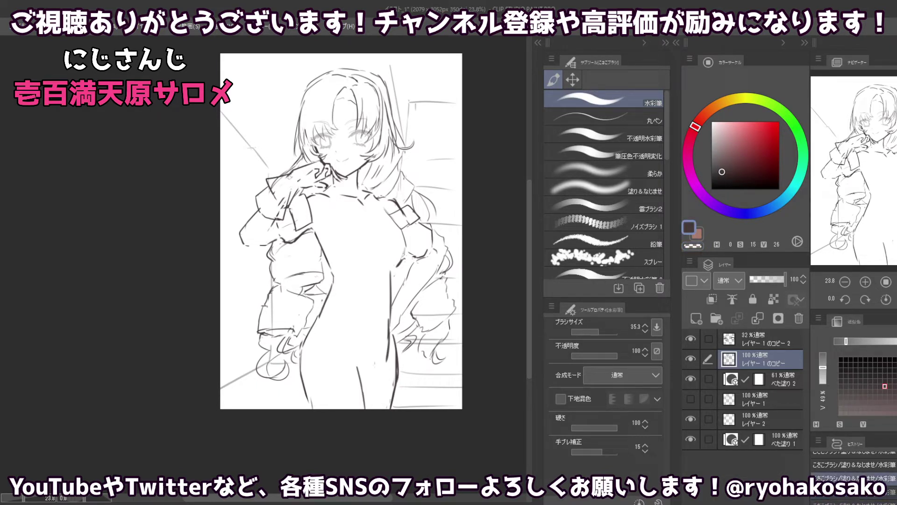
{"action": "key", "text": "c"}
{"action": "mouse_move", "coordinate": [292, 188]}
{"action": "left_mouse_down"}
{"action": "mouse_move", "coordinate": [290, 173]}
{"action": "mouse_move", "coordinate": [286, 198]}
{"action": "mouse_move", "coordinate": [291, 176]}
{"action": "mouse_move", "coordinate": [273, 202]}
{"action": "mouse_move", "coordinate": [297, 192]}
{"action": "left_mouse_up"}
{"action": "key", "text": "c"}
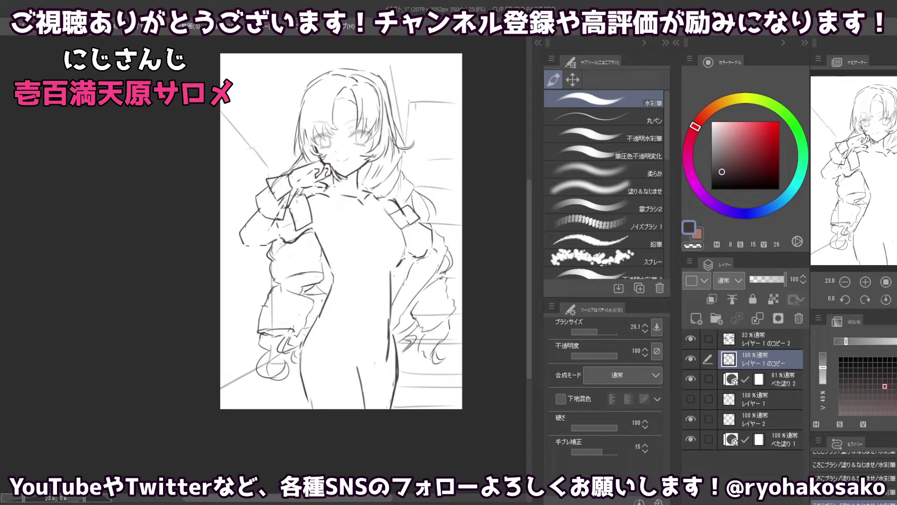
- Undo the stroke near the hand and add short marks at the jacket collar
{"action": "scroll", "coordinate": [270, 177], "scroll_direction": "up", "scroll_amount": 1}
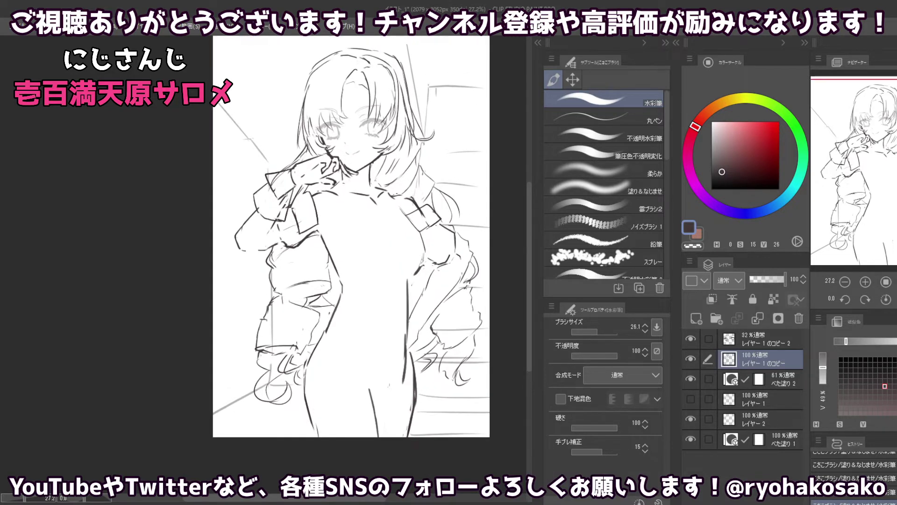
{"action": "key", "text": "ctrl+z"}
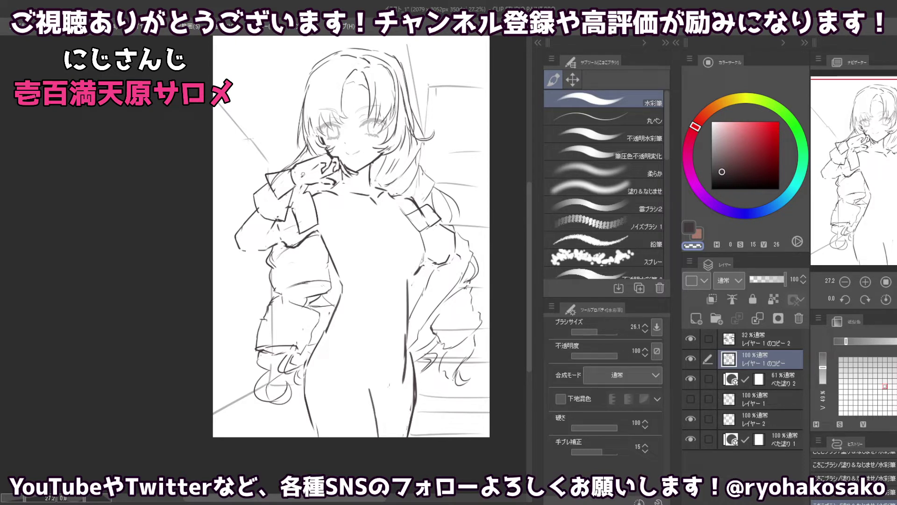
{"action": "key", "text": "c"}
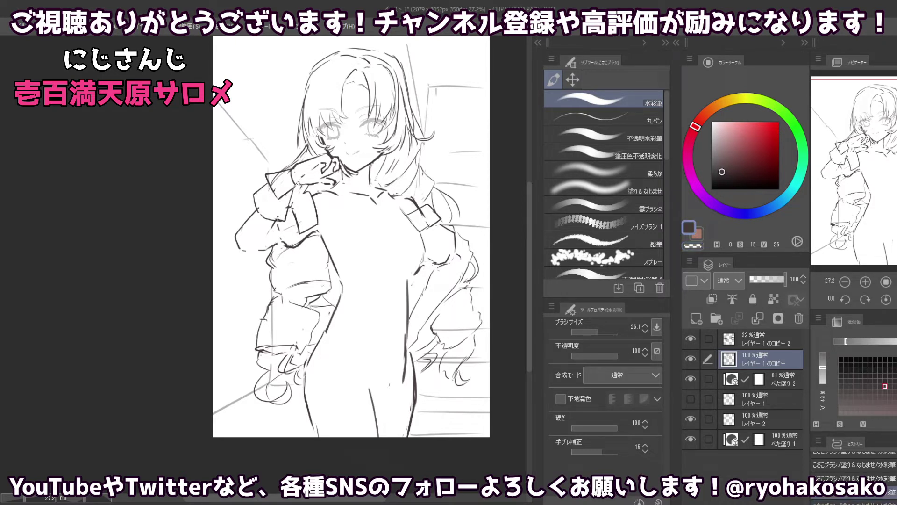
{"action": "key", "text": "c"}
{"action": "key", "text": "c"}
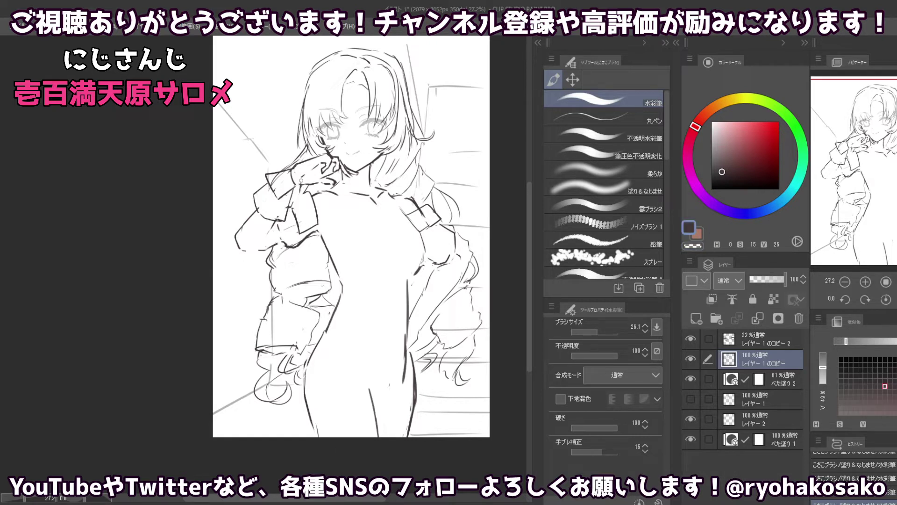
{"action": "left_click_drag", "start_coordinate": [300, 180], "coordinate": [301, 190]}
{"action": "left_click", "coordinate": [300, 185]}
{"action": "left_click", "coordinate": [301, 188]}
{"action": "left_click_drag", "start_coordinate": [294, 202], "coordinate": [292, 211]}
{"action": "key", "text": "ctrl+z"}
{"action": "left_click", "coordinate": [292, 206]}
- Erase part of the collar line and redraw the left jacket contour
{"action": "key", "text": "c"}
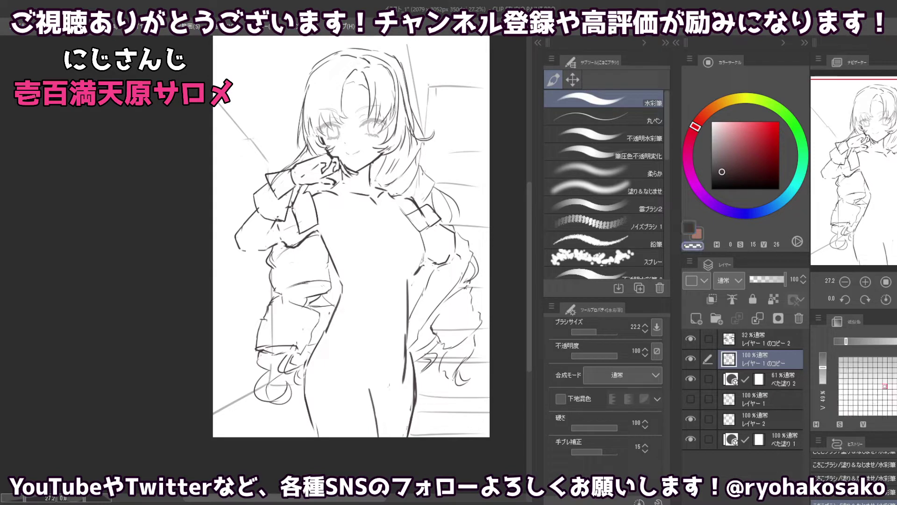
{"action": "mouse_move", "coordinate": [270, 169]}
{"action": "left_mouse_down"}
{"action": "mouse_move", "coordinate": [266, 185]}
{"action": "mouse_move", "coordinate": [273, 173]}
{"action": "left_mouse_up"}
{"action": "key", "text": "c"}
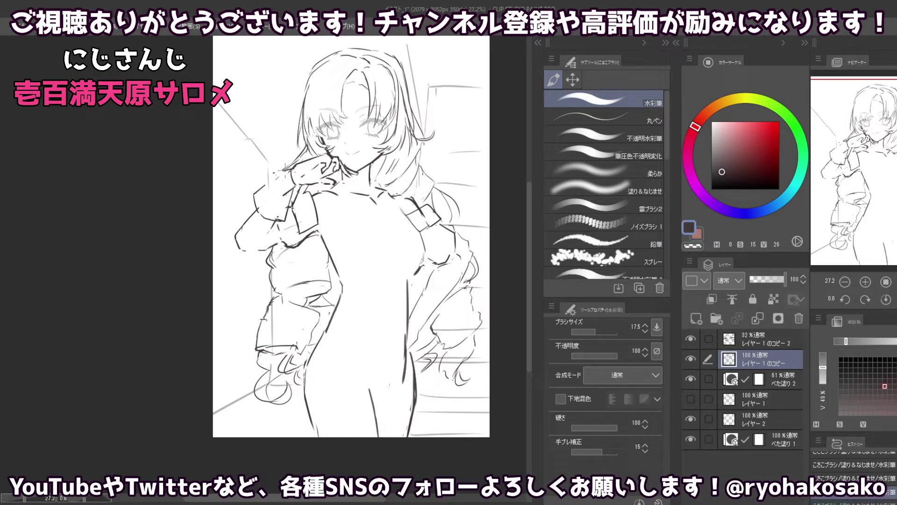
{"action": "key", "text": "c"}
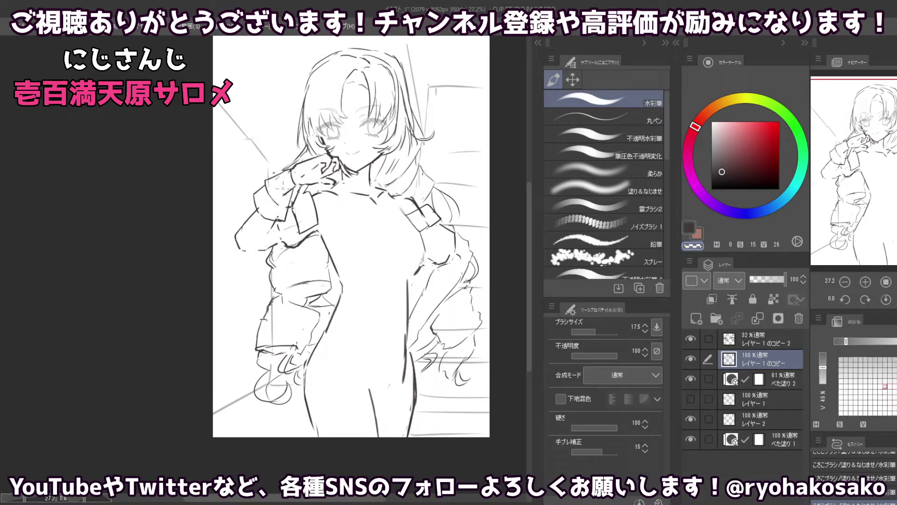
{"action": "key", "text": "c"}
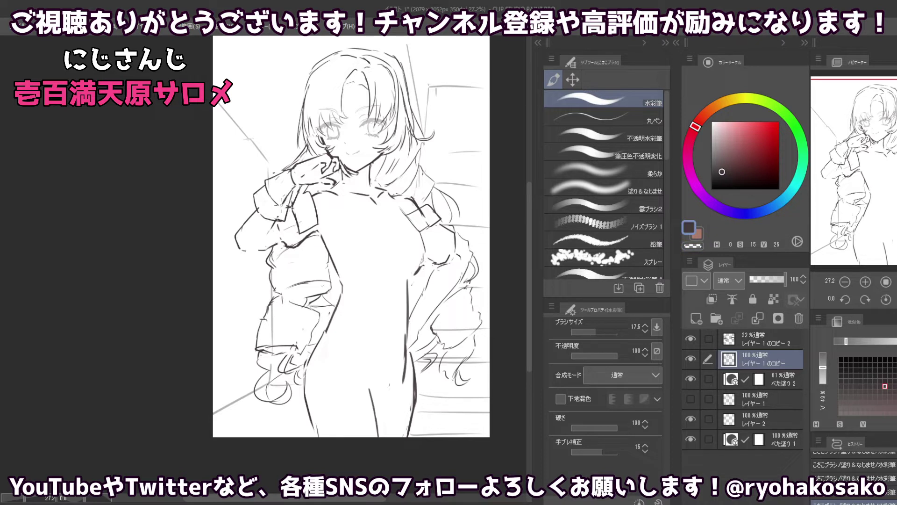
{"action": "key", "text": "c"}
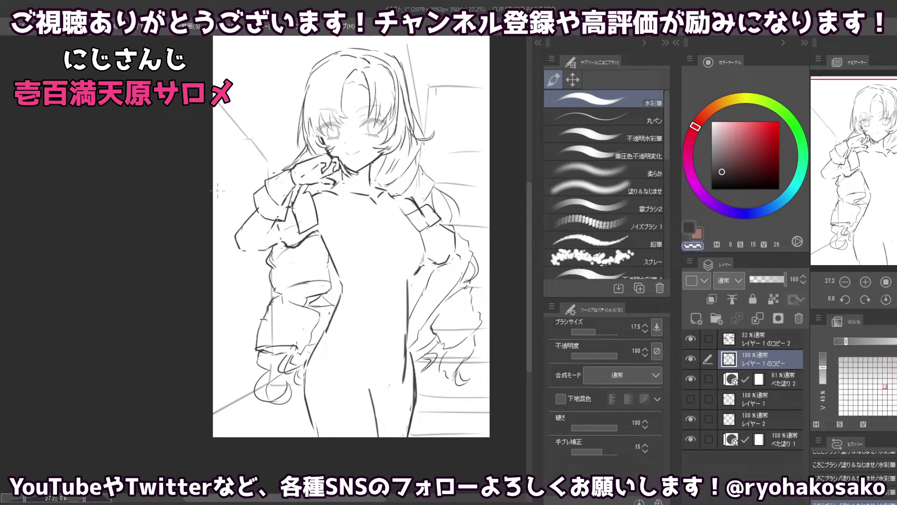
{"action": "key", "text": "c"}
{"action": "left_click_drag", "start_coordinate": [253, 205], "coordinate": [236, 242]}
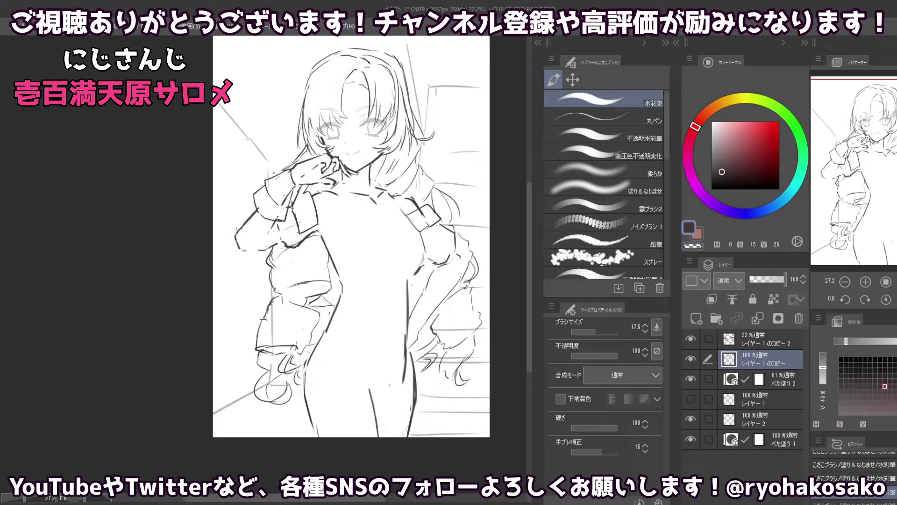
{"action": "key", "text": "c"}
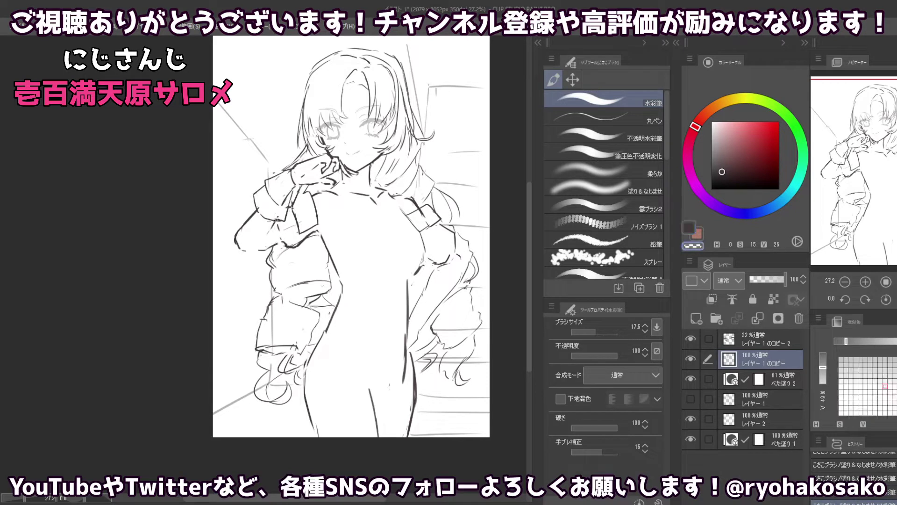
- Retry the left jacket contour and sketch diagonal lines along the left sleeve
{"action": "key", "text": "c"}
{"action": "left_click_drag", "start_coordinate": [273, 220], "coordinate": [253, 244]}
{"action": "key", "text": "ctrl+z"}
{"action": "key", "text": "ctrl+z"}
{"action": "key", "text": "ctrl+z"}
{"action": "key", "text": "ctrl+z"}
{"action": "key", "text": "ctrl+z"}
{"action": "mouse_move", "coordinate": [254, 193]}
{"action": "left_mouse_down"}
{"action": "mouse_move", "coordinate": [236, 239]}
{"action": "mouse_move", "coordinate": [251, 222]}
{"action": "mouse_move", "coordinate": [235, 235]}
{"action": "left_mouse_up"}
{"action": "key", "text": "c"}
{"action": "key", "text": "c"}
{"action": "key", "text": "c"}
{"action": "key", "text": "c"}
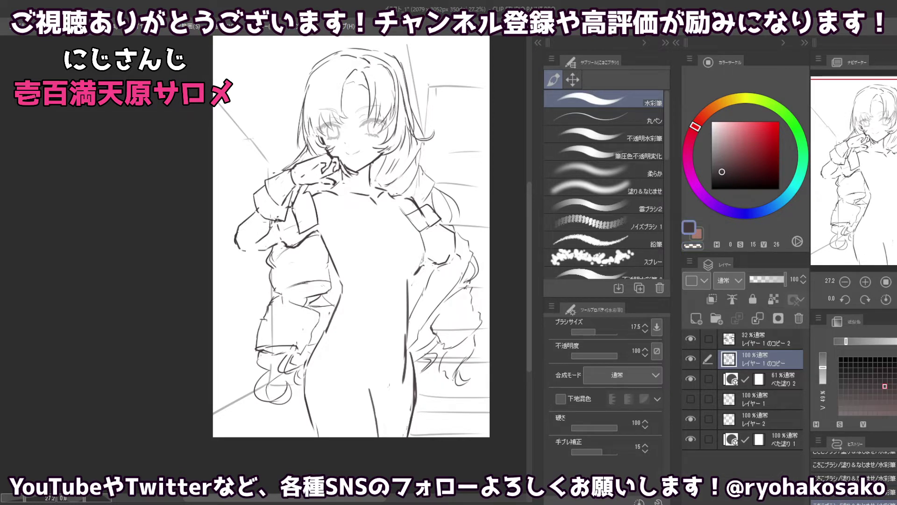
{"action": "key", "text": "c"}
{"action": "key", "text": "c"}
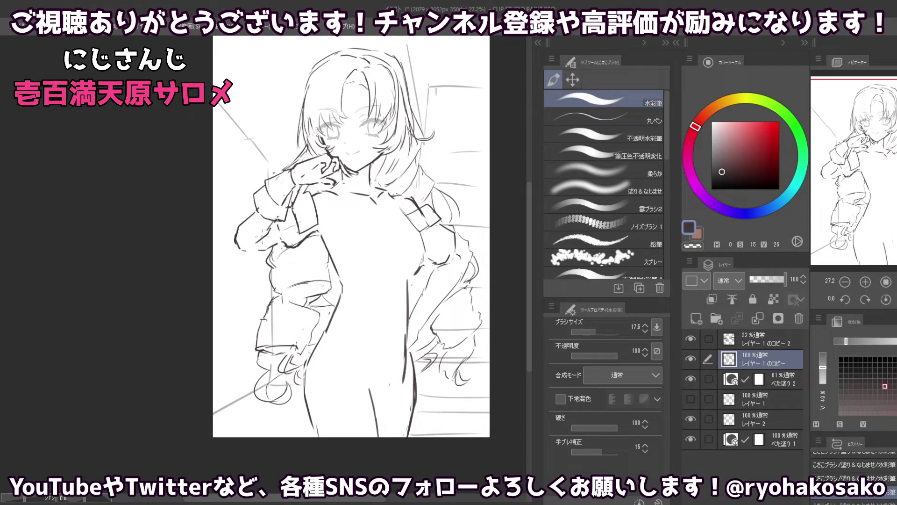
{"action": "left_click_drag", "start_coordinate": [267, 229], "coordinate": [250, 250]}
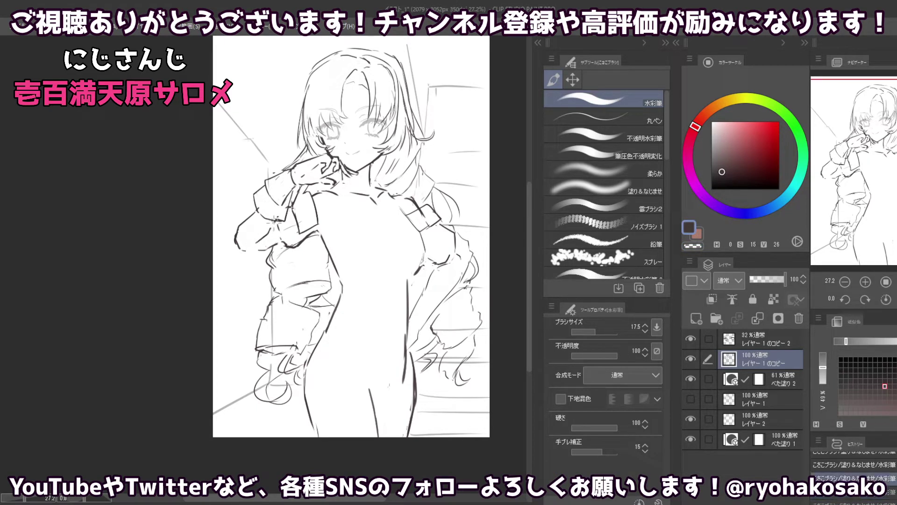
{"action": "left_click_drag", "start_coordinate": [276, 221], "coordinate": [263, 239]}
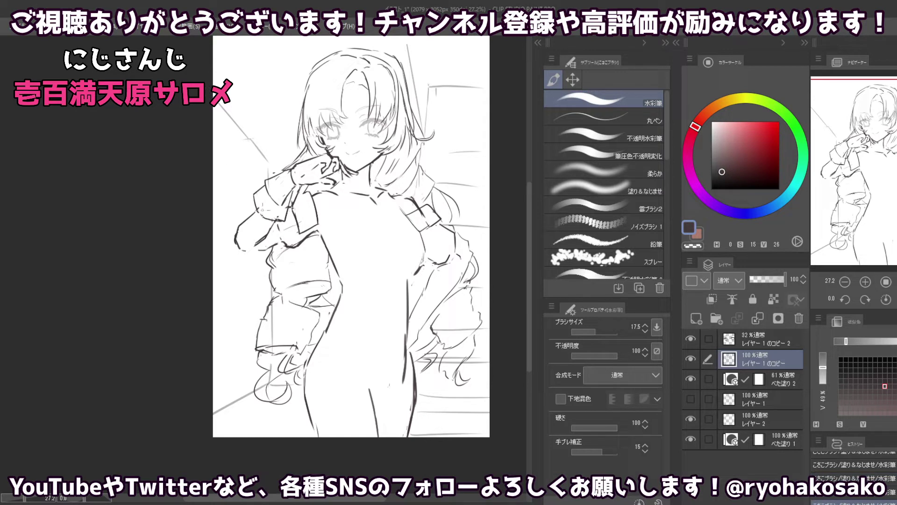
{"action": "key", "text": "c"}
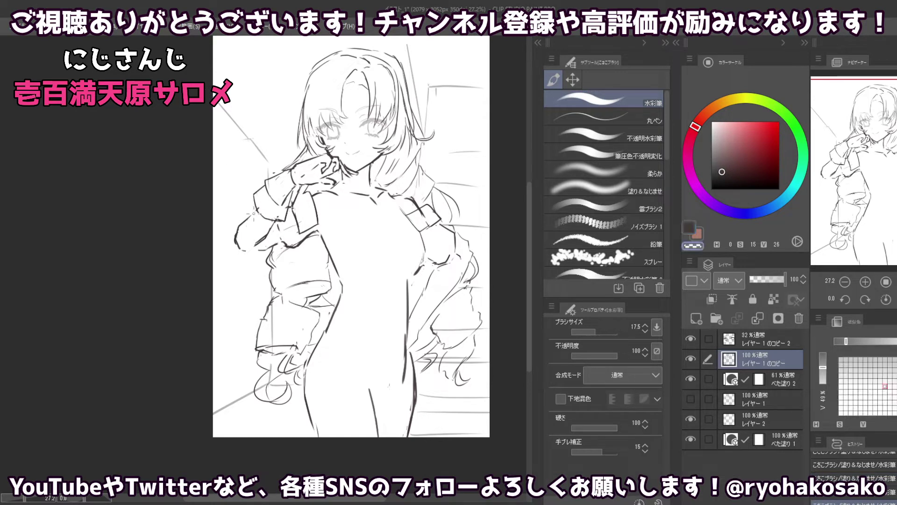
{"action": "key", "text": "c"}
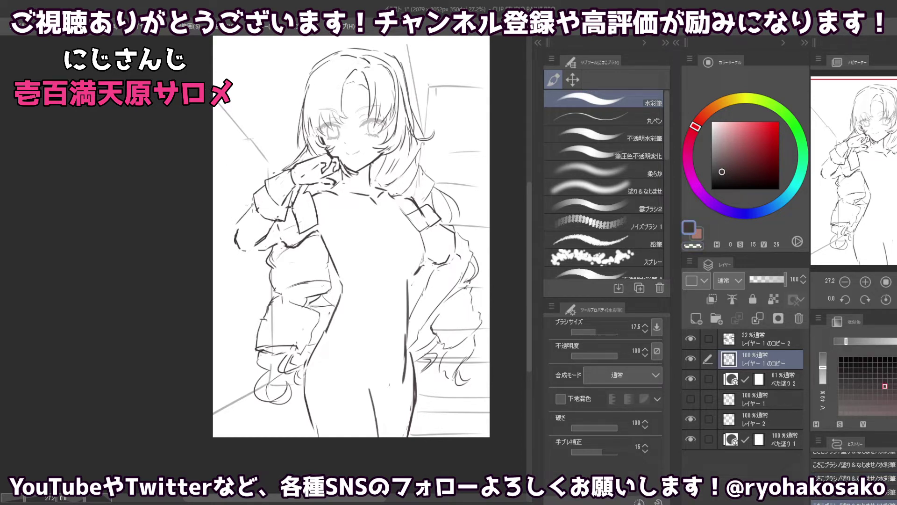
- Redraw the left shoulder curve and erase around it, ending with a brush of about 15.9
{"action": "left_click_drag", "start_coordinate": [247, 213], "coordinate": [236, 239]}
{"action": "key", "text": "ctrl+z"}
{"action": "key", "text": "ctrl+z"}
{"action": "left_click_drag", "start_coordinate": [256, 204], "coordinate": [235, 229]}
{"action": "key", "text": "c"}
{"action": "key", "text": "c"}
{"action": "key", "text": "c"}
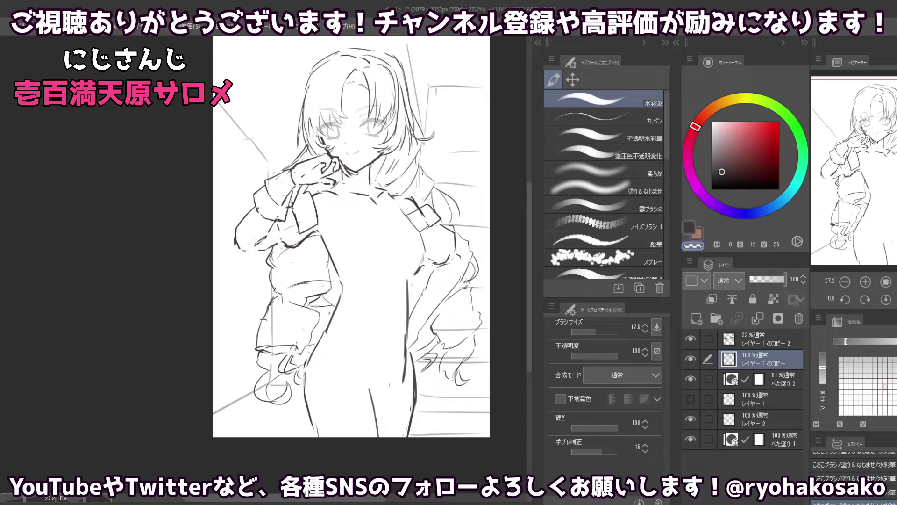
{"action": "mouse_move", "coordinate": [252, 241]}
{"action": "left_mouse_down"}
{"action": "mouse_move", "coordinate": [269, 236]}
{"action": "mouse_move", "coordinate": [241, 245]}
{"action": "left_mouse_up"}
{"action": "key", "text": "c"}
{"action": "key", "text": "c"}
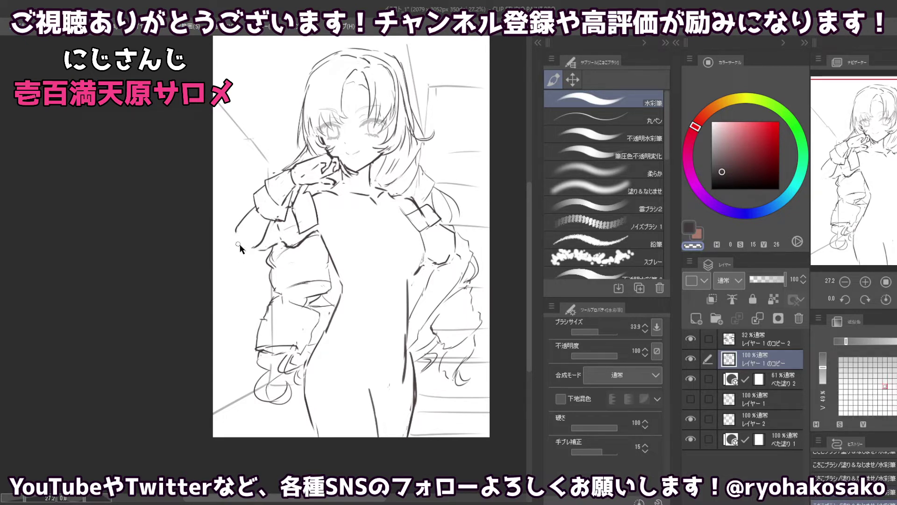
{"action": "mouse_move", "coordinate": [245, 247]}
{"action": "left_mouse_down"}
{"action": "mouse_move", "coordinate": [239, 236]}
{"action": "mouse_move", "coordinate": [233, 262]}
{"action": "left_mouse_up"}
{"action": "key", "text": "c"}
- Retry short strokes on the left shoulder and arm, then erase with a brush near 124.5
{"action": "left_click_drag", "start_coordinate": [240, 228], "coordinate": [235, 238]}
{"action": "key", "text": "ctrl+z"}
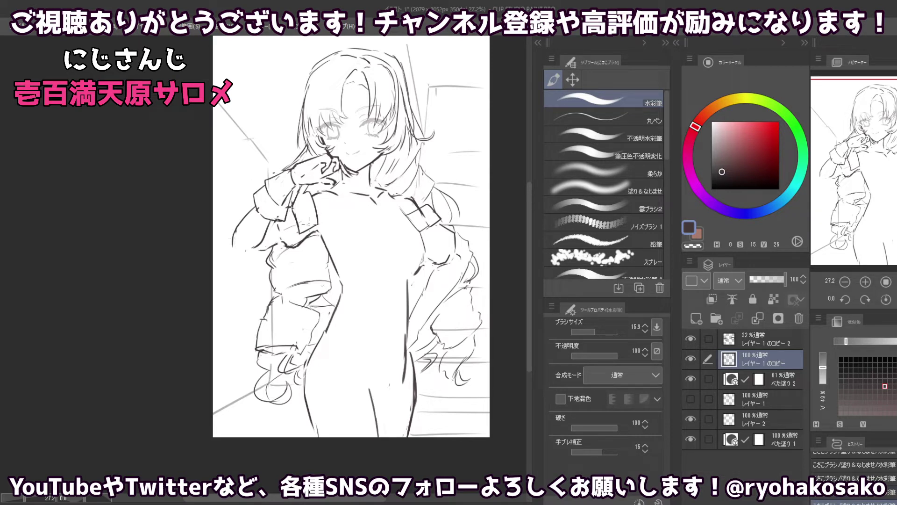
{"action": "key", "text": "ctrl+z"}
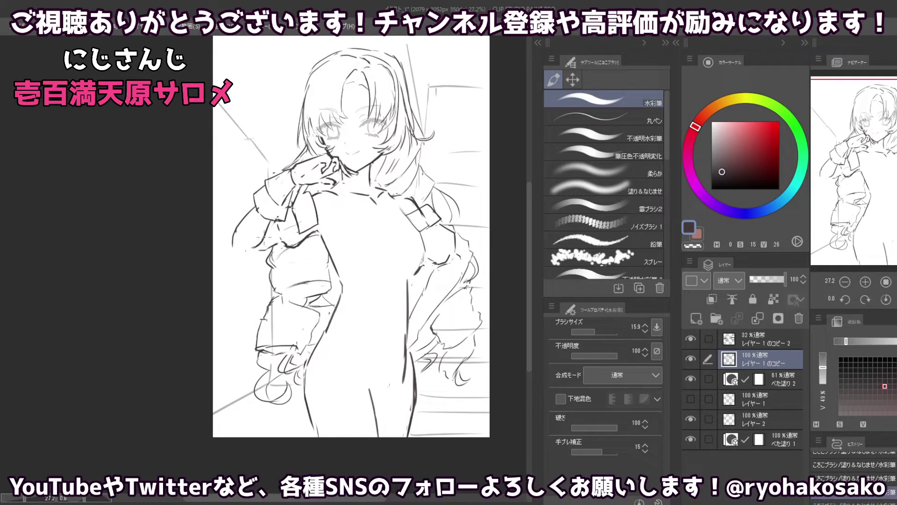
{"action": "left_click_drag", "start_coordinate": [256, 252], "coordinate": [238, 256]}
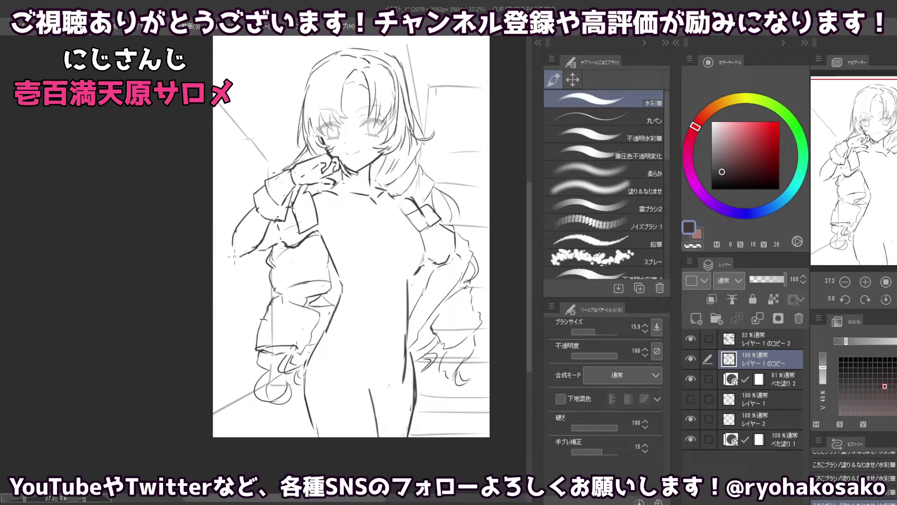
{"action": "key", "text": "ctrl+z"}
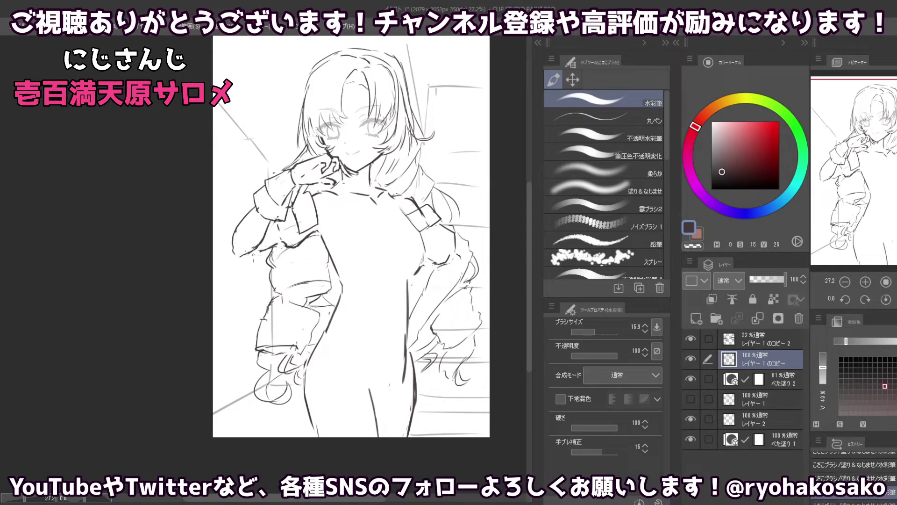
{"action": "left_click_drag", "start_coordinate": [256, 251], "coordinate": [284, 243]}
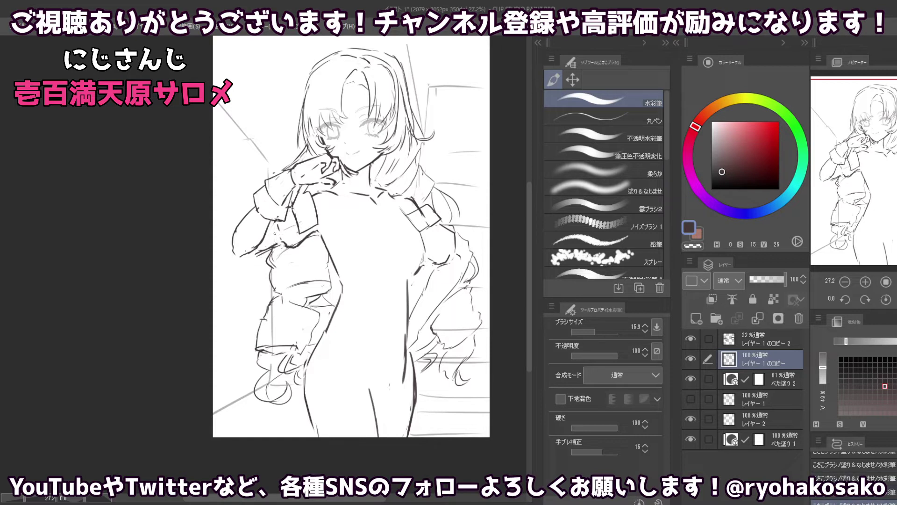
{"action": "key", "text": "c"}
{"action": "mouse_move", "coordinate": [282, 229]}
{"action": "left_mouse_down"}
{"action": "mouse_move", "coordinate": [283, 238]}
{"action": "mouse_move", "coordinate": [301, 239]}
{"action": "left_mouse_up"}
{"action": "key", "text": "c"}
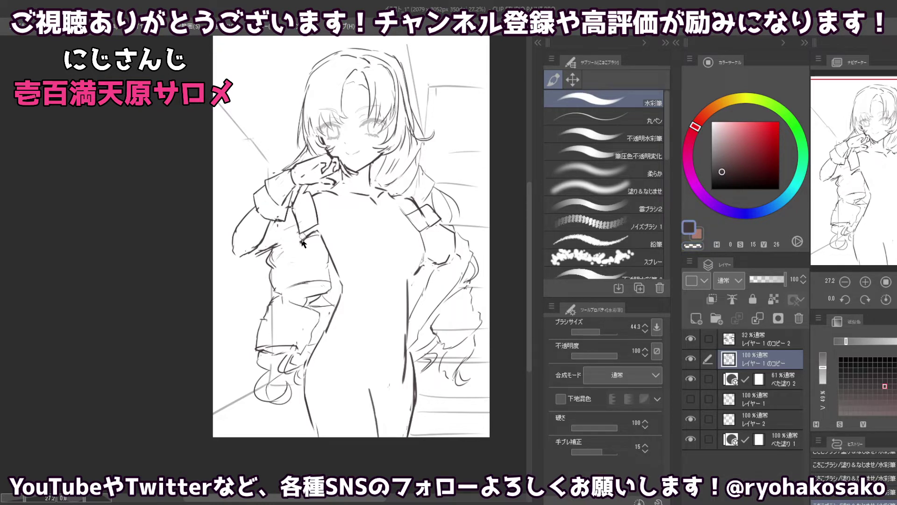
{"action": "key", "text": "c"}
{"action": "key", "text": "c"}
- Erase the chest lines with a 17.4 transparent brush, then return to a thin drawing brush
{"action": "scroll", "coordinate": [341, 196], "scroll_direction": "up", "scroll_amount": 2}
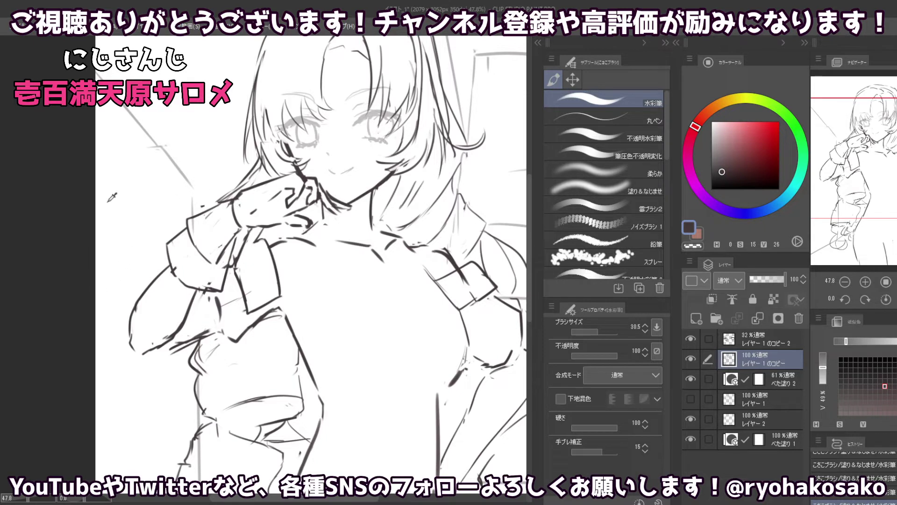
{"action": "key", "text": "c"}
{"action": "left_click_drag", "start_coordinate": [360, 202], "coordinate": [348, 213]}
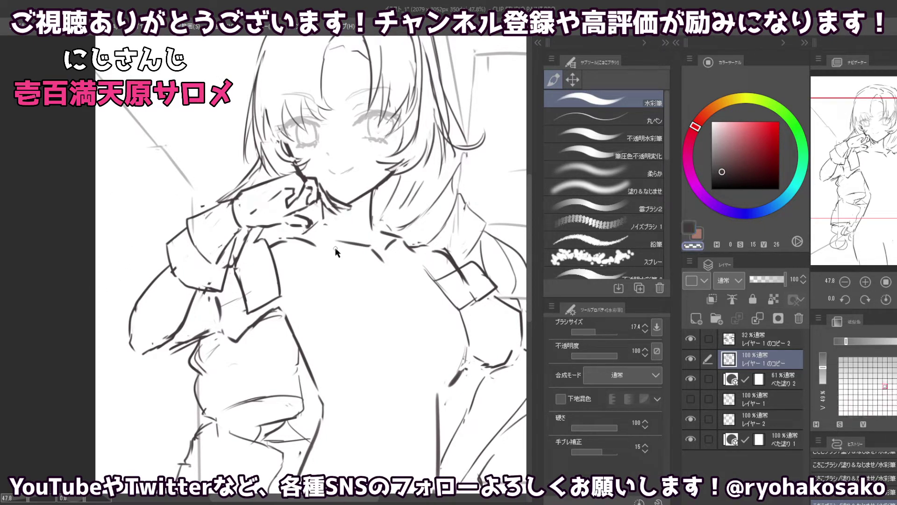
{"action": "mouse_move", "coordinate": [335, 248]}
{"action": "left_mouse_down"}
{"action": "mouse_move", "coordinate": [393, 266]}
{"action": "mouse_move", "coordinate": [358, 263]}
{"action": "mouse_move", "coordinate": [374, 268]}
{"action": "left_mouse_up"}
{"action": "key", "text": "c"}
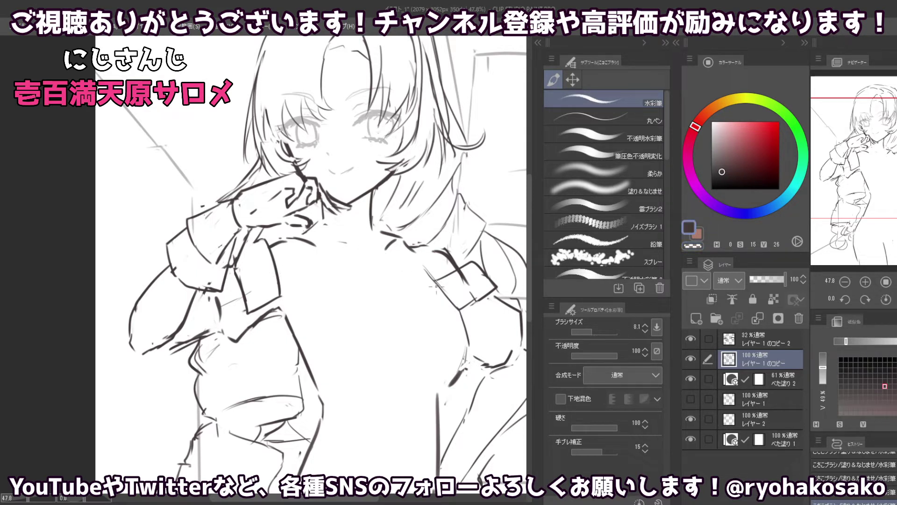
{"action": "mouse_move", "coordinate": [343, 254]}
{"action": "left_mouse_down"}
{"action": "mouse_move", "coordinate": [334, 278]}
{"action": "mouse_move", "coordinate": [403, 264]}
{"action": "left_mouse_up"}
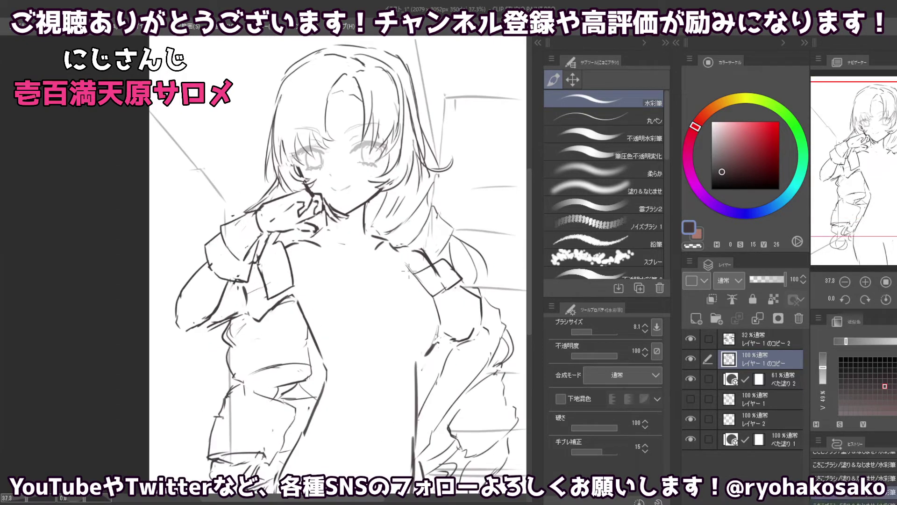
- Set the brush to about 16.8 and draw short strokes at the base of the neck
{"action": "key", "text": "bracketright"}
{"action": "key", "text": "bracketright"}
{"action": "key", "text": "c"}
{"action": "key", "text": "c"}
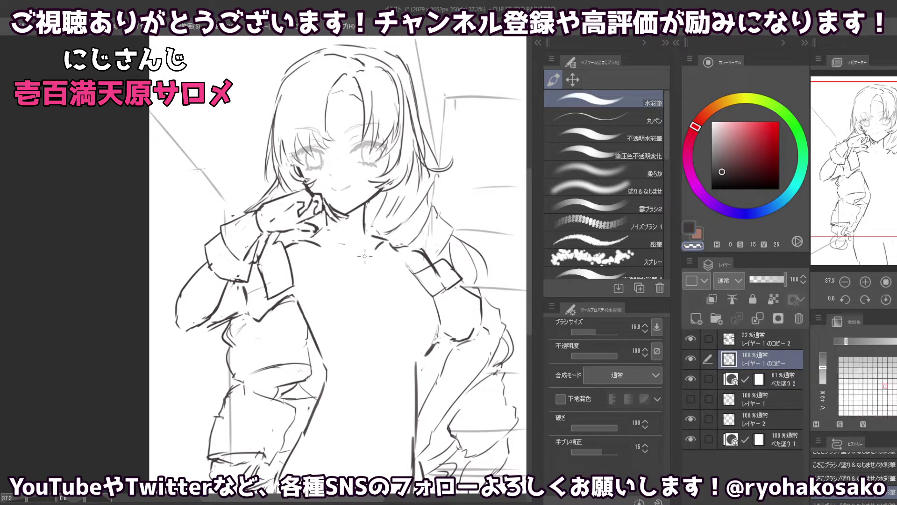
{"action": "key", "text": "c"}
{"action": "key", "text": "c"}
{"action": "mouse_move", "coordinate": [368, 252]}
{"action": "left_mouse_down"}
{"action": "mouse_move", "coordinate": [379, 243]}
{"action": "mouse_move", "coordinate": [307, 235]}
{"action": "left_mouse_up"}
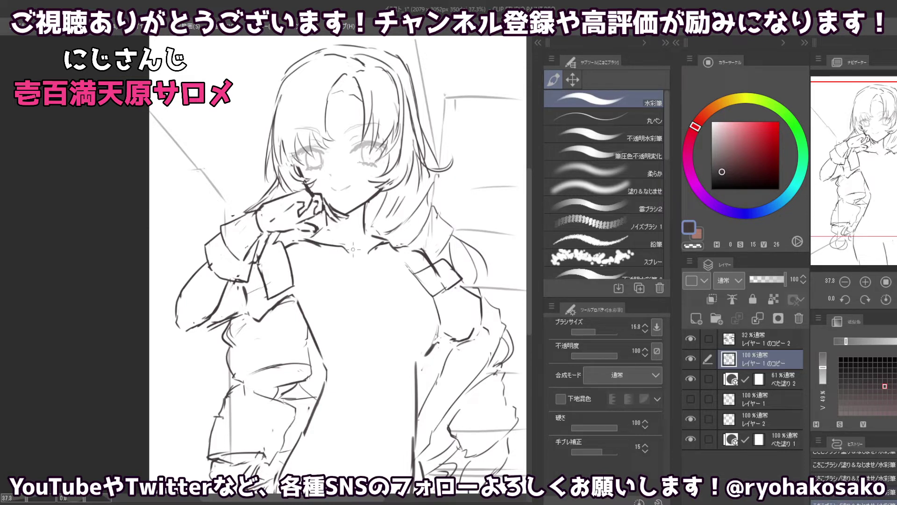
{"action": "key", "text": "c"}
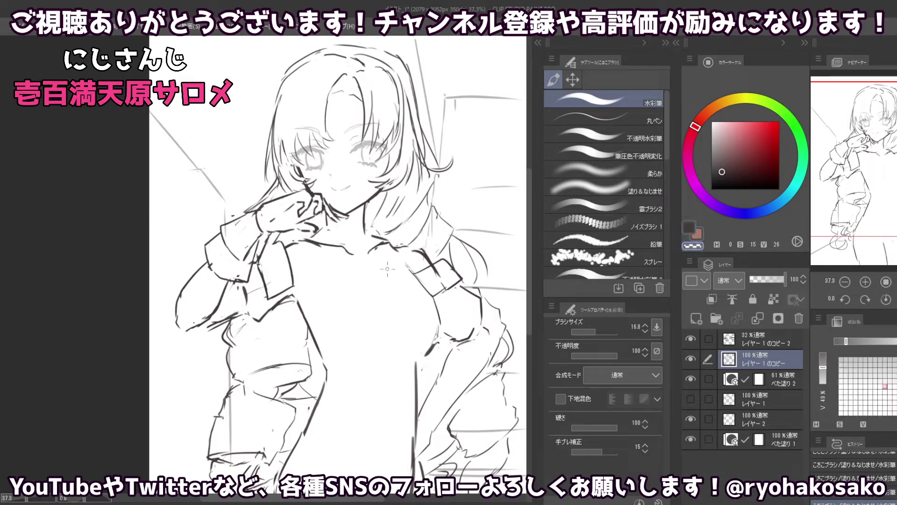
{"action": "key", "text": "c"}
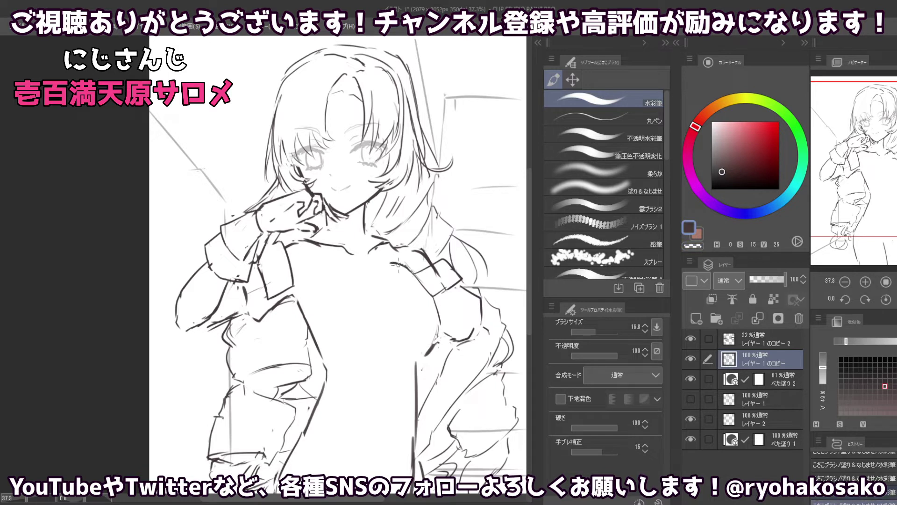
{"action": "mouse_move", "coordinate": [387, 265]}
{"action": "left_mouse_down"}
{"action": "mouse_move", "coordinate": [366, 270]}
{"action": "mouse_move", "coordinate": [350, 307]}
{"action": "left_mouse_up"}
- Sketch and rework the collarbone strokes until a short line toward the upper right remains
{"action": "left_click_drag", "start_coordinate": [356, 270], "coordinate": [303, 279]}
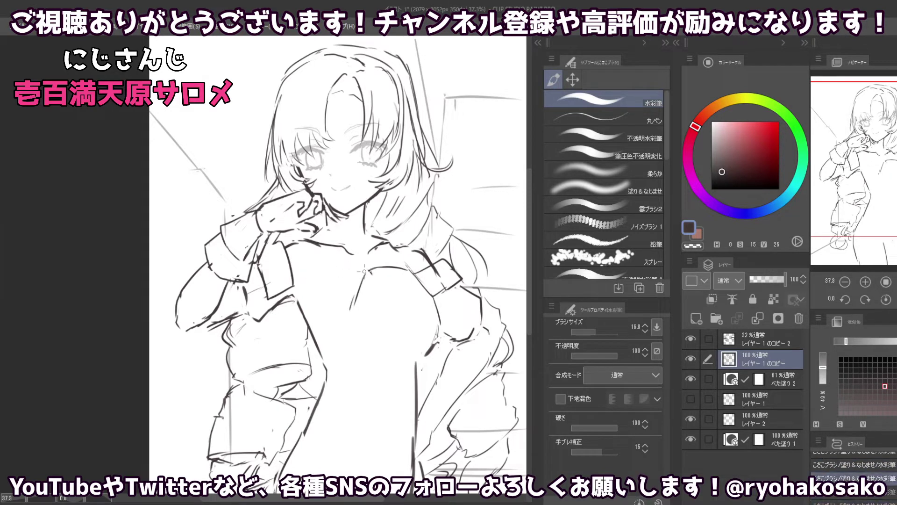
{"action": "left_click_drag", "start_coordinate": [368, 270], "coordinate": [302, 280]}
{"action": "left_click_drag", "start_coordinate": [361, 271], "coordinate": [307, 268]}
{"action": "left_click_drag", "start_coordinate": [363, 272], "coordinate": [316, 270]}
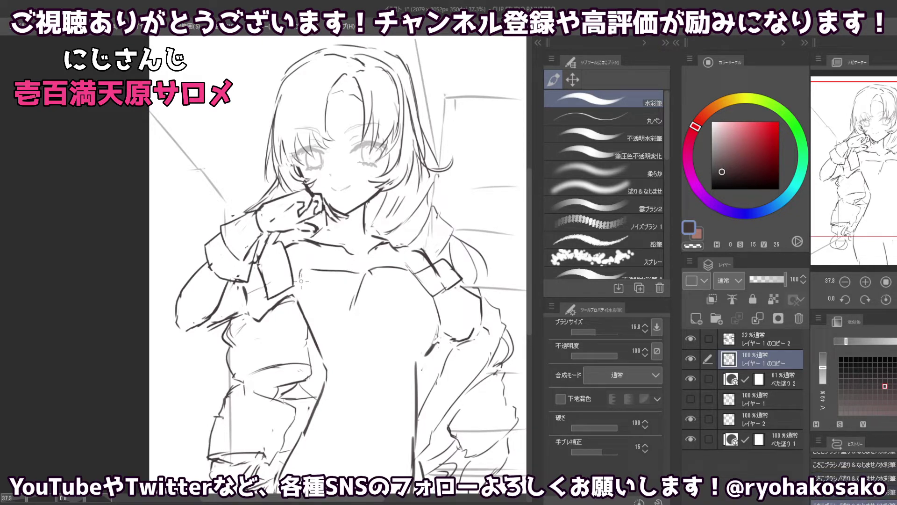
{"action": "key", "text": "ctrl+z"}
{"action": "key", "text": "ctrl+z"}
{"action": "key", "text": "ctrl+z"}
{"action": "key", "text": "ctrl+z"}
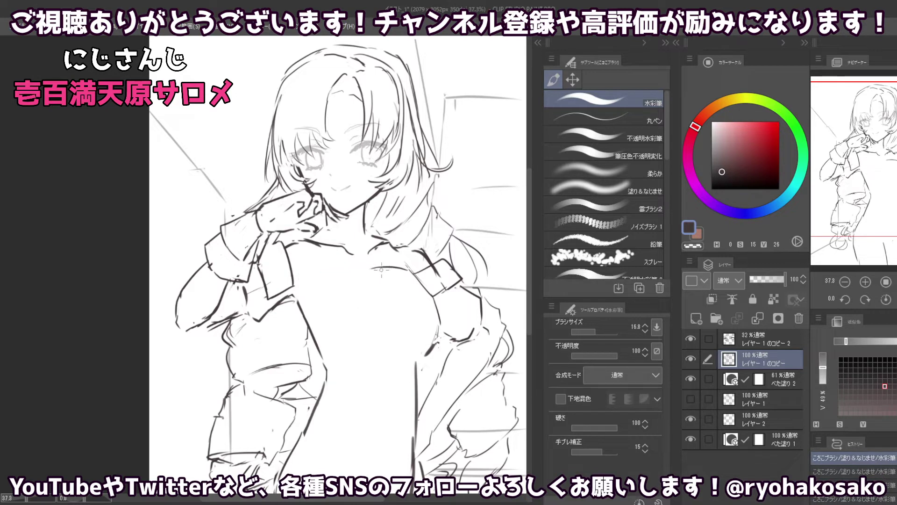
{"action": "key", "text": "ctrl+z"}
{"action": "left_click_drag", "start_coordinate": [373, 275], "coordinate": [401, 263]}
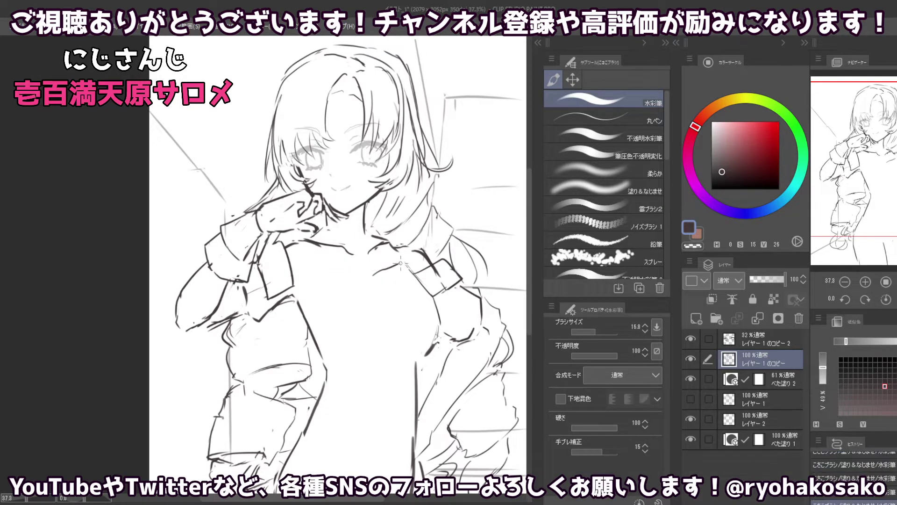
{"action": "key", "text": "ctrl+z"}
{"action": "key", "text": "ctrl+z"}
{"action": "key", "text": "ctrl+z"}
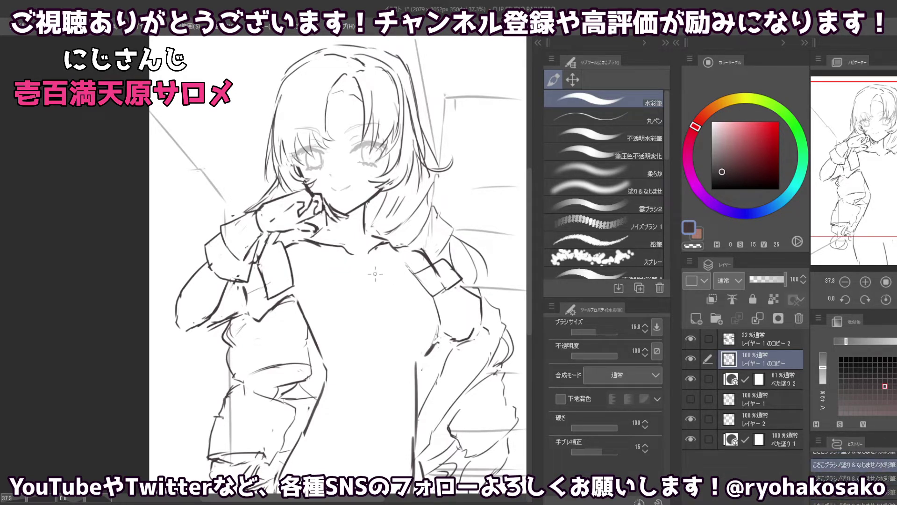
{"action": "mouse_move", "coordinate": [373, 276]}
{"action": "left_mouse_down"}
{"action": "mouse_move", "coordinate": [412, 261]}
{"action": "mouse_move", "coordinate": [381, 285]}
{"action": "mouse_move", "coordinate": [397, 299]}
{"action": "mouse_move", "coordinate": [432, 284]}
{"action": "mouse_move", "coordinate": [408, 268]}
{"action": "left_mouse_up"}
- Erase the small rough lapel strokes and redraw the lapel edge
{"action": "key", "text": "c"}
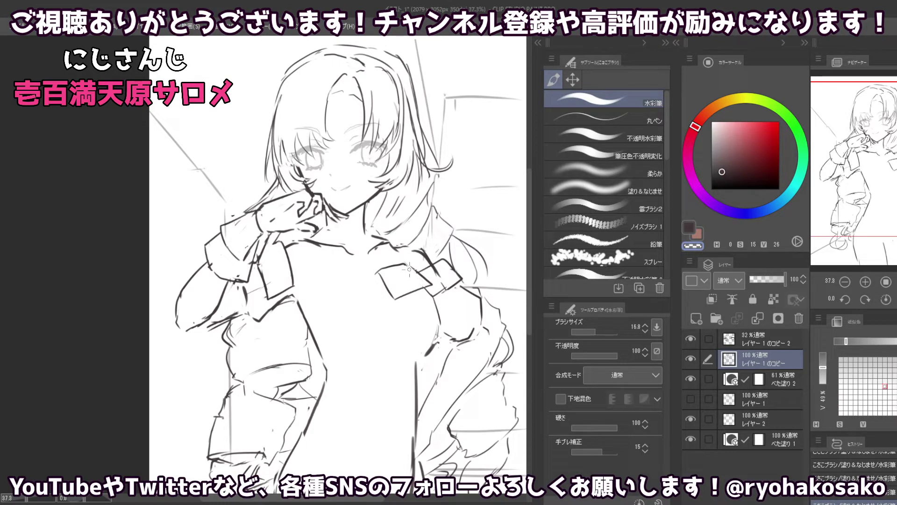
{"action": "key", "text": "c"}
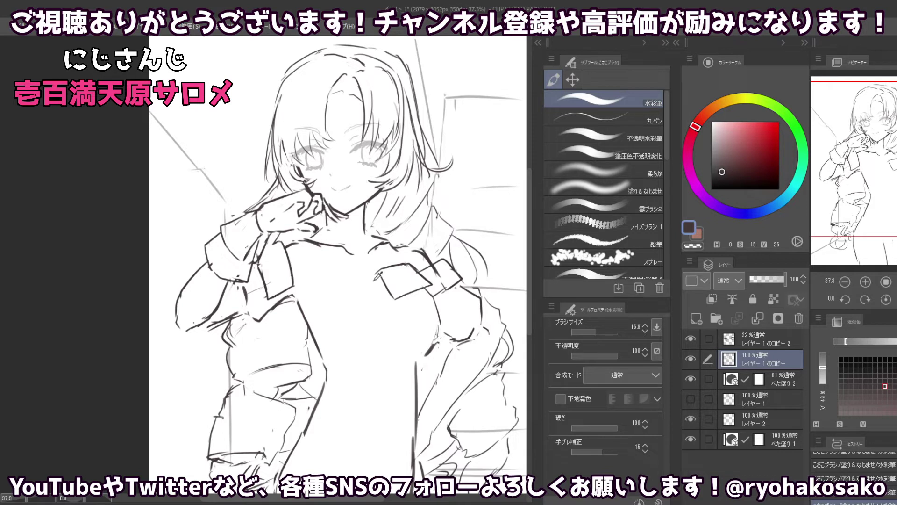
{"action": "key", "text": "c"}
{"action": "left_click_drag", "start_coordinate": [408, 266], "coordinate": [417, 270]}
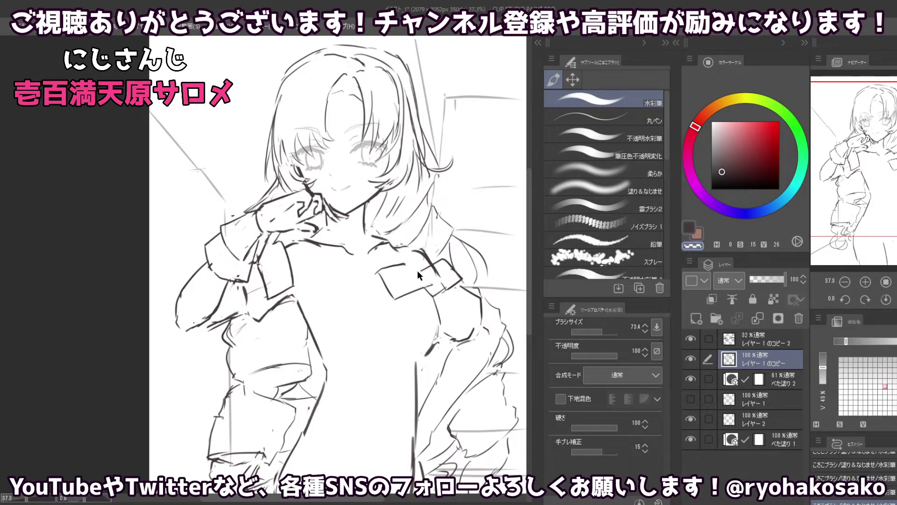
{"action": "key", "text": "c"}
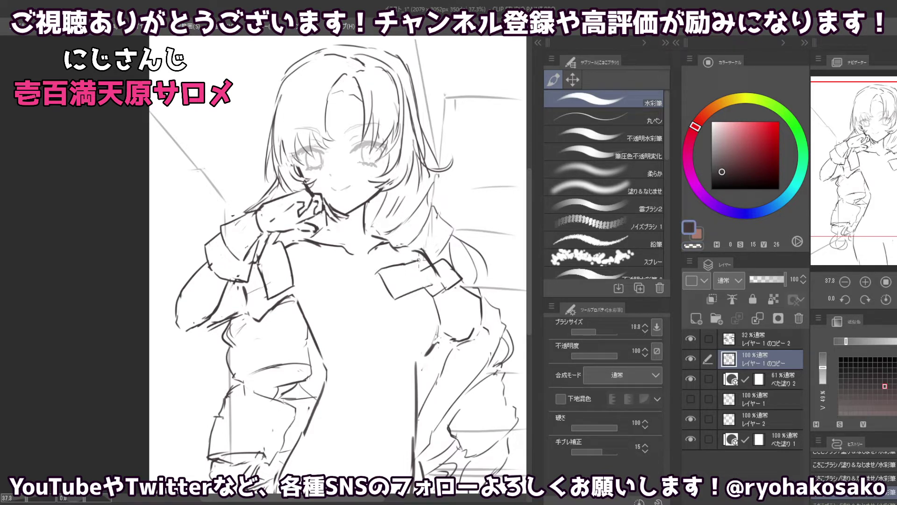
{"action": "mouse_move", "coordinate": [422, 260]}
{"action": "left_mouse_down"}
{"action": "mouse_move", "coordinate": [439, 306]}
{"action": "mouse_move", "coordinate": [433, 350]}
{"action": "left_mouse_up"}
{"action": "key", "text": "c"}
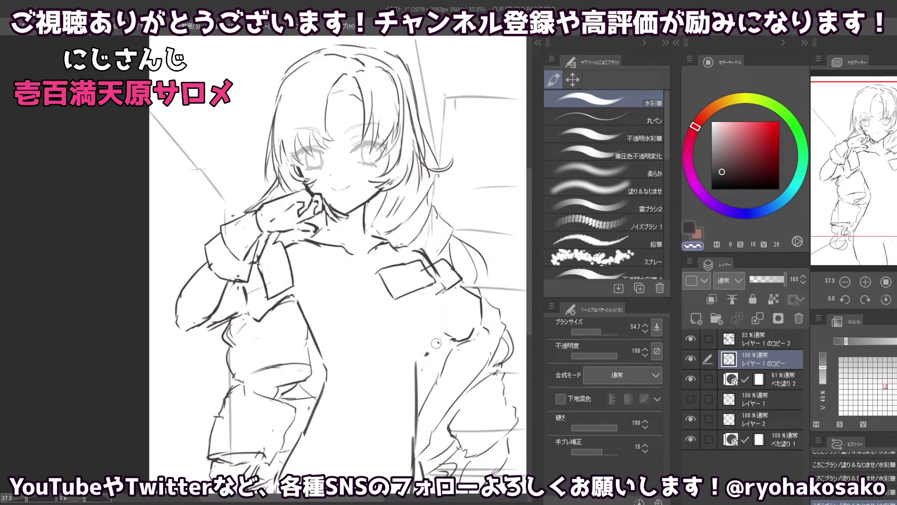
{"action": "key", "text": "c"}
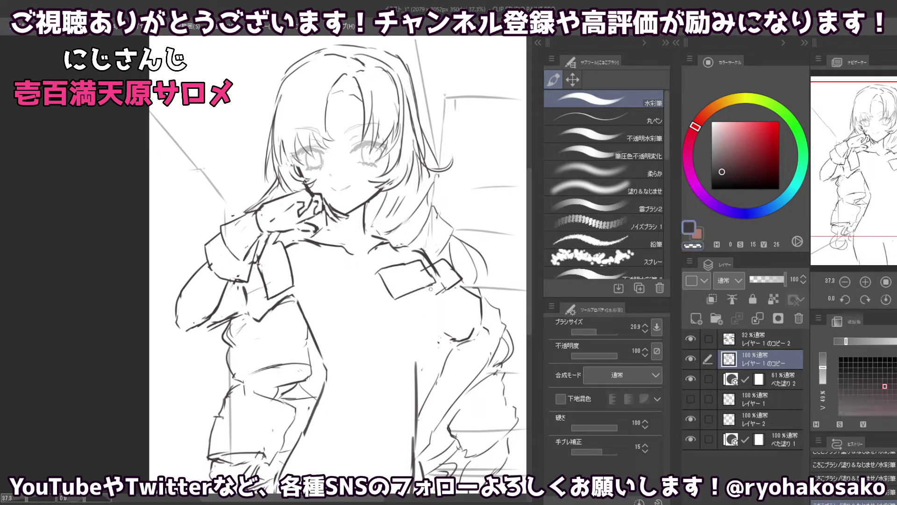
{"action": "mouse_move", "coordinate": [431, 285]}
{"action": "left_mouse_down"}
{"action": "mouse_move", "coordinate": [437, 306]}
{"action": "mouse_move", "coordinate": [425, 342]}
{"action": "left_mouse_up"}
- Redraw the jacket line down from the lapel and replace the jacket's left edge line
{"action": "key", "text": "ctrl+z"}
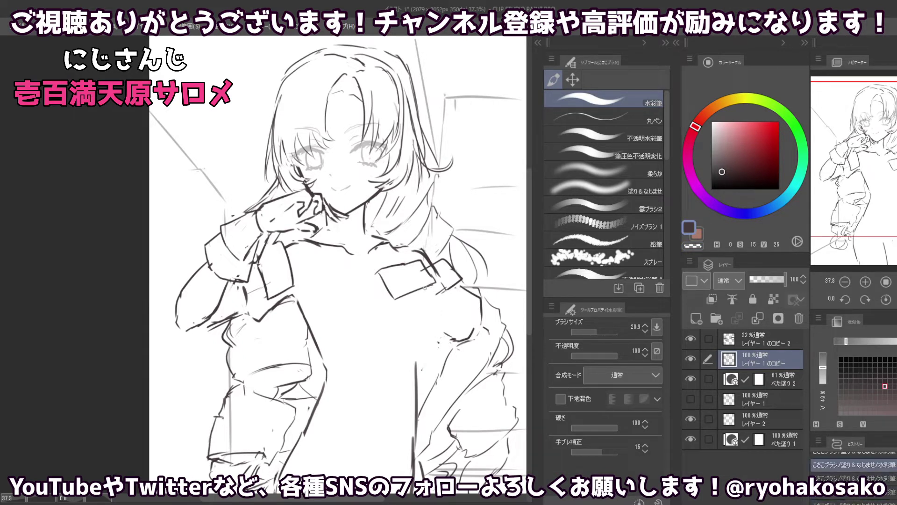
{"action": "key", "text": "ctrl+z"}
{"action": "left_click_drag", "start_coordinate": [428, 291], "coordinate": [419, 346]}
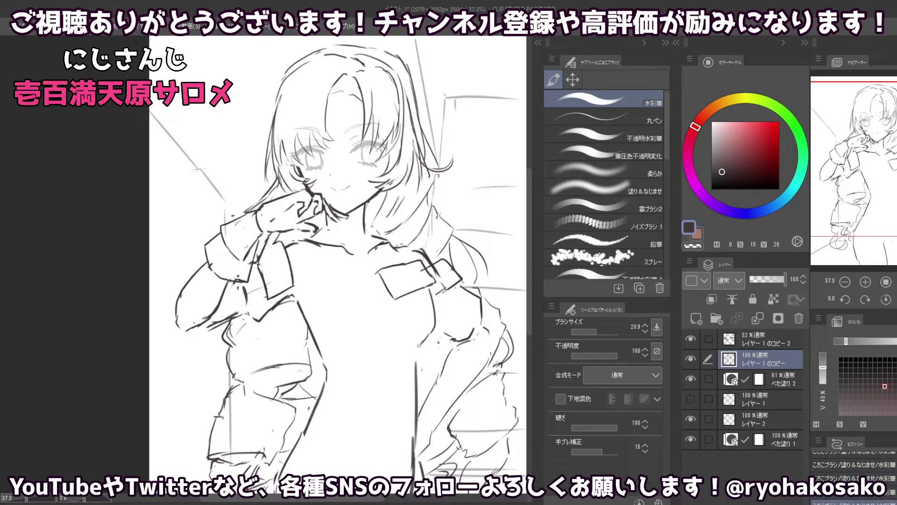
{"action": "left_click", "coordinate": [333, 294], "text": "alt"}
{"action": "left_click_drag", "start_coordinate": [292, 295], "coordinate": [317, 344]}
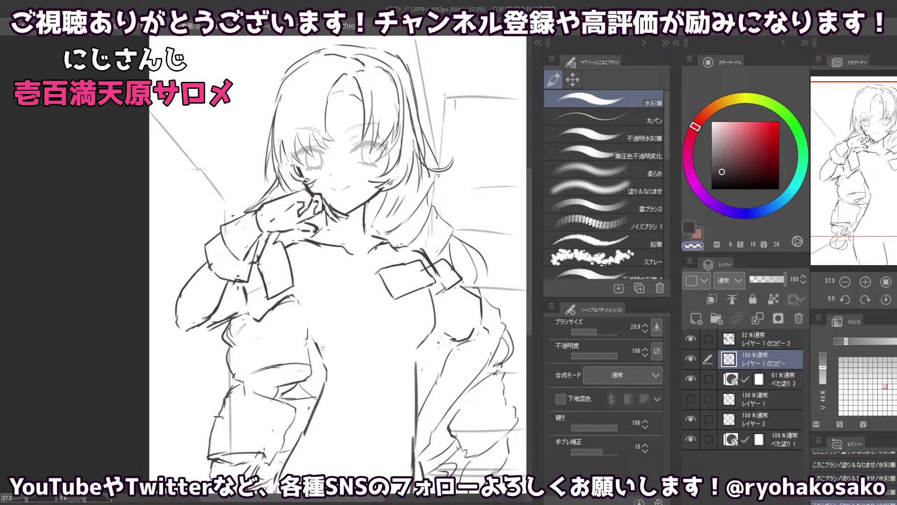
{"action": "key", "text": "c"}
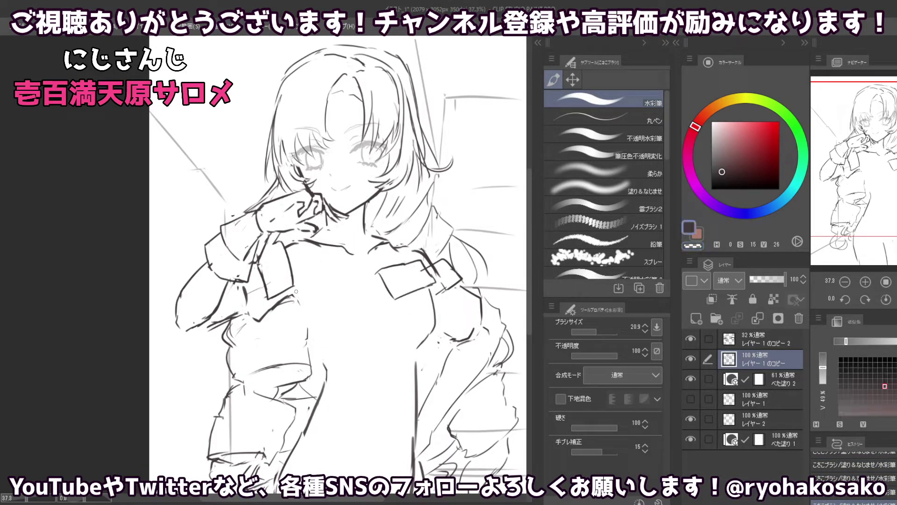
{"action": "left_click_drag", "start_coordinate": [300, 293], "coordinate": [310, 332]}
{"action": "scroll", "coordinate": [327, 322], "scroll_direction": "down", "scroll_amount": 2}
- Add small strokes around the left sleeve cuff and enlarge the eraser brush
{"action": "left_click_drag", "start_coordinate": [348, 337], "coordinate": [340, 341]}
{"action": "key", "text": "c"}
{"action": "left_click_drag", "start_coordinate": [336, 311], "coordinate": [342, 345]}
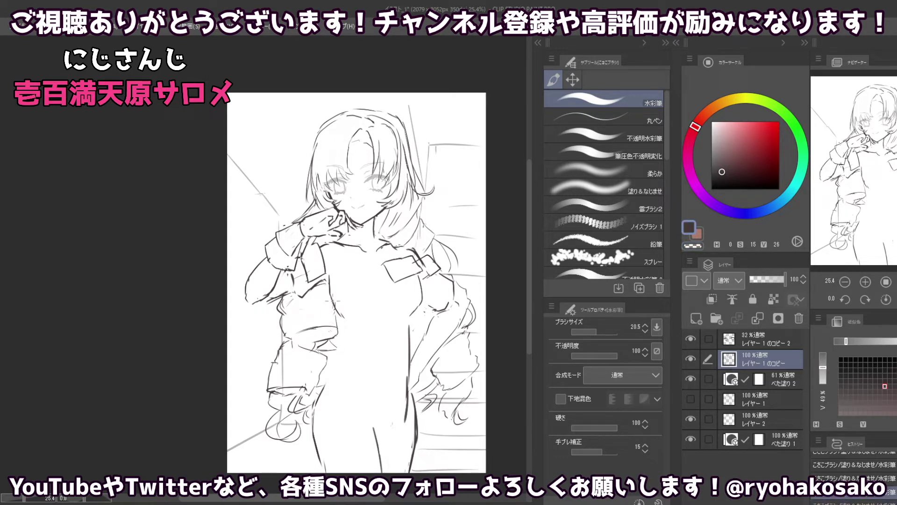
{"action": "key", "text": "c"}
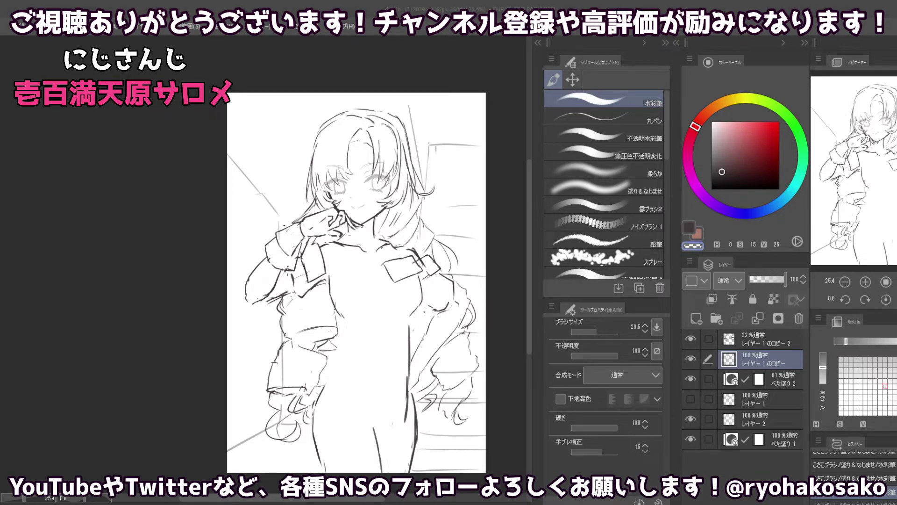
{"action": "mouse_move", "coordinate": [340, 269]}
{"action": "left_mouse_down"}
{"action": "mouse_move", "coordinate": [343, 288]}
{"action": "mouse_move", "coordinate": [321, 290]}
{"action": "left_mouse_up"}
{"action": "key", "text": "c"}
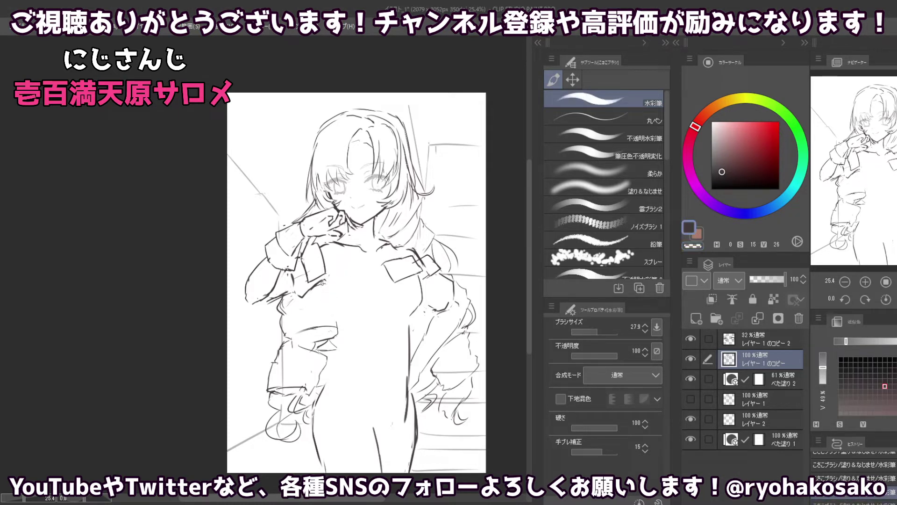
{"action": "key", "text": "c"}
{"action": "key", "text": "c"}
- Try new contour strokes across the chest, undoing them and erasing a small bit
{"action": "mouse_move", "coordinate": [321, 290]}
{"action": "left_mouse_down"}
{"action": "mouse_move", "coordinate": [334, 318]}
{"action": "mouse_move", "coordinate": [328, 290]}
{"action": "mouse_move", "coordinate": [354, 321]}
{"action": "left_mouse_up"}
{"action": "key", "text": "ctrl+z"}
{"action": "key", "text": "ctrl+z"}
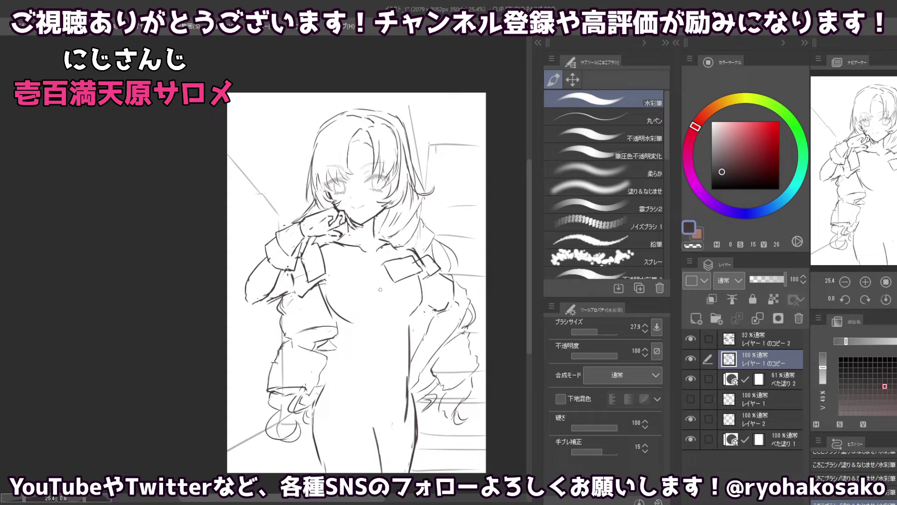
{"action": "key", "text": "ctrl+z"}
{"action": "key", "text": "c"}
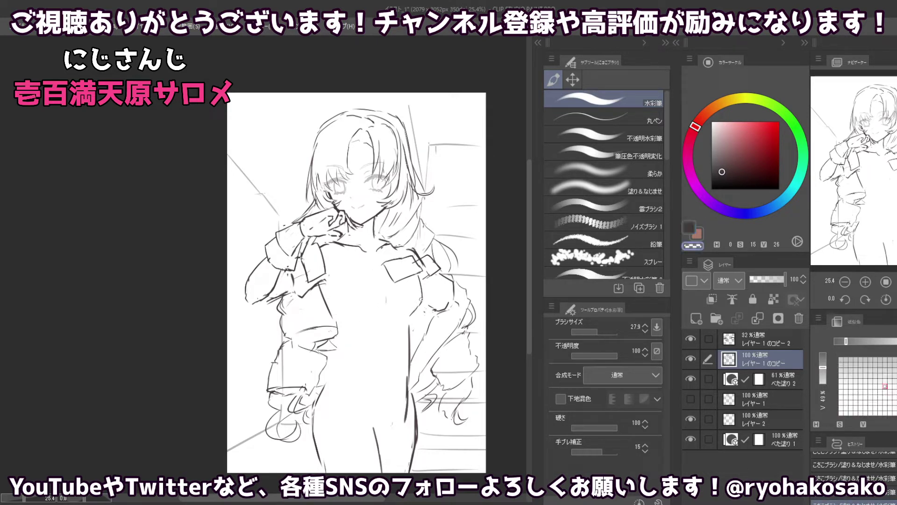
{"action": "key", "text": "c"}
{"action": "mouse_move", "coordinate": [419, 302]}
{"action": "left_mouse_down"}
{"action": "mouse_move", "coordinate": [410, 320]}
{"action": "mouse_move", "coordinate": [386, 324]}
{"action": "left_mouse_up"}
{"action": "key", "text": "ctrl+z"}
{"action": "key", "text": "ctrl+z"}
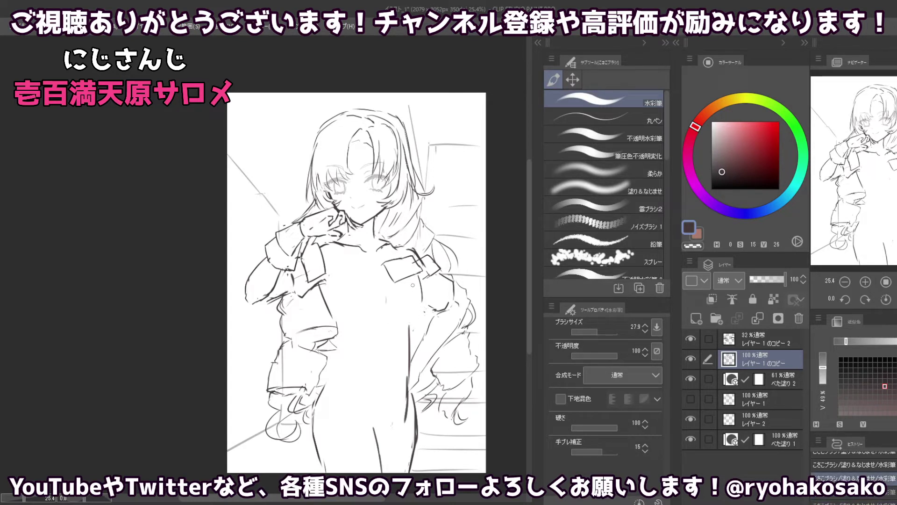
{"action": "key", "text": "c"}
{"action": "mouse_move", "coordinate": [420, 283]}
{"action": "left_mouse_down"}
{"action": "mouse_move", "coordinate": [418, 275]}
{"action": "mouse_move", "coordinate": [421, 308]}
{"action": "left_mouse_up"}
{"action": "key", "text": "c"}
{"action": "key", "text": "ctrl+z"}
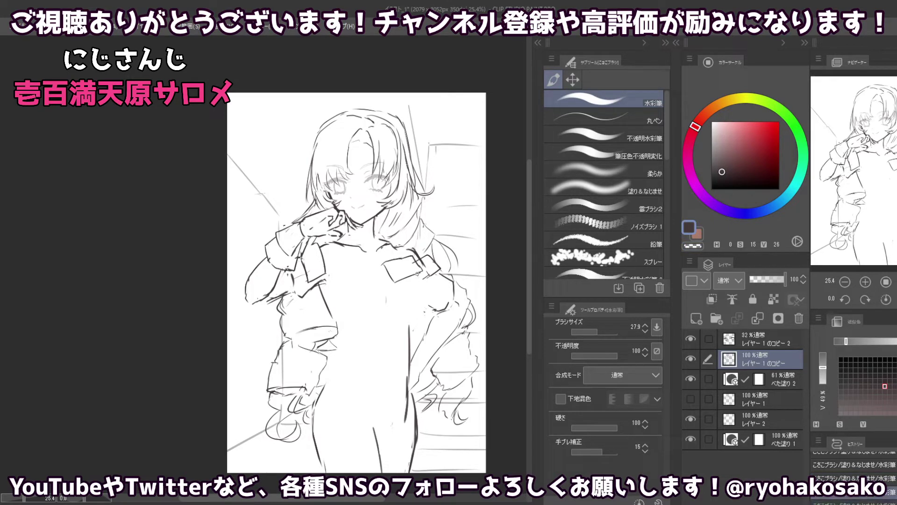
- Redraw the right chest curve and retry short strokes on and under the left chest
{"action": "left_click_drag", "start_coordinate": [418, 273], "coordinate": [423, 308]}
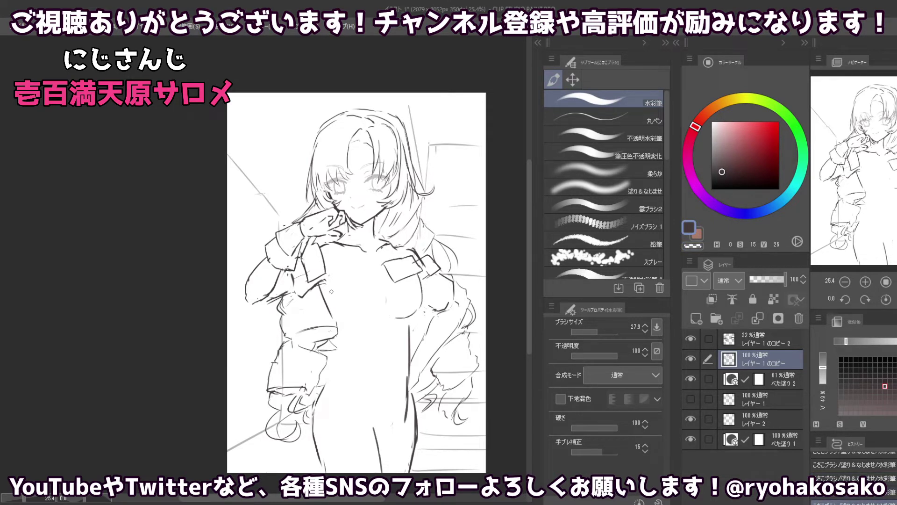
{"action": "left_click_drag", "start_coordinate": [331, 290], "coordinate": [333, 310]}
{"action": "key", "text": "ctrl+z"}
{"action": "key", "text": "ctrl+z"}
{"action": "left_click_drag", "start_coordinate": [351, 316], "coordinate": [371, 316]}
{"action": "key", "text": "ctrl+z"}
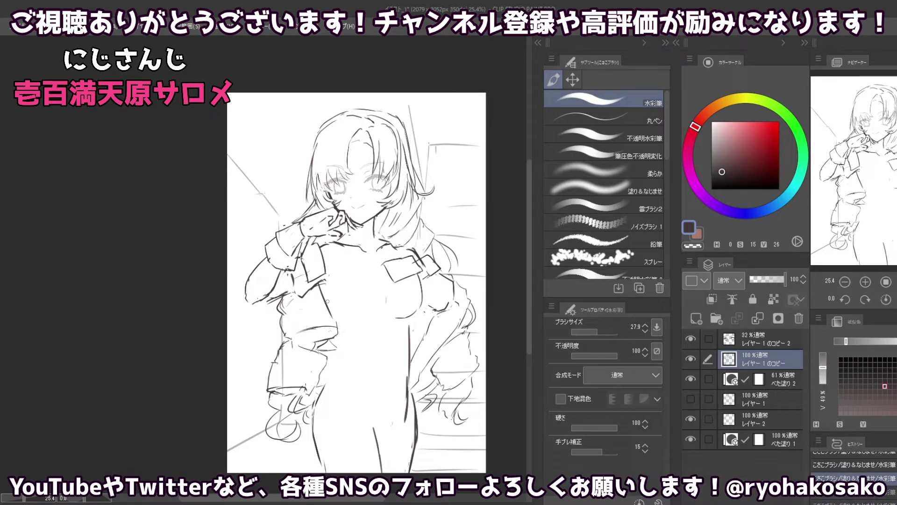
{"action": "left_click_drag", "start_coordinate": [327, 301], "coordinate": [345, 320]}
{"action": "key", "text": "ctrl+z"}
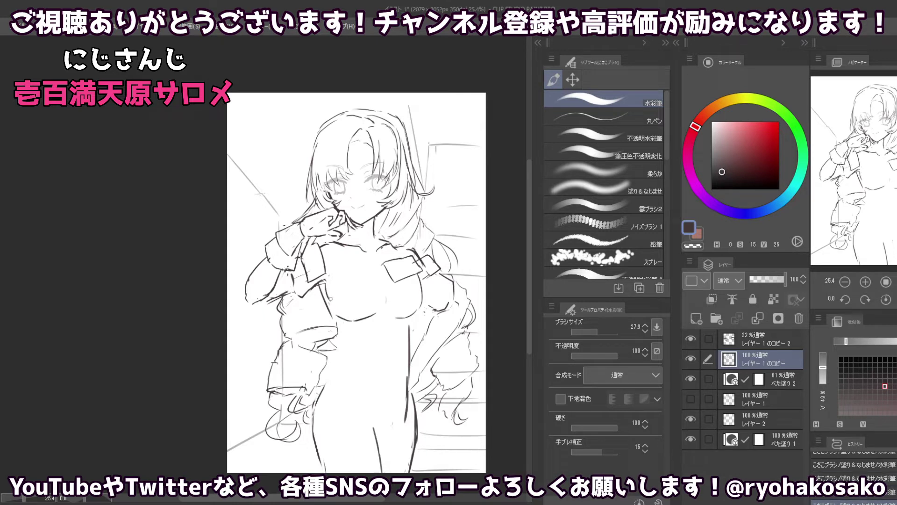
{"action": "key", "text": "ctrl+z"}
- Erase the stray line under the chest and resize the eraser to 24.2
{"action": "key", "text": "c"}
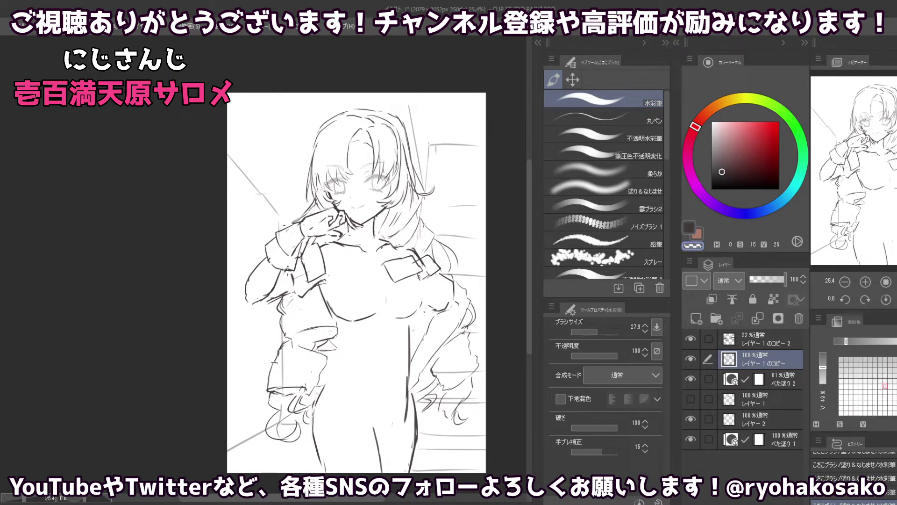
{"action": "key", "text": "c"}
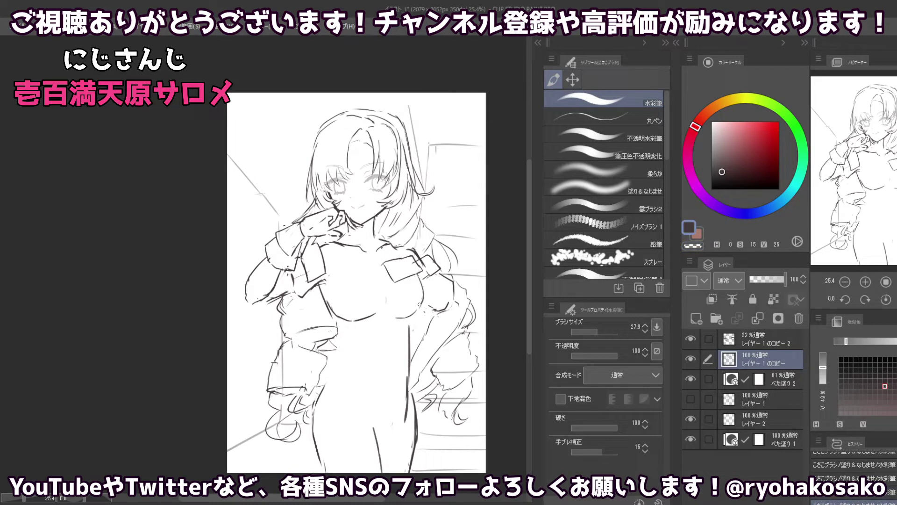
{"action": "key", "text": "c"}
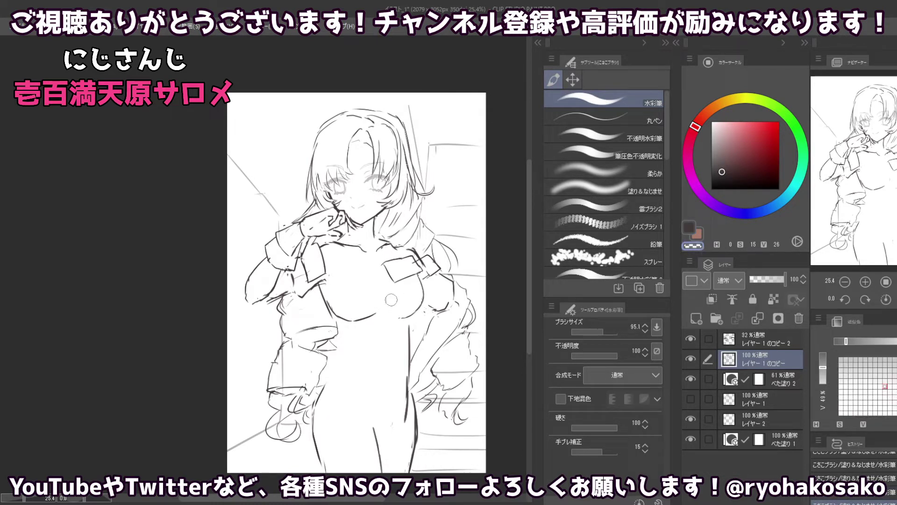
{"action": "mouse_move", "coordinate": [377, 316]}
{"action": "left_mouse_down"}
{"action": "mouse_move", "coordinate": [351, 319]}
{"action": "mouse_move", "coordinate": [362, 290]}
{"action": "left_mouse_up"}
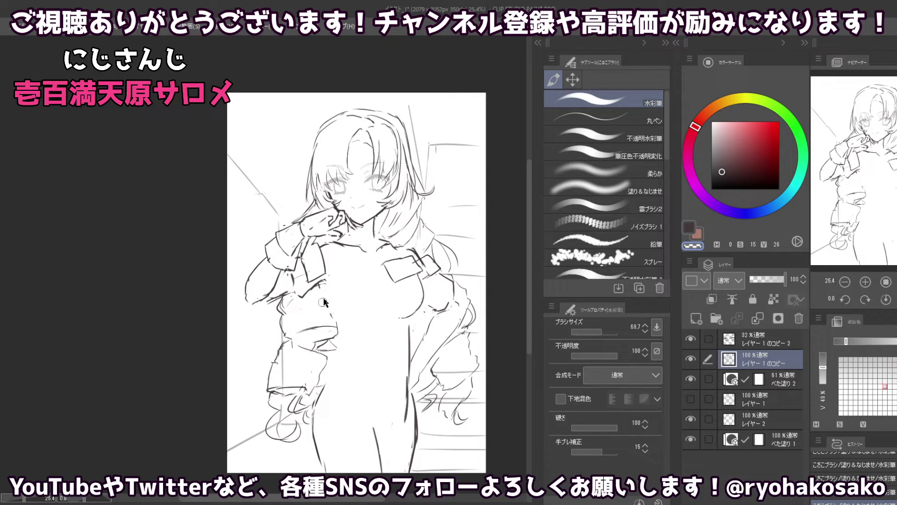
{"action": "left_click_drag", "start_coordinate": [329, 301], "coordinate": [310, 273]}
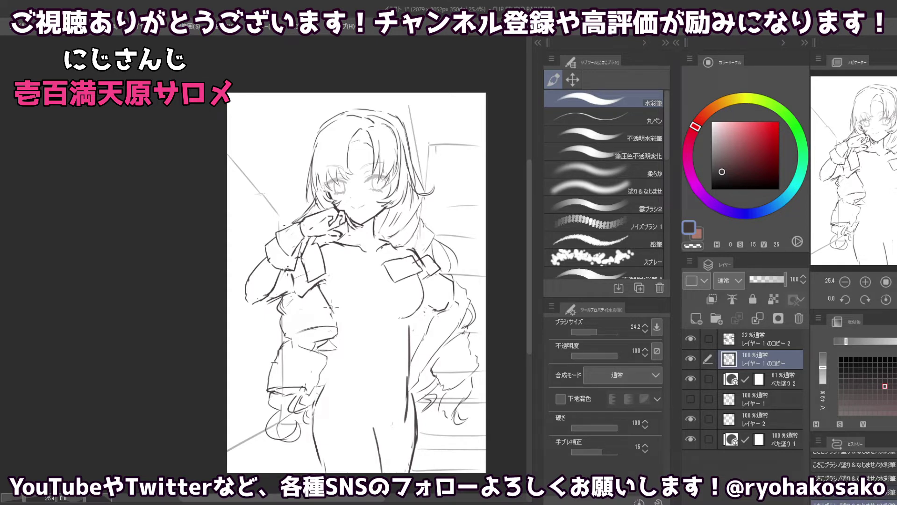
- Lasso-select the left sleeve, nudge it slightly down and left, and deselect
{"action": "left_click", "coordinate": [572, 80]}
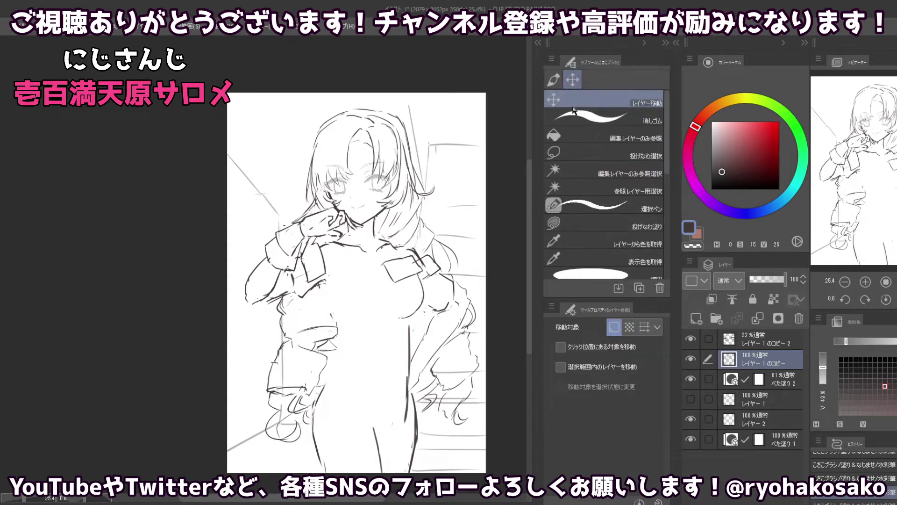
{"action": "left_click", "coordinate": [584, 152]}
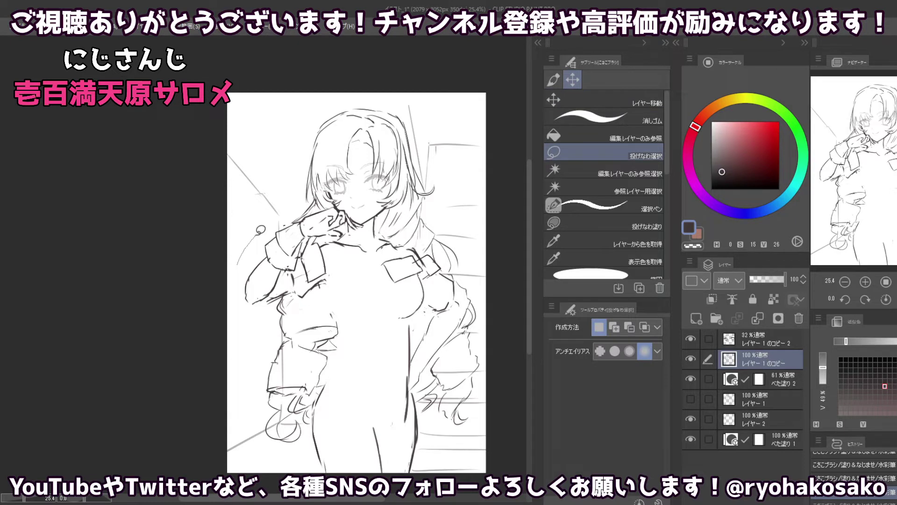
{"action": "left_click_drag", "start_coordinate": [261, 230], "coordinate": [332, 278]}
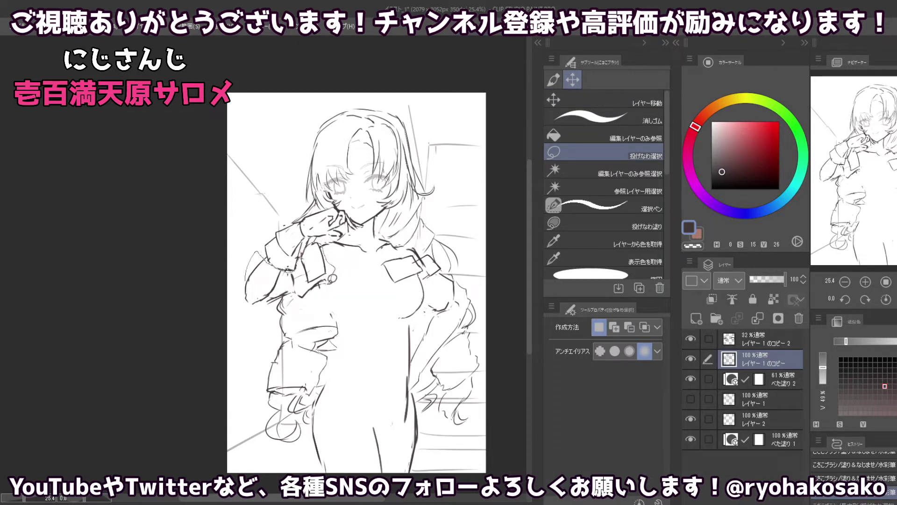
{"action": "left_click_drag", "start_coordinate": [332, 278], "coordinate": [253, 260]}
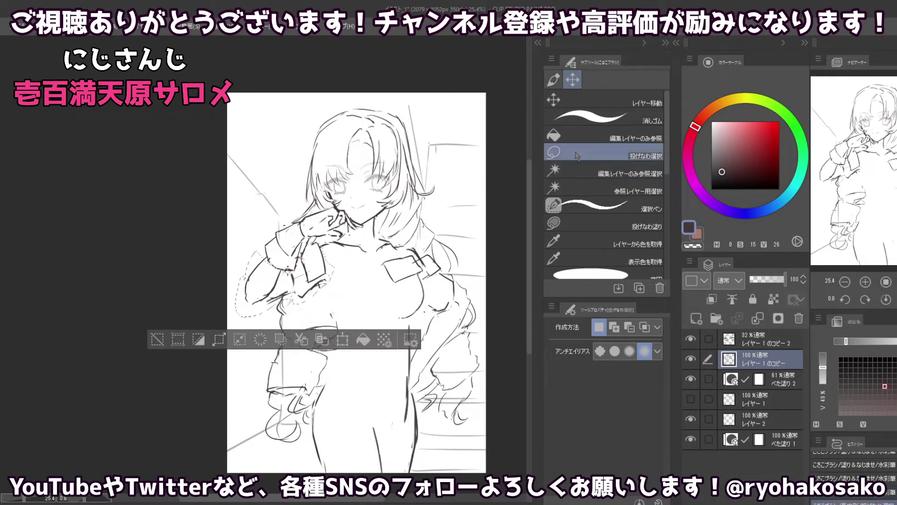
{"action": "left_click", "coordinate": [554, 99]}
{"action": "left_click_drag", "start_coordinate": [311, 263], "coordinate": [308, 264]}
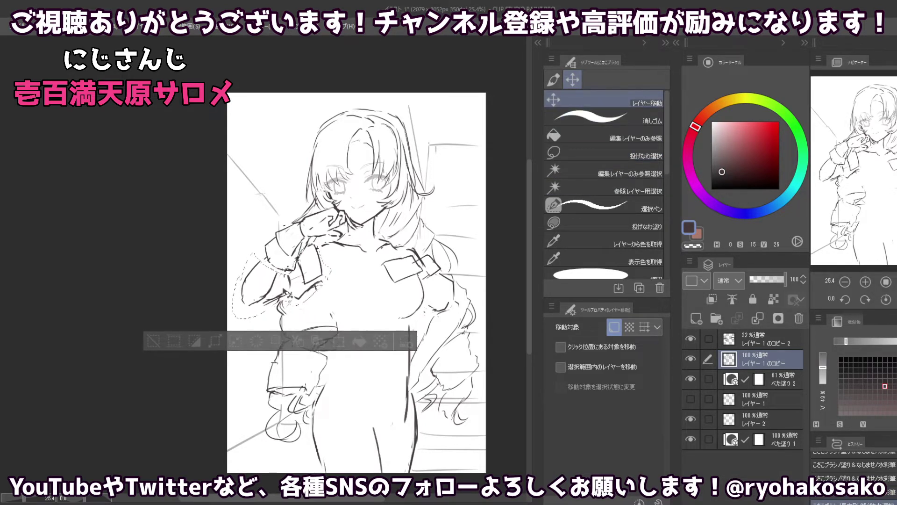
{"action": "key", "text": "ctrl+d"}
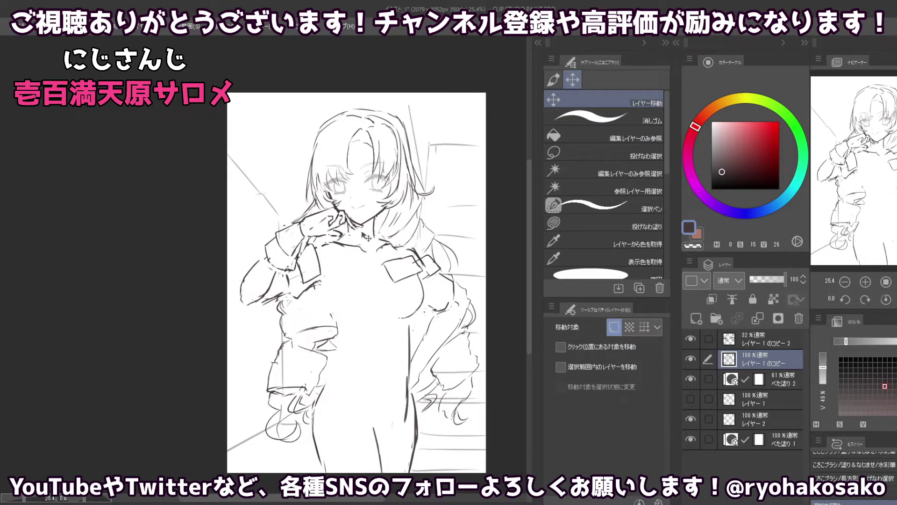
- Lasso the left upper arm, stretch it slightly downward with Free Transform, and deselect
{"action": "left_click", "coordinate": [559, 141]}
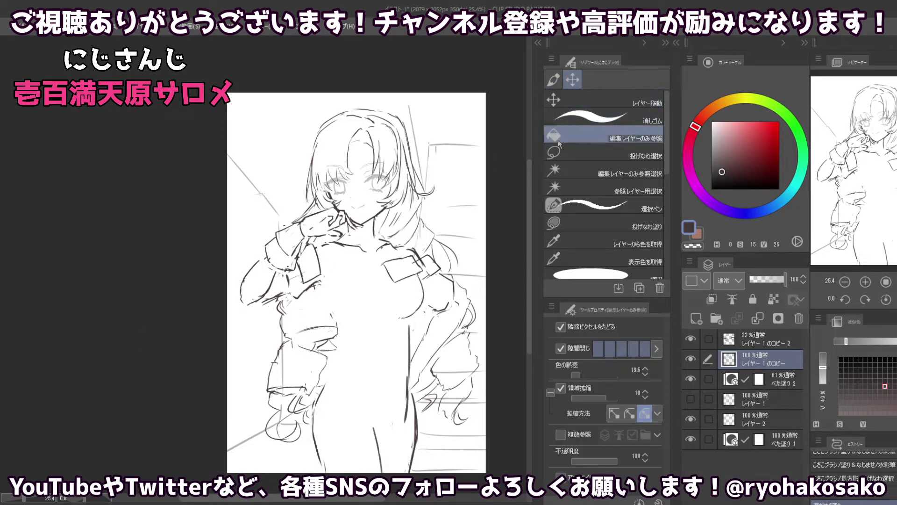
{"action": "mouse_move", "coordinate": [214, 276]}
{"action": "left_mouse_down"}
{"action": "mouse_move", "coordinate": [258, 245]}
{"action": "mouse_move", "coordinate": [243, 319]}
{"action": "left_mouse_up"}
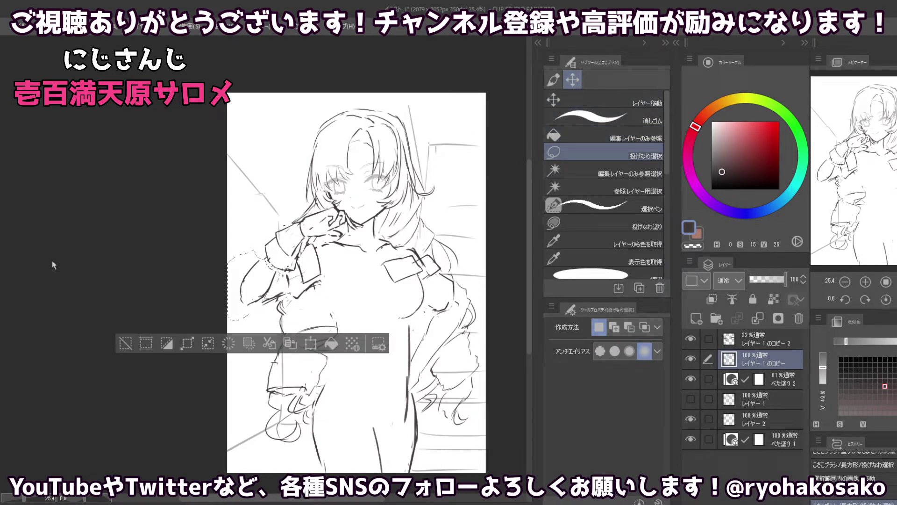
{"action": "key", "text": "ctrl+shift+t"}
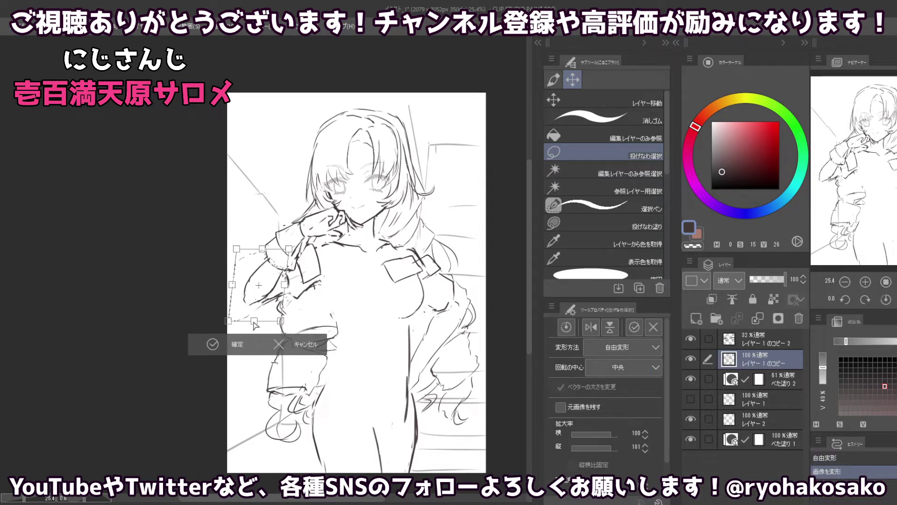
{"action": "left_click_drag", "start_coordinate": [253, 321], "coordinate": [249, 326]}
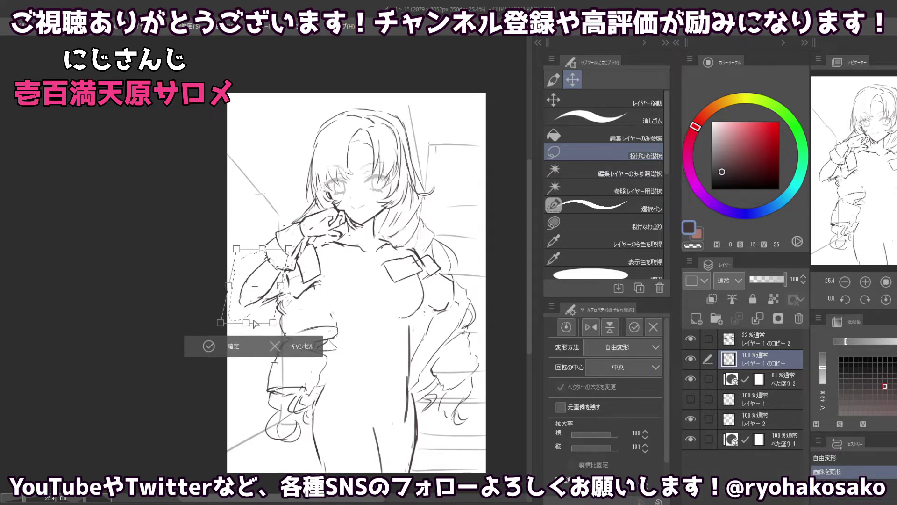
{"action": "key", "text": "Return"}
{"action": "key", "text": "ctrl+d"}
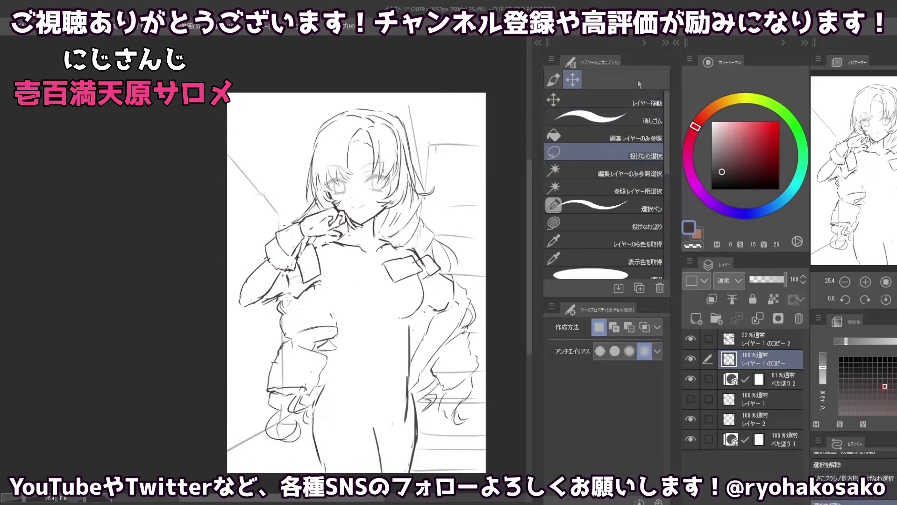
{"action": "left_click", "coordinate": [553, 81]}
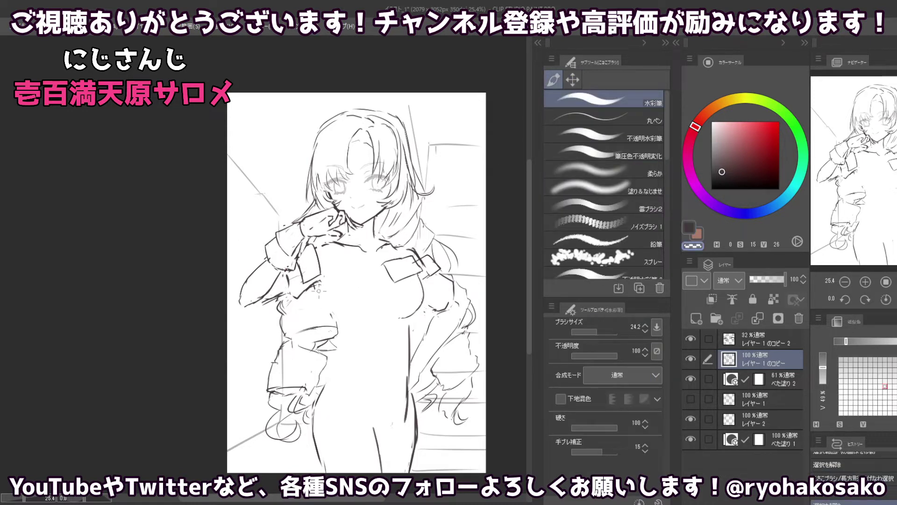
- Try several redraws of the left body contour with the dark pen, undoing each attempt
{"action": "key", "text": "c"}
{"action": "left_click_drag", "start_coordinate": [319, 288], "coordinate": [330, 316]}
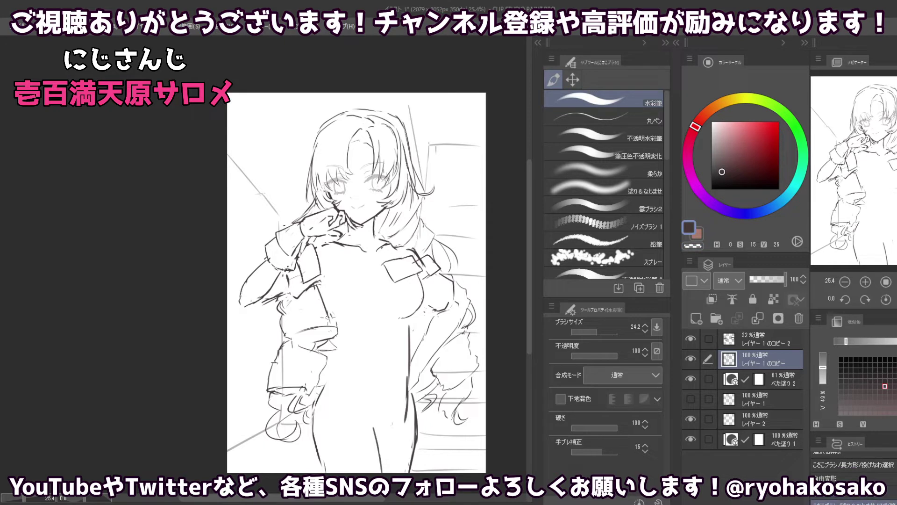
{"action": "key", "text": "ctrl+z"}
{"action": "left_click_drag", "start_coordinate": [319, 285], "coordinate": [331, 320]}
{"action": "key", "text": "ctrl+z"}
{"action": "left_click_drag", "start_coordinate": [317, 283], "coordinate": [334, 318]}
{"action": "key", "text": "ctrl+z"}
- Clear the selection and redraw the curve under the chest with a cleaner stroke
{"action": "key", "text": "c"}
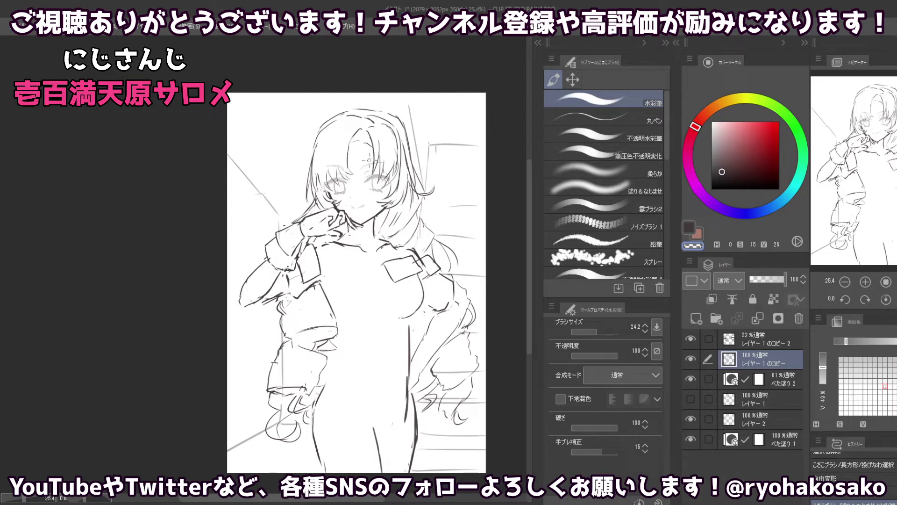
{"action": "key", "text": "c"}
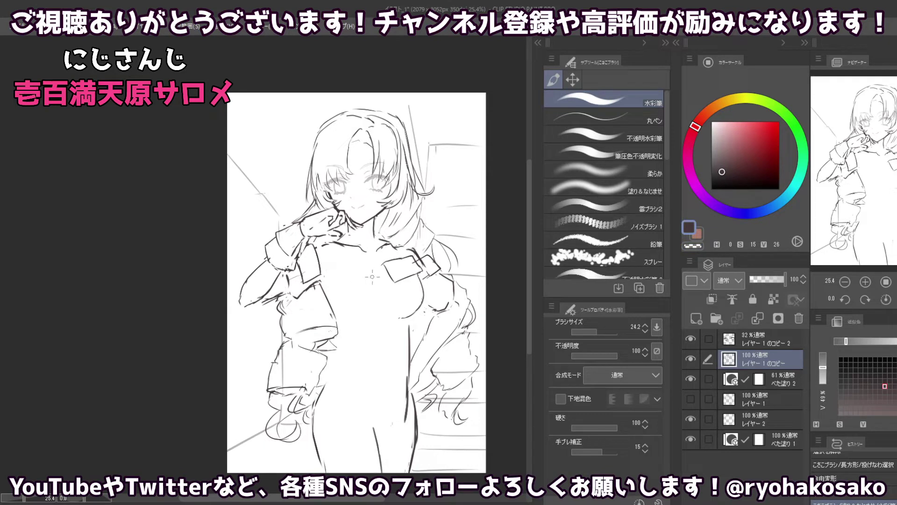
{"action": "key", "text": "ctrl+d"}
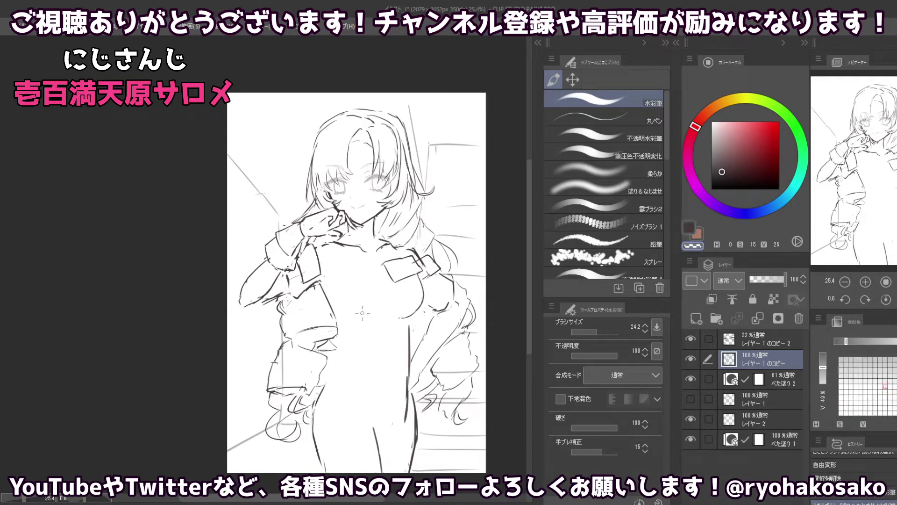
{"action": "mouse_move", "coordinate": [358, 314]}
{"action": "left_mouse_down"}
{"action": "mouse_move", "coordinate": [348, 320]}
{"action": "mouse_move", "coordinate": [372, 314]}
{"action": "mouse_move", "coordinate": [352, 323]}
{"action": "mouse_move", "coordinate": [368, 310]}
{"action": "mouse_move", "coordinate": [348, 320]}
{"action": "mouse_move", "coordinate": [339, 307]}
{"action": "mouse_move", "coordinate": [373, 317]}
{"action": "mouse_move", "coordinate": [372, 327]}
{"action": "left_mouse_up"}
{"action": "key", "text": "ctrl+z"}
{"action": "key", "text": "ctrl+z"}
{"action": "key", "text": "ctrl+z"}
{"action": "key", "text": "ctrl+z"}
{"action": "mouse_move", "coordinate": [330, 297]}
{"action": "left_mouse_down"}
{"action": "mouse_move", "coordinate": [364, 327]}
{"action": "mouse_move", "coordinate": [375, 311]}
{"action": "mouse_move", "coordinate": [379, 320]}
{"action": "left_mouse_up"}
- Erase the small stray marks near the chest with the transparent colour
{"action": "key", "text": "c"}
{"action": "key", "text": "c"}
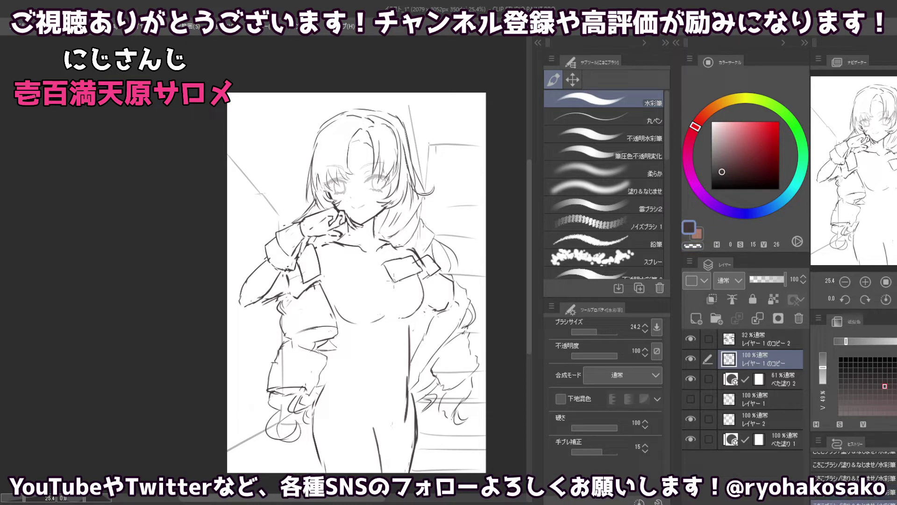
{"action": "key", "text": "c"}
{"action": "left_click_drag", "start_coordinate": [380, 258], "coordinate": [372, 263]}
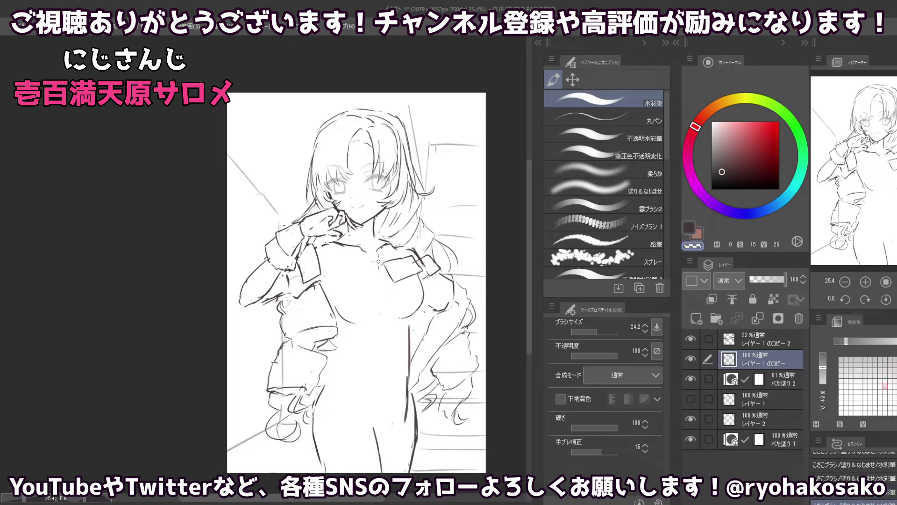
{"action": "key", "text": "c"}
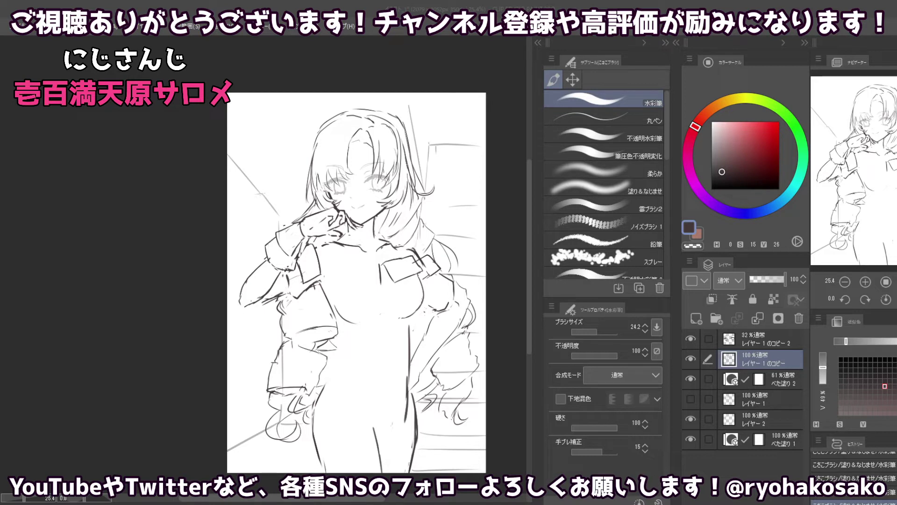
{"action": "key", "text": "c"}
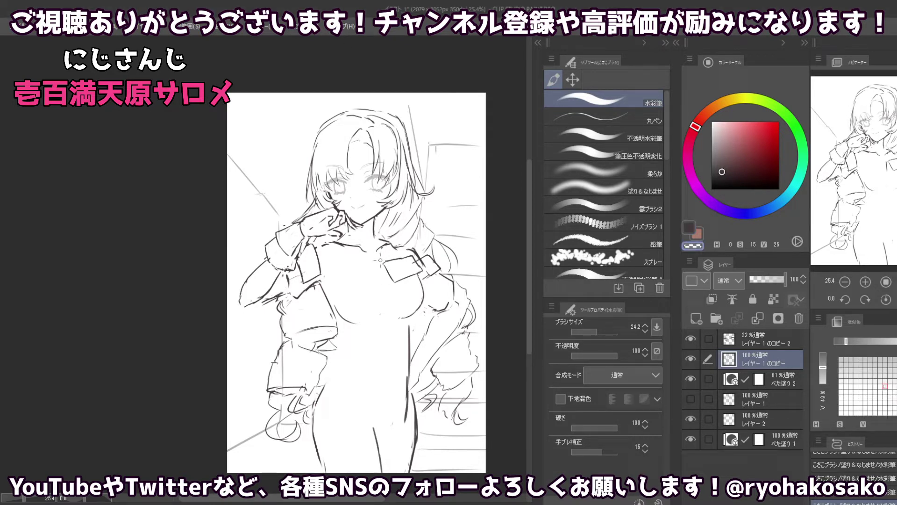
- Add a short stroke on the chest pocket flap, toggling between dark and transparent colour
{"action": "key", "text": "c"}
{"action": "left_click_drag", "start_coordinate": [403, 273], "coordinate": [416, 258]}
{"action": "key", "text": "c"}
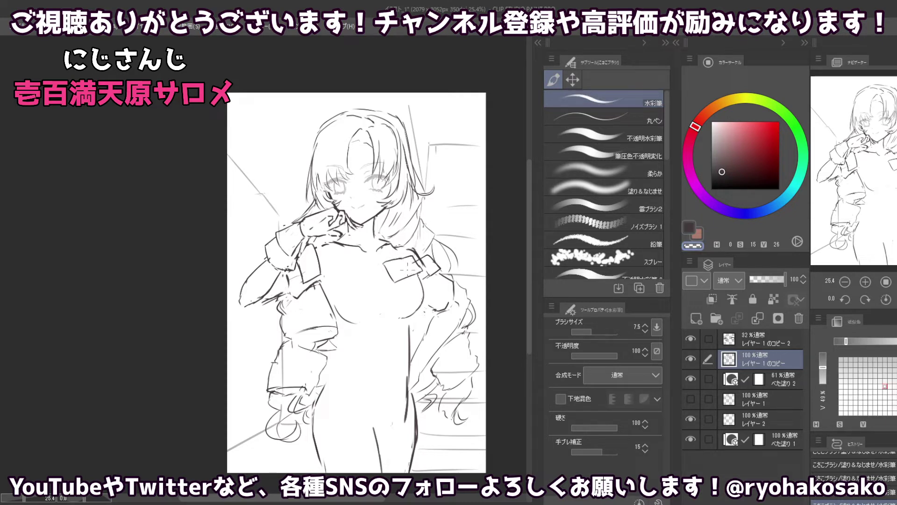
{"action": "key", "text": "c"}
{"action": "key", "text": "c"}
{"action": "key", "text": "c"}
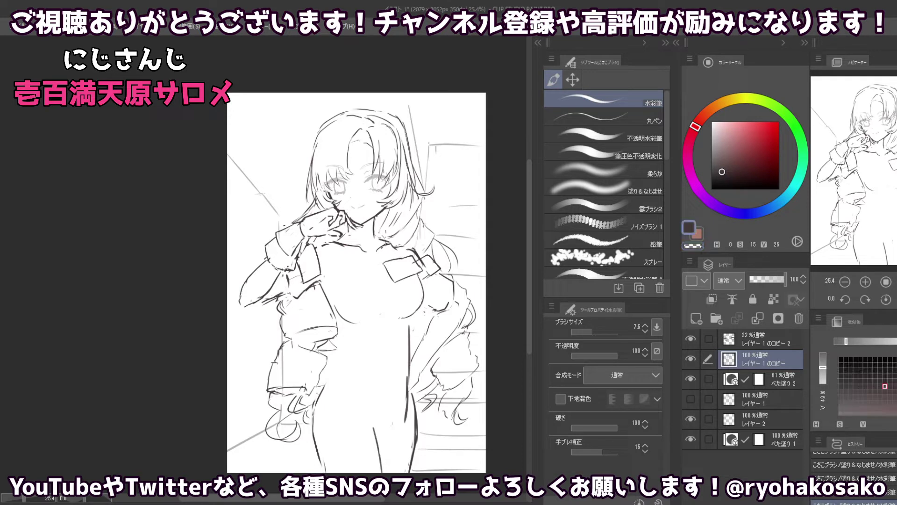
{"action": "key", "text": "c"}
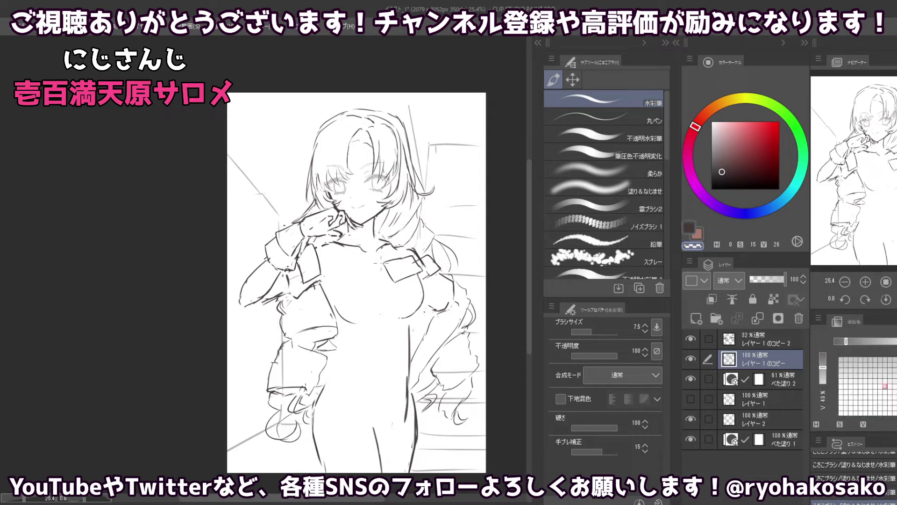
{"action": "key", "text": "c"}
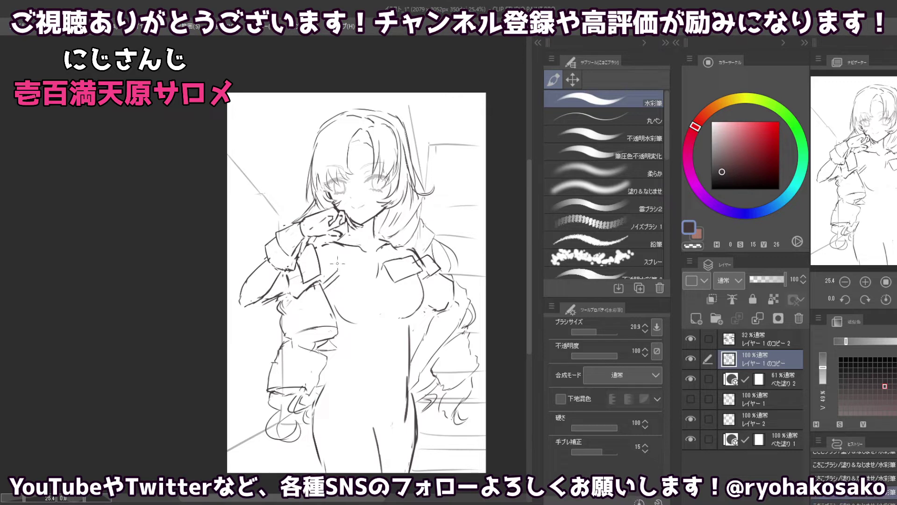
- Redo the under-chest lines and draw the horizontal neckline below the collar
{"action": "mouse_move", "coordinate": [381, 261]}
{"action": "left_mouse_down"}
{"action": "mouse_move", "coordinate": [376, 285]}
{"action": "mouse_move", "coordinate": [331, 283]}
{"action": "left_mouse_up"}
{"action": "key", "text": "ctrl+z"}
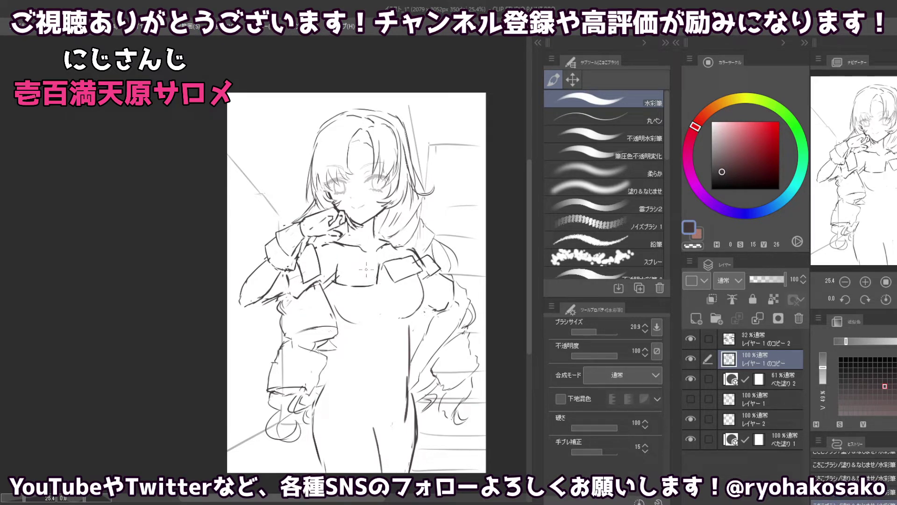
{"action": "key", "text": "ctrl+z"}
{"action": "key", "text": "ctrl+z"}
{"action": "left_click", "coordinate": [377, 284]}
{"action": "left_click_drag", "start_coordinate": [339, 260], "coordinate": [364, 261]}
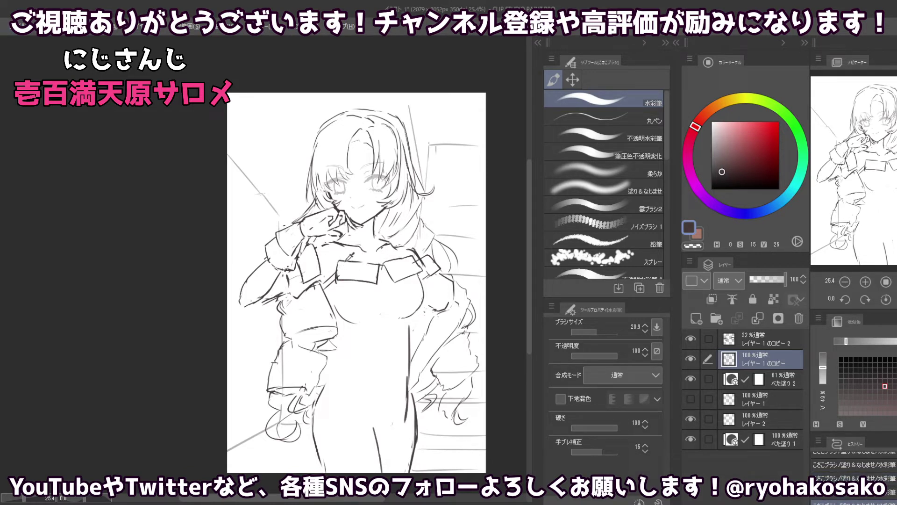
- Erase around the pocket flap with a larger brush, shrink the brush, and remove the vertical collar stroke
{"action": "key", "text": "c"}
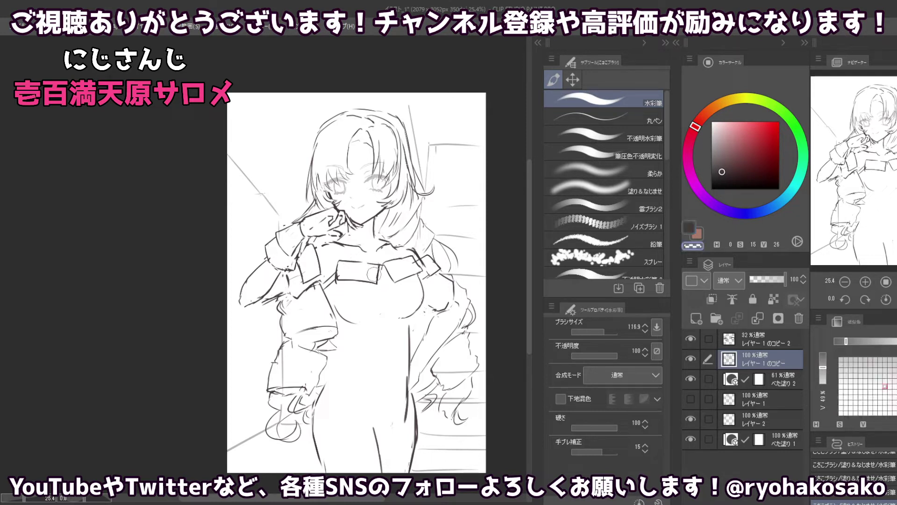
{"action": "mouse_move", "coordinate": [372, 271]}
{"action": "left_mouse_down"}
{"action": "mouse_move", "coordinate": [387, 275]}
{"action": "mouse_move", "coordinate": [379, 291]}
{"action": "left_mouse_up"}
{"action": "key", "text": "bracketleft"}
{"action": "key", "text": "c"}
{"action": "key", "text": "ctrl+z"}
- Draw the short right collar line and a small stroke beside it
{"action": "key", "text": "c"}
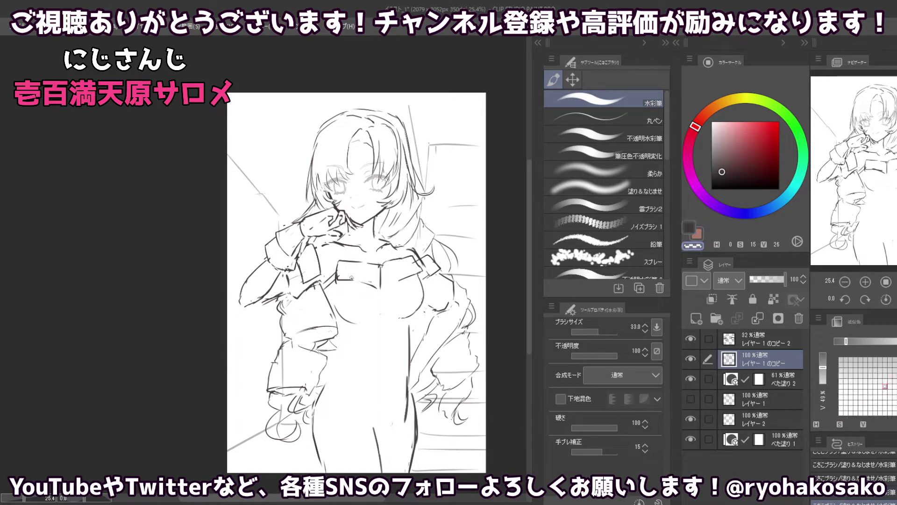
{"action": "key", "text": "c"}
{"action": "left_click_drag", "start_coordinate": [383, 263], "coordinate": [383, 278]}
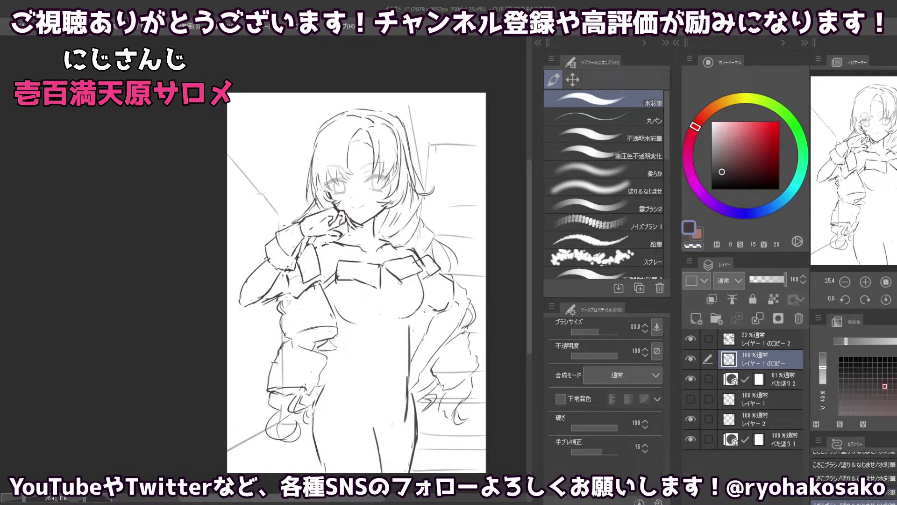
{"action": "key", "text": "c"}
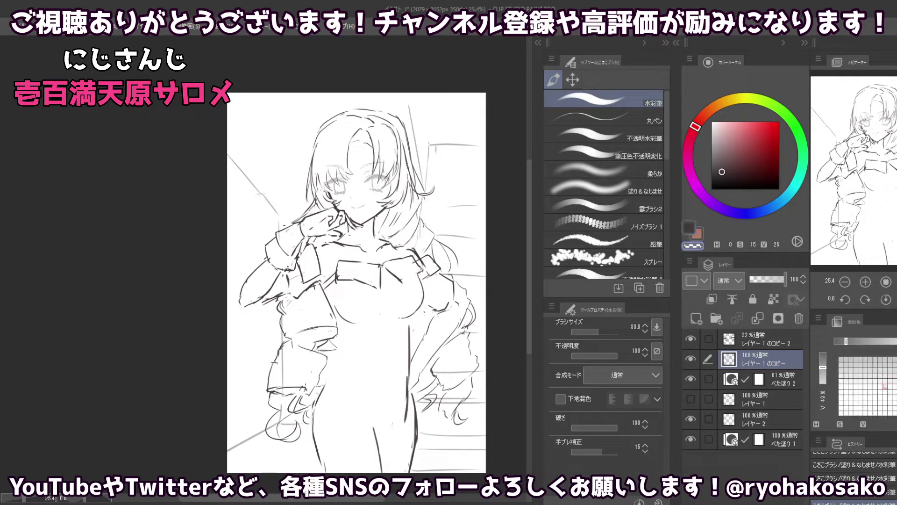
{"action": "key", "text": "c"}
{"action": "left_click_drag", "start_coordinate": [405, 281], "coordinate": [421, 271]}
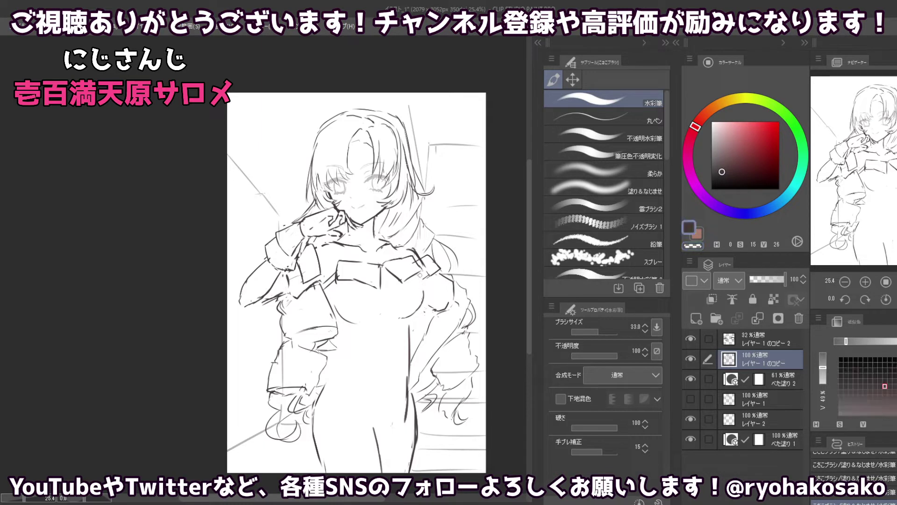
- Redraw a short stroke on the shoulder, then lightly erase part of the shoulder line
{"action": "mouse_move", "coordinate": [420, 277]}
{"action": "left_mouse_down"}
{"action": "mouse_move", "coordinate": [421, 299]}
{"action": "mouse_move", "coordinate": [422, 290]}
{"action": "left_mouse_up"}
{"action": "key", "text": "ctrl+z"}
{"action": "key", "text": "ctrl+z"}
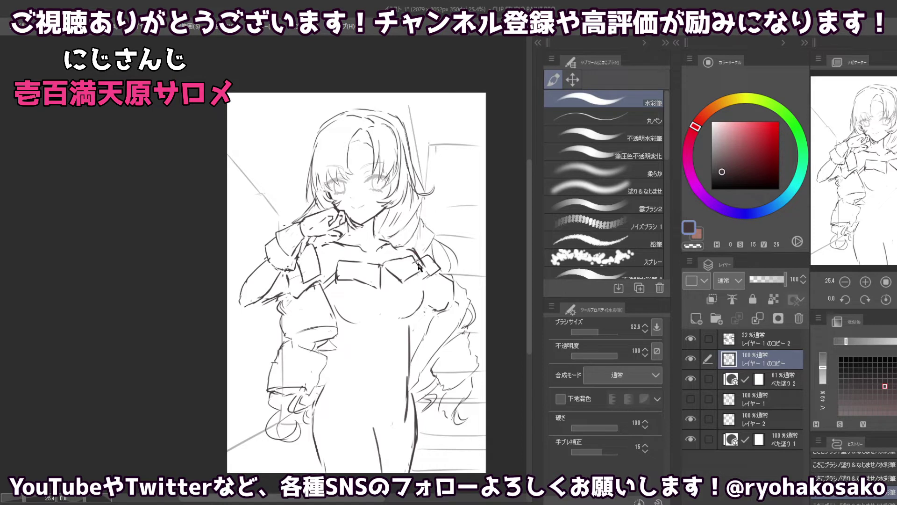
{"action": "key", "text": "c"}
{"action": "left_click_drag", "start_coordinate": [419, 275], "coordinate": [422, 281]}
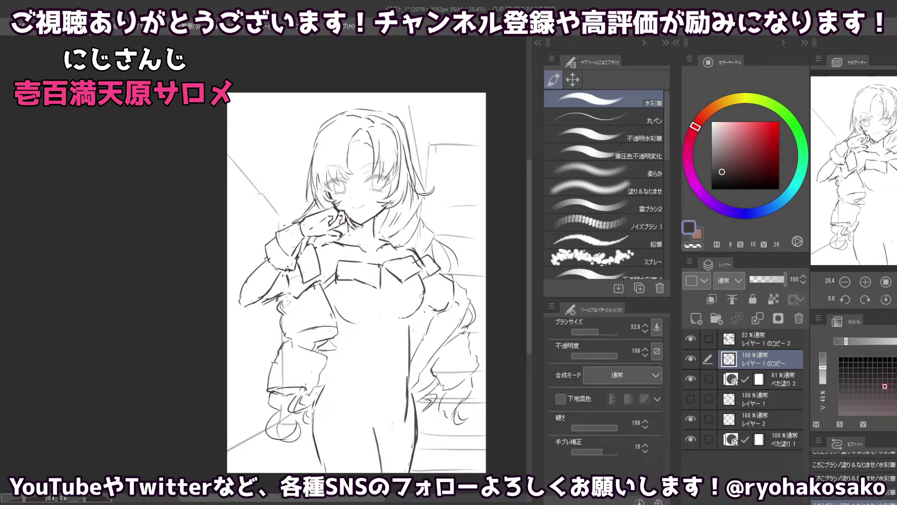
{"action": "key", "text": "c"}
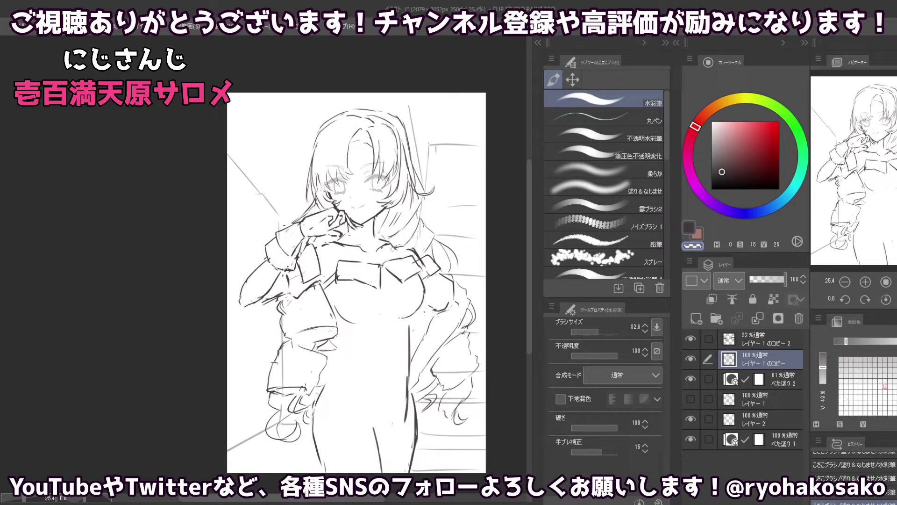
- Lasso the hips and legs, nudge those lines slightly with Layer Move, and deselect
{"action": "left_click", "coordinate": [573, 79]}
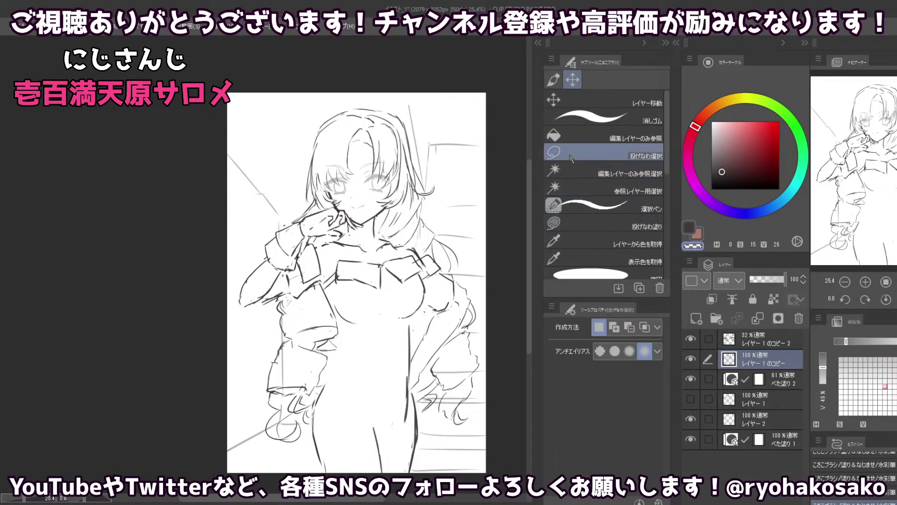
{"action": "mouse_move", "coordinate": [318, 399]}
{"action": "left_mouse_down"}
{"action": "mouse_move", "coordinate": [374, 375]}
{"action": "mouse_move", "coordinate": [316, 409]}
{"action": "mouse_move", "coordinate": [315, 375]}
{"action": "left_mouse_up"}
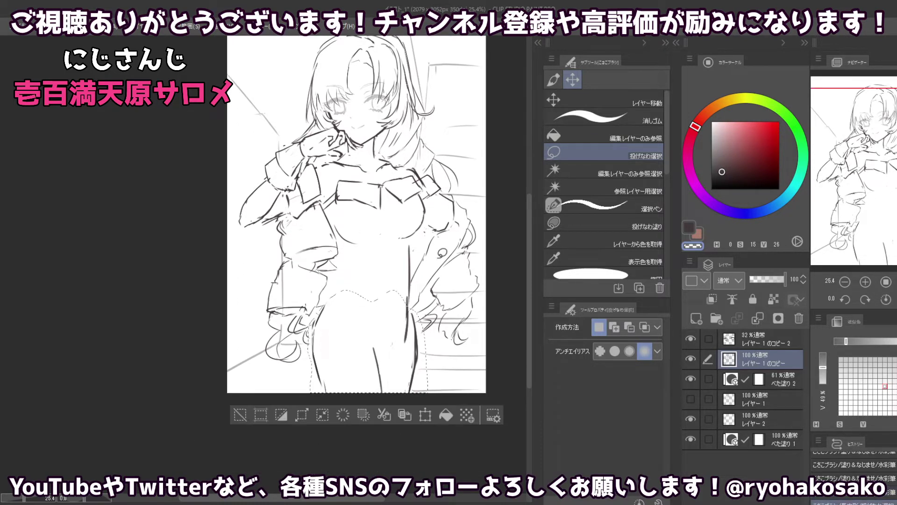
{"action": "left_click", "coordinate": [607, 99]}
{"action": "left_click_drag", "start_coordinate": [386, 384], "coordinate": [388, 381]}
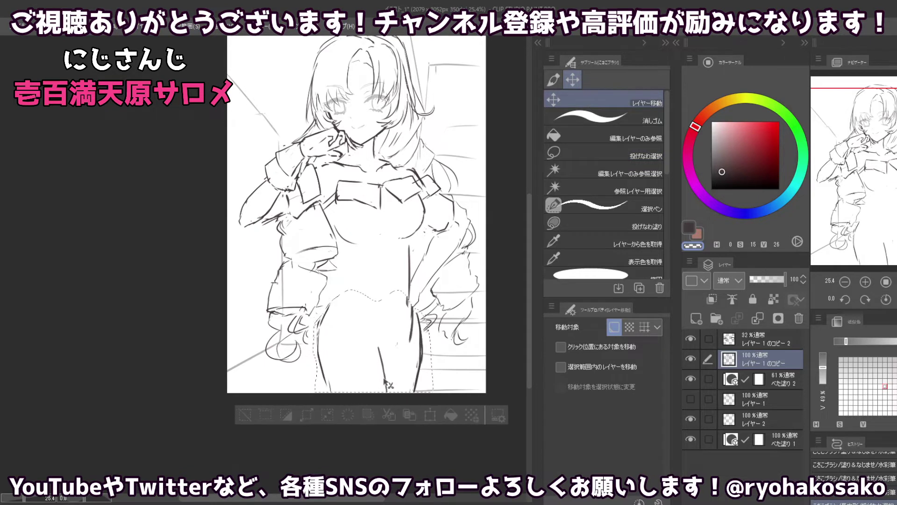
{"action": "key", "text": "ctrl+d"}
{"action": "left_click", "coordinate": [554, 82]}
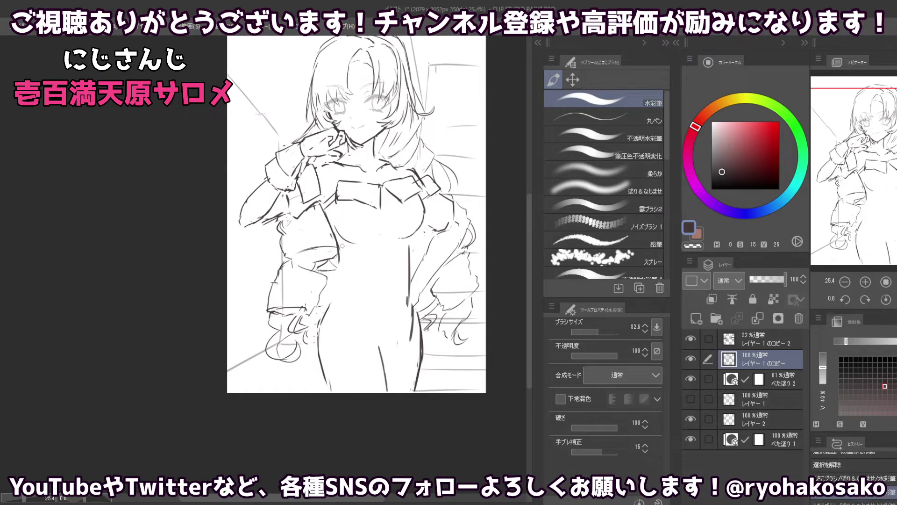
- Sketch short chest strokes, redoing them and extending one line toward the waist
{"action": "mouse_move", "coordinate": [342, 245]}
{"action": "left_mouse_down"}
{"action": "mouse_move", "coordinate": [337, 234]}
{"action": "mouse_move", "coordinate": [348, 274]}
{"action": "left_mouse_up"}
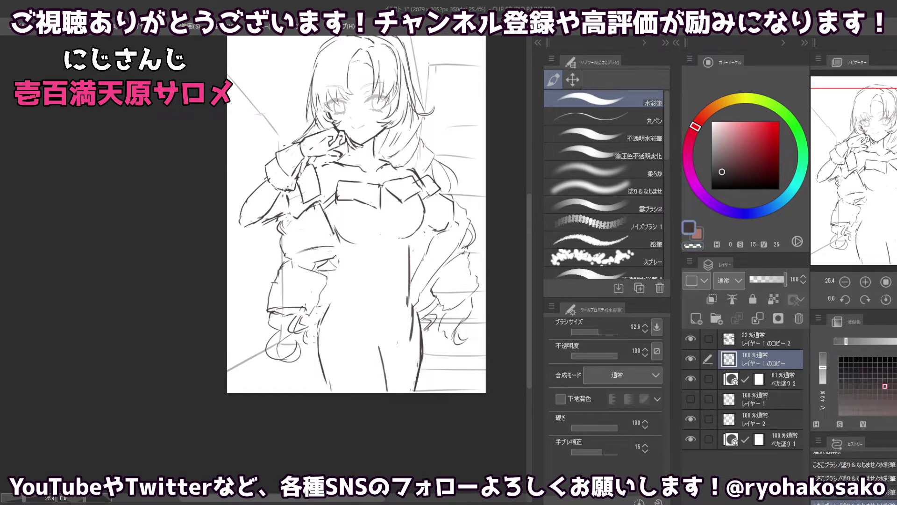
{"action": "left_click_drag", "start_coordinate": [341, 240], "coordinate": [341, 267]}
{"action": "left_click_drag", "start_coordinate": [345, 234], "coordinate": [332, 284]}
{"action": "key", "text": "ctrl+z"}
{"action": "left_click_drag", "start_coordinate": [341, 247], "coordinate": [327, 293]}
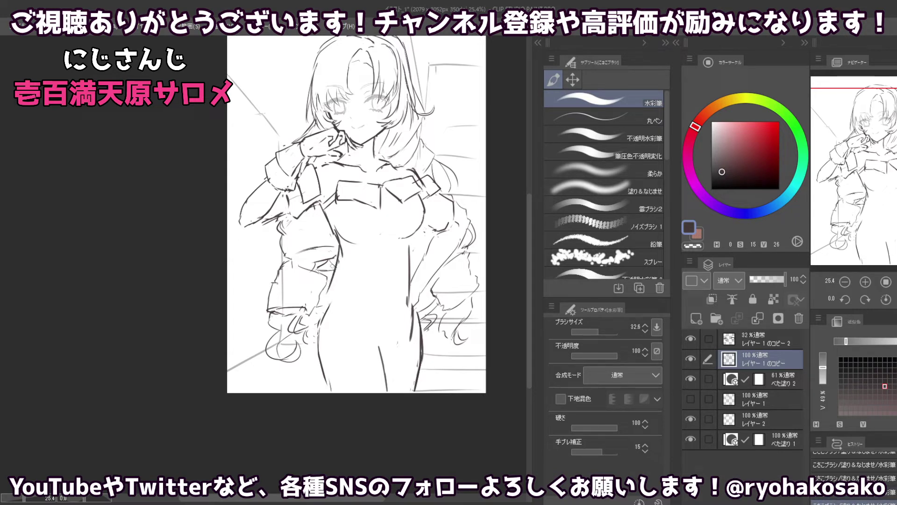
{"action": "left_click_drag", "start_coordinate": [338, 247], "coordinate": [325, 323]}
{"action": "key", "text": "c"}
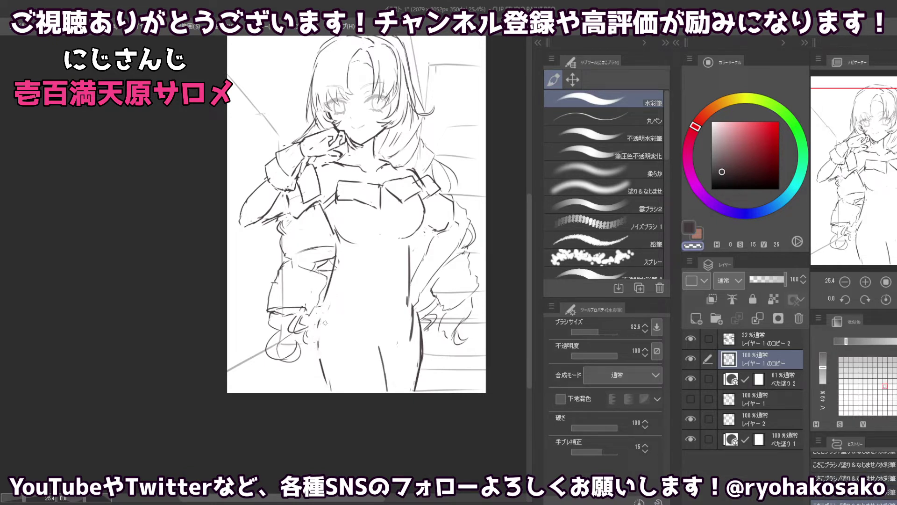
{"action": "key", "text": "c"}
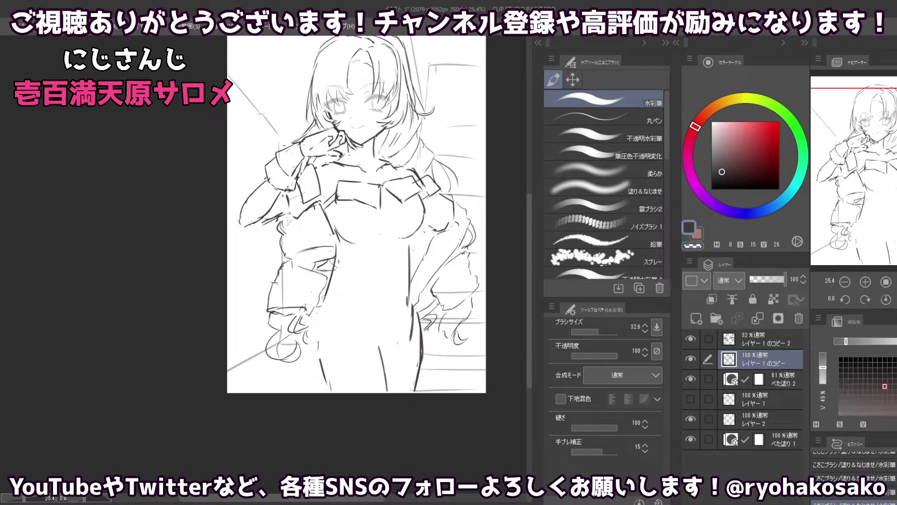
- Draw a vertical line down the left torso and erase part of the right torso line
{"action": "left_click_drag", "start_coordinate": [325, 299], "coordinate": [320, 363]}
{"action": "key", "text": "ctrl+z"}
{"action": "key", "text": "ctrl+z"}
{"action": "left_click_drag", "start_coordinate": [324, 303], "coordinate": [322, 353]}
{"action": "key", "text": "c"}
{"action": "key", "text": "c"}
{"action": "key", "text": "c"}
{"action": "left_click_drag", "start_coordinate": [409, 243], "coordinate": [410, 275]}
{"action": "key", "text": "c"}
- Retry a short stroke on the right torso several times, finally undoing it
{"action": "left_click_drag", "start_coordinate": [412, 243], "coordinate": [406, 267]}
{"action": "key", "text": "ctrl+z"}
{"action": "left_click_drag", "start_coordinate": [409, 236], "coordinate": [407, 268]}
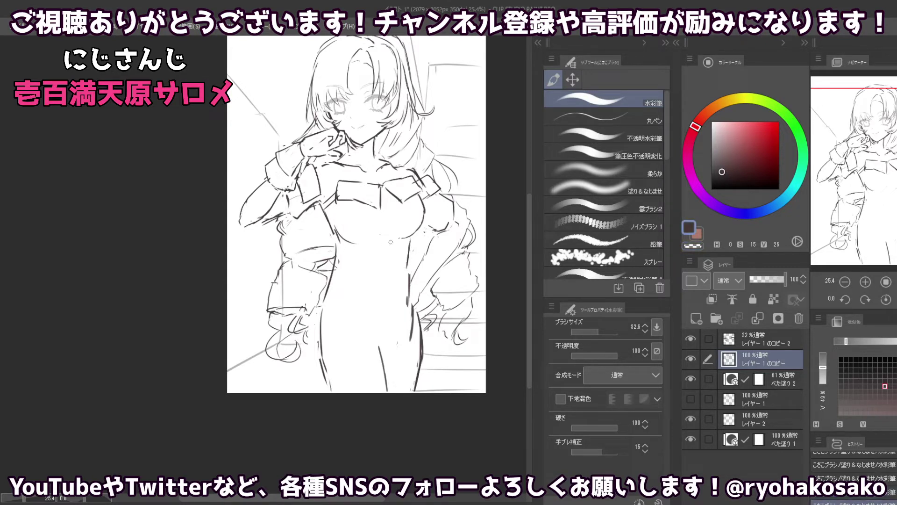
{"action": "key", "text": "ctrl+z"}
{"action": "left_click_drag", "start_coordinate": [409, 234], "coordinate": [406, 268]}
{"action": "key", "text": "ctrl+z"}
{"action": "left_click_drag", "start_coordinate": [410, 235], "coordinate": [406, 270]}
{"action": "key", "text": "ctrl+z"}
- Try trial strokes near the right hip and left torso, undoing each one
{"action": "key", "text": "c"}
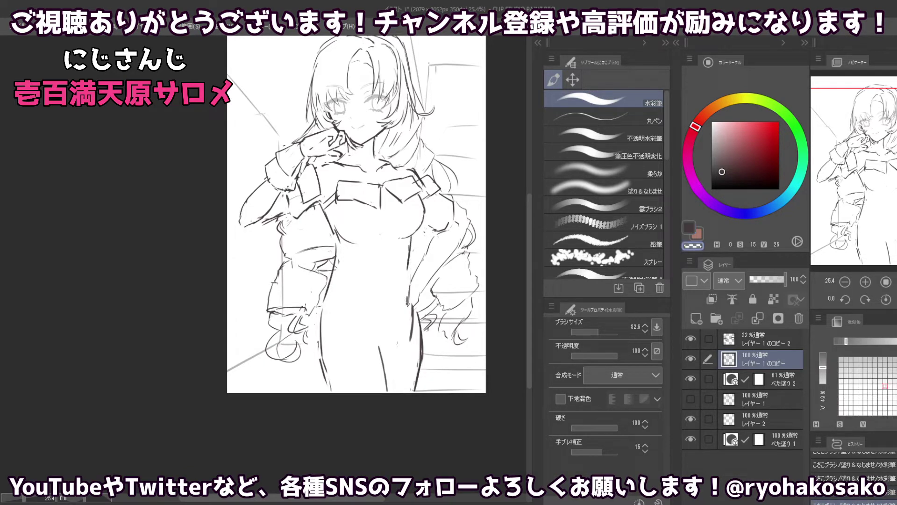
{"action": "key", "text": "c"}
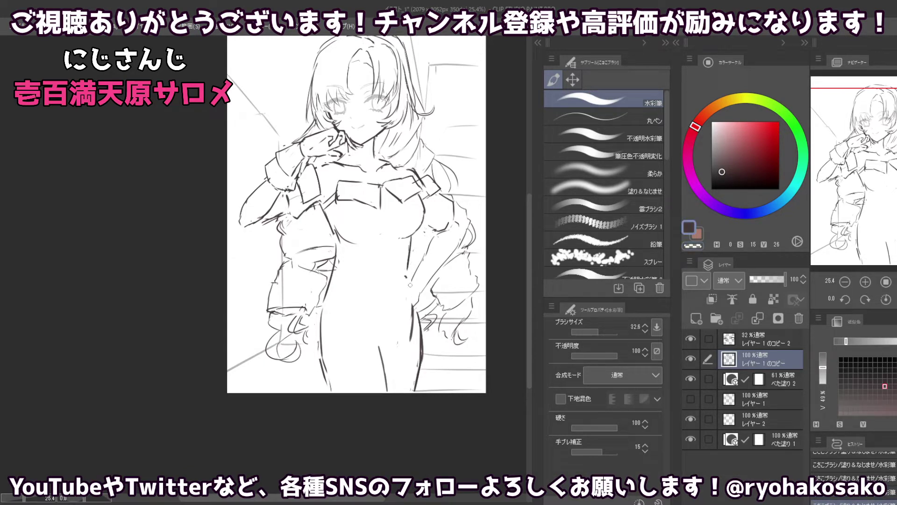
{"action": "left_click_drag", "start_coordinate": [410, 284], "coordinate": [413, 318]}
{"action": "key", "text": "ctrl+z"}
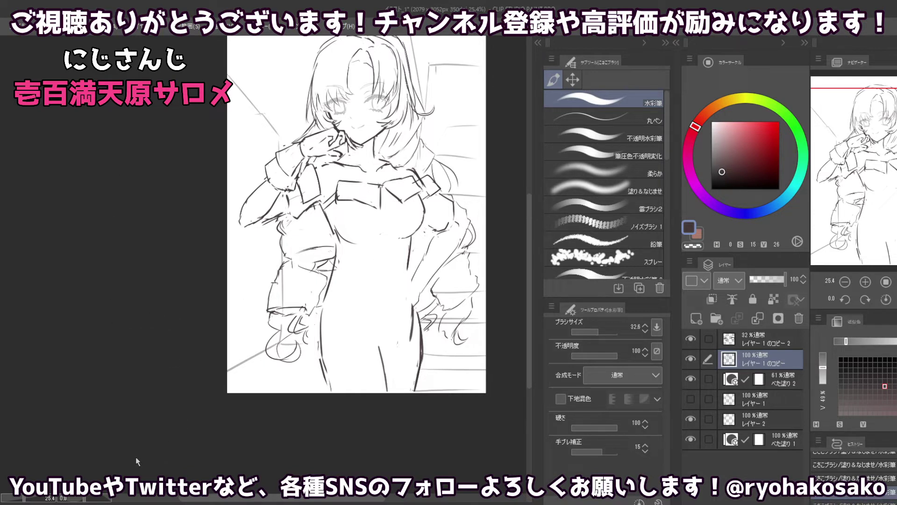
{"action": "key", "text": "c"}
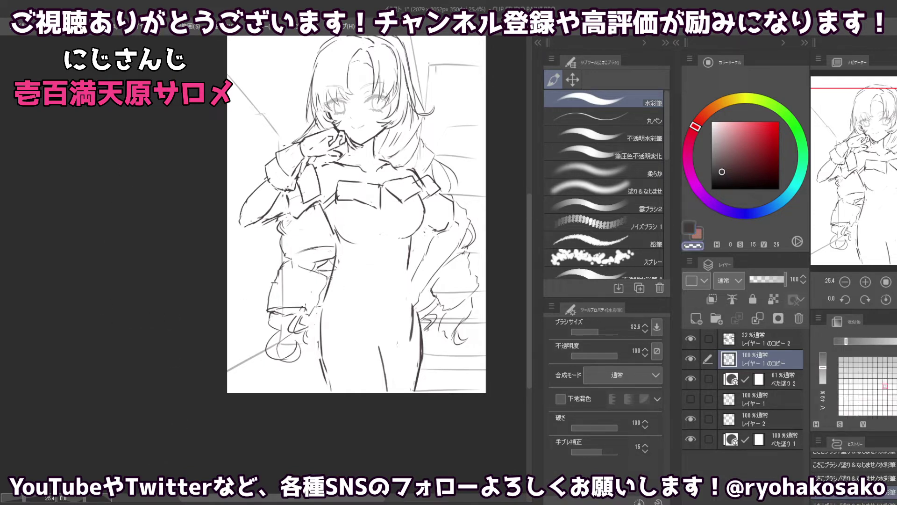
{"action": "key", "text": "c"}
{"action": "left_click_drag", "start_coordinate": [330, 273], "coordinate": [322, 323]}
{"action": "key", "text": "ctrl+z"}
{"action": "key", "text": "ctrl+z"}
{"action": "mouse_move", "coordinate": [329, 266]}
{"action": "left_mouse_down"}
{"action": "mouse_move", "coordinate": [318, 329]}
{"action": "mouse_move", "coordinate": [339, 277]}
{"action": "mouse_move", "coordinate": [381, 282]}
{"action": "left_mouse_up"}
{"action": "key", "text": "ctrl+z"}
{"action": "key", "text": "ctrl+z"}
{"action": "key", "text": "ctrl+z"}
{"action": "key", "text": "ctrl+z"}
{"action": "key", "text": "ctrl+z"}
{"action": "key", "text": "ctrl+z"}
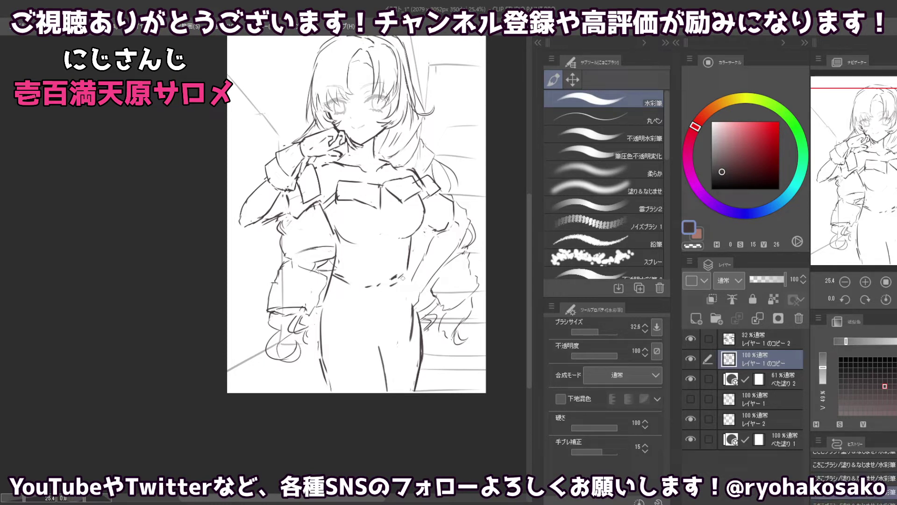
- Draw the waistline across the waist and touch up the left sleeve line
{"action": "left_click_drag", "start_coordinate": [359, 286], "coordinate": [372, 283]}
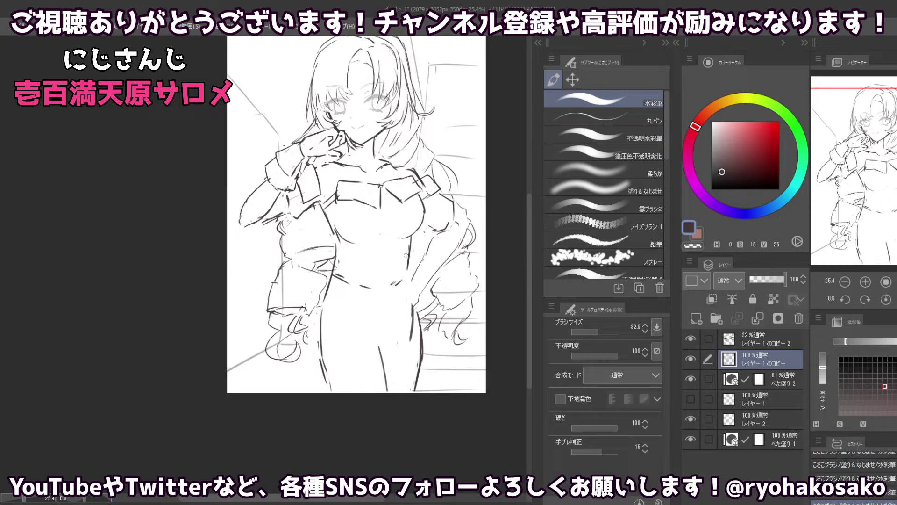
{"action": "key", "text": "c"}
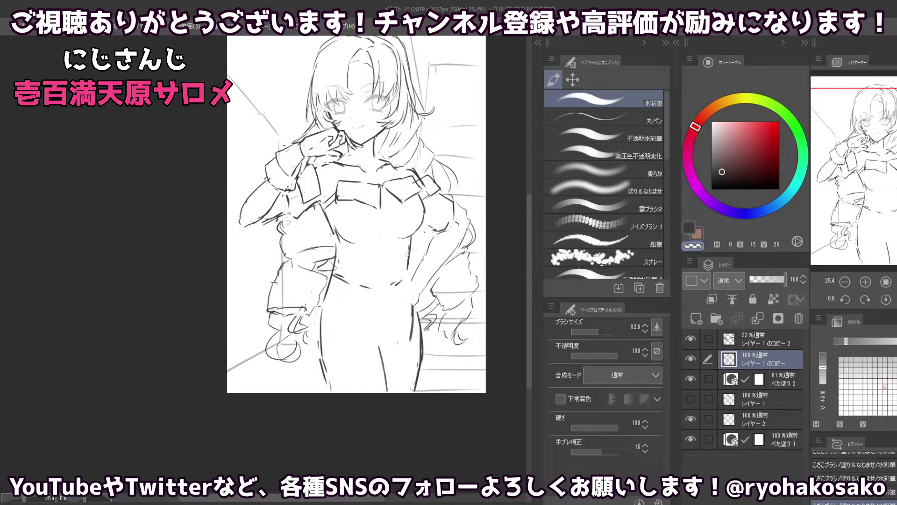
{"action": "key", "text": "c"}
{"action": "key", "text": "c"}
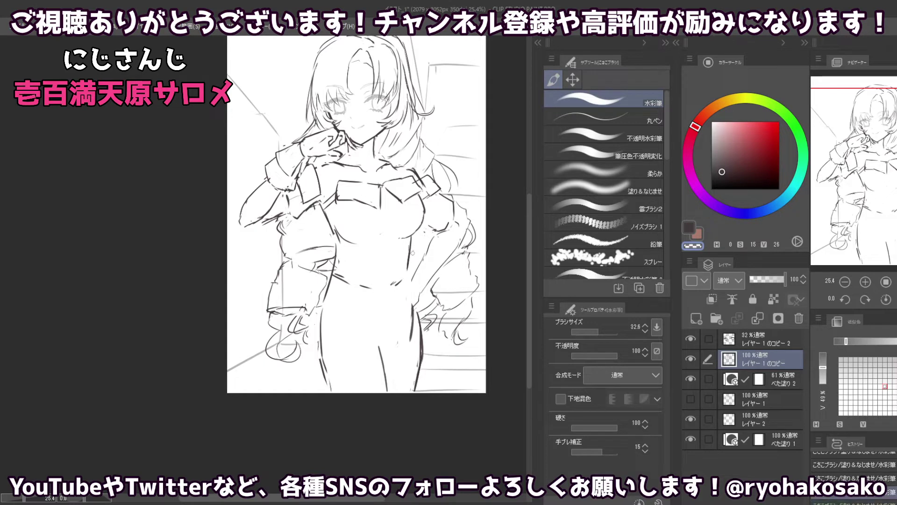
{"action": "key", "text": "c"}
{"action": "key", "text": "c"}
{"action": "key", "text": "c"}
{"action": "key", "text": "c"}
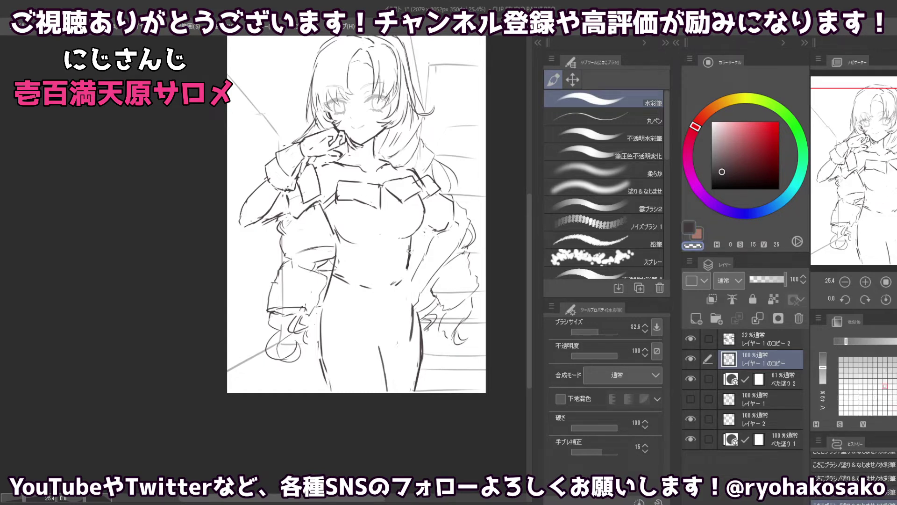
{"action": "key", "text": "c"}
{"action": "key", "text": "c"}
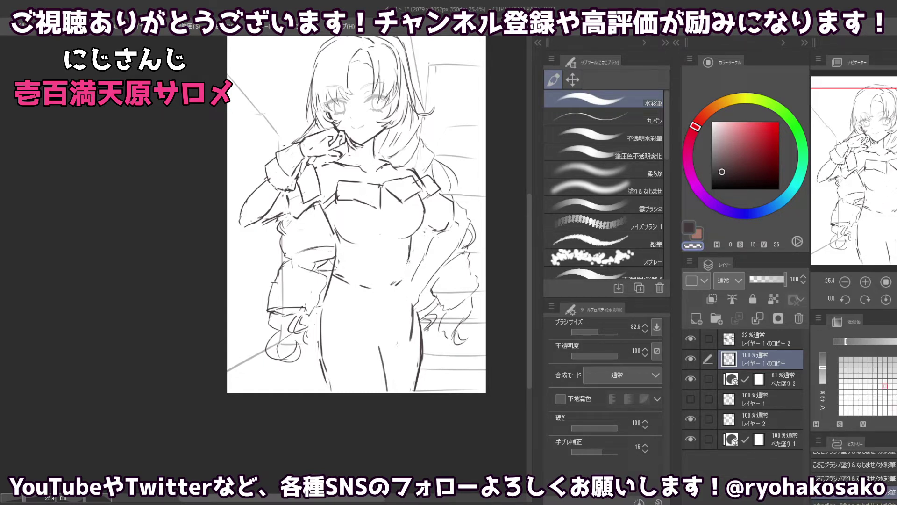
{"action": "key", "text": "c"}
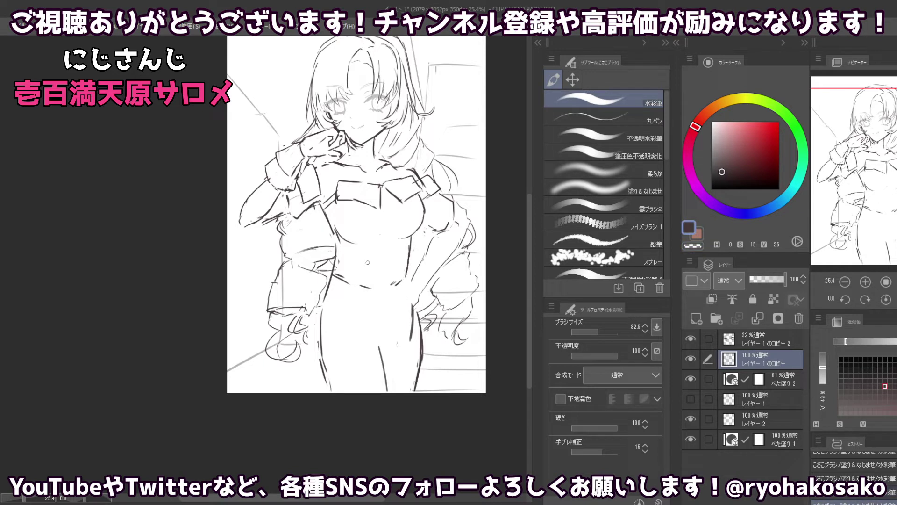
{"action": "left_click_drag", "start_coordinate": [335, 249], "coordinate": [328, 255]}
{"action": "key", "text": "c"}
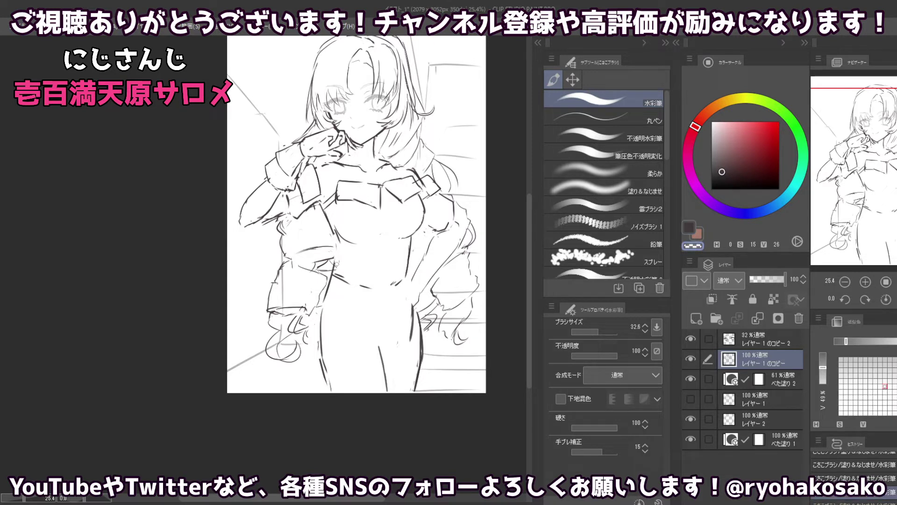
{"action": "key", "text": "c"}
{"action": "key", "text": "ctrl+z"}
{"action": "key", "text": "ctrl+z"}
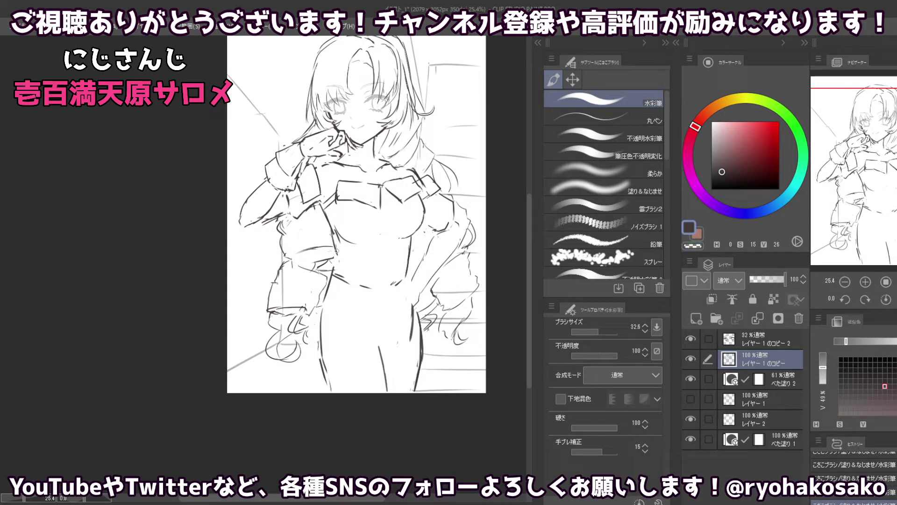
- Draw a long line down the left leg, redoing it until it fits
{"action": "key", "text": "ctrl+z"}
{"action": "left_click_drag", "start_coordinate": [334, 232], "coordinate": [314, 318]}
{"action": "key", "text": "ctrl+z"}
{"action": "key", "text": "ctrl+z"}
{"action": "left_click_drag", "start_coordinate": [328, 276], "coordinate": [272, 390]}
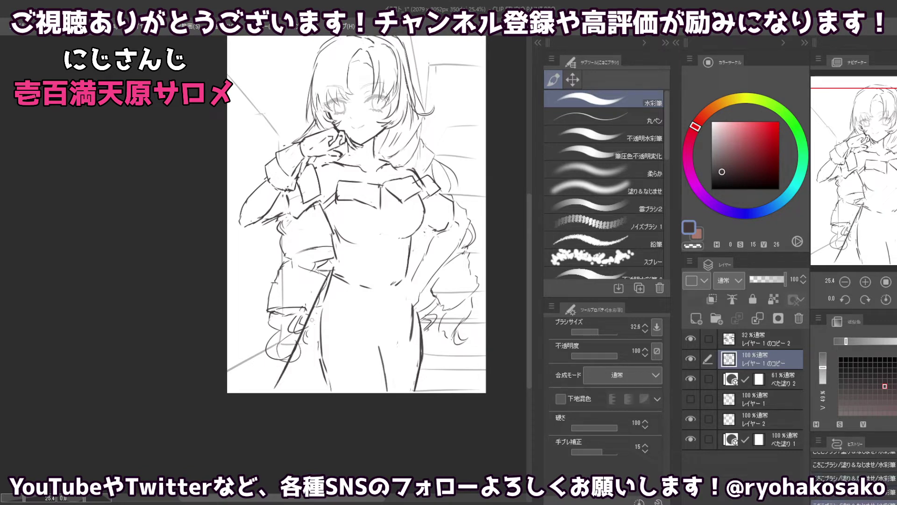
{"action": "key", "text": "ctrl+z"}
{"action": "left_click_drag", "start_coordinate": [331, 270], "coordinate": [280, 390]}
{"action": "key", "text": "ctrl+z"}
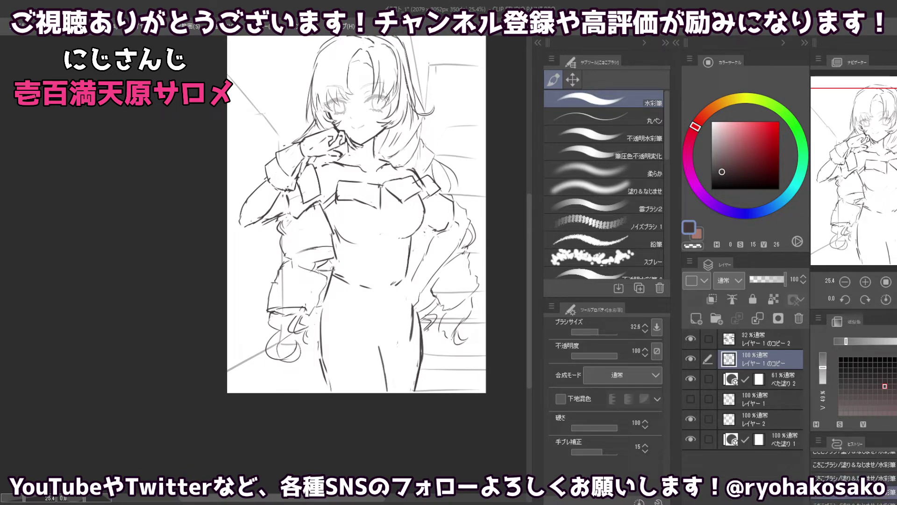
{"action": "key", "text": "ctrl+z"}
{"action": "left_click_drag", "start_coordinate": [333, 262], "coordinate": [300, 390]}
- Adjust the brush size and draw a long line down the right leg
{"action": "left_click_drag", "start_coordinate": [329, 351], "coordinate": [412, 277]}
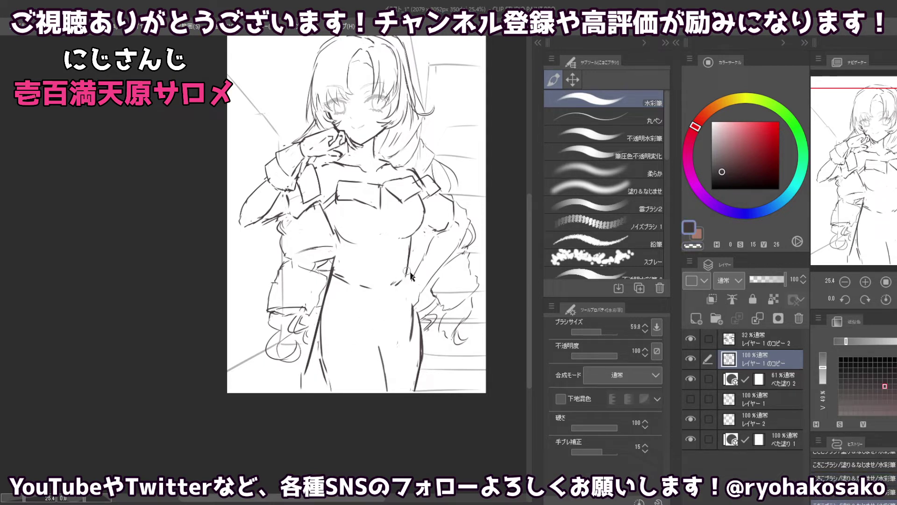
{"action": "key", "text": "c"}
{"action": "key", "text": "c"}
{"action": "left_click_drag", "start_coordinate": [411, 275], "coordinate": [447, 391]}
{"action": "key", "text": "ctrl+z"}
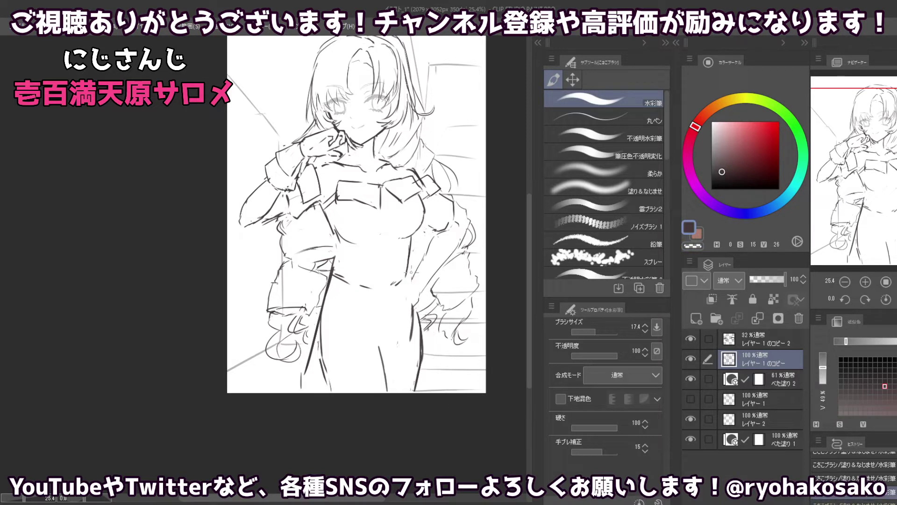
{"action": "left_click_drag", "start_coordinate": [410, 266], "coordinate": [451, 392]}
- Drag the canvas's bottom edge down with canvas resize (Ctrl+Alt+Shift+X) to add space below the skirt
{"action": "left_click", "coordinate": [392, 274]}
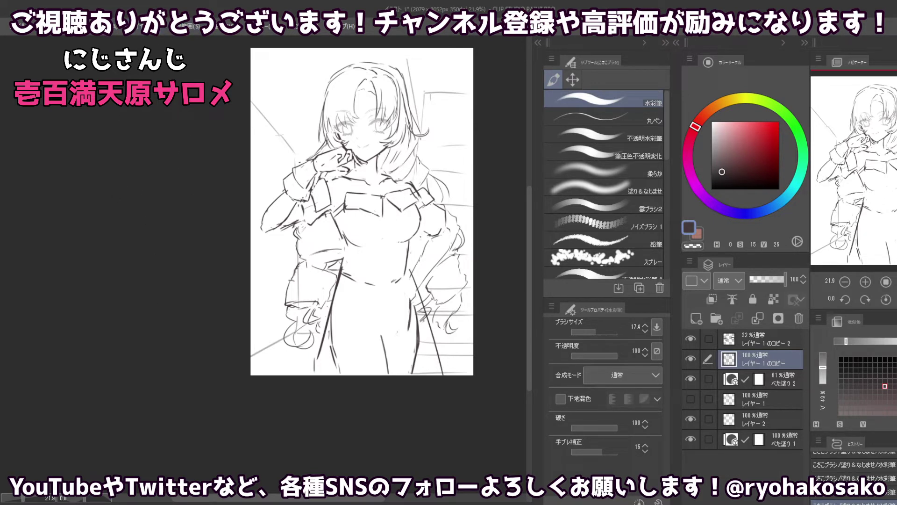
{"action": "key", "text": "ctrl+alt+shift+x"}
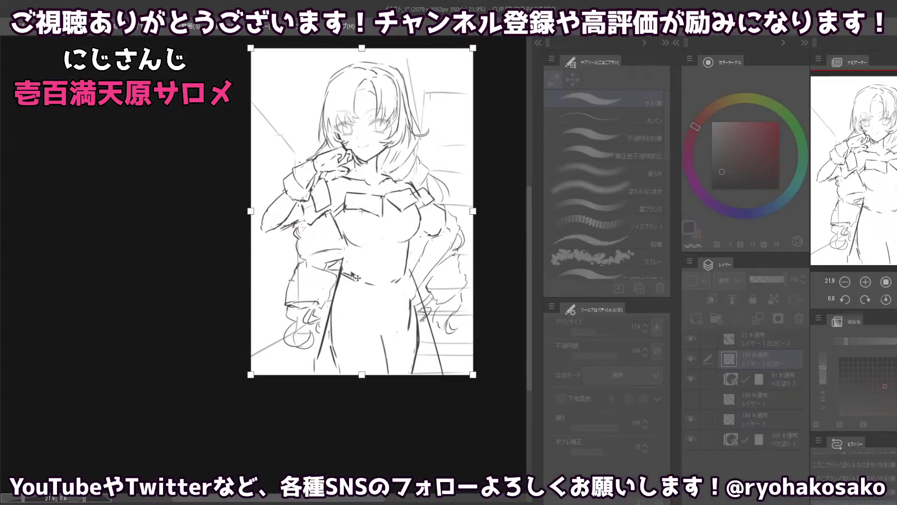
{"action": "left_click_drag", "start_coordinate": [361, 375], "coordinate": [362, 419]}
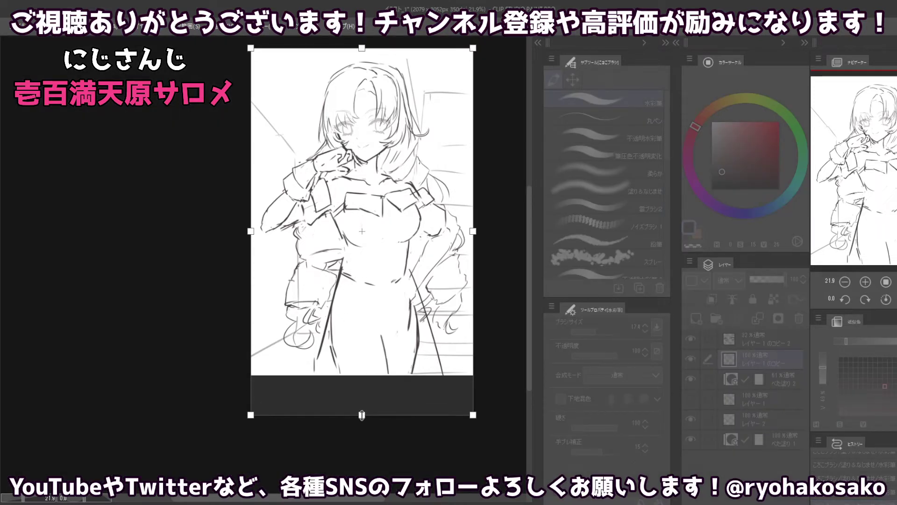
{"action": "key", "text": "Return"}
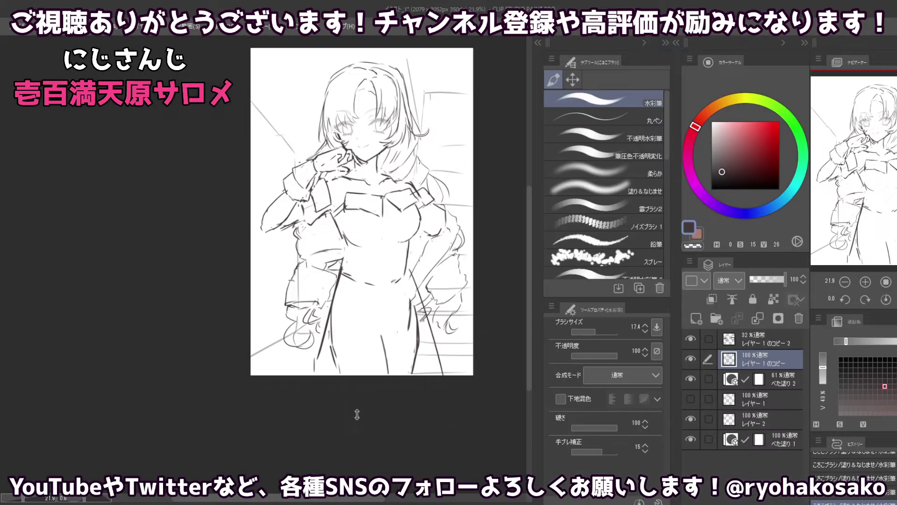
{"action": "left_click_drag", "start_coordinate": [494, 192], "coordinate": [500, 195]}
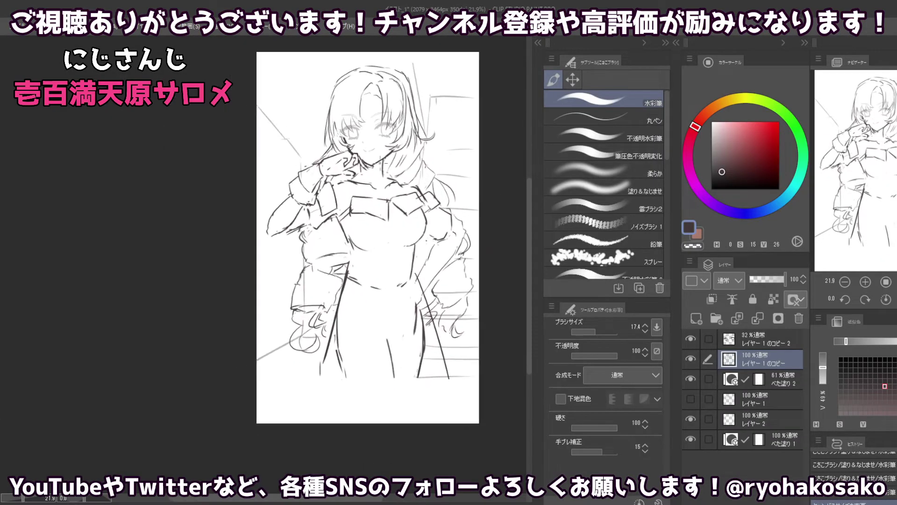
- Select the sketch layers except the べた塗り2 fill, scale them to 87% and move them up
{"action": "left_click", "coordinate": [740, 344]}
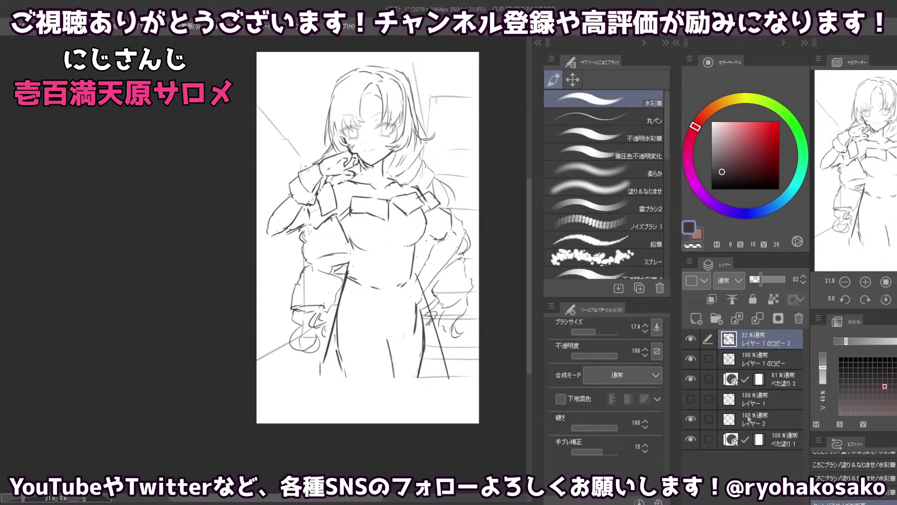
{"action": "left_click", "coordinate": [748, 418], "text": "shift"}
{"action": "left_click", "coordinate": [786, 384], "text": "ctrl"}
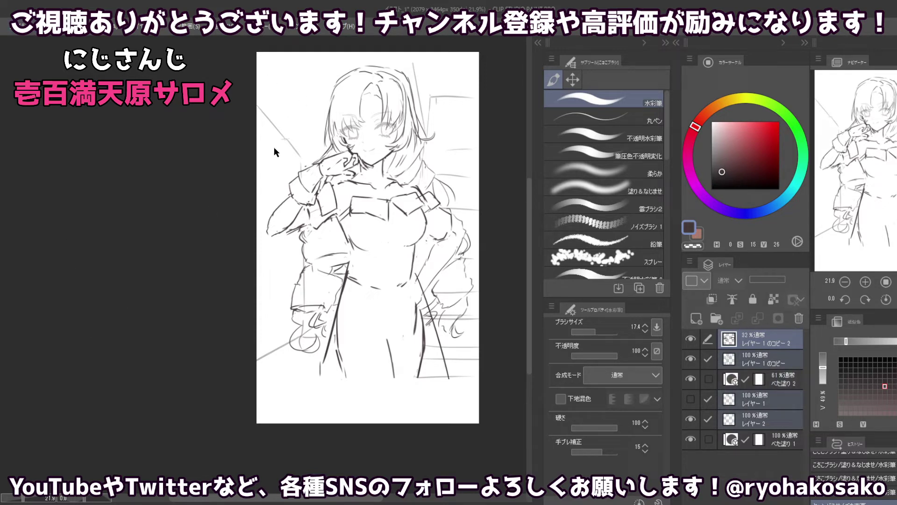
{"action": "key", "text": "ctrl+t"}
{"action": "left_click_drag", "start_coordinate": [361, 73], "coordinate": [360, 82]}
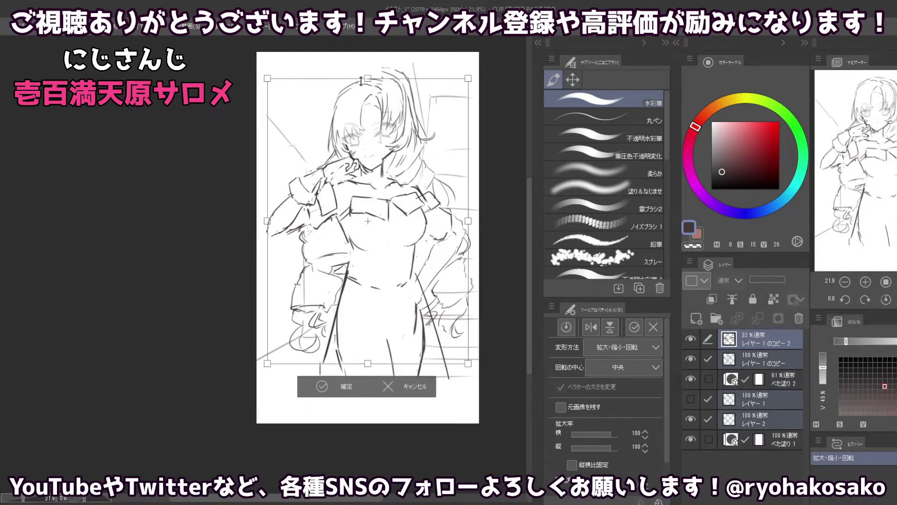
{"action": "left_click_drag", "start_coordinate": [390, 176], "coordinate": [389, 168]}
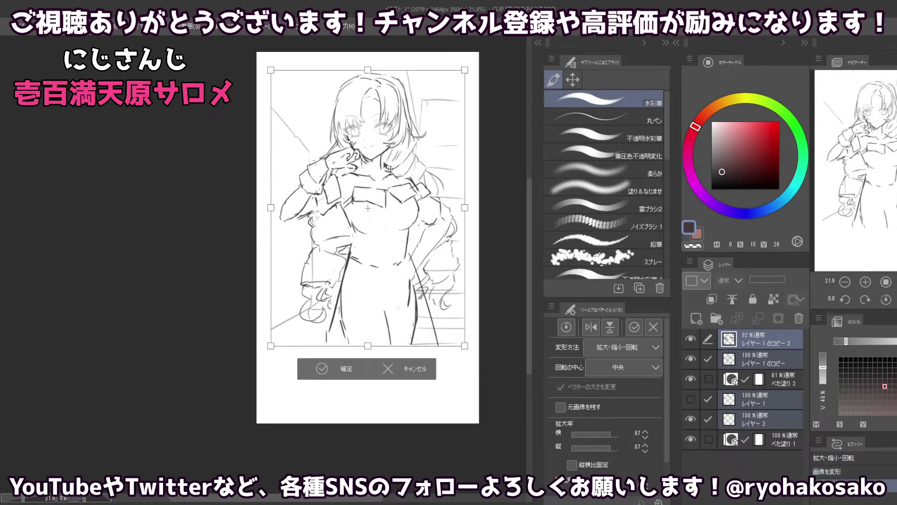
{"action": "left_click", "coordinate": [553, 87]}
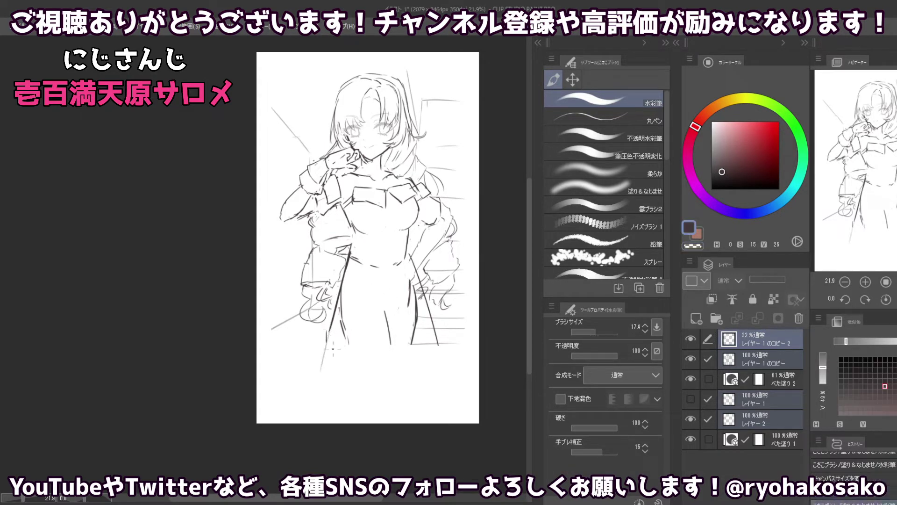
- Make レイヤー1のコピー active and try several strokes for the dress's left edge
{"action": "left_click", "coordinate": [747, 340]}
{"action": "key", "text": "alt+bracketleft"}
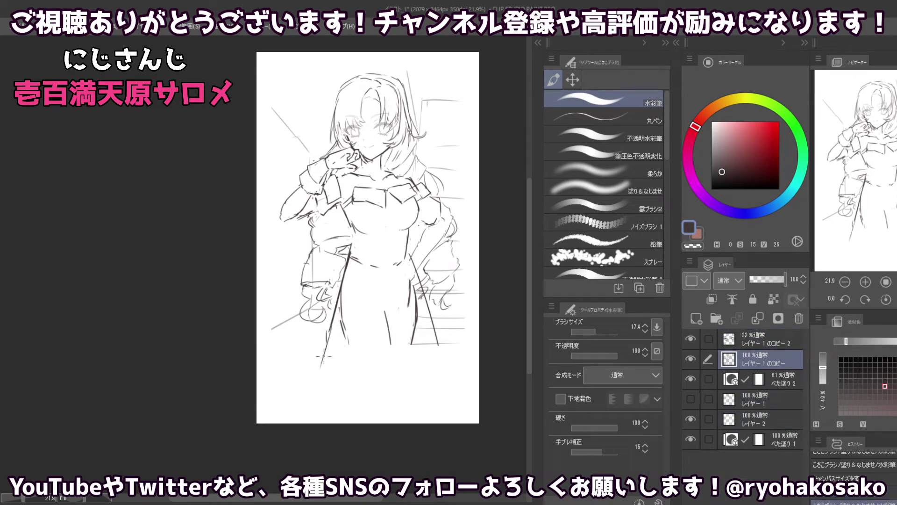
{"action": "key", "text": "ctrl+z"}
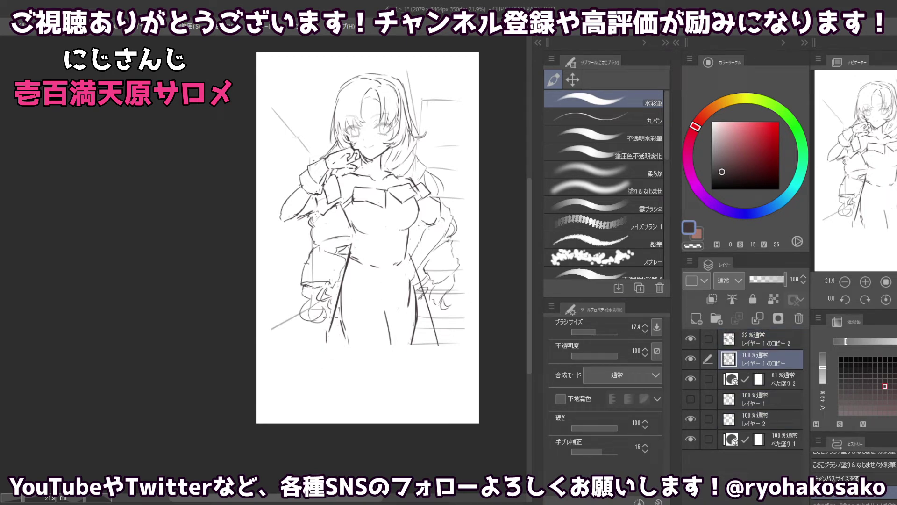
{"action": "left_click_drag", "start_coordinate": [330, 320], "coordinate": [309, 377]}
{"action": "key", "text": "ctrl+z"}
{"action": "left_click_drag", "start_coordinate": [326, 337], "coordinate": [315, 387]}
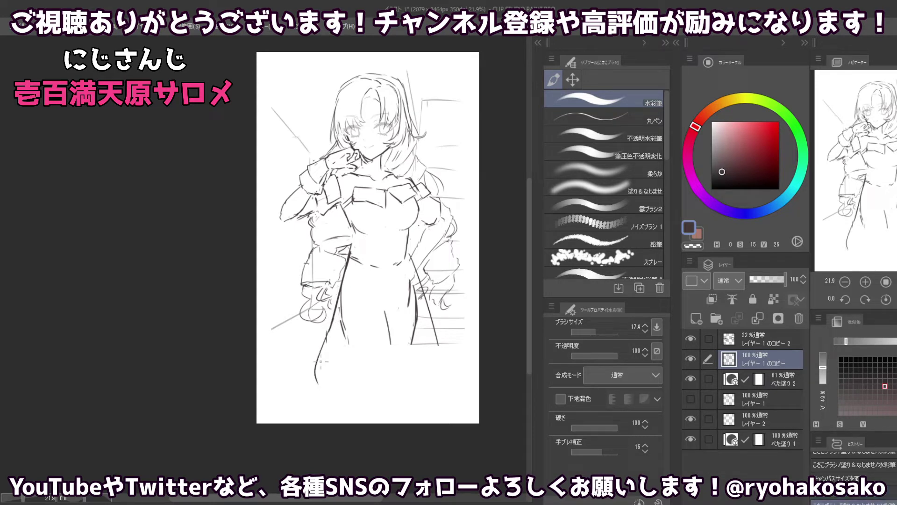
{"action": "key", "text": "ctrl+z"}
{"action": "left_click_drag", "start_coordinate": [331, 326], "coordinate": [311, 372]}
{"action": "key", "text": "ctrl+z"}
{"action": "mouse_move", "coordinate": [338, 293]}
{"action": "left_mouse_down"}
{"action": "mouse_move", "coordinate": [326, 346]}
{"action": "mouse_move", "coordinate": [344, 282]}
{"action": "left_mouse_up"}
{"action": "key", "text": "c"}
{"action": "key", "text": "c"}
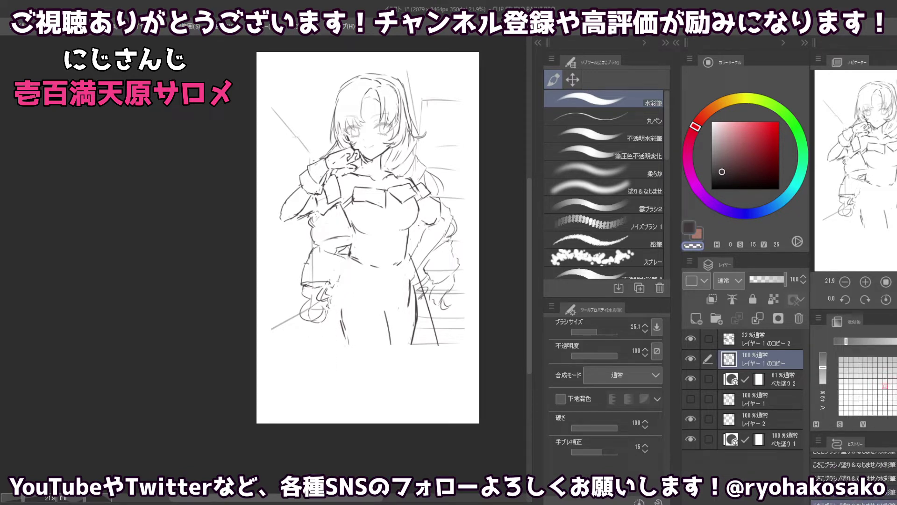
- Retry the dress's left edge line running down from the waist
{"action": "left_click_drag", "start_coordinate": [351, 253], "coordinate": [318, 333]}
{"action": "key", "text": "ctrl+z"}
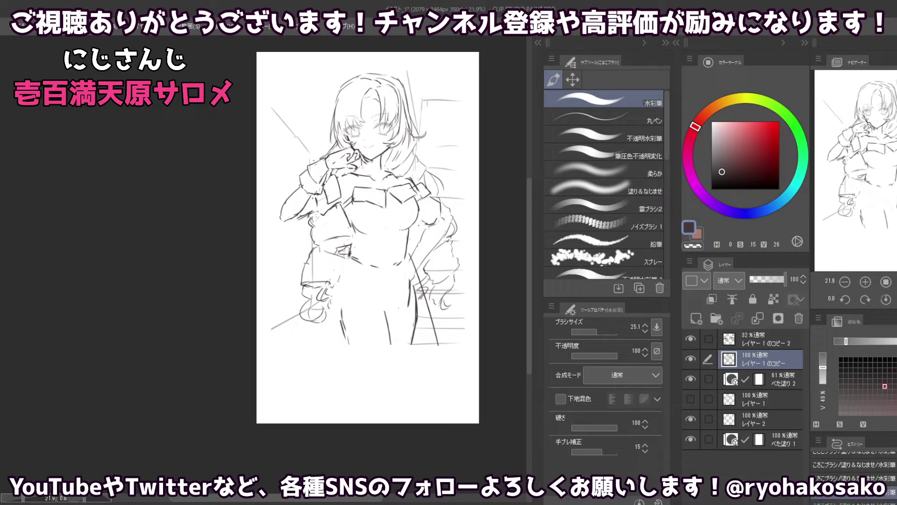
{"action": "left_click_drag", "start_coordinate": [347, 247], "coordinate": [319, 341]}
{"action": "key", "text": "ctrl+z"}
{"action": "left_click_drag", "start_coordinate": [348, 256], "coordinate": [323, 344]}
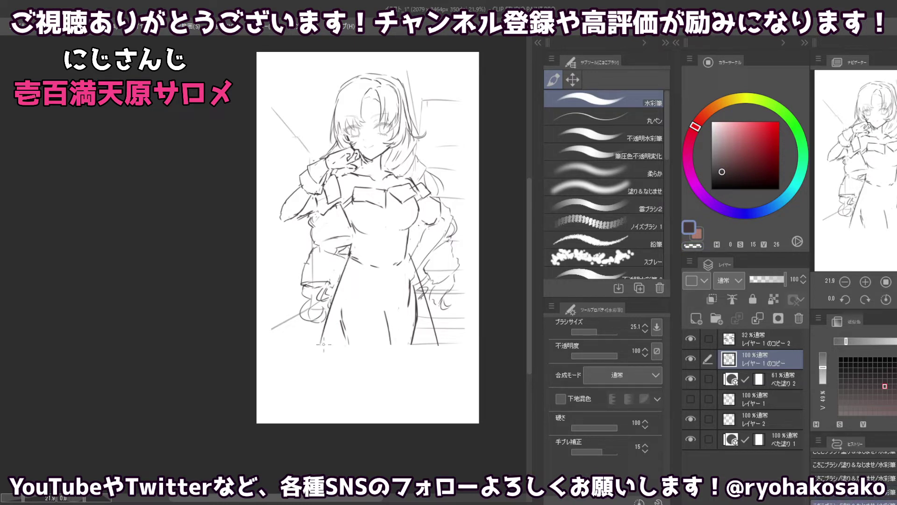
{"action": "key", "text": "ctrl+z"}
{"action": "key", "text": "c"}
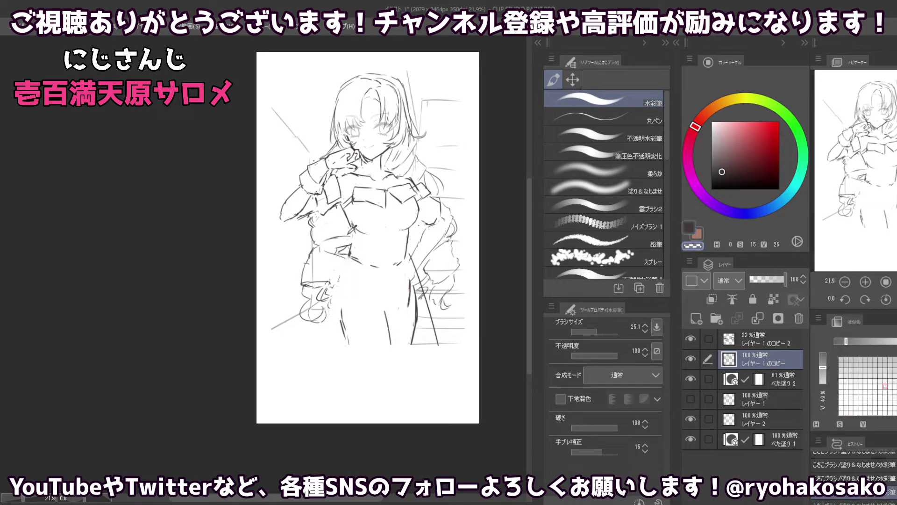
{"action": "key", "text": "c"}
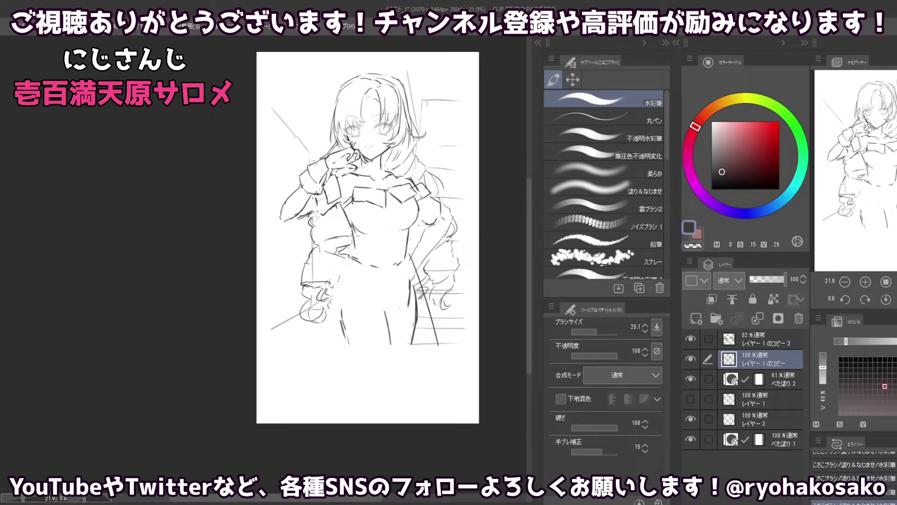
{"action": "mouse_move", "coordinate": [349, 226]}
{"action": "left_mouse_down"}
{"action": "mouse_move", "coordinate": [353, 252]}
{"action": "mouse_move", "coordinate": [322, 336]}
{"action": "left_mouse_up"}
{"action": "key", "text": "ctrl+z"}
- Draw a long line down the dress's left edge toward the hem and tidy its bottom end
{"action": "left_click_drag", "start_coordinate": [344, 263], "coordinate": [308, 389]}
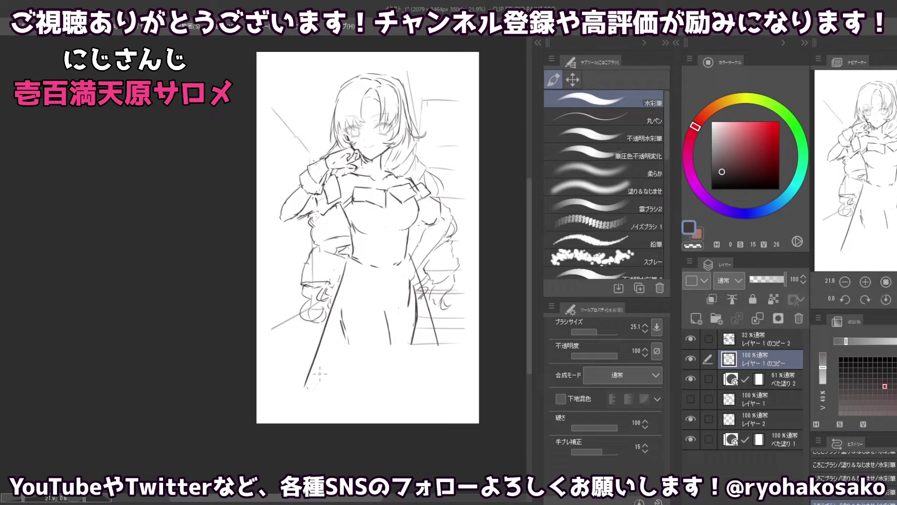
{"action": "key", "text": "ctrl+z"}
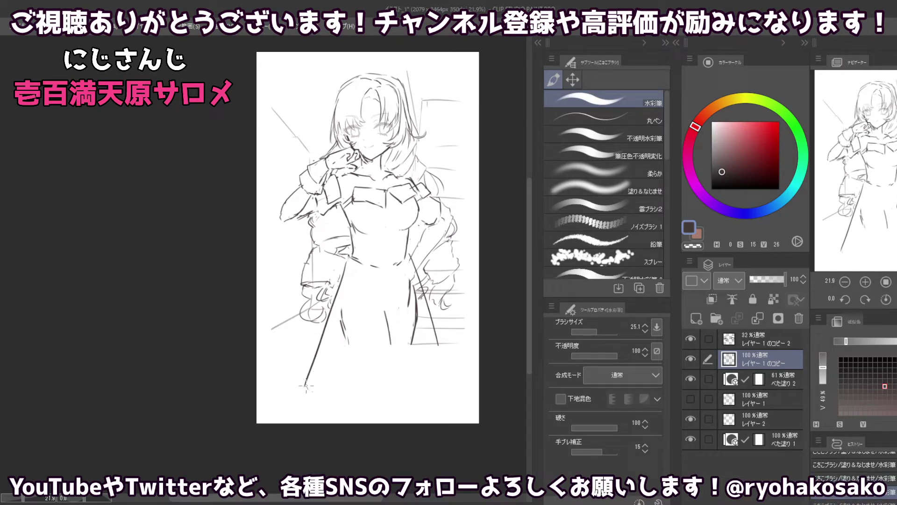
{"action": "key", "text": "c"}
{"action": "key", "text": "c"}
{"action": "mouse_move", "coordinate": [308, 380]}
{"action": "left_mouse_down"}
{"action": "mouse_move", "coordinate": [326, 387]}
{"action": "mouse_move", "coordinate": [323, 379]}
{"action": "mouse_move", "coordinate": [314, 389]}
{"action": "mouse_move", "coordinate": [331, 391]}
{"action": "left_mouse_up"}
{"action": "key", "text": "ctrl+z"}
{"action": "key", "text": "ctrl+z"}
{"action": "key", "text": "ctrl+z"}
{"action": "key", "text": "ctrl+z"}
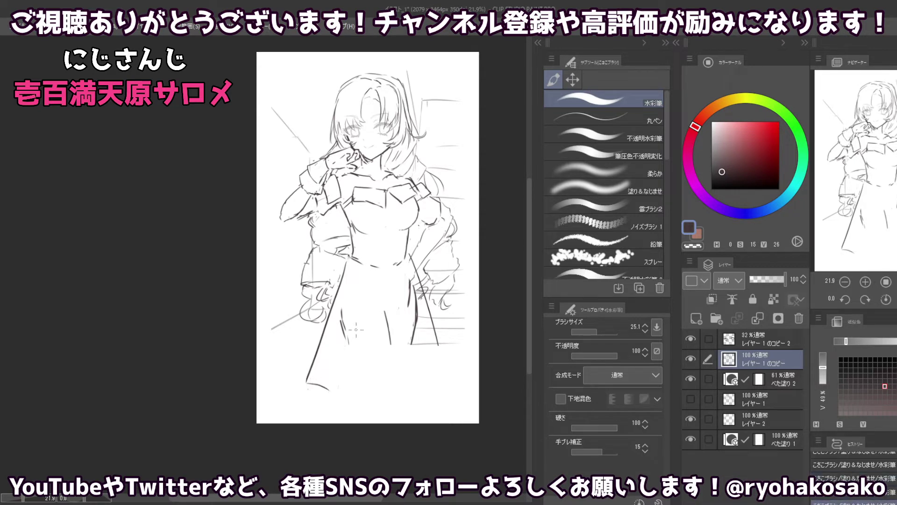
{"action": "key", "text": "c"}
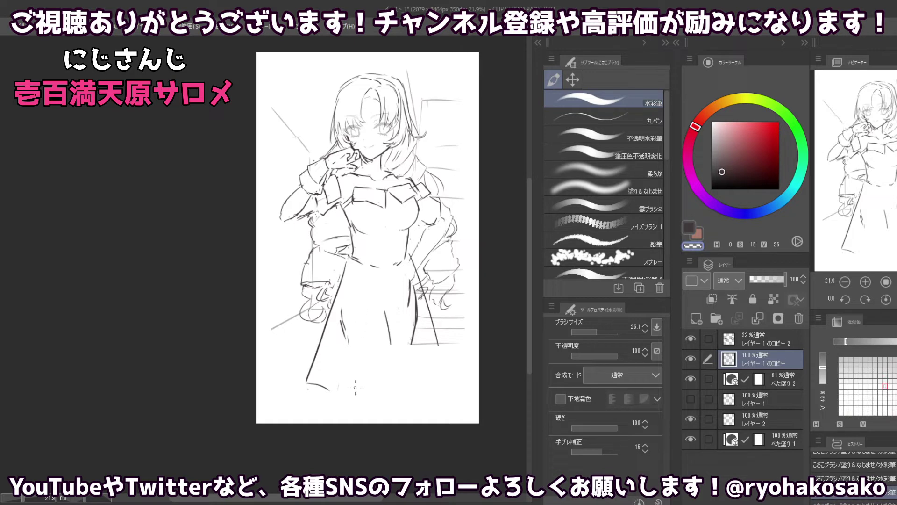
{"action": "key", "text": "c"}
- Add a vertical fold line in the dress and strokes along the skirt's right side
{"action": "left_click_drag", "start_coordinate": [367, 289], "coordinate": [351, 397]}
{"action": "key", "text": "ctrl+z"}
{"action": "left_click_drag", "start_coordinate": [376, 280], "coordinate": [374, 342]}
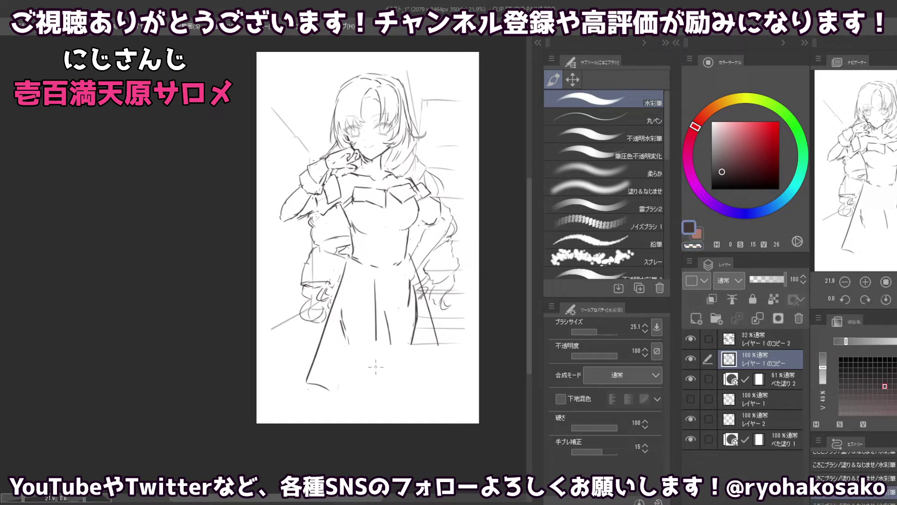
{"action": "left_click_drag", "start_coordinate": [407, 283], "coordinate": [416, 327]}
{"action": "key", "text": "c"}
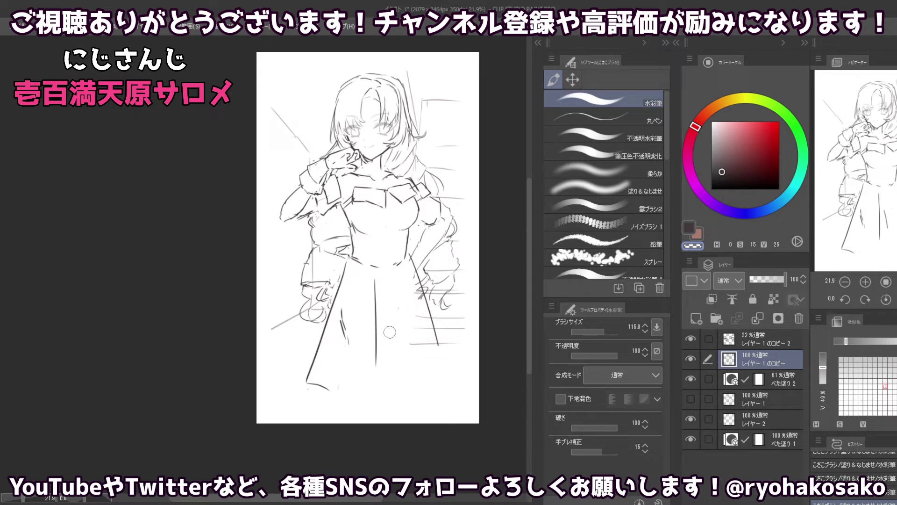
{"action": "key", "text": "c"}
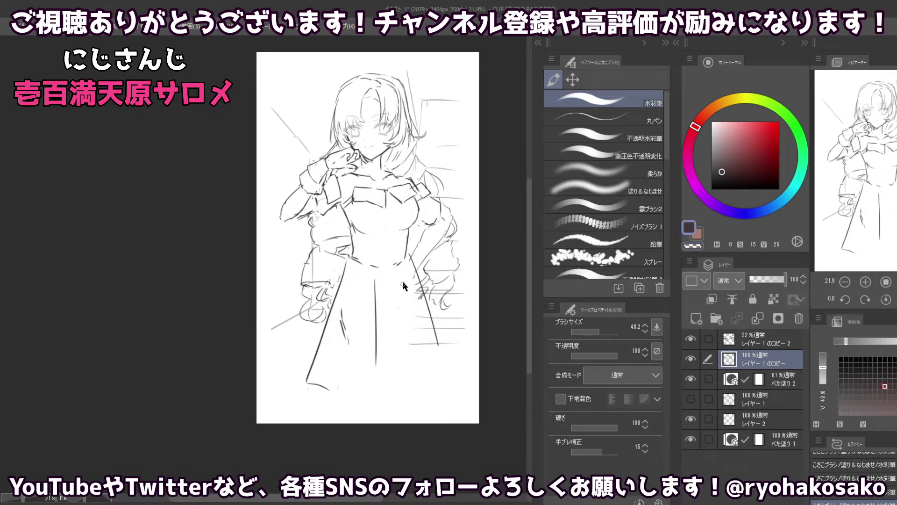
{"action": "key", "text": "c"}
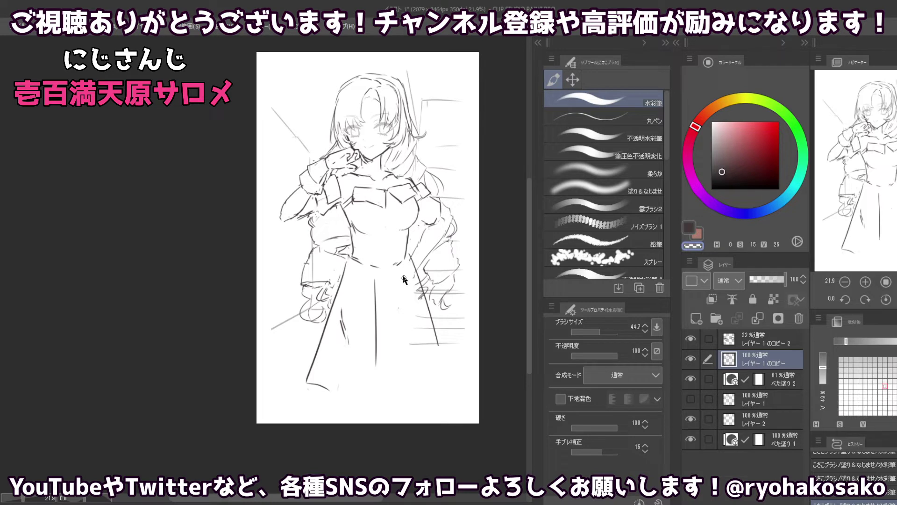
{"action": "key", "text": "c"}
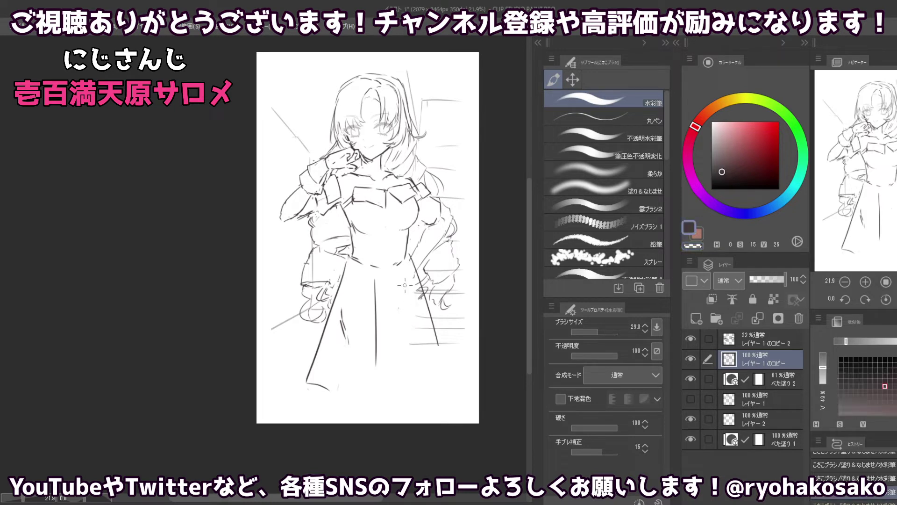
{"action": "left_click_drag", "start_coordinate": [400, 273], "coordinate": [422, 381]}
{"action": "key", "text": "ctrl+z"}
{"action": "mouse_move", "coordinate": [406, 276]}
{"action": "left_mouse_down"}
{"action": "mouse_move", "coordinate": [429, 401]}
{"action": "mouse_move", "coordinate": [390, 395]}
{"action": "left_mouse_up"}
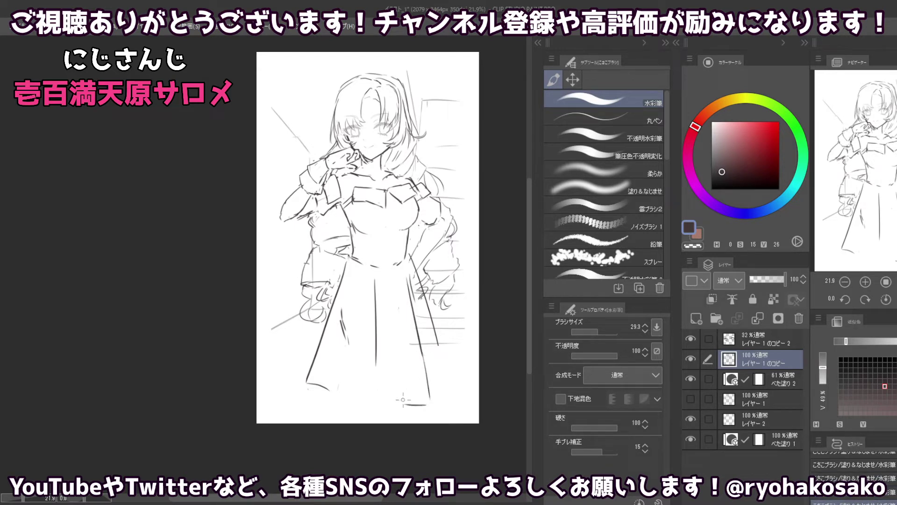
- Extend the central skirt fold line down toward the hem, retrying strokes until it sits right
{"action": "mouse_move", "coordinate": [377, 348]}
{"action": "left_mouse_down"}
{"action": "mouse_move", "coordinate": [382, 399]}
{"action": "mouse_move", "coordinate": [413, 407]}
{"action": "left_mouse_up"}
{"action": "mouse_move", "coordinate": [377, 381]}
{"action": "left_mouse_down"}
{"action": "mouse_move", "coordinate": [379, 399]}
{"action": "mouse_move", "coordinate": [387, 395]}
{"action": "left_mouse_up"}
{"action": "key", "text": "ctrl+z"}
{"action": "key", "text": "ctrl+z"}
{"action": "key", "text": "ctrl+z"}
{"action": "left_click_drag", "start_coordinate": [377, 359], "coordinate": [386, 405]}
{"action": "key", "text": "ctrl+z"}
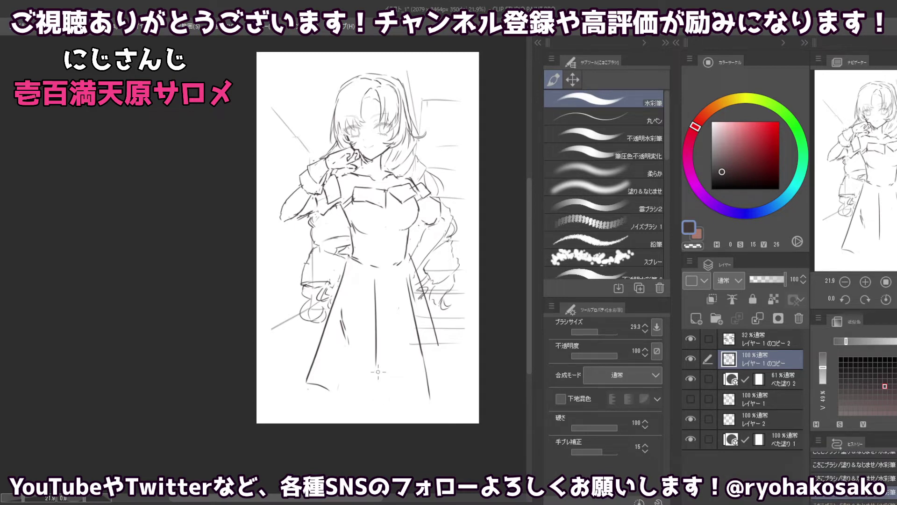
{"action": "mouse_move", "coordinate": [377, 372]}
{"action": "left_mouse_down"}
{"action": "mouse_move", "coordinate": [378, 398]}
{"action": "mouse_move", "coordinate": [423, 405]}
{"action": "left_mouse_up"}
{"action": "key", "text": "ctrl+z"}
{"action": "key", "text": "ctrl+z"}
{"action": "key", "text": "ctrl+z"}
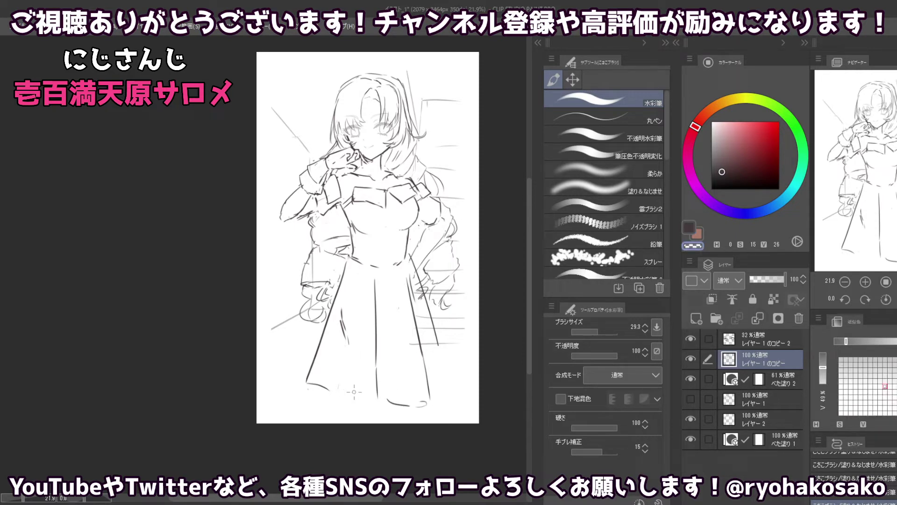
- Try short strokes near the skirt bottom and adjust the brush size
{"action": "mouse_move", "coordinate": [337, 385]}
{"action": "left_mouse_down"}
{"action": "mouse_move", "coordinate": [355, 397]}
{"action": "mouse_move", "coordinate": [313, 390]}
{"action": "left_mouse_up"}
{"action": "key", "text": "ctrl+z"}
{"action": "key", "text": "ctrl+z"}
{"action": "key", "text": "c"}
{"action": "key", "text": "c"}
{"action": "key", "text": "ctrl+z"}
{"action": "key", "text": "c"}
{"action": "key", "text": "bracketleft"}
{"action": "key", "text": "bracketleft"}
- Thicken the dark brush and test a hem line along the dress bottom
{"action": "key", "text": "c"}
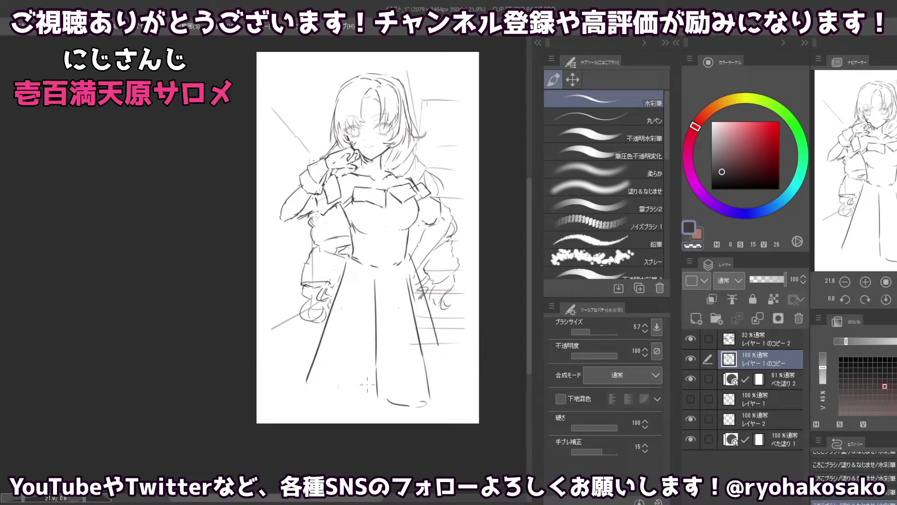
{"action": "key", "text": "c"}
{"action": "key", "text": "bracketright"}
{"action": "key", "text": "bracketright"}
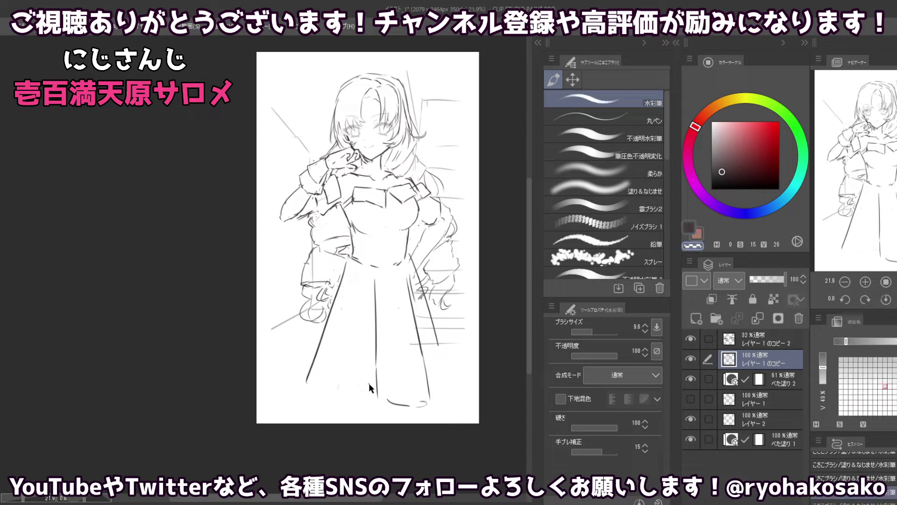
{"action": "key", "text": "bracketright"}
{"action": "key", "text": "c"}
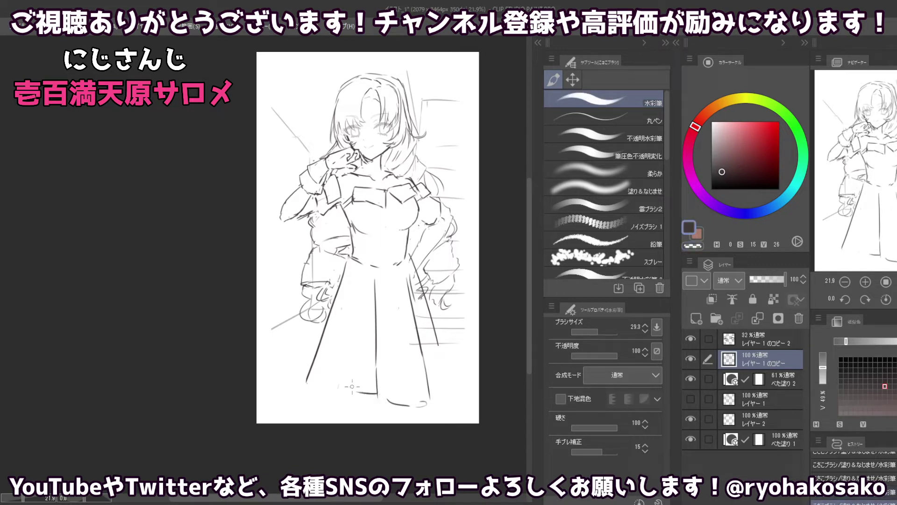
{"action": "mouse_move", "coordinate": [367, 390]}
{"action": "left_mouse_down"}
{"action": "mouse_move", "coordinate": [307, 379]}
{"action": "mouse_move", "coordinate": [316, 390]}
{"action": "left_mouse_up"}
{"action": "key", "text": "ctrl+z"}
{"action": "key", "text": "c"}
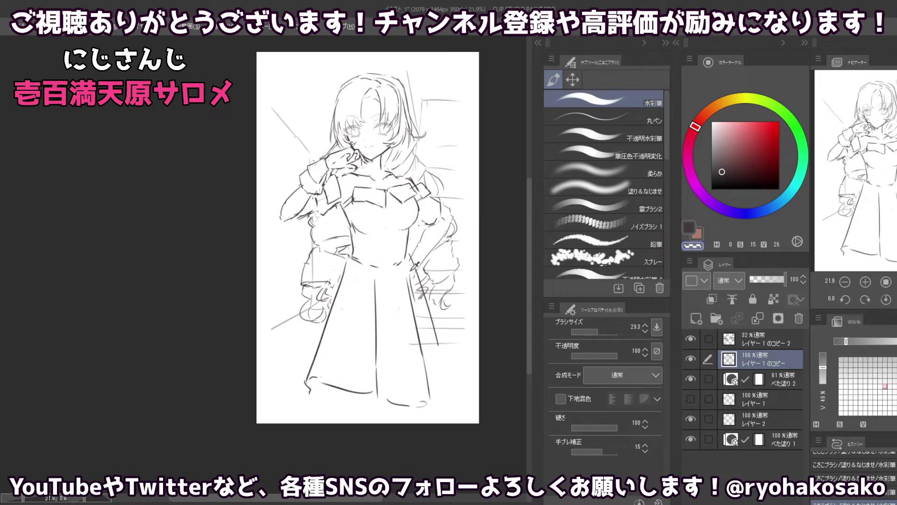
- Redraw the skirt's right side with a short fold line near the hand
{"action": "left_click_drag", "start_coordinate": [416, 268], "coordinate": [437, 348]}
{"action": "key", "text": "["}
{"action": "key", "text": "c"}
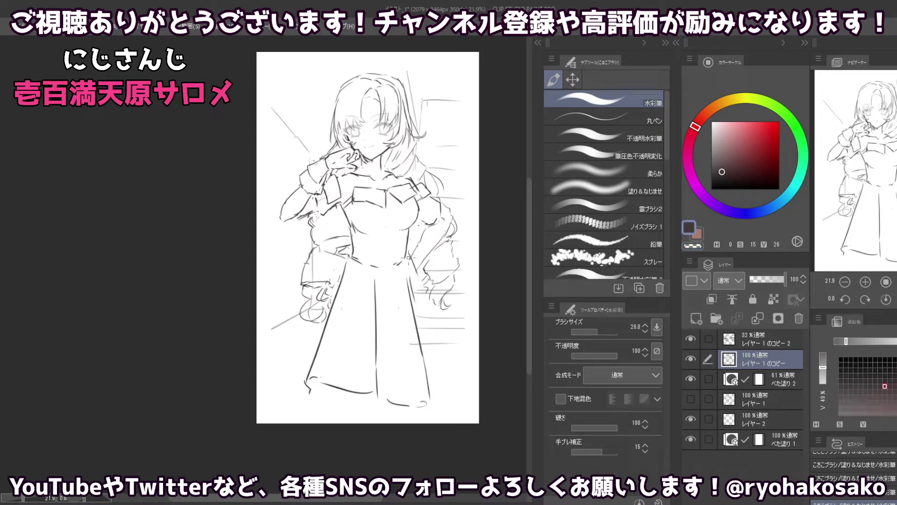
{"action": "left_click_drag", "start_coordinate": [413, 278], "coordinate": [432, 308]}
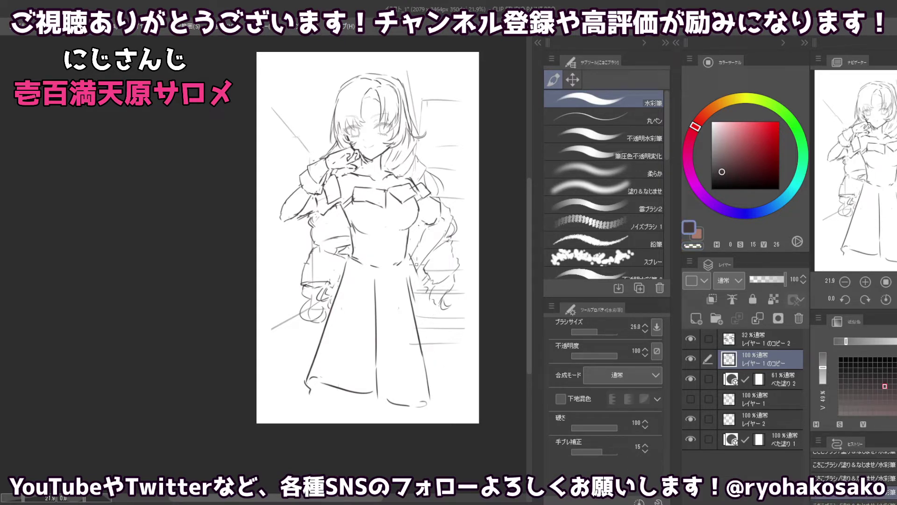
{"action": "left_click_drag", "start_coordinate": [414, 260], "coordinate": [451, 376]}
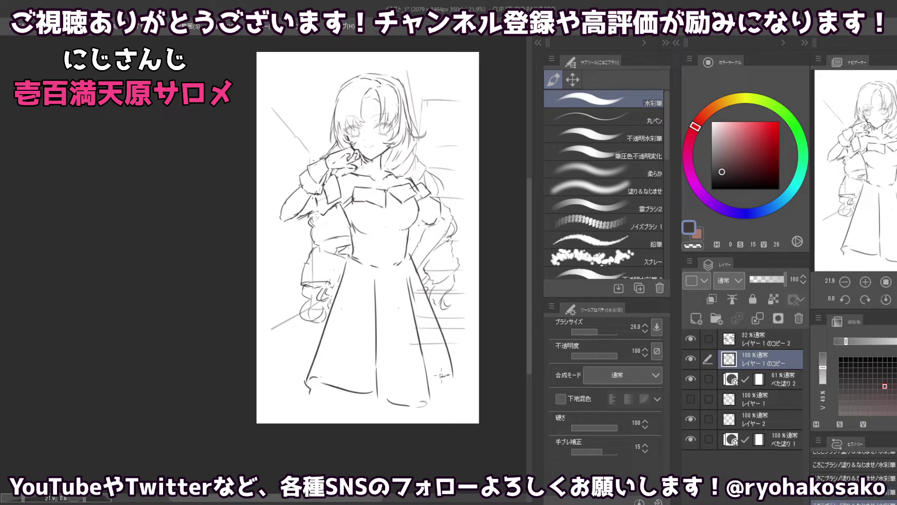
{"action": "key", "text": "ctrl+z"}
{"action": "key", "text": "ctrl+z"}
{"action": "key", "text": "ctrl+z"}
{"action": "left_click_drag", "start_coordinate": [418, 278], "coordinate": [429, 308]}
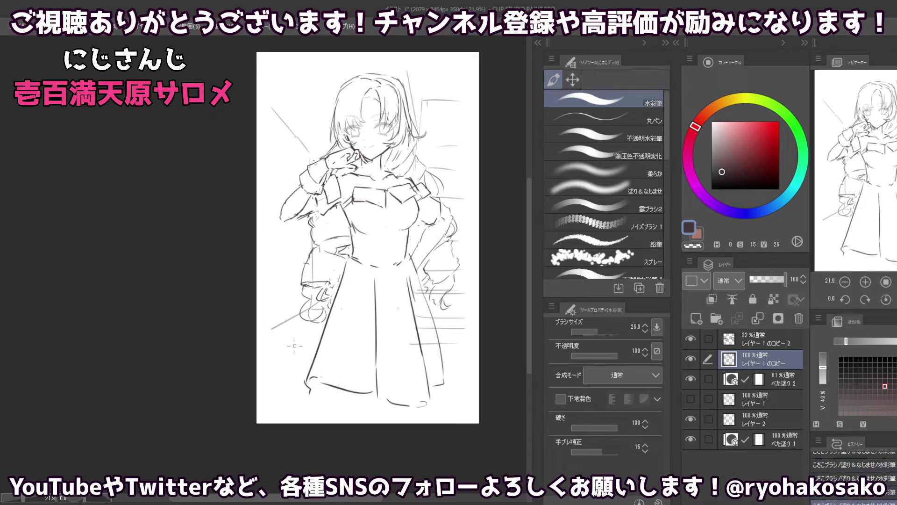
- Draw a wavy lower-left edge on the skirt
{"action": "left_click_drag", "start_coordinate": [306, 380], "coordinate": [327, 417]}
{"action": "key", "text": "ctrl+z"}
{"action": "key", "text": "ctrl+z"}
{"action": "left_click_drag", "start_coordinate": [307, 382], "coordinate": [327, 415]}
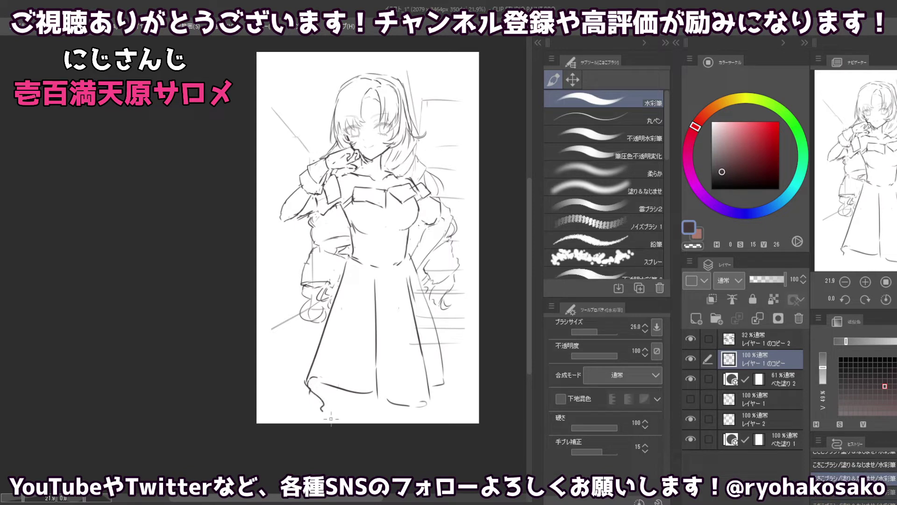
{"action": "key", "text": "c"}
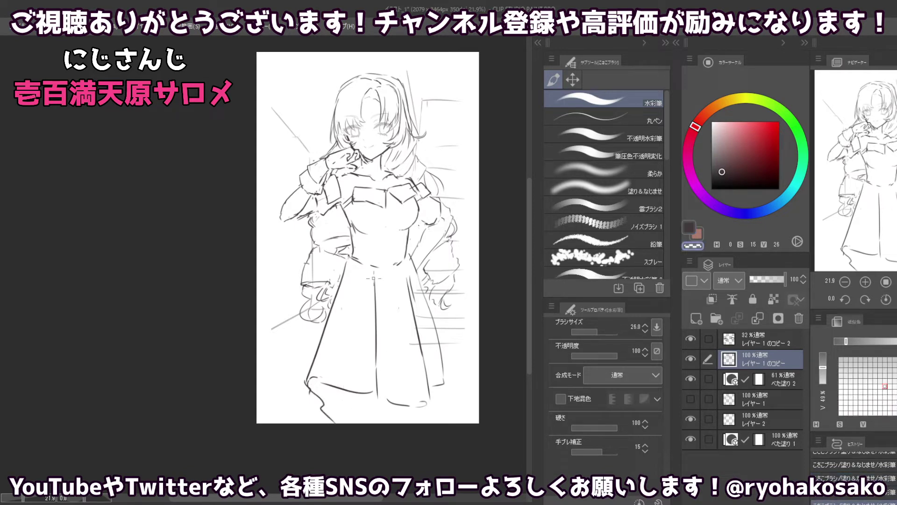
{"action": "key", "text": "c"}
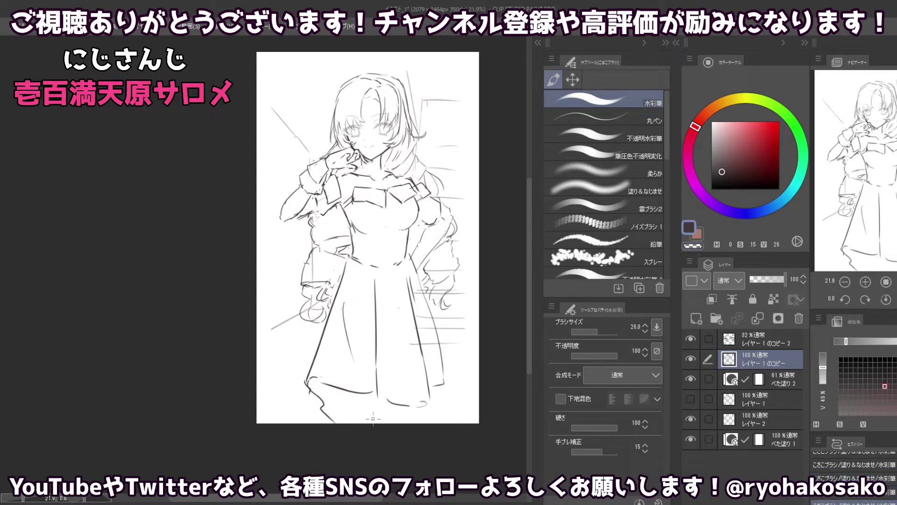
- Draw leg lines continuing below the skirt hem, retrying the strokes
{"action": "left_click_drag", "start_coordinate": [362, 396], "coordinate": [379, 435]}
{"action": "key", "text": "ctrl+z"}
{"action": "key", "text": "ctrl+z"}
{"action": "left_click_drag", "start_coordinate": [363, 396], "coordinate": [369, 420]}
{"action": "key", "text": "ctrl+z"}
{"action": "key", "text": "ctrl+z"}
{"action": "key", "text": "ctrl+z"}
{"action": "mouse_move", "coordinate": [362, 389]}
{"action": "left_mouse_down"}
{"action": "mouse_move", "coordinate": [367, 409]}
{"action": "mouse_move", "coordinate": [388, 403]}
{"action": "left_mouse_up"}
{"action": "left_click_drag", "start_coordinate": [402, 406], "coordinate": [405, 424]}
{"action": "key", "text": "c"}
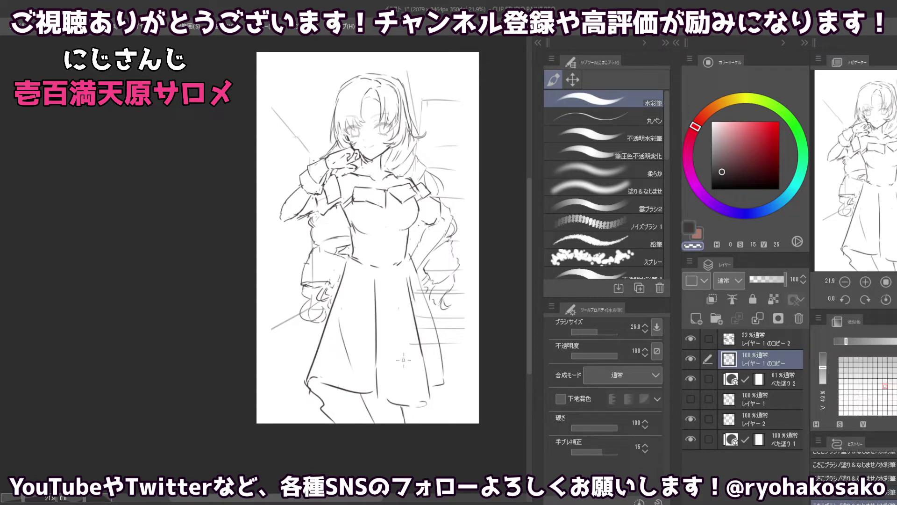
{"action": "key", "text": "c"}
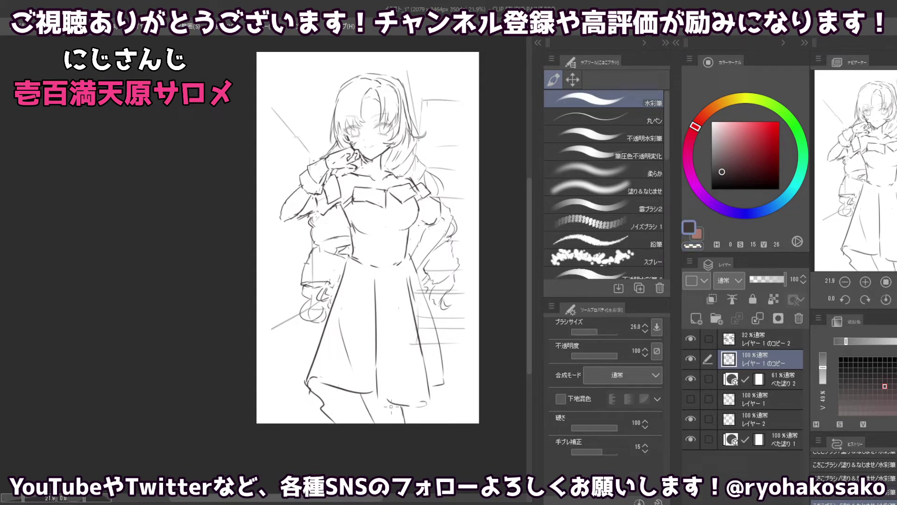
{"action": "key", "text": "ctrl+z"}
- Add short vertical fold marks on the skirt's right side
{"action": "mouse_move", "coordinate": [418, 297]}
{"action": "left_mouse_down"}
{"action": "mouse_move", "coordinate": [418, 332]}
{"action": "mouse_move", "coordinate": [389, 346]}
{"action": "left_mouse_up"}
{"action": "key", "text": "ctrl+z"}
{"action": "left_click_drag", "start_coordinate": [402, 276], "coordinate": [400, 322]}
{"action": "key", "text": "ctrl+z"}
{"action": "key", "text": "ctrl+z"}
{"action": "left_click_drag", "start_coordinate": [402, 280], "coordinate": [405, 355]}
{"action": "key", "text": "ctrl+z"}
{"action": "left_click_drag", "start_coordinate": [416, 299], "coordinate": [415, 326]}
{"action": "key", "text": "ctrl+z"}
{"action": "left_click_drag", "start_coordinate": [411, 279], "coordinate": [411, 350]}
{"action": "key", "text": "ctrl+z"}
{"action": "key", "text": "ctrl+z"}
{"action": "left_click_drag", "start_coordinate": [412, 313], "coordinate": [405, 376]}
- Add short strokes along the skirt bottom and near the hem
{"action": "left_click_drag", "start_coordinate": [365, 402], "coordinate": [367, 422]}
{"action": "key", "text": "c"}
{"action": "key", "text": "c"}
{"action": "left_click_drag", "start_coordinate": [370, 408], "coordinate": [385, 405]}
{"action": "mouse_move", "coordinate": [382, 408]}
{"action": "left_mouse_down"}
{"action": "mouse_move", "coordinate": [401, 397]}
{"action": "mouse_move", "coordinate": [398, 406]}
{"action": "left_mouse_up"}
{"action": "key", "text": "c"}
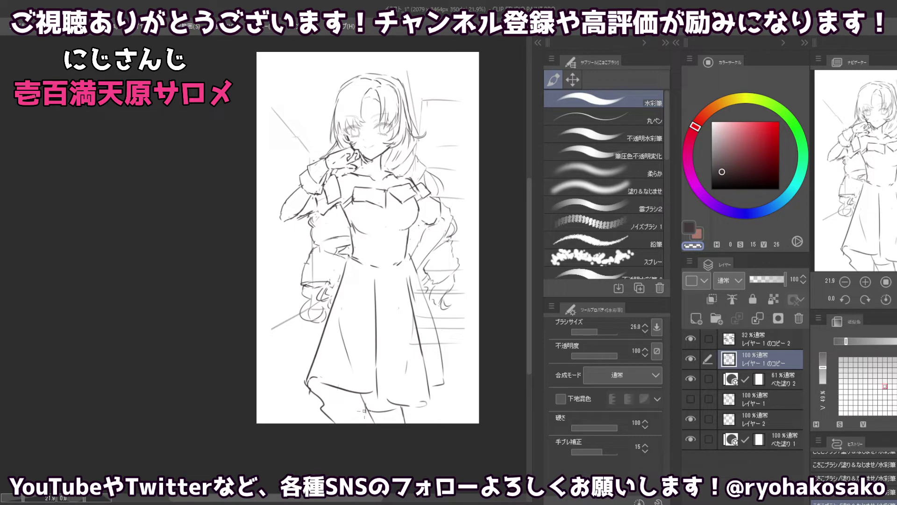
{"action": "key", "text": "c"}
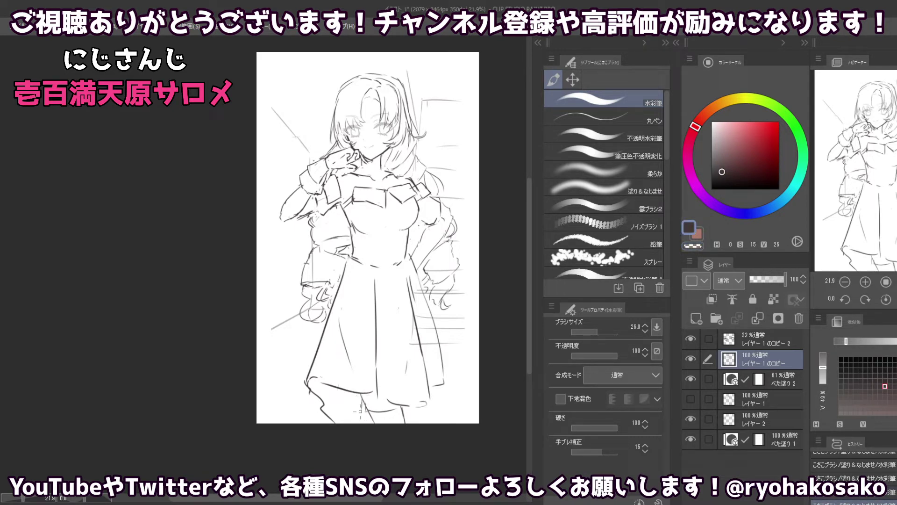
{"action": "left_click_drag", "start_coordinate": [360, 416], "coordinate": [352, 437]}
- Erase faint stray lines on the lower and left skirt and legs with a larger transparent brush
{"action": "key", "text": "ctrl+z"}
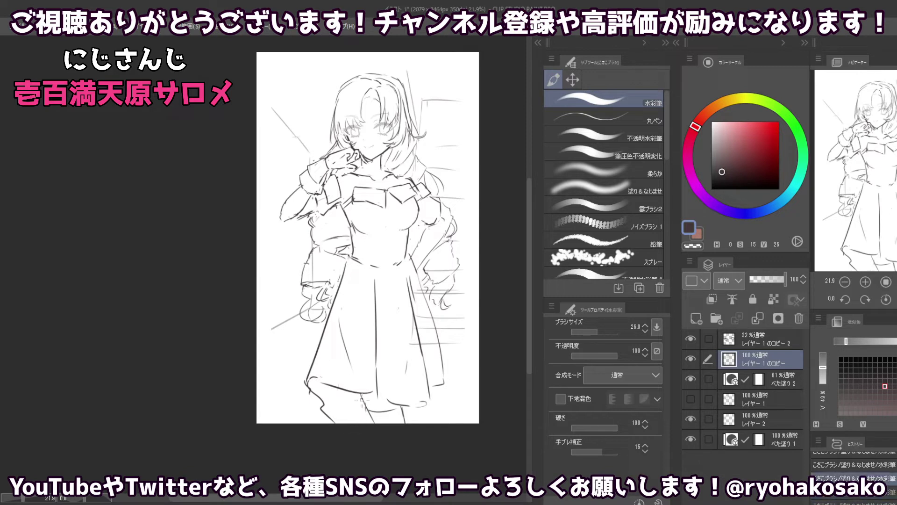
{"action": "key", "text": "c"}
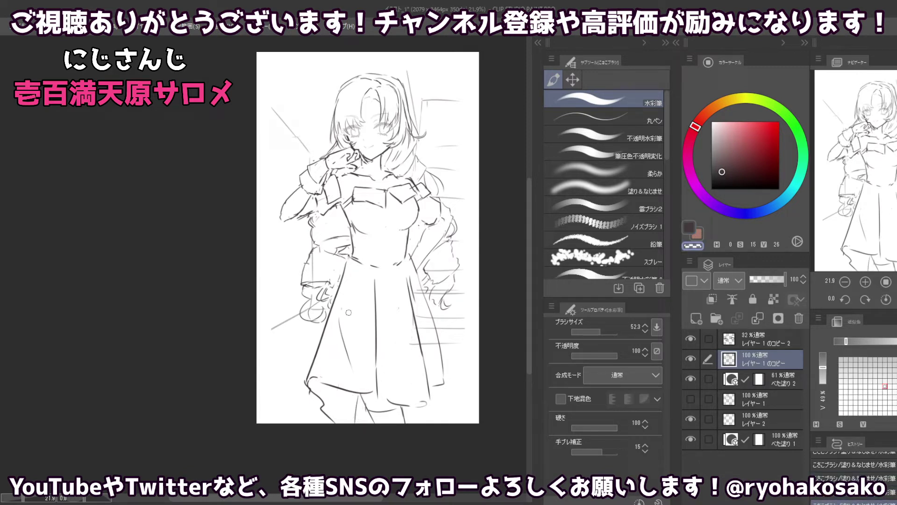
{"action": "left_click_drag", "start_coordinate": [350, 369], "coordinate": [347, 269]}
{"action": "left_click_drag", "start_coordinate": [374, 328], "coordinate": [371, 355]}
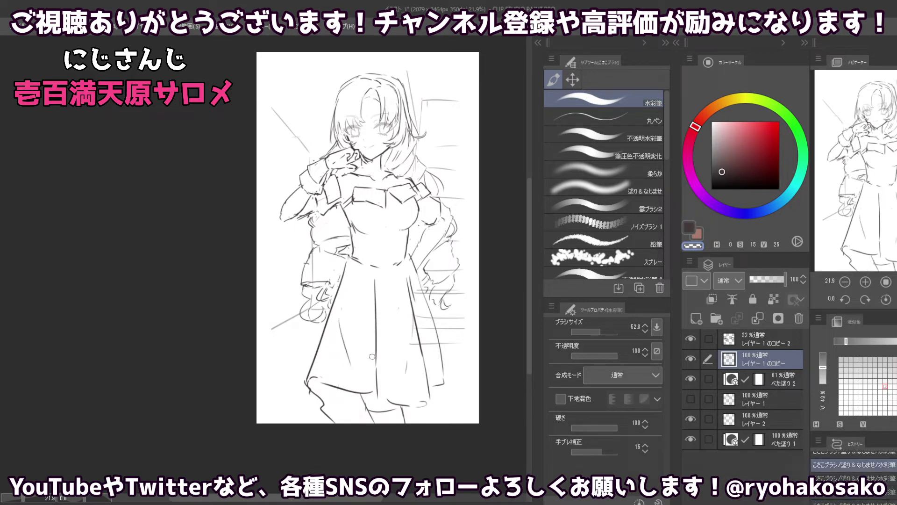
{"action": "left_click_drag", "start_coordinate": [366, 403], "coordinate": [366, 423]}
{"action": "left_click_drag", "start_coordinate": [407, 360], "coordinate": [406, 373]}
{"action": "left_click_drag", "start_coordinate": [413, 313], "coordinate": [413, 336]}
{"action": "left_click_drag", "start_coordinate": [403, 406], "coordinate": [402, 423]}
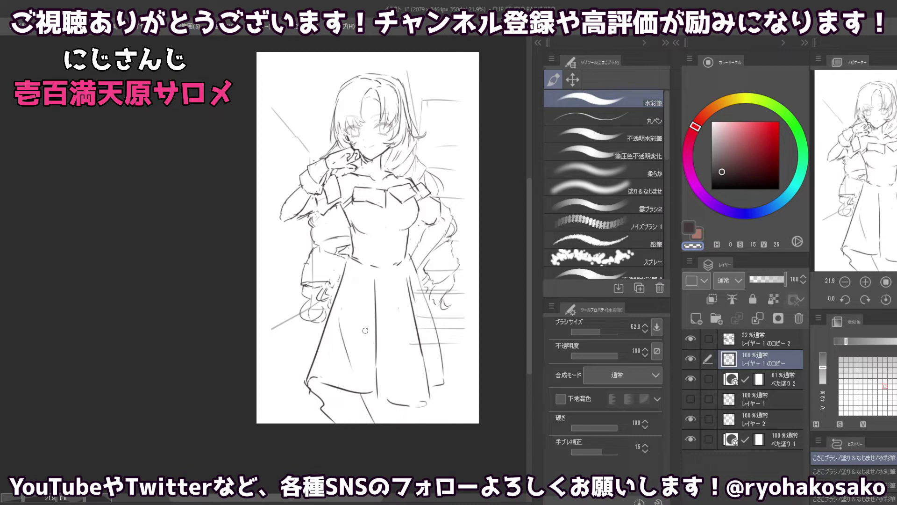
{"action": "left_click_drag", "start_coordinate": [368, 394], "coordinate": [368, 423]}
{"action": "left_click_drag", "start_coordinate": [345, 366], "coordinate": [349, 317]}
- Touch up the skirt hem with fine dark strokes, undoing rejected ones
{"action": "key", "text": "c"}
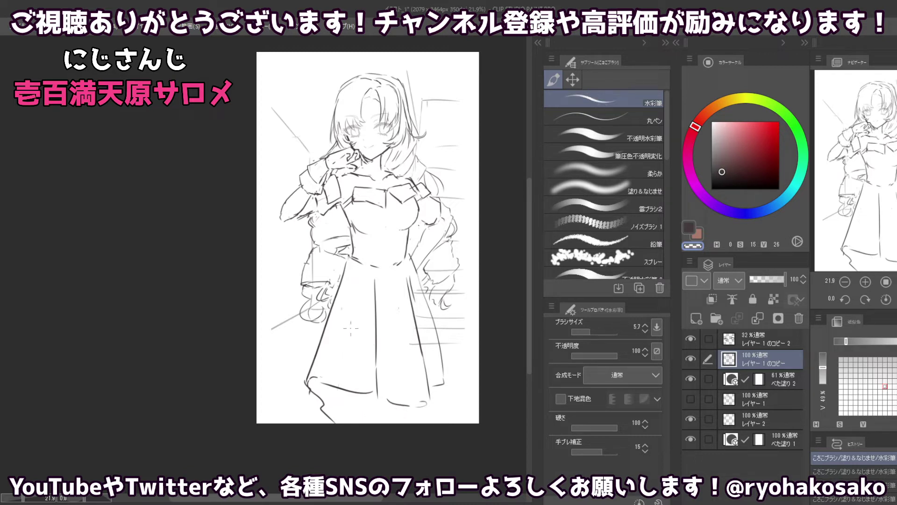
{"action": "left_click_drag", "start_coordinate": [388, 405], "coordinate": [393, 407]}
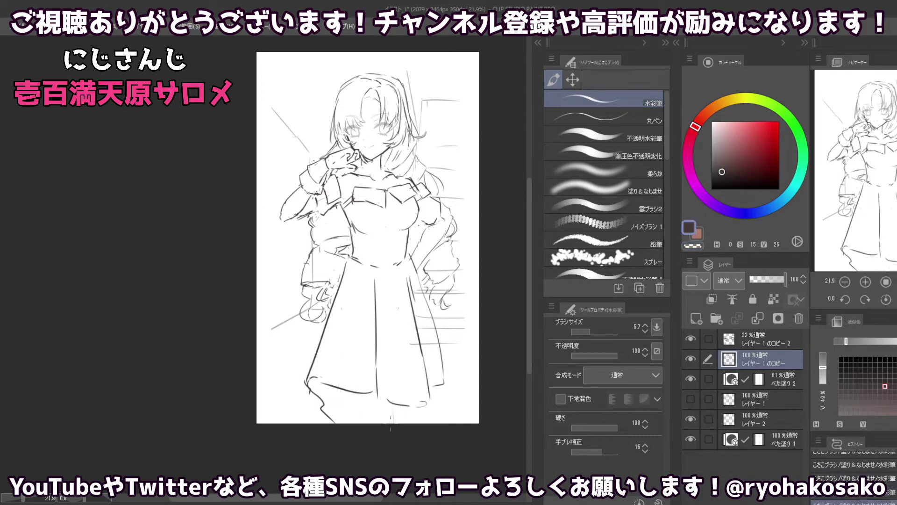
{"action": "key", "text": "bracketright"}
{"action": "key", "text": "c"}
{"action": "key", "text": "c"}
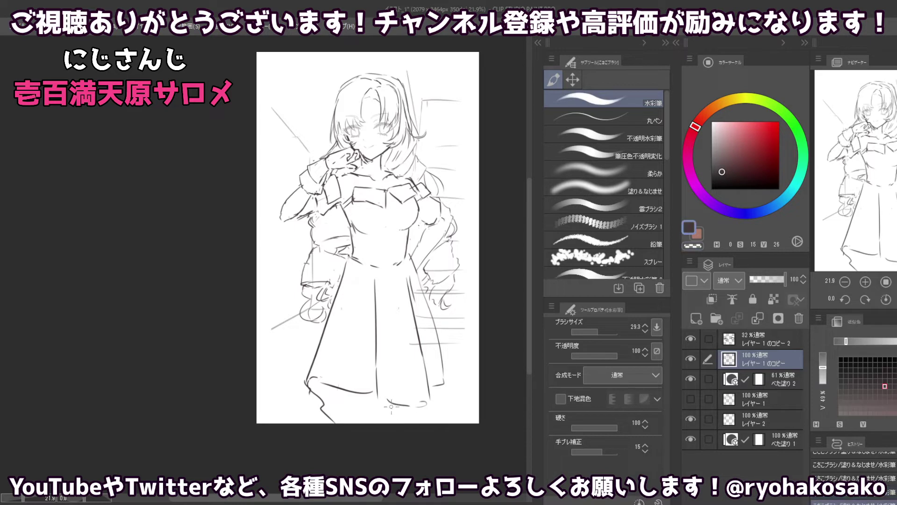
{"action": "left_click_drag", "start_coordinate": [346, 297], "coordinate": [341, 336]}
{"action": "mouse_move", "coordinate": [359, 394]}
{"action": "left_mouse_down"}
{"action": "mouse_move", "coordinate": [368, 423]}
{"action": "mouse_move", "coordinate": [395, 412]}
{"action": "mouse_move", "coordinate": [399, 427]}
{"action": "mouse_move", "coordinate": [421, 402]}
{"action": "mouse_move", "coordinate": [410, 443]}
{"action": "mouse_move", "coordinate": [420, 421]}
{"action": "left_mouse_up"}
{"action": "mouse_move", "coordinate": [363, 351]}
{"action": "left_mouse_down"}
{"action": "mouse_move", "coordinate": [352, 365]}
{"action": "mouse_move", "coordinate": [365, 423]}
{"action": "mouse_move", "coordinate": [363, 396]}
{"action": "mouse_move", "coordinate": [388, 423]}
{"action": "left_mouse_up"}
{"action": "key", "text": "ctrl+z"}
{"action": "mouse_move", "coordinate": [376, 390]}
{"action": "left_mouse_down"}
{"action": "mouse_move", "coordinate": [372, 413]}
{"action": "mouse_move", "coordinate": [383, 430]}
{"action": "mouse_move", "coordinate": [380, 398]}
{"action": "mouse_move", "coordinate": [373, 421]}
{"action": "mouse_move", "coordinate": [401, 423]}
{"action": "left_mouse_up"}
{"action": "key", "text": "ctrl+z"}
{"action": "key", "text": "ctrl+z"}
{"action": "key", "text": "c"}
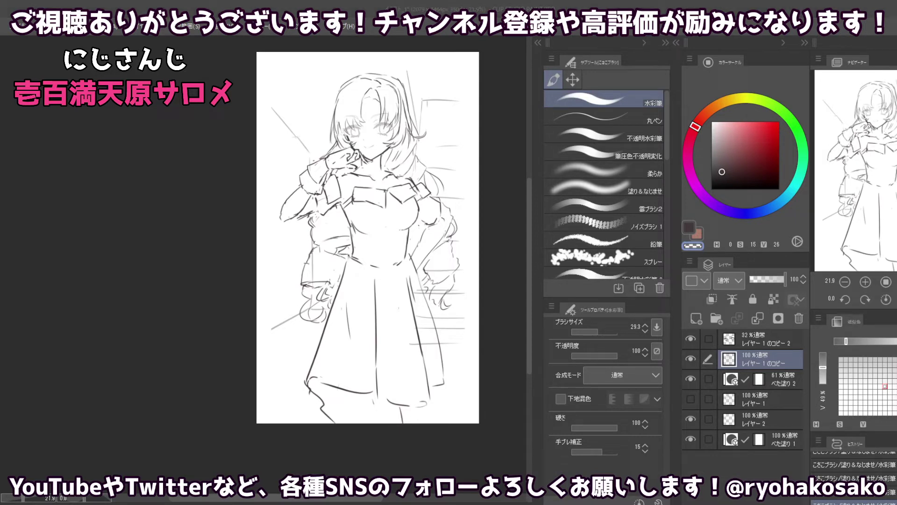
- Redraw small strokes at the skirt hem, toggling between dark colour and transparent
{"action": "key", "text": "c"}
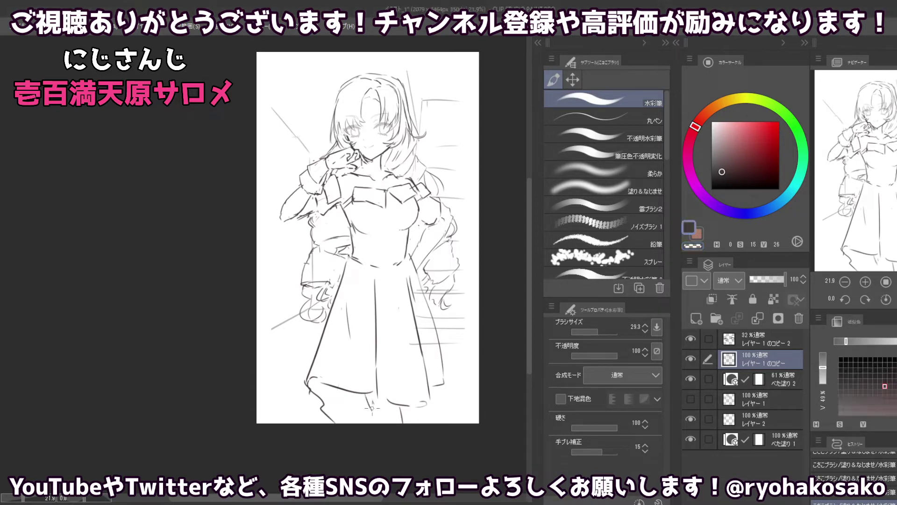
{"action": "key", "text": "c"}
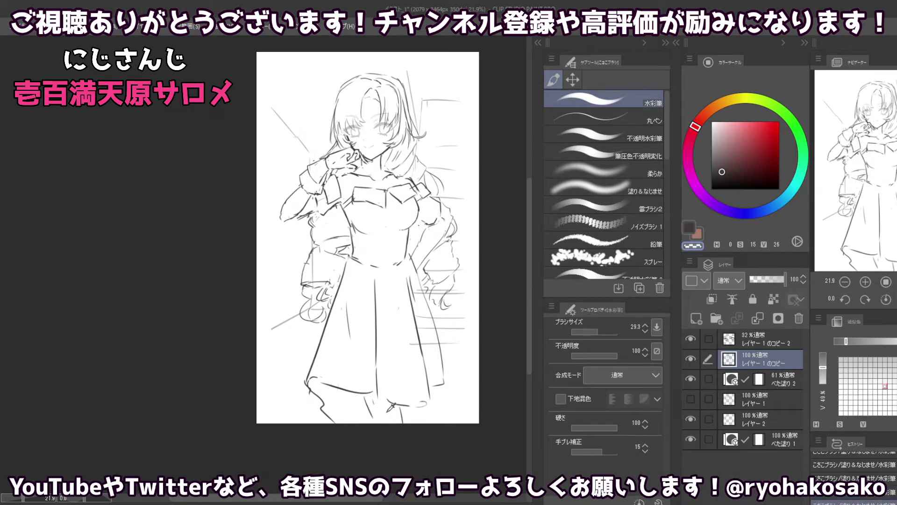
{"action": "key", "text": "c"}
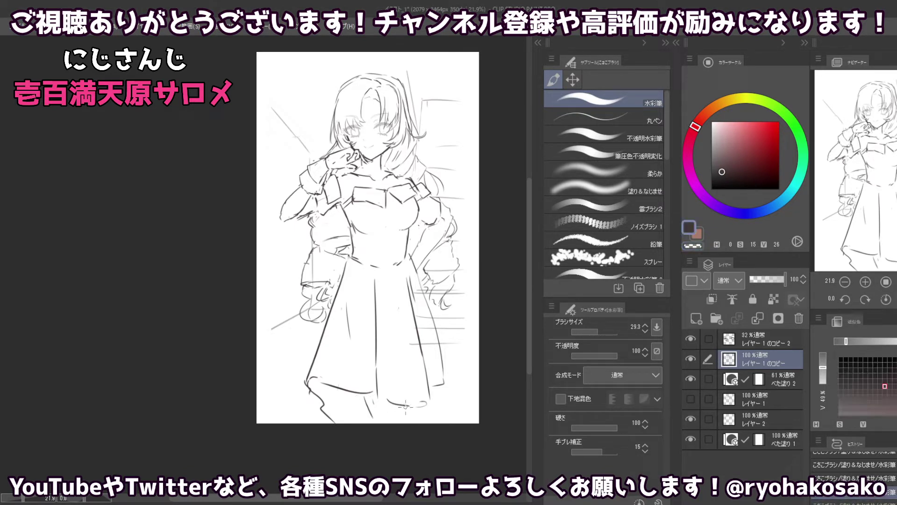
{"action": "mouse_move", "coordinate": [405, 407]}
{"action": "left_mouse_down"}
{"action": "mouse_move", "coordinate": [408, 430]}
{"action": "mouse_move", "coordinate": [403, 406]}
{"action": "mouse_move", "coordinate": [400, 422]}
{"action": "left_mouse_up"}
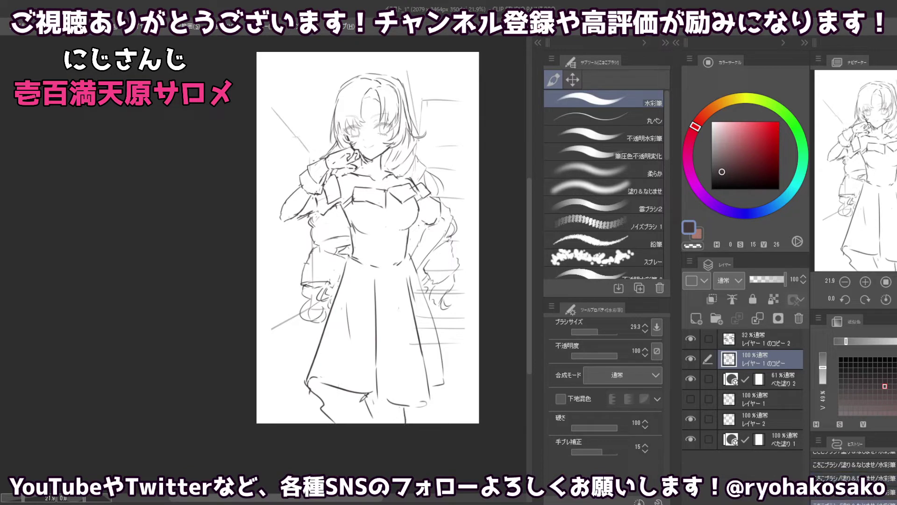
{"action": "key", "text": "c"}
{"action": "key", "text": "c"}
{"action": "mouse_move", "coordinate": [369, 397]}
{"action": "left_mouse_down"}
{"action": "mouse_move", "coordinate": [359, 392]}
{"action": "mouse_move", "coordinate": [372, 402]}
{"action": "mouse_move", "coordinate": [364, 395]}
{"action": "mouse_move", "coordinate": [354, 415]}
{"action": "mouse_move", "coordinate": [361, 428]}
{"action": "left_mouse_up"}
{"action": "key", "text": "c"}
{"action": "key", "text": "c"}
{"action": "key", "text": "ctrl+z"}
{"action": "key", "text": "ctrl+z"}
{"action": "key", "text": "ctrl+z"}
{"action": "left_click_drag", "start_coordinate": [359, 393], "coordinate": [356, 425]}
{"action": "key", "text": "ctrl+z"}
{"action": "key", "text": "ctrl+z"}
{"action": "key", "text": "ctrl+z"}
- Draw a curl and a dark stroke at the right end of the hem
{"action": "key", "text": "c"}
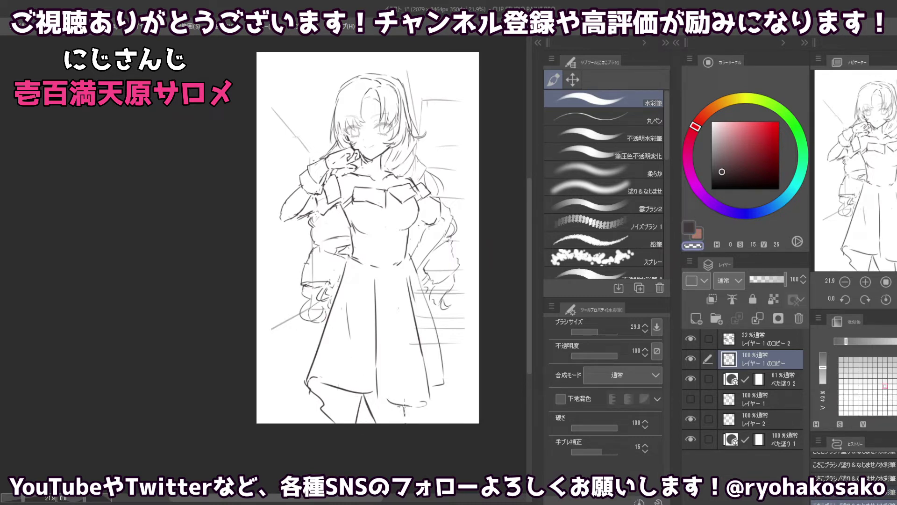
{"action": "key", "text": "c"}
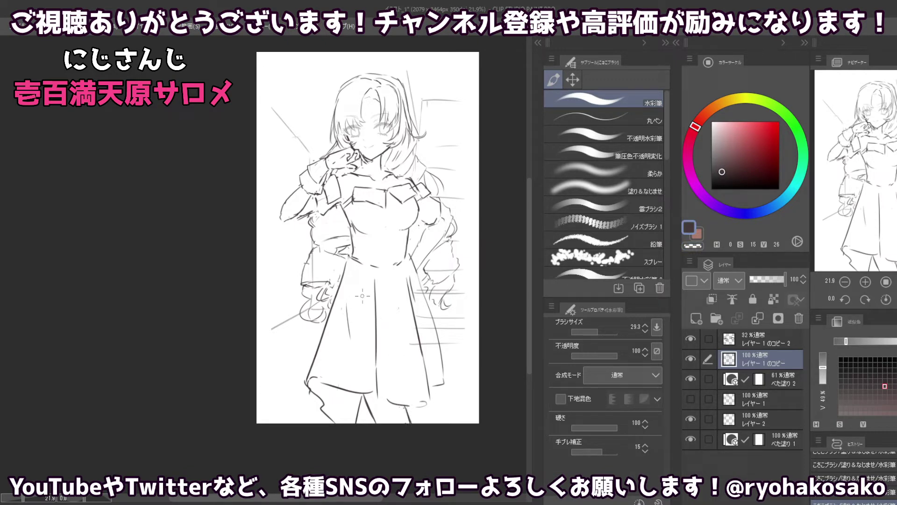
{"action": "key", "text": "c"}
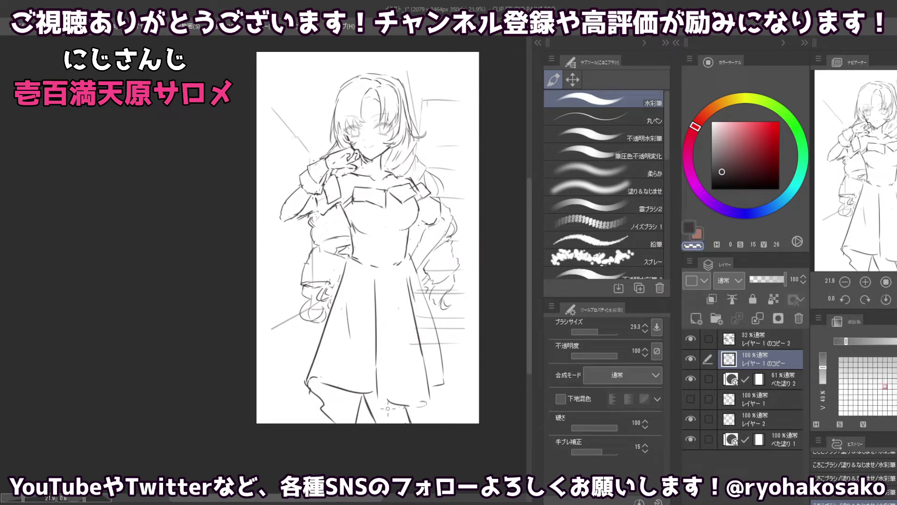
{"action": "key", "text": "c"}
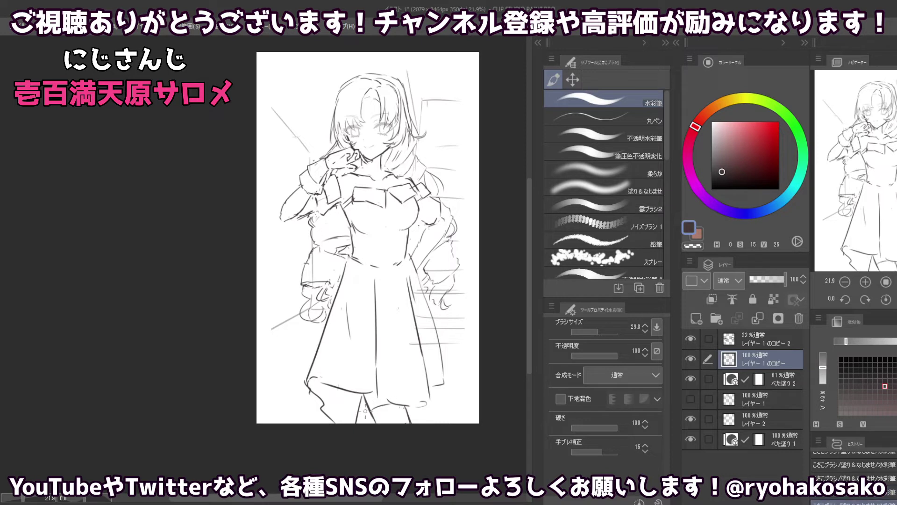
{"action": "key", "text": "c"}
{"action": "key", "text": "c"}
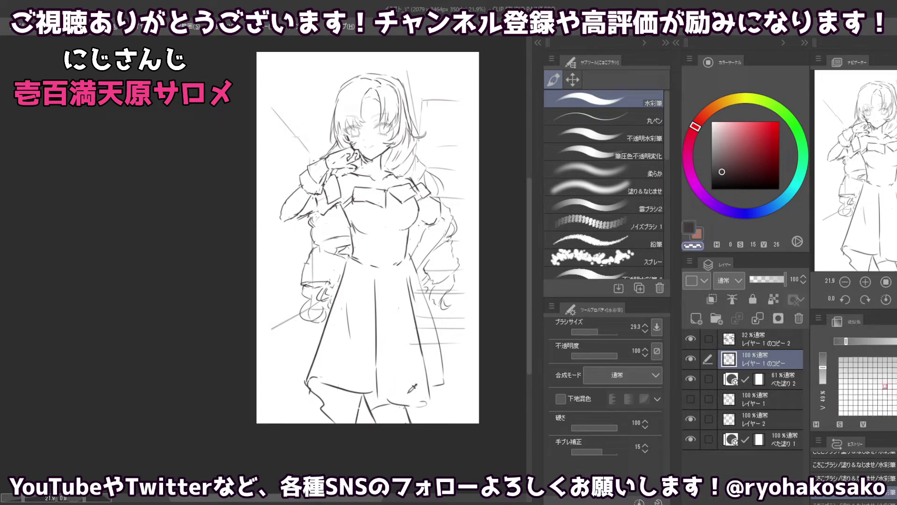
{"action": "left_click_drag", "start_coordinate": [412, 406], "coordinate": [431, 396]}
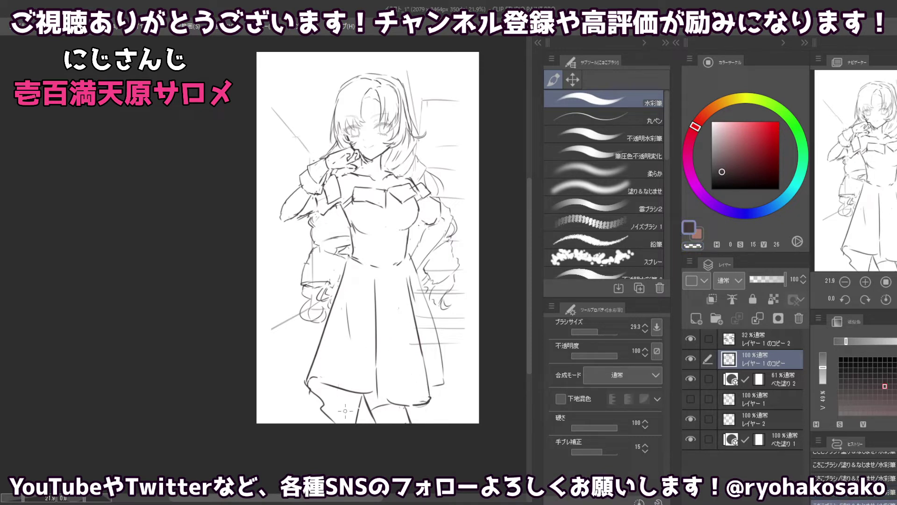
{"action": "key", "text": "ctrl+z"}
{"action": "left_click_drag", "start_coordinate": [428, 400], "coordinate": [435, 394]}
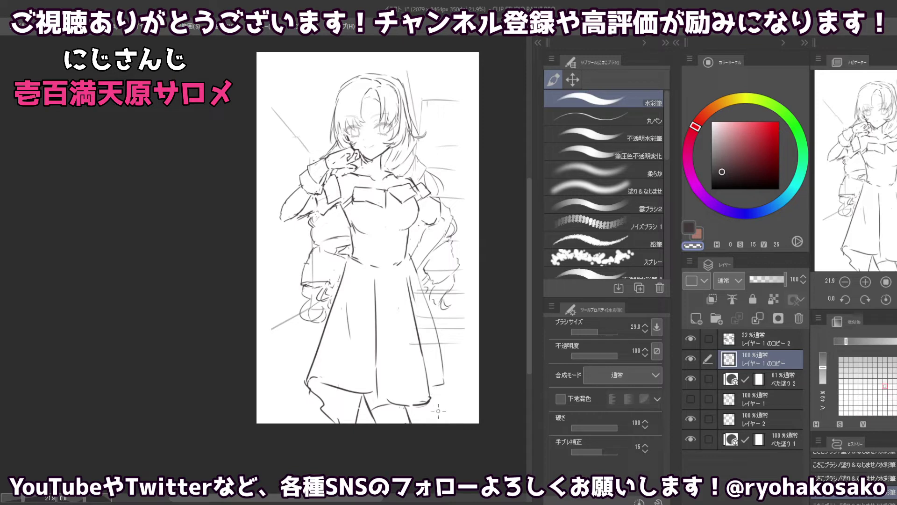
{"action": "key", "text": "c"}
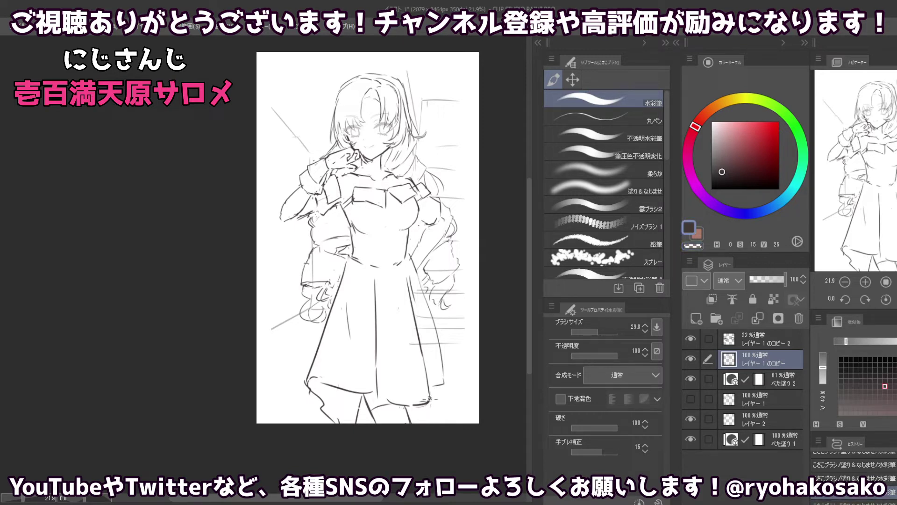
{"action": "mouse_move", "coordinate": [416, 405]}
{"action": "left_mouse_down"}
{"action": "mouse_move", "coordinate": [429, 399]}
{"action": "mouse_move", "coordinate": [419, 421]}
{"action": "mouse_move", "coordinate": [416, 414]}
{"action": "left_mouse_up"}
- Add small strokes along the skirt's right edge and nudge the canvas view
{"action": "key", "text": "c"}
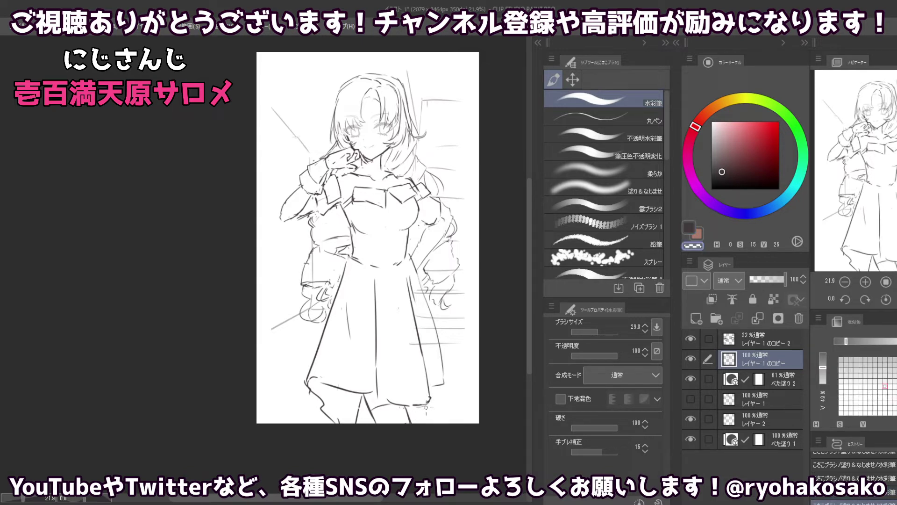
{"action": "key", "text": "c"}
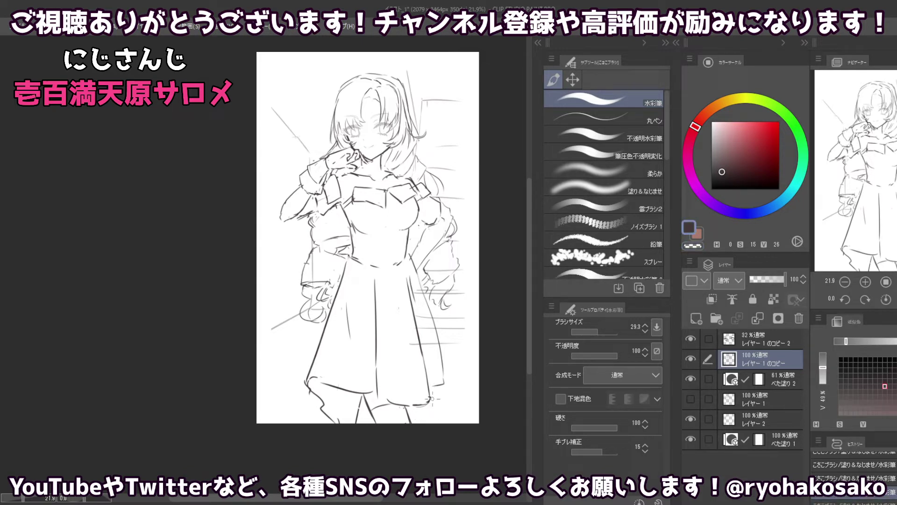
{"action": "key", "text": "c"}
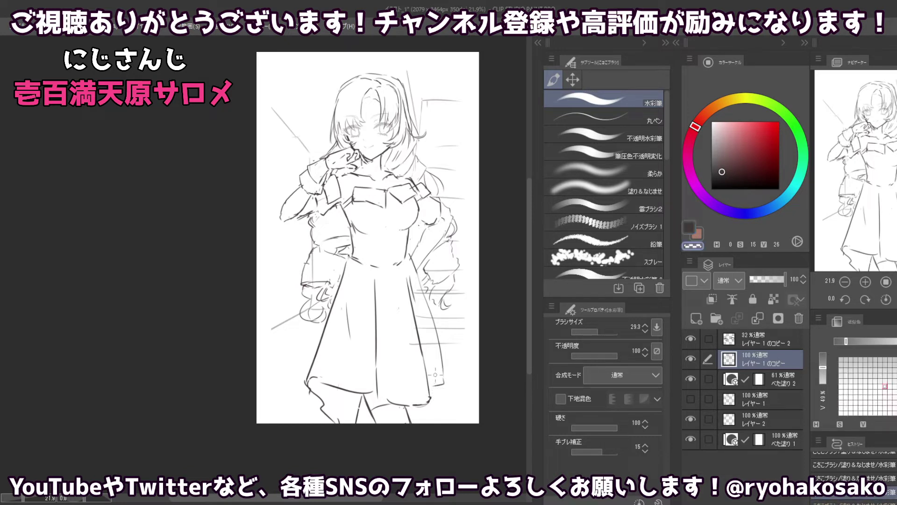
{"action": "key", "text": "c"}
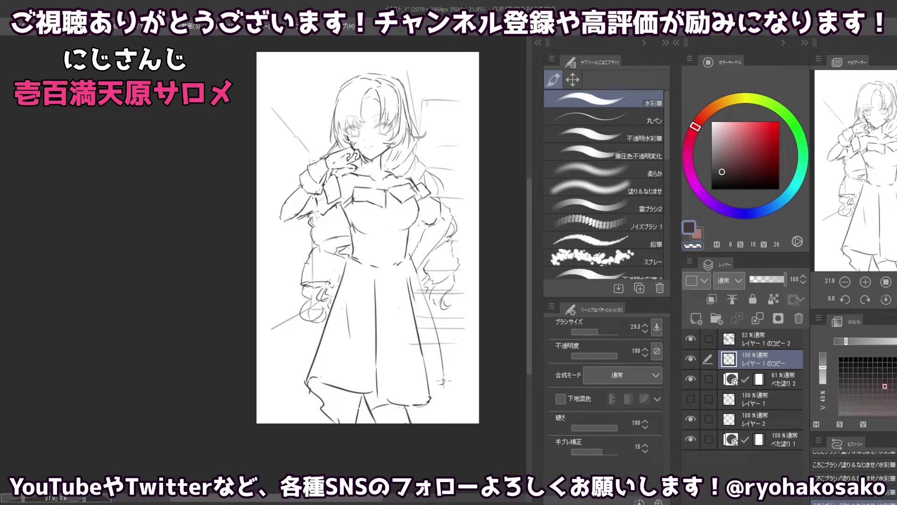
{"action": "left_click_drag", "start_coordinate": [444, 374], "coordinate": [413, 417]}
{"action": "key", "text": "c"}
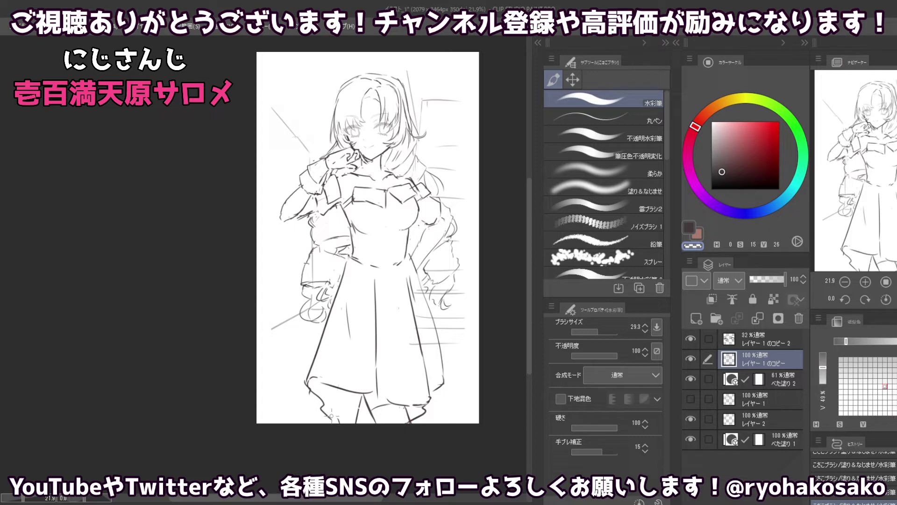
{"action": "key", "text": "c"}
{"action": "mouse_move", "coordinate": [358, 371]}
{"action": "left_mouse_down"}
{"action": "mouse_move", "coordinate": [356, 397]}
{"action": "mouse_move", "coordinate": [370, 367]}
{"action": "left_mouse_up"}
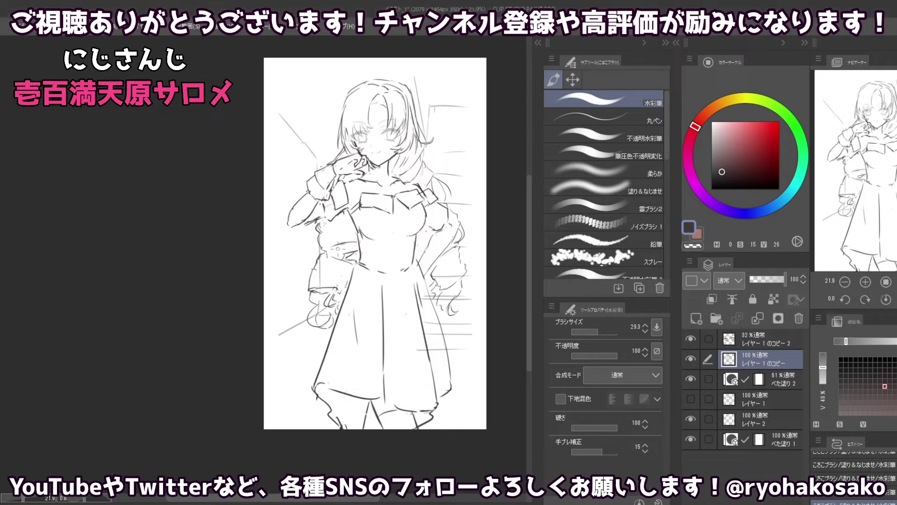
- Sketch faint fold lines down the front of the skirt
{"action": "key", "text": "c"}
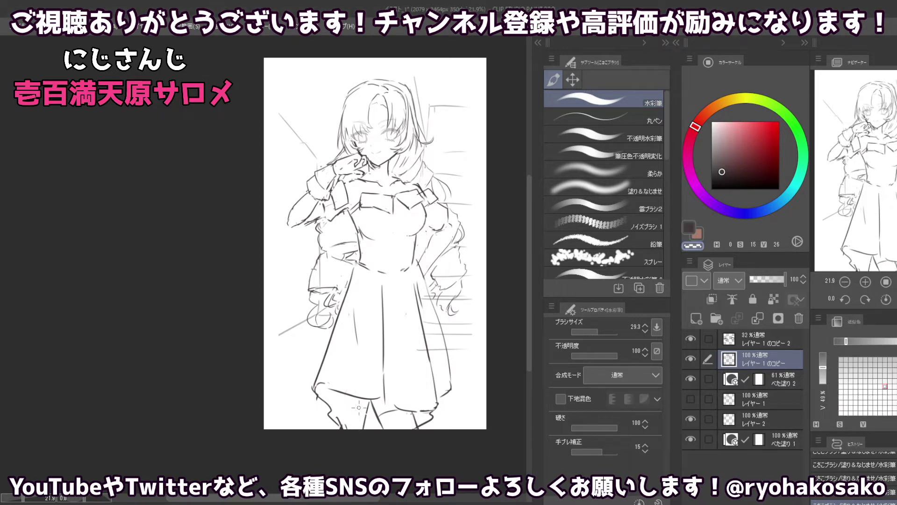
{"action": "key", "text": "c"}
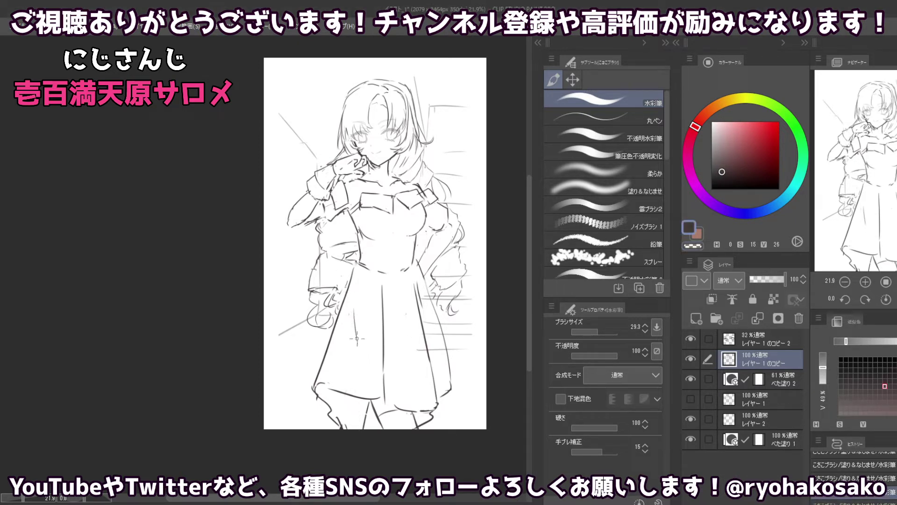
{"action": "left_click_drag", "start_coordinate": [351, 322], "coordinate": [372, 392]}
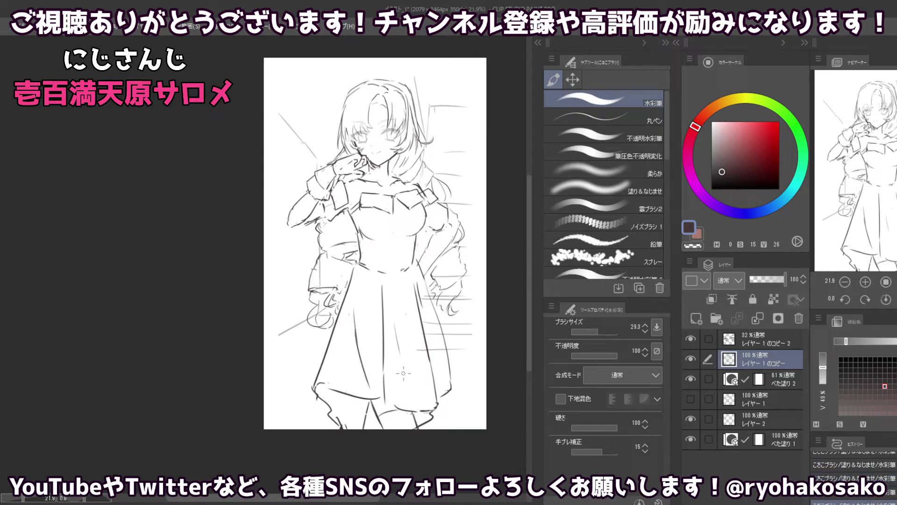
{"action": "left_click_drag", "start_coordinate": [396, 323], "coordinate": [405, 384]}
{"action": "left_click_drag", "start_coordinate": [404, 303], "coordinate": [403, 364]}
{"action": "key", "text": "ctrl+z"}
{"action": "left_click_drag", "start_coordinate": [405, 309], "coordinate": [401, 356]}
- Try a right-hand fold line down the dress, discard it, and add a short hem stroke
{"action": "left_click_drag", "start_coordinate": [416, 293], "coordinate": [405, 374]}
{"action": "key", "text": "ctrl+z"}
{"action": "left_click_drag", "start_coordinate": [415, 294], "coordinate": [408, 376]}
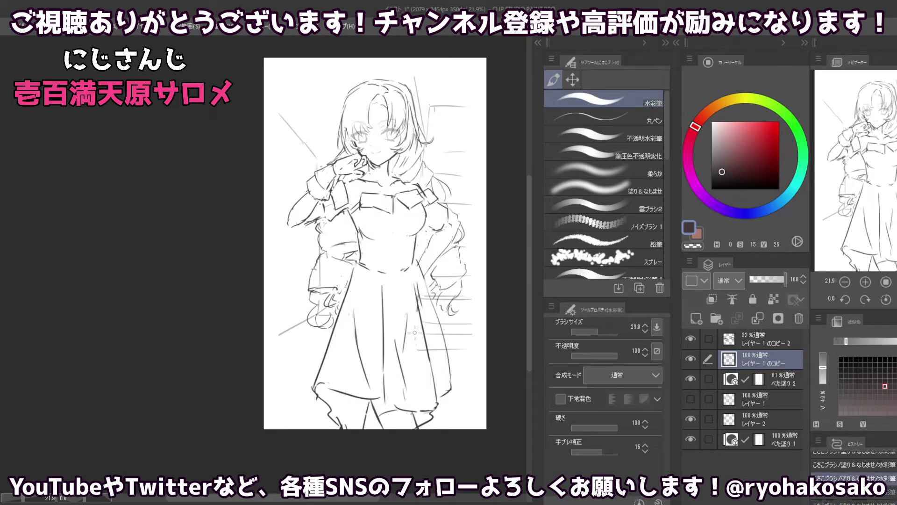
{"action": "key", "text": "ctrl+z"}
{"action": "left_click_drag", "start_coordinate": [420, 330], "coordinate": [407, 381]}
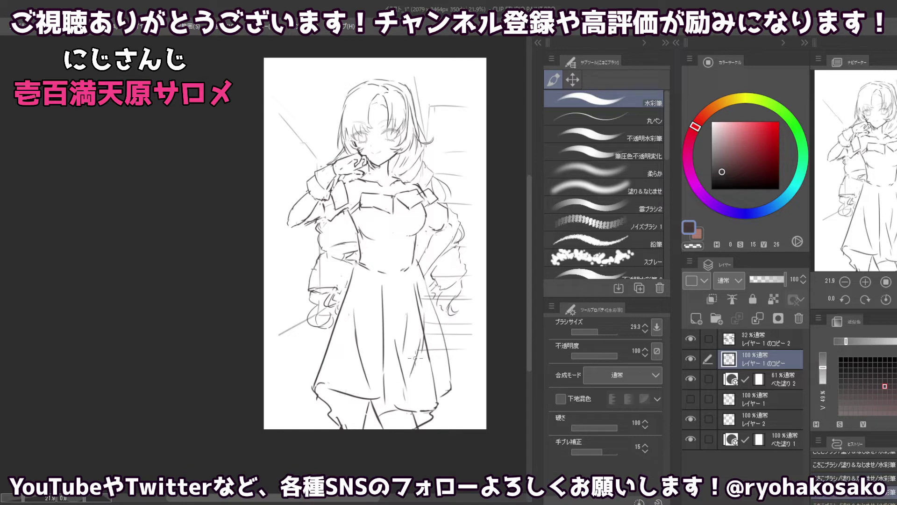
{"action": "key", "text": "ctrl+z"}
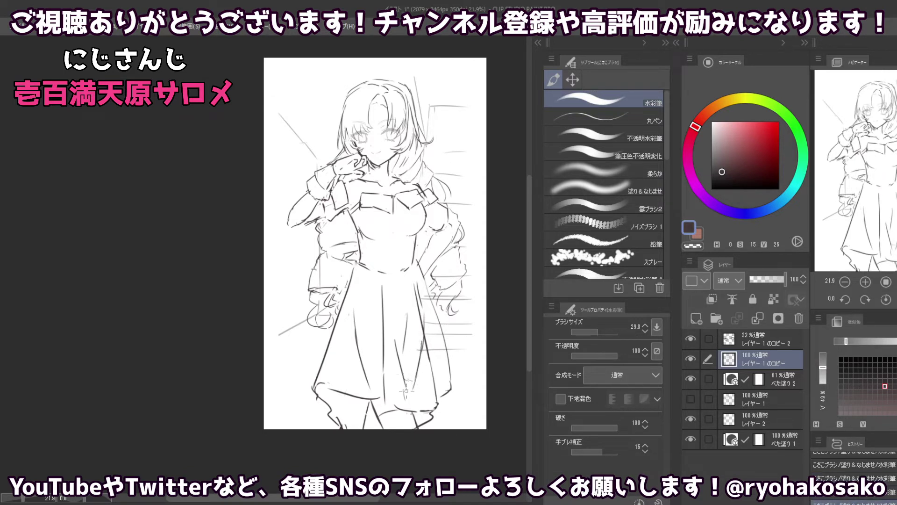
{"action": "left_click_drag", "start_coordinate": [406, 381], "coordinate": [407, 399]}
- Erase stray dress lines, discard a trial skirt stroke, and set a larger transparent brush
{"action": "key", "text": "c"}
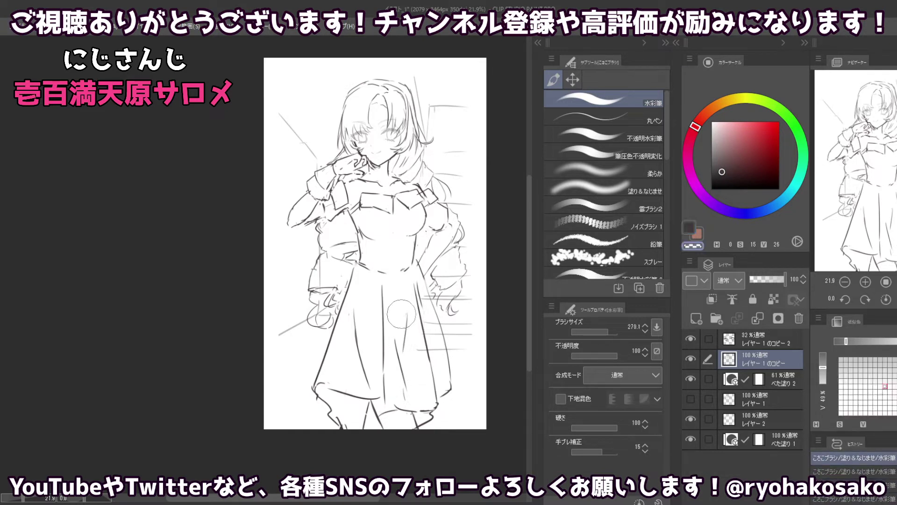
{"action": "left_click_drag", "start_coordinate": [400, 314], "coordinate": [399, 339]}
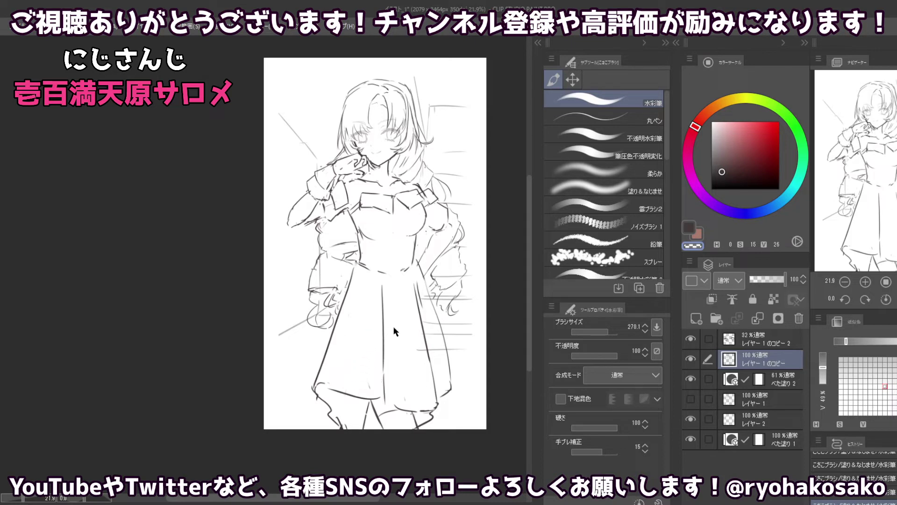
{"action": "key", "text": "c"}
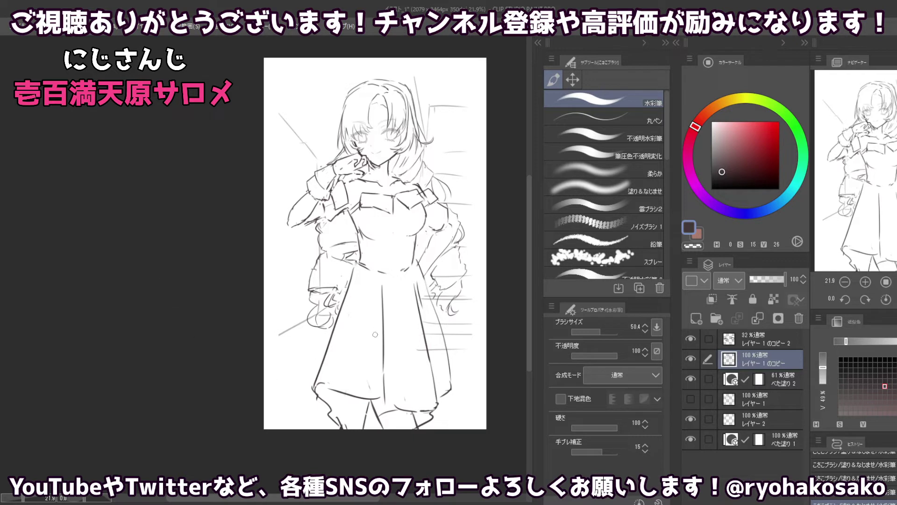
{"action": "key", "text": "c"}
{"action": "key", "text": "c"}
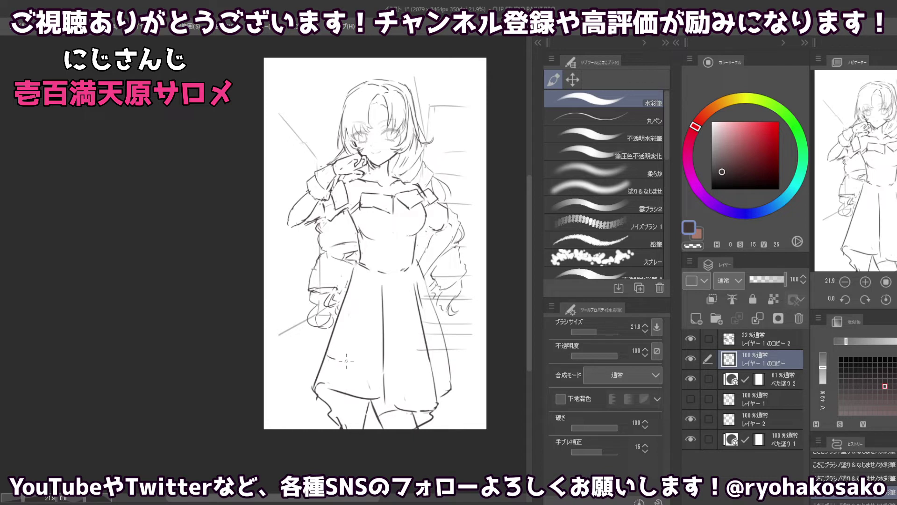
{"action": "left_click_drag", "start_coordinate": [329, 353], "coordinate": [355, 360]}
{"action": "key", "text": "ctrl+z"}
{"action": "key", "text": "ctrl+z"}
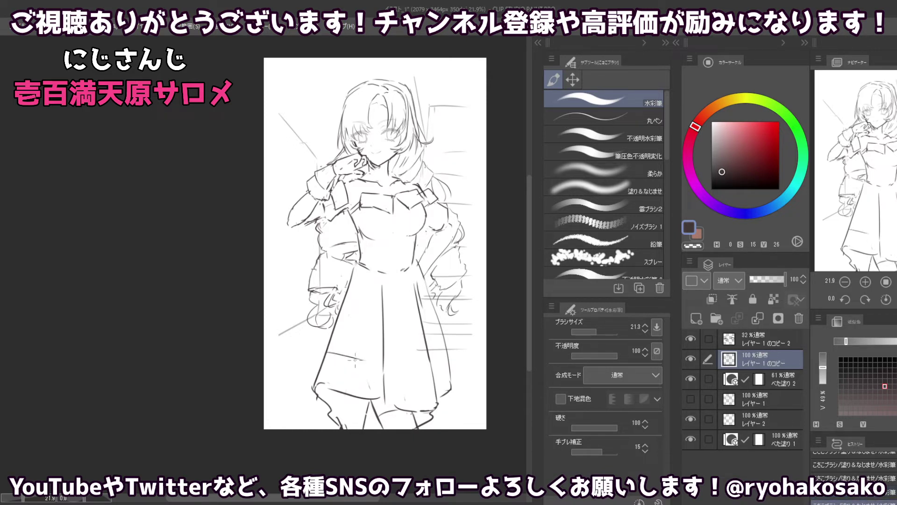
{"action": "key", "text": "ctrl+z"}
{"action": "key", "text": "ctrl+y"}
{"action": "key", "text": "ctrl+z"}
{"action": "key", "text": "c"}
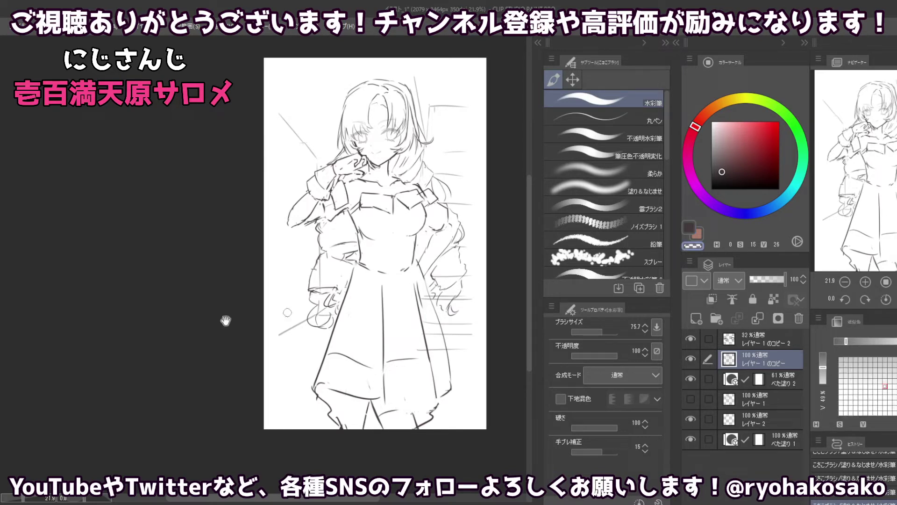
- Set the dark brush to size 26.7 and add a short vertical fold above the hem
{"action": "key", "text": "c"}
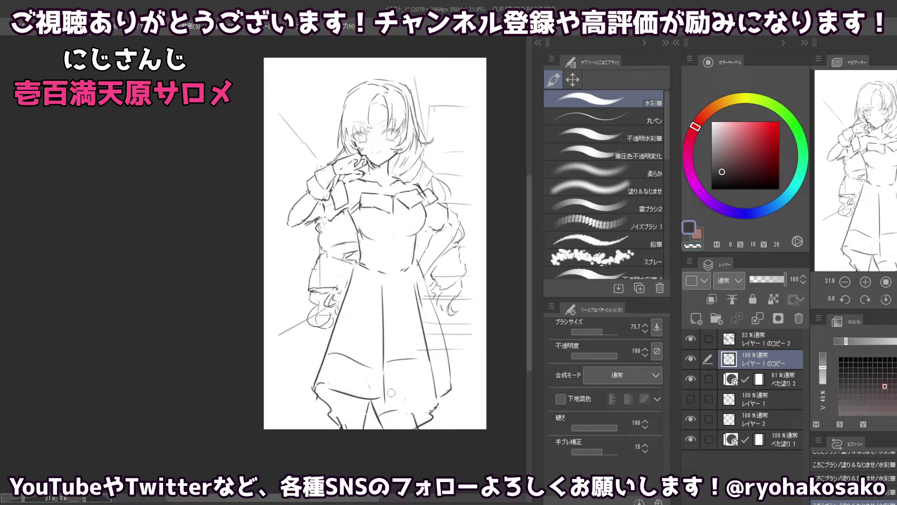
{"action": "mouse_move", "coordinate": [386, 400]}
{"action": "left_mouse_down"}
{"action": "mouse_move", "coordinate": [394, 390]}
{"action": "mouse_move", "coordinate": [434, 388]}
{"action": "left_mouse_up"}
{"action": "left_click_drag", "start_coordinate": [385, 373], "coordinate": [385, 383]}
- Enlarge the transparent brush to 132.3 and erase stray strokes around the skirt
{"action": "key", "text": "c"}
{"action": "key", "text": "c"}
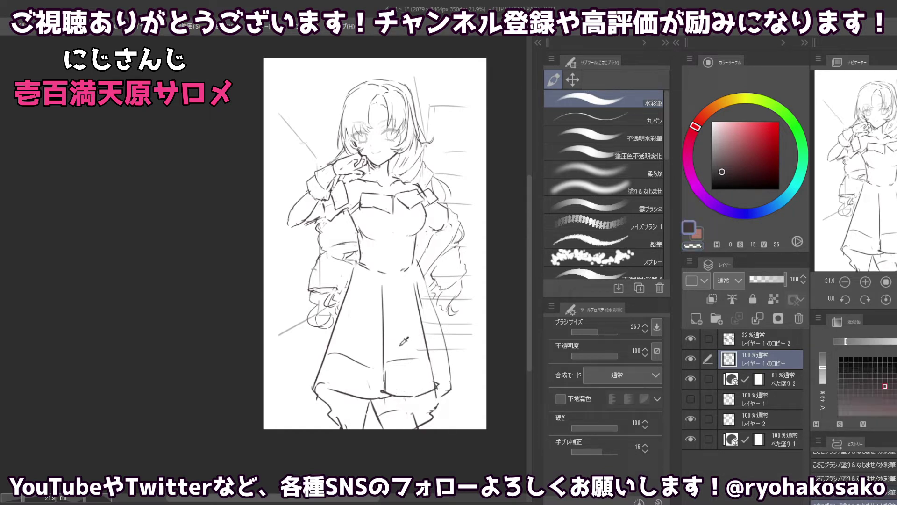
{"action": "key", "text": "c"}
{"action": "mouse_move", "coordinate": [402, 341]}
{"action": "left_mouse_down"}
{"action": "mouse_move", "coordinate": [391, 366]}
{"action": "mouse_move", "coordinate": [450, 370]}
{"action": "left_mouse_up"}
{"action": "key", "text": "c"}
{"action": "key", "text": "c"}
{"action": "key", "text": "c"}
{"action": "key", "text": "c"}
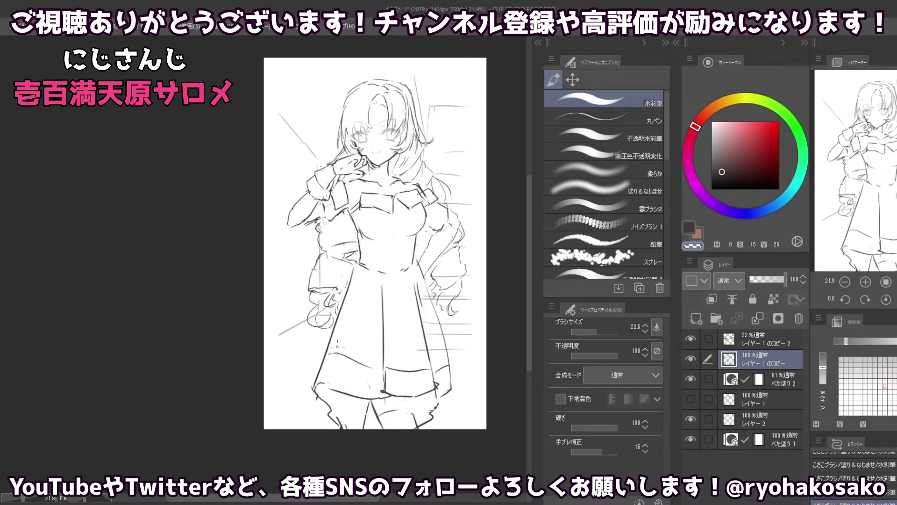
{"action": "mouse_move", "coordinate": [330, 357]}
{"action": "left_mouse_down"}
{"action": "mouse_move", "coordinate": [369, 369]}
{"action": "mouse_move", "coordinate": [323, 363]}
{"action": "mouse_move", "coordinate": [351, 394]}
{"action": "mouse_move", "coordinate": [359, 421]}
{"action": "left_mouse_up"}
{"action": "key", "text": "c"}
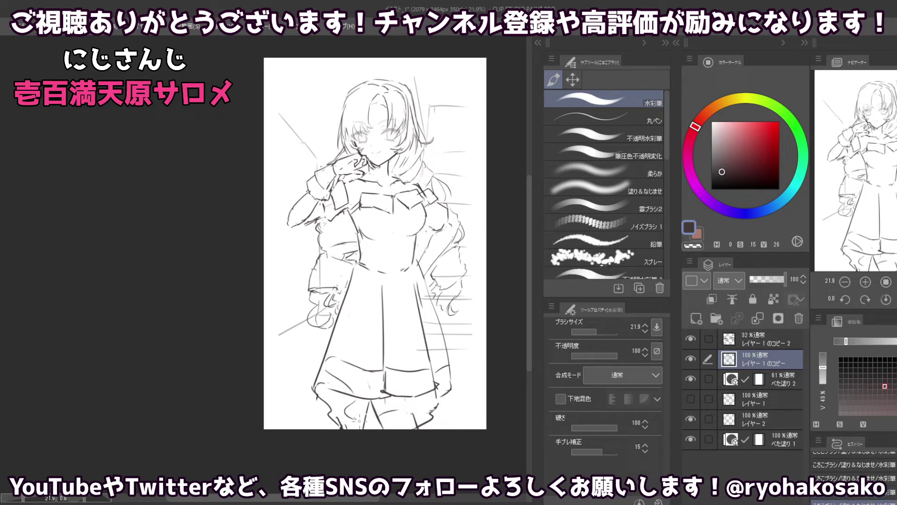
- Undo a stroke near the legs, add short strokes beside the lower hem, then erase part of it
{"action": "key", "text": "ctrl+z"}
{"action": "left_click_drag", "start_coordinate": [334, 384], "coordinate": [332, 409]}
{"action": "key", "text": "c"}
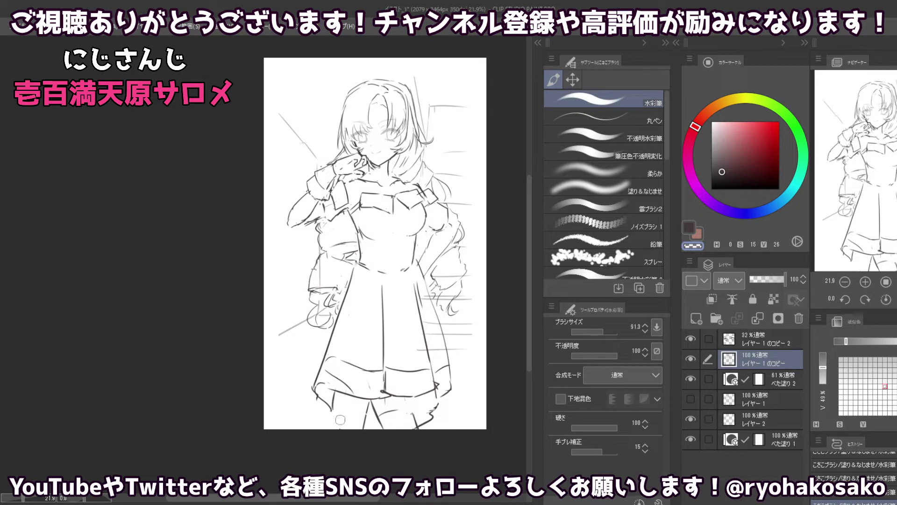
{"action": "key", "text": "c"}
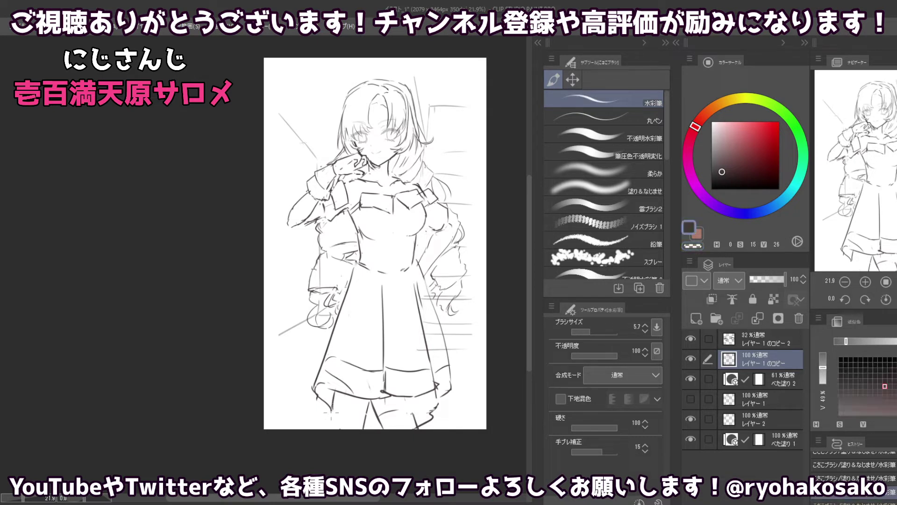
{"action": "key", "text": "c"}
{"action": "key", "text": "c"}
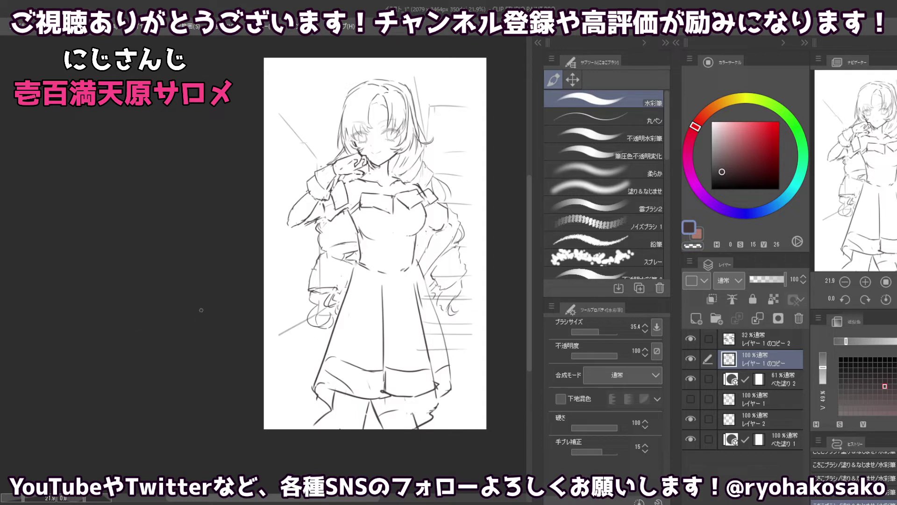
{"action": "key", "text": "c"}
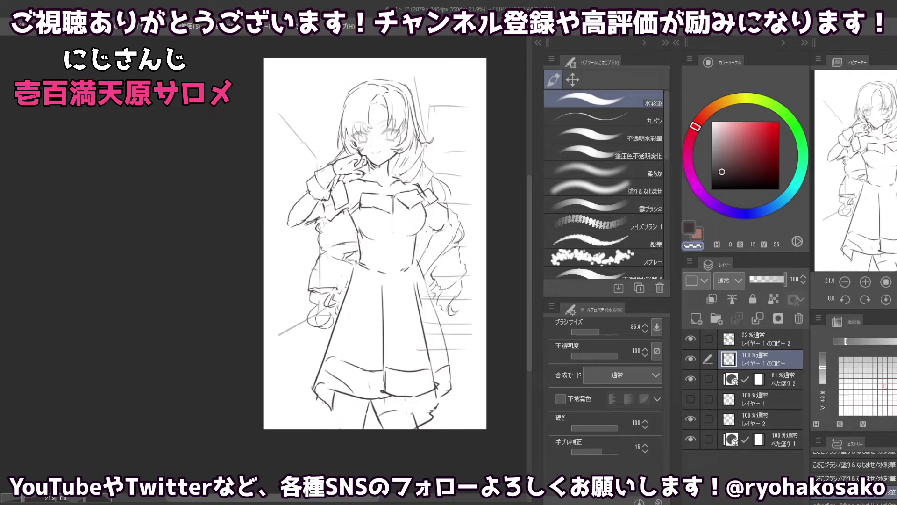
{"action": "mouse_move", "coordinate": [325, 405]}
{"action": "left_mouse_down"}
{"action": "mouse_move", "coordinate": [329, 394]}
{"action": "mouse_move", "coordinate": [319, 399]}
{"action": "mouse_move", "coordinate": [333, 414]}
{"action": "left_mouse_up"}
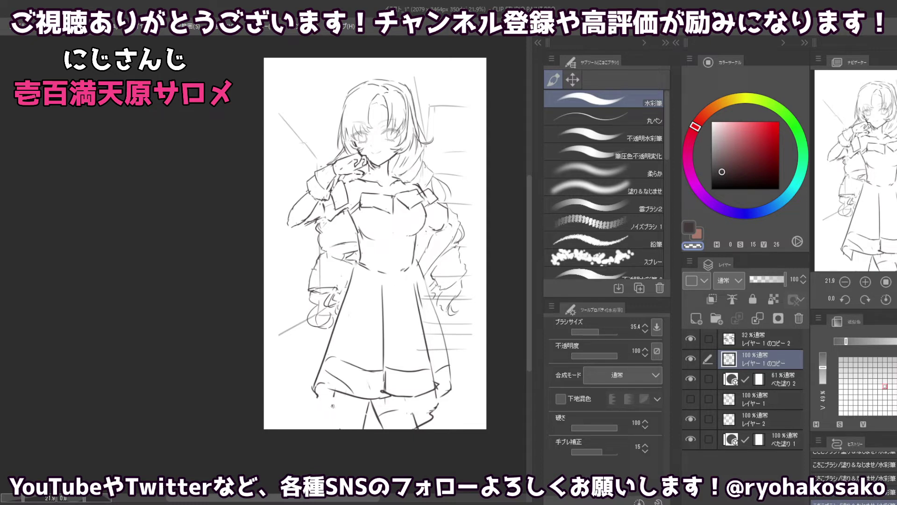
- Reduce the brush to 17.9 and try a short hem stroke, undoing it
{"action": "key", "text": "c"}
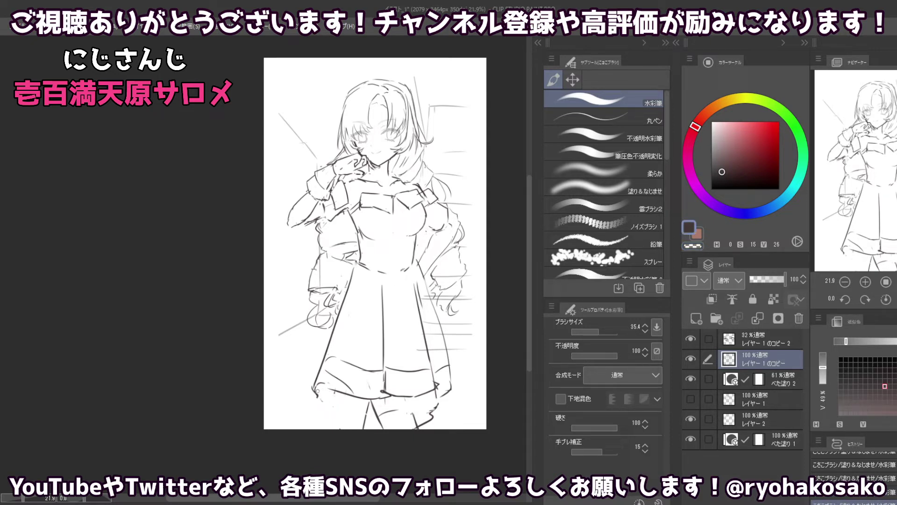
{"action": "left_click_drag", "start_coordinate": [316, 391], "coordinate": [337, 416]}
{"action": "key", "text": "c"}
{"action": "key", "text": "c"}
{"action": "key", "text": "ctrl+z"}
{"action": "mouse_move", "coordinate": [330, 399]}
{"action": "left_mouse_down"}
{"action": "mouse_move", "coordinate": [332, 413]}
{"action": "mouse_move", "coordinate": [351, 411]}
{"action": "left_mouse_up"}
{"action": "key", "text": "ctrl+z"}
{"action": "key", "text": "ctrl+z"}
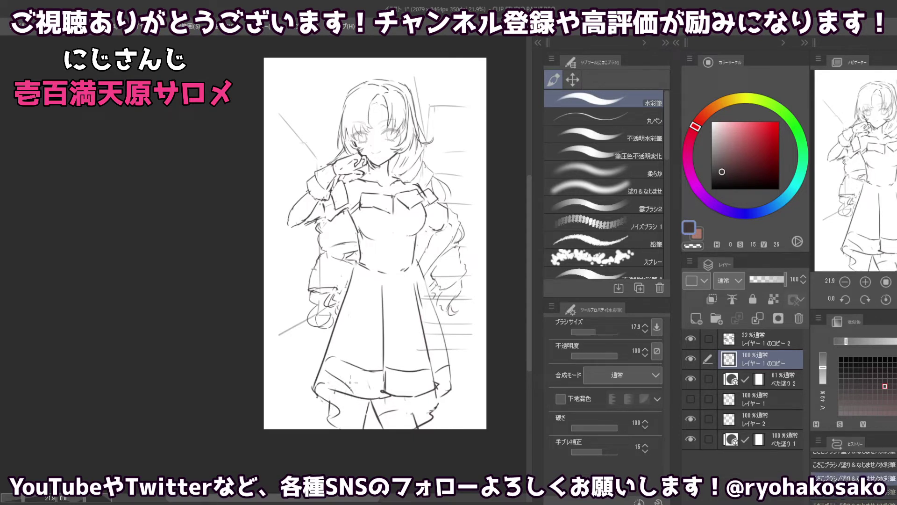
{"action": "key", "text": "c"}
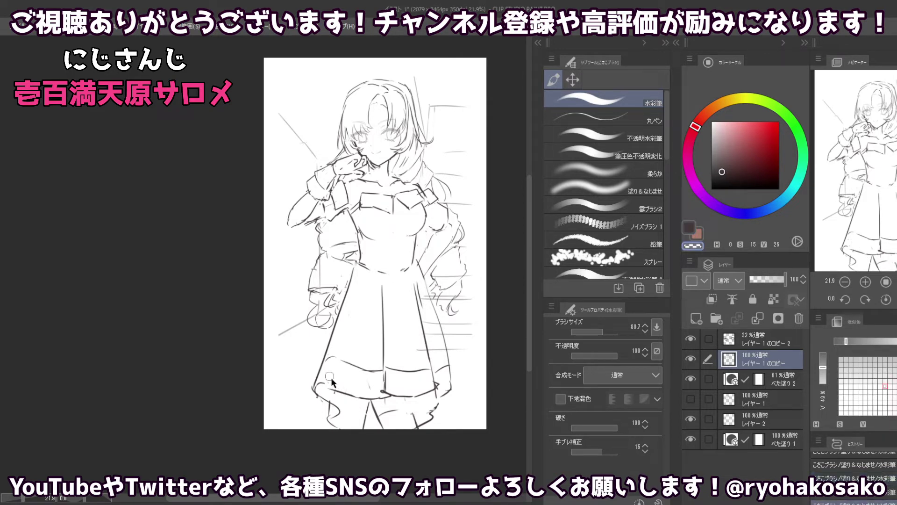
{"action": "key", "text": "c"}
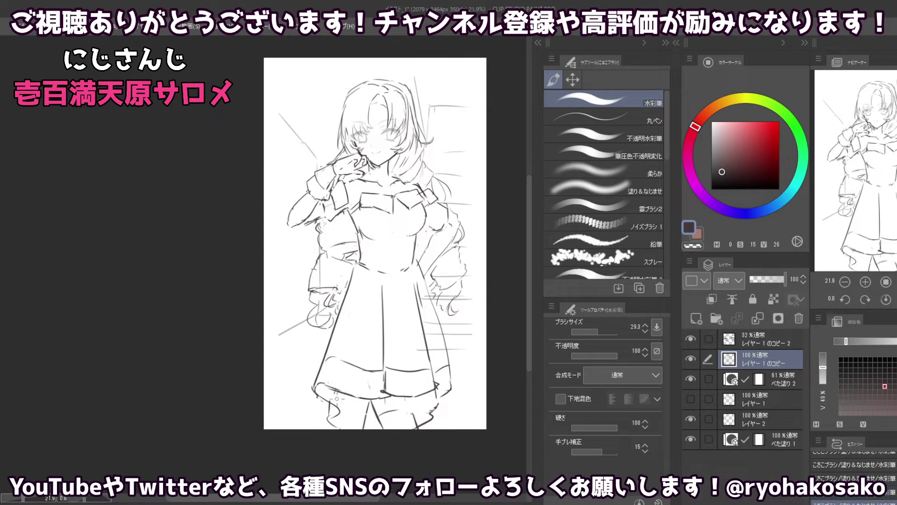
- Add short strokes along the skirt hem
{"action": "left_click_drag", "start_coordinate": [340, 387], "coordinate": [338, 410]}
{"action": "left_click_drag", "start_coordinate": [322, 374], "coordinate": [340, 403]}
{"action": "left_click_drag", "start_coordinate": [342, 410], "coordinate": [345, 417]}
{"action": "key", "text": "c"}
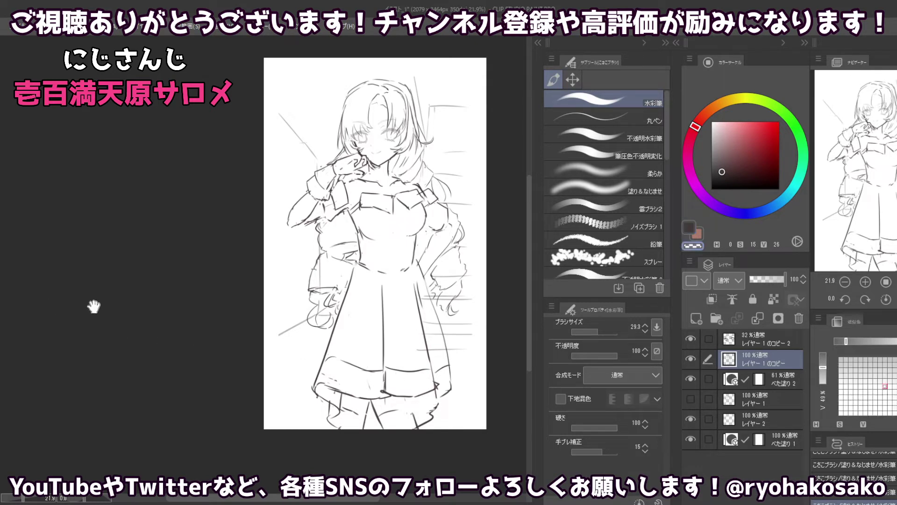
{"action": "key", "text": "c"}
{"action": "key", "text": "c"}
{"action": "mouse_move", "coordinate": [350, 367]}
{"action": "left_mouse_down"}
{"action": "mouse_move", "coordinate": [354, 374]}
{"action": "mouse_move", "coordinate": [334, 378]}
{"action": "mouse_move", "coordinate": [372, 391]}
{"action": "mouse_move", "coordinate": [443, 381]}
{"action": "mouse_move", "coordinate": [438, 391]}
{"action": "left_mouse_up"}
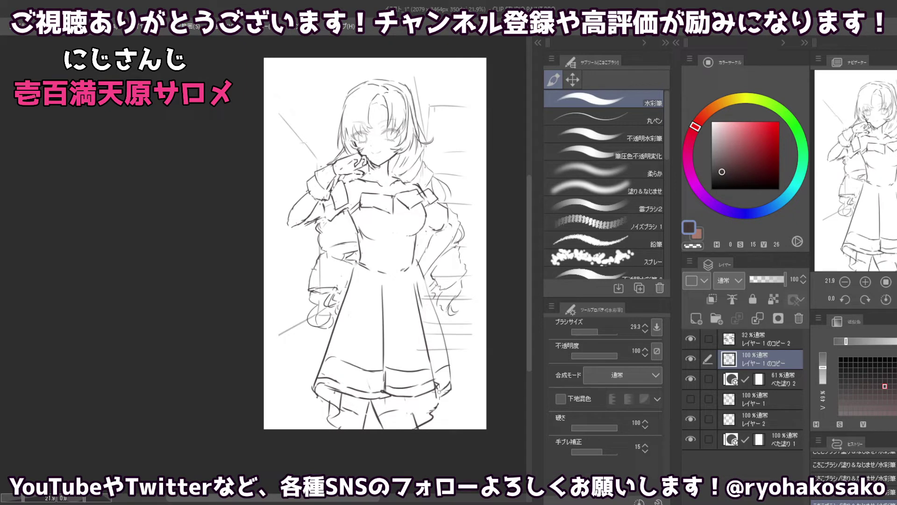
{"action": "key", "text": "c"}
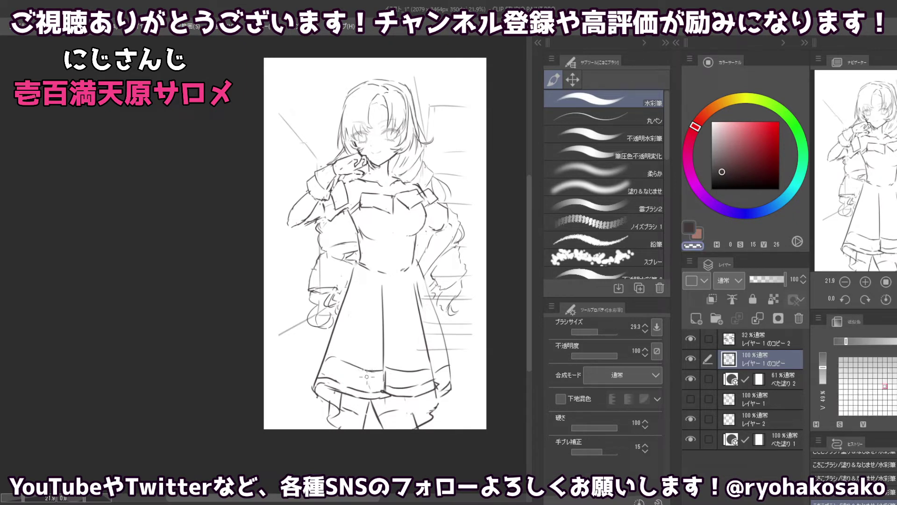
{"action": "key", "text": "c"}
- Touch up the hem lines, erasing a wider area with an enlarged transparent brush
{"action": "left_click_drag", "start_coordinate": [406, 372], "coordinate": [409, 392]}
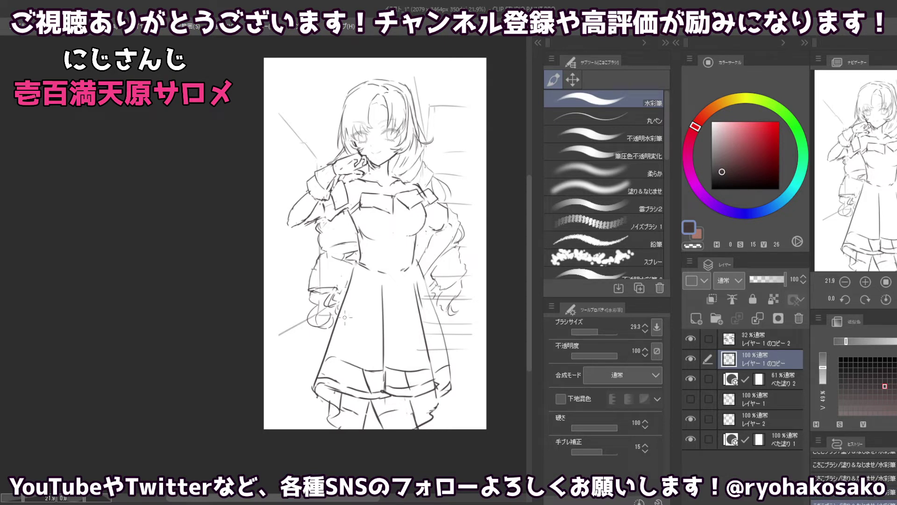
{"action": "key", "text": "c"}
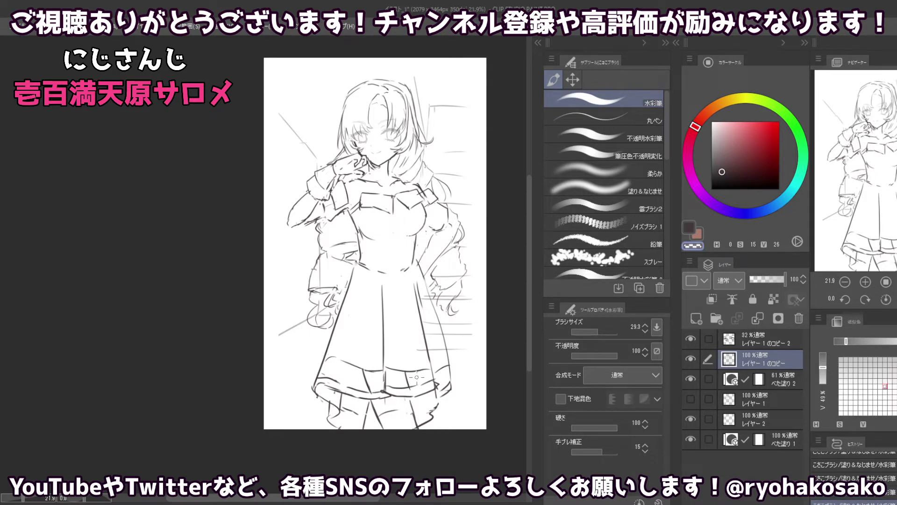
{"action": "key", "text": "c"}
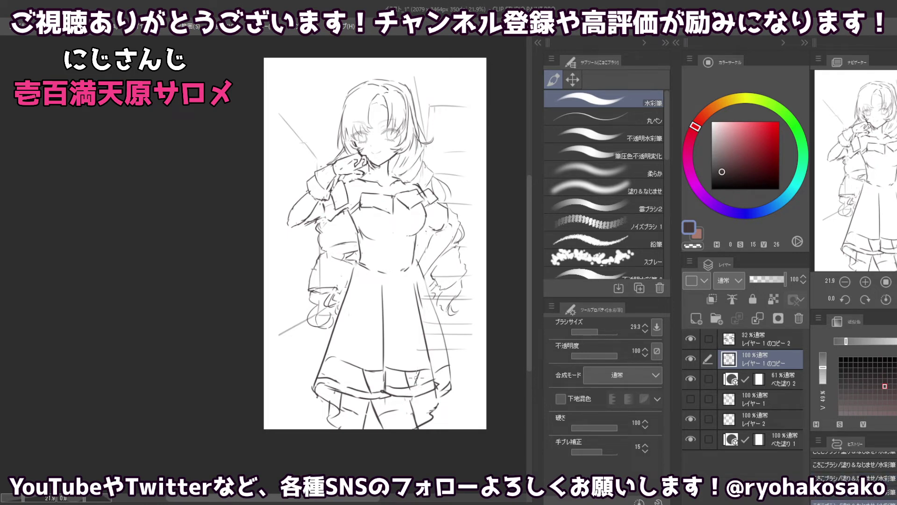
{"action": "key", "text": "c"}
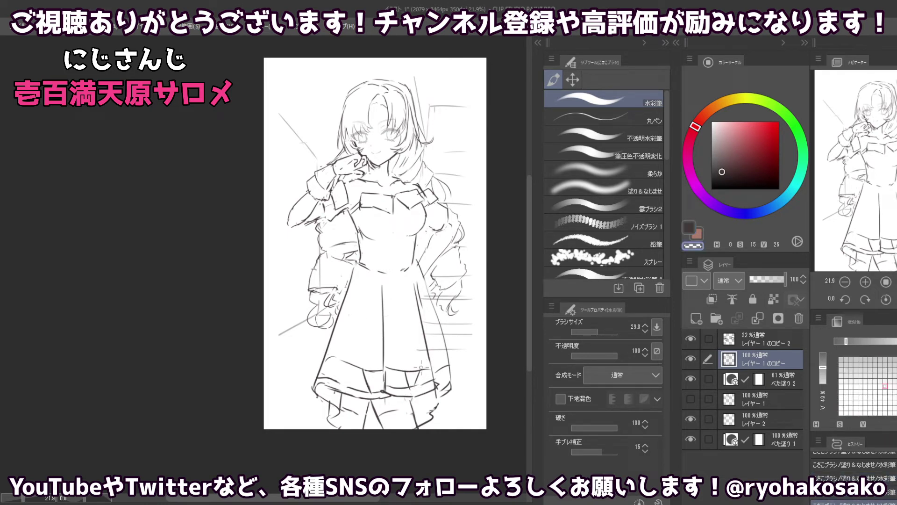
{"action": "key", "text": "c"}
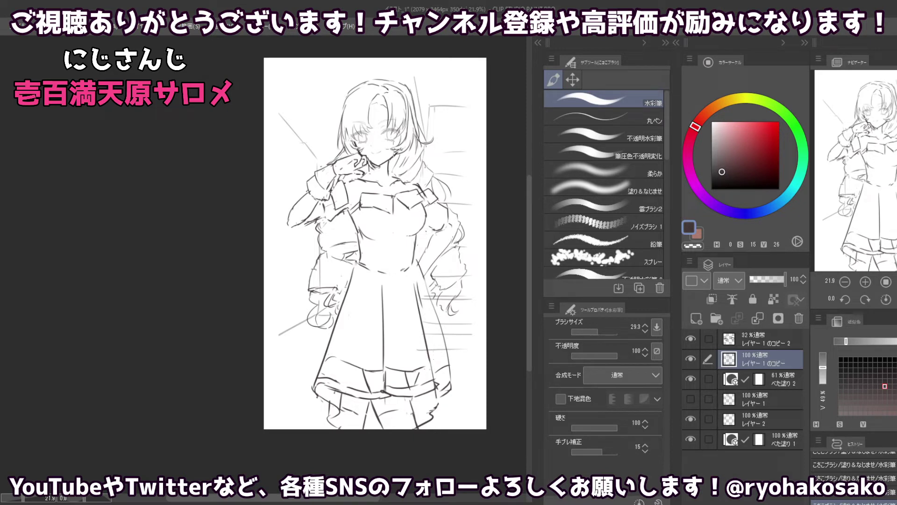
{"action": "key", "text": "c"}
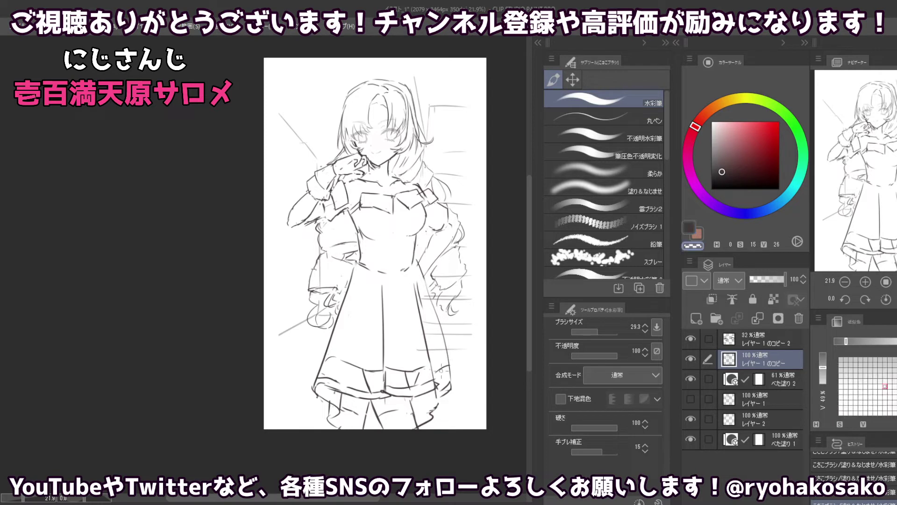
{"action": "left_click_drag", "start_coordinate": [446, 367], "coordinate": [434, 333]}
{"action": "key", "text": "c"}
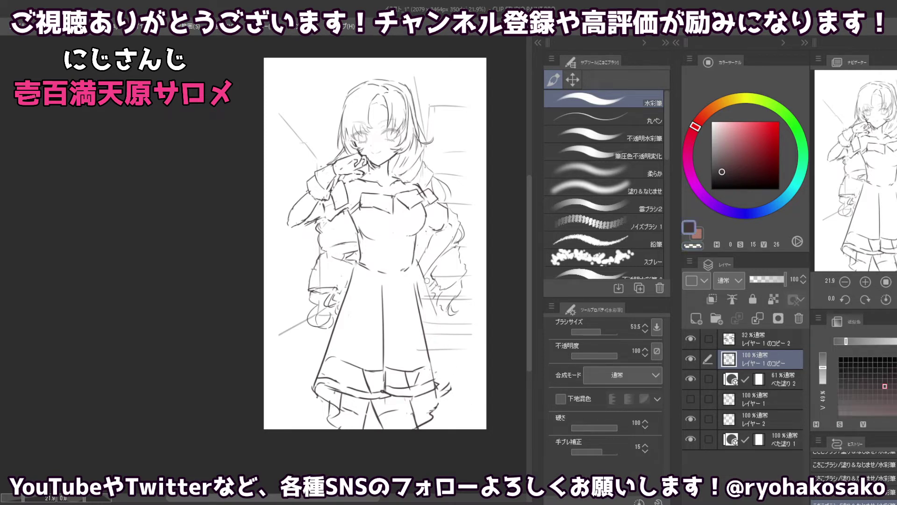
{"action": "key", "text": "c"}
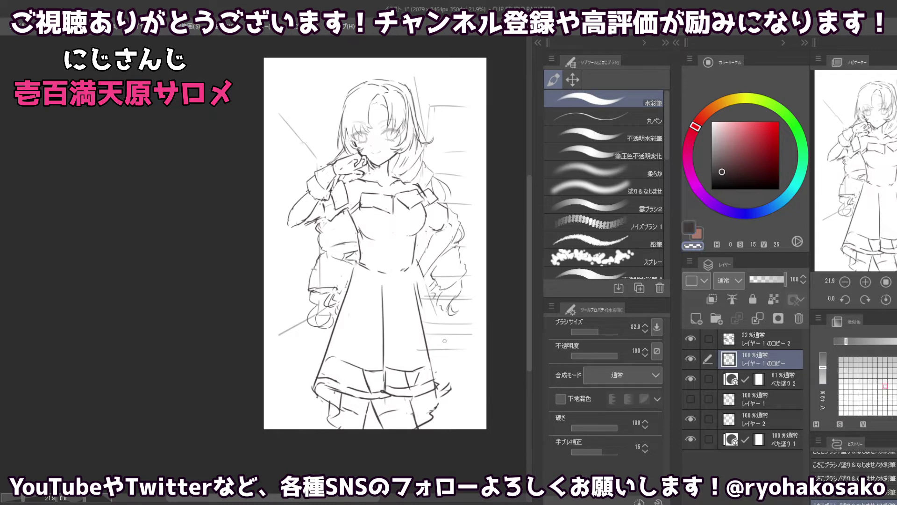
{"action": "key", "text": "c"}
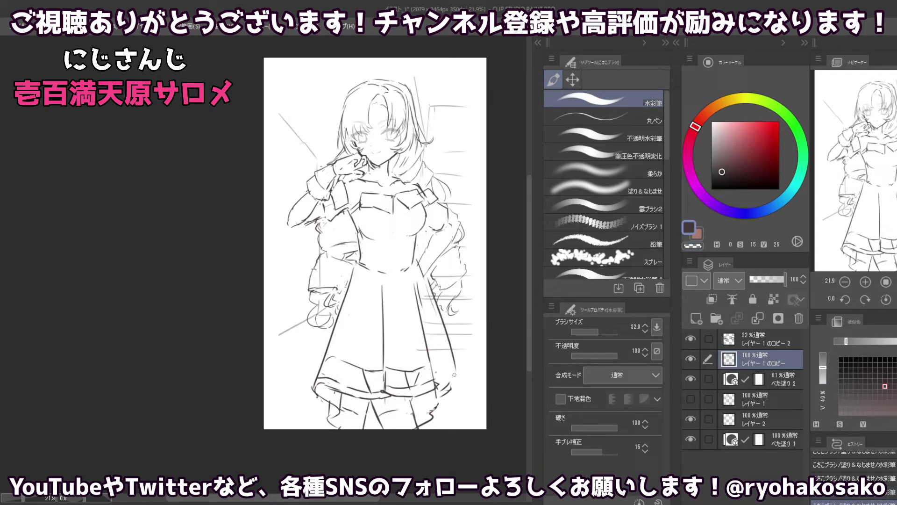
- Add strokes along the skirt's lower right edge
{"action": "left_click_drag", "start_coordinate": [454, 376], "coordinate": [438, 386]}
{"action": "key", "text": "c"}
{"action": "key", "text": "c"}
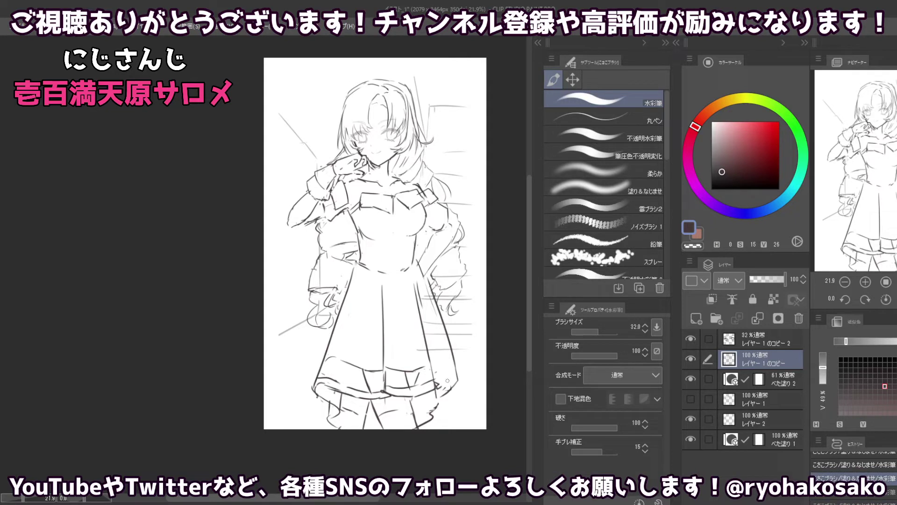
{"action": "key", "text": "c"}
{"action": "key", "text": "c"}
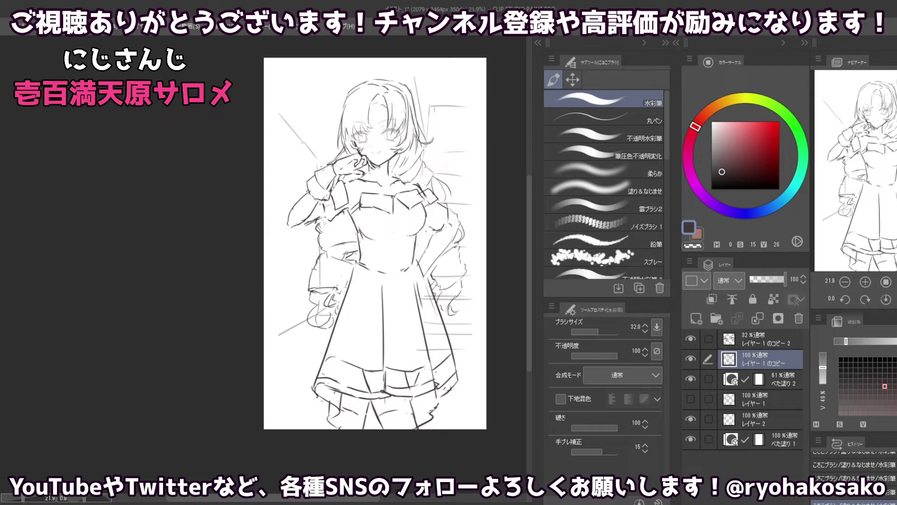
{"action": "key", "text": "c"}
{"action": "key", "text": "c"}
{"action": "key", "text": "c"}
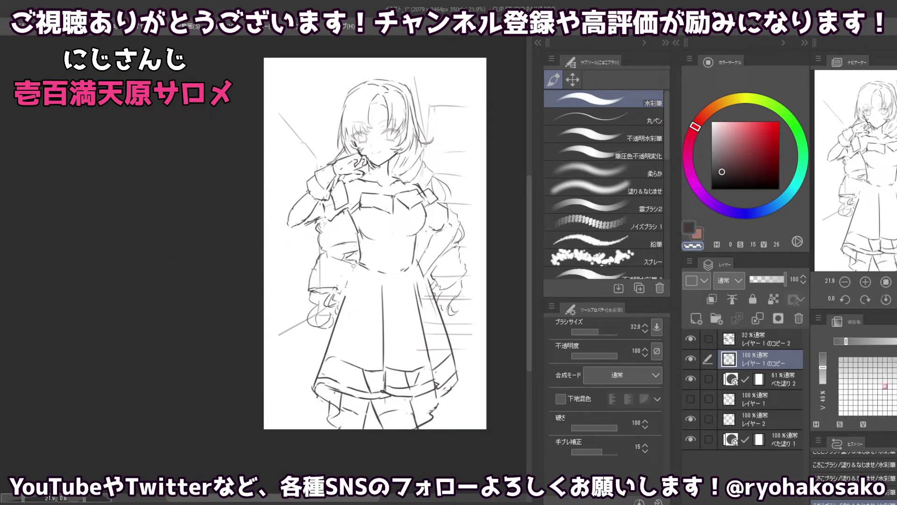
{"action": "key", "text": "c"}
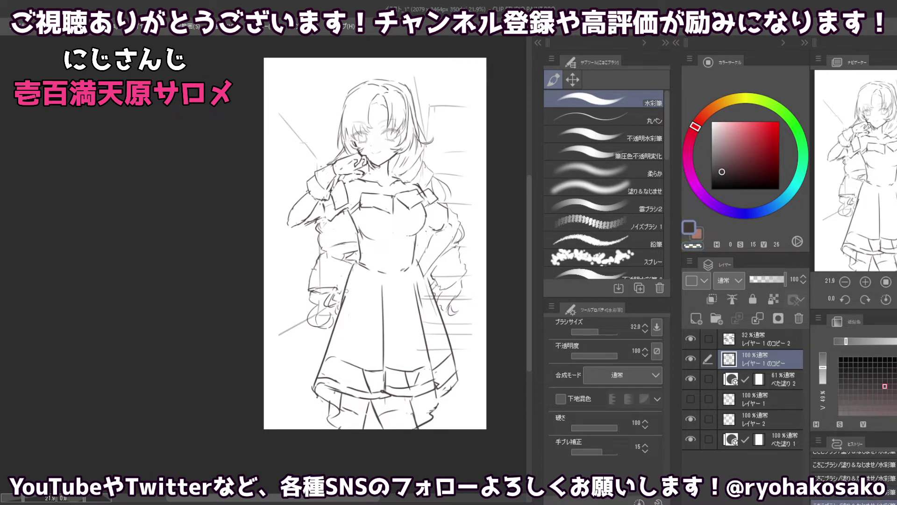
{"action": "key", "text": "c"}
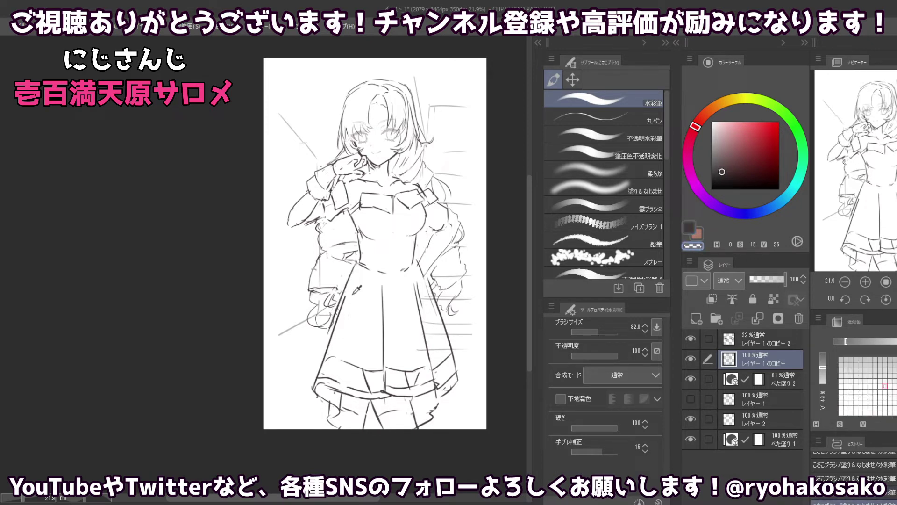
- Erase stray lines at the figure's lower left and redraw the skirt's left edge
{"action": "left_click_drag", "start_coordinate": [335, 315], "coordinate": [313, 390]}
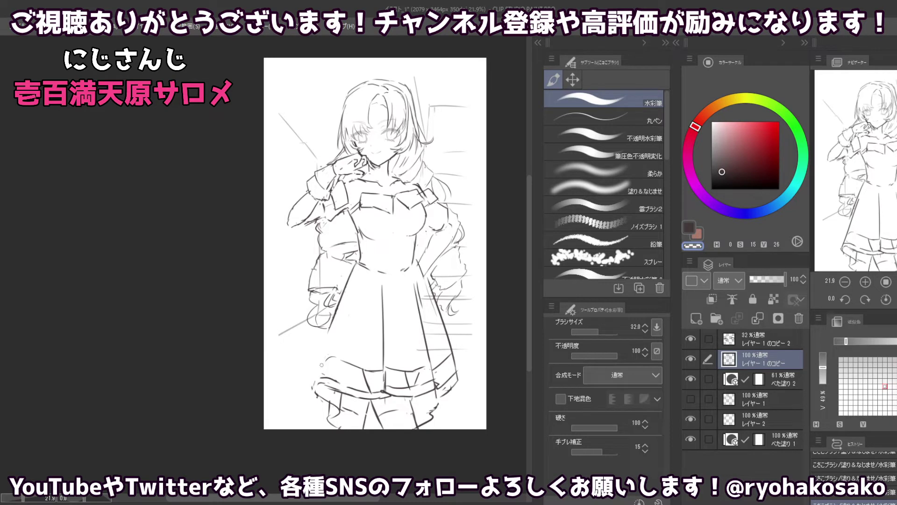
{"action": "key", "text": "c"}
{"action": "mouse_move", "coordinate": [330, 325]}
{"action": "left_mouse_down"}
{"action": "mouse_move", "coordinate": [310, 389]}
{"action": "mouse_move", "coordinate": [327, 378]}
{"action": "mouse_move", "coordinate": [354, 428]}
{"action": "left_mouse_up"}
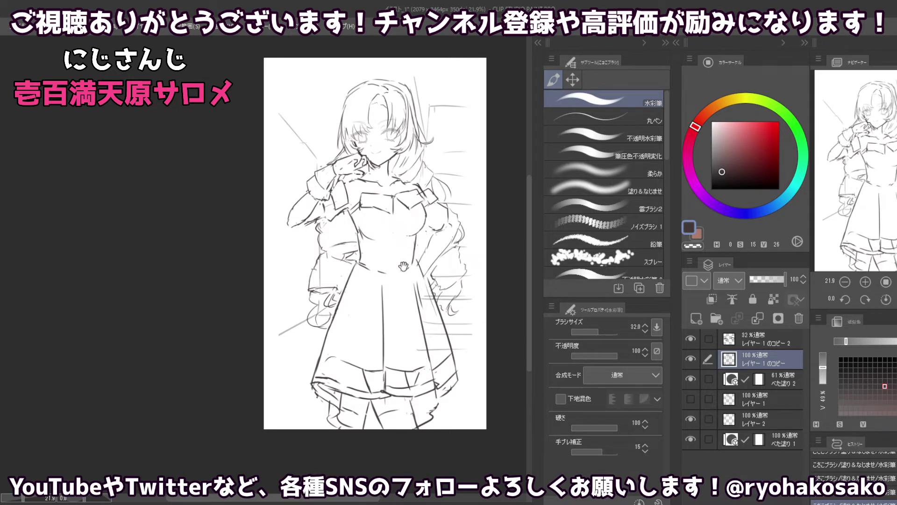
- Add a new raster layer, レイヤー 3, above the sketch copy
{"action": "left_click_drag", "start_coordinate": [404, 267], "coordinate": [406, 296]}
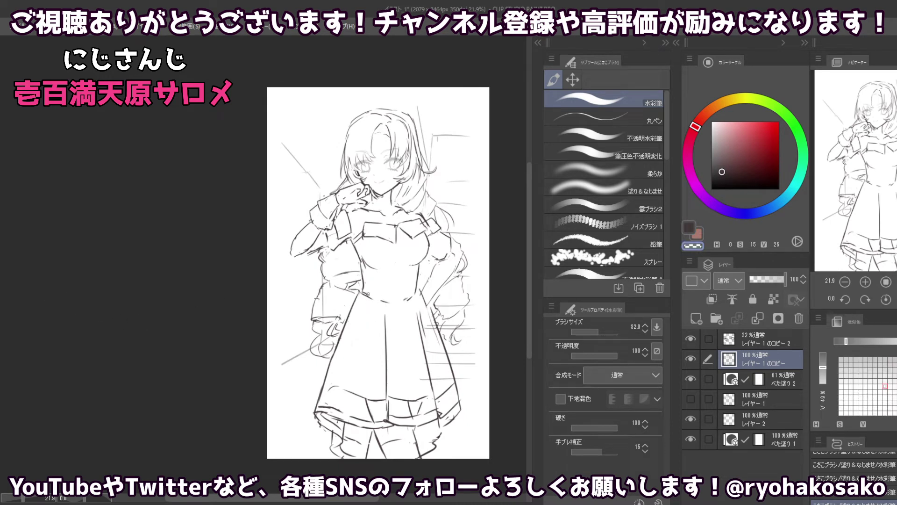
{"action": "key", "text": "c"}
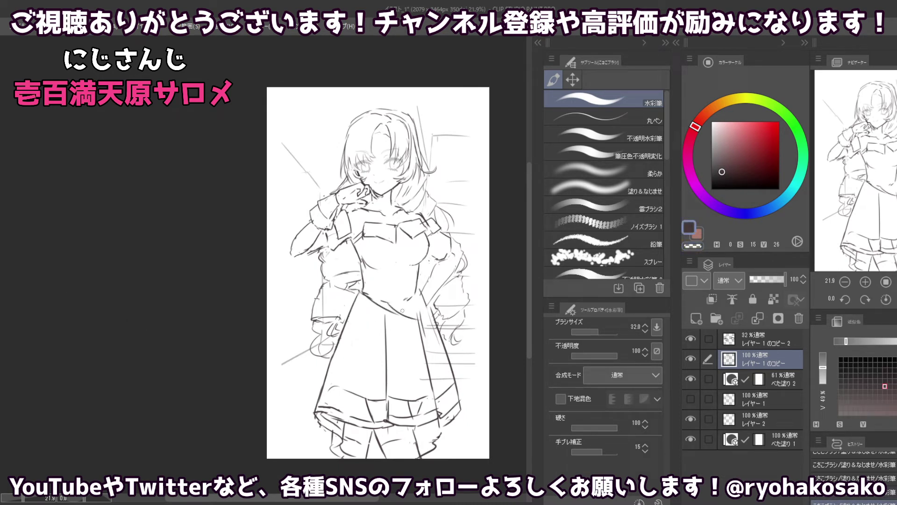
{"action": "left_click", "coordinate": [696, 318]}
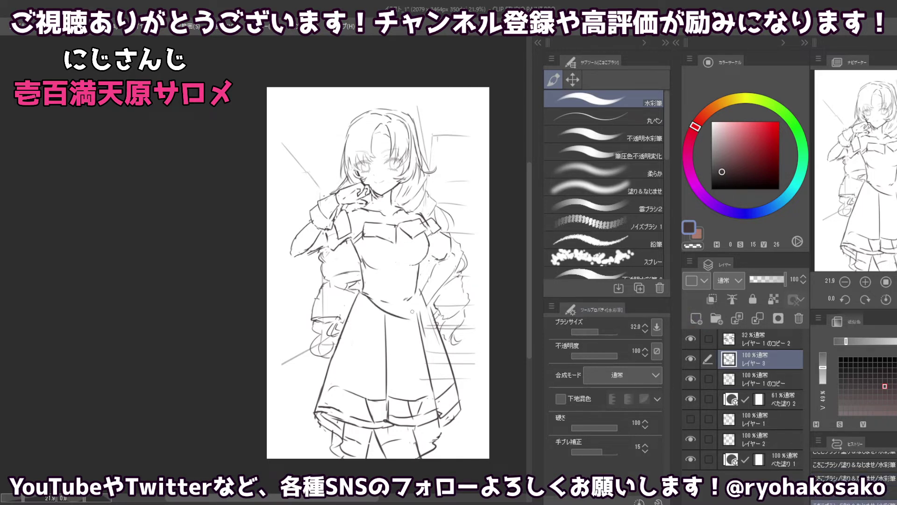
- Fade the sketch copy layer to 63% opacity and return to the new layer
{"action": "left_click", "coordinate": [761, 379]}
{"action": "left_click_drag", "start_coordinate": [764, 279], "coordinate": [772, 279]}
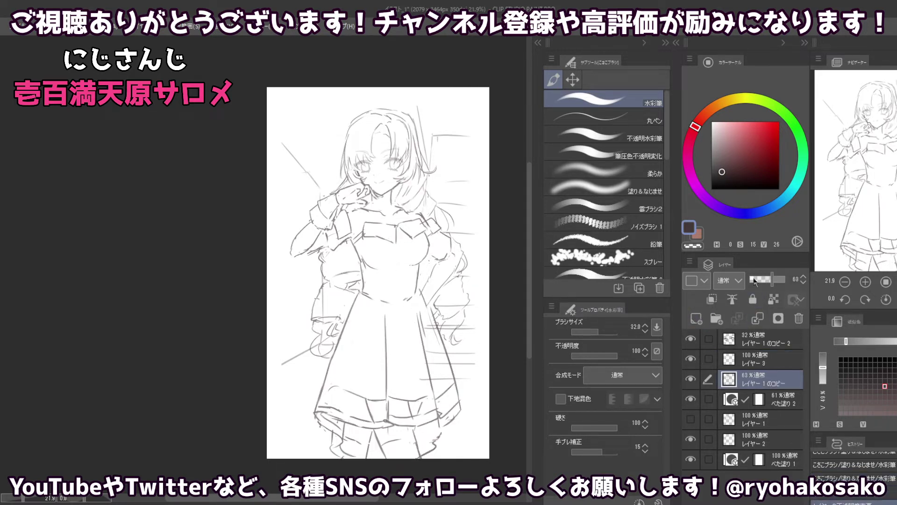
{"action": "left_click", "coordinate": [732, 359]}
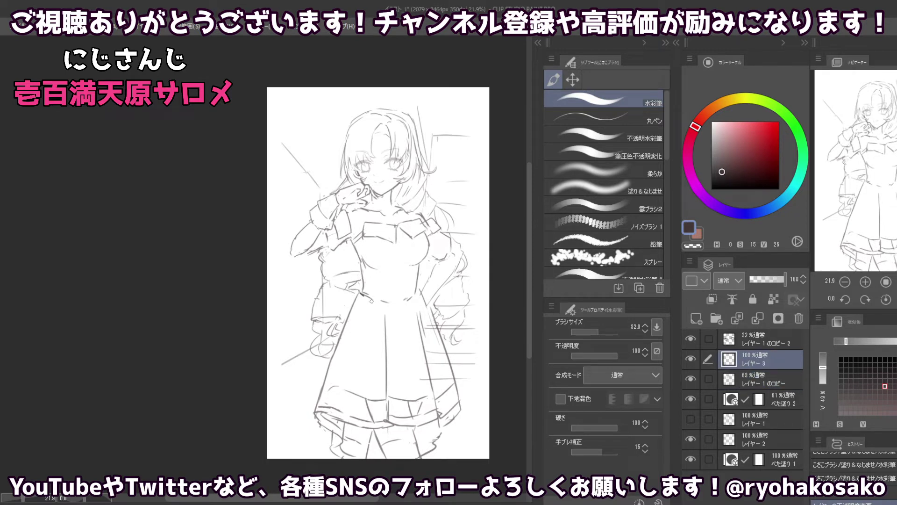
- Rough in the sash line across the waist with a knot, undoing the last strokes
{"action": "left_click_drag", "start_coordinate": [358, 292], "coordinate": [417, 313]}
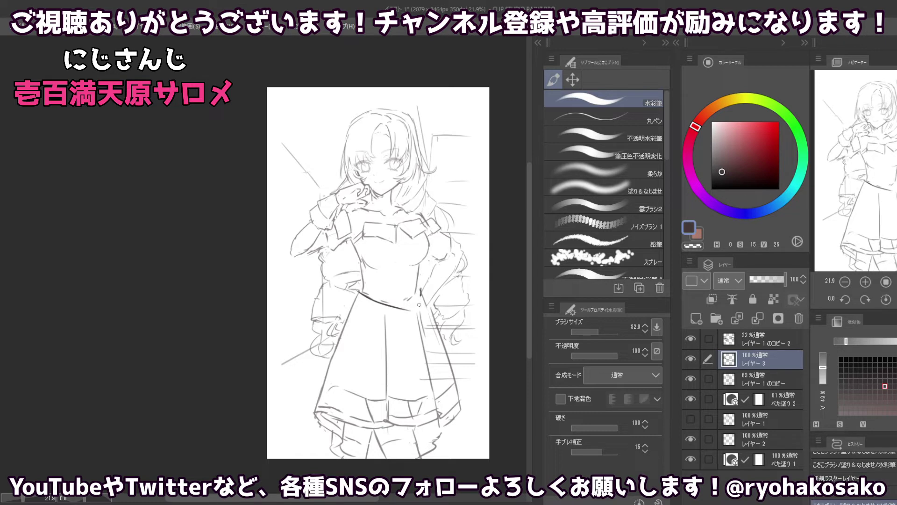
{"action": "left_click_drag", "start_coordinate": [420, 285], "coordinate": [427, 313]}
{"action": "left_click_drag", "start_coordinate": [358, 292], "coordinate": [354, 305]}
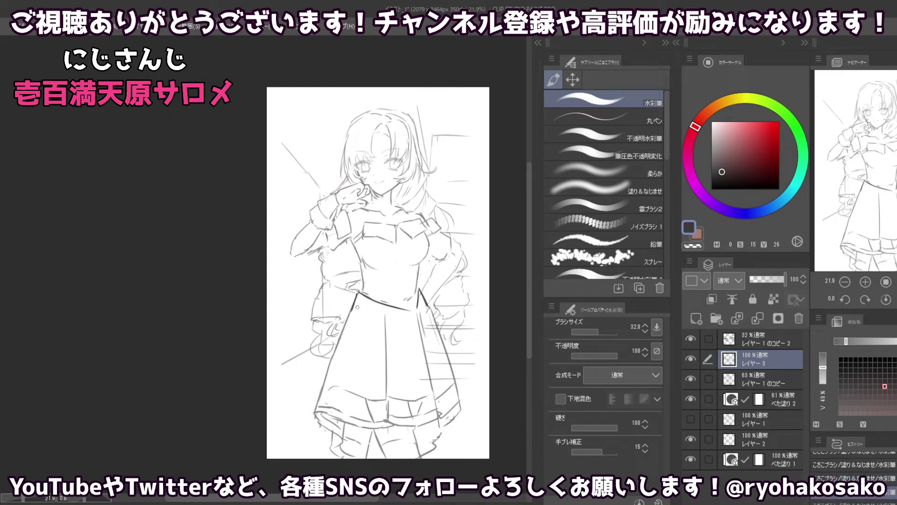
{"action": "mouse_move", "coordinate": [355, 304]}
{"action": "left_mouse_down"}
{"action": "mouse_move", "coordinate": [353, 311]}
{"action": "mouse_move", "coordinate": [396, 320]}
{"action": "mouse_move", "coordinate": [448, 316]}
{"action": "mouse_move", "coordinate": [395, 318]}
{"action": "mouse_move", "coordinate": [413, 311]}
{"action": "mouse_move", "coordinate": [420, 323]}
{"action": "mouse_move", "coordinate": [424, 315]}
{"action": "mouse_move", "coordinate": [387, 323]}
{"action": "mouse_move", "coordinate": [384, 346]}
{"action": "left_mouse_up"}
{"action": "key", "text": "ctrl+z"}
- Redraw the waistband from the knot and rework the sash's right end
{"action": "key", "text": "ctrl+z"}
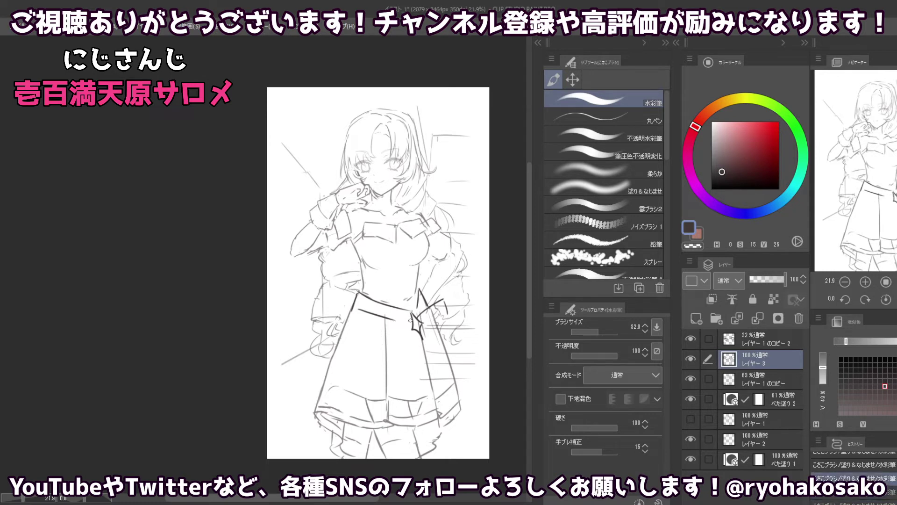
{"action": "key", "text": "ctrl+z"}
{"action": "mouse_move", "coordinate": [411, 321]}
{"action": "left_mouse_down"}
{"action": "mouse_move", "coordinate": [377, 322]}
{"action": "mouse_move", "coordinate": [378, 337]}
{"action": "mouse_move", "coordinate": [387, 344]}
{"action": "mouse_move", "coordinate": [410, 331]}
{"action": "mouse_move", "coordinate": [387, 346]}
{"action": "mouse_move", "coordinate": [433, 327]}
{"action": "left_mouse_up"}
{"action": "key", "text": "ctrl+z"}
{"action": "key", "text": "ctrl+z"}
{"action": "key", "text": "ctrl+z"}
{"action": "key", "text": "ctrl+z"}
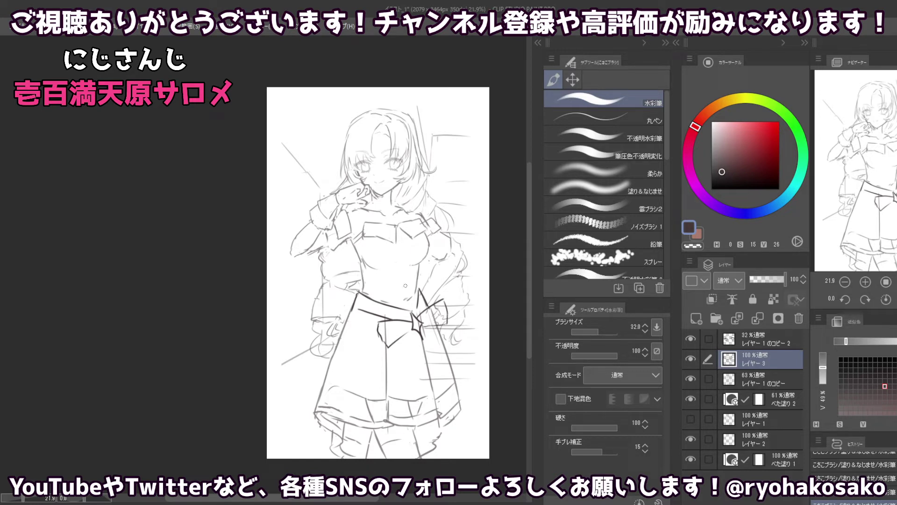
{"action": "key", "text": "c"}
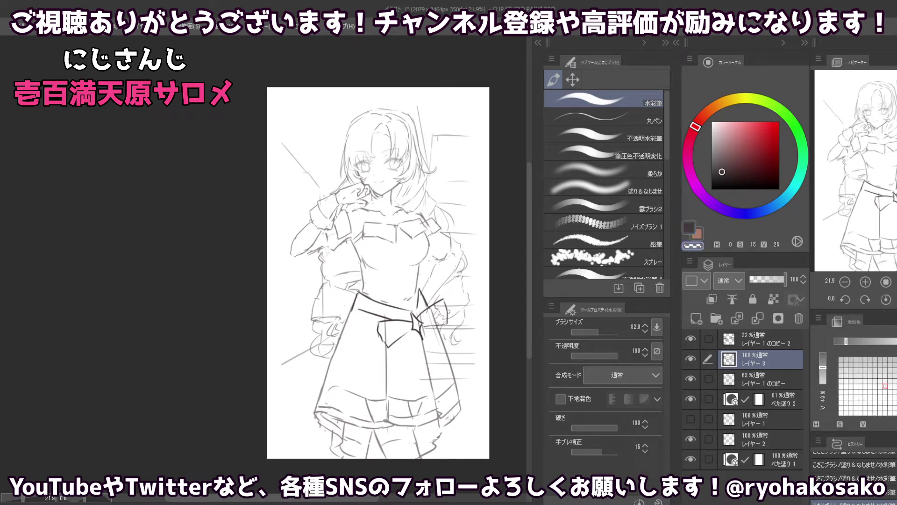
{"action": "left_click_drag", "start_coordinate": [447, 294], "coordinate": [448, 330]}
{"action": "key", "text": "c"}
{"action": "left_click_drag", "start_coordinate": [373, 317], "coordinate": [377, 321]}
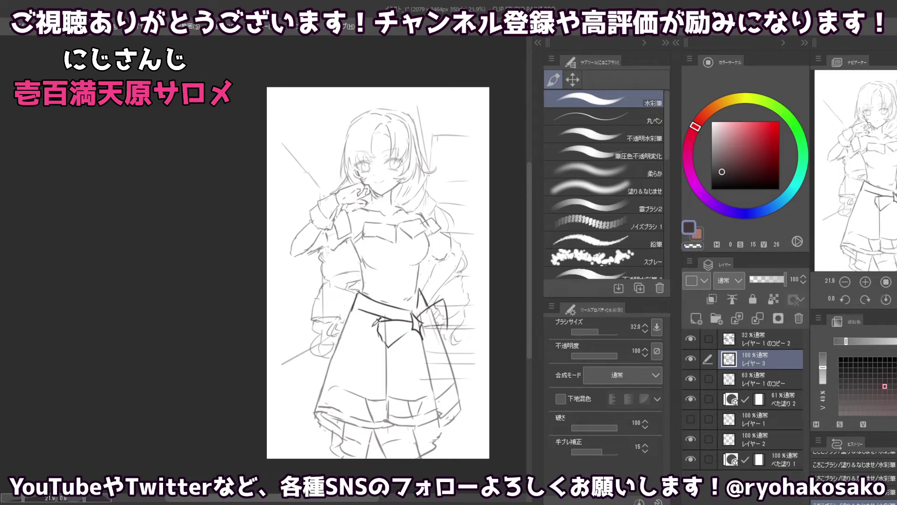
{"action": "key", "text": "c"}
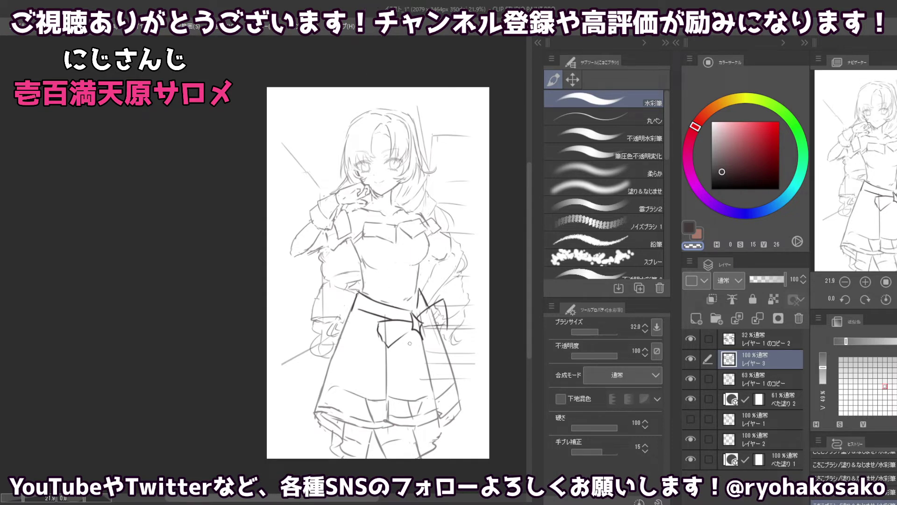
{"action": "key", "text": "c"}
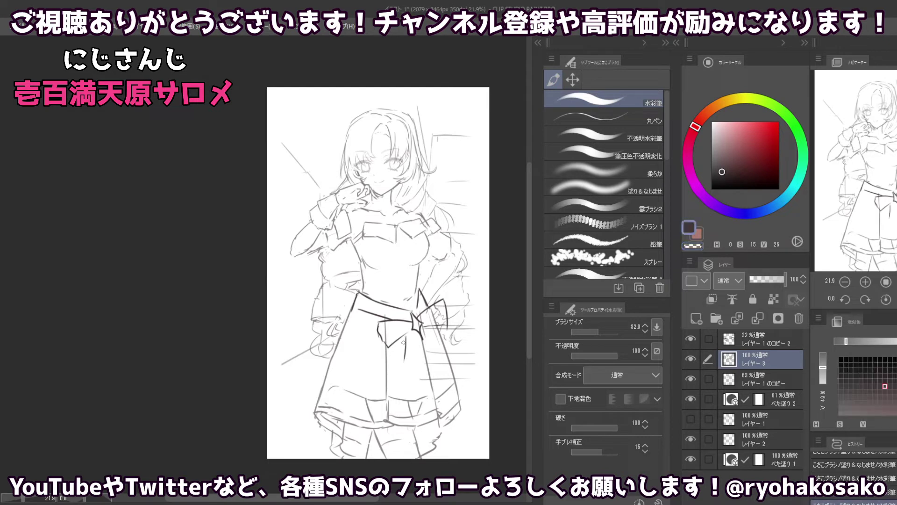
- Try several ribbon tail strokes below the sash knot, undoing each
{"action": "left_click_drag", "start_coordinate": [409, 330], "coordinate": [401, 374]}
{"action": "key", "text": "ctrl+z"}
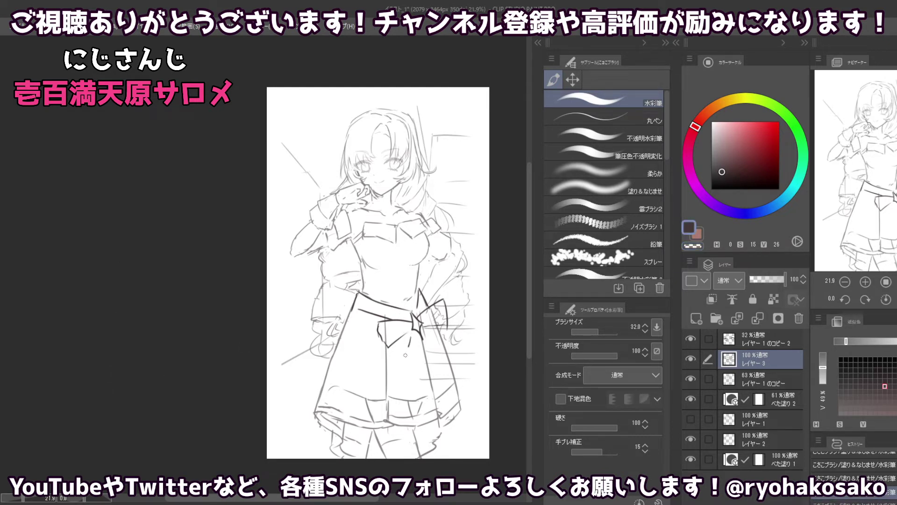
{"action": "left_click_drag", "start_coordinate": [409, 346], "coordinate": [402, 384]}
{"action": "key", "text": "ctrl+z"}
{"action": "key", "text": "ctrl+z"}
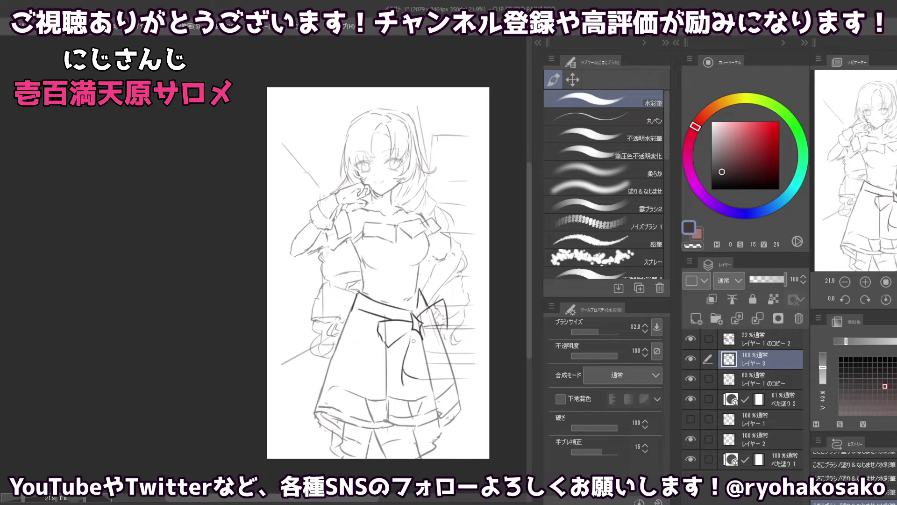
{"action": "left_click_drag", "start_coordinate": [413, 341], "coordinate": [410, 374]}
{"action": "key", "text": "ctrl+z"}
{"action": "left_click_drag", "start_coordinate": [416, 338], "coordinate": [410, 386]}
{"action": "key", "text": "ctrl+z"}
- Draw a skirt fold line below the bow ending in a small hook
{"action": "key", "text": "c"}
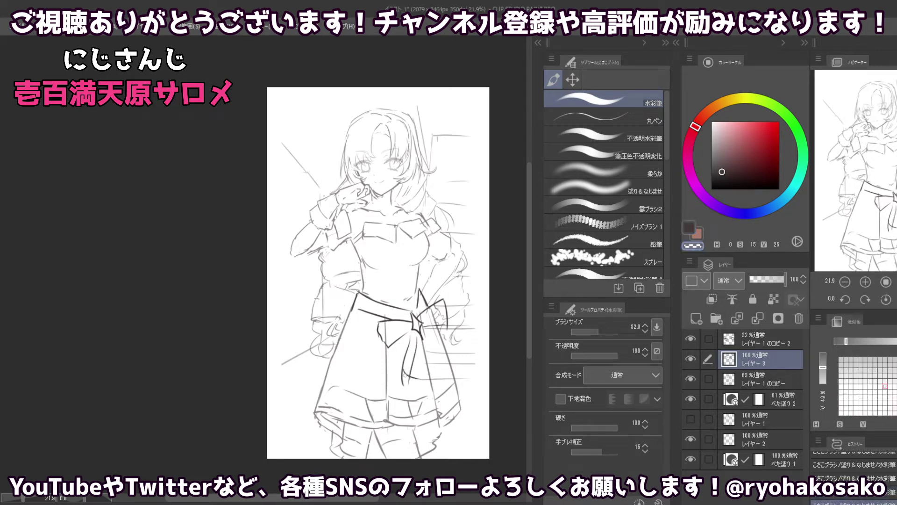
{"action": "key", "text": "c"}
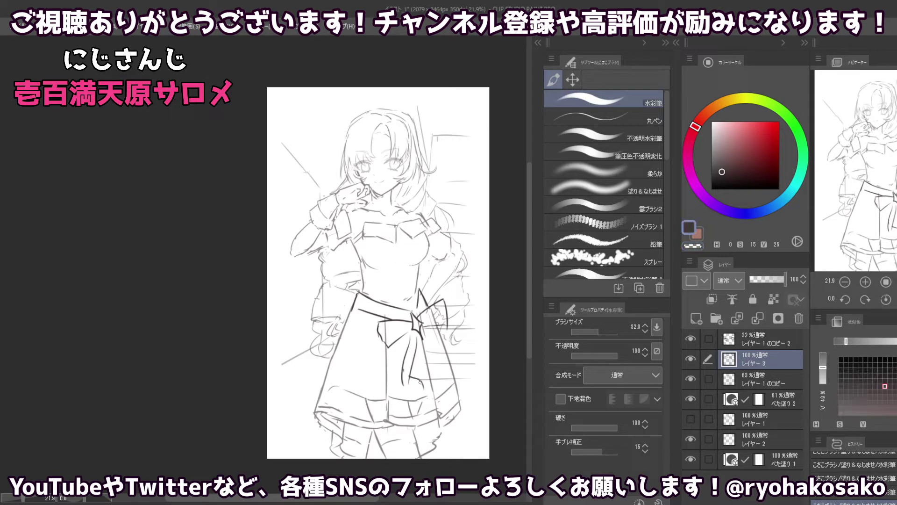
{"action": "mouse_move", "coordinate": [421, 379]}
{"action": "left_mouse_down"}
{"action": "mouse_move", "coordinate": [424, 388]}
{"action": "mouse_move", "coordinate": [408, 388]}
{"action": "mouse_move", "coordinate": [415, 392]}
{"action": "left_mouse_up"}
{"action": "key", "text": "ctrl+z"}
{"action": "key", "text": "ctrl+z"}
{"action": "key", "text": "ctrl+z"}
{"action": "key", "text": "ctrl+z"}
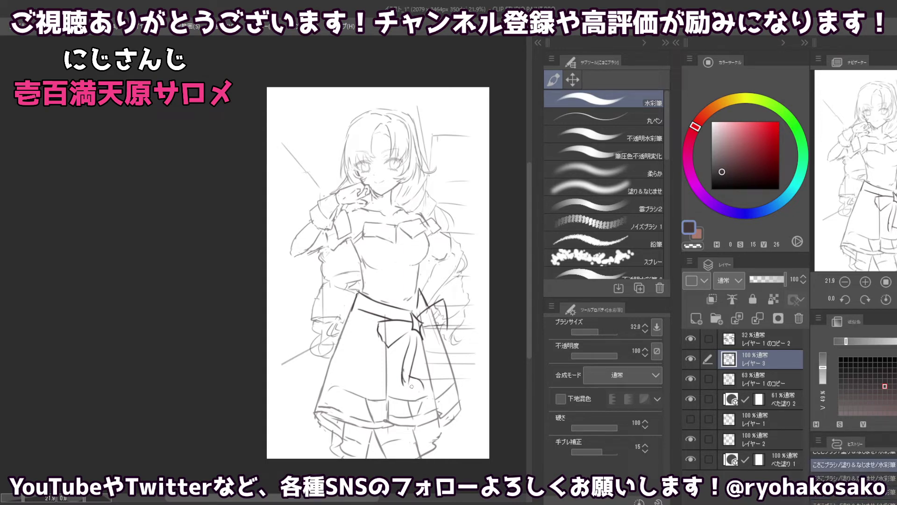
{"action": "left_click_drag", "start_coordinate": [405, 370], "coordinate": [416, 391]}
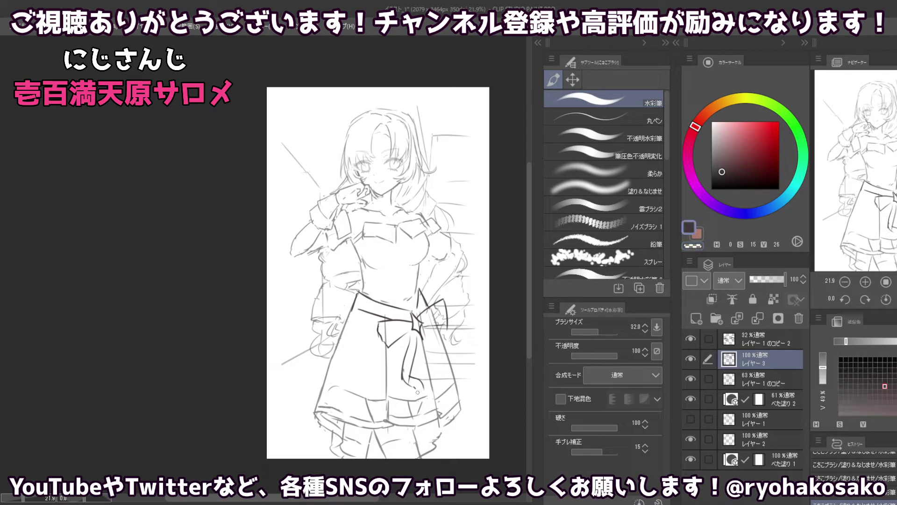
- Curve the fold's end down-left and add short fold lines on the skirt's right side
{"action": "key", "text": "ctrl+z"}
{"action": "mouse_move", "coordinate": [419, 384]}
{"action": "left_mouse_down"}
{"action": "mouse_move", "coordinate": [405, 400]}
{"action": "mouse_move", "coordinate": [428, 387]}
{"action": "left_mouse_up"}
{"action": "left_click_drag", "start_coordinate": [449, 344], "coordinate": [452, 361]}
{"action": "mouse_move", "coordinate": [427, 331]}
{"action": "left_mouse_down"}
{"action": "mouse_move", "coordinate": [454, 361]}
{"action": "mouse_move", "coordinate": [444, 373]}
{"action": "left_mouse_up"}
{"action": "key", "text": "ctrl+z"}
{"action": "key", "text": "ctrl+z"}
{"action": "key", "text": "ctrl+z"}
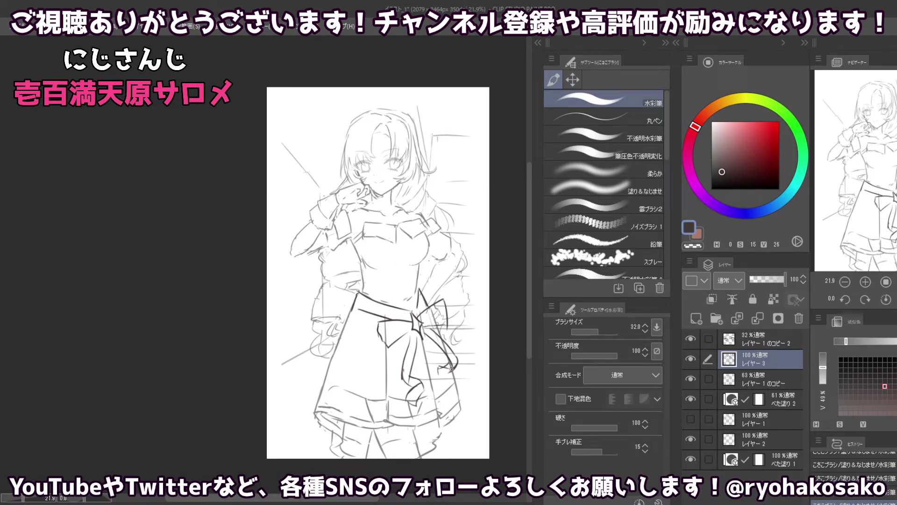
- Draw fold lines sweeping down and outward below the bow, then bring the chest into view
{"action": "mouse_move", "coordinate": [439, 370]}
{"action": "left_mouse_down"}
{"action": "mouse_move", "coordinate": [467, 378]}
{"action": "mouse_move", "coordinate": [456, 399]}
{"action": "left_mouse_up"}
{"action": "key", "text": "ctrl+z"}
{"action": "mouse_move", "coordinate": [437, 367]}
{"action": "left_mouse_down"}
{"action": "mouse_move", "coordinate": [466, 391]}
{"action": "mouse_move", "coordinate": [456, 401]}
{"action": "left_mouse_up"}
{"action": "left_click_drag", "start_coordinate": [363, 258], "coordinate": [385, 255]}
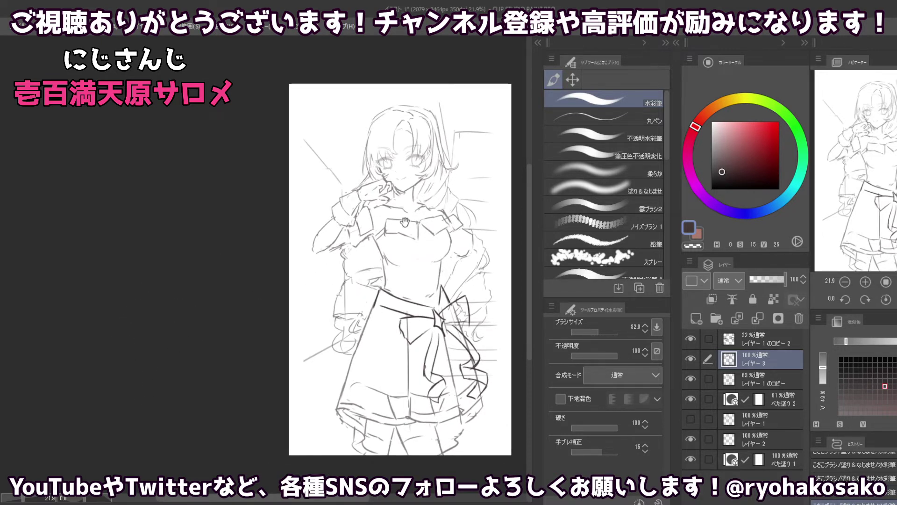
{"action": "scroll", "coordinate": [405, 222], "scroll_direction": "up", "scroll_amount": 1}
{"action": "scroll", "coordinate": [405, 222], "scroll_direction": "up", "scroll_amount": 1}
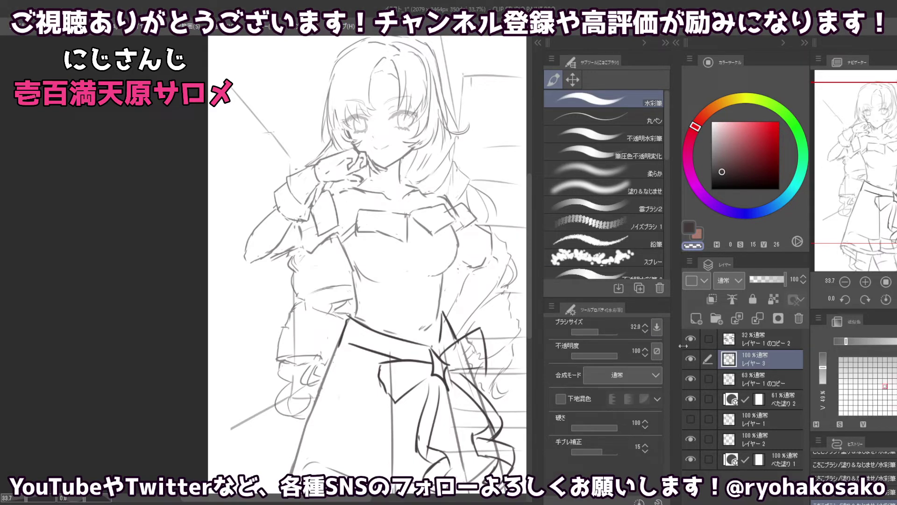
- On レイヤー1のコピー with a smaller brush, try a short vertical line below the collar
{"action": "left_click", "coordinate": [729, 376]}
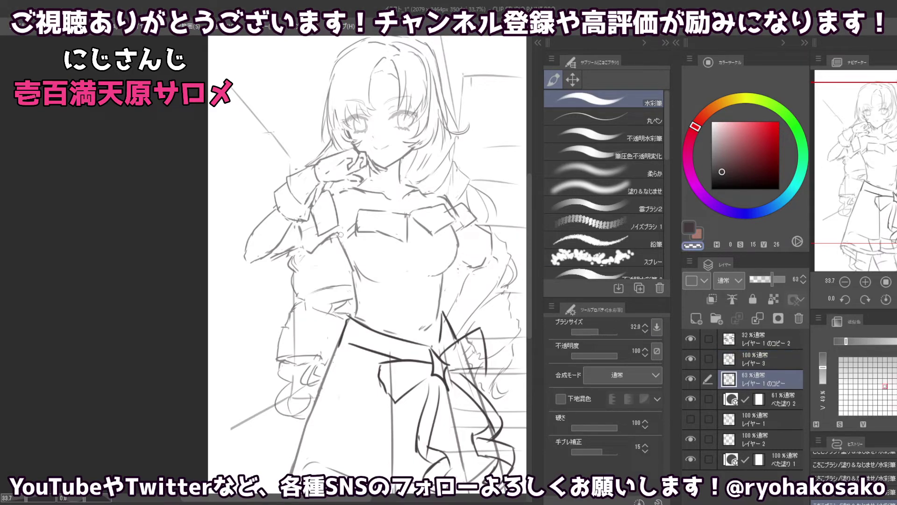
{"action": "key", "text": "c"}
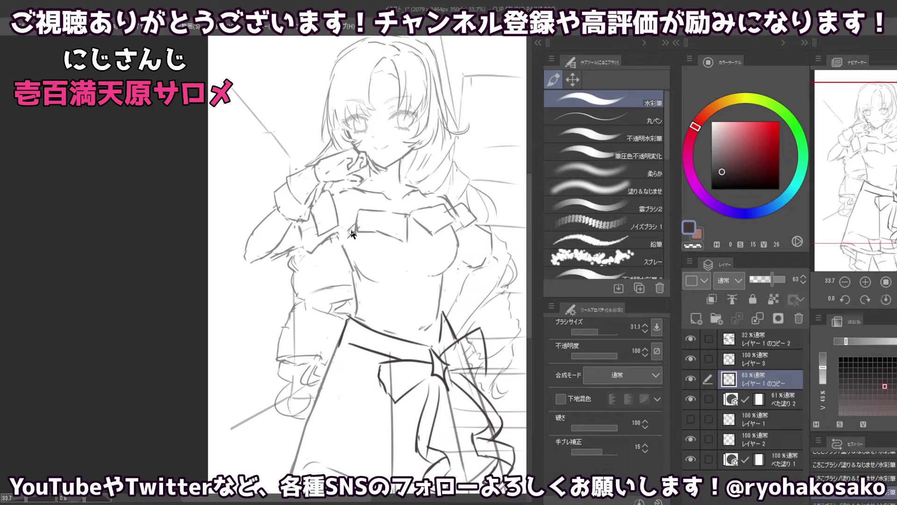
{"action": "key", "text": "c"}
{"action": "key", "text": "c"}
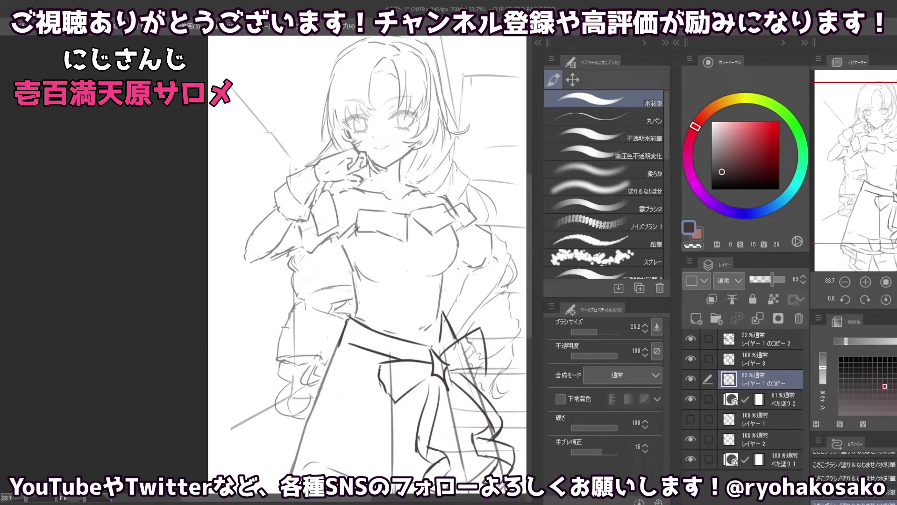
{"action": "key", "text": "c"}
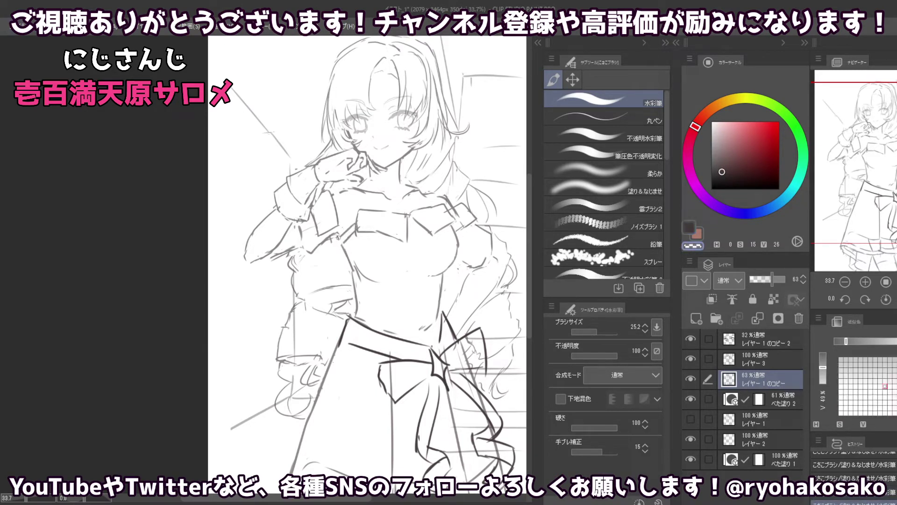
{"action": "key", "text": "c"}
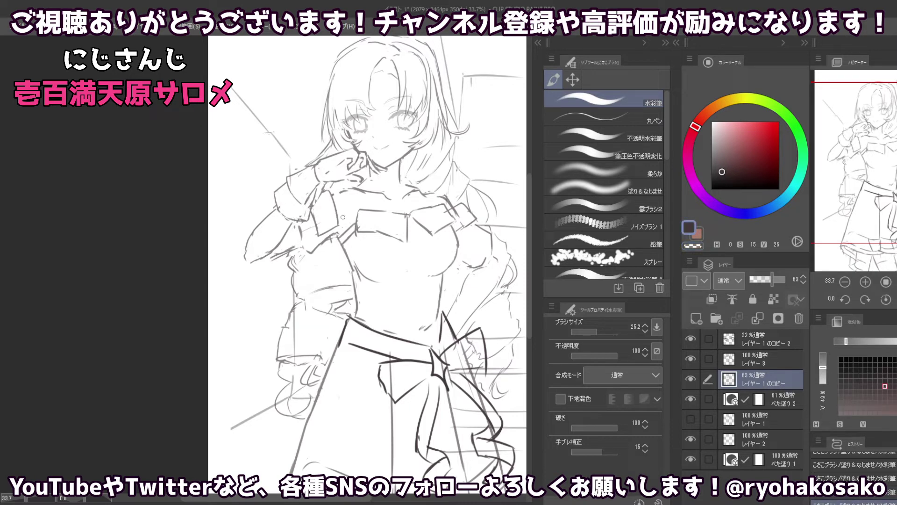
{"action": "key", "text": "c"}
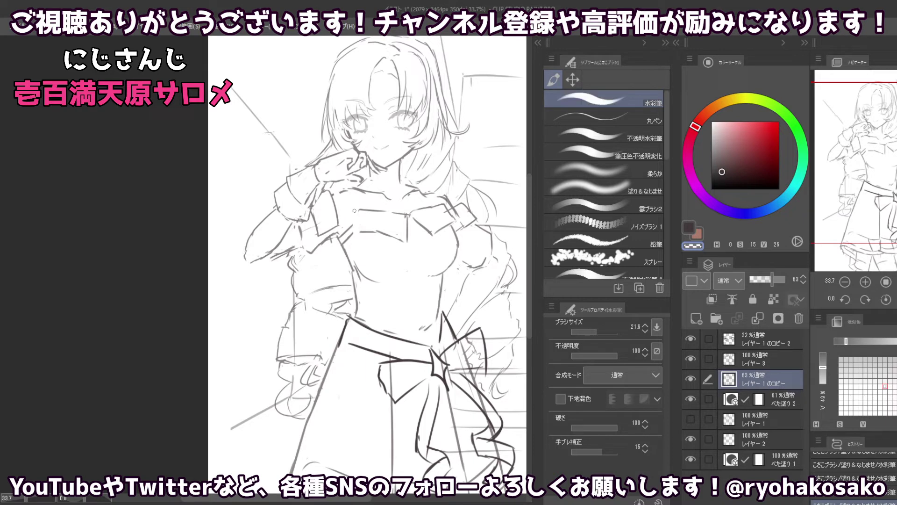
{"action": "key", "text": "c"}
{"action": "left_click_drag", "start_coordinate": [355, 211], "coordinate": [361, 234]}
{"action": "key", "text": "ctrl+z"}
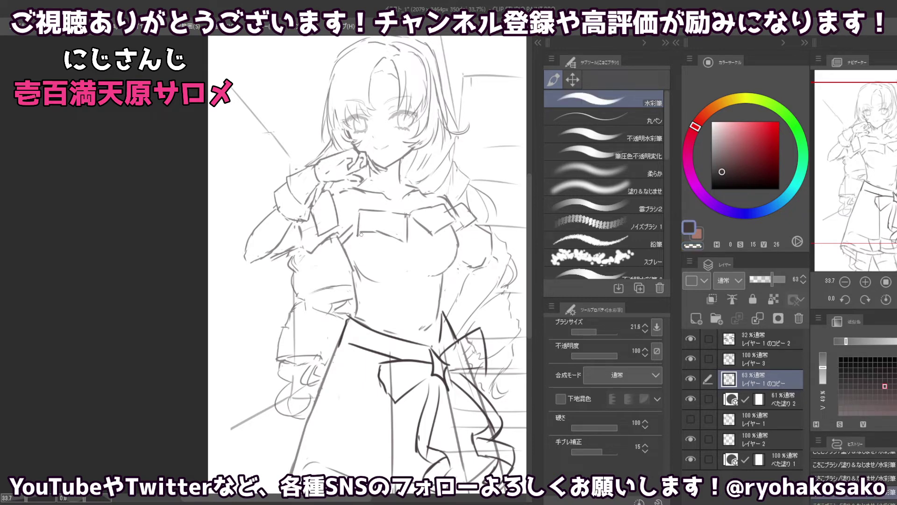
- Erase and redraw small lines near the right collar
{"action": "key", "text": "c"}
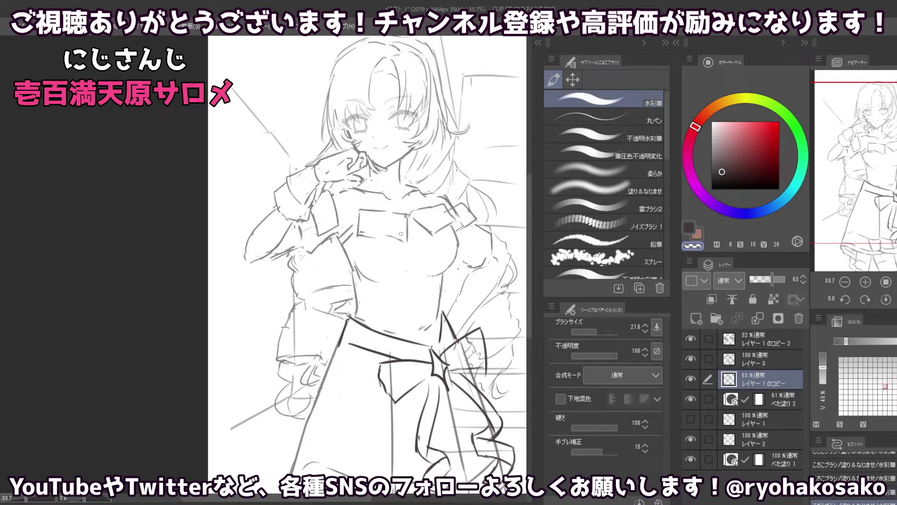
{"action": "key", "text": "c"}
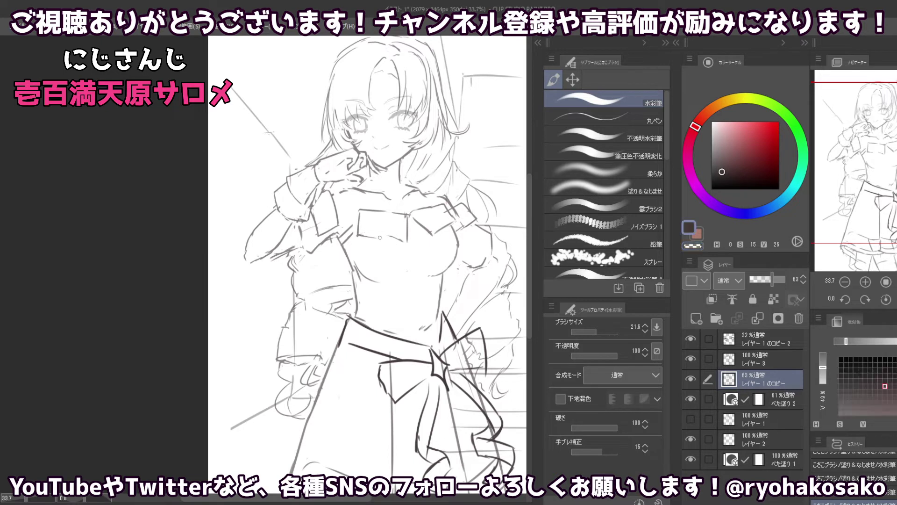
{"action": "key", "text": "c"}
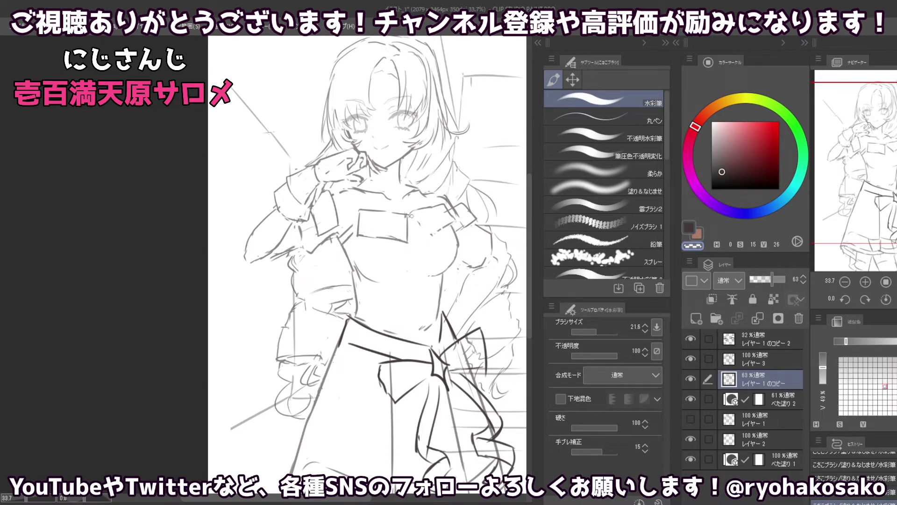
{"action": "key", "text": "c"}
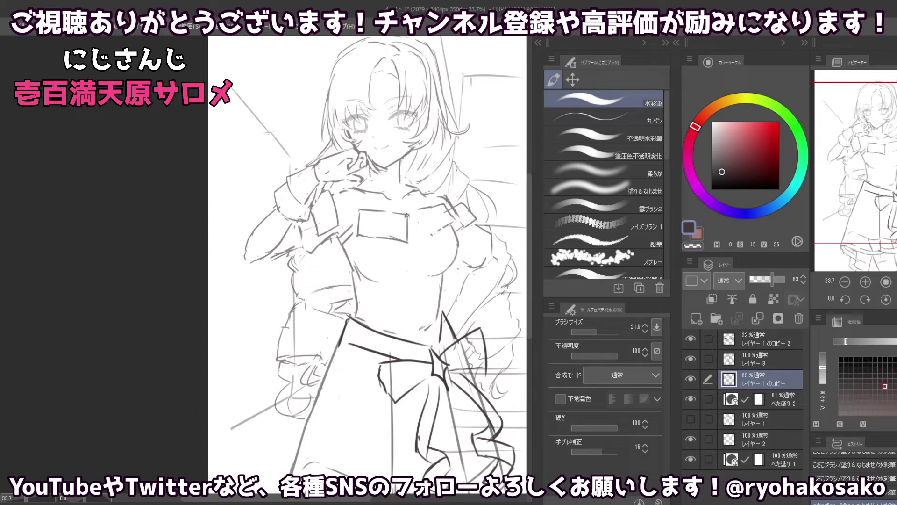
{"action": "key", "text": "c"}
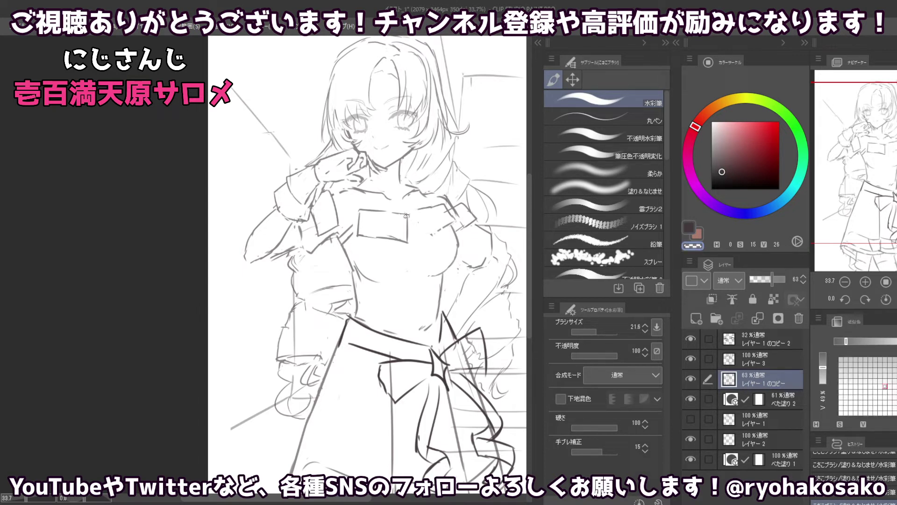
{"action": "key", "text": "c"}
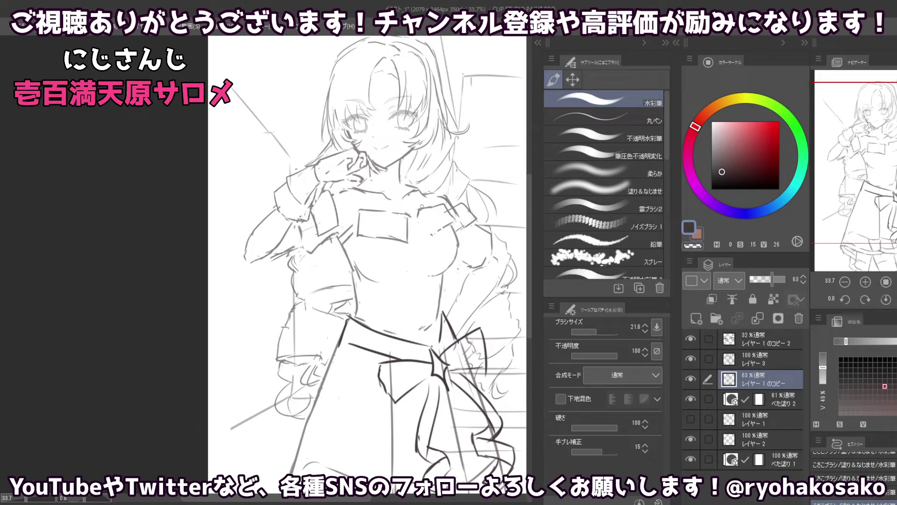
{"action": "key", "text": "c"}
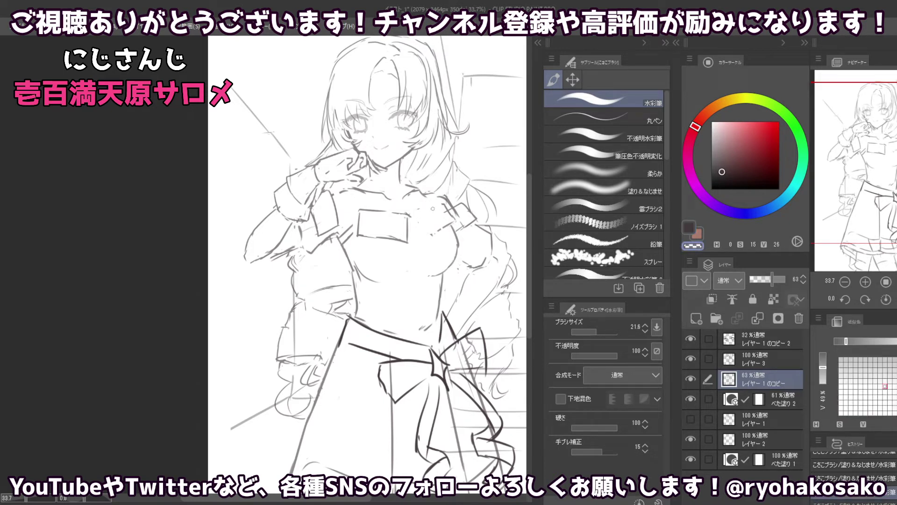
{"action": "key", "text": "c"}
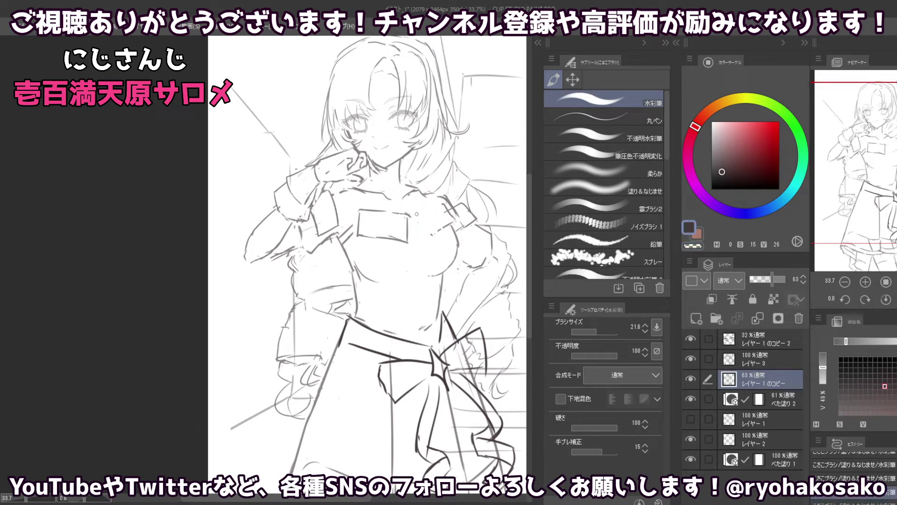
{"action": "left_click_drag", "start_coordinate": [442, 206], "coordinate": [456, 225]}
- Sketch new lapel strokes around the right collar, undoing a misstep
{"action": "key", "text": "c"}
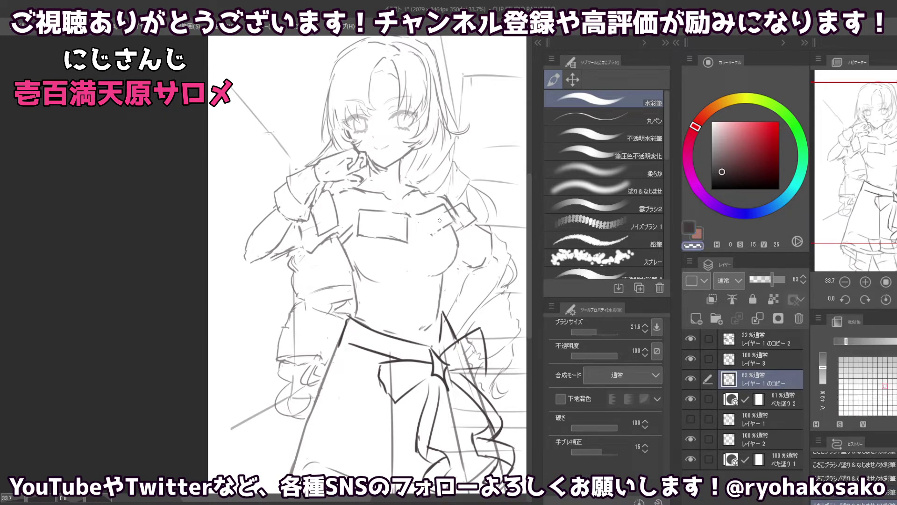
{"action": "key", "text": "c"}
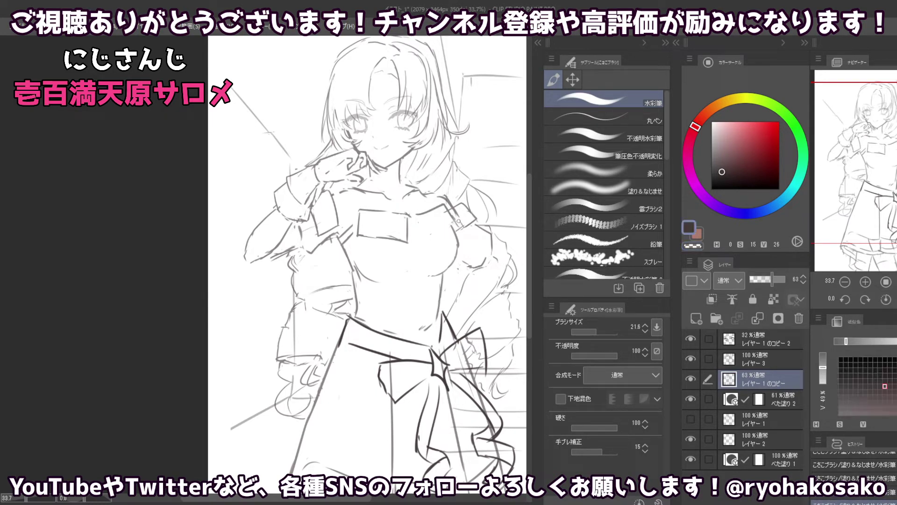
{"action": "left_click_drag", "start_coordinate": [456, 226], "coordinate": [444, 236]}
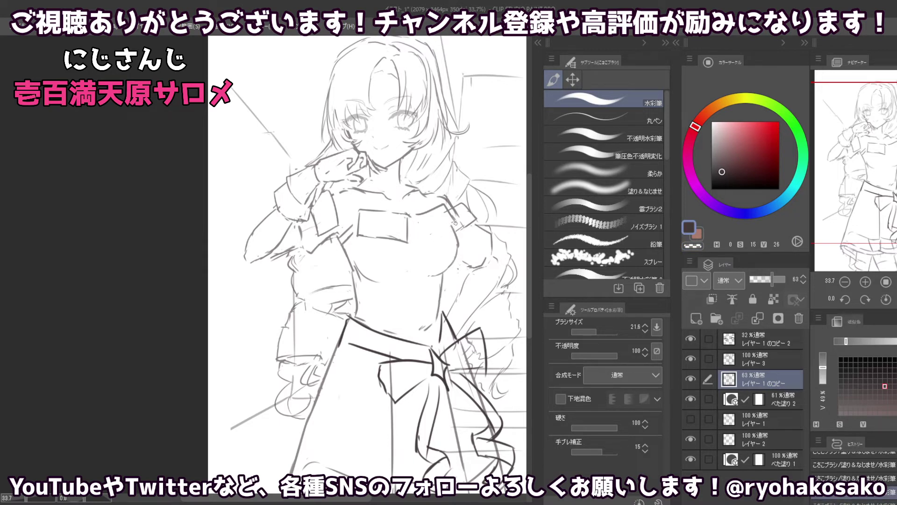
{"action": "key", "text": "ctrl+z"}
{"action": "key", "text": "ctrl+z"}
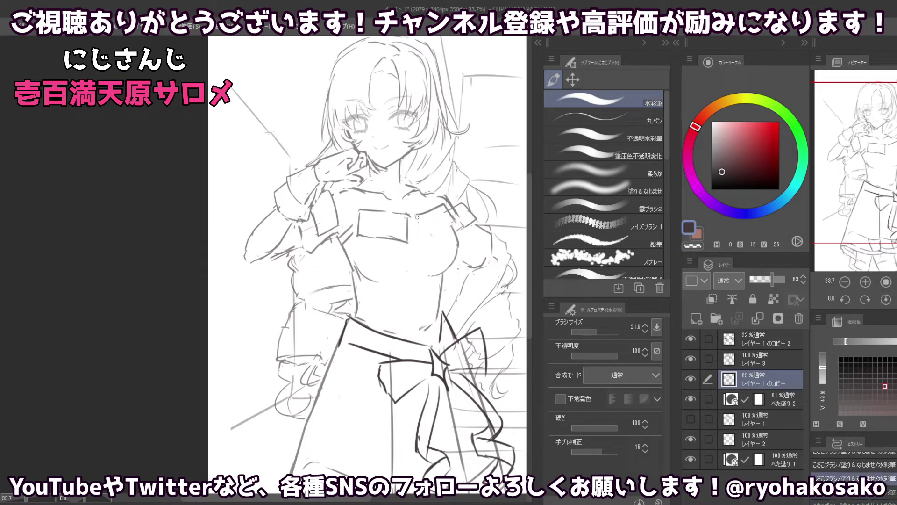
{"action": "mouse_move", "coordinate": [451, 224]}
{"action": "left_mouse_down"}
{"action": "mouse_move", "coordinate": [427, 243]}
{"action": "mouse_move", "coordinate": [451, 222]}
{"action": "mouse_move", "coordinate": [435, 238]}
{"action": "left_mouse_up"}
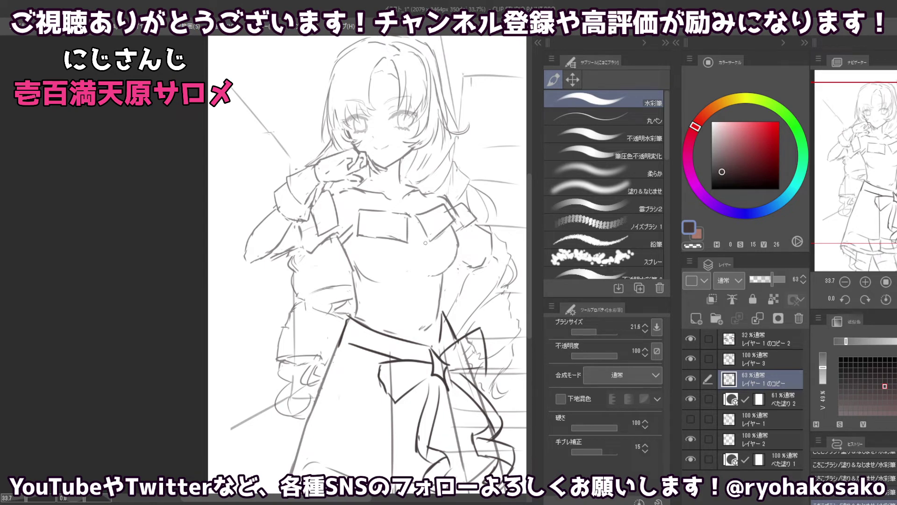
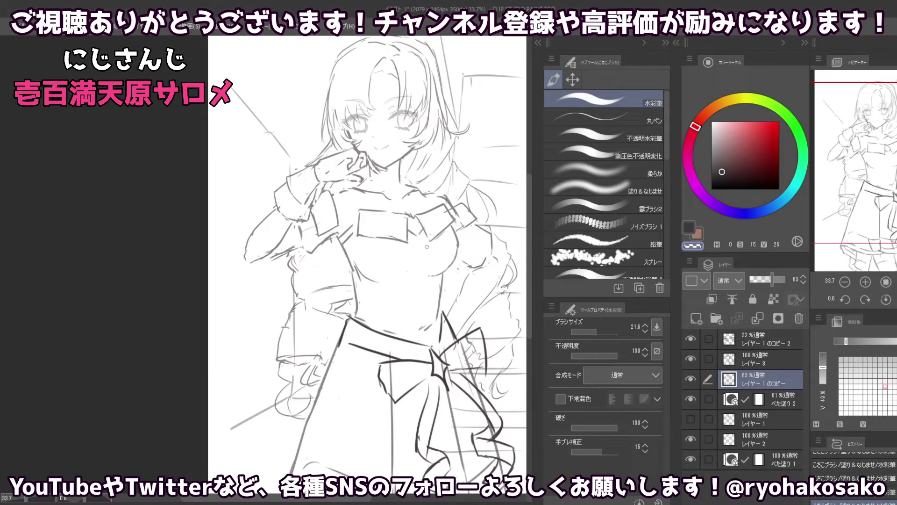
- Dab small trial marks on the chest of Layer 1 copy in the dark colour, then undo them
{"action": "key", "text": "c"}
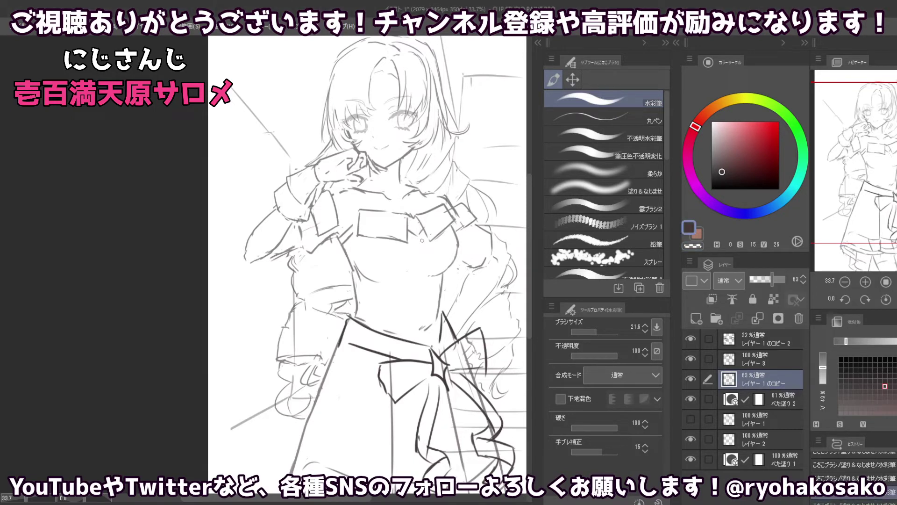
{"action": "left_click", "coordinate": [421, 244]}
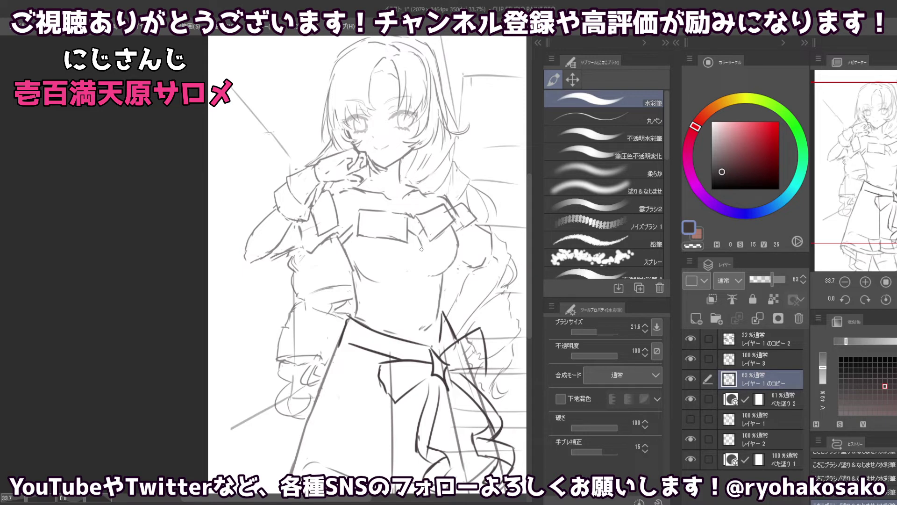
{"action": "left_click", "coordinate": [407, 250]}
{"action": "left_click", "coordinate": [405, 251]}
{"action": "left_click", "coordinate": [426, 249]}
{"action": "key", "text": "ctrl+z"}
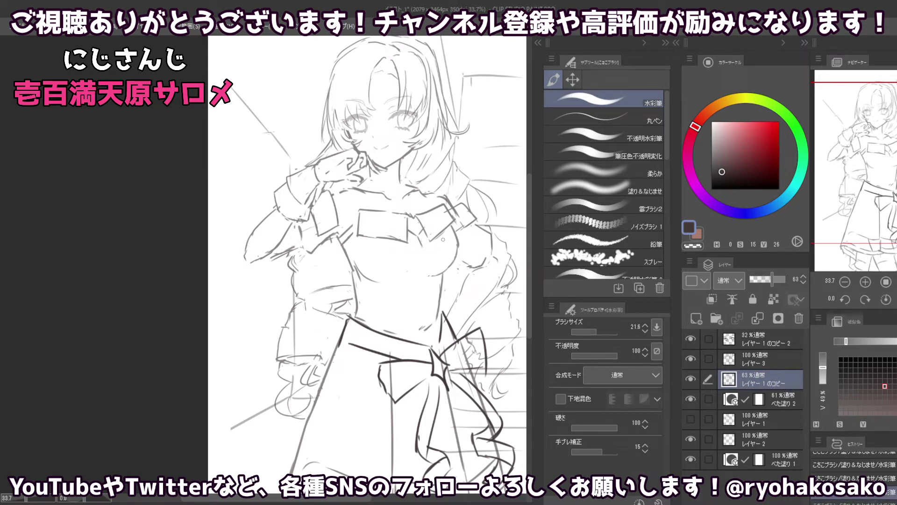
{"action": "key", "text": "ctrl+z"}
- Try a short chest stroke and undo it, then draw a curved chest stroke on Layer 3
{"action": "left_click_drag", "start_coordinate": [439, 237], "coordinate": [440, 257]}
{"action": "key", "text": "ctrl+z"}
{"action": "key", "text": "ctrl+z"}
{"action": "left_click", "coordinate": [739, 357]}
{"action": "left_click_drag", "start_coordinate": [438, 237], "coordinate": [449, 281]}
{"action": "key", "text": "ctrl+z"}
{"action": "key", "text": "ctrl+z"}
{"action": "key", "text": "ctrl+z"}
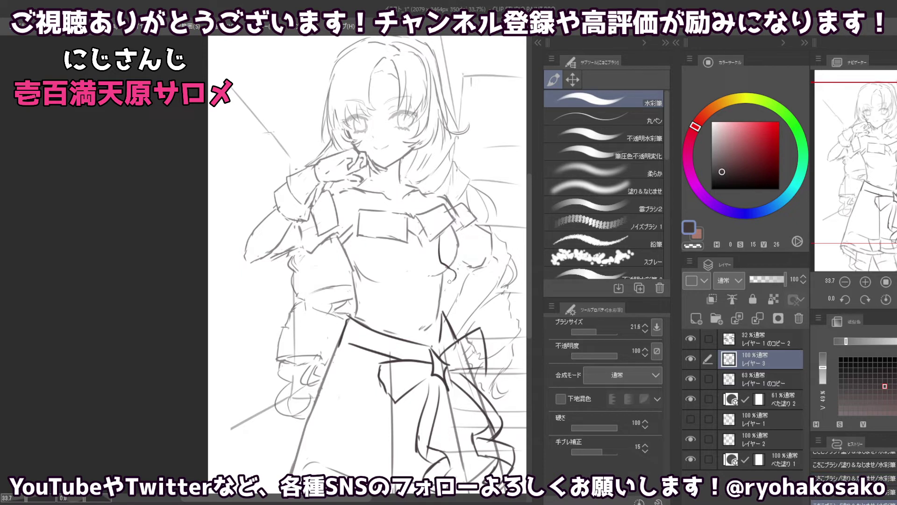
- Redraw the curved chest stroke several times, ending with a curved ribbon loop at the shoulder
{"action": "key", "text": "ctrl+z"}
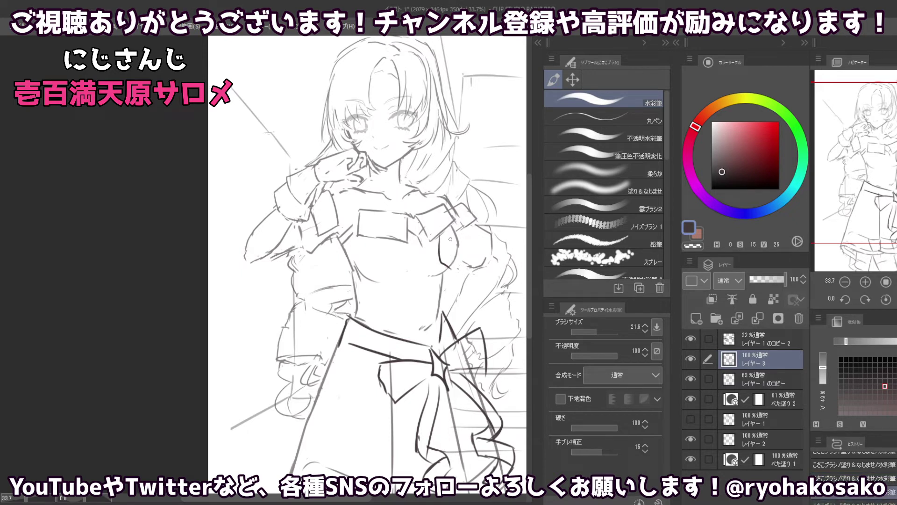
{"action": "key", "text": "ctrl+z"}
{"action": "left_click_drag", "start_coordinate": [439, 236], "coordinate": [451, 267]}
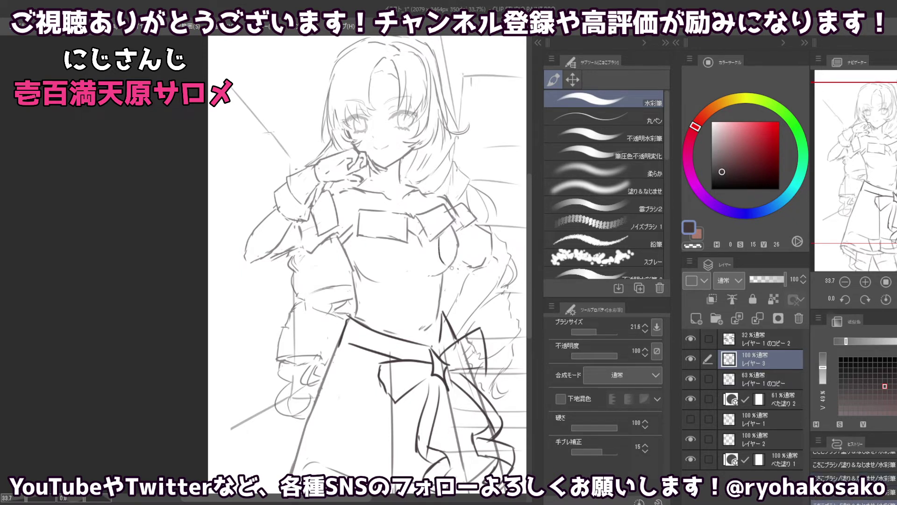
{"action": "key", "text": "ctrl+z"}
{"action": "left_click_drag", "start_coordinate": [439, 233], "coordinate": [460, 263]}
{"action": "key", "text": "ctrl+z"}
{"action": "key", "text": "ctrl+z"}
{"action": "key", "text": "ctrl+z"}
{"action": "key", "text": "ctrl+z"}
{"action": "key", "text": "ctrl+z"}
{"action": "left_click_drag", "start_coordinate": [439, 232], "coordinate": [454, 255]}
{"action": "key", "text": "ctrl+z"}
{"action": "key", "text": "ctrl+z"}
{"action": "mouse_move", "coordinate": [445, 249]}
{"action": "left_mouse_down"}
{"action": "mouse_move", "coordinate": [460, 264]}
{"action": "mouse_move", "coordinate": [452, 252]}
{"action": "left_mouse_up"}
- Lasso the shoulder ribbon, shift it with Layer Move, and deselect
{"action": "left_click", "coordinate": [572, 79]}
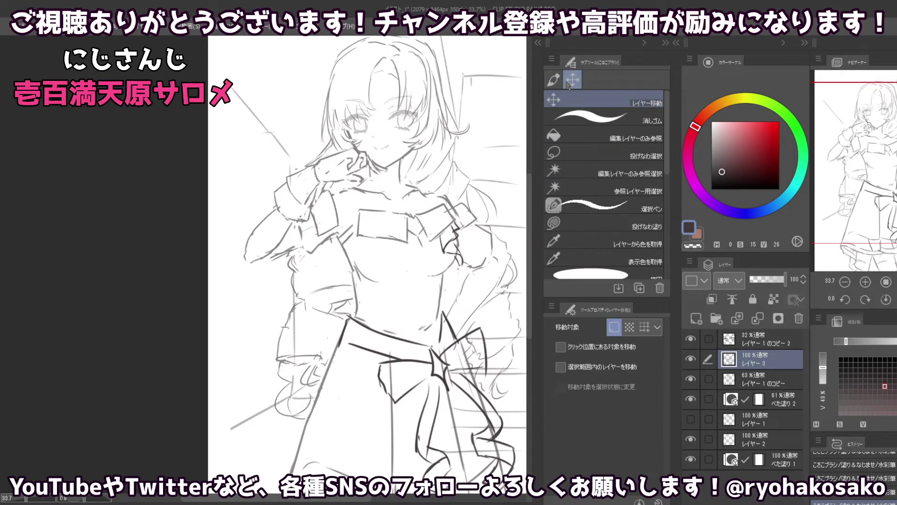
{"action": "left_click", "coordinate": [578, 157]}
{"action": "mouse_move", "coordinate": [448, 210]}
{"action": "left_mouse_down"}
{"action": "mouse_move", "coordinate": [420, 251]}
{"action": "mouse_move", "coordinate": [453, 264]}
{"action": "left_mouse_up"}
{"action": "key", "text": "k"}
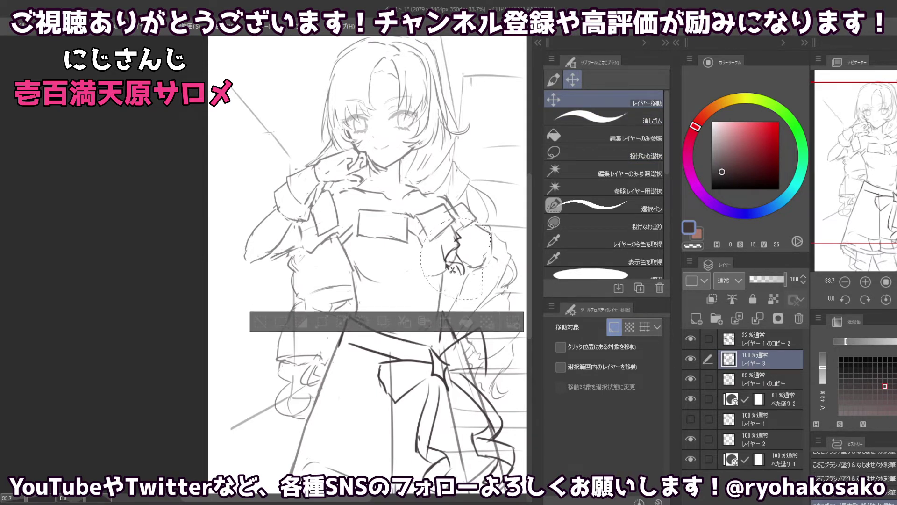
{"action": "key", "text": "ctrl+d"}
{"action": "left_click", "coordinate": [620, 120]}
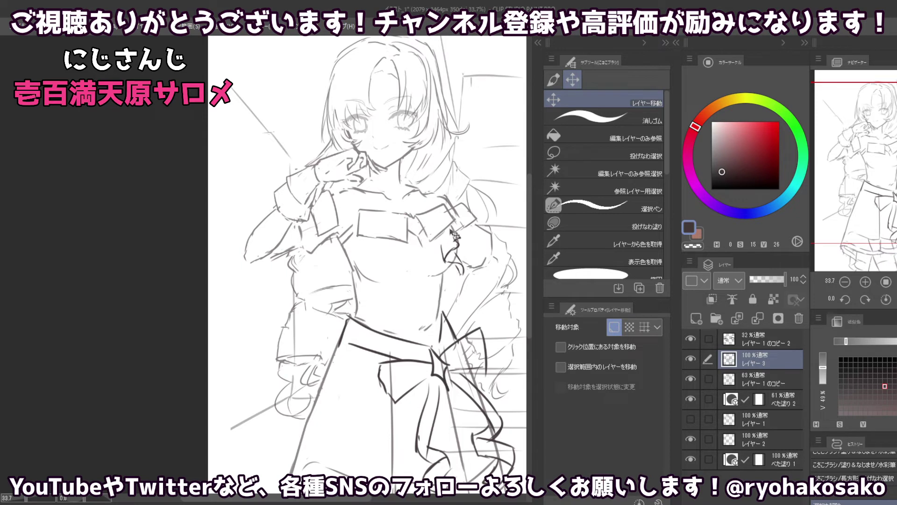
{"action": "left_click", "coordinate": [553, 79]}
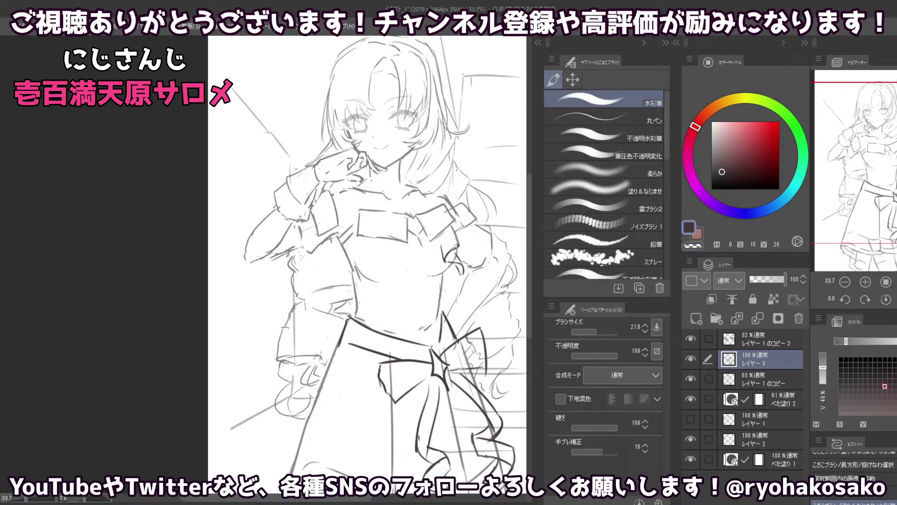
- On Layer 3, add faint chest strokes, a short vertical centre line and a small hook
{"action": "key", "text": "ctrl+d"}
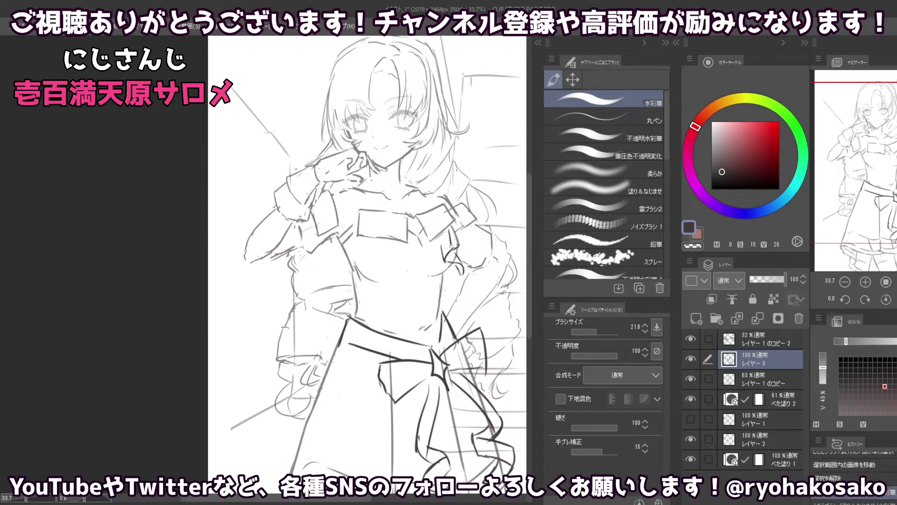
{"action": "mouse_move", "coordinate": [454, 243]}
{"action": "left_mouse_down"}
{"action": "mouse_move", "coordinate": [450, 231]}
{"action": "mouse_move", "coordinate": [460, 224]}
{"action": "mouse_move", "coordinate": [456, 237]}
{"action": "mouse_move", "coordinate": [462, 223]}
{"action": "left_mouse_up"}
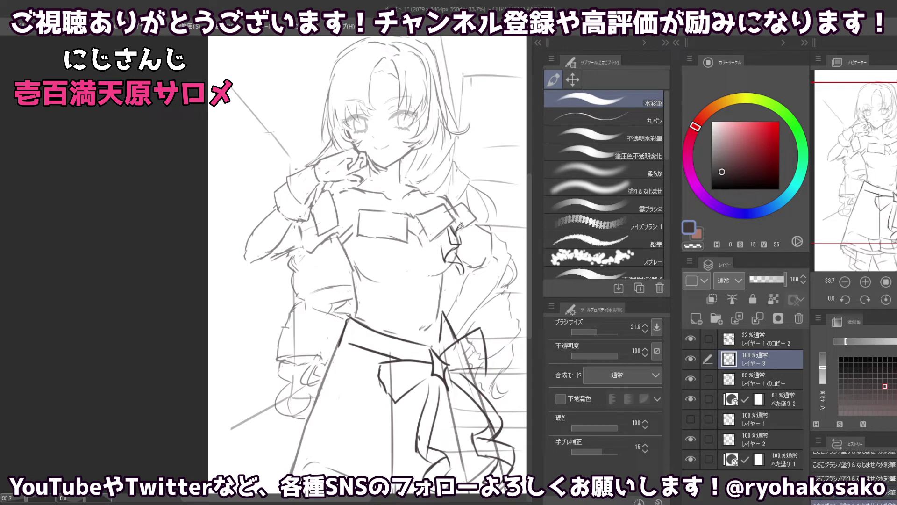
{"action": "left_click_drag", "start_coordinate": [457, 228], "coordinate": [458, 243]}
{"action": "left_click_drag", "start_coordinate": [441, 237], "coordinate": [439, 261]}
{"action": "left_click_drag", "start_coordinate": [405, 242], "coordinate": [403, 280]}
{"action": "key", "text": "ctrl+z"}
{"action": "left_click_drag", "start_coordinate": [404, 242], "coordinate": [403, 257]}
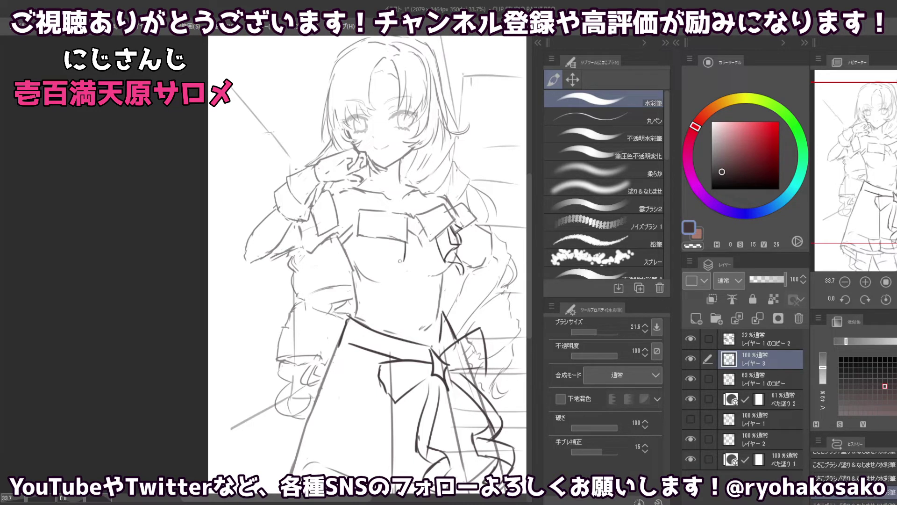
{"action": "mouse_move", "coordinate": [399, 261]}
{"action": "left_mouse_down"}
{"action": "mouse_move", "coordinate": [394, 274]}
{"action": "mouse_move", "coordinate": [394, 251]}
{"action": "left_mouse_up"}
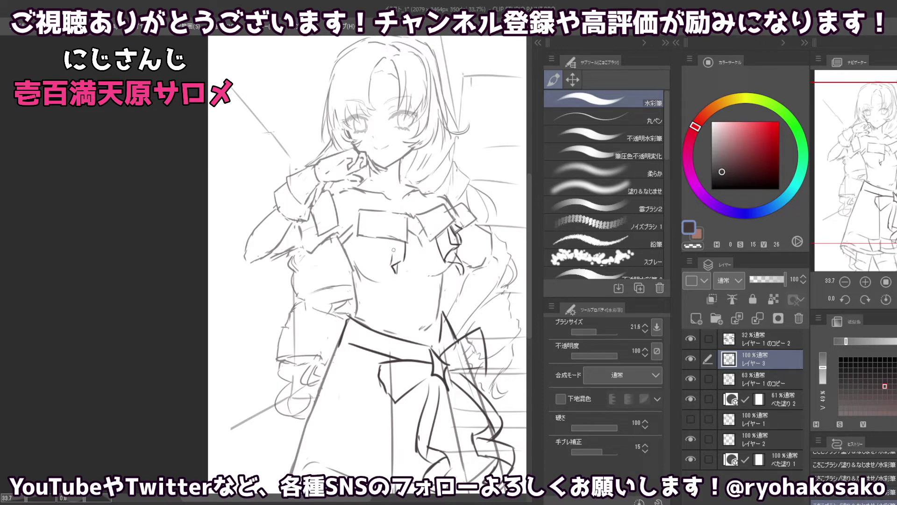
- On Layer 1 copy, erase the horizontal chest line, draw a vertical centre line, then reselect Layer 3
{"action": "key", "text": "c"}
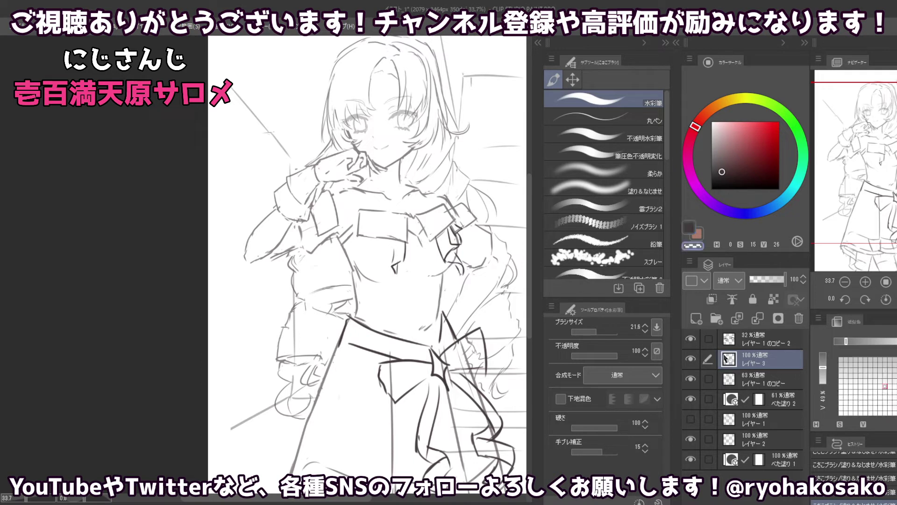
{"action": "left_click", "coordinate": [751, 376]}
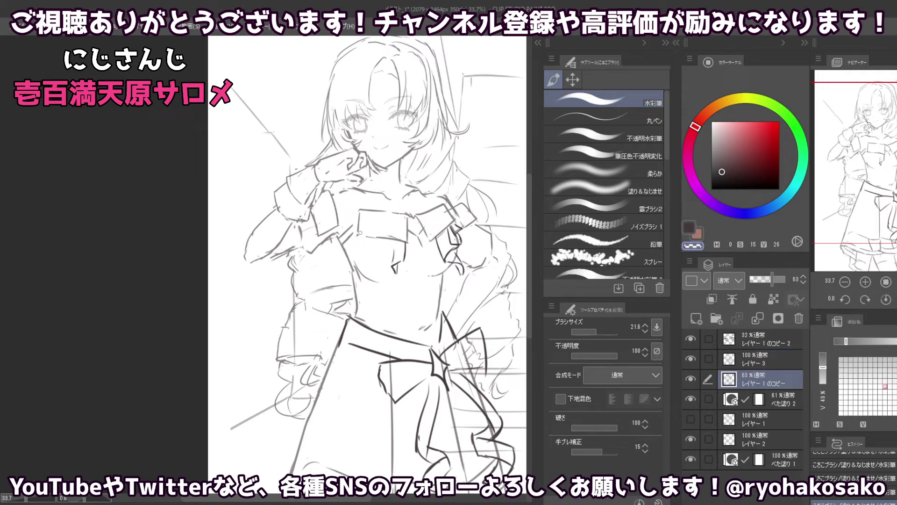
{"action": "left_click_drag", "start_coordinate": [371, 237], "coordinate": [391, 238]}
{"action": "key", "text": "c"}
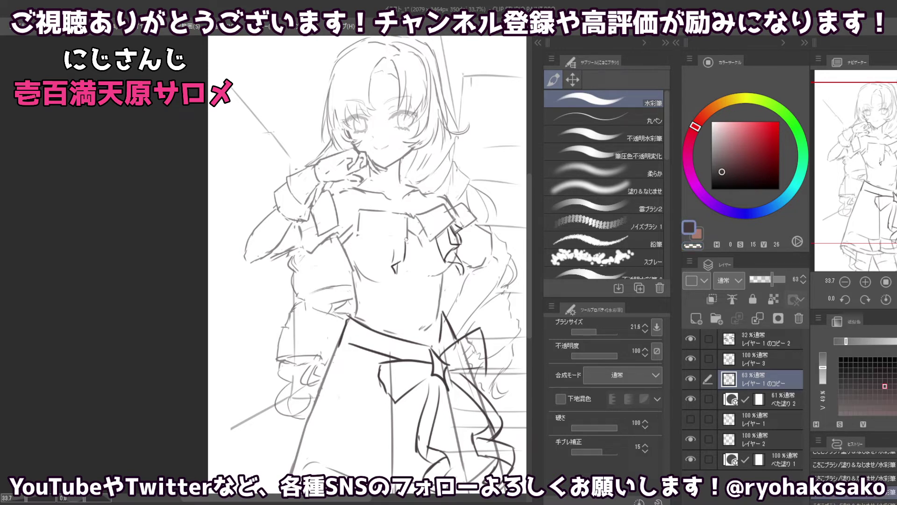
{"action": "left_click_drag", "start_coordinate": [407, 229], "coordinate": [406, 241]}
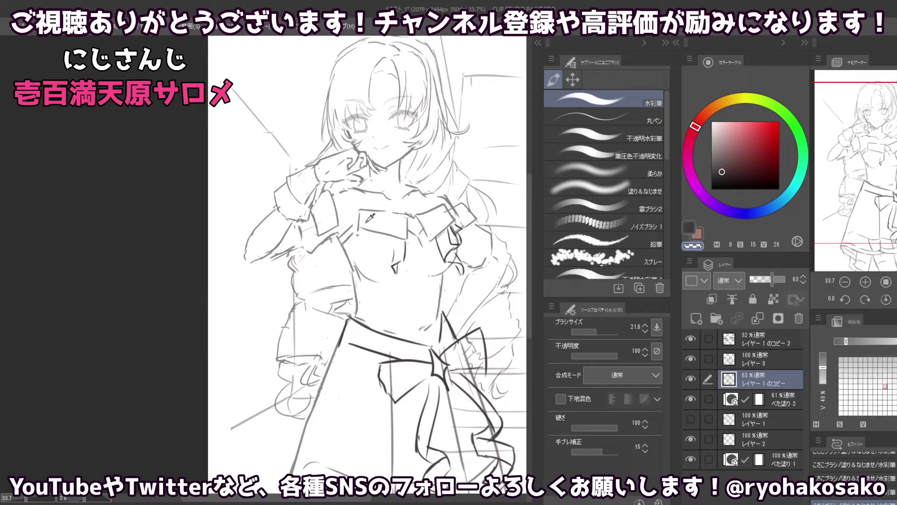
{"action": "key", "text": "c"}
{"action": "key", "text": "c"}
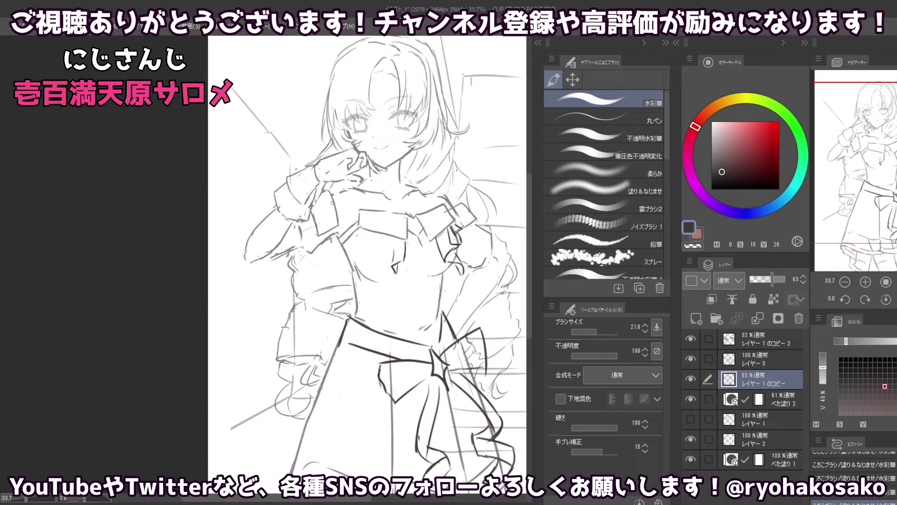
{"action": "key", "text": "c"}
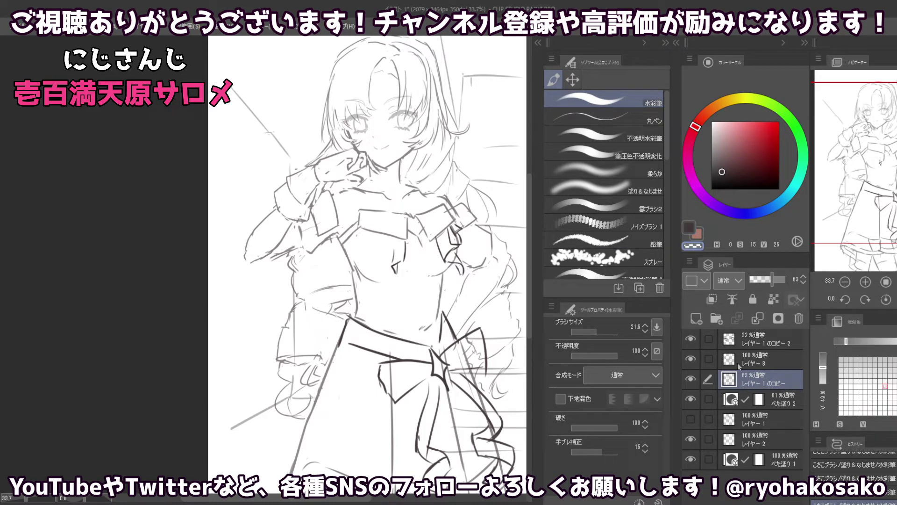
{"action": "left_click", "coordinate": [741, 360]}
{"action": "key", "text": "c"}
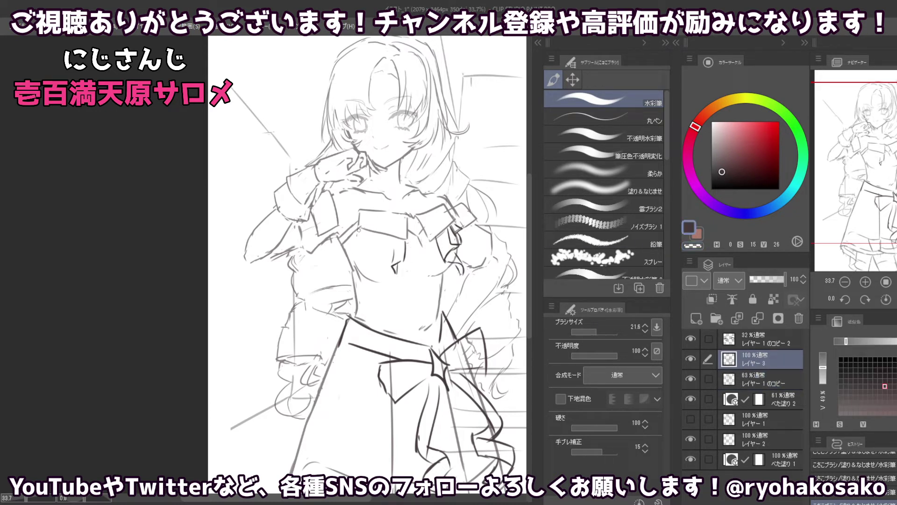
- Sketch short strokes and tiny marks at the neckline centre, undoing and redoing trial marks
{"action": "left_click_drag", "start_coordinate": [367, 236], "coordinate": [367, 243]}
{"action": "key", "text": "ctrl+z"}
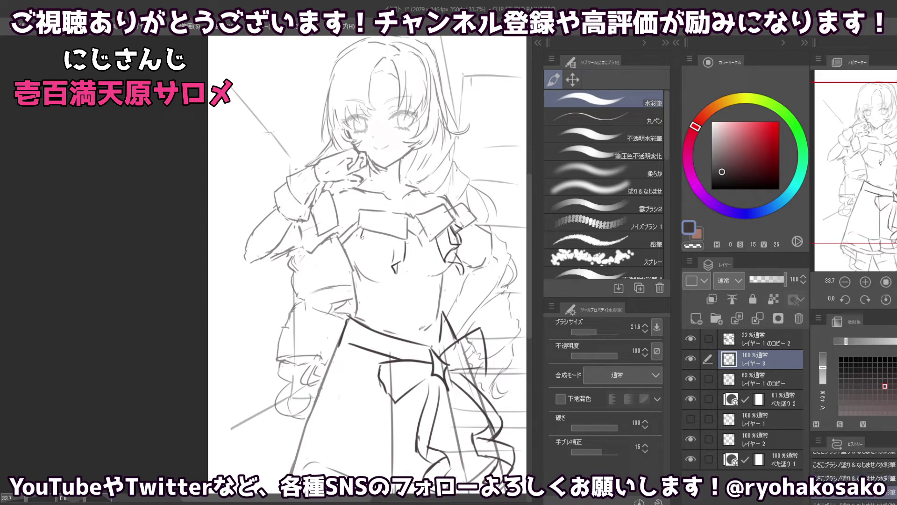
{"action": "left_click_drag", "start_coordinate": [361, 236], "coordinate": [364, 244]}
{"action": "left_click", "coordinate": [368, 239]}
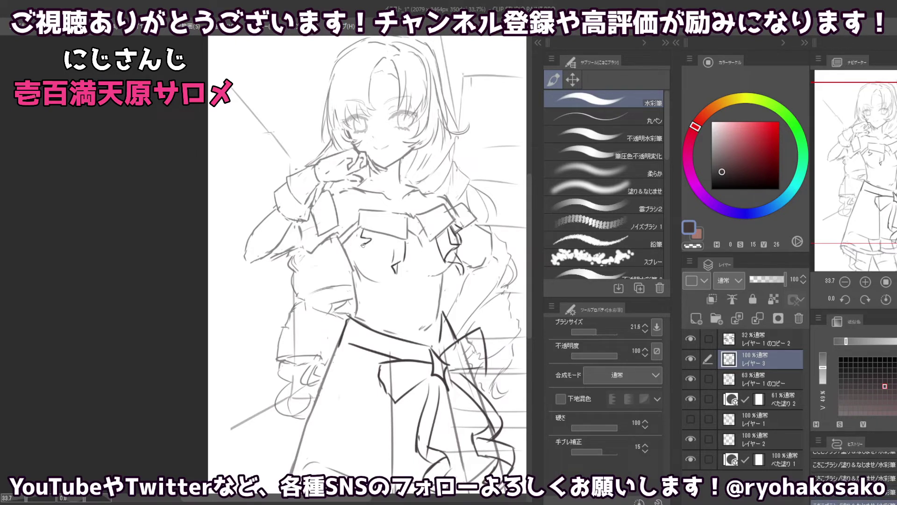
{"action": "left_click", "coordinate": [369, 248]}
{"action": "key", "text": "ctrl+z"}
{"action": "key", "text": "ctrl+z"}
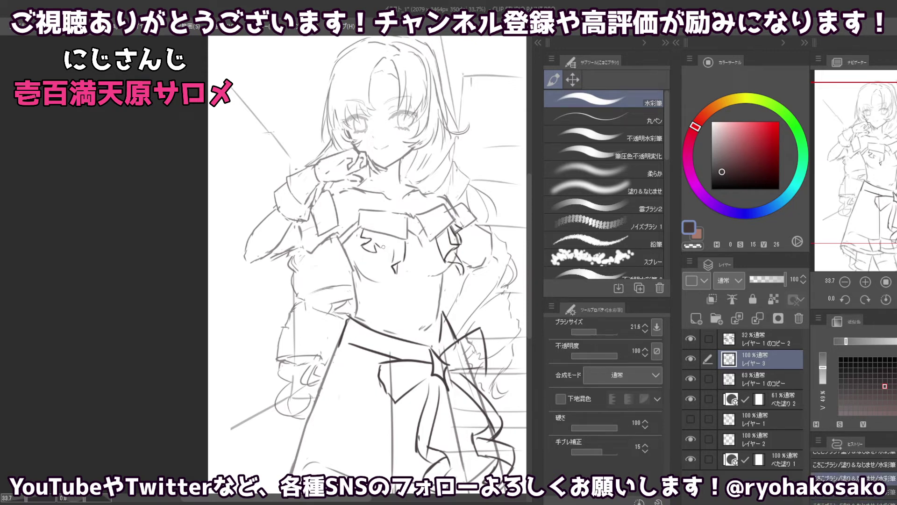
{"action": "key", "text": "ctrl+y"}
{"action": "key", "text": "ctrl+z"}
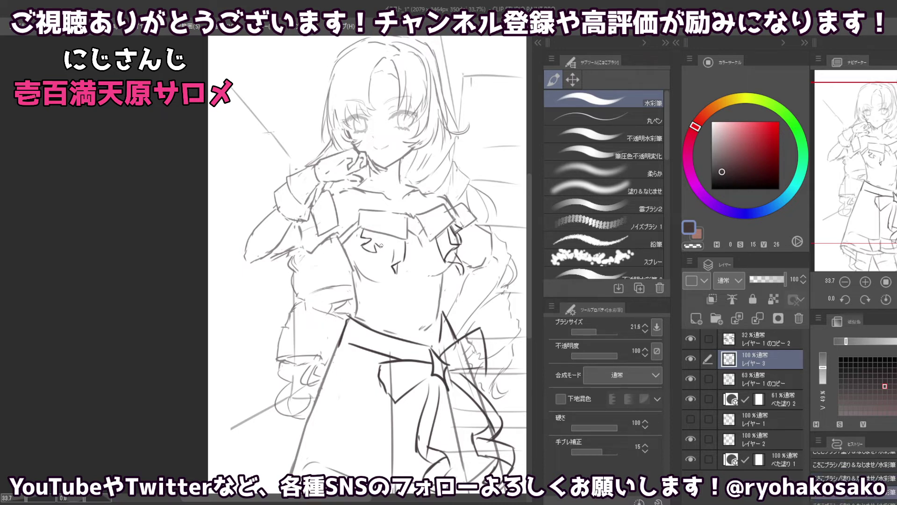
- Draw a ruffle stroke across the chest and add a small ruffle detail
{"action": "left_click_drag", "start_coordinate": [383, 251], "coordinate": [399, 257]}
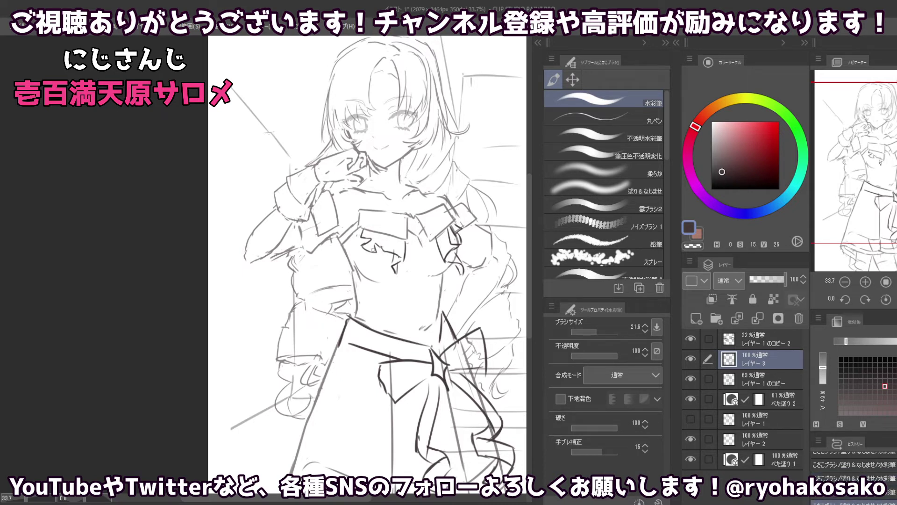
{"action": "key", "text": "c"}
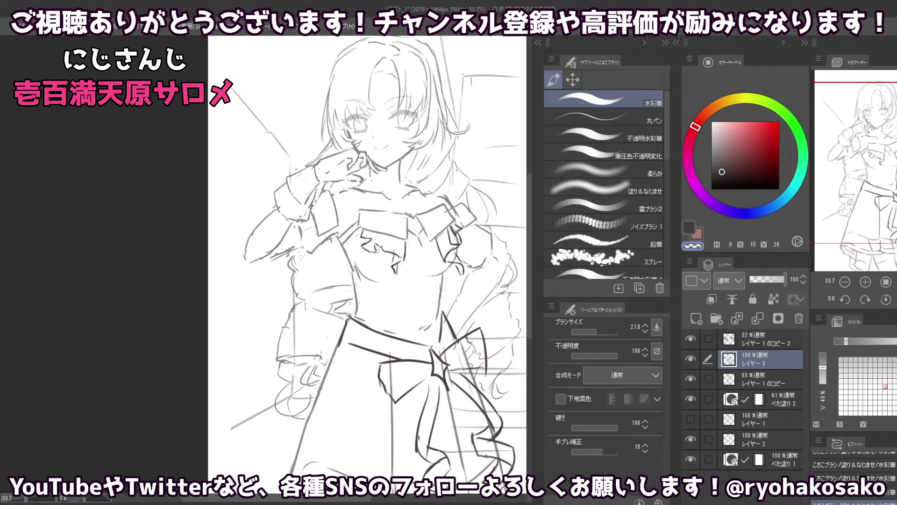
{"action": "key", "text": "c"}
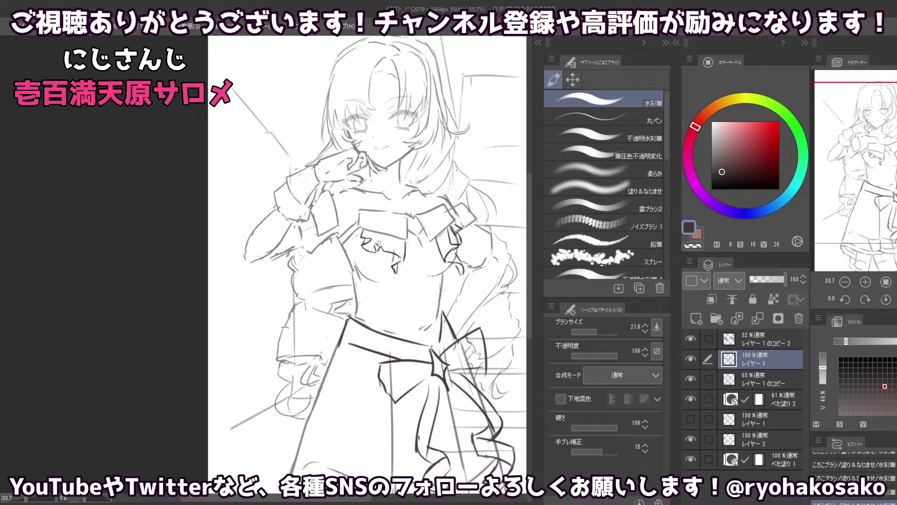
{"action": "key", "text": "c"}
{"action": "key", "text": "c"}
{"action": "mouse_move", "coordinate": [392, 243]}
{"action": "left_mouse_down"}
{"action": "mouse_move", "coordinate": [395, 237]}
{"action": "mouse_move", "coordinate": [395, 246]}
{"action": "left_mouse_up"}
{"action": "key", "text": "c"}
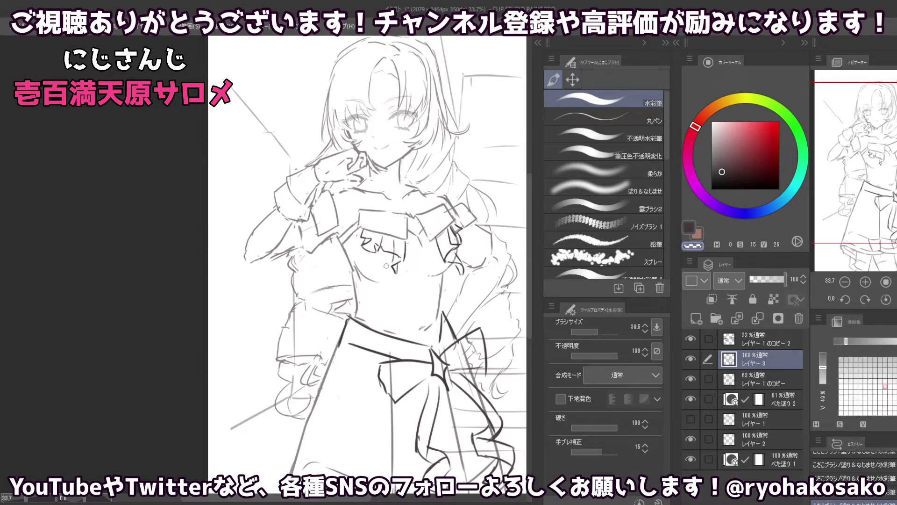
- Lasso a small part of the torso sketch and nudge it with Layer Move
{"action": "left_click", "coordinate": [573, 79]}
{"action": "left_click", "coordinate": [565, 148]}
{"action": "mouse_move", "coordinate": [399, 287]}
{"action": "left_mouse_down"}
{"action": "mouse_move", "coordinate": [414, 257]}
{"action": "mouse_move", "coordinate": [399, 279]}
{"action": "left_mouse_up"}
{"action": "key", "text": "k"}
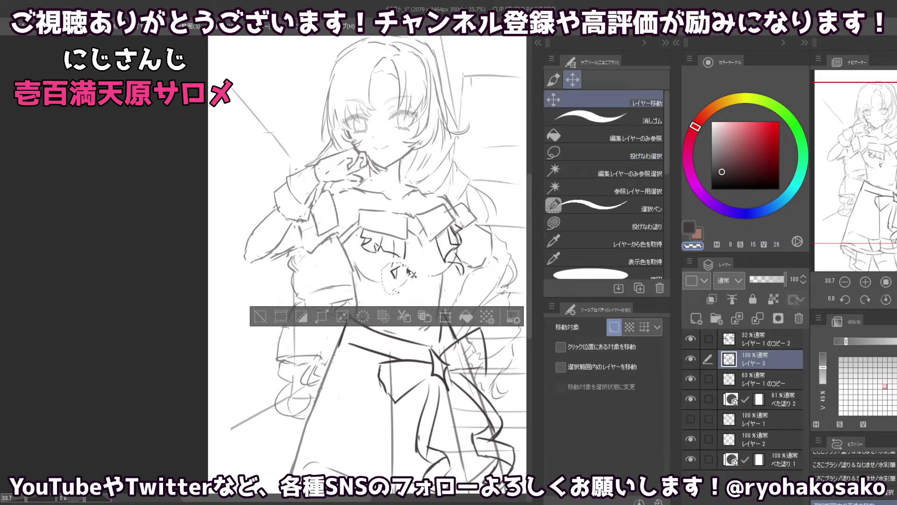
- Deselect, adjust the brush size, and erase a chest mark with the transparent colour
{"action": "key", "text": "ctrl+d"}
{"action": "key", "text": "b"}
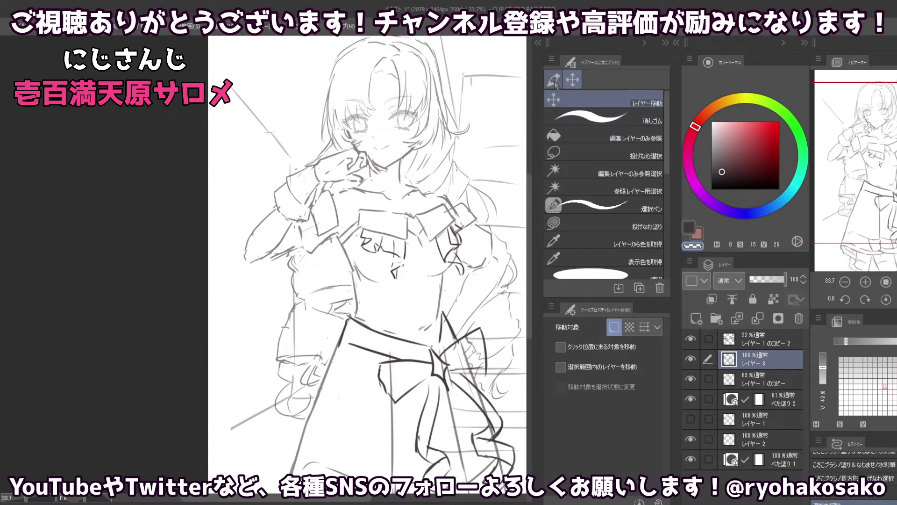
{"action": "key", "text": "c"}
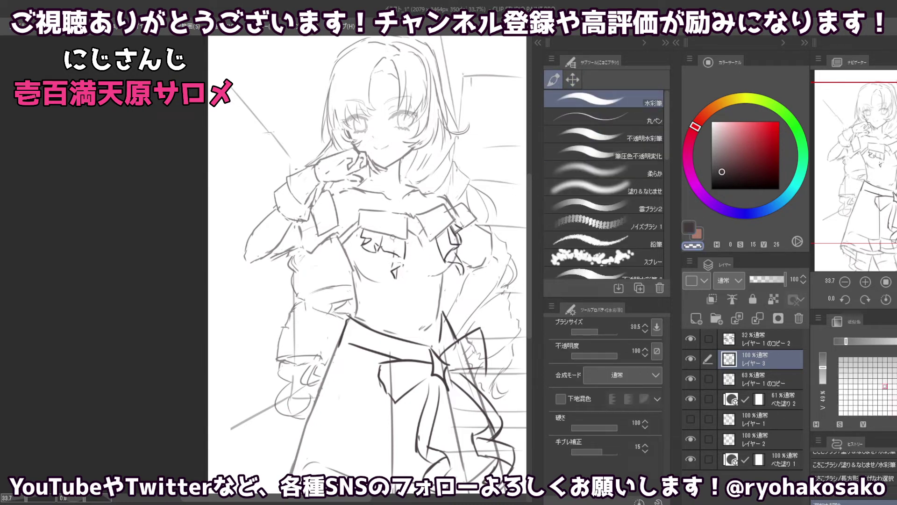
{"action": "key", "text": "bracketleft"}
{"action": "key", "text": "bracketleft"}
{"action": "key", "text": "c"}
{"action": "key", "text": "bracketright"}
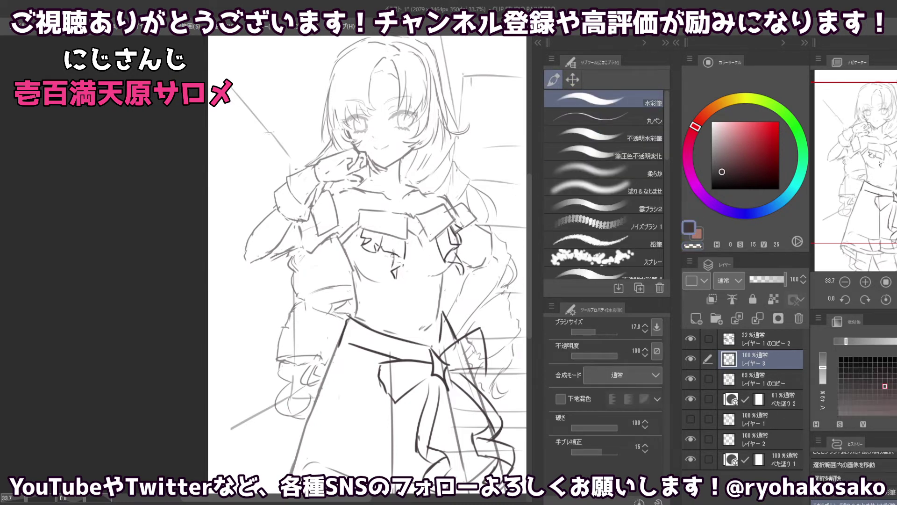
{"action": "key", "text": "c"}
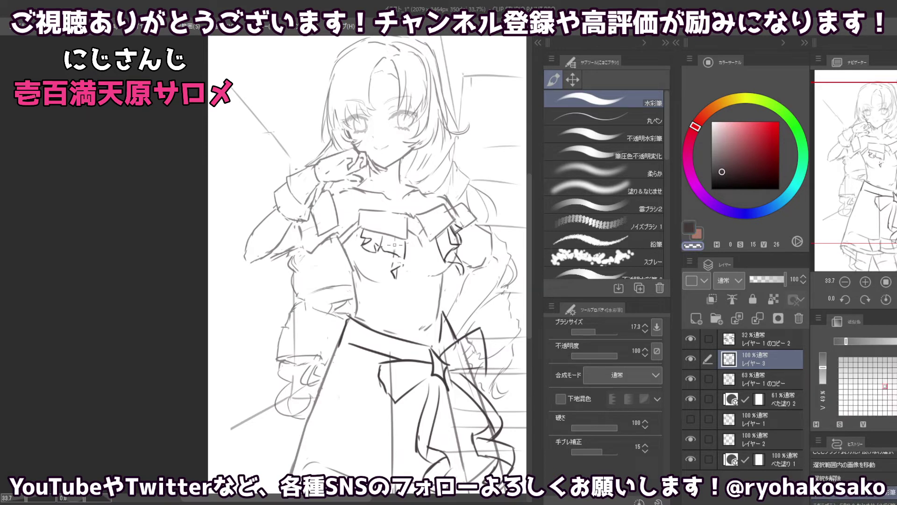
{"action": "mouse_move", "coordinate": [395, 252]}
{"action": "left_mouse_down"}
{"action": "mouse_move", "coordinate": [397, 239]}
{"action": "mouse_move", "coordinate": [390, 254]}
{"action": "mouse_move", "coordinate": [385, 246]}
{"action": "left_mouse_up"}
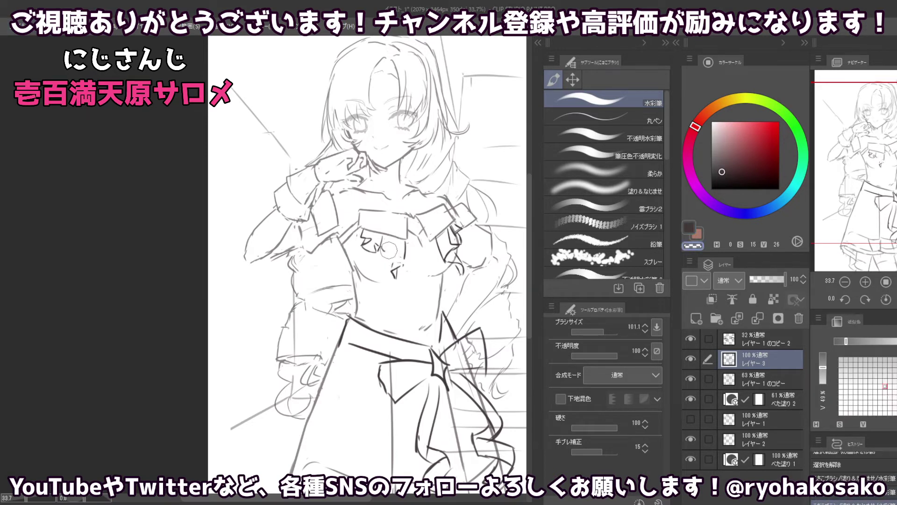
- Resize the brush and retry a small chest mark, undoing it
{"action": "key", "text": "bracketleft"}
{"action": "key", "text": "bracketleft"}
{"action": "key", "text": "bracketleft"}
{"action": "key", "text": "c"}
{"action": "key", "text": "bracketright"}
{"action": "key", "text": "bracketright"}
{"action": "key", "text": "bracketright"}
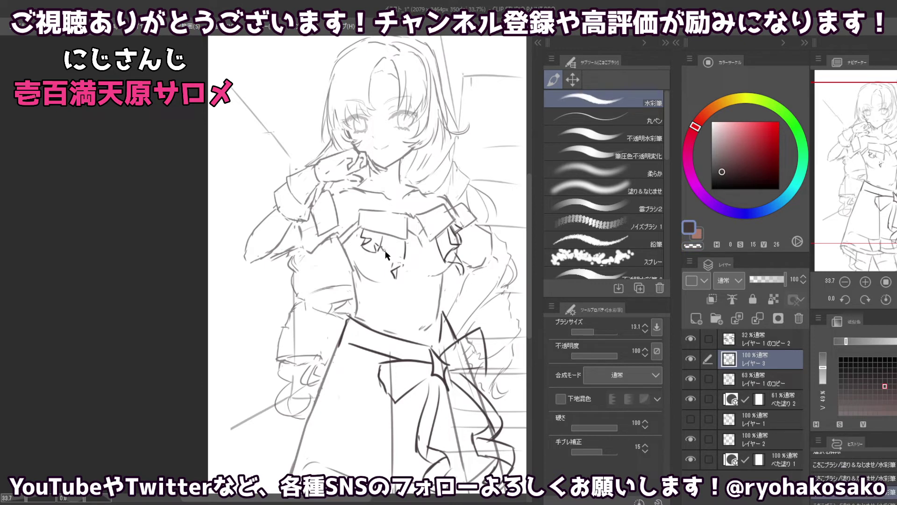
{"action": "key", "text": "c"}
{"action": "key", "text": "c"}
{"action": "left_click_drag", "start_coordinate": [386, 252], "coordinate": [399, 267]}
{"action": "key", "text": "ctrl+z"}
{"action": "key", "text": "ctrl+z"}
{"action": "key", "text": "c"}
{"action": "key", "text": "c"}
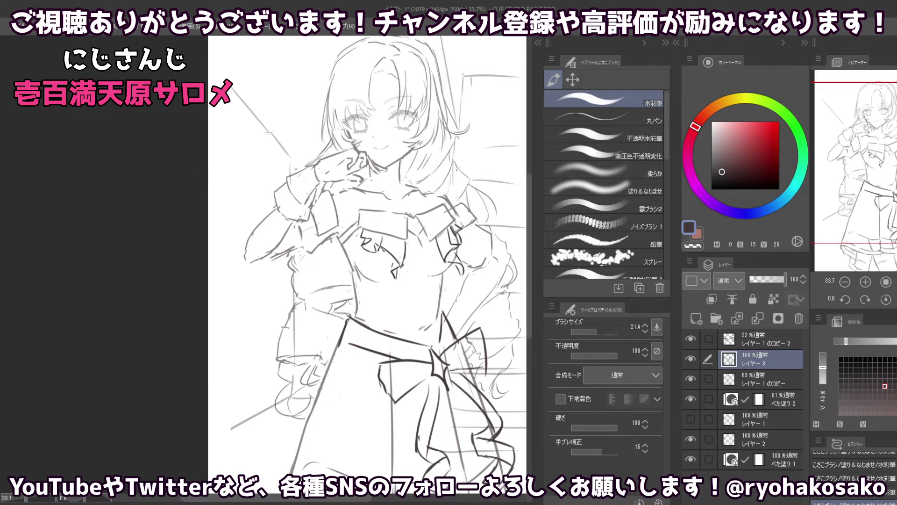
- Lasso the chest lines, nudge them slightly with Layer Move, and return to the brush
{"action": "key", "text": "m"}
{"action": "mouse_move", "coordinate": [472, 271]}
{"action": "left_mouse_down"}
{"action": "mouse_move", "coordinate": [425, 264]}
{"action": "mouse_move", "coordinate": [490, 243]}
{"action": "left_mouse_up"}
{"action": "key", "text": "k"}
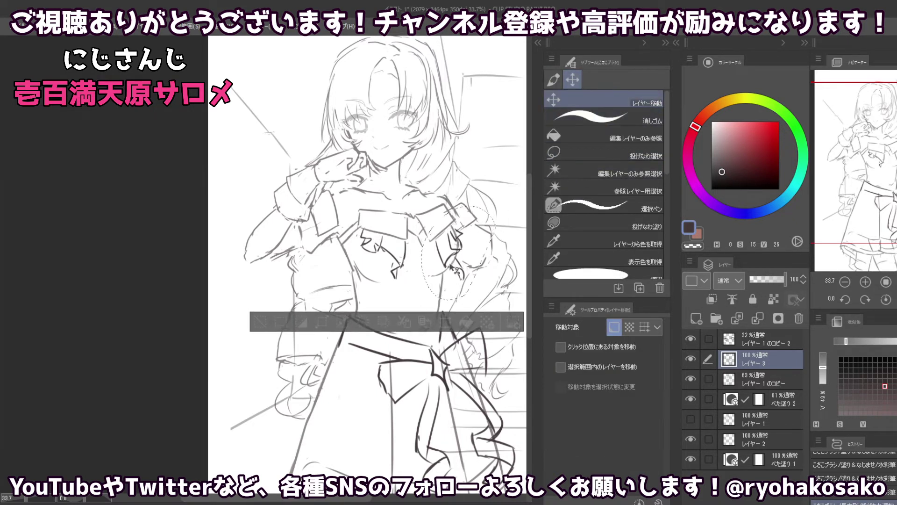
{"action": "left_click_drag", "start_coordinate": [453, 269], "coordinate": [454, 262]}
{"action": "key", "text": "ctrl+d"}
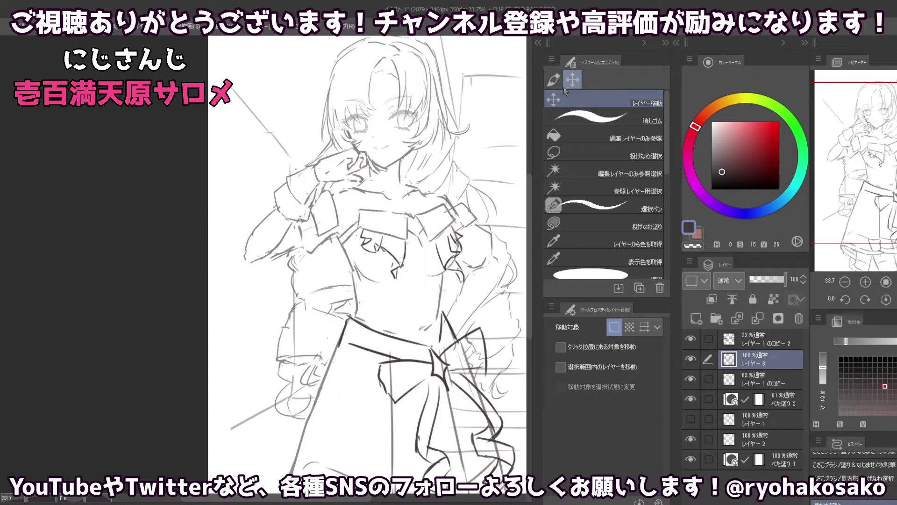
{"action": "left_click", "coordinate": [553, 79]}
{"action": "key", "text": "c"}
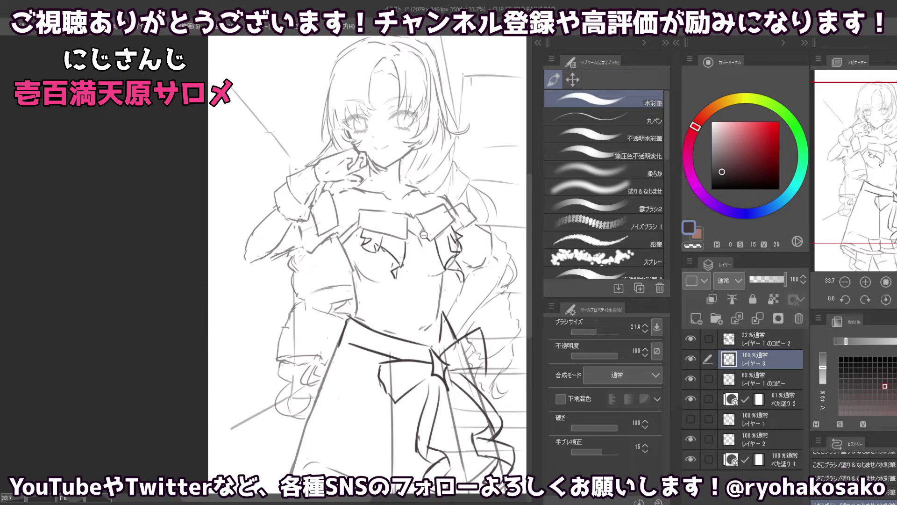
{"action": "scroll", "coordinate": [423, 234], "scroll_direction": "down", "scroll_amount": 3}
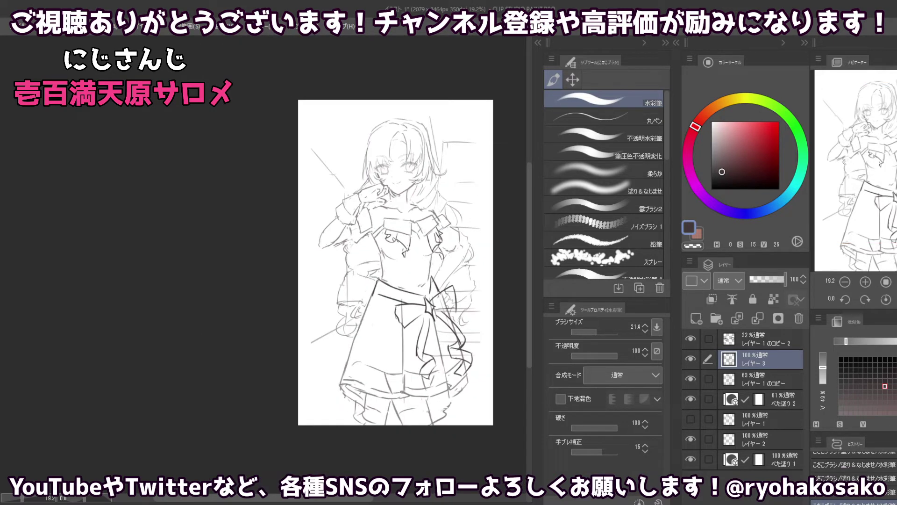
{"action": "scroll", "coordinate": [415, 251], "scroll_direction": "up", "scroll_amount": 4}
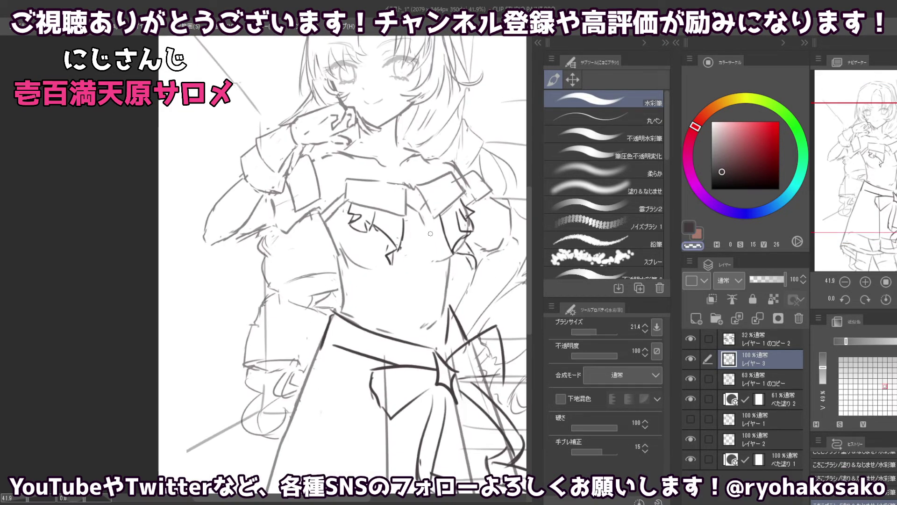
- On レイヤー1のコピー, sketch the bust curves with faint chest strokes
{"action": "left_click", "coordinate": [769, 380]}
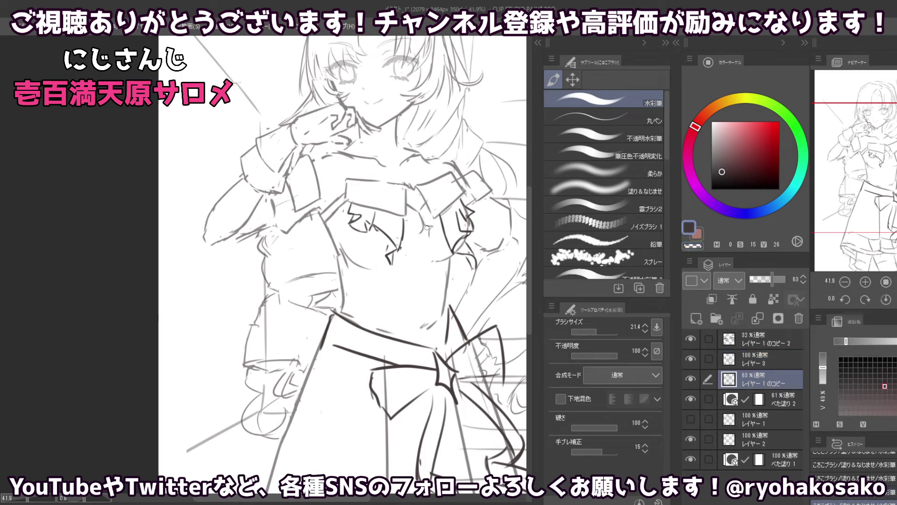
{"action": "mouse_move", "coordinate": [421, 222]}
{"action": "left_mouse_down"}
{"action": "mouse_move", "coordinate": [416, 231]}
{"action": "mouse_move", "coordinate": [418, 222]}
{"action": "mouse_move", "coordinate": [425, 232]}
{"action": "left_mouse_up"}
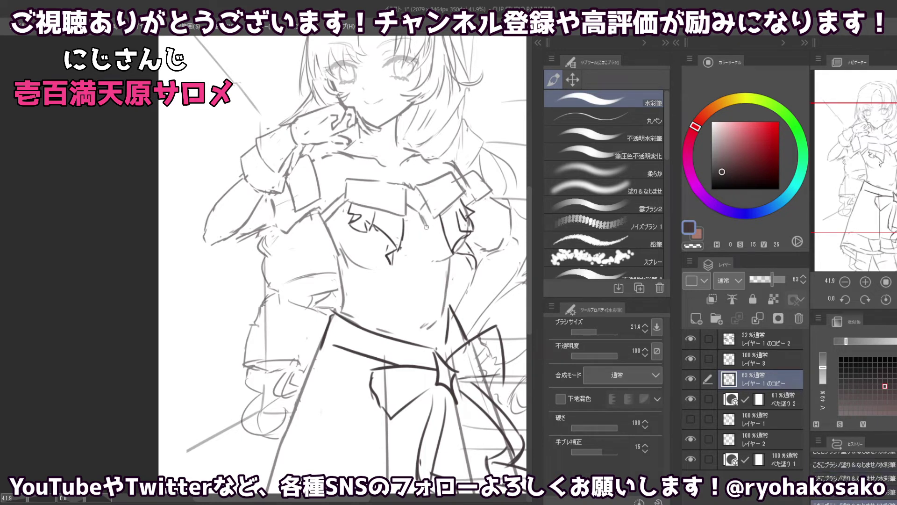
{"action": "key", "text": "ctrl+z"}
{"action": "key", "text": "ctrl+z"}
{"action": "mouse_move", "coordinate": [439, 231]}
{"action": "left_mouse_down"}
{"action": "mouse_move", "coordinate": [429, 252]}
{"action": "mouse_move", "coordinate": [447, 242]}
{"action": "mouse_move", "coordinate": [397, 240]}
{"action": "mouse_move", "coordinate": [424, 257]}
{"action": "mouse_move", "coordinate": [394, 252]}
{"action": "left_mouse_up"}
{"action": "key", "text": "c"}
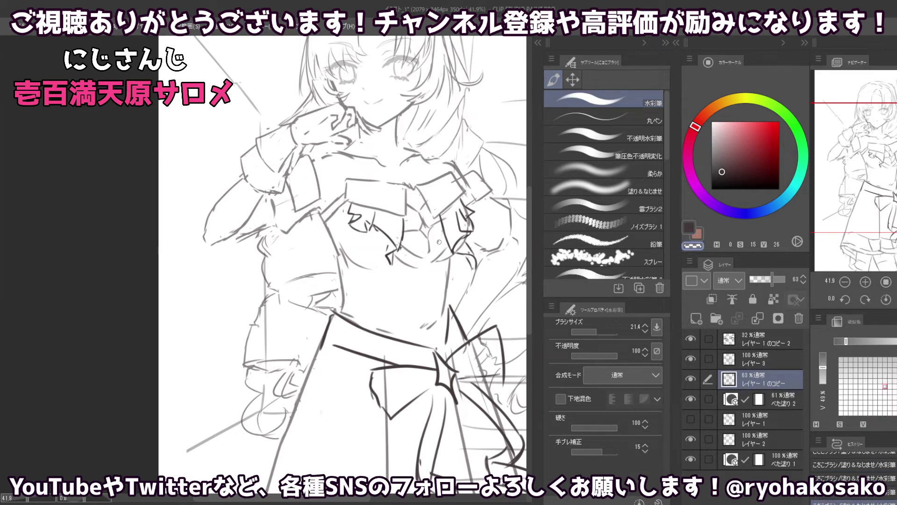
{"action": "key", "text": "c"}
{"action": "left_click_drag", "start_coordinate": [436, 232], "coordinate": [430, 258]}
{"action": "key", "text": "c"}
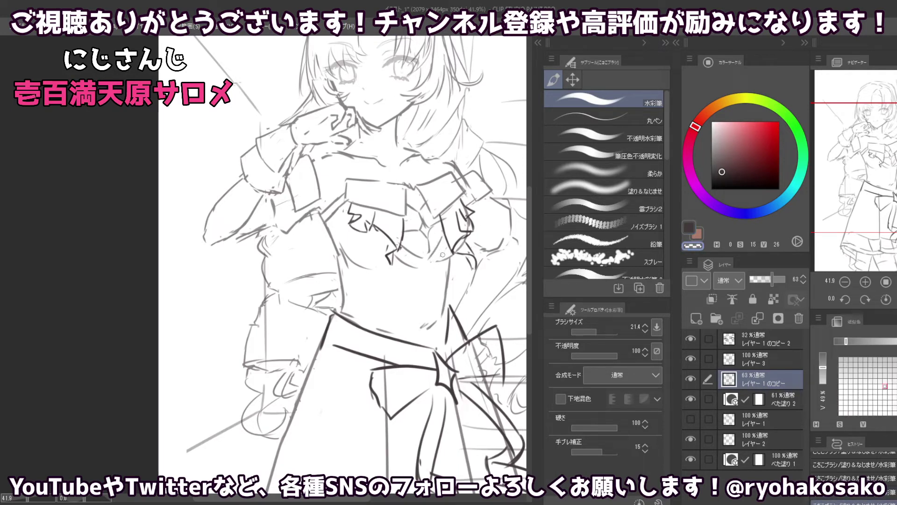
{"action": "key", "text": "c"}
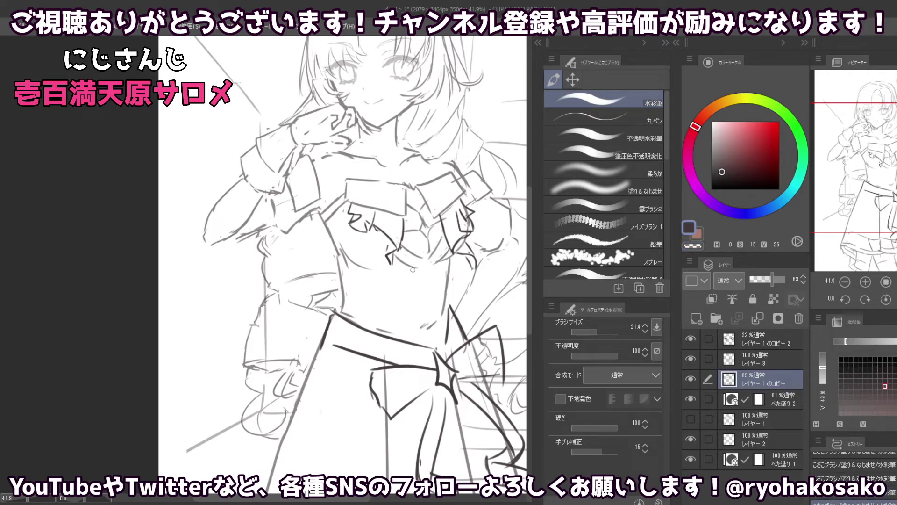
- Draw the under-chest line across the torso, retrying it a few times
{"action": "key", "text": "c"}
{"action": "key", "text": "c"}
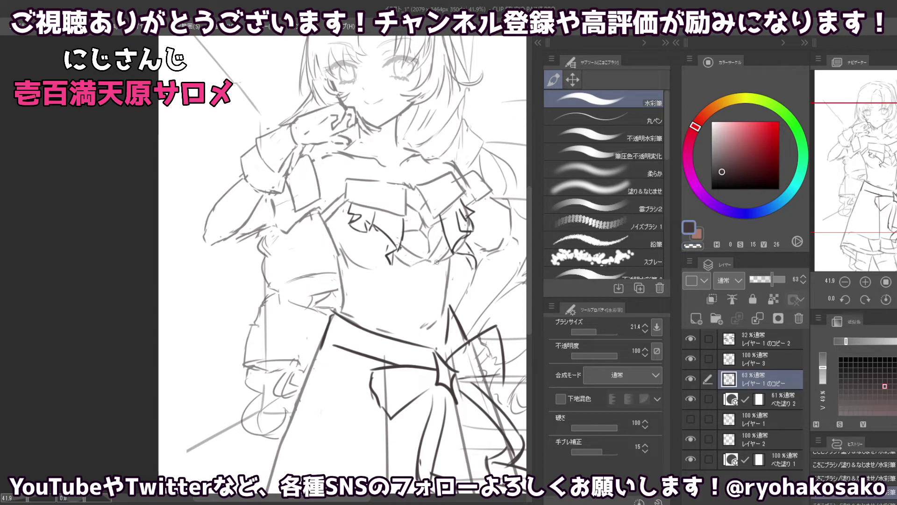
{"action": "left_click_drag", "start_coordinate": [447, 265], "coordinate": [421, 269]}
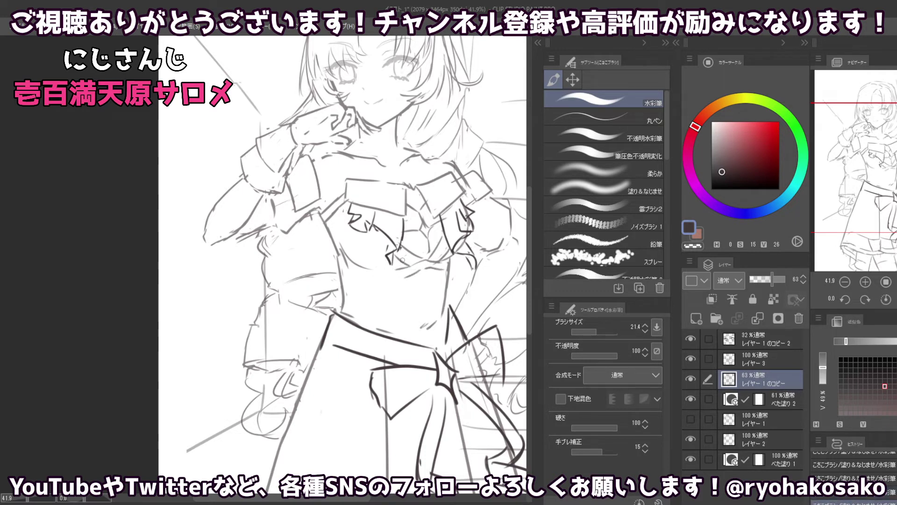
{"action": "key", "text": "ctrl+z"}
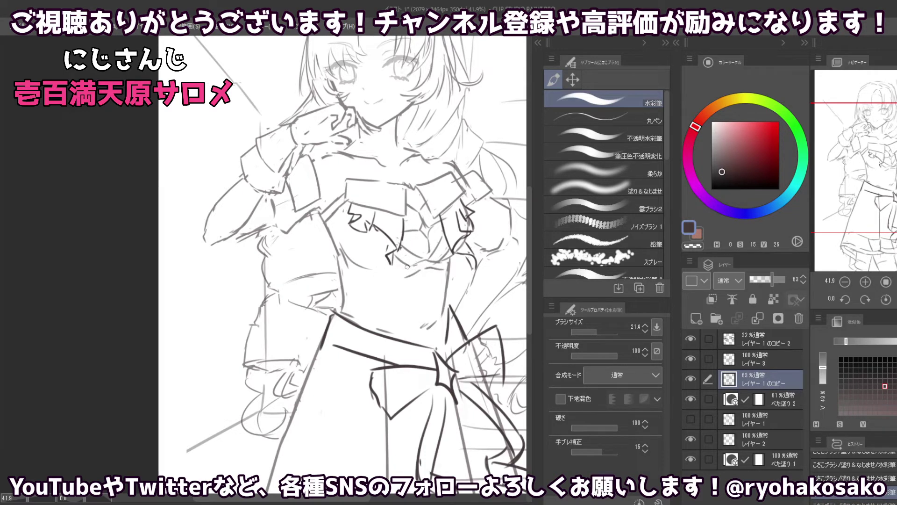
{"action": "left_click_drag", "start_coordinate": [420, 261], "coordinate": [354, 267]}
{"action": "key", "text": "ctrl+z"}
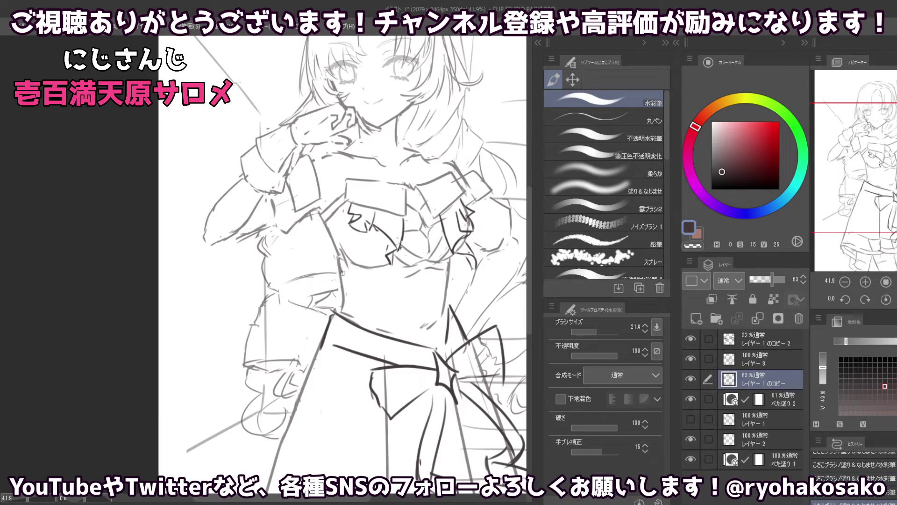
{"action": "key", "text": "ctrl+z"}
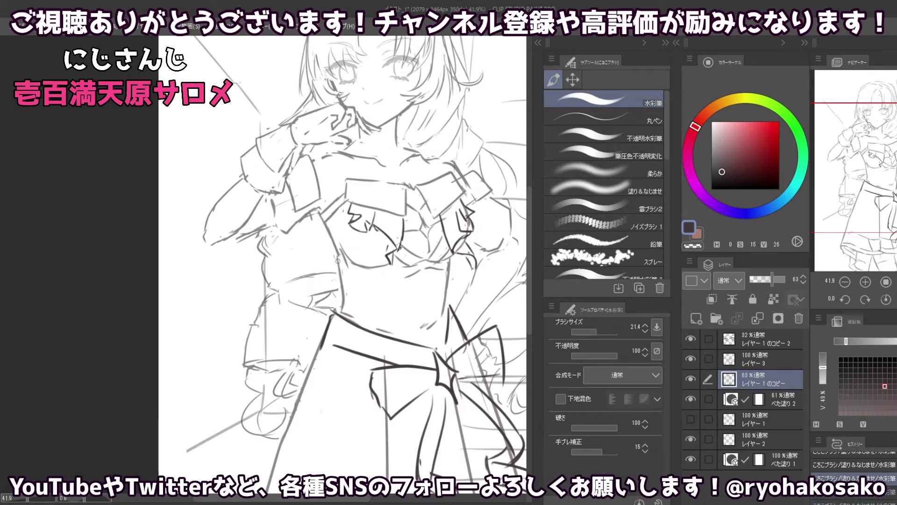
{"action": "mouse_move", "coordinate": [339, 266]}
{"action": "left_mouse_down"}
{"action": "mouse_move", "coordinate": [414, 273]}
{"action": "mouse_move", "coordinate": [386, 263]}
{"action": "left_mouse_up"}
{"action": "scroll", "coordinate": [374, 253], "scroll_direction": "down", "scroll_amount": 3}
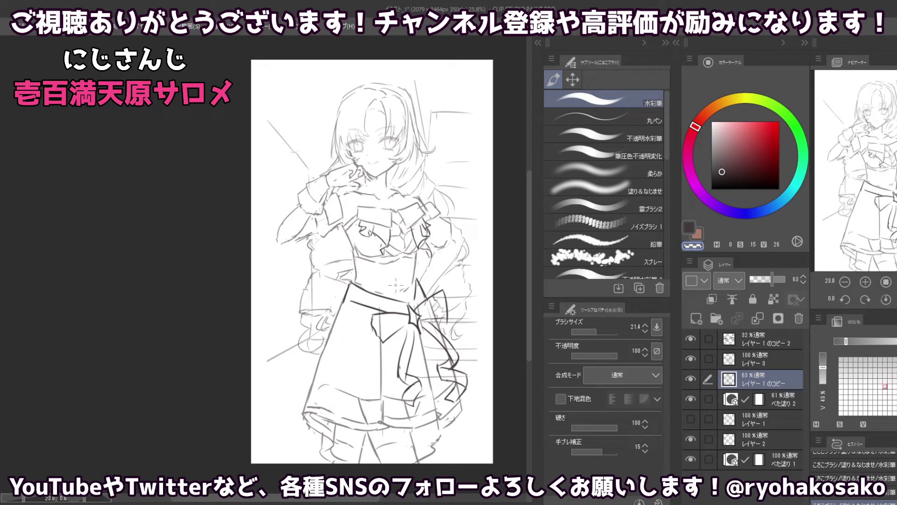
{"action": "key", "text": "c"}
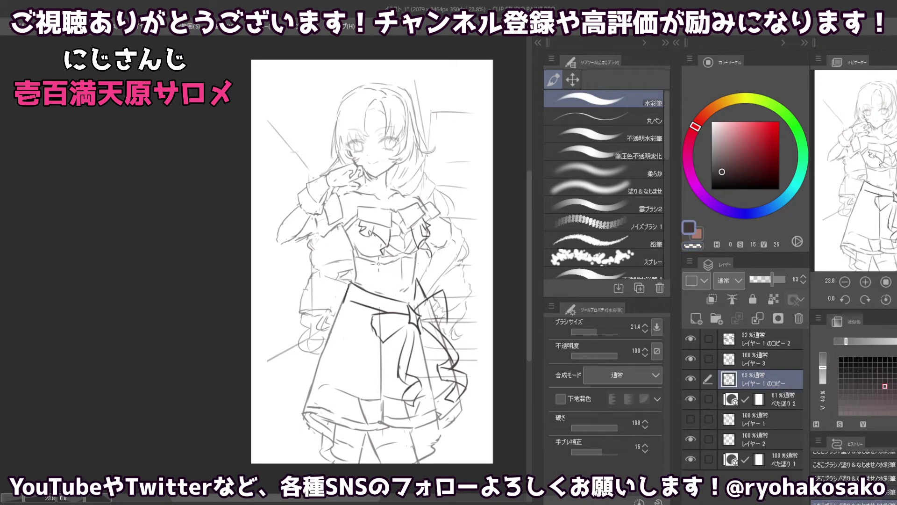
{"action": "left_click_drag", "start_coordinate": [374, 279], "coordinate": [379, 297]}
{"action": "key", "text": "c"}
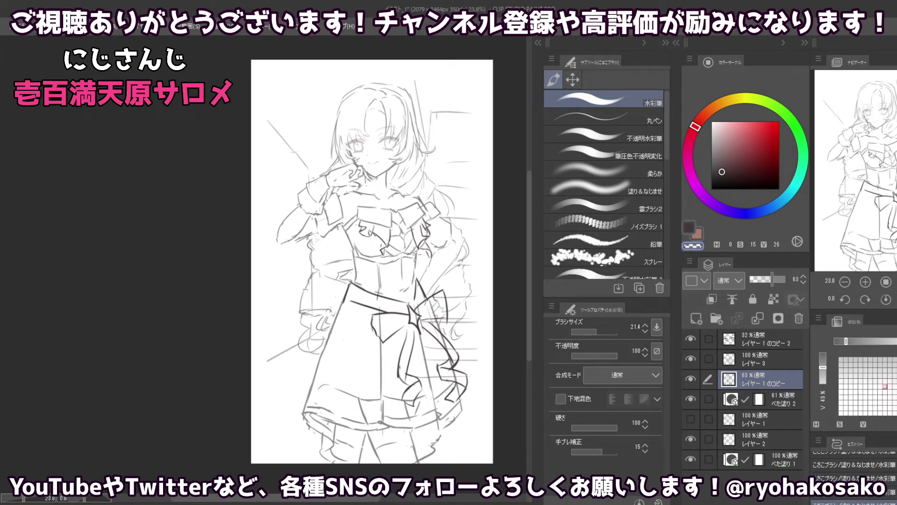
{"action": "key", "text": "c"}
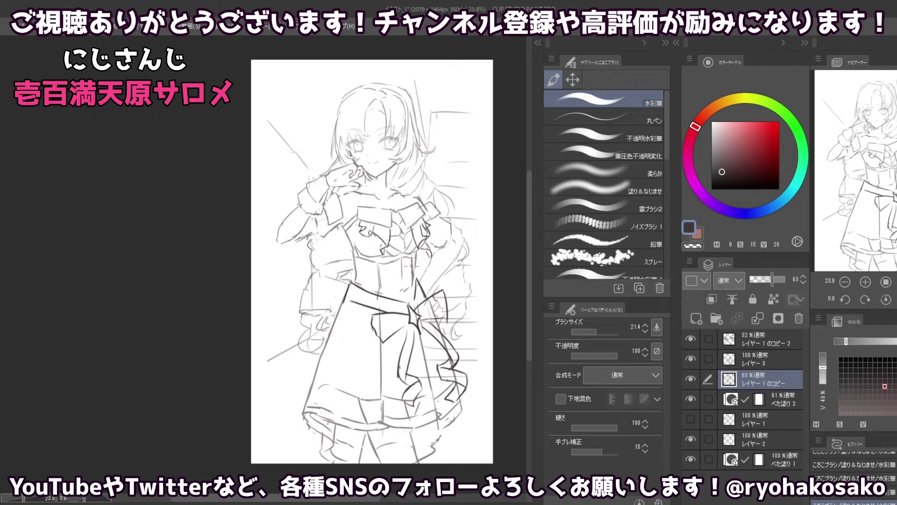
{"action": "key", "text": "ctrl+z"}
{"action": "key", "text": "ctrl+z"}
{"action": "scroll", "coordinate": [415, 278], "scroll_direction": "down", "scroll_amount": 2}
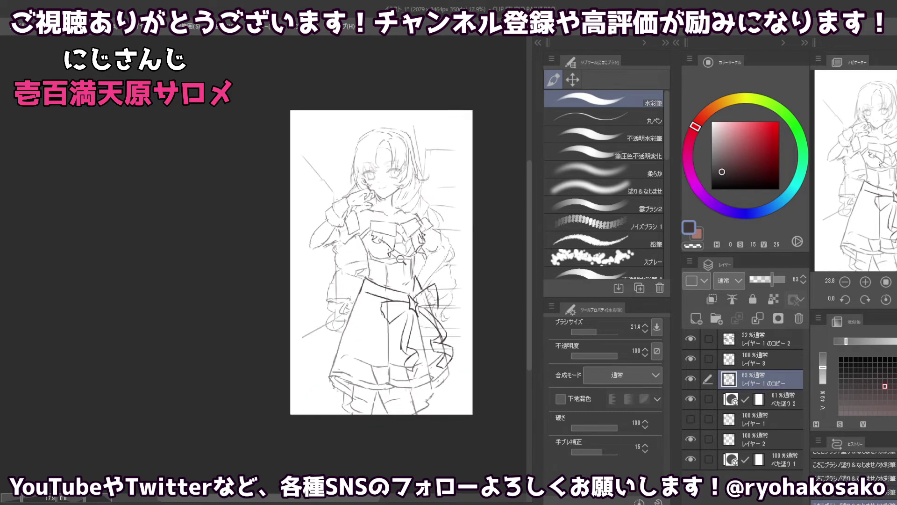
{"action": "scroll", "coordinate": [415, 304], "scroll_direction": "up", "scroll_amount": 1}
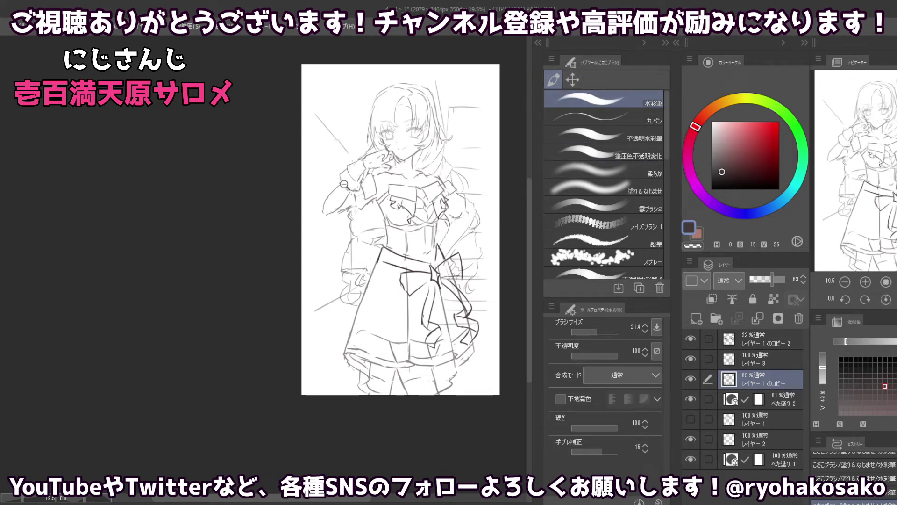
{"action": "scroll", "coordinate": [344, 184], "scroll_direction": "up", "scroll_amount": 1}
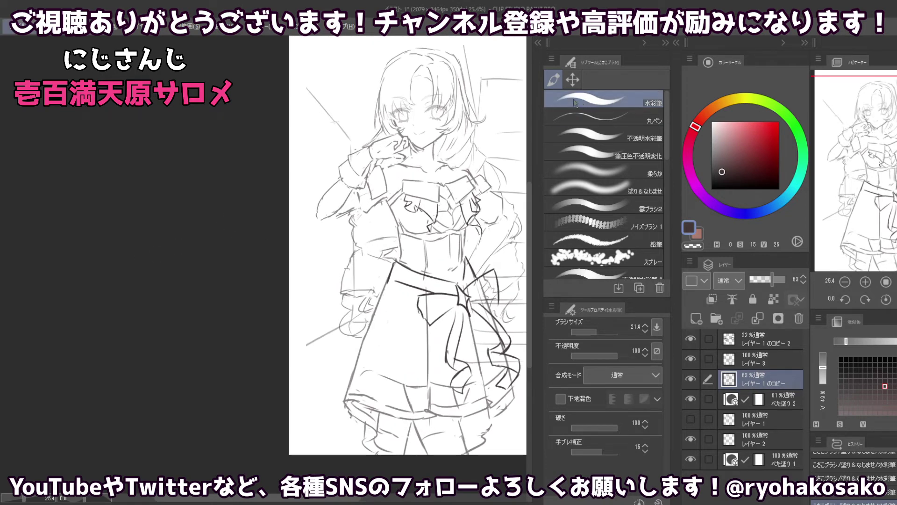
- Lasso the raised arm, shift it into a new position with Layer Move, and deselect
{"action": "left_click", "coordinate": [572, 79]}
{"action": "left_click", "coordinate": [603, 152]}
{"action": "mouse_move", "coordinate": [334, 201]}
{"action": "left_mouse_down"}
{"action": "mouse_move", "coordinate": [327, 174]}
{"action": "mouse_move", "coordinate": [348, 180]}
{"action": "left_mouse_up"}
{"action": "left_click", "coordinate": [603, 116]}
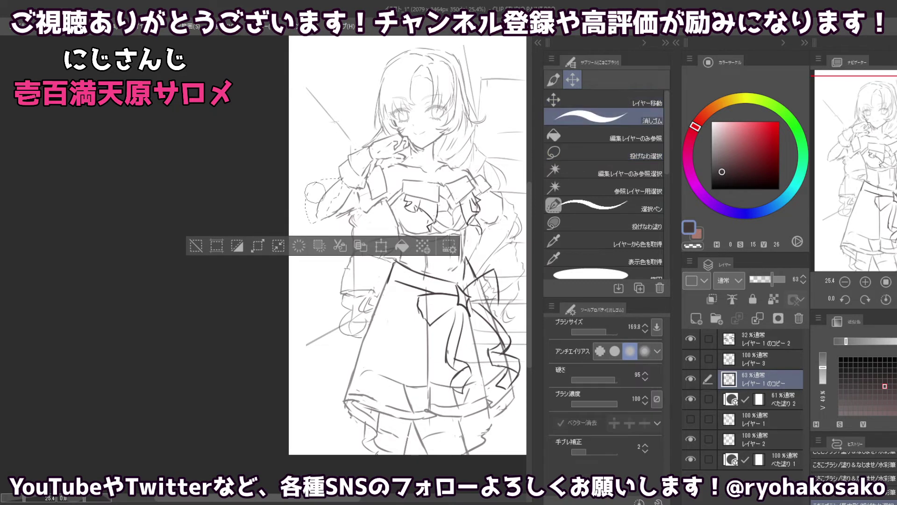
{"action": "key", "text": "k"}
{"action": "left_click_drag", "start_coordinate": [318, 195], "coordinate": [324, 205]}
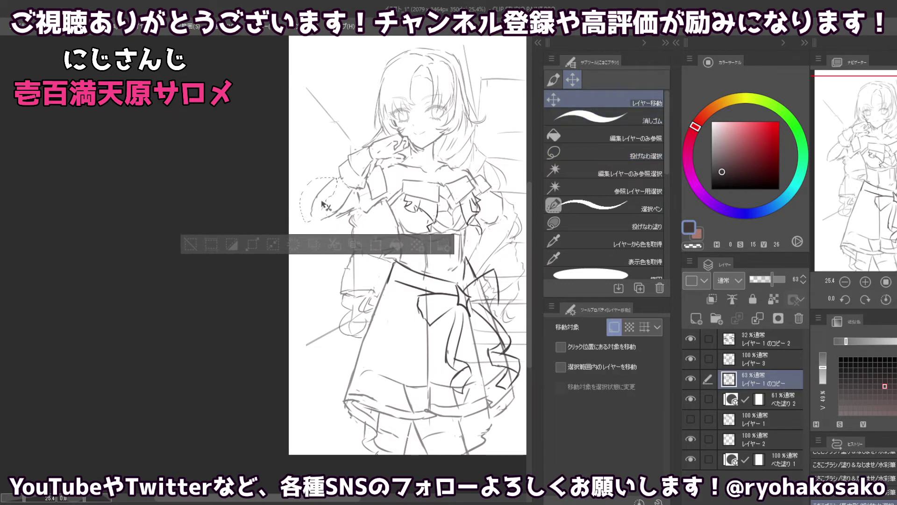
{"action": "key", "text": "ctrl+d"}
- Redraw the raised arm's outline in the dark colour with the pencil
{"action": "key", "text": "p"}
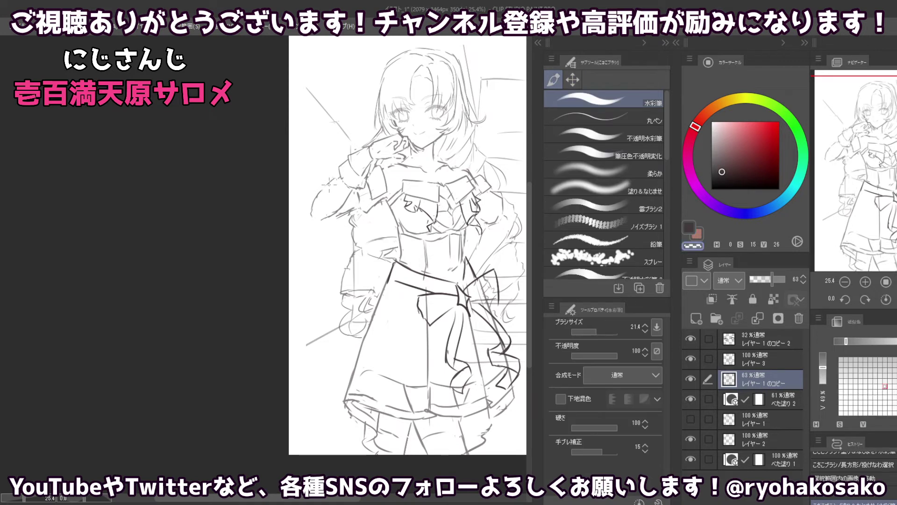
{"action": "key", "text": "c"}
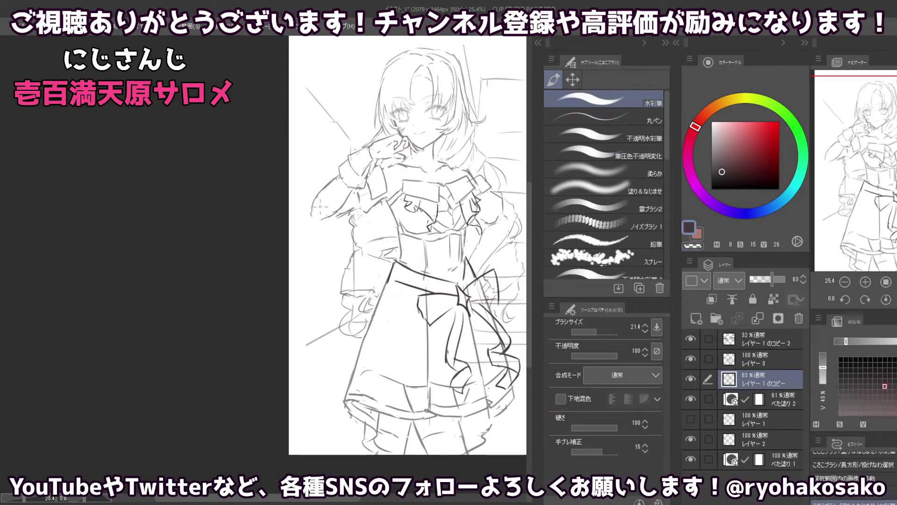
{"action": "key", "text": "c"}
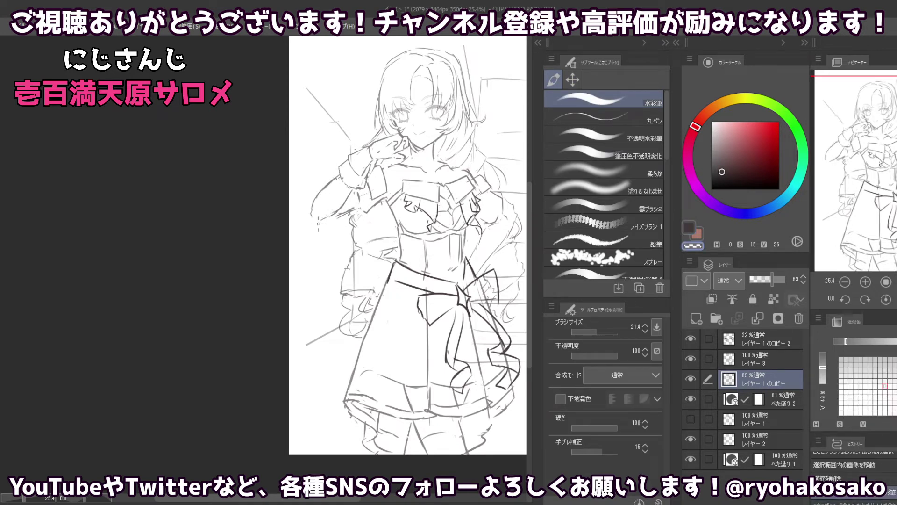
{"action": "key", "text": "c"}
{"action": "mouse_move", "coordinate": [333, 216]}
{"action": "left_mouse_down"}
{"action": "mouse_move", "coordinate": [304, 225]}
{"action": "mouse_move", "coordinate": [312, 216]}
{"action": "left_mouse_up"}
{"action": "left_click_drag", "start_coordinate": [312, 211], "coordinate": [306, 224]}
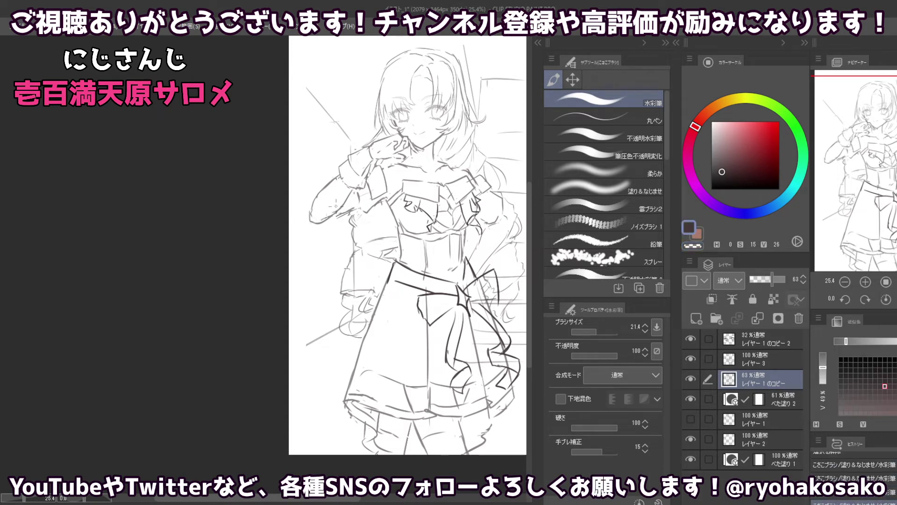
- Zoom in and redraw the short stroke along the right hip
{"action": "left_click_drag", "start_coordinate": [373, 221], "coordinate": [335, 219]}
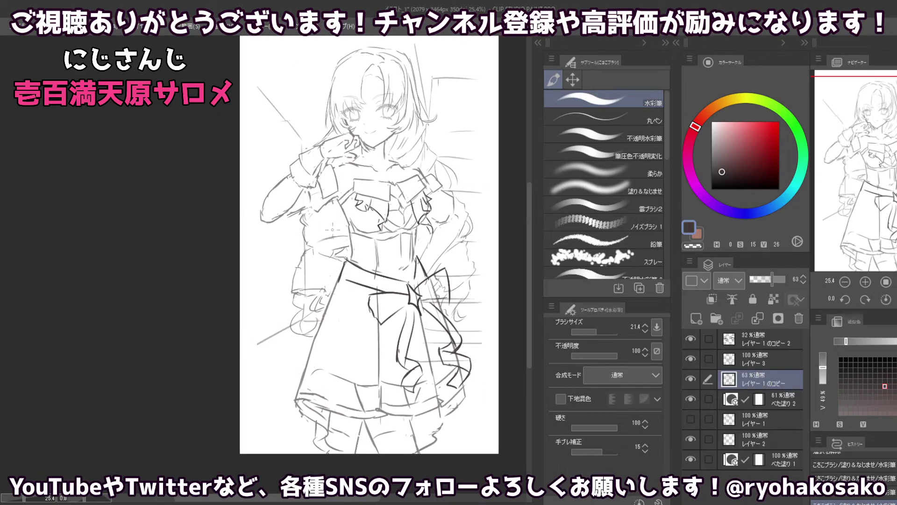
{"action": "scroll", "coordinate": [451, 196], "scroll_direction": "up", "scroll_amount": 3}
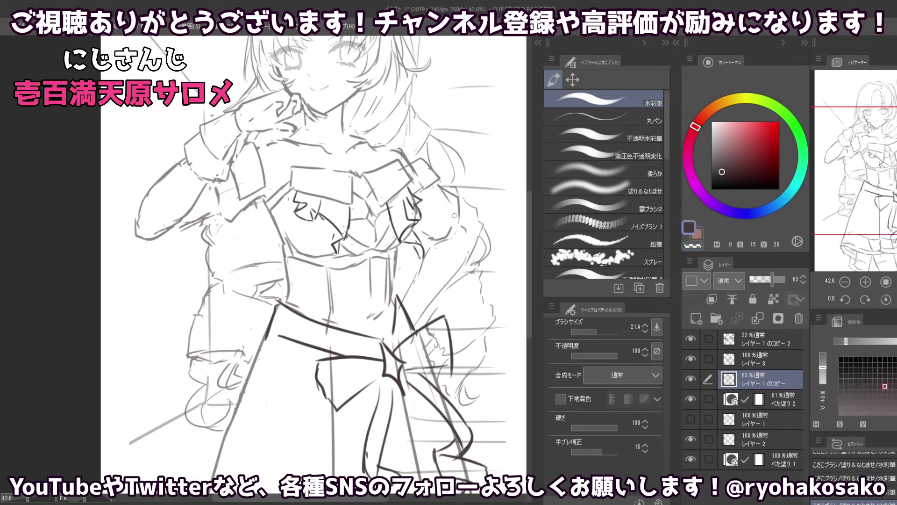
{"action": "key", "text": "c"}
{"action": "key", "text": "c"}
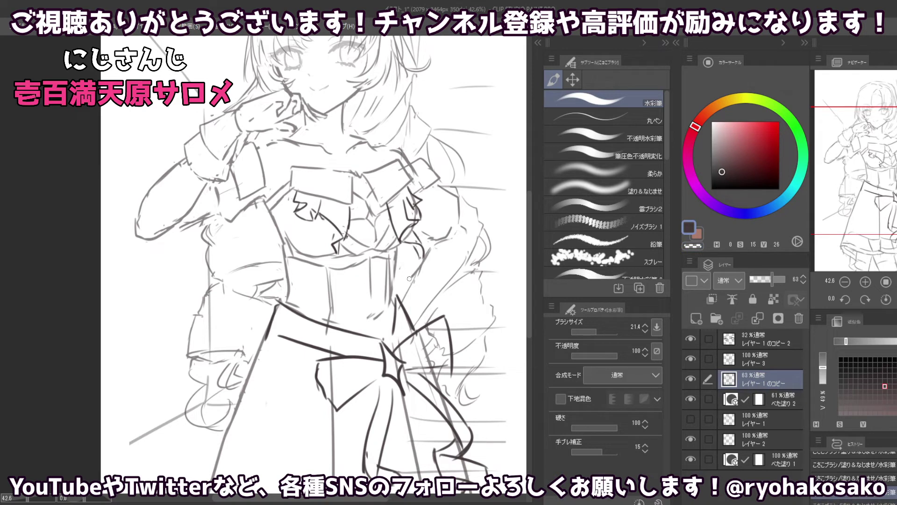
{"action": "key", "text": "c"}
{"action": "key", "text": "c"}
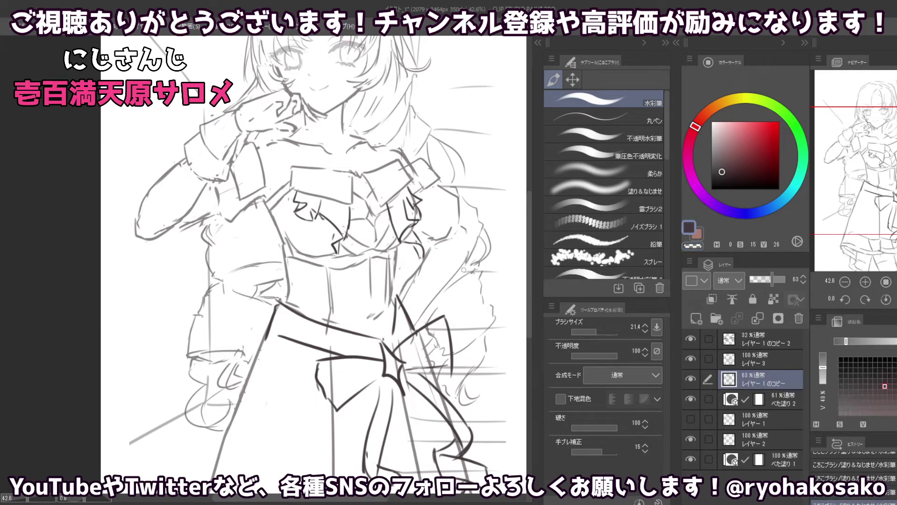
{"action": "left_click_drag", "start_coordinate": [467, 243], "coordinate": [449, 285]}
{"action": "key", "text": "ctrl+z"}
{"action": "left_click_drag", "start_coordinate": [466, 236], "coordinate": [461, 266]}
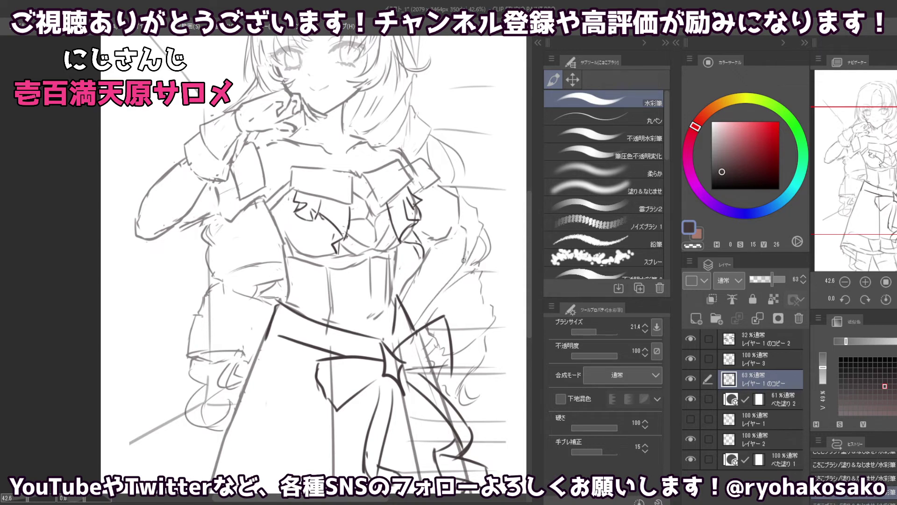
{"action": "key", "text": "c"}
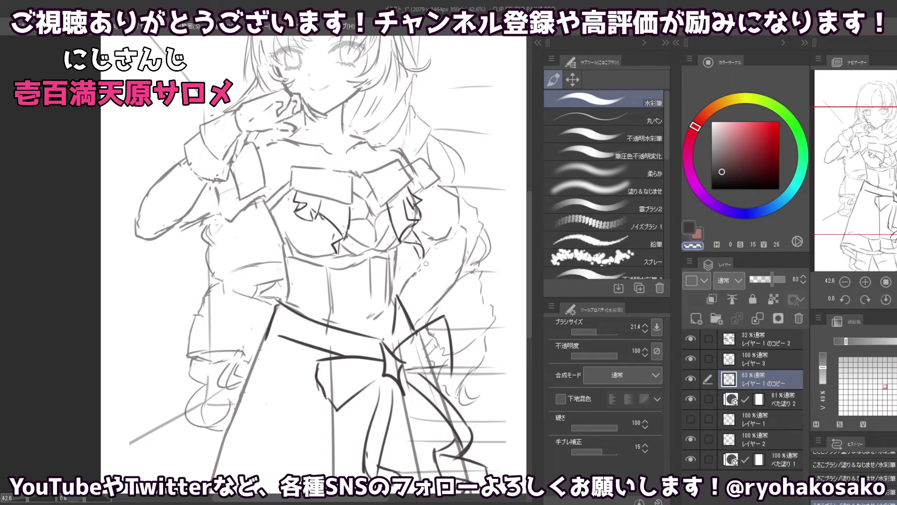
{"action": "key", "text": "c"}
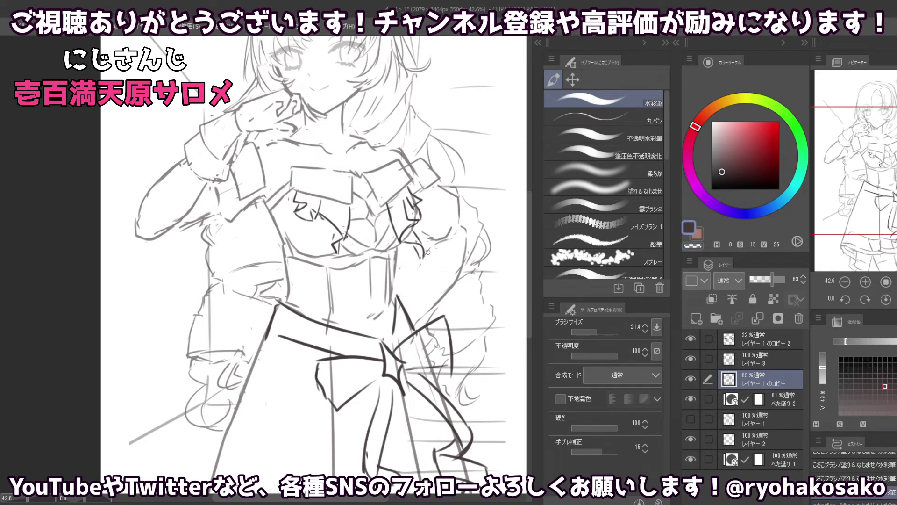
- Erase stray waist lines and redraw the strokes near the hand and right side
{"action": "mouse_move", "coordinate": [408, 270]}
{"action": "left_mouse_down"}
{"action": "mouse_move", "coordinate": [425, 257]}
{"action": "mouse_move", "coordinate": [395, 301]}
{"action": "left_mouse_up"}
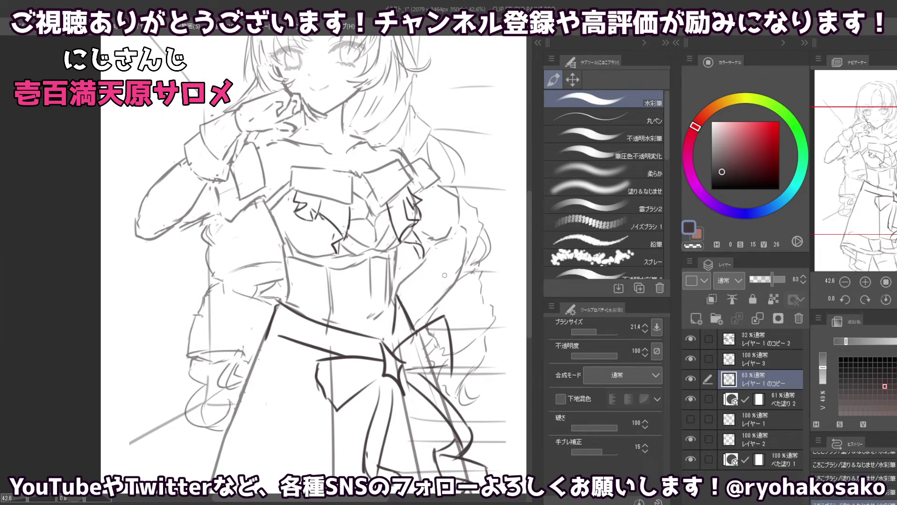
{"action": "key", "text": "c"}
{"action": "left_click_drag", "start_coordinate": [458, 269], "coordinate": [421, 322]}
{"action": "key", "text": "c"}
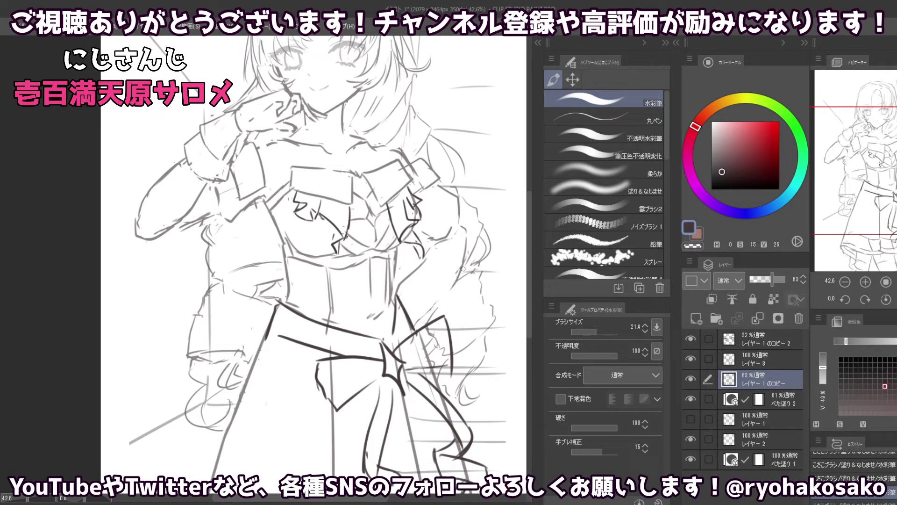
{"action": "left_click_drag", "start_coordinate": [465, 266], "coordinate": [444, 291]}
{"action": "key", "text": "c"}
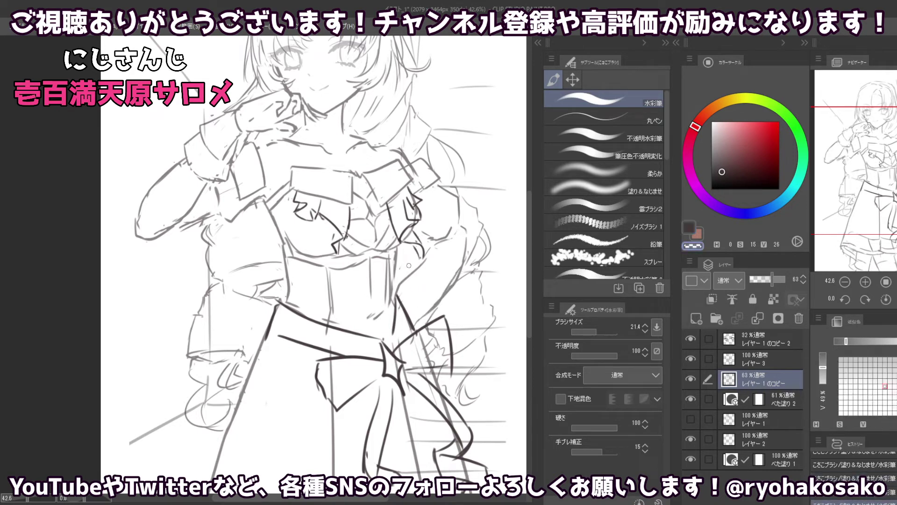
{"action": "key", "text": "c"}
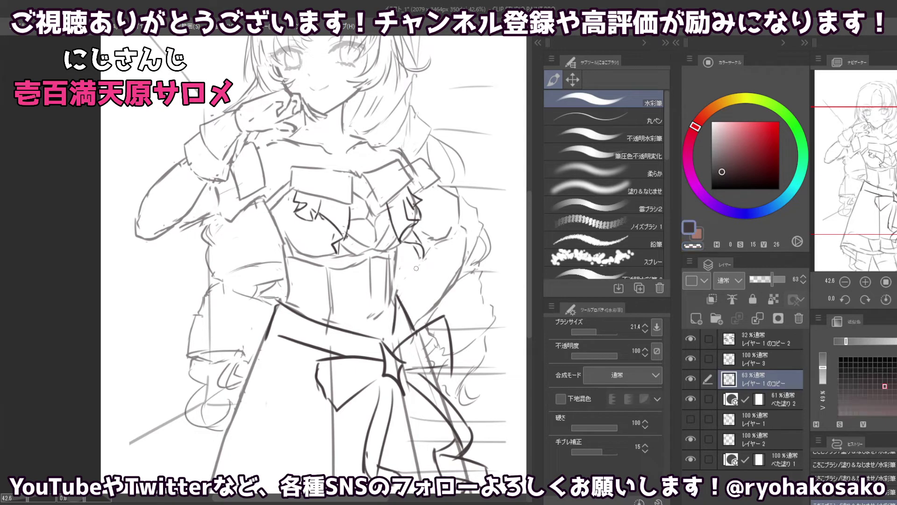
{"action": "mouse_move", "coordinate": [414, 274]}
{"action": "left_mouse_down"}
{"action": "mouse_move", "coordinate": [402, 298]}
{"action": "mouse_move", "coordinate": [428, 263]}
{"action": "mouse_move", "coordinate": [401, 300]}
{"action": "mouse_move", "coordinate": [425, 262]}
{"action": "mouse_move", "coordinate": [402, 282]}
{"action": "left_mouse_up"}
- Lasso-select the raised arm, head and hair along the figure's right side
{"action": "key", "text": "c"}
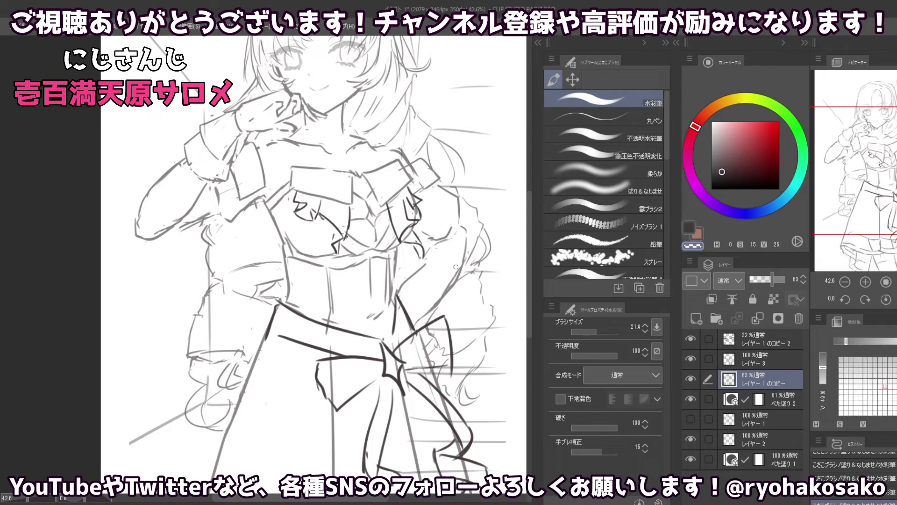
{"action": "scroll", "coordinate": [443, 292], "scroll_direction": "down", "scroll_amount": 5}
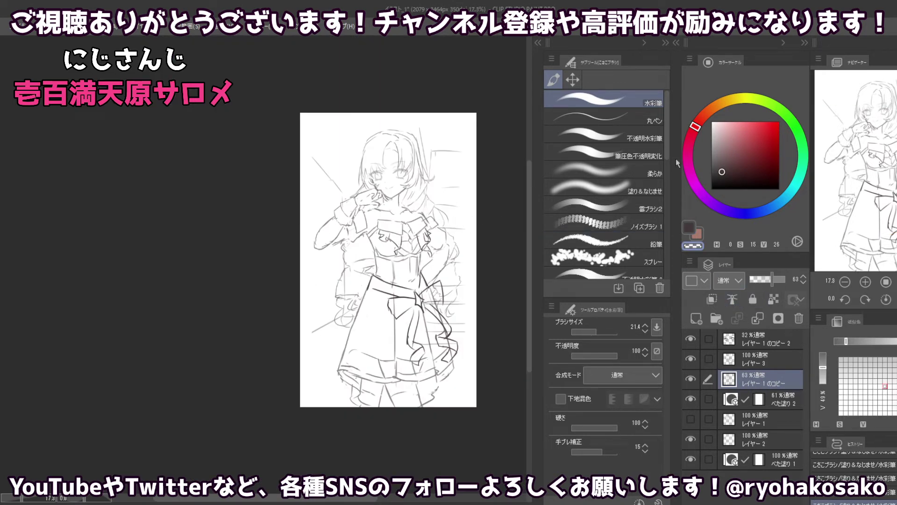
{"action": "left_click", "coordinate": [576, 80]}
{"action": "left_click", "coordinate": [585, 153]}
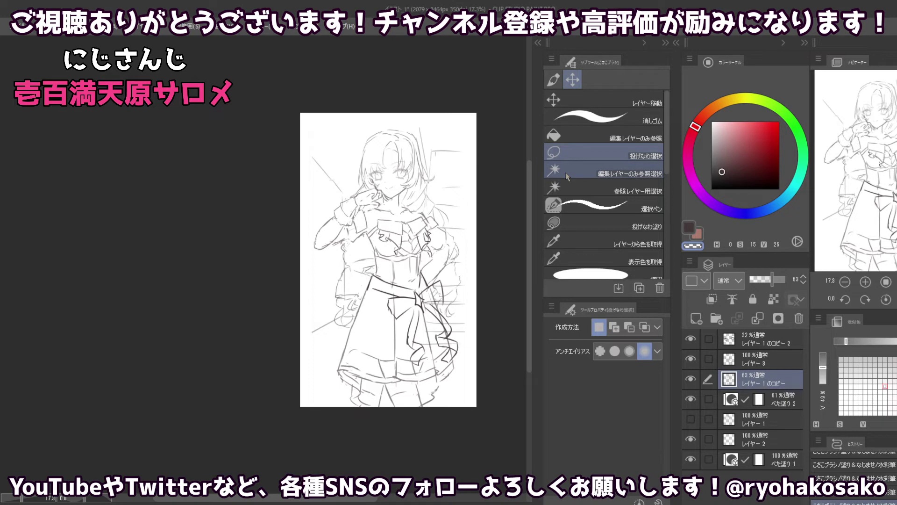
{"action": "scroll", "coordinate": [373, 240], "scroll_direction": "up", "scroll_amount": 3}
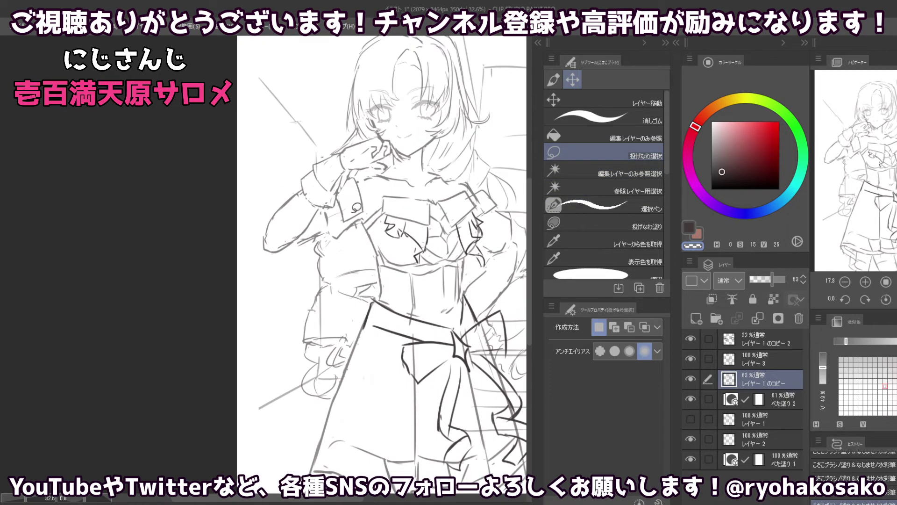
{"action": "mouse_move", "coordinate": [299, 260]}
{"action": "left_mouse_down"}
{"action": "mouse_move", "coordinate": [381, 261]}
{"action": "mouse_move", "coordinate": [347, 371]}
{"action": "left_mouse_up"}
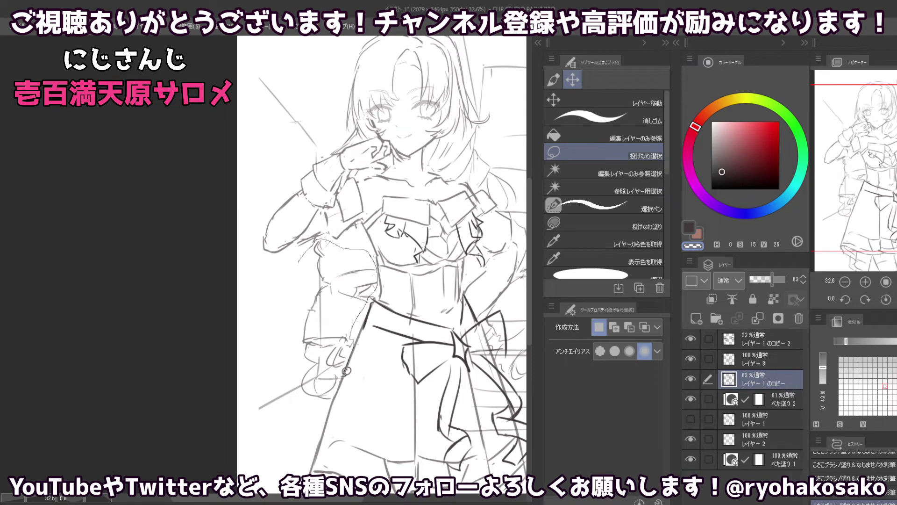
{"action": "left_click_drag", "start_coordinate": [346, 371], "coordinate": [299, 259]}
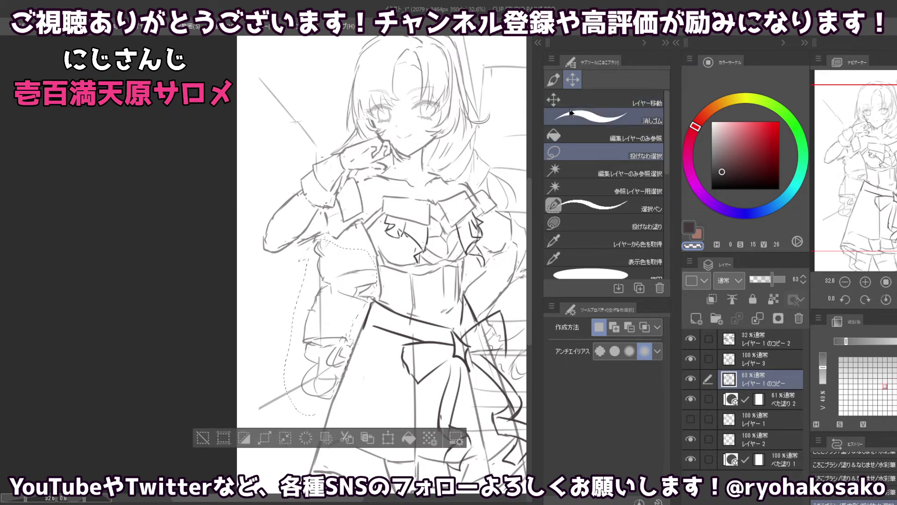
{"action": "left_click_drag", "start_coordinate": [509, 195], "coordinate": [412, 173]}
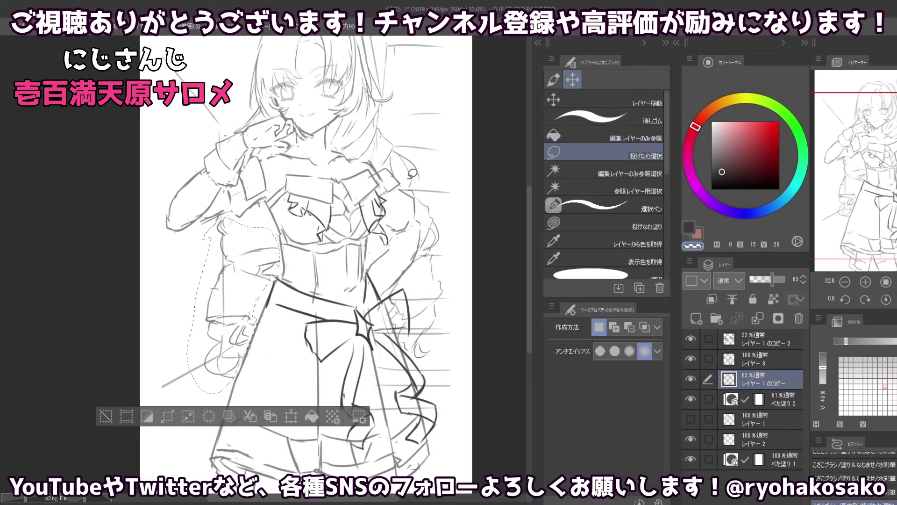
{"action": "key", "text": "ctrl+d"}
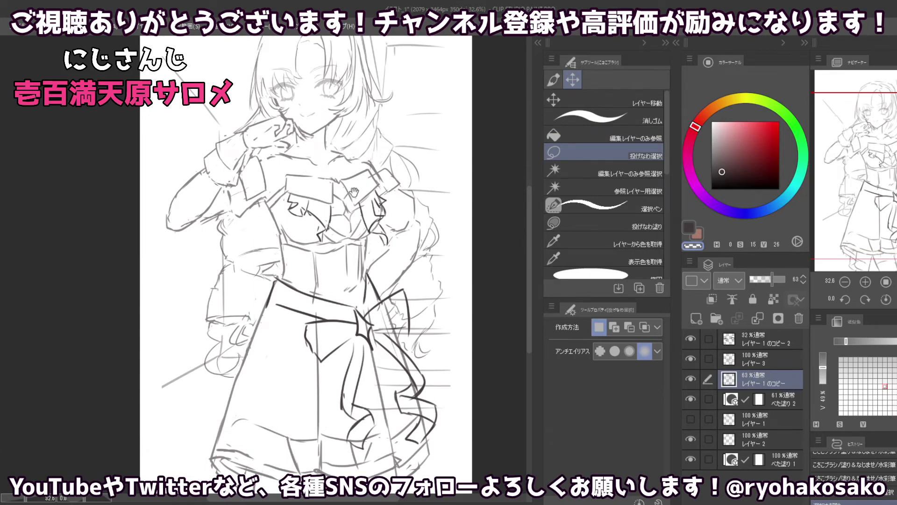
{"action": "key", "text": "ctrl+z"}
{"action": "left_click_drag", "start_coordinate": [365, 173], "coordinate": [395, 173]}
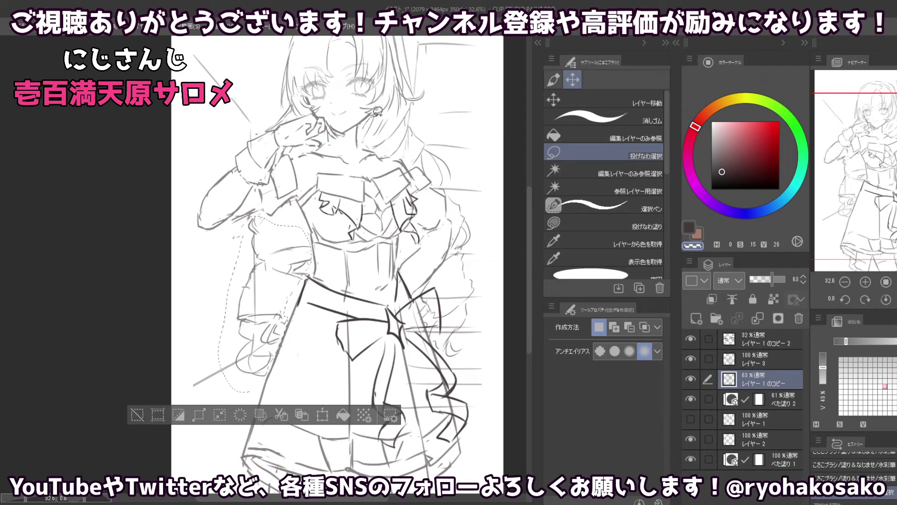
{"action": "mouse_move", "coordinate": [377, 113]}
{"action": "left_mouse_down"}
{"action": "mouse_move", "coordinate": [481, 228]}
{"action": "mouse_move", "coordinate": [455, 244]}
{"action": "mouse_move", "coordinate": [448, 192]}
{"action": "mouse_move", "coordinate": [426, 159]}
{"action": "mouse_move", "coordinate": [365, 141]}
{"action": "left_mouse_up"}
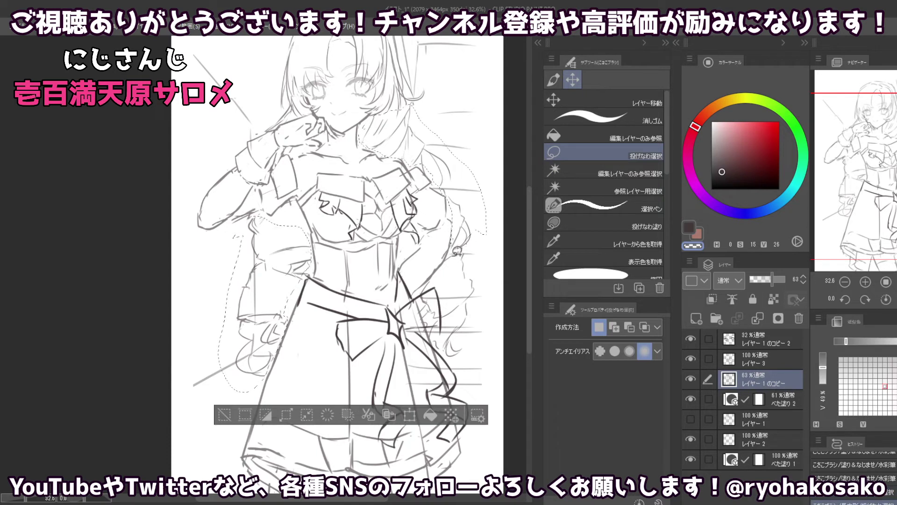
{"action": "mouse_move", "coordinate": [450, 268]}
{"action": "left_mouse_down"}
{"action": "mouse_move", "coordinate": [463, 248]}
{"action": "mouse_move", "coordinate": [488, 313]}
{"action": "mouse_move", "coordinate": [465, 357]}
{"action": "mouse_move", "coordinate": [439, 341]}
{"action": "mouse_move", "coordinate": [420, 298]}
{"action": "mouse_move", "coordinate": [425, 281]}
{"action": "mouse_move", "coordinate": [463, 249]}
{"action": "mouse_move", "coordinate": [482, 261]}
{"action": "mouse_move", "coordinate": [493, 241]}
{"action": "left_mouse_up"}
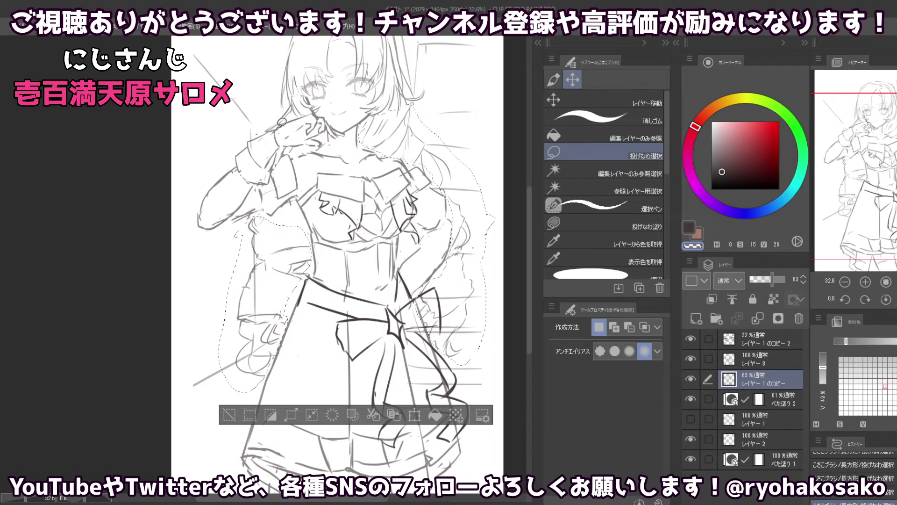
- Cut the selection onto new layer レイヤー1のコピー3, deselect, and reorder レイヤー1のコピー above it
{"action": "key", "text": "Delete"}
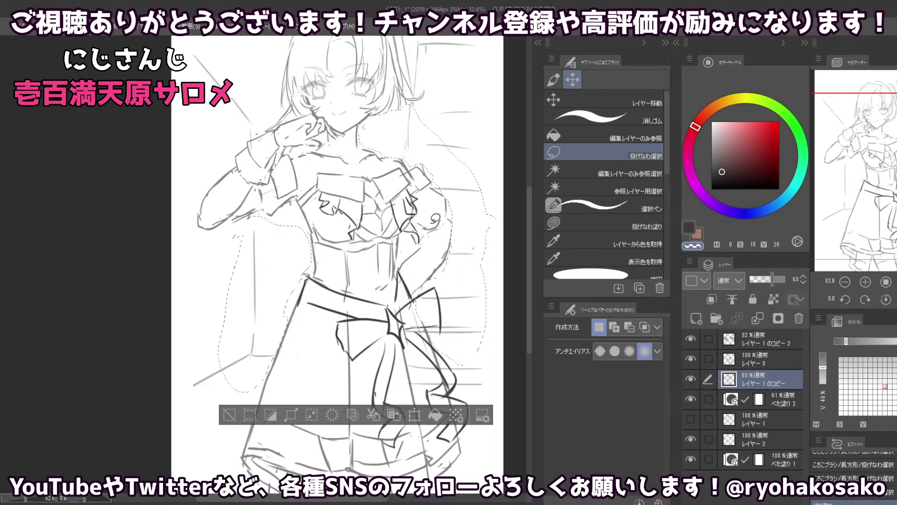
{"action": "key", "text": "ctrl+v"}
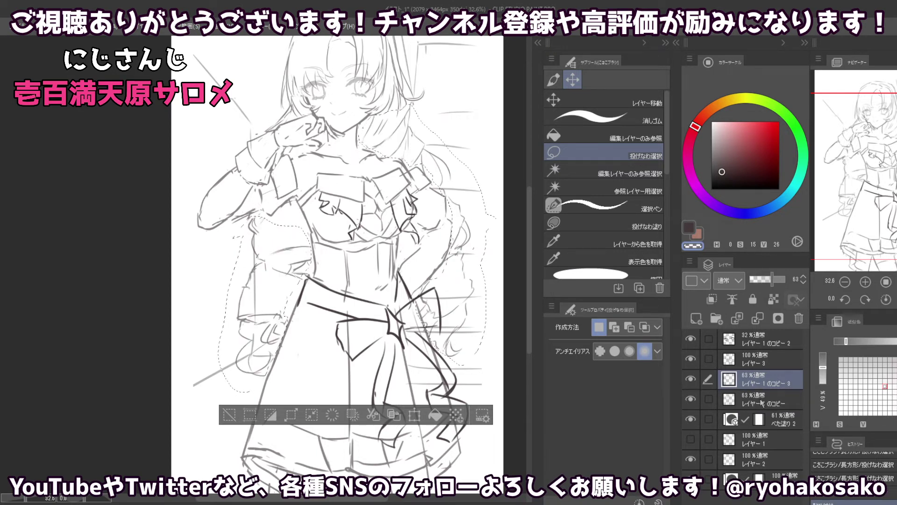
{"action": "key", "text": "ctrl+d"}
{"action": "left_click_drag", "start_coordinate": [761, 403], "coordinate": [760, 388]}
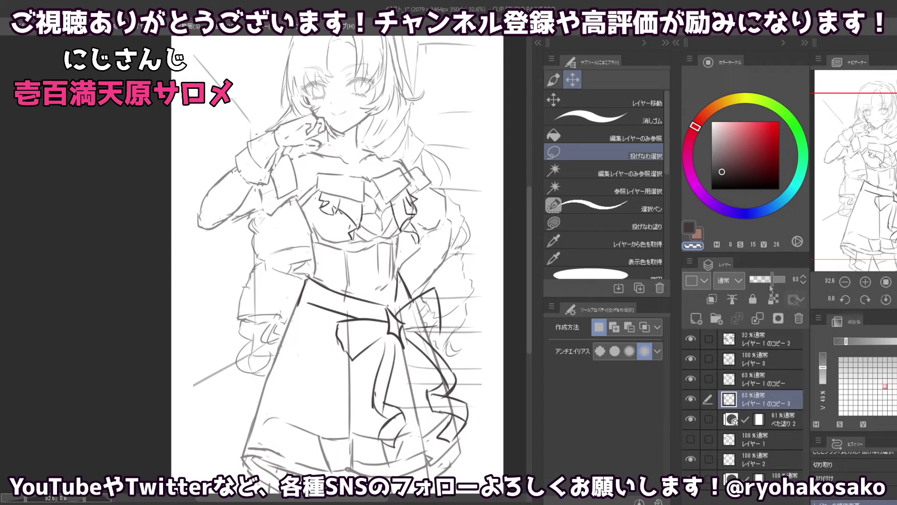
- Set レイヤー1のコピー to 100% opacity and pick the 水彩筆 brush at size 73.5
{"action": "left_click_drag", "start_coordinate": [771, 286], "coordinate": [789, 286]}
{"action": "left_click", "coordinate": [760, 387]}
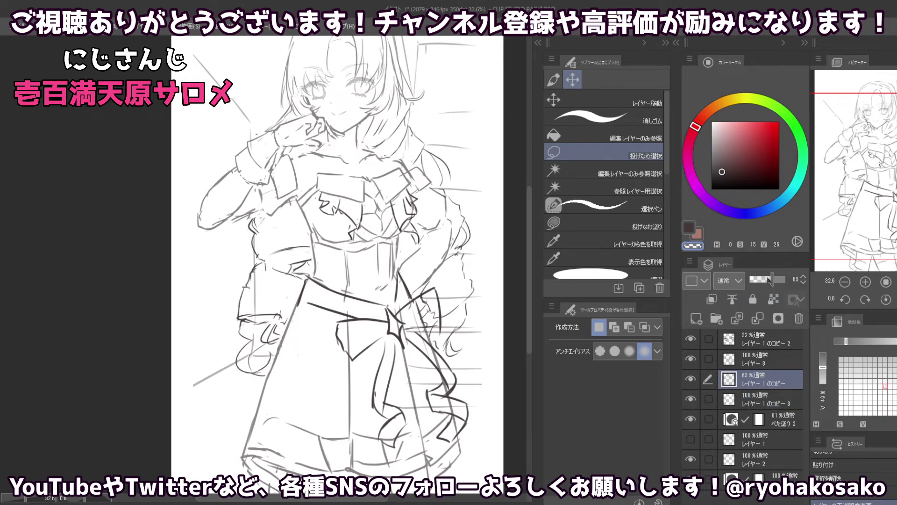
{"action": "left_click", "coordinate": [783, 279]}
{"action": "left_click", "coordinate": [747, 355]}
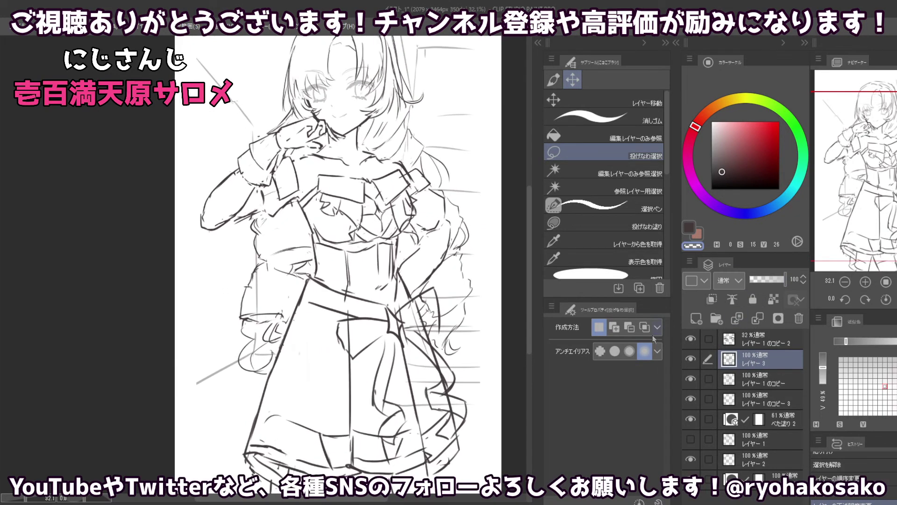
{"action": "left_click", "coordinate": [735, 378]}
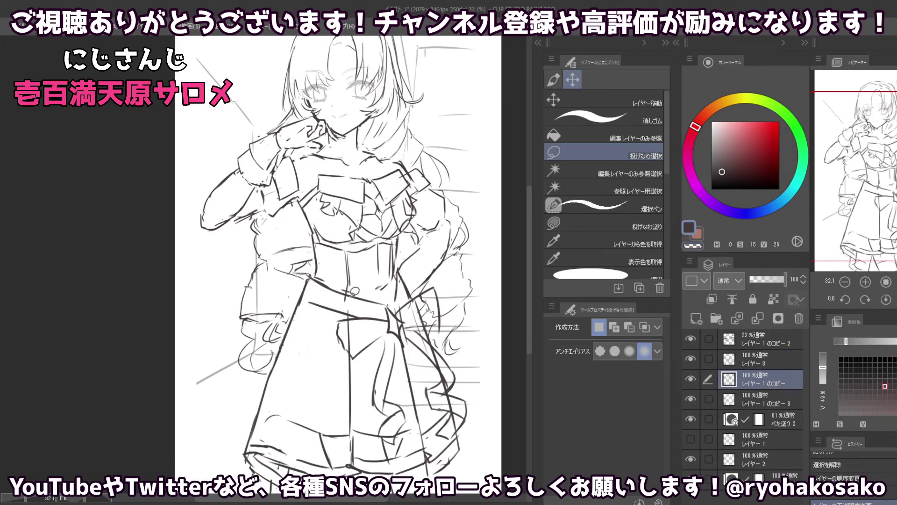
{"action": "left_click", "coordinate": [552, 82]}
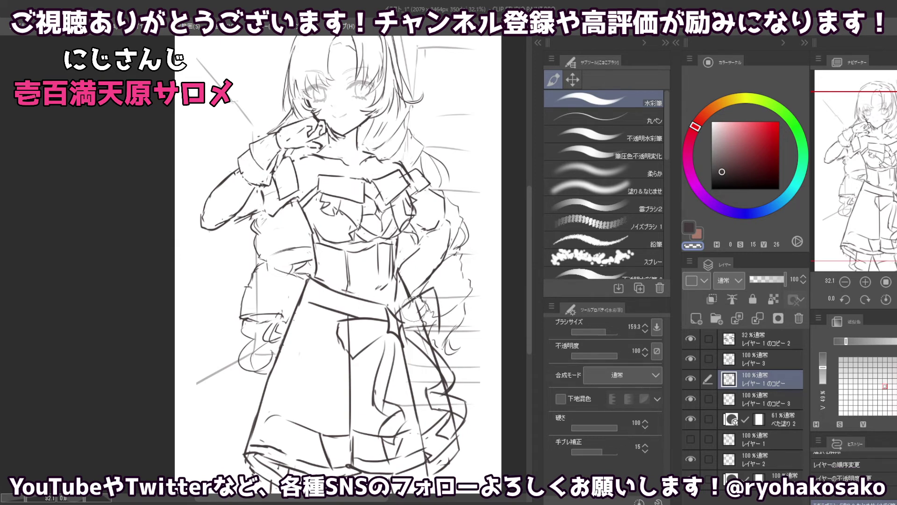
{"action": "left_click_drag", "start_coordinate": [414, 310], "coordinate": [402, 310]}
- Set レイヤー1のコピー3 to 82% opacity and レイヤー1のコピー2 to 100%
{"action": "left_click", "coordinate": [750, 401]}
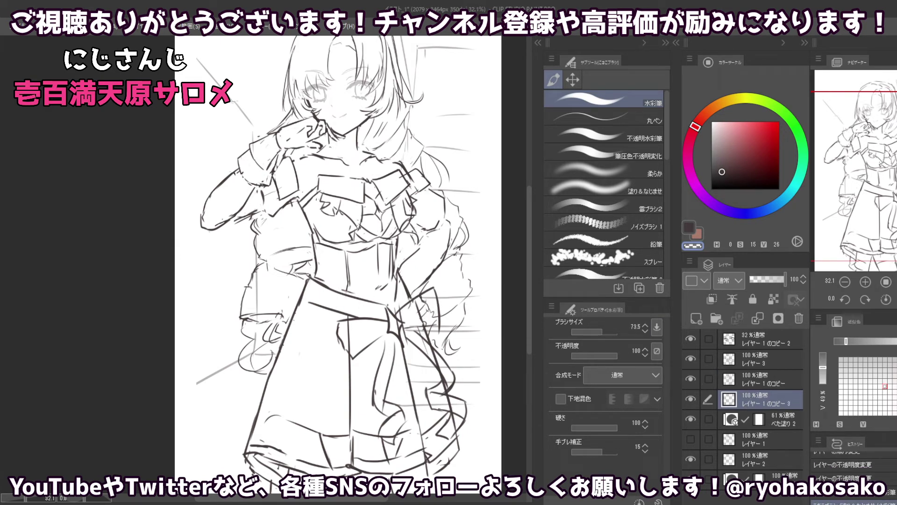
{"action": "left_click", "coordinate": [765, 280]}
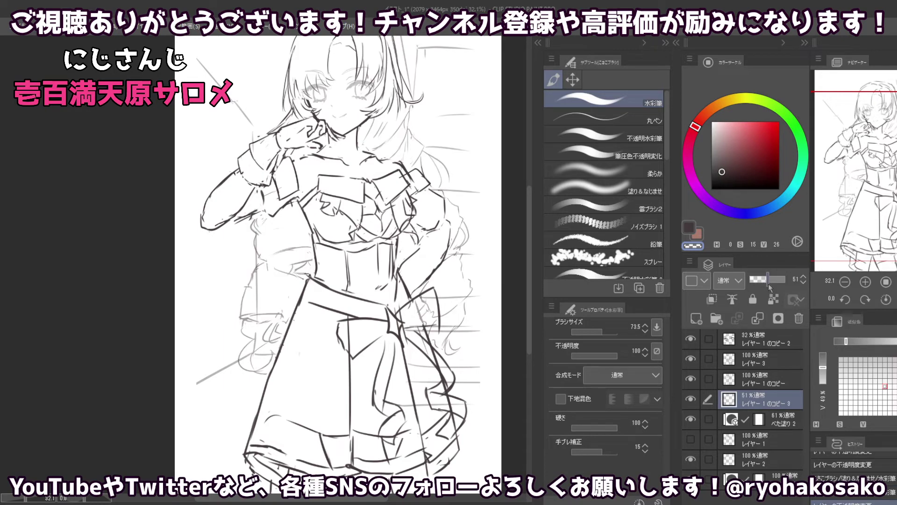
{"action": "left_click", "coordinate": [779, 280]}
{"action": "left_click", "coordinate": [763, 358]}
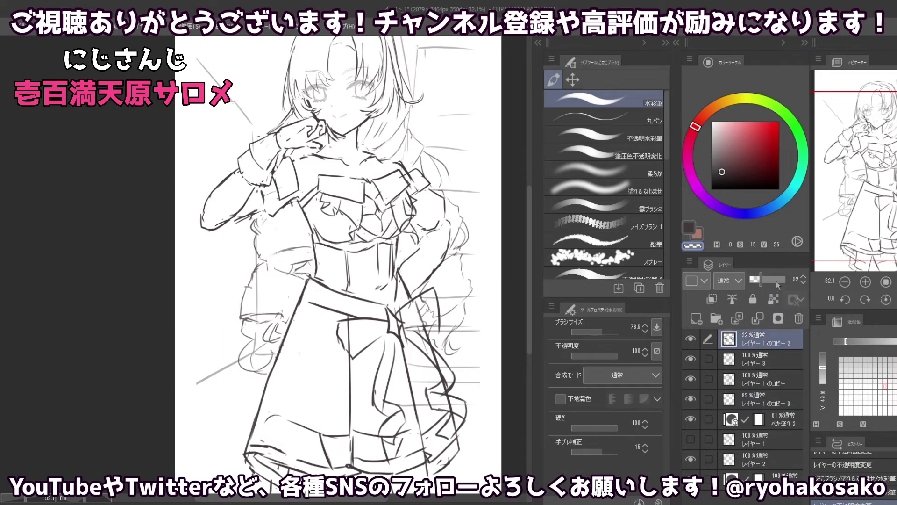
{"action": "left_click", "coordinate": [759, 339]}
{"action": "left_click", "coordinate": [785, 279]}
- Zoom into the face and dab small dark marks refining the eye with a smaller brush
{"action": "scroll", "coordinate": [442, 202], "scroll_direction": "down", "scroll_amount": 3}
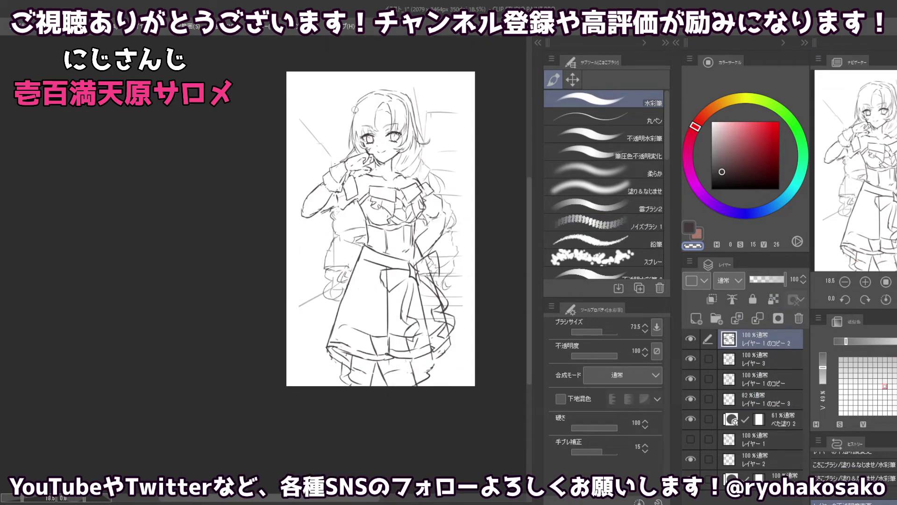
{"action": "scroll", "coordinate": [378, 116], "scroll_direction": "up", "scroll_amount": 3}
{"action": "scroll", "coordinate": [378, 116], "scroll_direction": "up", "scroll_amount": 2}
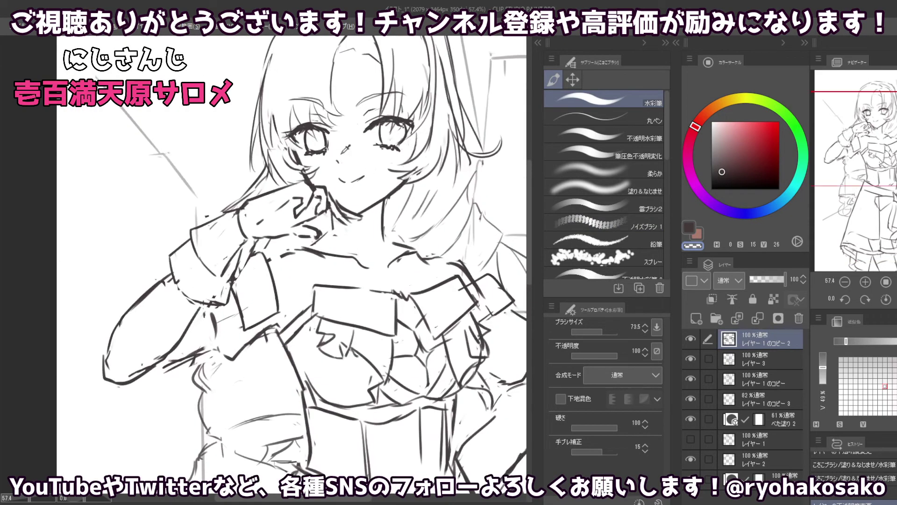
{"action": "left_click", "coordinate": [385, 147]}
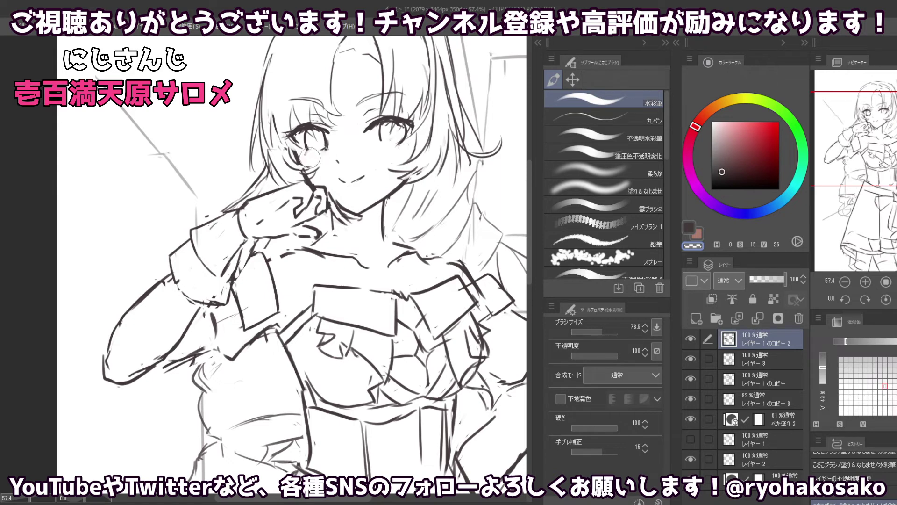
{"action": "key", "text": "bracketleft"}
{"action": "left_click", "coordinate": [385, 142]}
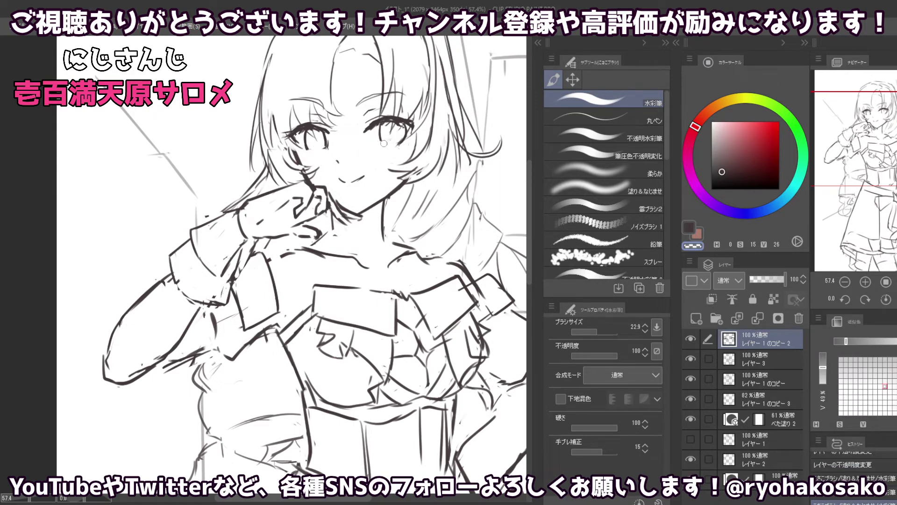
{"action": "left_click", "coordinate": [386, 143]}
{"action": "left_click", "coordinate": [387, 141]}
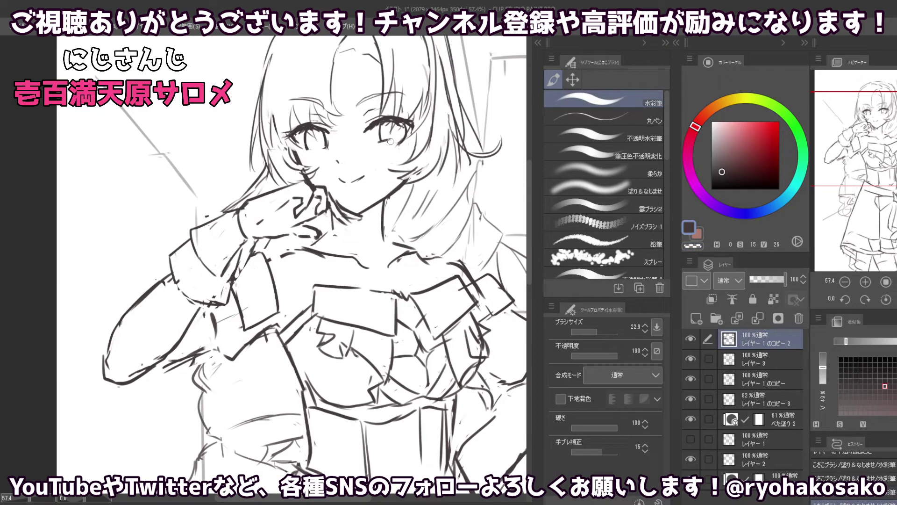
{"action": "left_click", "coordinate": [388, 142]}
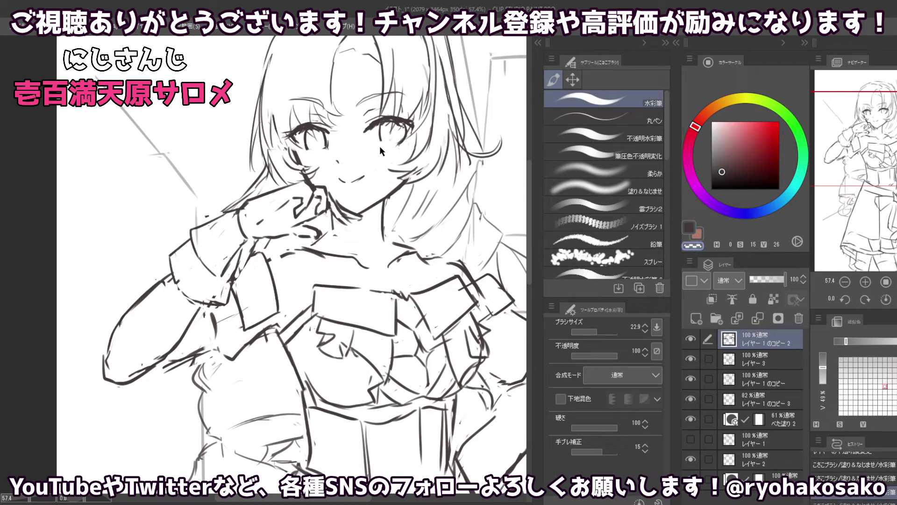
- Shrink the brush to 14.3 and add detail dabs and strokes around both eyes
{"action": "key", "text": "bracketleft"}
{"action": "key", "text": "bracketleft"}
{"action": "left_click", "coordinate": [398, 142]}
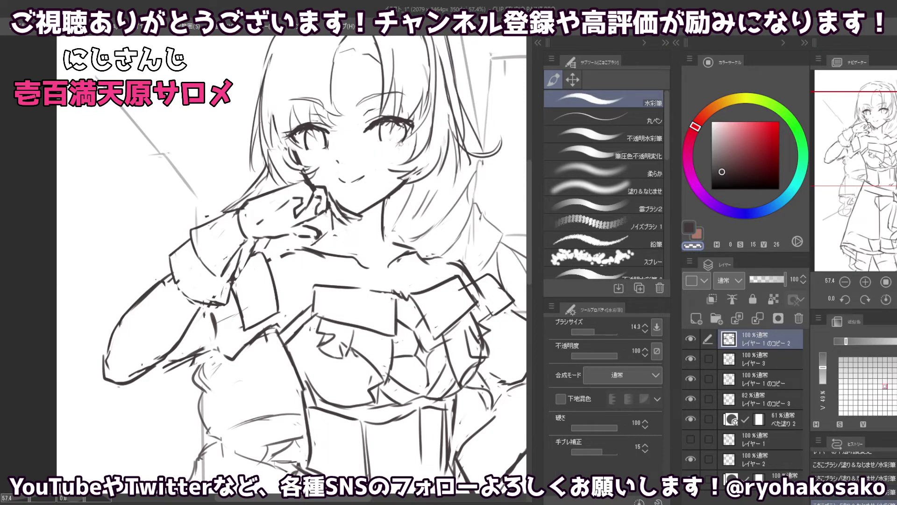
{"action": "left_click", "coordinate": [398, 141]}
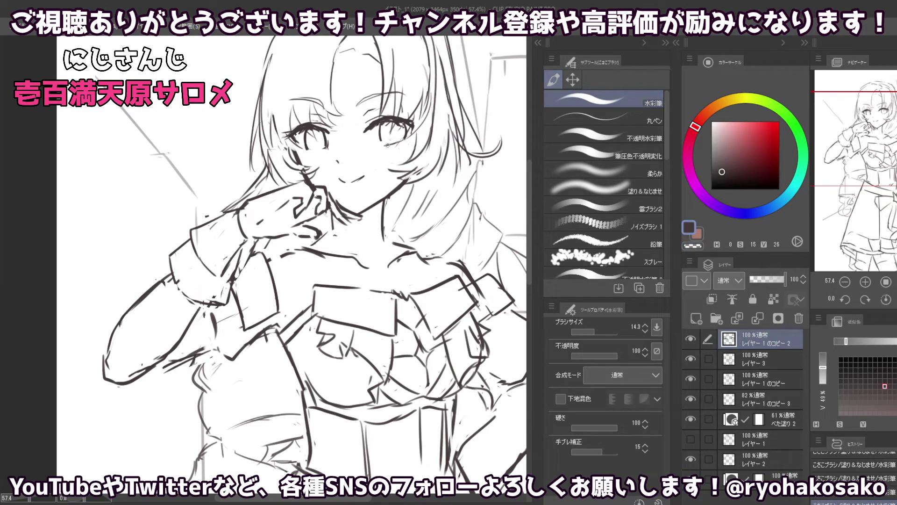
{"action": "left_click", "coordinate": [380, 142]}
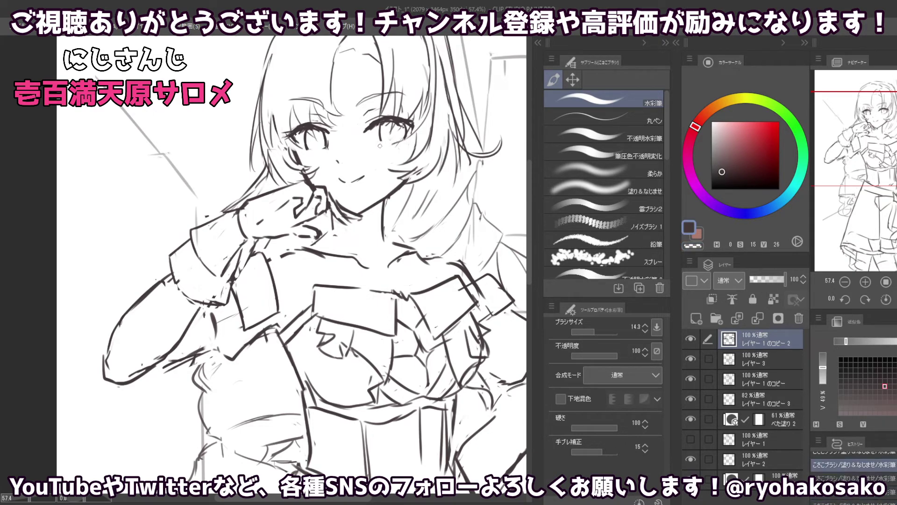
{"action": "left_click", "coordinate": [379, 145]}
{"action": "left_click", "coordinate": [390, 143]}
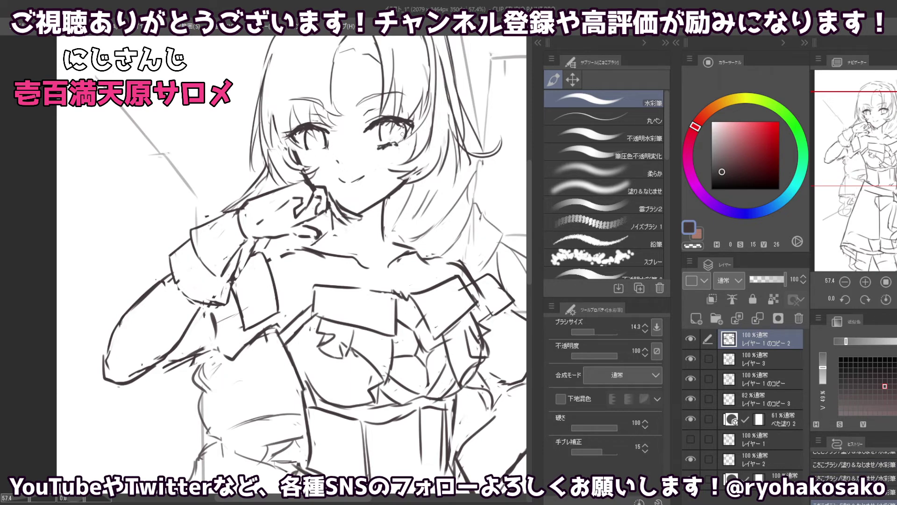
{"action": "left_click", "coordinate": [402, 134]}
{"action": "left_click", "coordinate": [408, 131]}
- Set レイヤー1のコピー3 opacity to 62% and return to editing レイヤー1のコピー
{"action": "key", "text": "c"}
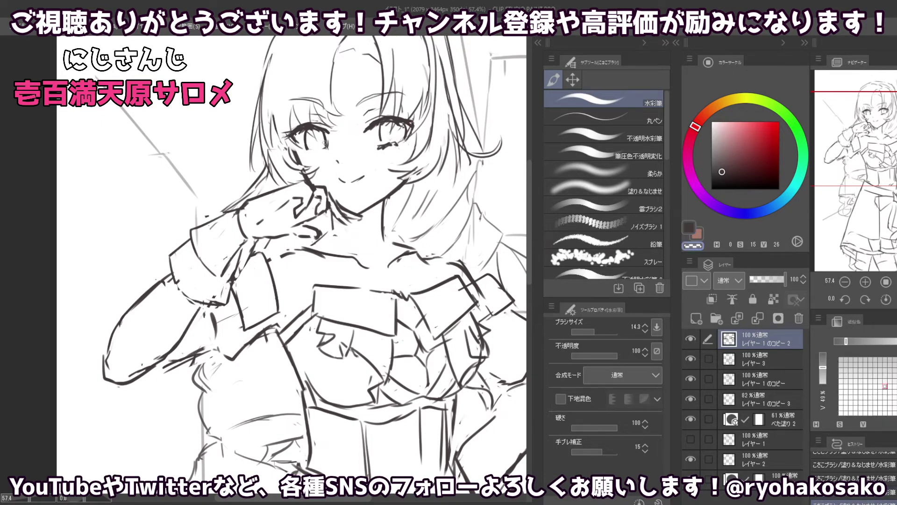
{"action": "scroll", "coordinate": [327, 134], "scroll_direction": "down", "scroll_amount": 2}
{"action": "scroll", "coordinate": [327, 134], "scroll_direction": "down", "scroll_amount": 2}
{"action": "scroll", "coordinate": [336, 151], "scroll_direction": "up", "scroll_amount": 4}
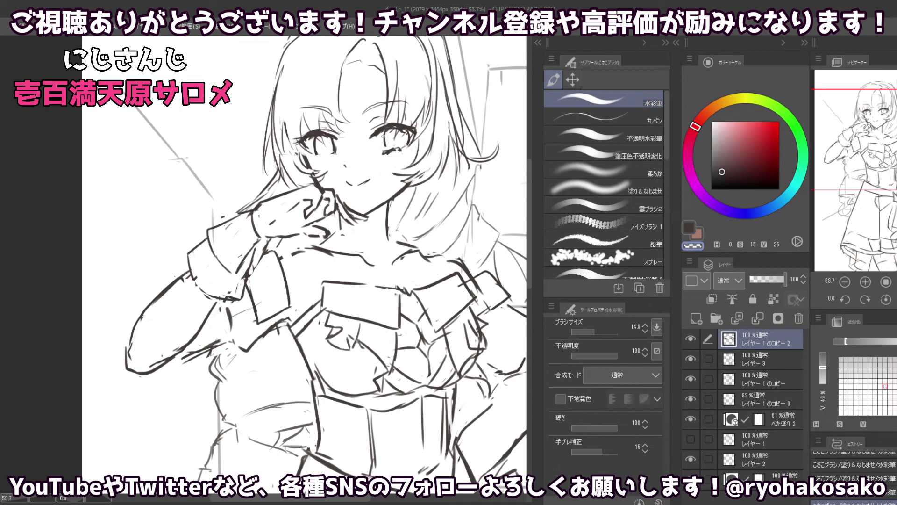
{"action": "key", "text": "c"}
{"action": "key", "text": "c"}
{"action": "key", "text": "c"}
{"action": "key", "text": "c"}
{"action": "left_click", "coordinate": [759, 400]}
{"action": "left_click", "coordinate": [760, 279]}
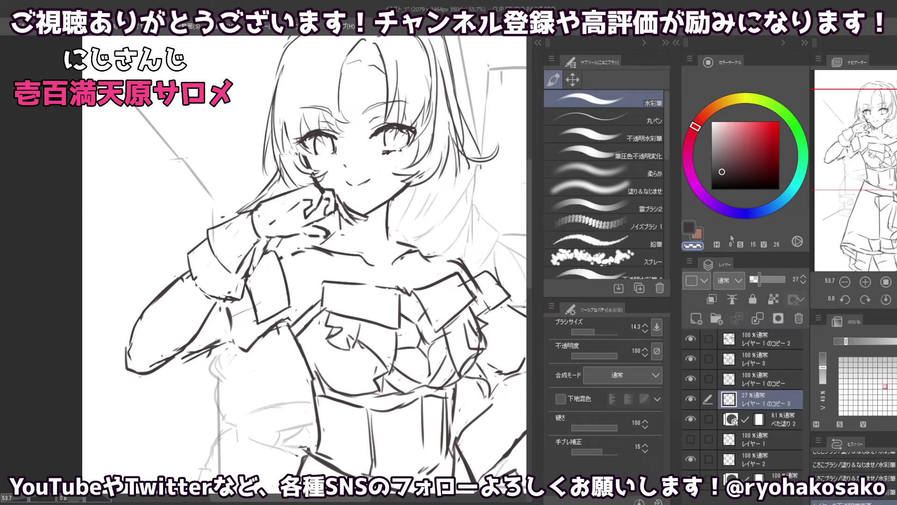
{"action": "left_click_drag", "start_coordinate": [759, 279], "coordinate": [771, 279]}
{"action": "key", "text": "alt+bracketright"}
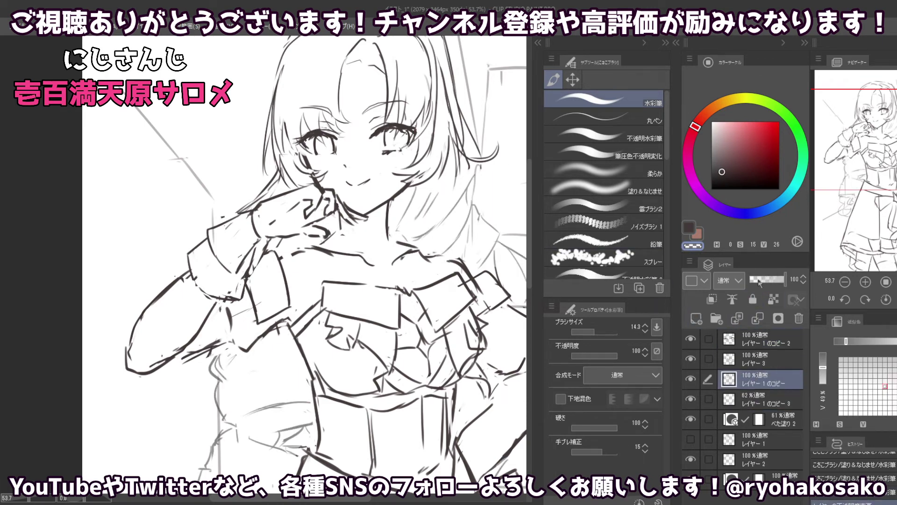
- Fade レイヤー1のコピー to 22% and draw small dark marks under the left eye
{"action": "left_click", "coordinate": [758, 280]}
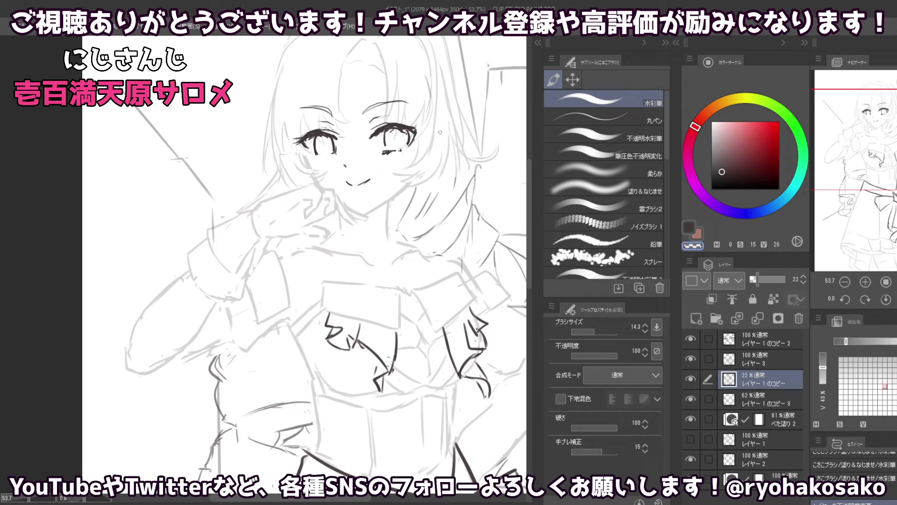
{"action": "left_click", "coordinate": [407, 133], "text": "alt"}
{"action": "left_click_drag", "start_coordinate": [401, 146], "coordinate": [402, 143]}
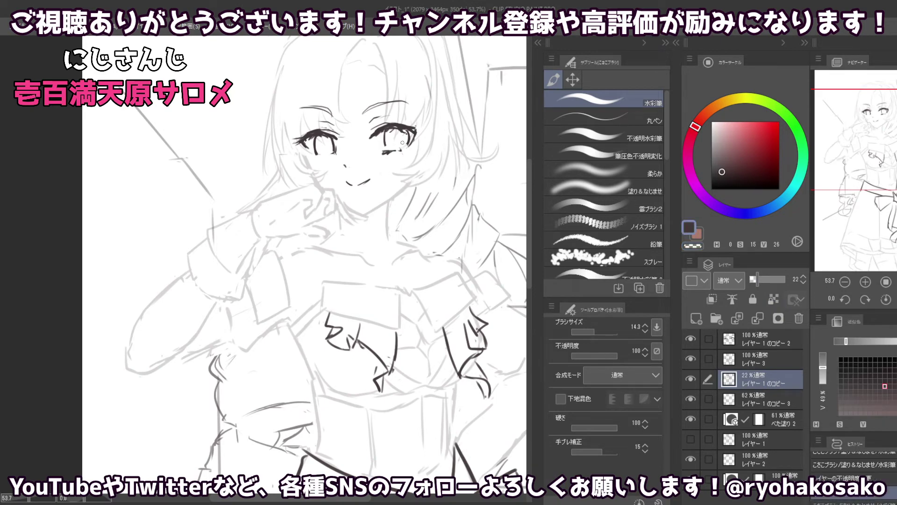
{"action": "left_click", "coordinate": [396, 130], "text": "ctrl+shift"}
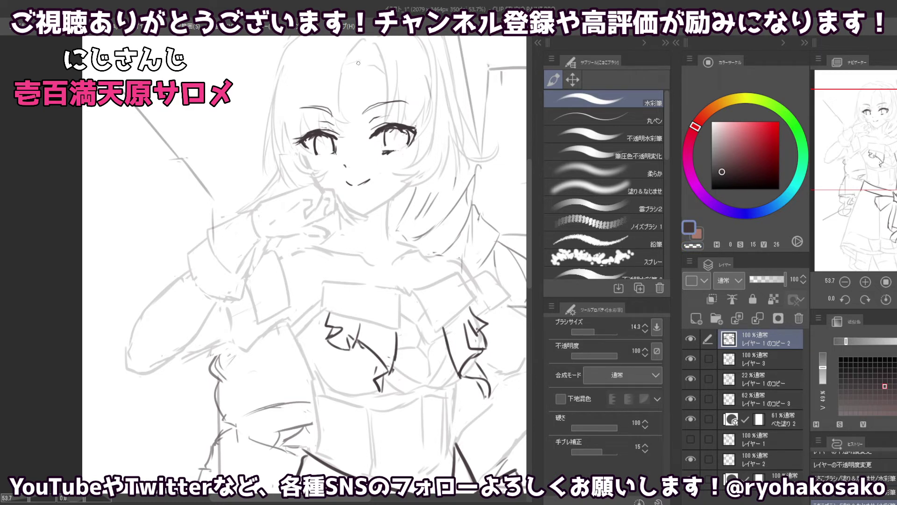
{"action": "key", "text": "c"}
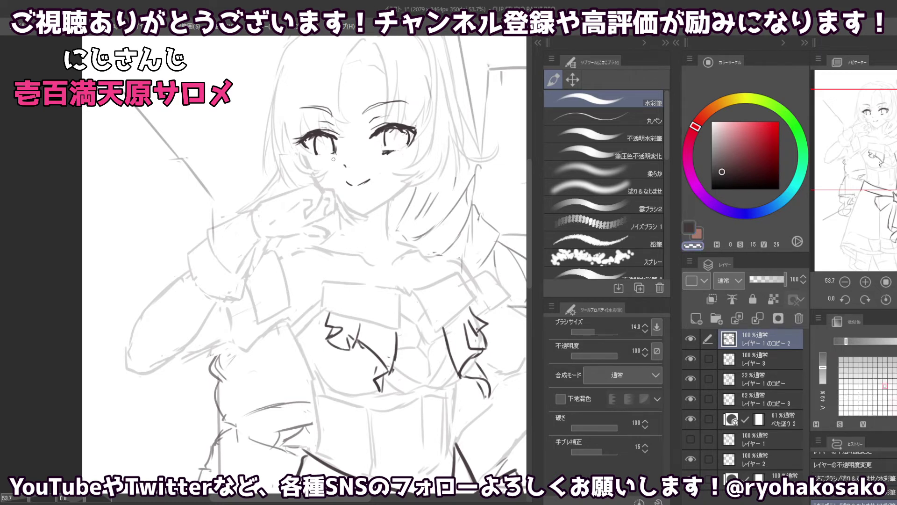
{"action": "left_click", "coordinate": [317, 157]}
{"action": "key", "text": "c"}
{"action": "left_click", "coordinate": [317, 158]}
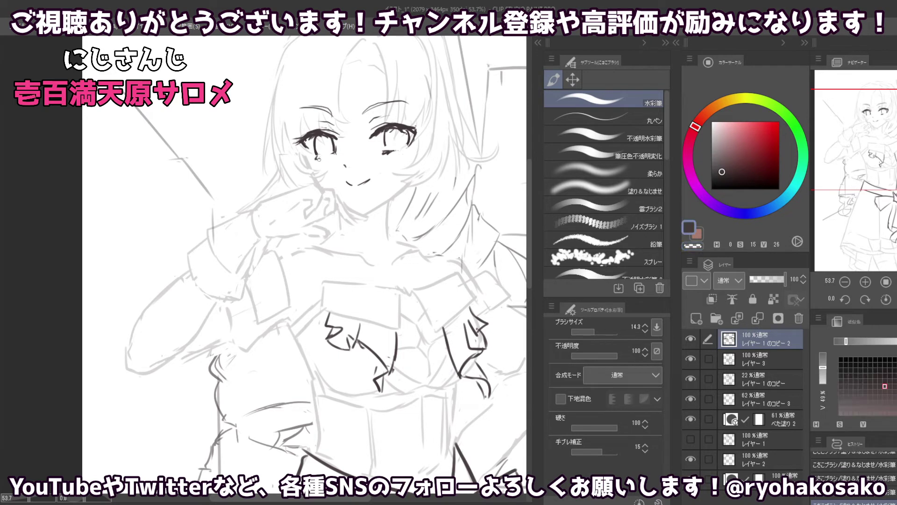
{"action": "left_click_drag", "start_coordinate": [319, 156], "coordinate": [317, 162]}
- Retry strokes under the right eye, undoing misplaced ones, and add a short dark stroke on the left eye
{"action": "key", "text": "ctrl+z"}
{"action": "left_click_drag", "start_coordinate": [392, 153], "coordinate": [393, 151]}
{"action": "key", "text": "ctrl+z"}
{"action": "key", "text": "c"}
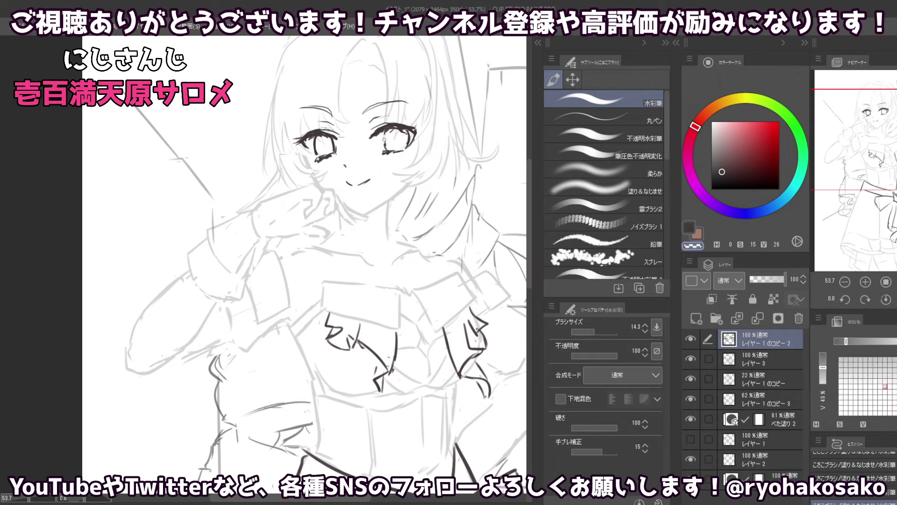
{"action": "key", "text": "c"}
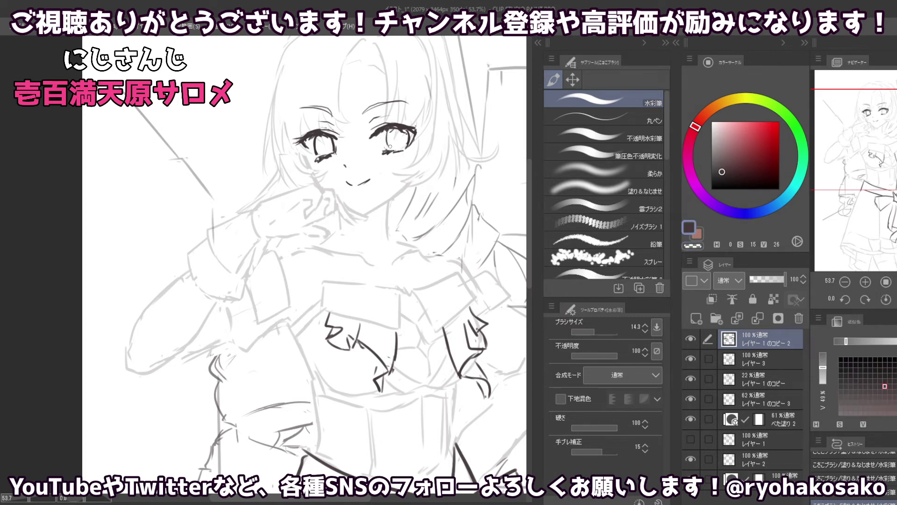
{"action": "key", "text": "ctrl+z"}
{"action": "left_click_drag", "start_coordinate": [386, 132], "coordinate": [392, 150]}
{"action": "key", "text": "ctrl+z"}
{"action": "key", "text": "ctrl+z"}
{"action": "left_click_drag", "start_coordinate": [309, 143], "coordinate": [317, 156]}
{"action": "key", "text": "c"}
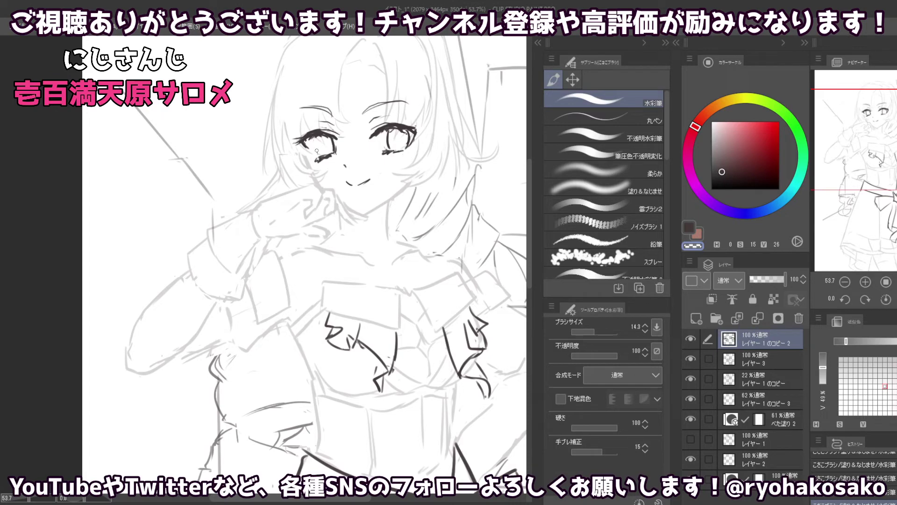
{"action": "key", "text": "c"}
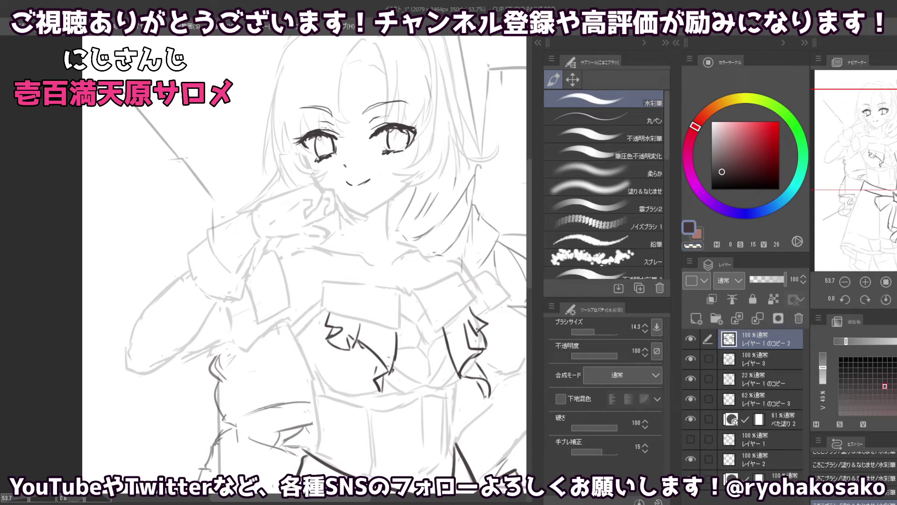
{"action": "scroll", "coordinate": [330, 154], "scroll_direction": "up", "scroll_amount": 3}
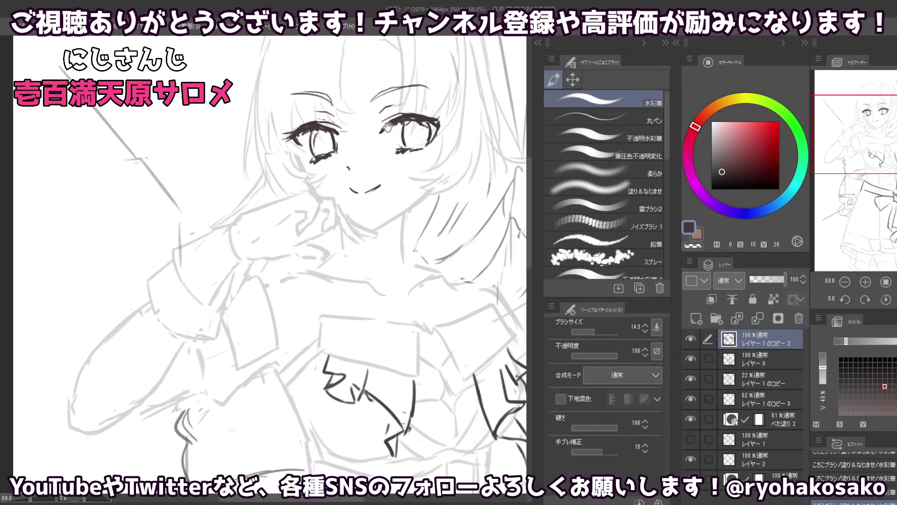
- Thicken the right eye's upper lash, redraw its lower lash, and trim the left eye's lower lash
{"action": "left_click_drag", "start_coordinate": [387, 126], "coordinate": [381, 132]}
{"action": "left_click_drag", "start_coordinate": [418, 148], "coordinate": [407, 150]}
{"action": "key", "text": "c"}
{"action": "left_click_drag", "start_coordinate": [314, 164], "coordinate": [331, 156]}
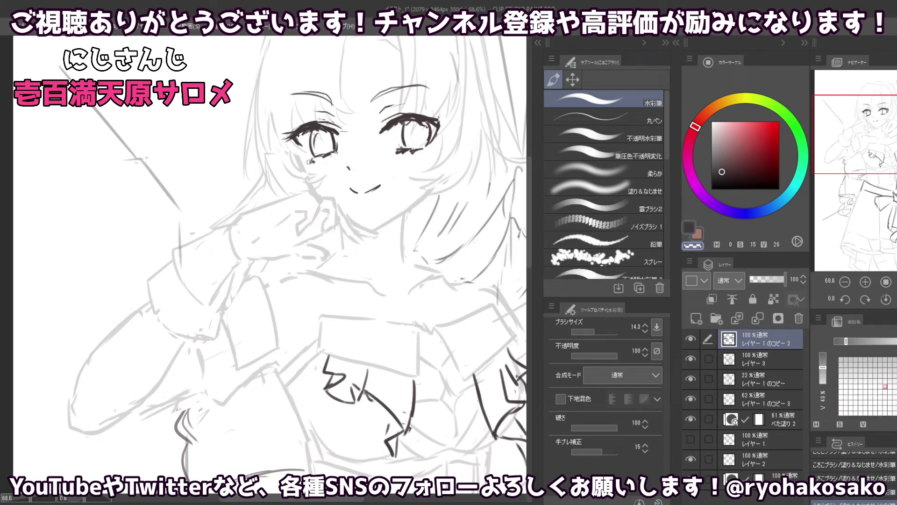
{"action": "key", "text": "c"}
{"action": "key", "text": "c"}
{"action": "key", "text": "c"}
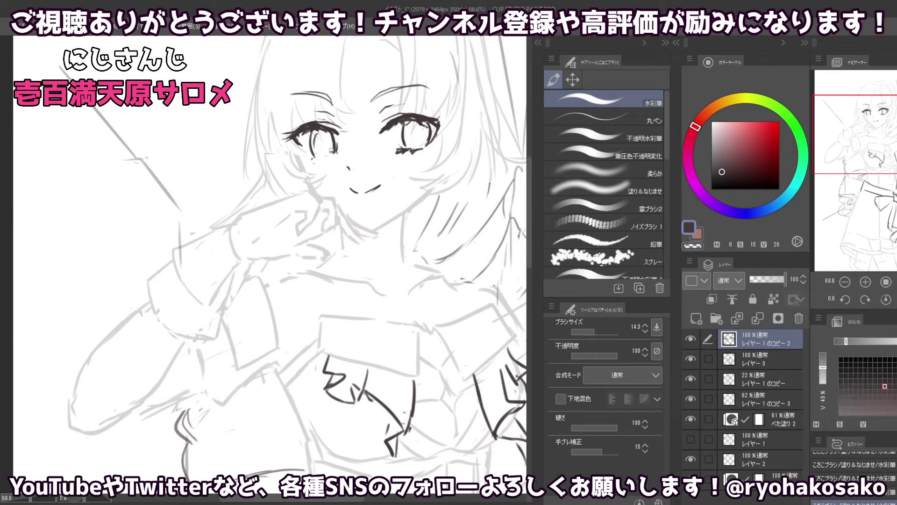
{"action": "left_click_drag", "start_coordinate": [333, 150], "coordinate": [332, 156]}
{"action": "key", "text": "c"}
{"action": "key", "text": "c"}
{"action": "key", "text": "ctrl+minus"}
{"action": "key", "text": "ctrl+minus"}
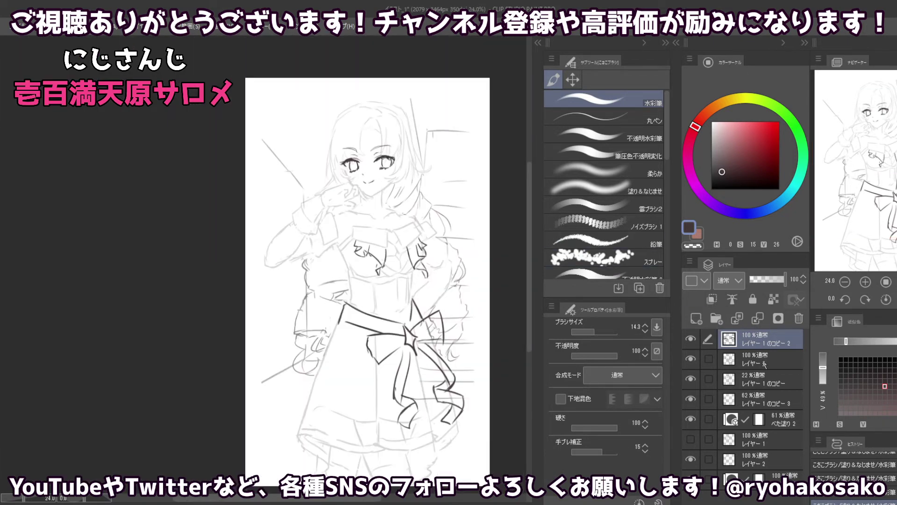
- Raise レイヤー1のコピー3 from 62% and レイヤー1のコピー from 22% to 100% opacity
{"action": "left_click", "coordinate": [750, 357]}
{"action": "left_click", "coordinate": [750, 399]}
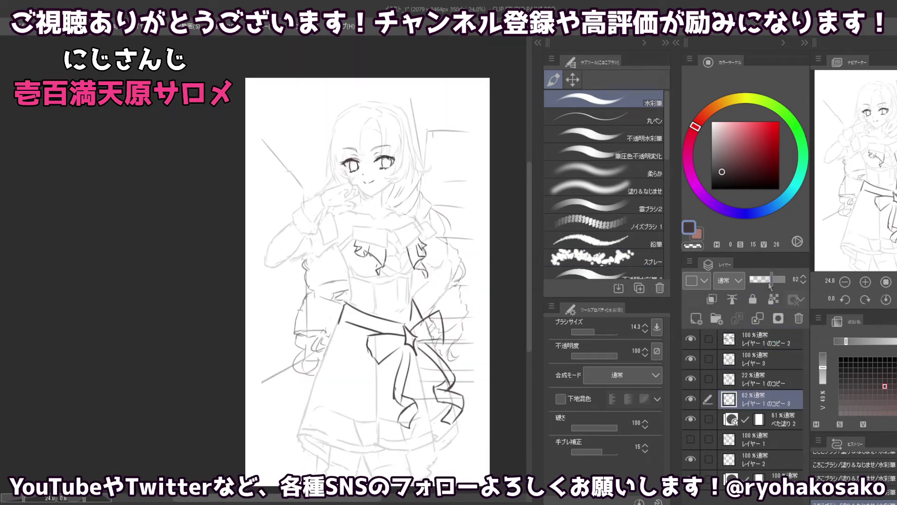
{"action": "left_click_drag", "start_coordinate": [801, 284], "coordinate": [794, 276]}
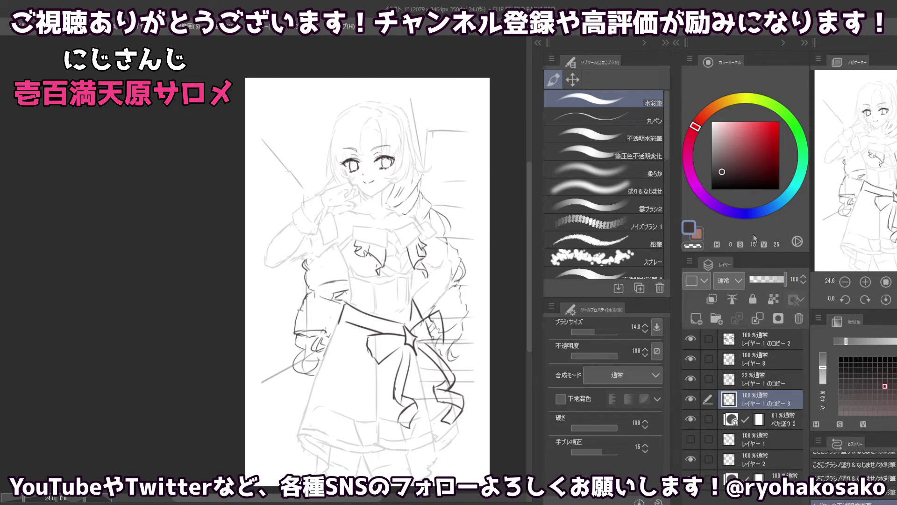
{"action": "left_click", "coordinate": [750, 379]}
{"action": "left_click_drag", "start_coordinate": [771, 279], "coordinate": [801, 277]}
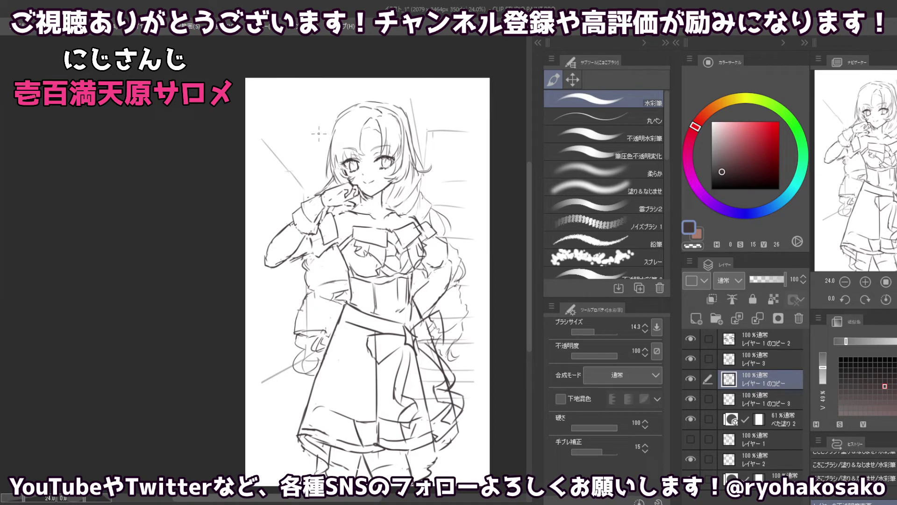
- Redraw the hair strand beside the cheek, undoing trial strokes, and make レイヤー1のコピー3 active
{"action": "scroll", "coordinate": [348, 110], "scroll_direction": "up", "scroll_amount": 2}
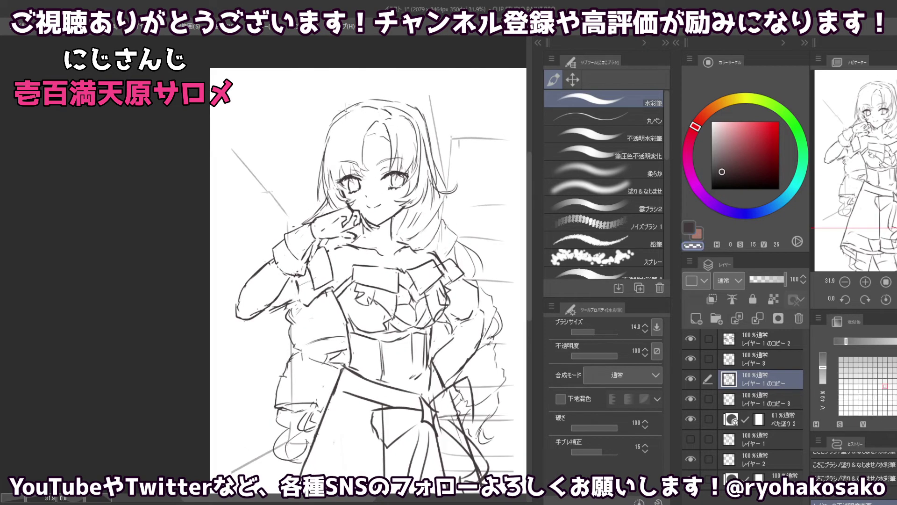
{"action": "key", "text": "c"}
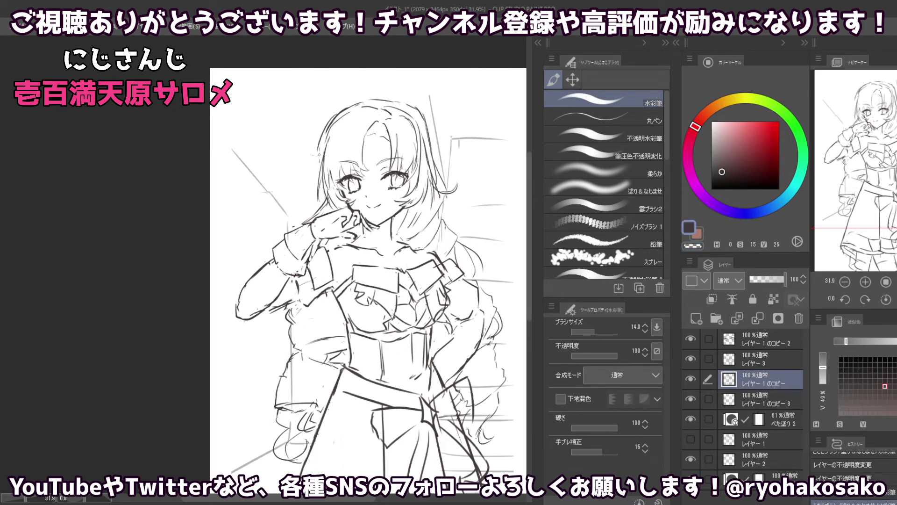
{"action": "mouse_move", "coordinate": [319, 154]}
{"action": "left_mouse_down"}
{"action": "mouse_move", "coordinate": [336, 113]}
{"action": "mouse_move", "coordinate": [299, 218]}
{"action": "mouse_move", "coordinate": [312, 180]}
{"action": "mouse_move", "coordinate": [315, 204]}
{"action": "mouse_move", "coordinate": [302, 219]}
{"action": "left_mouse_up"}
{"action": "key", "text": "ctrl+z"}
{"action": "key", "text": "ctrl+z"}
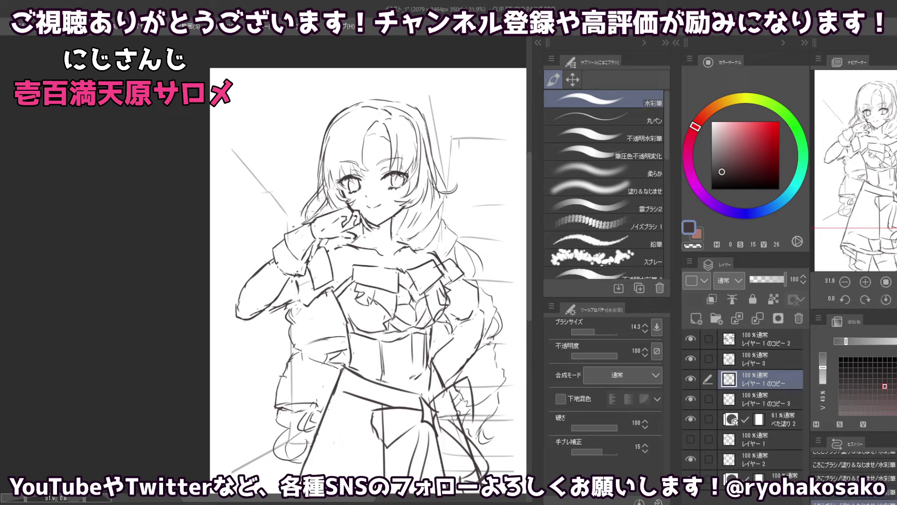
{"action": "key", "text": "ctrl+z"}
{"action": "left_click_drag", "start_coordinate": [321, 189], "coordinate": [303, 225]}
{"action": "key", "text": "ctrl+z"}
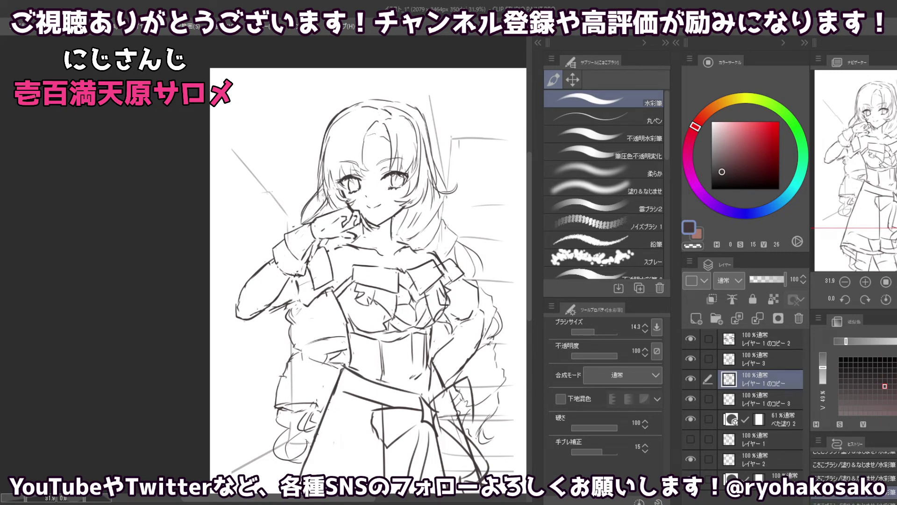
{"action": "left_click_drag", "start_coordinate": [322, 193], "coordinate": [299, 228]}
{"action": "scroll", "coordinate": [304, 195], "scroll_direction": "down", "scroll_amount": 1}
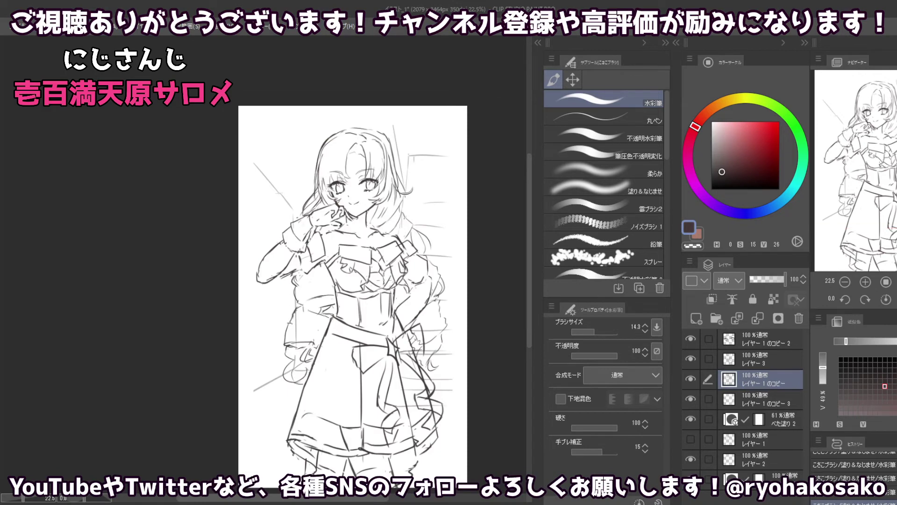
{"action": "scroll", "coordinate": [391, 313], "scroll_direction": "up", "scroll_amount": 1}
{"action": "left_click", "coordinate": [748, 399]}
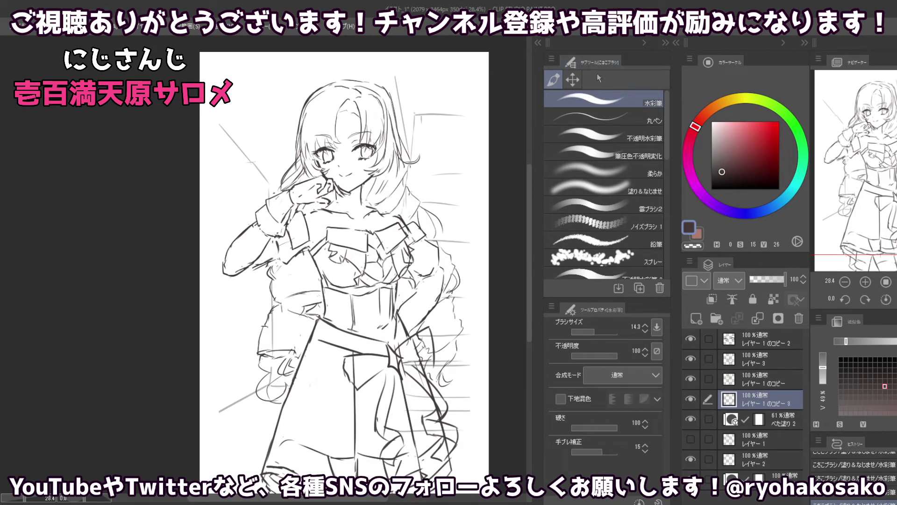
- Lasso the lower-left sleeve and arm, shift it about 40px left, and deselect
{"action": "left_click", "coordinate": [572, 80]}
{"action": "left_click", "coordinate": [663, 184]}
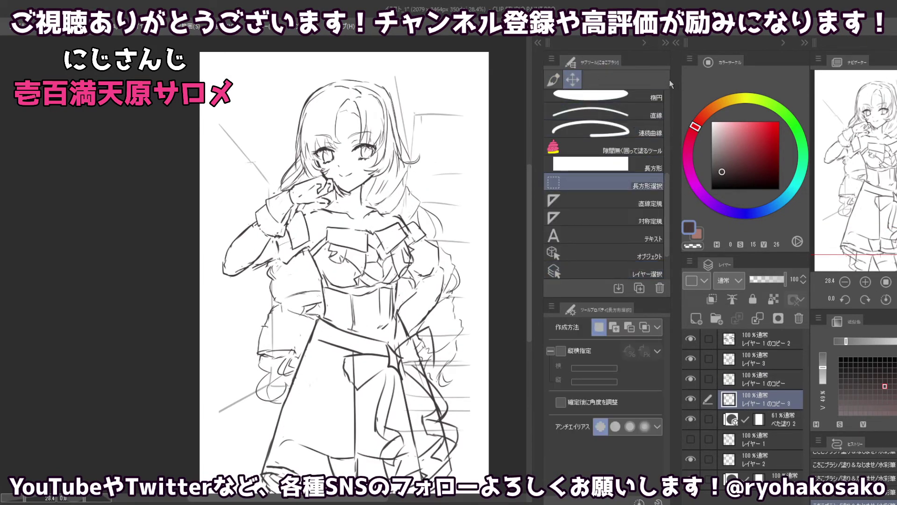
{"action": "scroll", "coordinate": [608, 187], "scroll_direction": "up", "scroll_amount": 5}
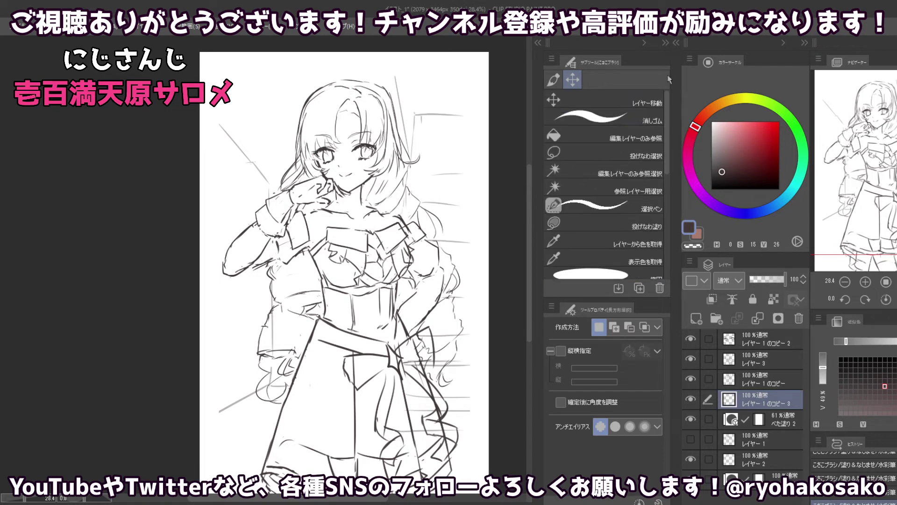
{"action": "left_click", "coordinate": [607, 152]}
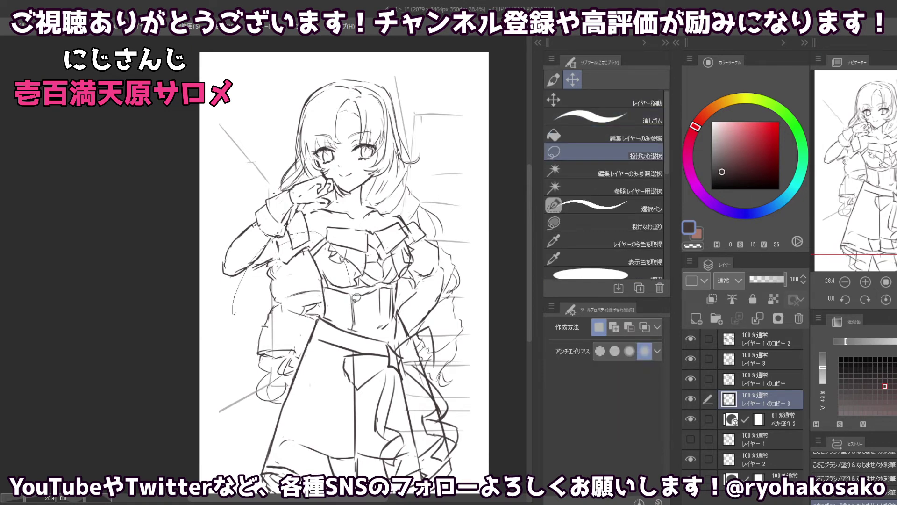
{"action": "left_click_drag", "start_coordinate": [237, 308], "coordinate": [227, 350]}
{"action": "left_click", "coordinate": [603, 100]}
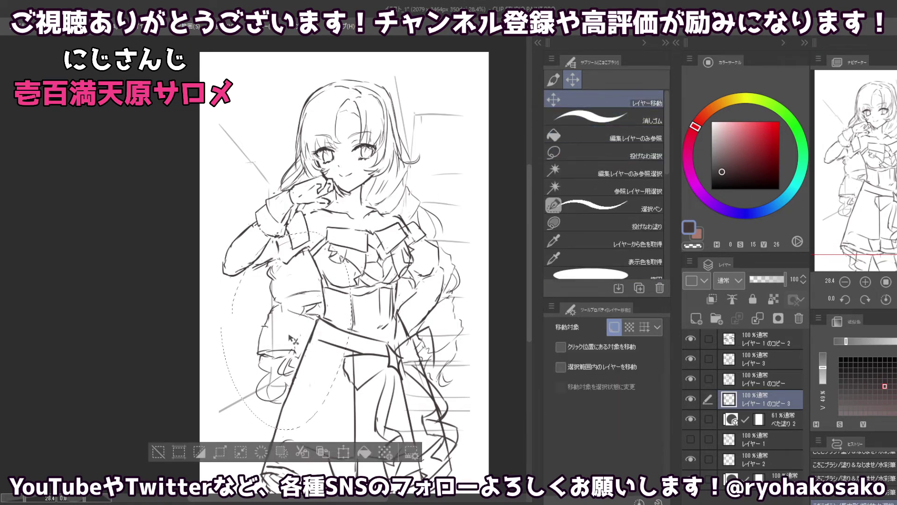
{"action": "left_click_drag", "start_coordinate": [294, 340], "coordinate": [276, 342]}
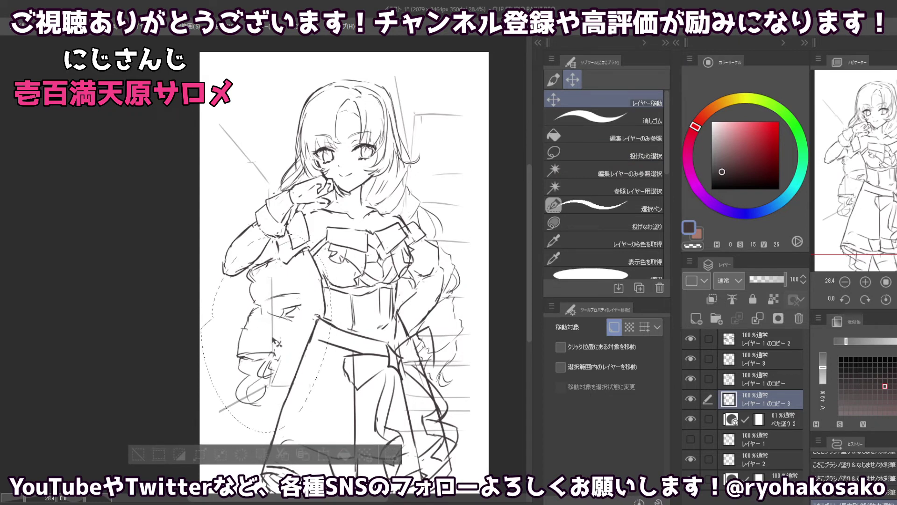
{"action": "left_click_drag", "start_coordinate": [272, 339], "coordinate": [274, 340]}
{"action": "key", "text": "ctrl+d"}
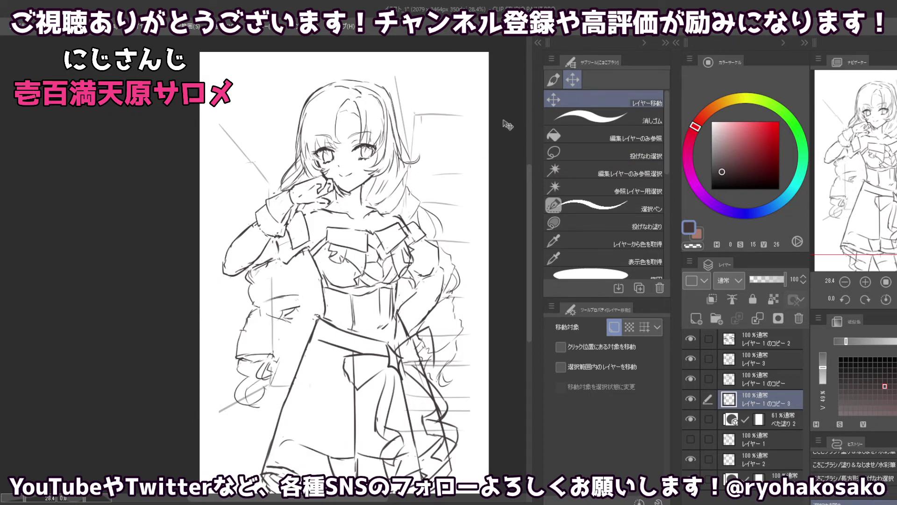
- Back on the pencil, erase stray arm lines and add strokes along the arm edge
{"action": "key", "text": "p"}
{"action": "key", "text": "c"}
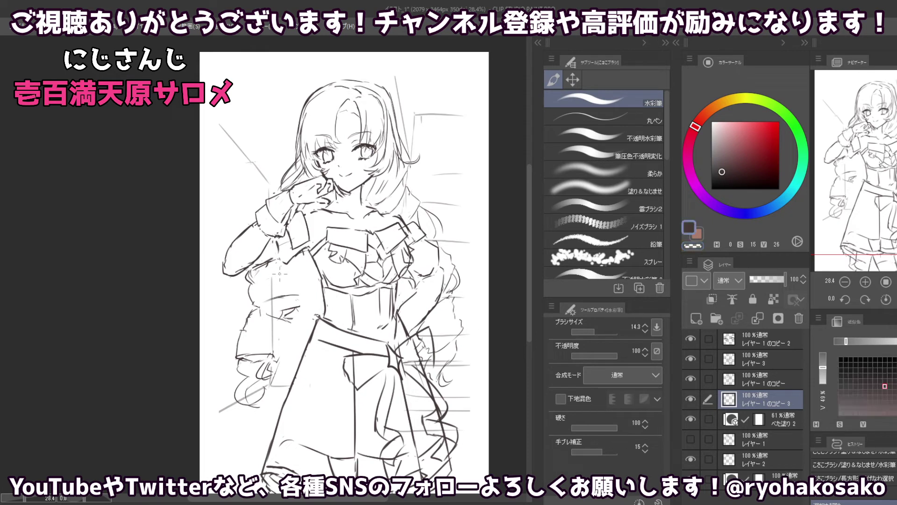
{"action": "key", "text": "c"}
{"action": "mouse_move", "coordinate": [278, 336]}
{"action": "left_mouse_down"}
{"action": "mouse_move", "coordinate": [288, 340]}
{"action": "mouse_move", "coordinate": [289, 331]}
{"action": "mouse_move", "coordinate": [278, 363]}
{"action": "left_mouse_up"}
{"action": "key", "text": "c"}
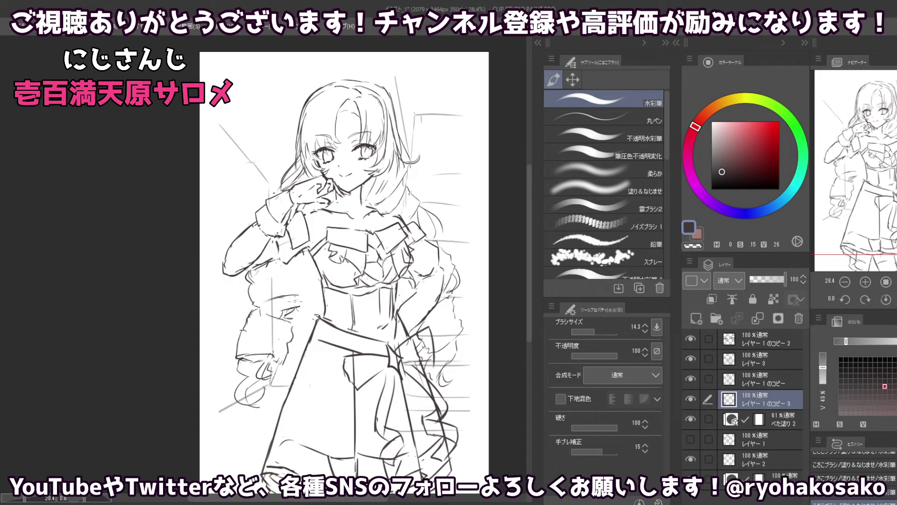
{"action": "key", "text": "c"}
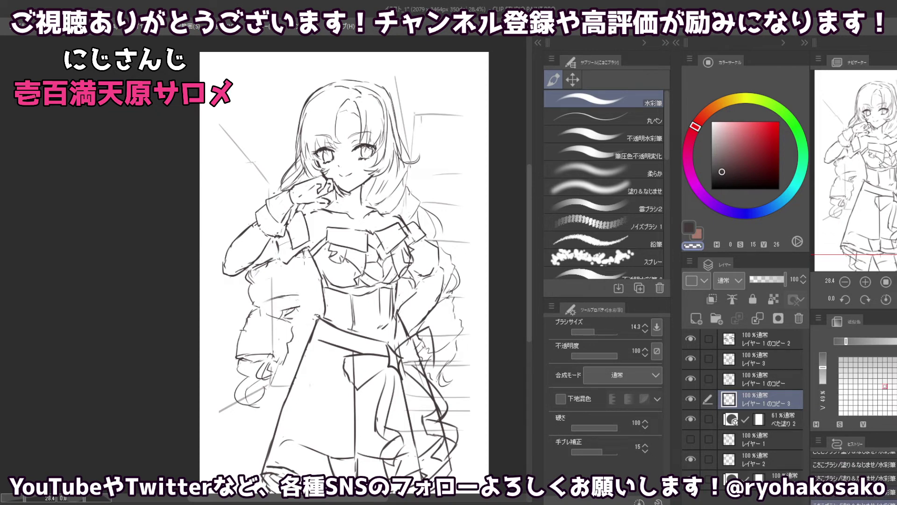
{"action": "key", "text": "c"}
{"action": "left_click_drag", "start_coordinate": [309, 287], "coordinate": [296, 297]}
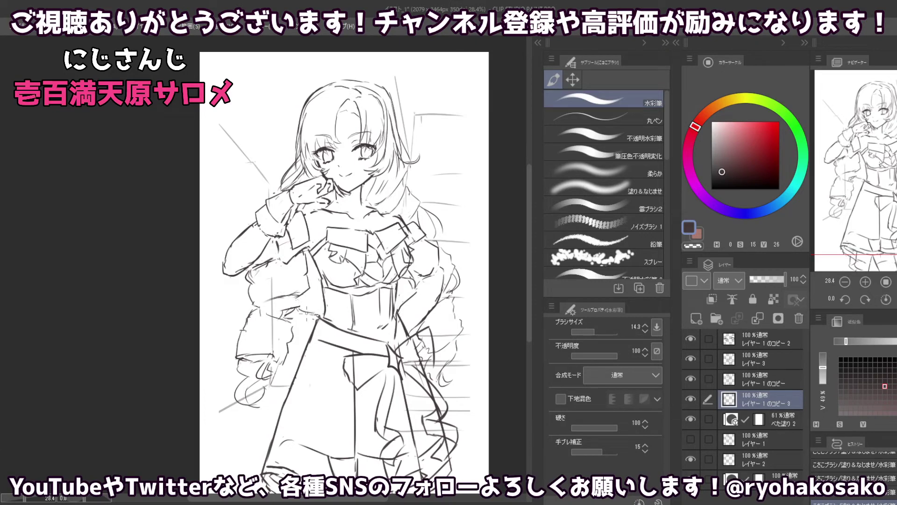
{"action": "left_click_drag", "start_coordinate": [299, 341], "coordinate": [278, 393]}
- Redraw the arm edge beside the skirt, undoing trial strokes until it sits right
{"action": "key", "text": "ctrl+z"}
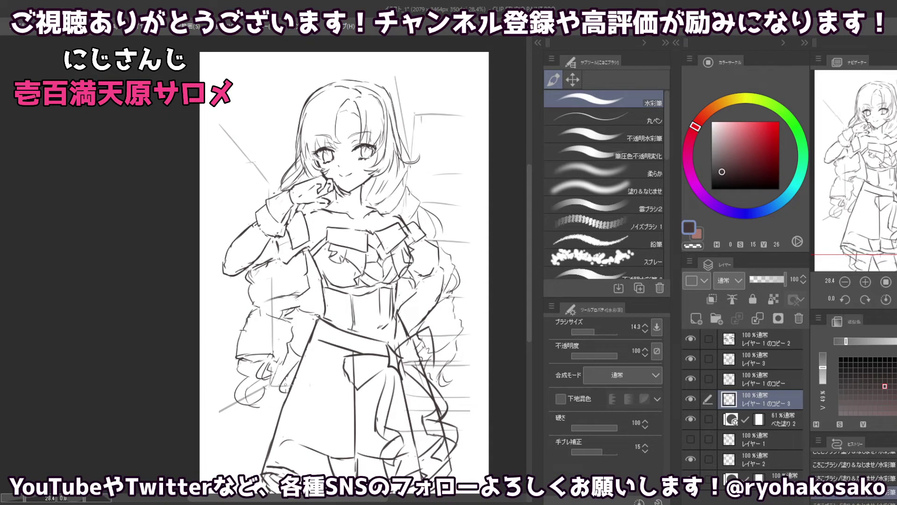
{"action": "key", "text": "ctrl+z"}
{"action": "left_click_drag", "start_coordinate": [294, 362], "coordinate": [279, 391]}
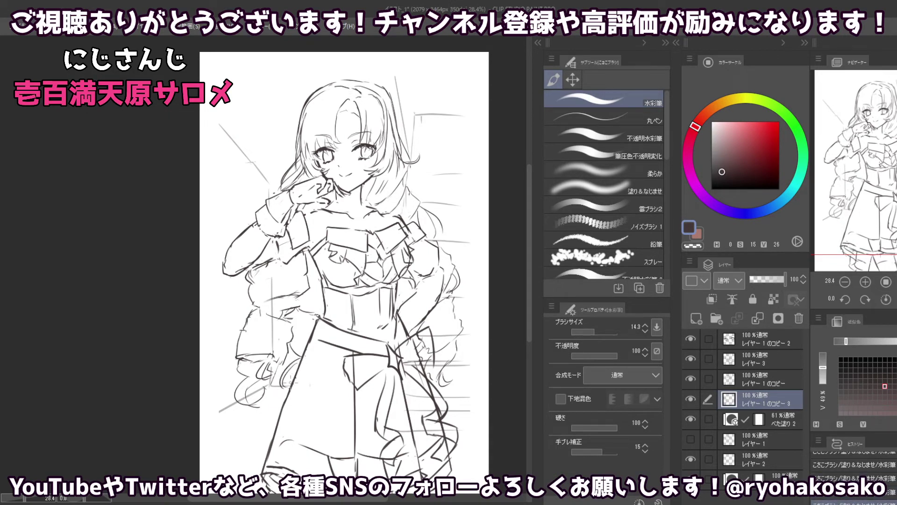
{"action": "key", "text": "ctrl+z"}
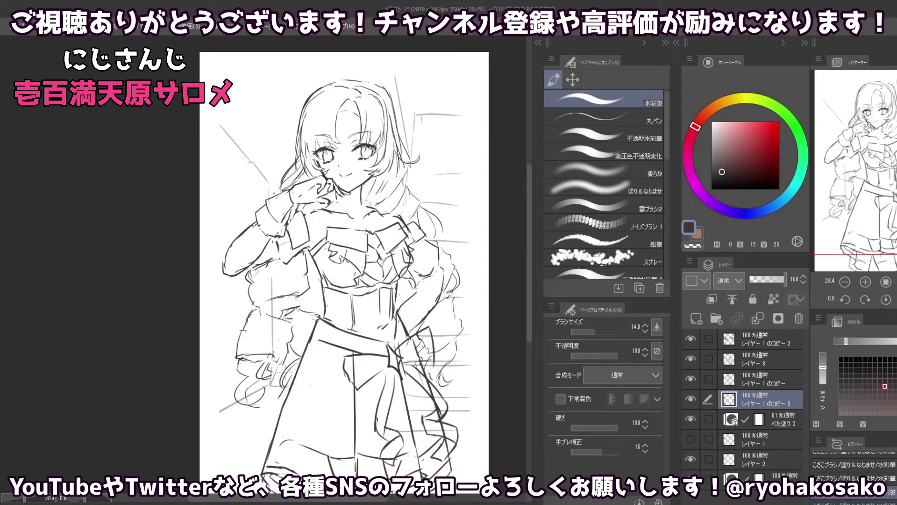
{"action": "key", "text": "ctrl+z"}
{"action": "left_click_drag", "start_coordinate": [294, 367], "coordinate": [279, 386]}
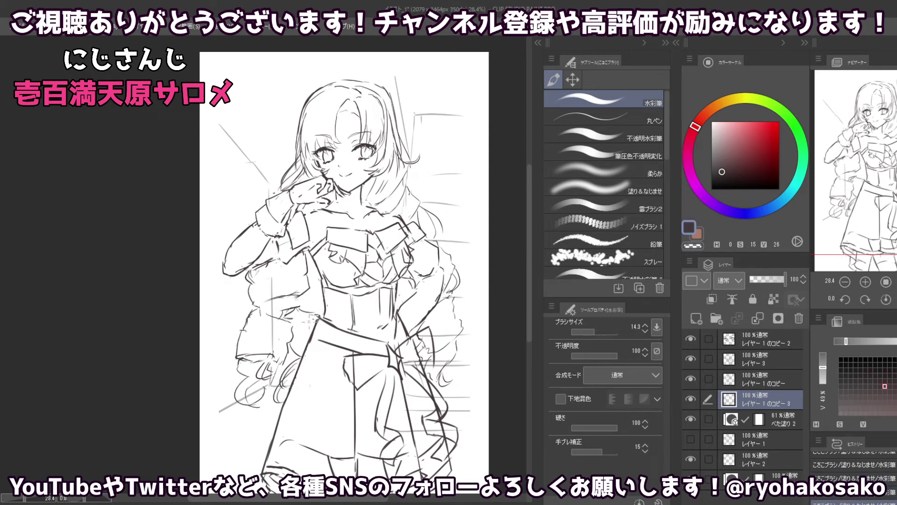
{"action": "key", "text": "c"}
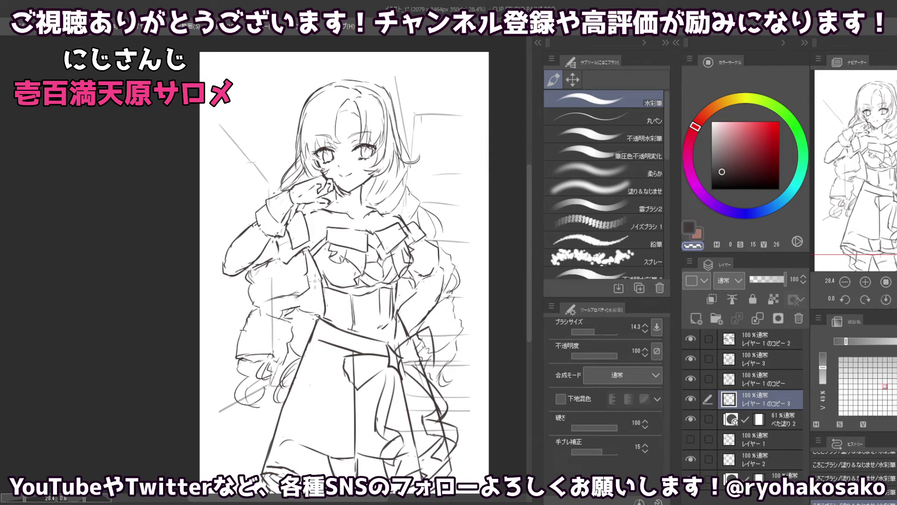
{"action": "key", "text": "c"}
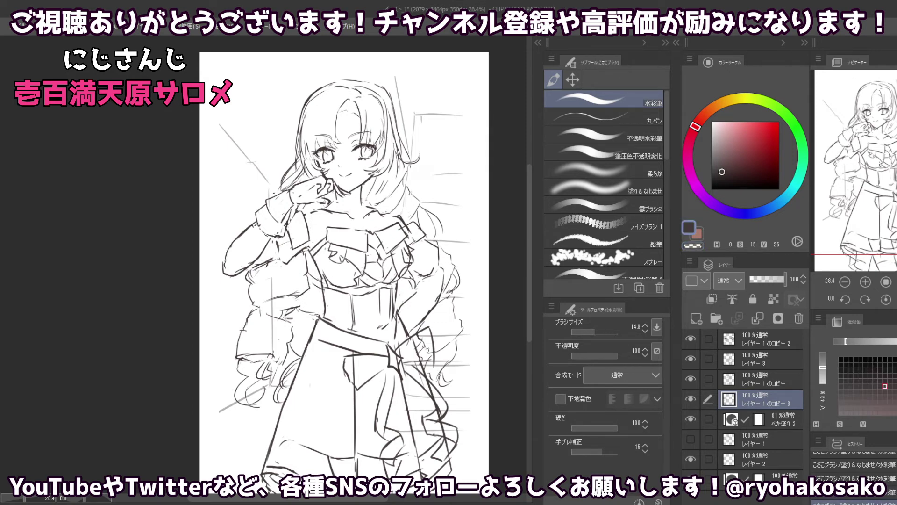
{"action": "scroll", "coordinate": [345, 223], "scroll_direction": "down", "scroll_amount": 2}
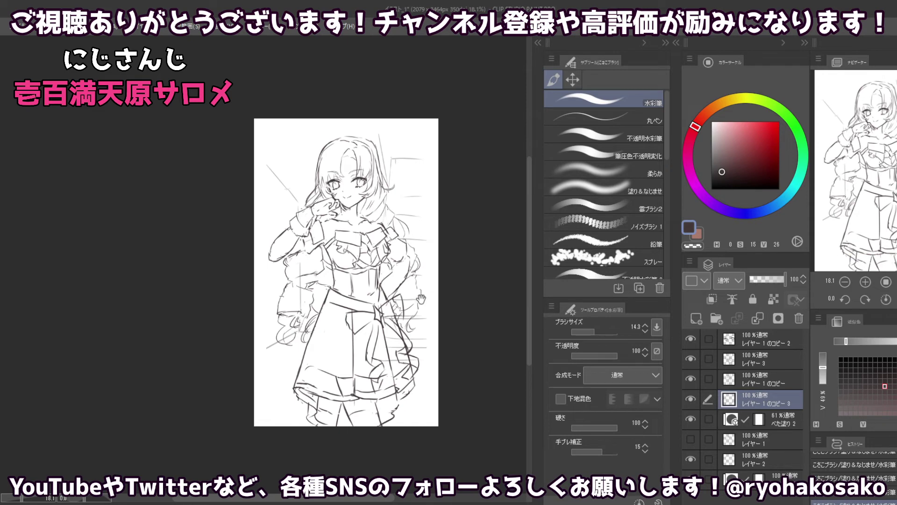
- Draw on レイヤー 1のコピー with the brush around size 10 in the main colour
{"action": "scroll", "coordinate": [400, 324], "scroll_direction": "up", "scroll_amount": 3}
{"action": "left_click", "coordinate": [399, 327], "text": "ctrl+shift"}
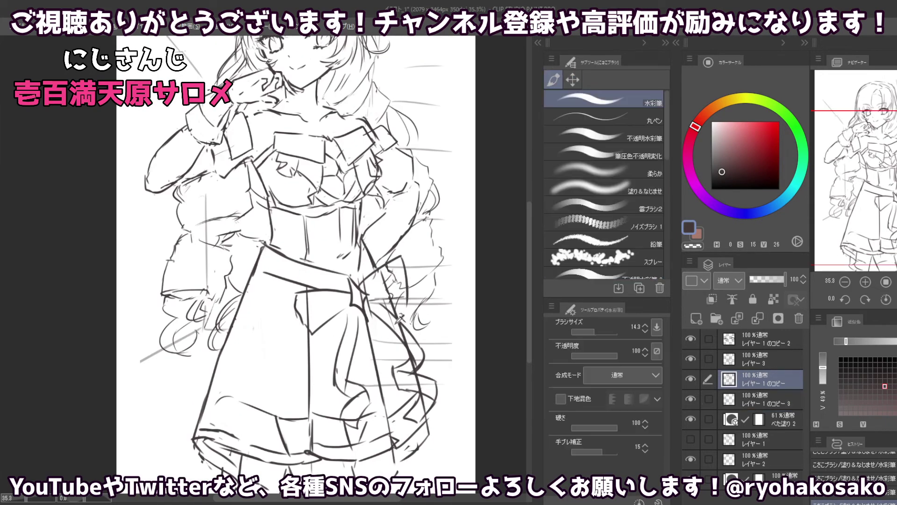
{"action": "left_click_drag", "start_coordinate": [408, 344], "coordinate": [416, 358]}
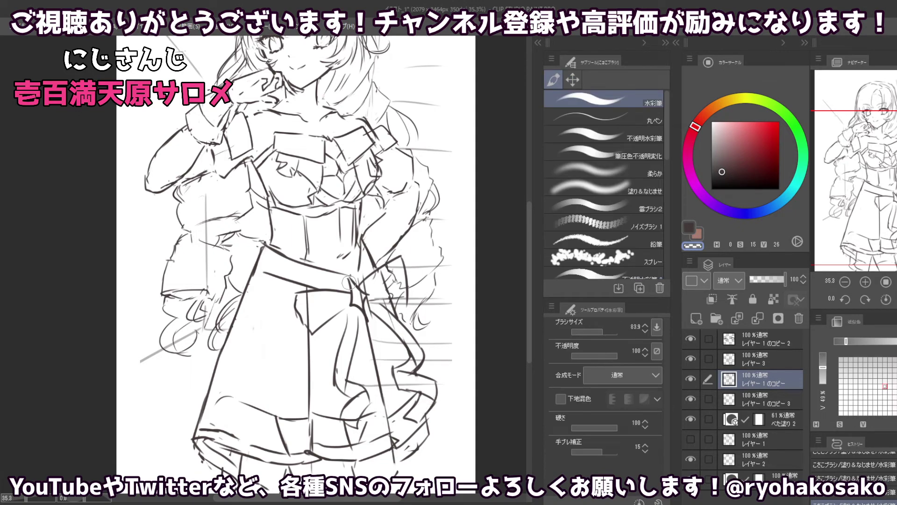
{"action": "scroll", "coordinate": [333, 369], "scroll_direction": "down", "scroll_amount": 2}
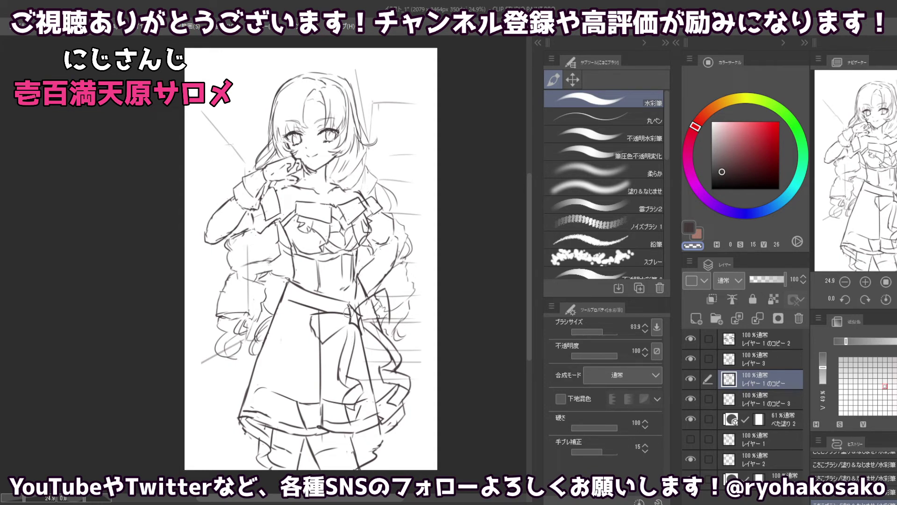
{"action": "key", "text": "c"}
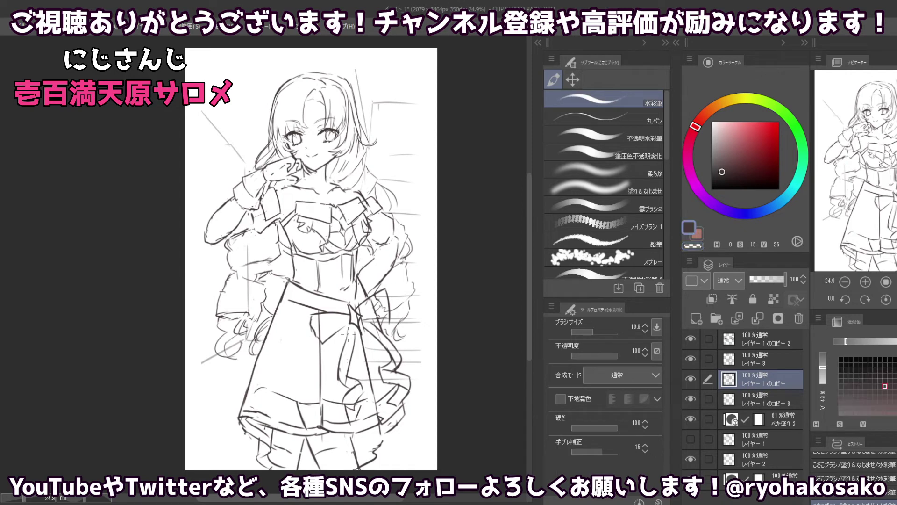
{"action": "scroll", "coordinate": [364, 383], "scroll_direction": "up", "scroll_amount": 1}
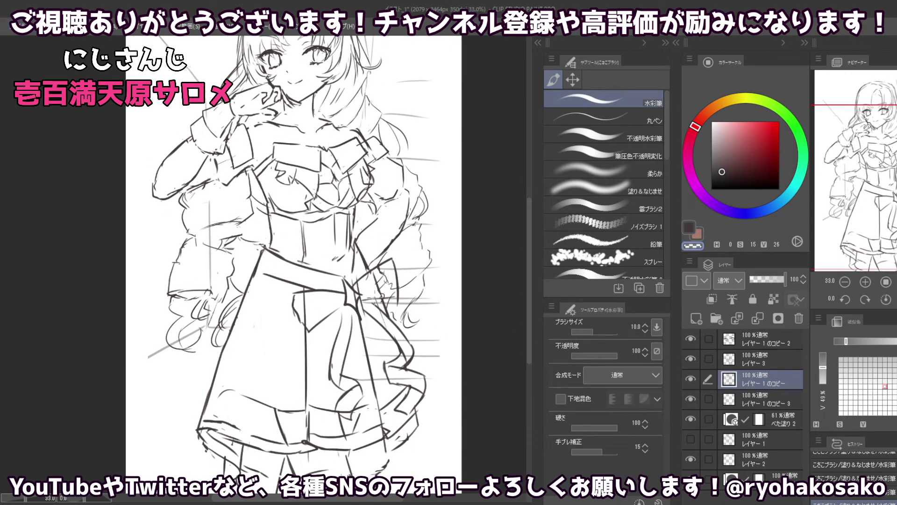
- Lasso-select the front skirt fold lines and shift them to the left
{"action": "left_click", "coordinate": [573, 80]}
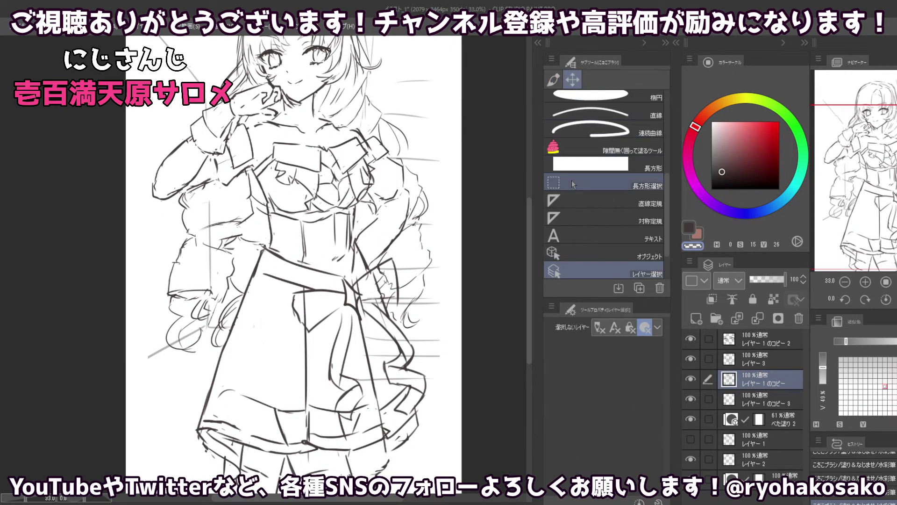
{"action": "scroll", "coordinate": [574, 187], "scroll_direction": "up", "scroll_amount": 5}
{"action": "left_click", "coordinate": [561, 152]}
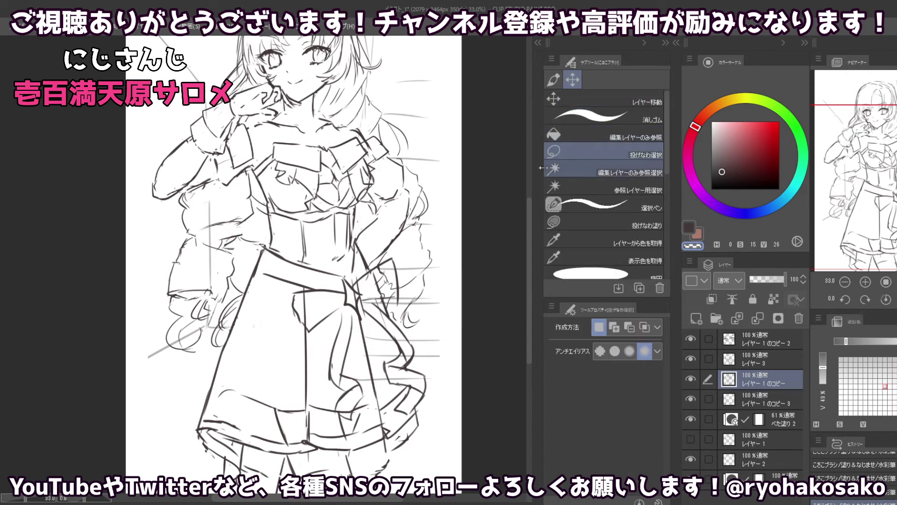
{"action": "left_click_drag", "start_coordinate": [282, 315], "coordinate": [324, 415]}
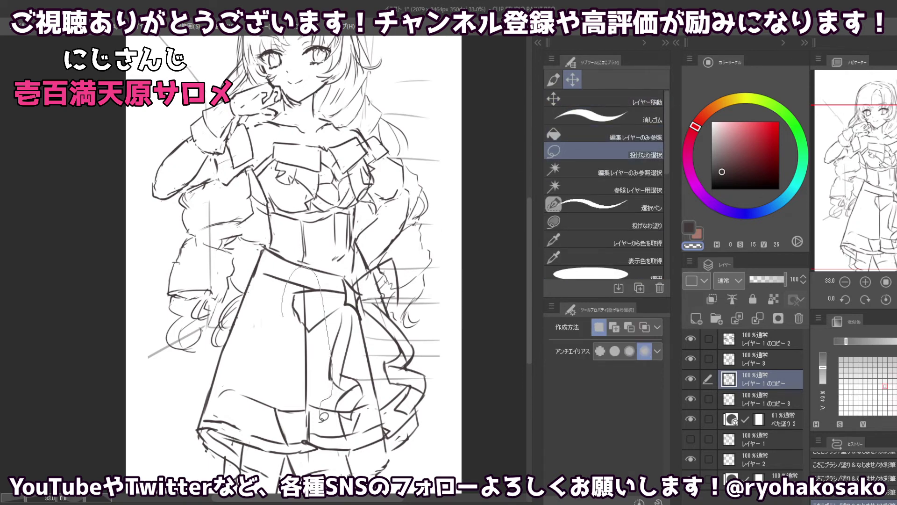
{"action": "left_click_drag", "start_coordinate": [323, 416], "coordinate": [301, 282]}
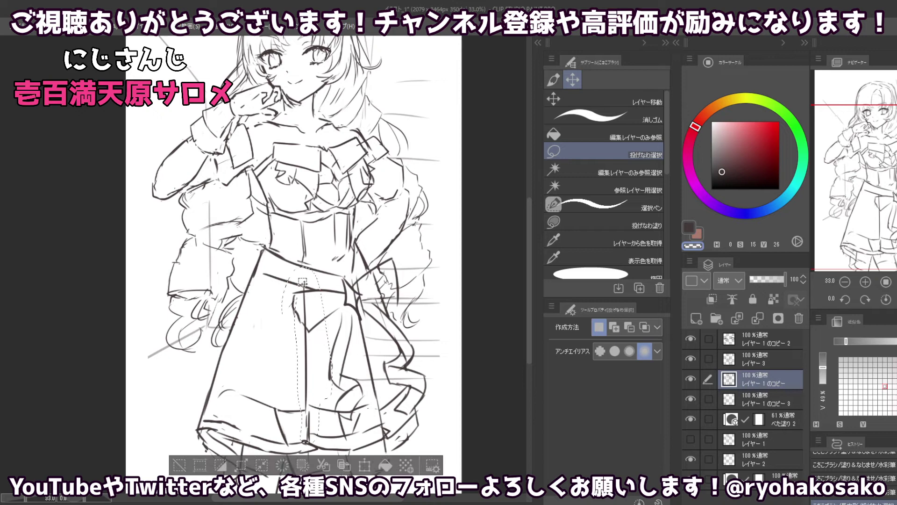
{"action": "left_click", "coordinate": [567, 105]}
{"action": "left_click_drag", "start_coordinate": [325, 401], "coordinate": [307, 406]}
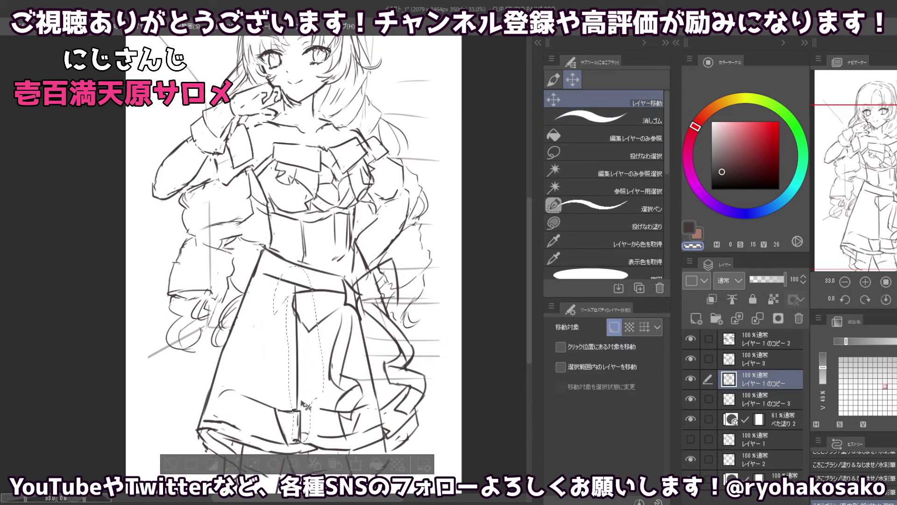
{"action": "key", "text": "ctrl+d"}
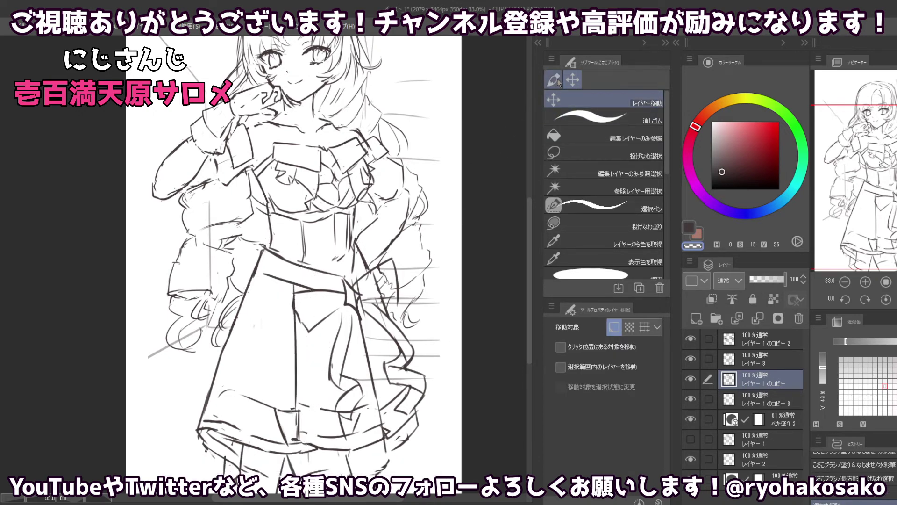
- Restore the skirt-line selection and nudge it a little further left
{"action": "left_click", "coordinate": [554, 80]}
{"action": "key", "text": "ctrl+z"}
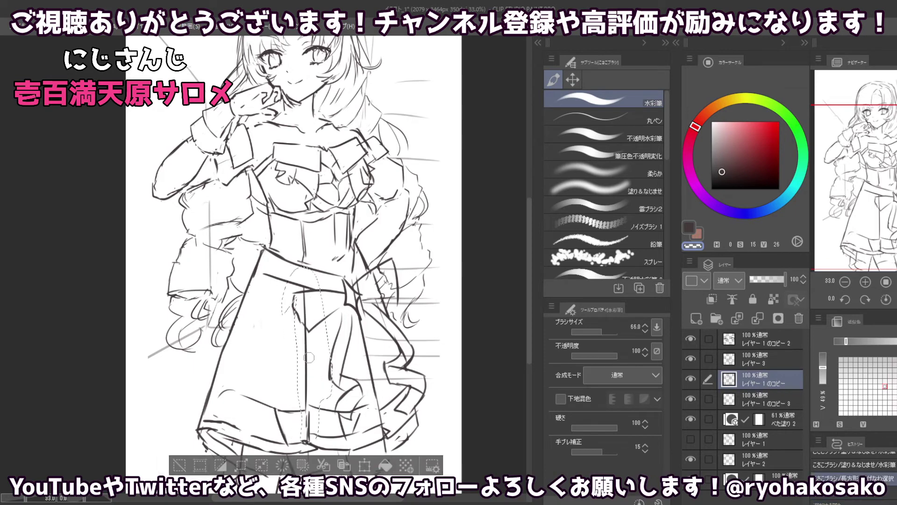
{"action": "left_click", "coordinate": [572, 80]}
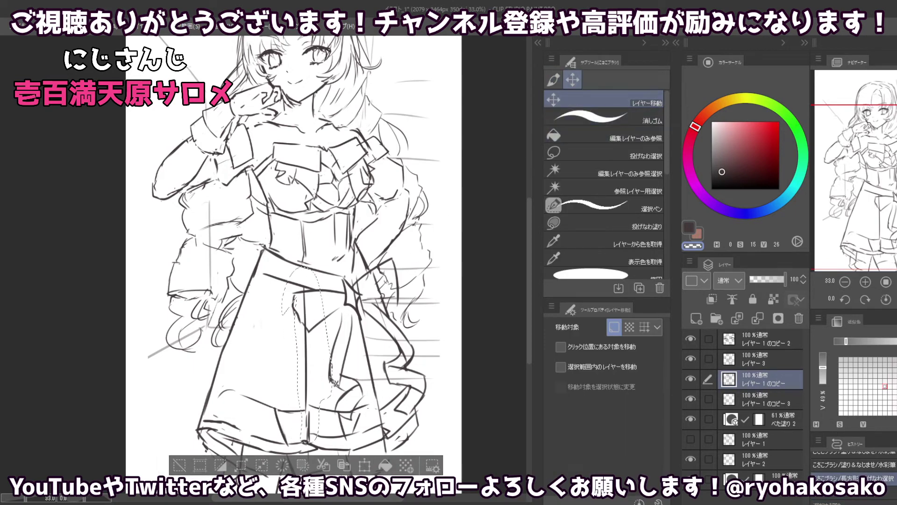
{"action": "left_click_drag", "start_coordinate": [336, 384], "coordinate": [328, 384]}
{"action": "key", "text": "ctrl+d"}
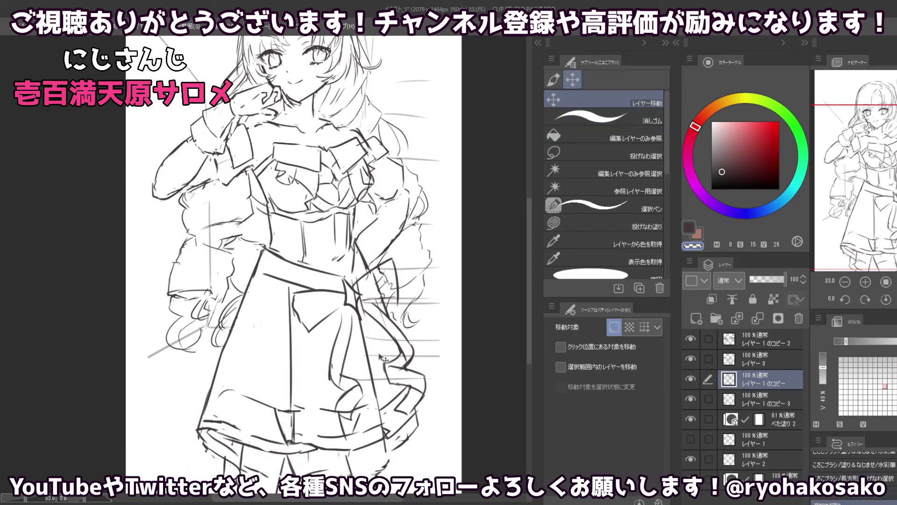
- Draw a short horizontal line across the skirt with the watercolour brush
{"action": "left_click", "coordinate": [553, 79]}
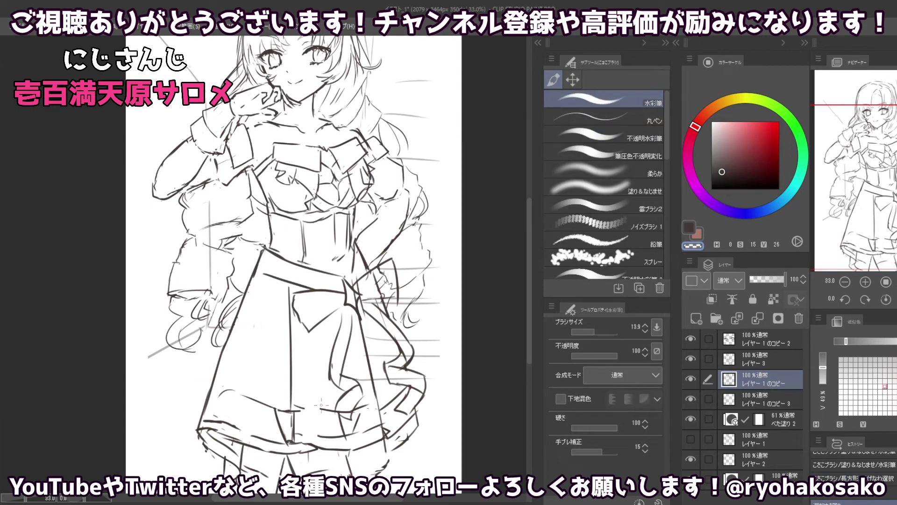
{"action": "left_click_drag", "start_coordinate": [325, 410], "coordinate": [303, 410]}
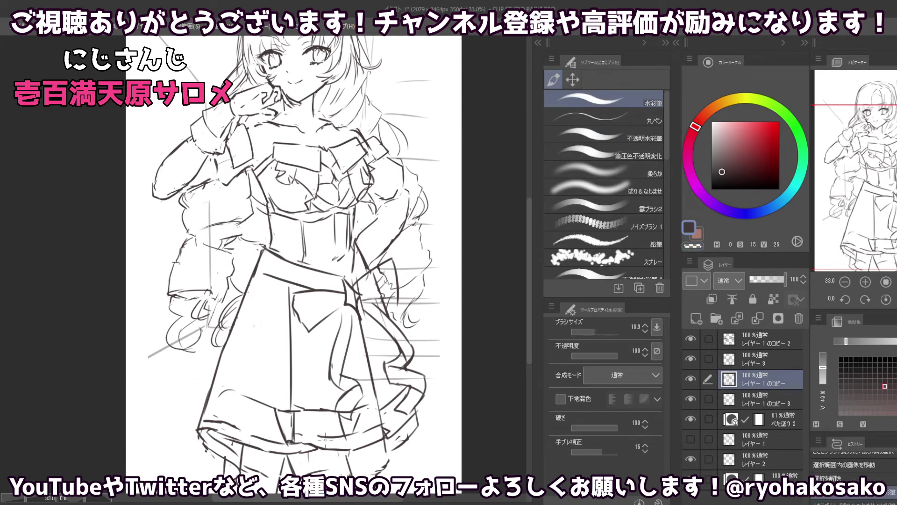
{"action": "key", "text": "c"}
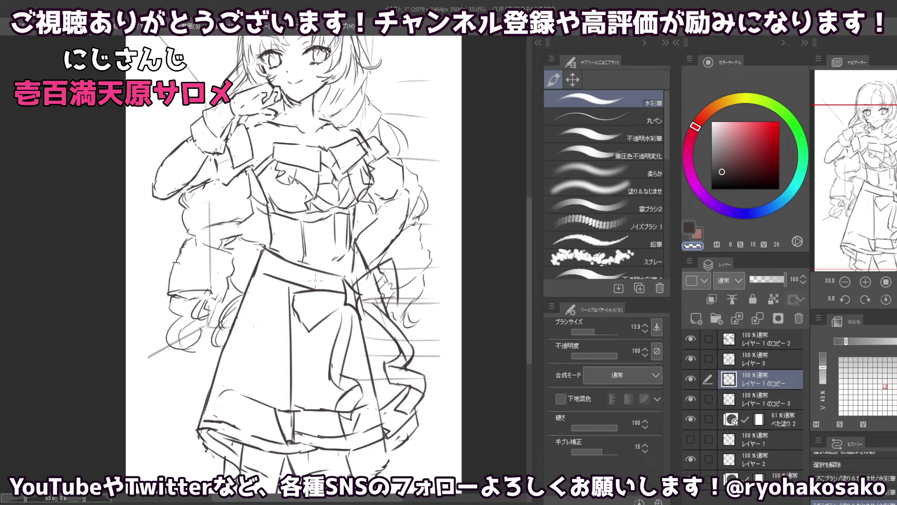
- Lasso the bow tail on the skirt's right side and shift it
{"action": "left_click", "coordinate": [572, 79]}
{"action": "left_click", "coordinate": [574, 157]}
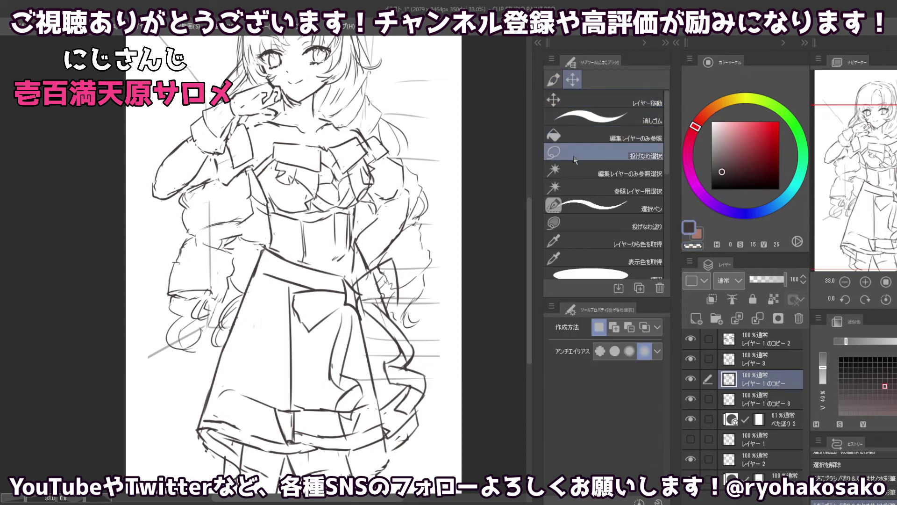
{"action": "left_click_drag", "start_coordinate": [352, 348], "coordinate": [399, 390]}
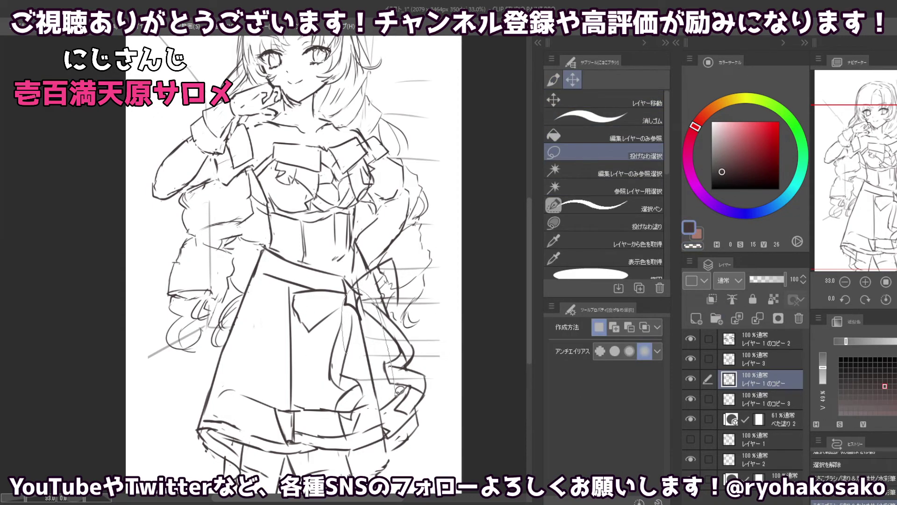
{"action": "mouse_move", "coordinate": [351, 292]}
{"action": "left_mouse_down"}
{"action": "mouse_move", "coordinate": [388, 401]}
{"action": "mouse_move", "coordinate": [357, 346]}
{"action": "left_mouse_up"}
{"action": "key", "text": "k"}
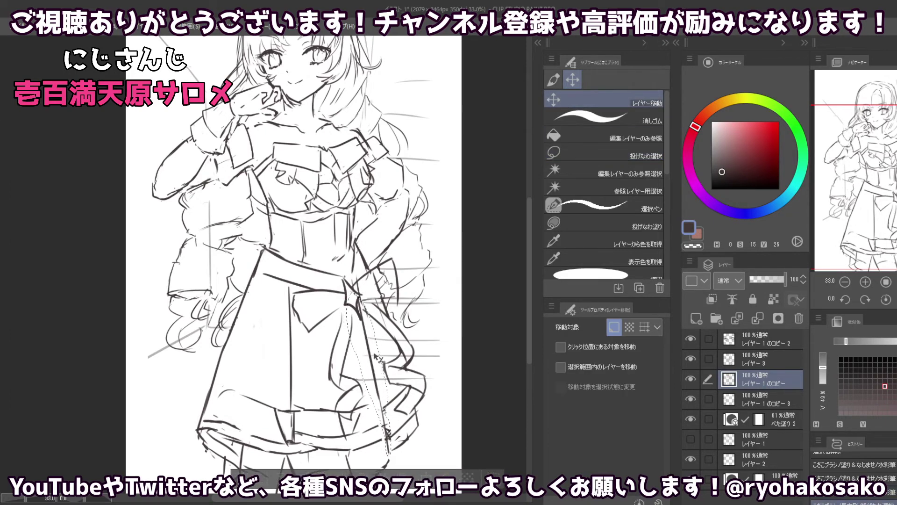
{"action": "key", "text": "ctrl+shift+a"}
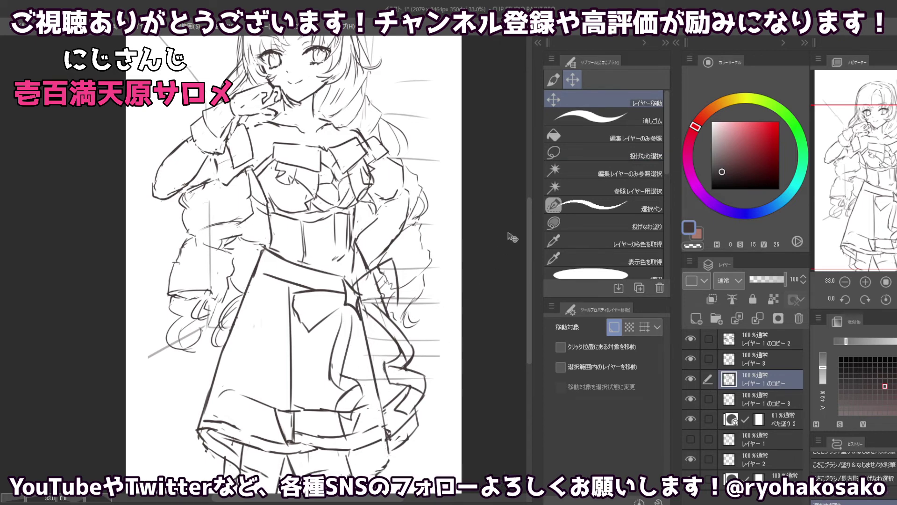
{"action": "scroll", "coordinate": [419, 275], "scroll_direction": "down", "scroll_amount": 3}
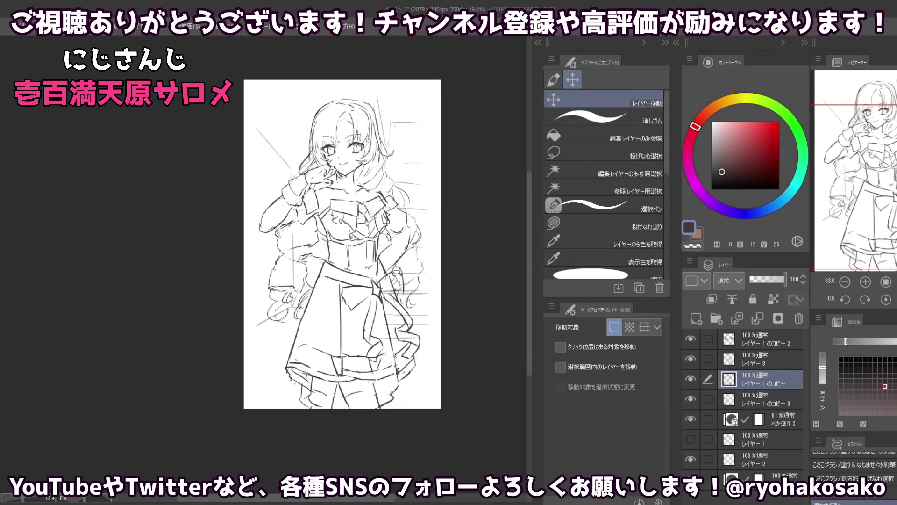
{"action": "left_click", "coordinate": [554, 80]}
{"action": "scroll", "coordinate": [384, 374], "scroll_direction": "up", "scroll_amount": 2}
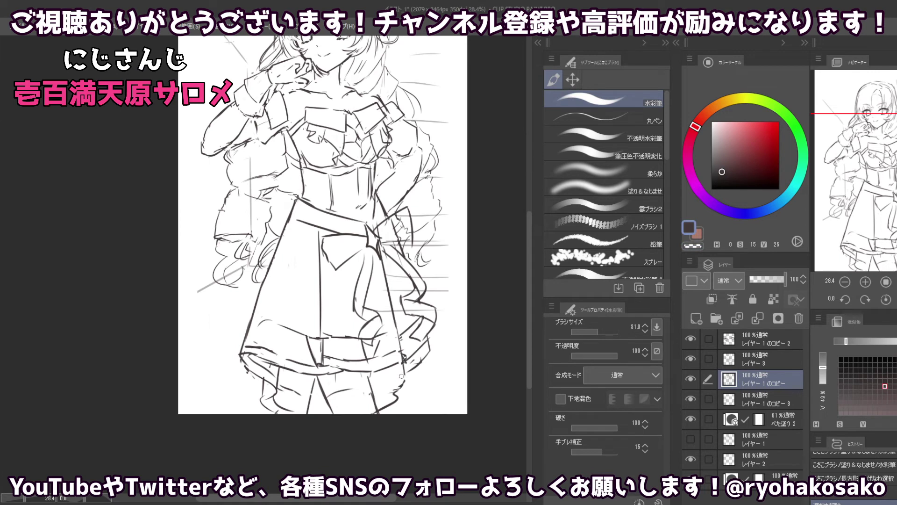
- Add small strokes and a short vertical line near the skirt hem, undoing one stroke
{"action": "left_click_drag", "start_coordinate": [401, 378], "coordinate": [393, 387]}
{"action": "mouse_move", "coordinate": [391, 368]}
{"action": "left_mouse_down"}
{"action": "mouse_move", "coordinate": [382, 402]}
{"action": "mouse_move", "coordinate": [378, 391]}
{"action": "left_mouse_up"}
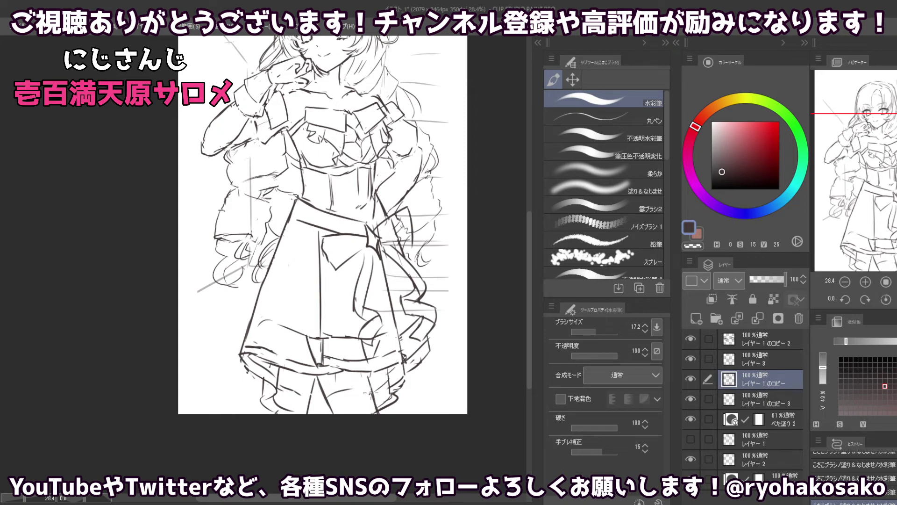
{"action": "key", "text": "ctrl+z"}
{"action": "key", "text": "c"}
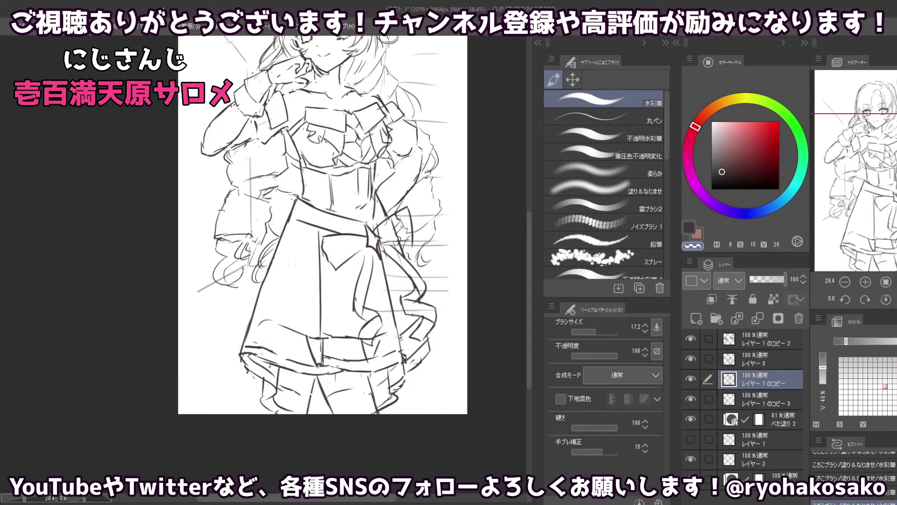
{"action": "scroll", "coordinate": [451, 237], "scroll_direction": "down", "scroll_amount": 3}
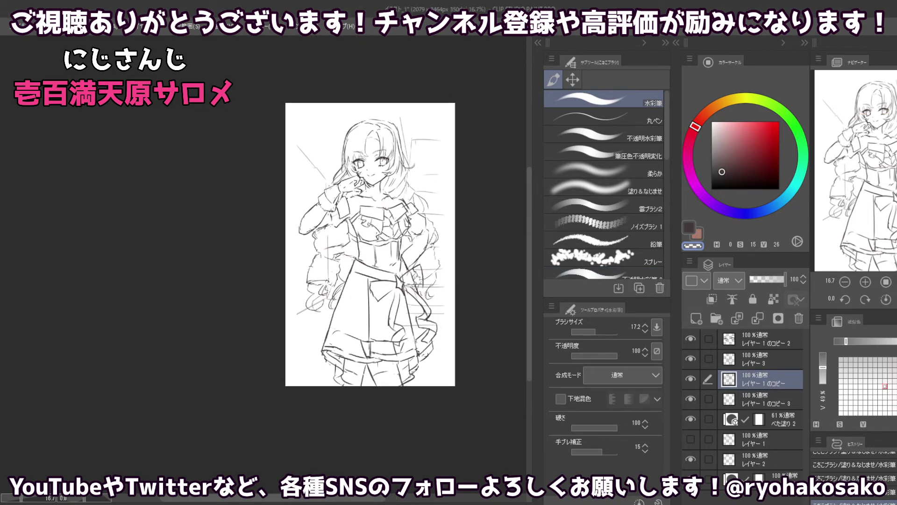
{"action": "scroll", "coordinate": [424, 185], "scroll_direction": "up", "scroll_amount": 2}
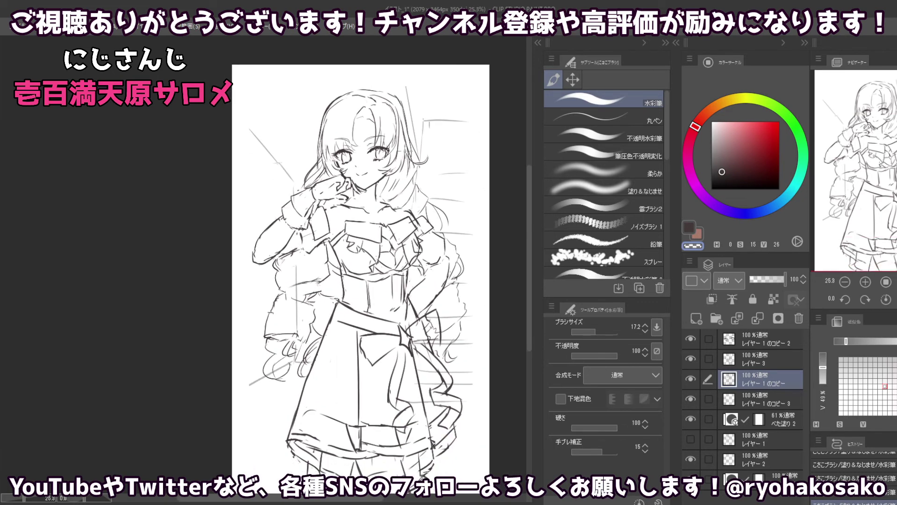
{"action": "scroll", "coordinate": [425, 185], "scroll_direction": "down", "scroll_amount": 1}
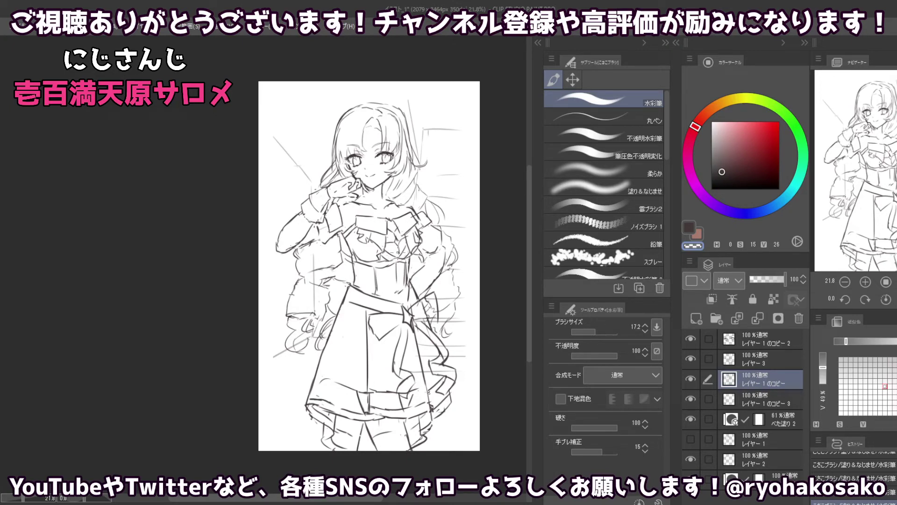
- Set the sketch layer レイヤー1のコピー3 to 79% opacity
{"action": "left_click", "coordinate": [766, 405]}
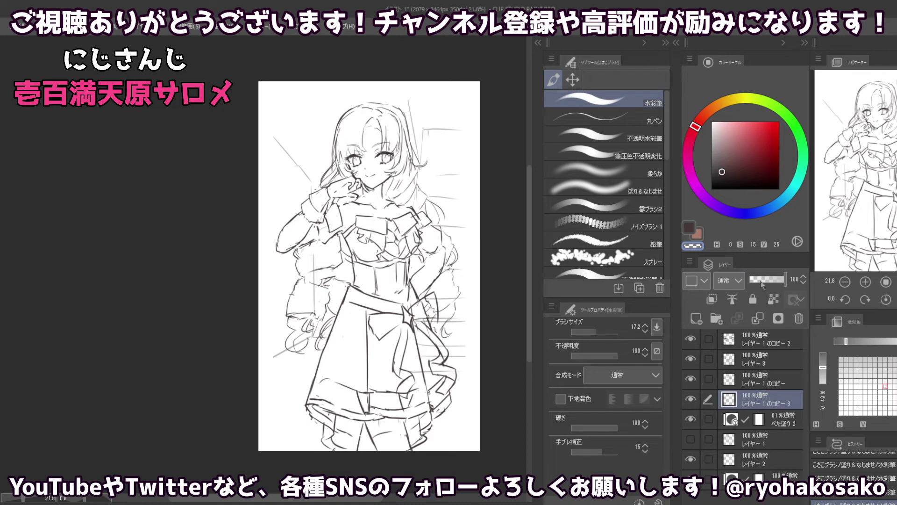
{"action": "left_click_drag", "start_coordinate": [761, 283], "coordinate": [773, 280]}
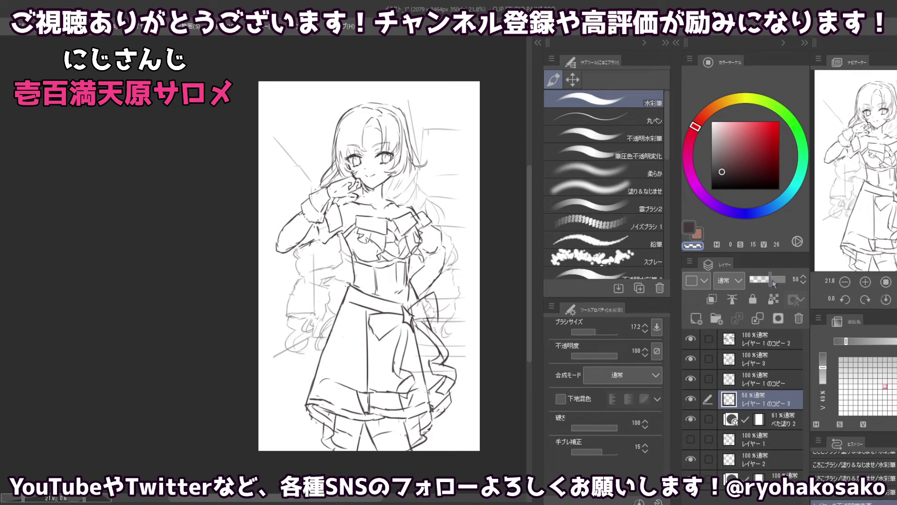
{"action": "left_click", "coordinate": [779, 280]}
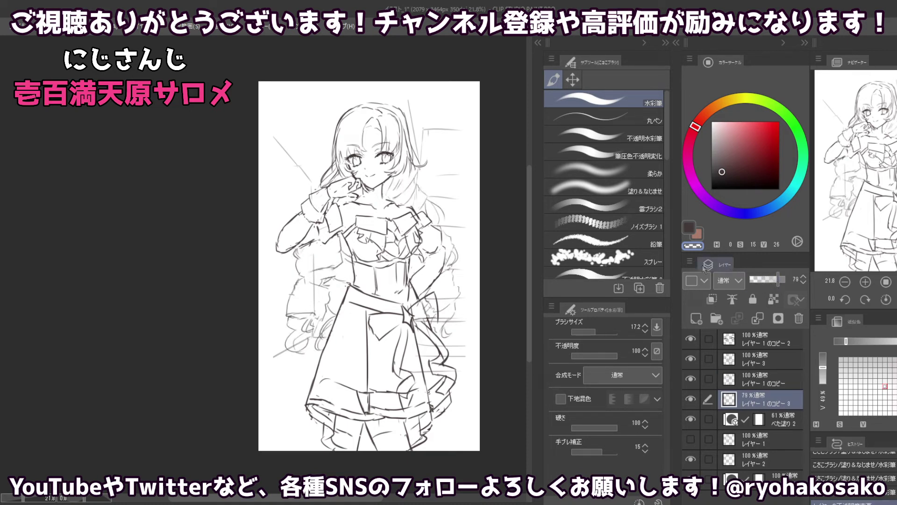
- Lower the fill layer べた塗り2 to 62% opacity
{"action": "left_click", "coordinate": [785, 419]}
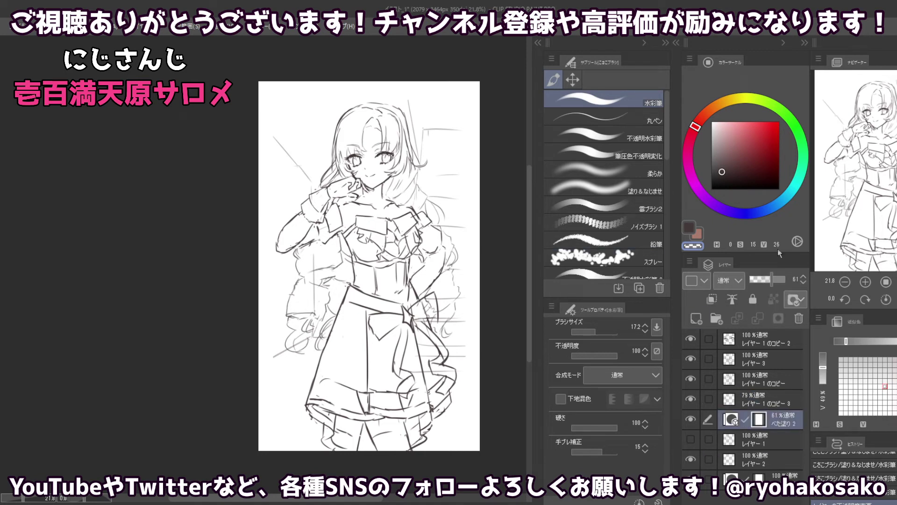
{"action": "left_click", "coordinate": [776, 280]}
{"action": "left_click", "coordinate": [775, 280]}
{"action": "left_click_drag", "start_coordinate": [773, 285], "coordinate": [772, 289]}
{"action": "scroll", "coordinate": [446, 240], "scroll_direction": "up", "scroll_amount": 2}
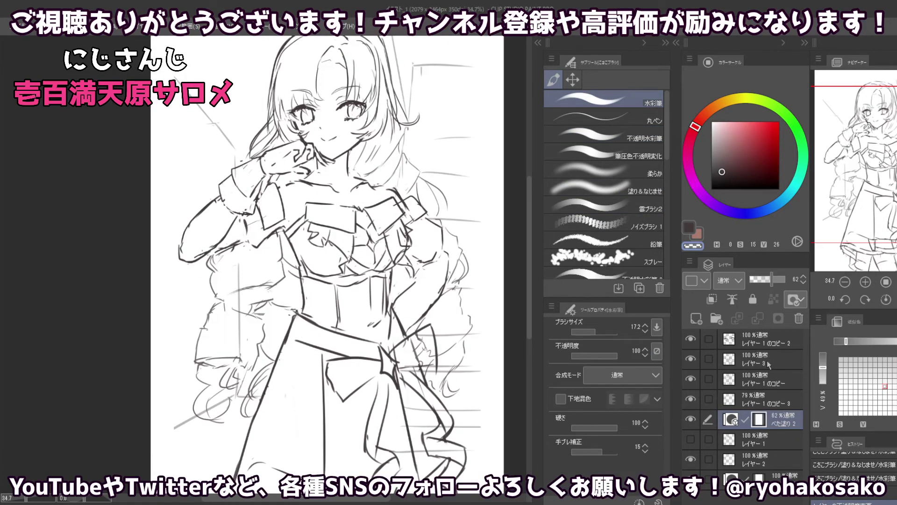
- On レイヤー1のコピー, redraw and erase small line touch-ups near the girl's waist
{"action": "left_click", "coordinate": [766, 378]}
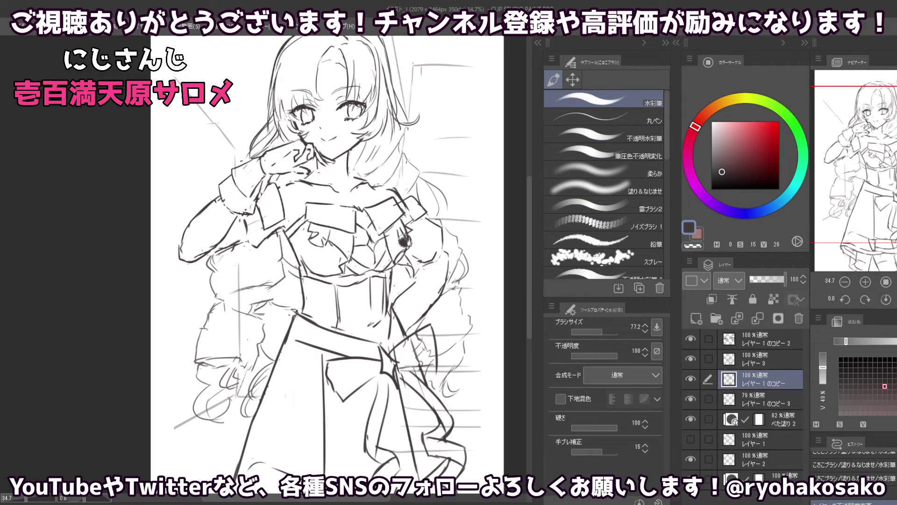
{"action": "key", "text": "c"}
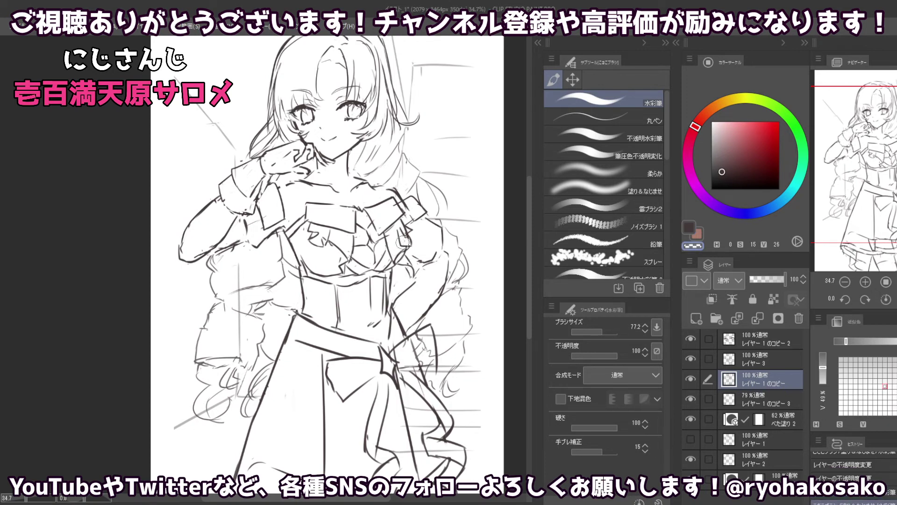
{"action": "key", "text": "c"}
{"action": "key", "text": "c"}
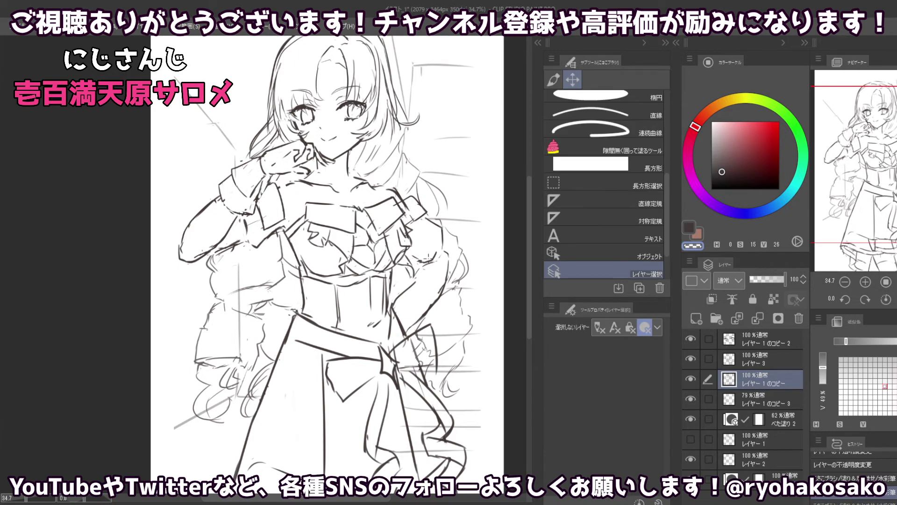
{"action": "key", "text": "c"}
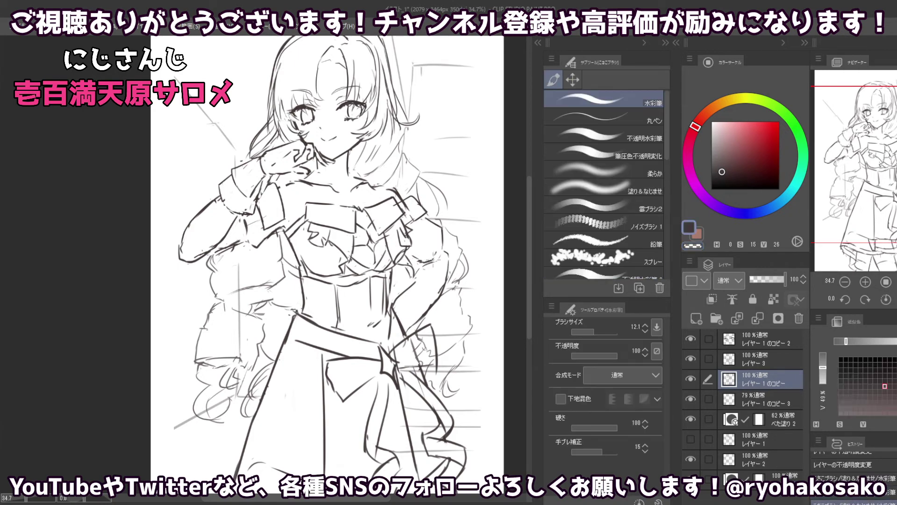
{"action": "left_click_drag", "start_coordinate": [437, 255], "coordinate": [442, 258]}
{"action": "key", "text": "c"}
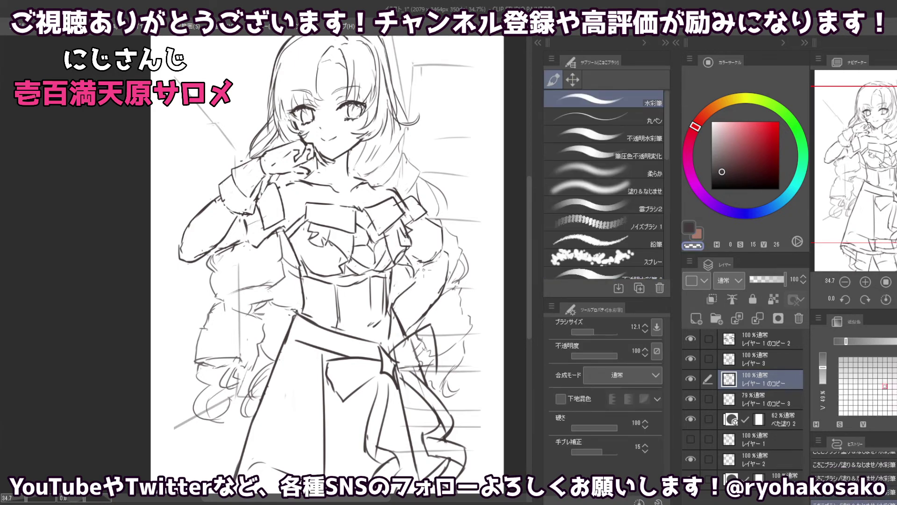
{"action": "key", "text": "c"}
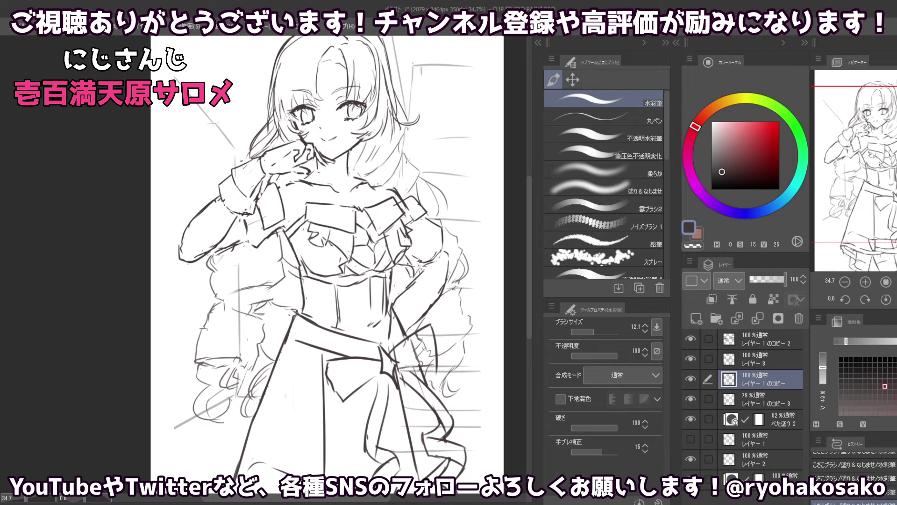
{"action": "left_click_drag", "start_coordinate": [416, 262], "coordinate": [415, 279]}
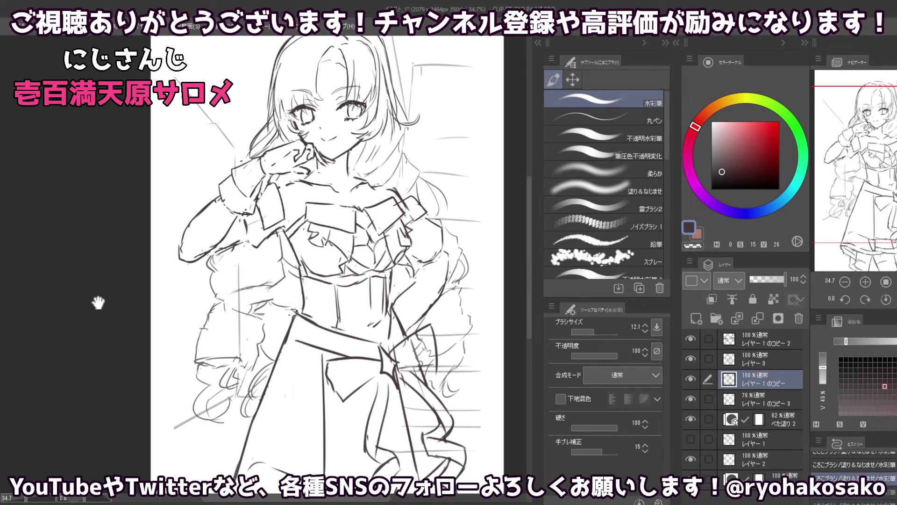
{"action": "key", "text": "c"}
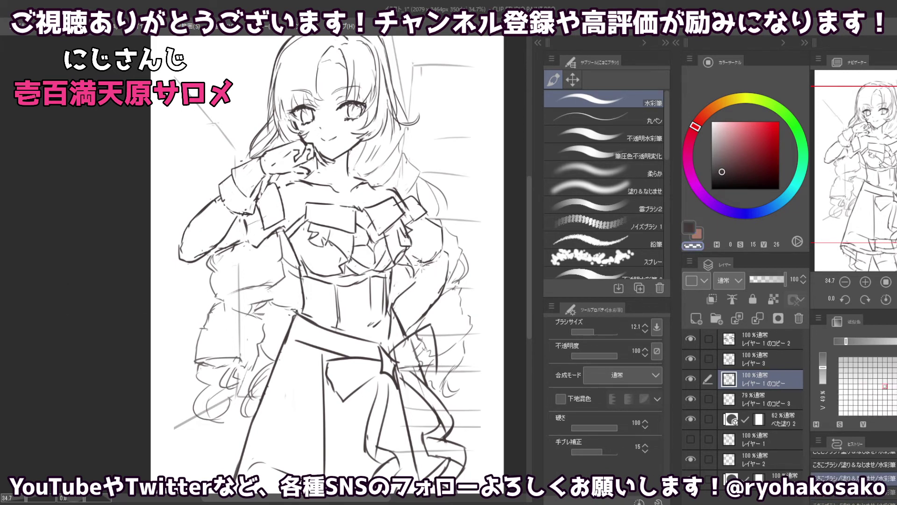
{"action": "key", "text": "c"}
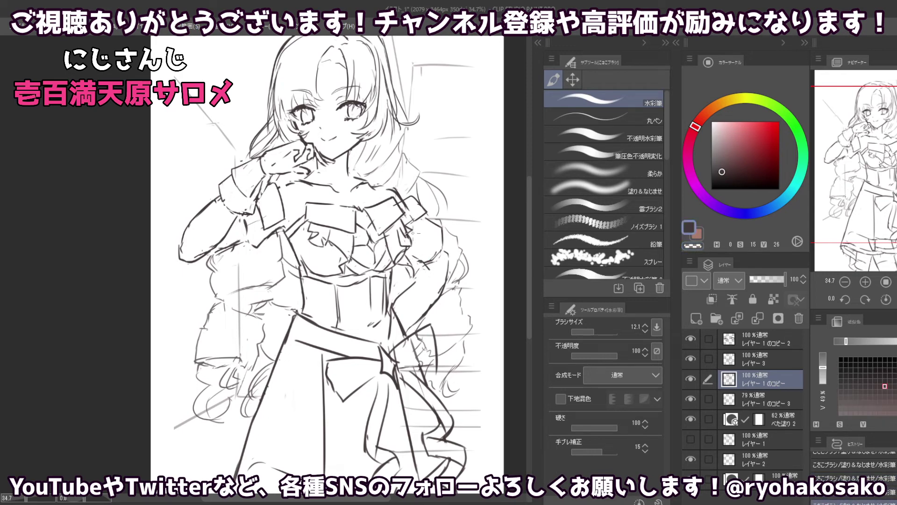
{"action": "left_click_drag", "start_coordinate": [415, 260], "coordinate": [398, 251]}
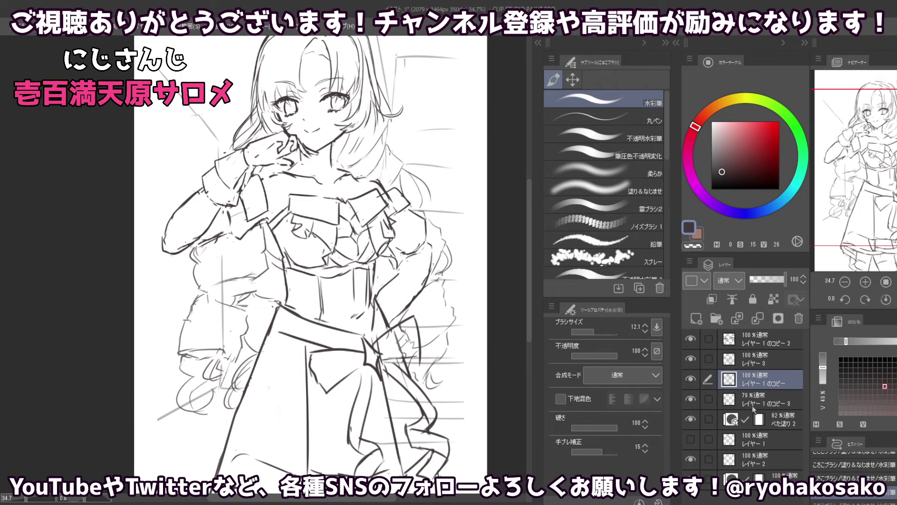
- Hide レイヤー1のコピー3, then move the arm on her hip down and right
{"action": "left_click", "coordinate": [752, 404]}
{"action": "left_click", "coordinate": [690, 399]}
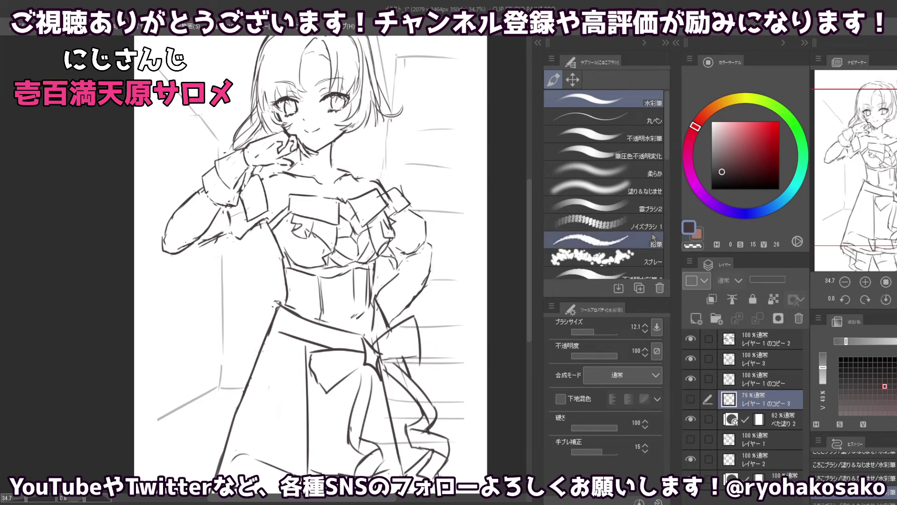
{"action": "left_click", "coordinate": [573, 79]}
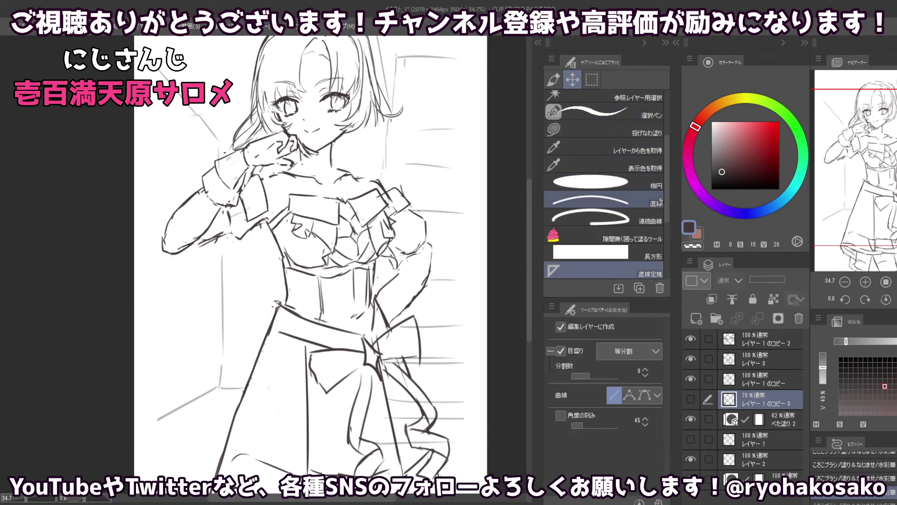
{"action": "scroll", "coordinate": [612, 124], "scroll_direction": "up", "scroll_amount": 5}
{"action": "left_click", "coordinate": [608, 152]}
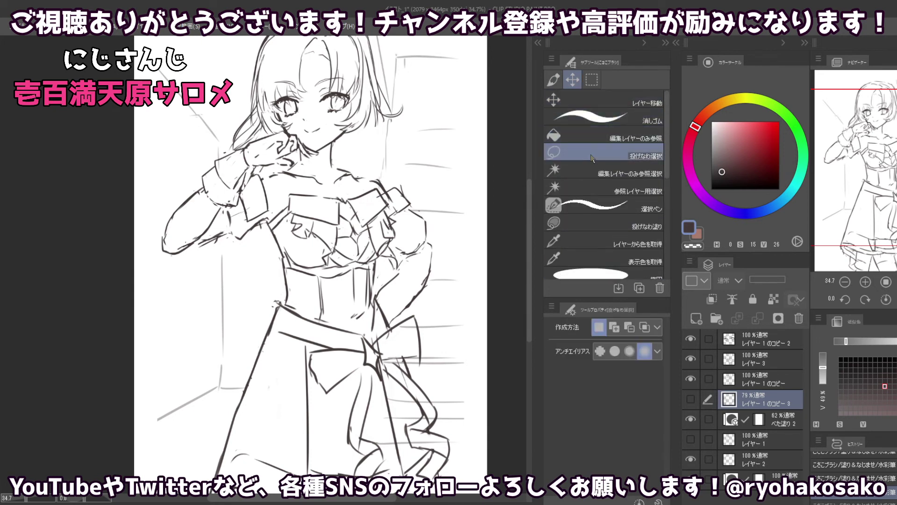
{"action": "left_click_drag", "start_coordinate": [431, 240], "coordinate": [397, 263]}
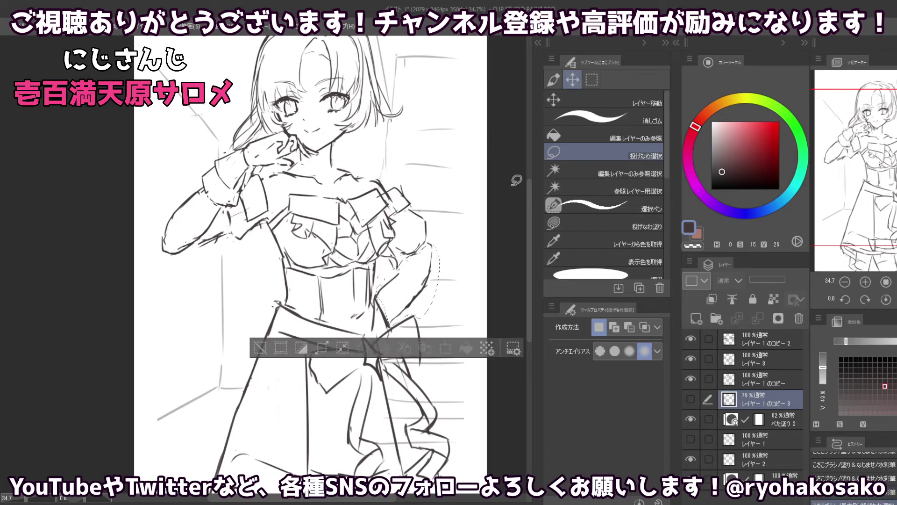
{"action": "left_click", "coordinate": [607, 100]}
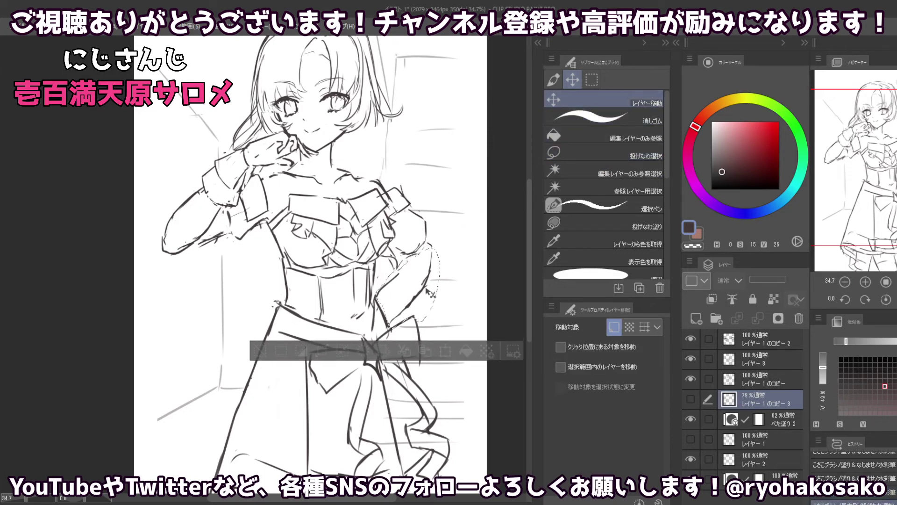
{"action": "left_click", "coordinate": [753, 381]}
{"action": "left_click_drag", "start_coordinate": [419, 301], "coordinate": [425, 307]}
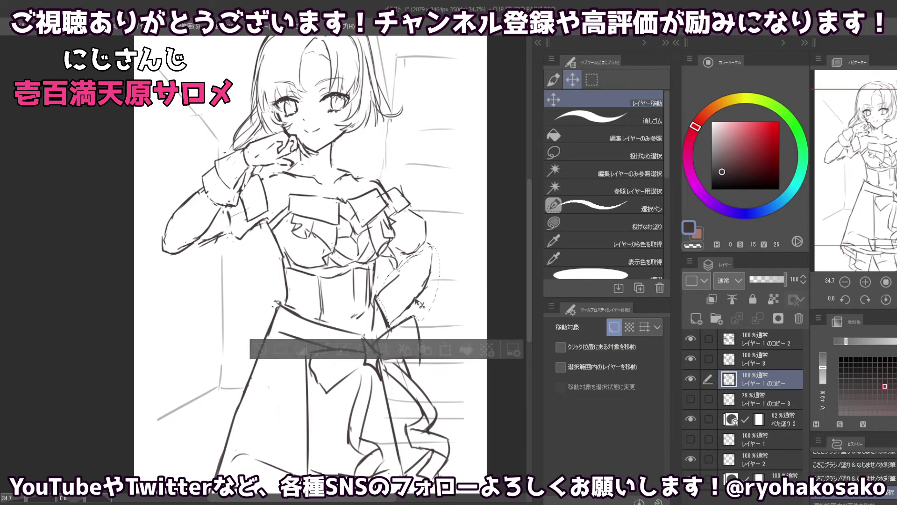
{"action": "key", "text": "ctrl+d"}
- Redraw the arm's elbow and outer contour with brush and eraser, then save
{"action": "key", "text": "b"}
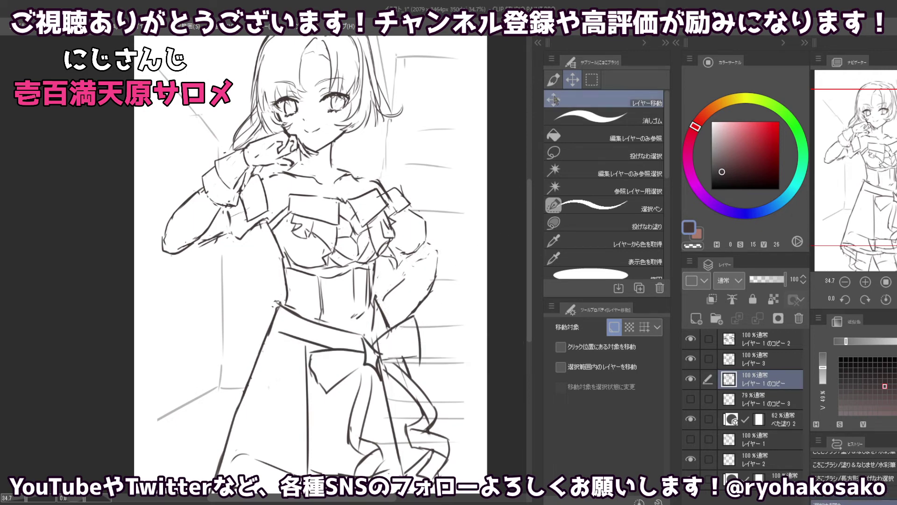
{"action": "left_click", "coordinate": [429, 257], "text": "alt"}
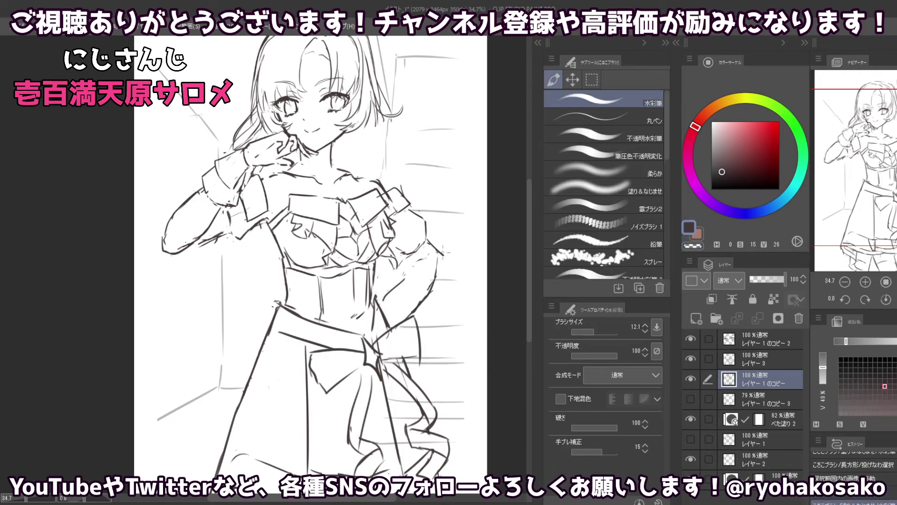
{"action": "left_click_drag", "start_coordinate": [429, 257], "coordinate": [429, 243]}
{"action": "mouse_move", "coordinate": [402, 256]}
{"action": "left_mouse_down"}
{"action": "mouse_move", "coordinate": [408, 264]}
{"action": "mouse_move", "coordinate": [405, 256]}
{"action": "left_mouse_up"}
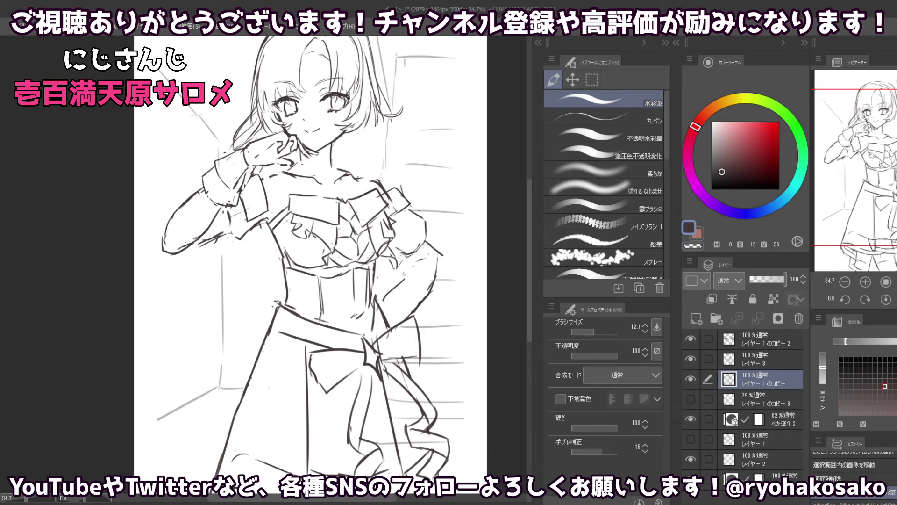
{"action": "key", "text": "c"}
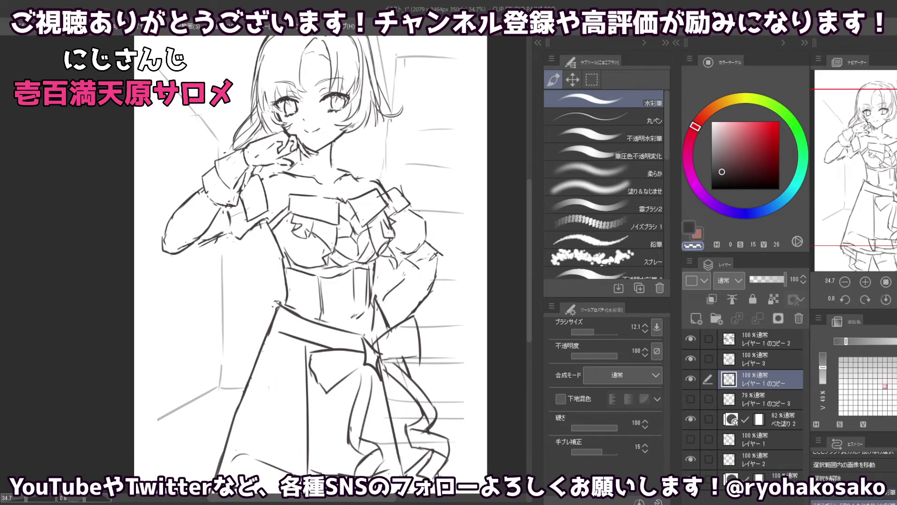
{"action": "mouse_move", "coordinate": [437, 286]}
{"action": "left_mouse_down"}
{"action": "mouse_move", "coordinate": [443, 264]}
{"action": "mouse_move", "coordinate": [431, 293]}
{"action": "left_mouse_up"}
{"action": "key", "text": "c"}
{"action": "key", "text": "ctrl+z"}
{"action": "key", "text": "ctrl+z"}
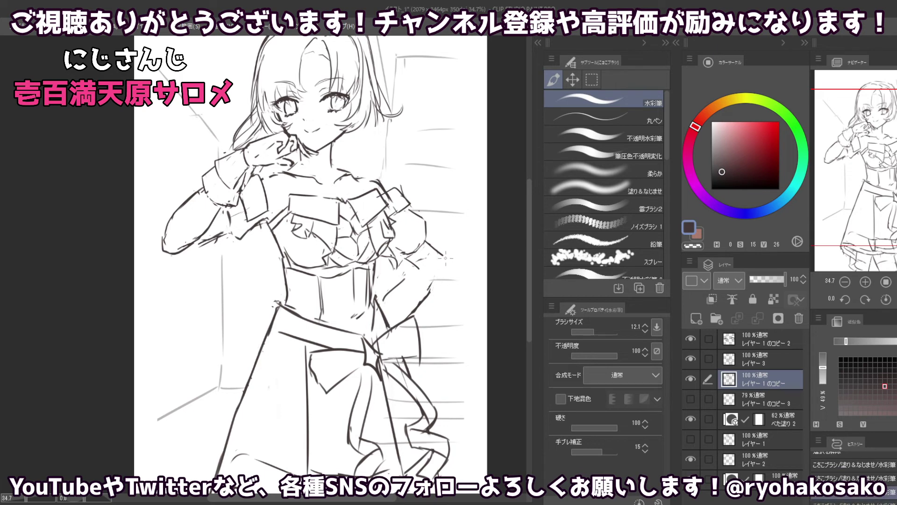
{"action": "left_click_drag", "start_coordinate": [446, 257], "coordinate": [438, 278]}
{"action": "mouse_move", "coordinate": [440, 277]}
{"action": "left_mouse_down"}
{"action": "mouse_move", "coordinate": [428, 296]}
{"action": "mouse_move", "coordinate": [409, 274]}
{"action": "left_mouse_up"}
{"action": "key", "text": "c"}
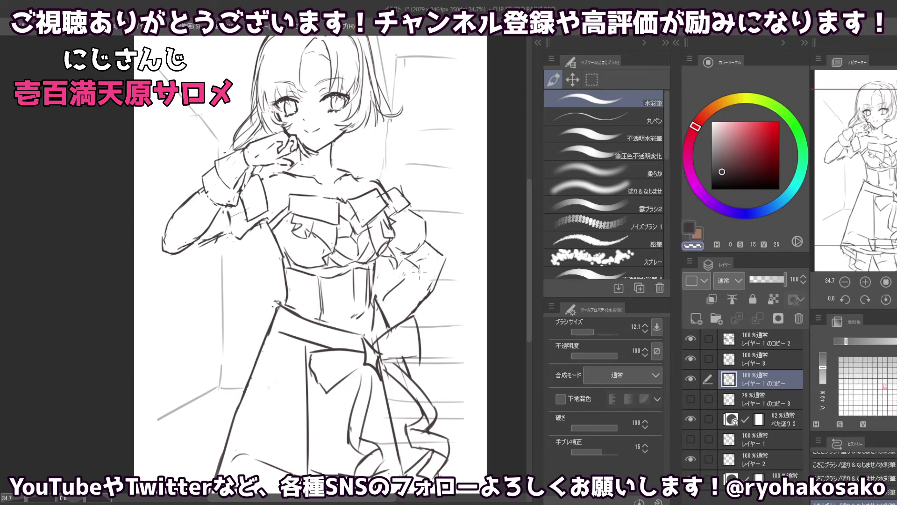
{"action": "key", "text": "ctrl+s"}
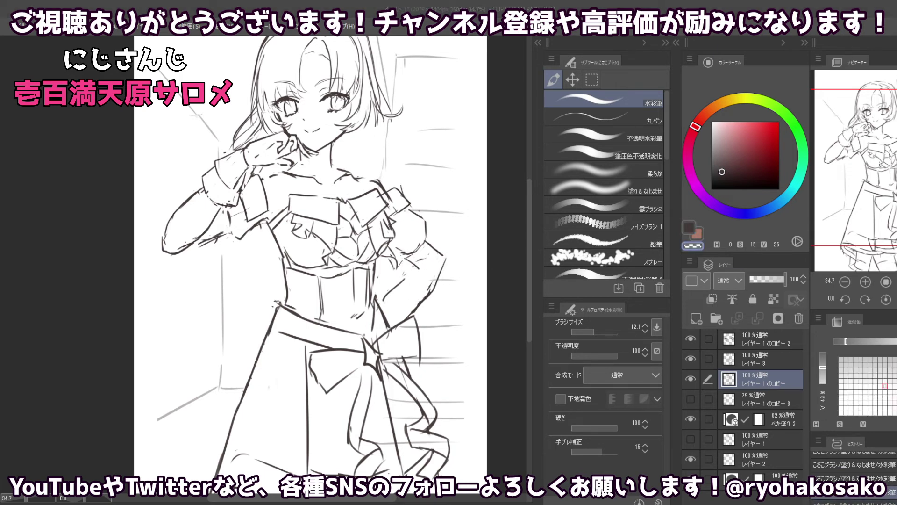
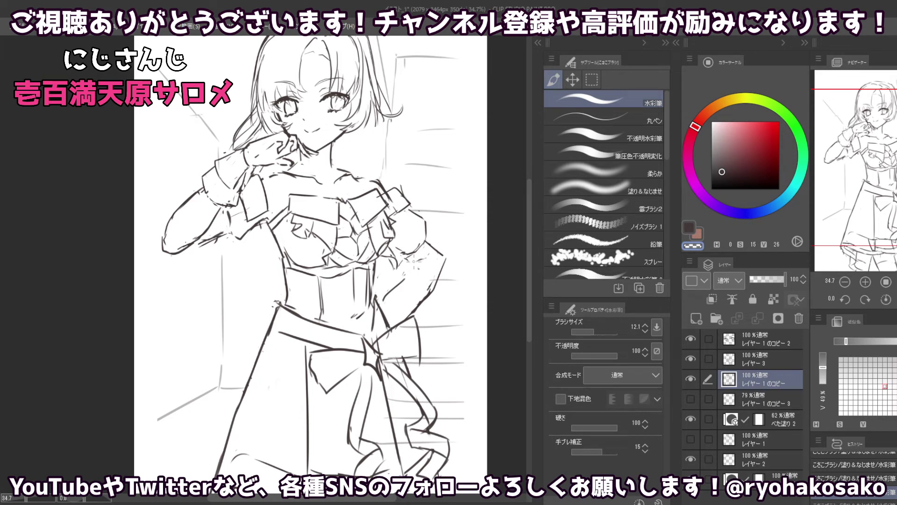
- Add a tiny stroke near the sleeve in the dark drawing colour
{"action": "left_click_drag", "start_coordinate": [414, 261], "coordinate": [406, 278]}
{"action": "key", "text": "c"}
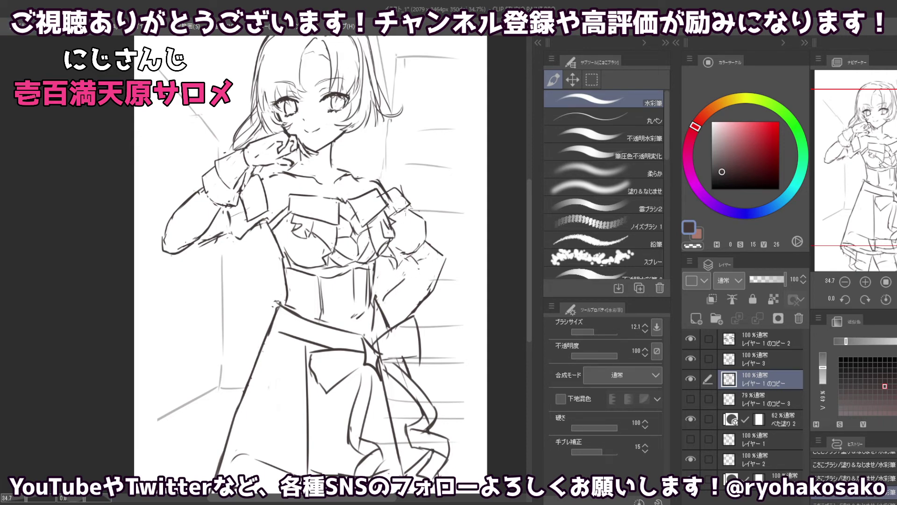
{"action": "left_click_drag", "start_coordinate": [412, 247], "coordinate": [423, 252]}
- Lasso-select the right arm near the shoulder, shift it into place, then deselect
{"action": "left_click", "coordinate": [573, 82]}
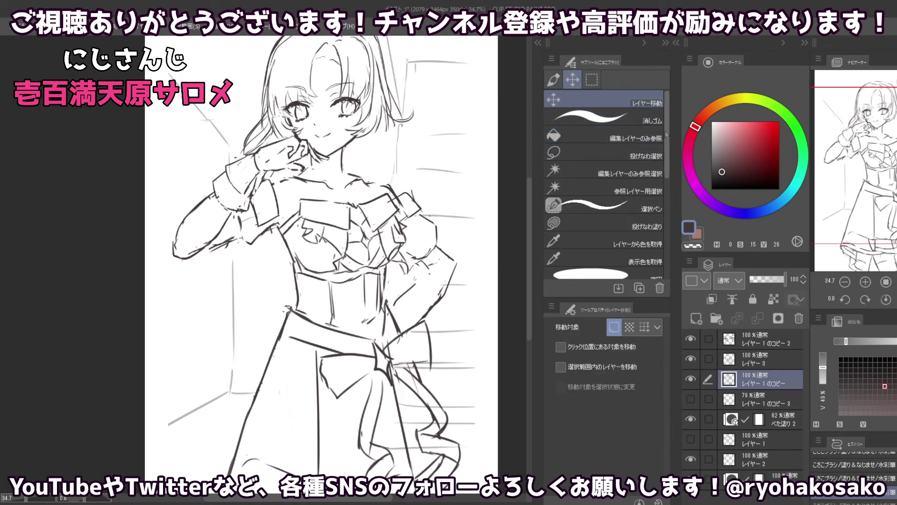
{"action": "left_click", "coordinate": [583, 152]}
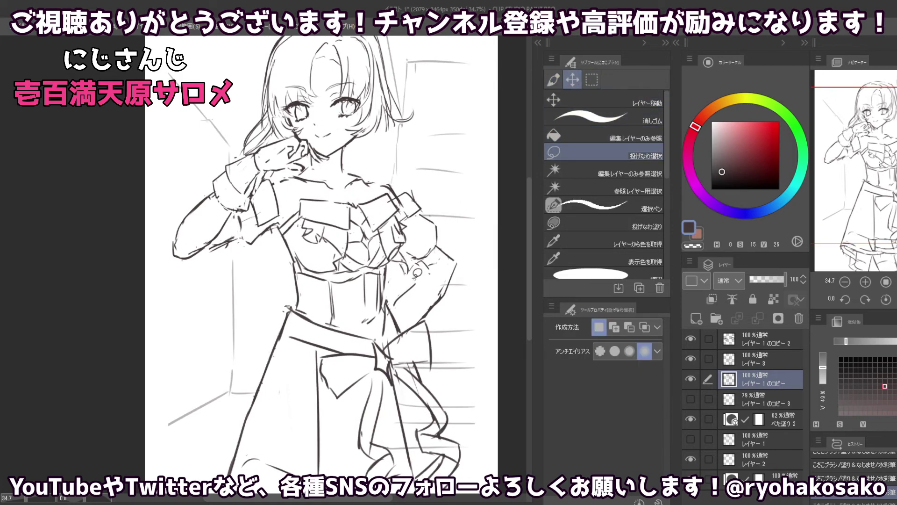
{"action": "mouse_move", "coordinate": [415, 275]}
{"action": "left_mouse_down"}
{"action": "mouse_move", "coordinate": [411, 211]}
{"action": "mouse_move", "coordinate": [410, 263]}
{"action": "mouse_move", "coordinate": [410, 218]}
{"action": "mouse_move", "coordinate": [378, 185]}
{"action": "mouse_move", "coordinate": [456, 192]}
{"action": "mouse_move", "coordinate": [477, 255]}
{"action": "mouse_move", "coordinate": [423, 273]}
{"action": "mouse_move", "coordinate": [440, 240]}
{"action": "left_mouse_up"}
{"action": "left_click", "coordinate": [556, 104]}
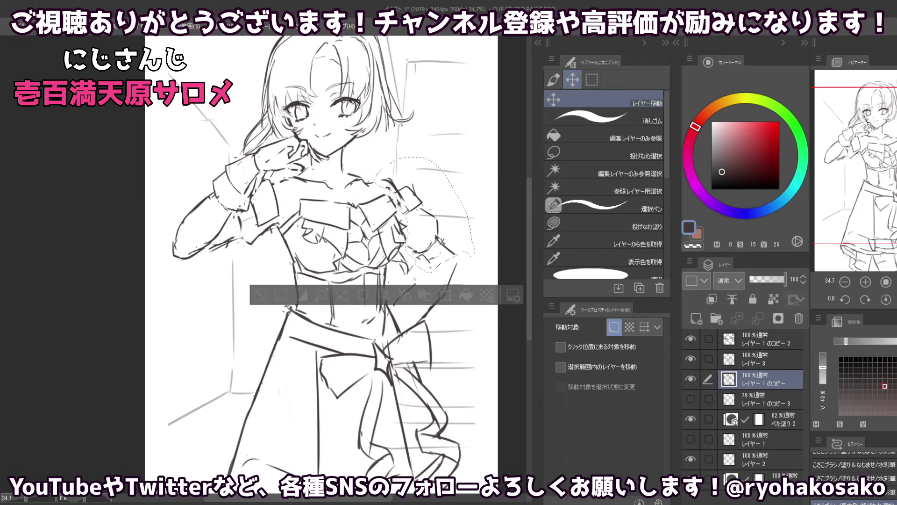
{"action": "key", "text": "ctrl+d"}
- Erase the stray marks at the right shoulder with a large transparent-colour brush
{"action": "key", "text": "b"}
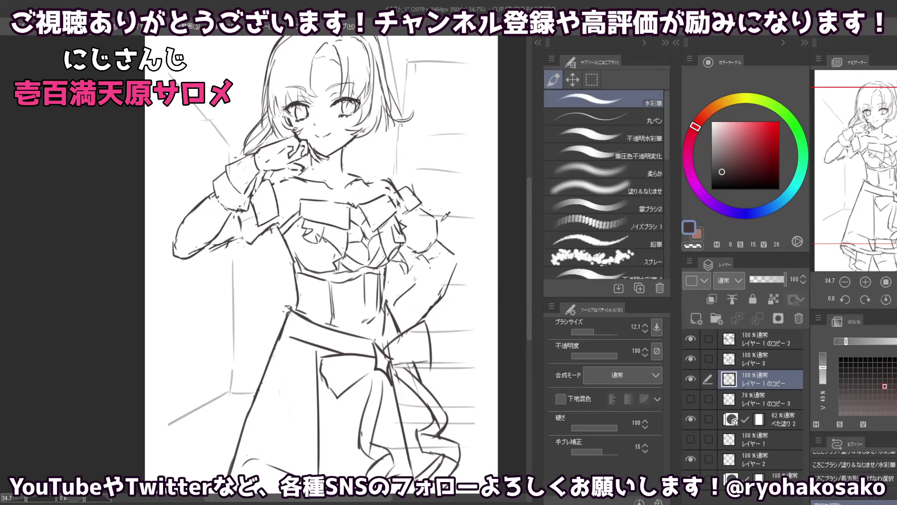
{"action": "key", "text": "c"}
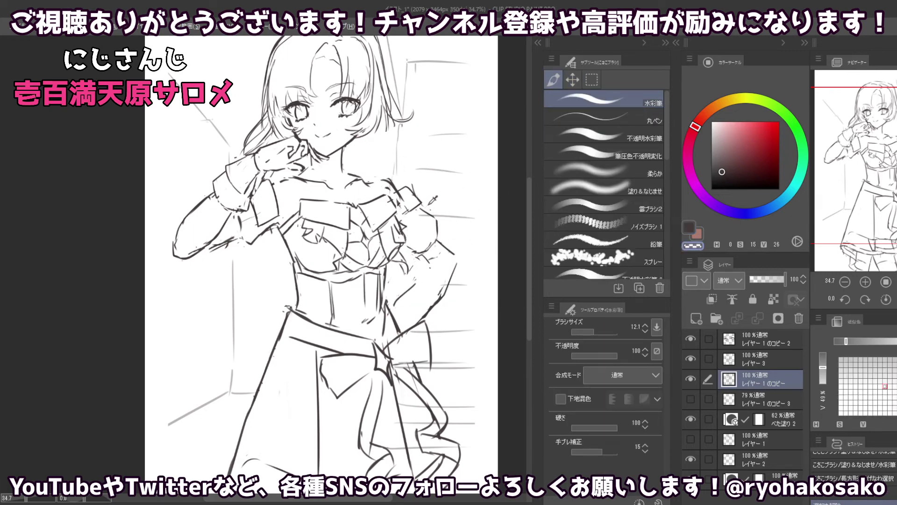
{"action": "key", "text": "alt"}
{"action": "key", "text": "c"}
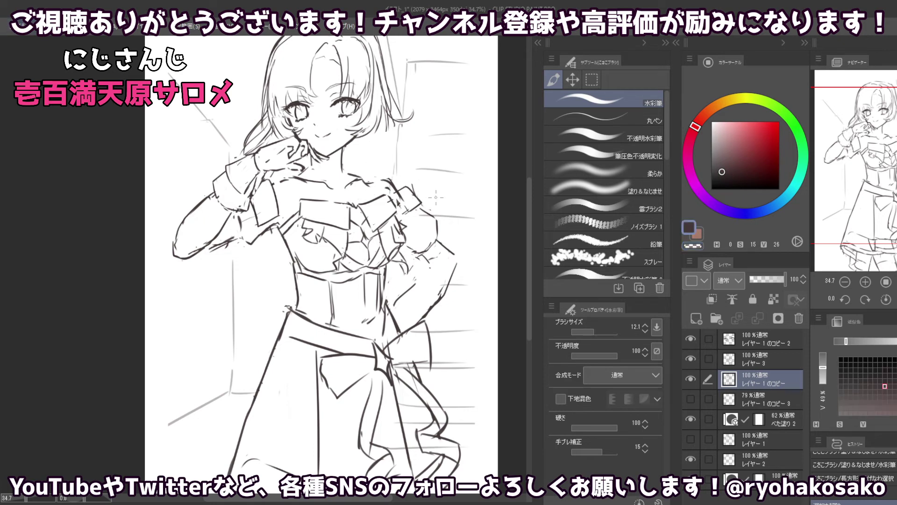
{"action": "left_click_drag", "start_coordinate": [435, 196], "coordinate": [403, 189]}
{"action": "key", "text": "c"}
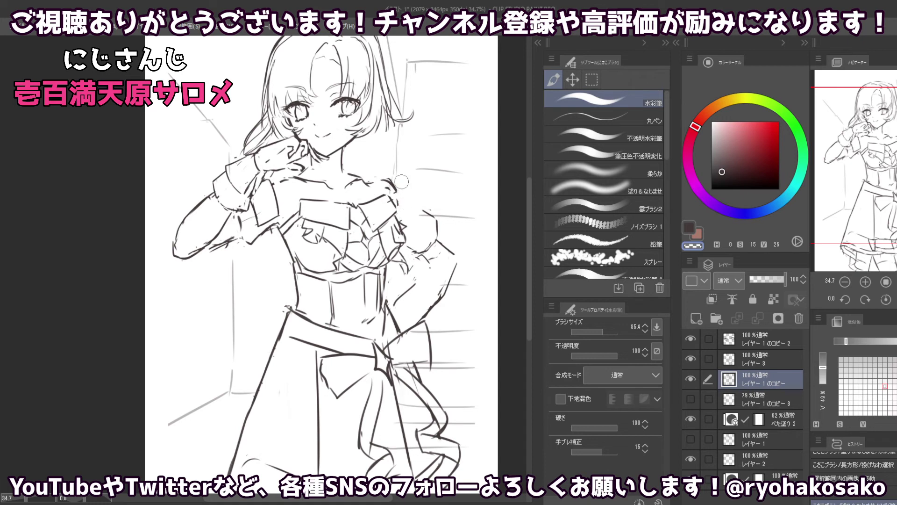
{"action": "key", "text": "ctrl+d"}
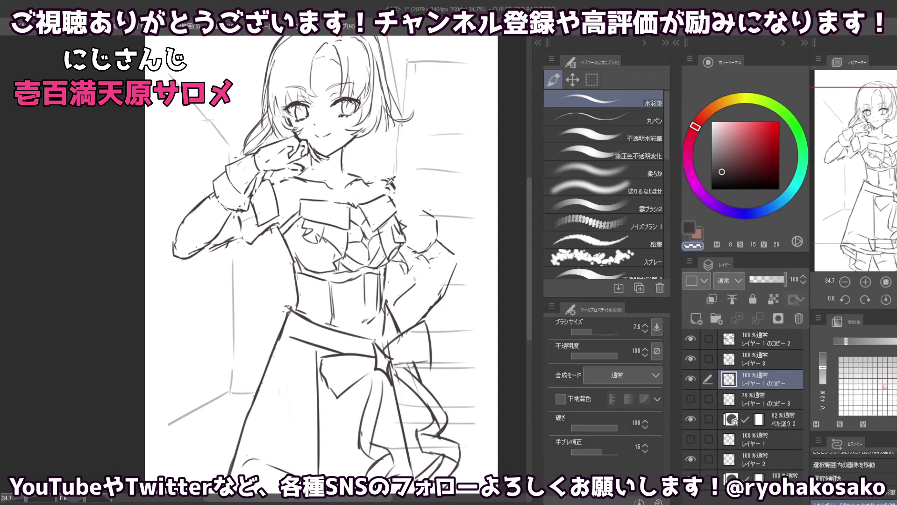
{"action": "mouse_move", "coordinate": [391, 179]}
{"action": "left_mouse_down"}
{"action": "mouse_move", "coordinate": [393, 192]}
{"action": "mouse_move", "coordinate": [387, 182]}
{"action": "left_mouse_up"}
- Extend the right shoulder line and curve it down, retrying with undo
{"action": "key", "text": "c"}
{"action": "key", "text": "c"}
{"action": "key", "text": "c"}
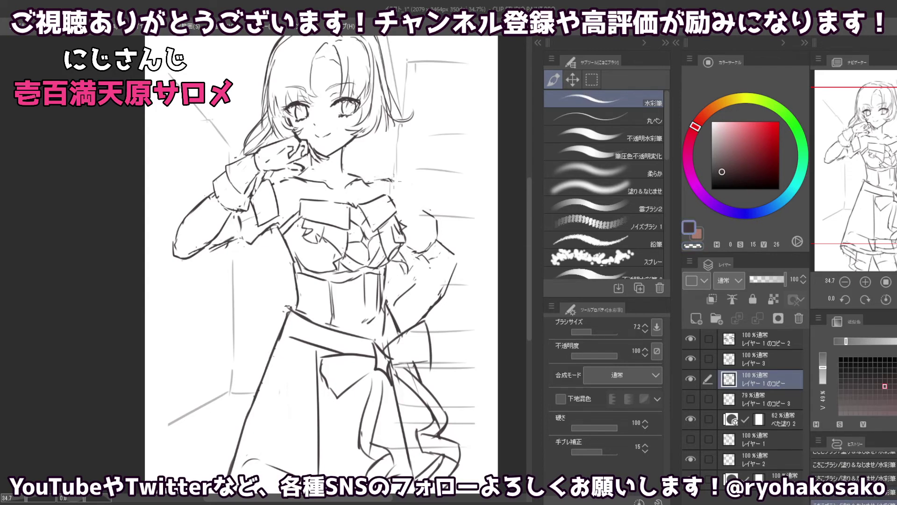
{"action": "key", "text": "c"}
{"action": "key", "text": "c"}
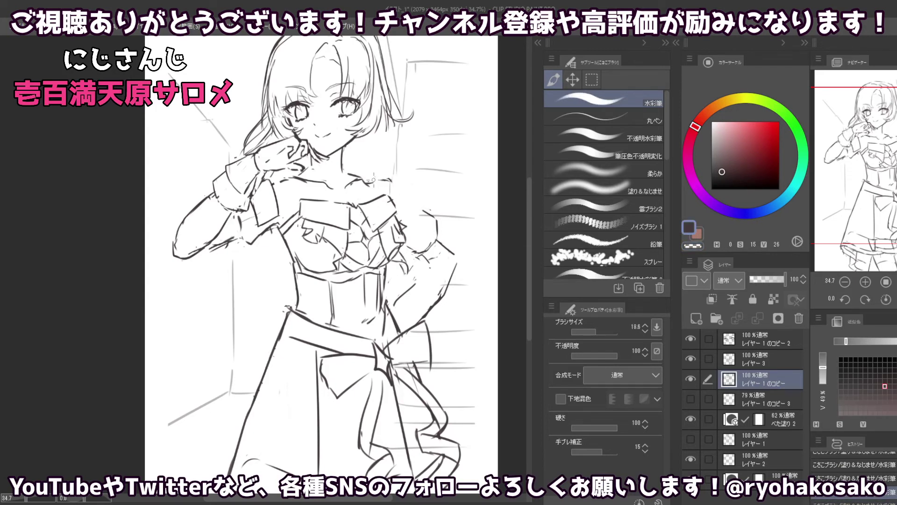
{"action": "left_click_drag", "start_coordinate": [374, 179], "coordinate": [394, 180]}
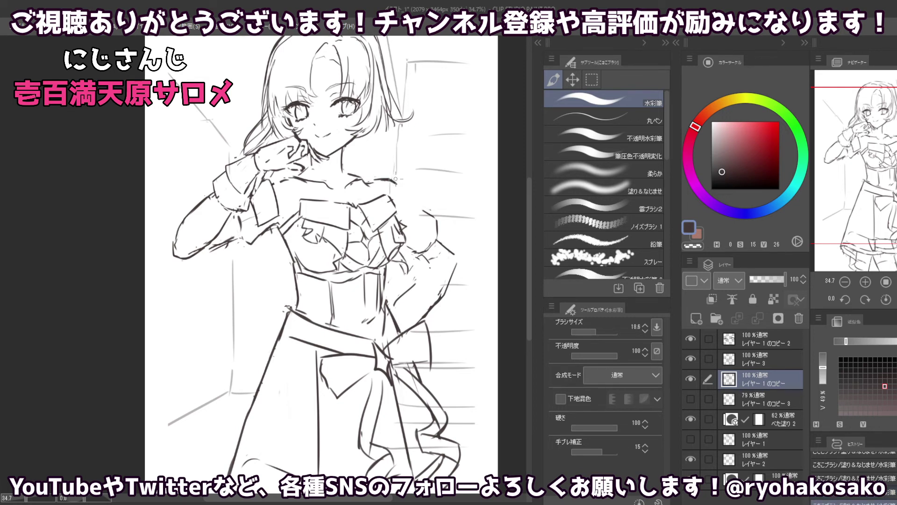
{"action": "mouse_move", "coordinate": [388, 179]}
{"action": "left_mouse_down"}
{"action": "mouse_move", "coordinate": [397, 188]}
{"action": "mouse_move", "coordinate": [405, 182]}
{"action": "mouse_move", "coordinate": [426, 213]}
{"action": "mouse_move", "coordinate": [416, 218]}
{"action": "left_mouse_up"}
{"action": "key", "text": "ctrl+z"}
{"action": "key", "text": "bracketleft"}
{"action": "key", "text": "ctrl+z"}
{"action": "key", "text": "ctrl+z"}
{"action": "key", "text": "ctrl+z"}
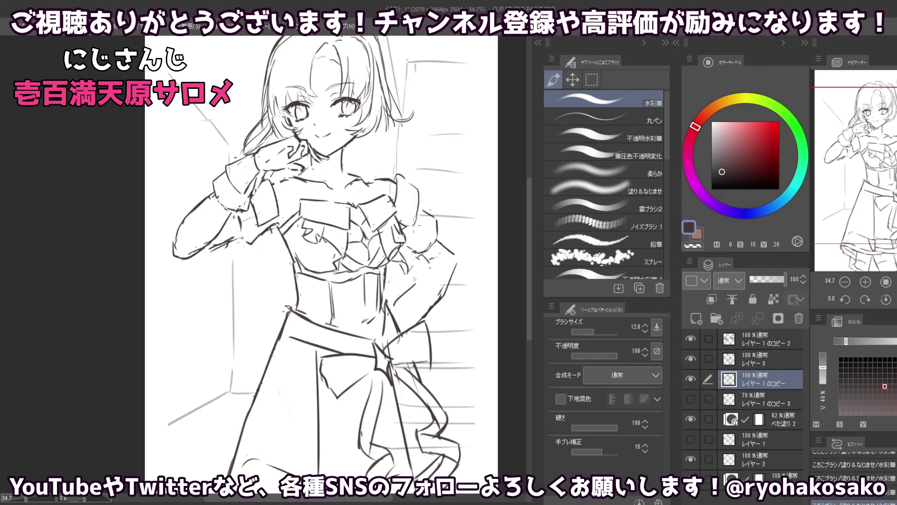
- Erase part of the right sleeve lines and redraw the shoulder stroke into the sleeve
{"action": "key", "text": "c"}
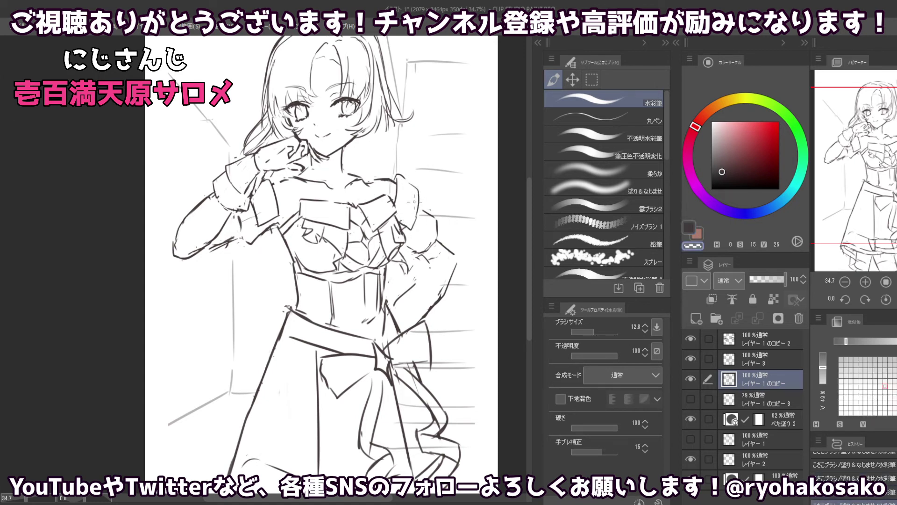
{"action": "left_click_drag", "start_coordinate": [432, 207], "coordinate": [411, 252]}
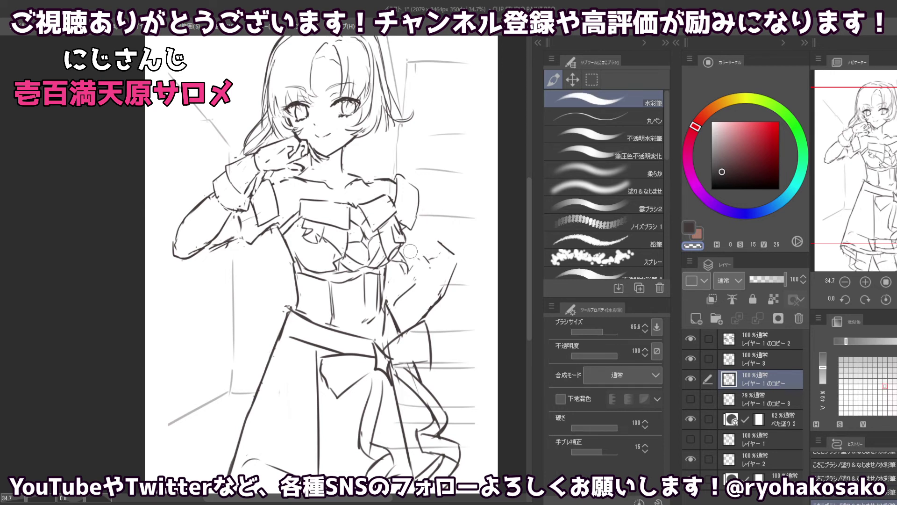
{"action": "key", "text": "c"}
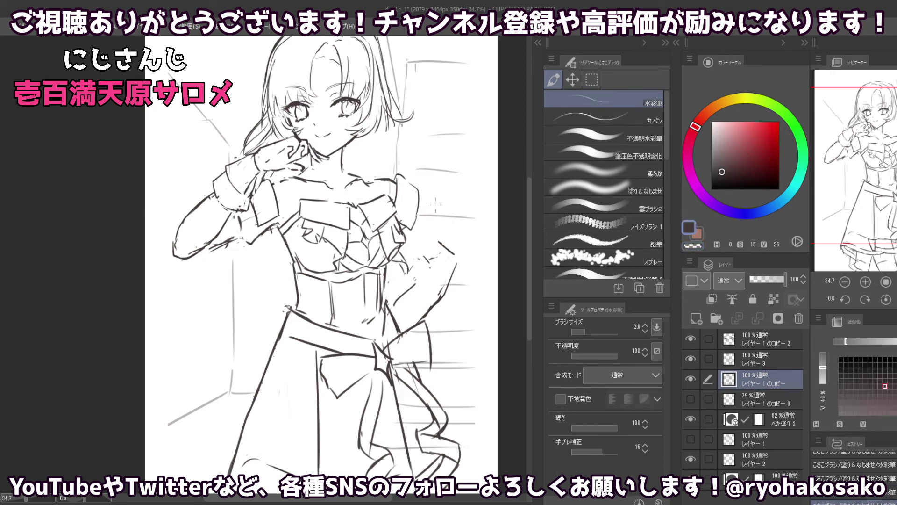
{"action": "key", "text": "c"}
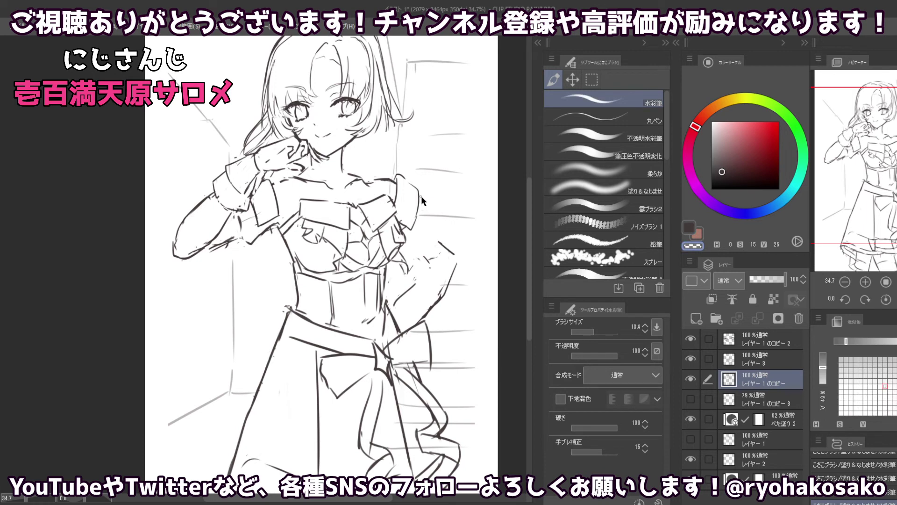
{"action": "key", "text": "c"}
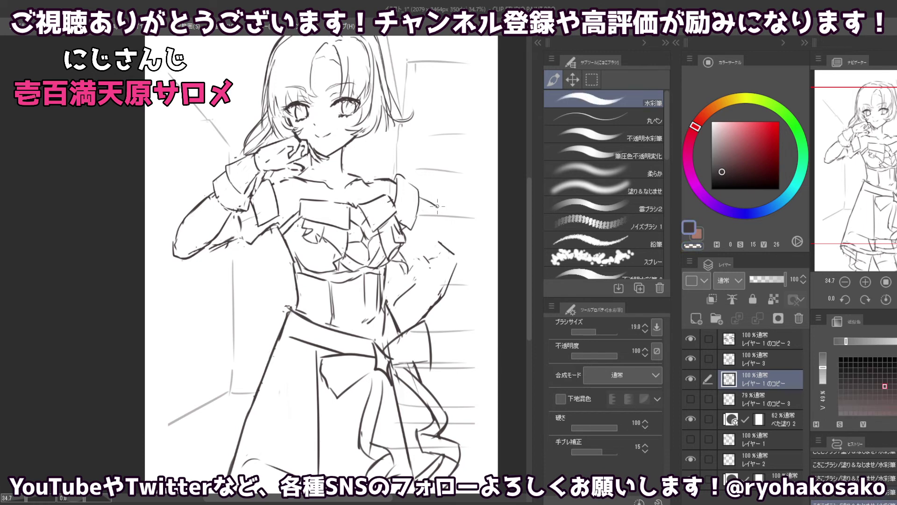
{"action": "mouse_move", "coordinate": [423, 198]}
{"action": "left_mouse_down"}
{"action": "mouse_move", "coordinate": [439, 210]}
{"action": "mouse_move", "coordinate": [437, 226]}
{"action": "left_mouse_up"}
{"action": "key", "text": "ctrl+z"}
{"action": "key", "text": "ctrl+z"}
{"action": "key", "text": "ctrl+z"}
{"action": "mouse_move", "coordinate": [421, 197]}
{"action": "left_mouse_down"}
{"action": "mouse_move", "coordinate": [439, 223]}
{"action": "mouse_move", "coordinate": [435, 209]}
{"action": "mouse_move", "coordinate": [433, 241]}
{"action": "left_mouse_up"}
{"action": "key", "text": "ctrl+z"}
- Redraw the right shoulder line, undoing several attempts until it sits right
{"action": "key", "text": "ctrl+z"}
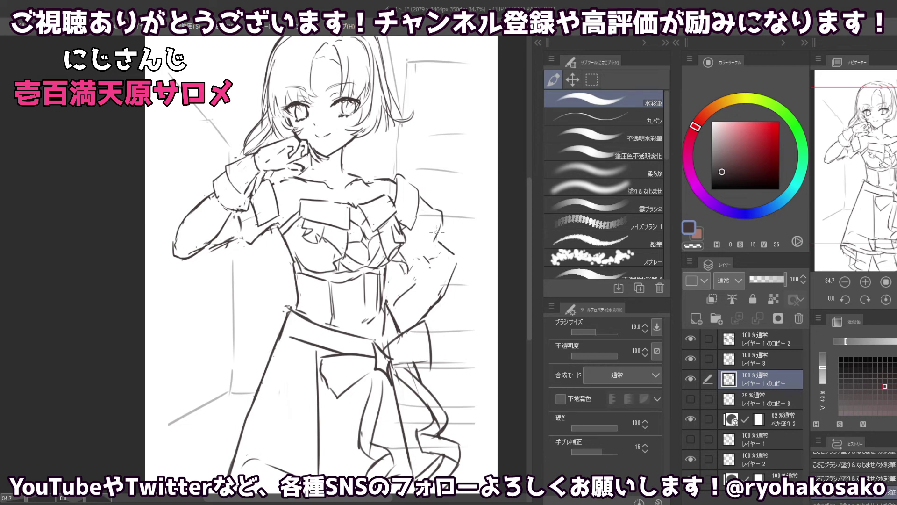
{"action": "key", "text": "ctrl+z"}
{"action": "key", "text": "ctrl+z"}
{"action": "left_click_drag", "start_coordinate": [441, 209], "coordinate": [442, 231]}
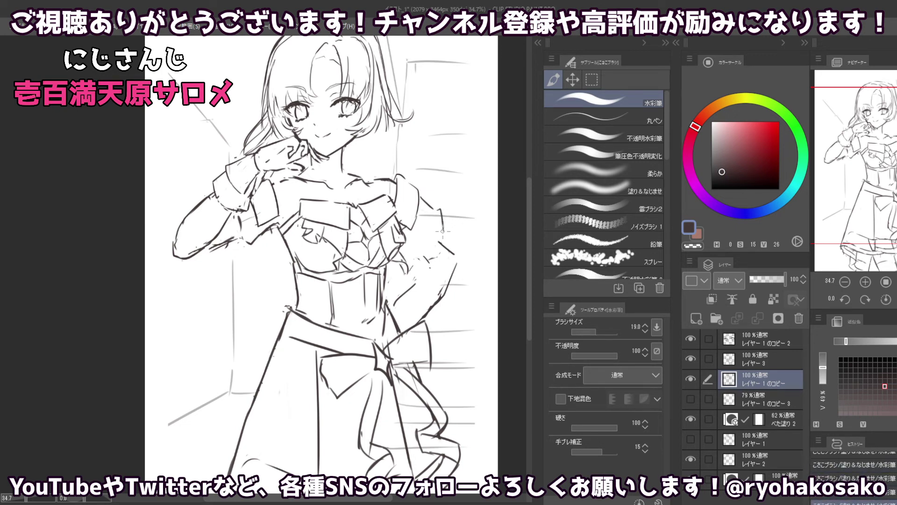
{"action": "key", "text": "ctrl+z"}
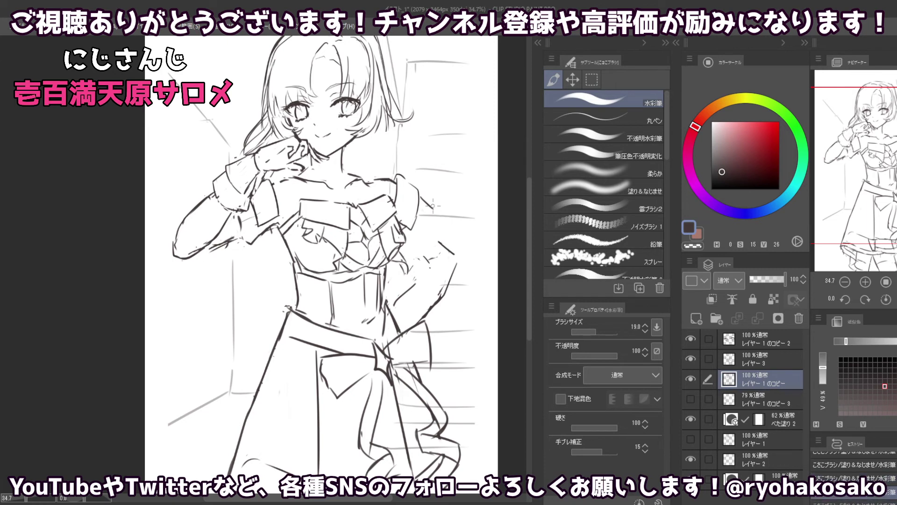
{"action": "left_click_drag", "start_coordinate": [434, 209], "coordinate": [439, 240]}
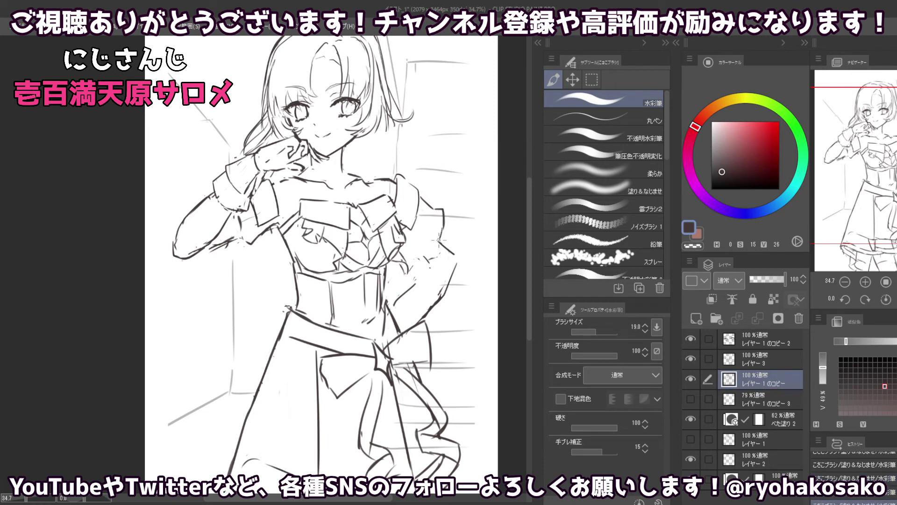
{"action": "key", "text": "ctrl+z"}
{"action": "key", "text": "ctrl+z"}
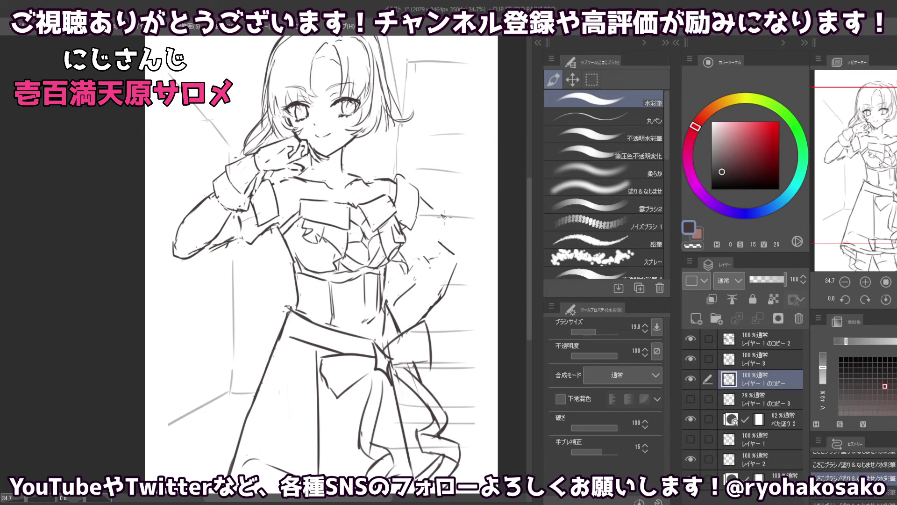
{"action": "left_click_drag", "start_coordinate": [443, 210], "coordinate": [444, 236]}
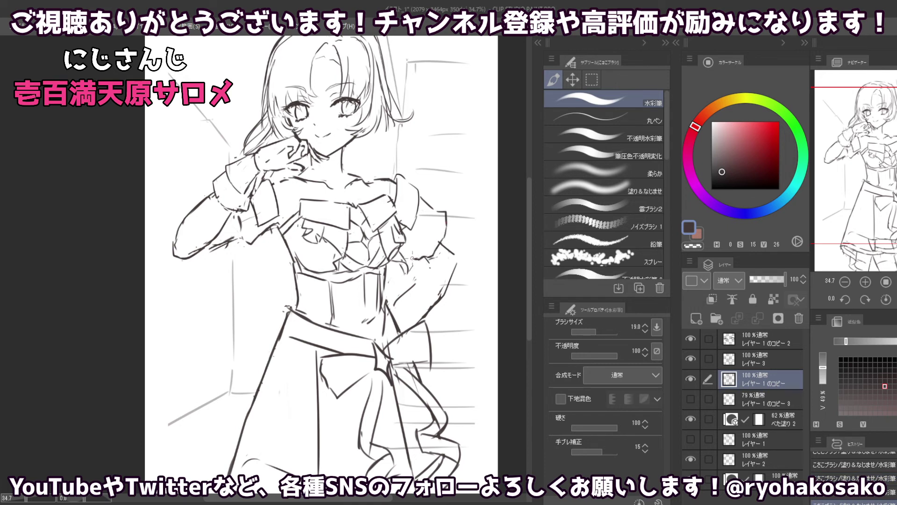
{"action": "left_click_drag", "start_coordinate": [409, 248], "coordinate": [410, 253]}
- Enlarge the eraser, clean up, and sketch short strokes along the arm
{"action": "key", "text": "c"}
{"action": "left_click_drag", "start_coordinate": [446, 246], "coordinate": [462, 247]}
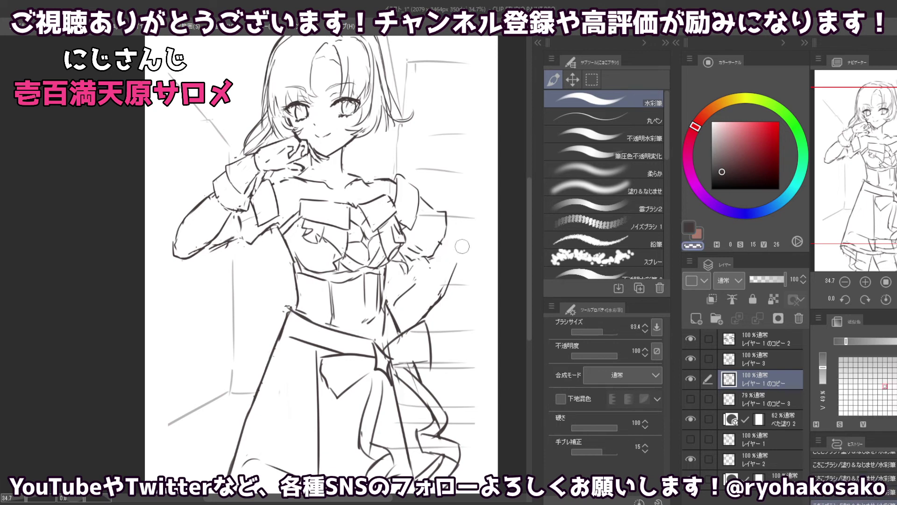
{"action": "key", "text": "c"}
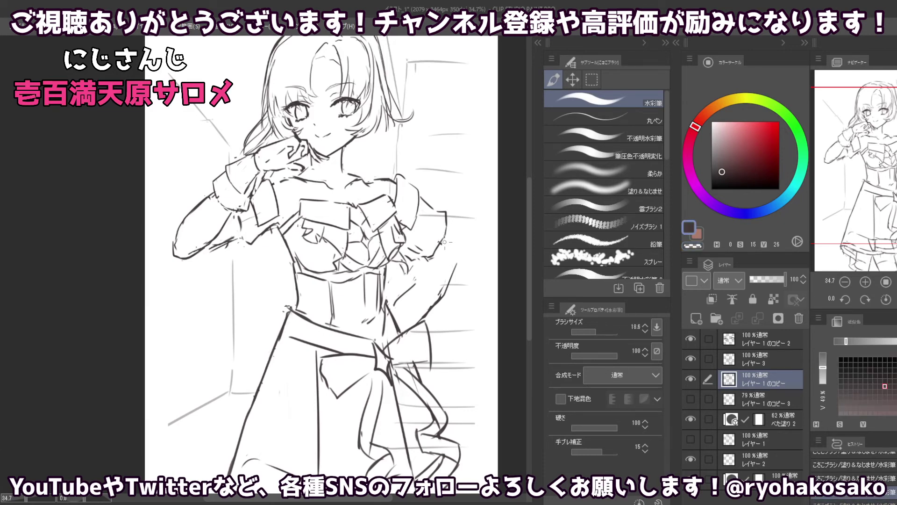
{"action": "left_click_drag", "start_coordinate": [430, 258], "coordinate": [428, 267]}
{"action": "key", "text": "c"}
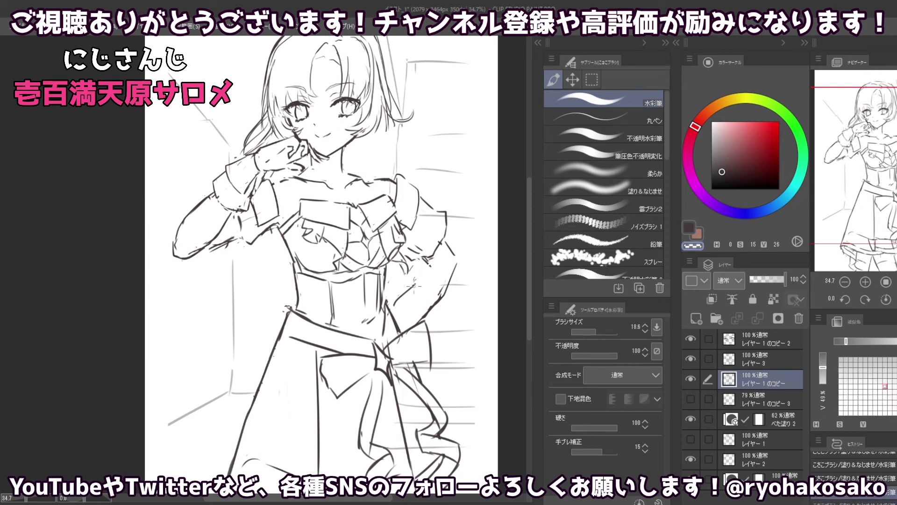
{"action": "key", "text": "c"}
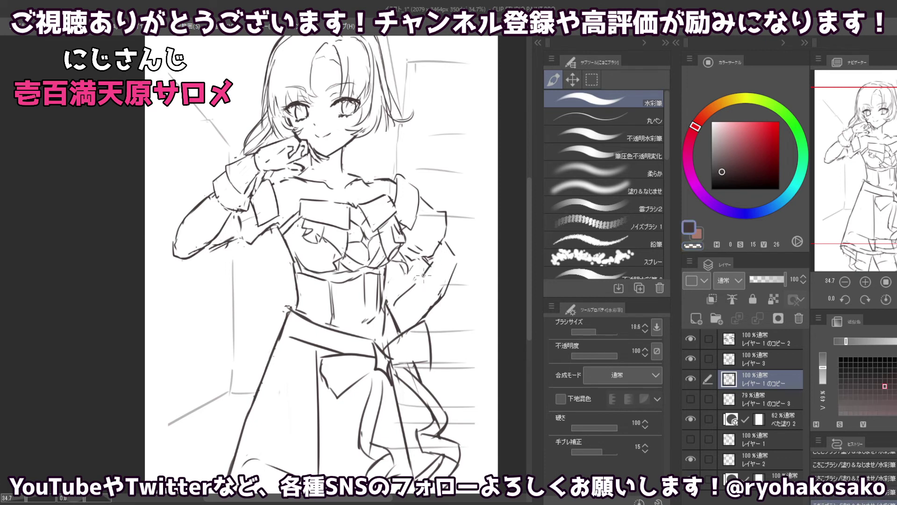
- Sketch finger strokes for the hand resting on the hip, undoing a miss
{"action": "mouse_move", "coordinate": [423, 276]}
{"action": "left_mouse_down"}
{"action": "mouse_move", "coordinate": [437, 260]}
{"action": "mouse_move", "coordinate": [430, 269]}
{"action": "left_mouse_up"}
{"action": "mouse_move", "coordinate": [420, 278]}
{"action": "left_mouse_down"}
{"action": "mouse_move", "coordinate": [437, 261]}
{"action": "mouse_move", "coordinate": [413, 281]}
{"action": "left_mouse_up"}
{"action": "key", "text": "c"}
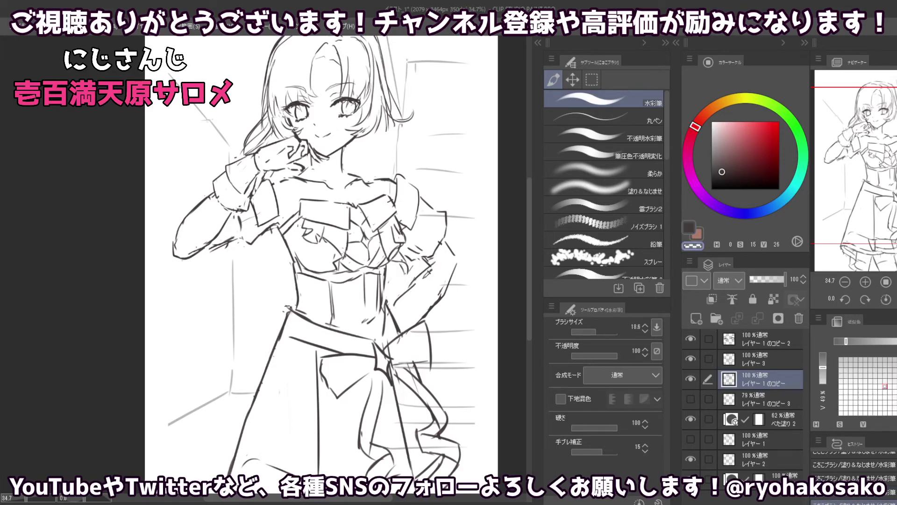
{"action": "key", "text": "c"}
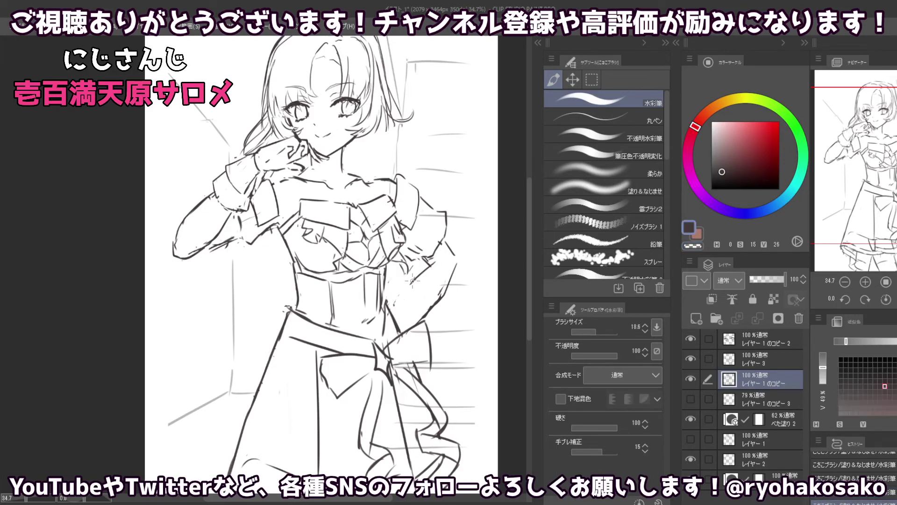
{"action": "mouse_move", "coordinate": [411, 276]}
{"action": "left_mouse_down"}
{"action": "mouse_move", "coordinate": [393, 310]}
{"action": "mouse_move", "coordinate": [426, 304]}
{"action": "mouse_move", "coordinate": [392, 309]}
{"action": "mouse_move", "coordinate": [413, 294]}
{"action": "mouse_move", "coordinate": [434, 324]}
{"action": "left_mouse_up"}
{"action": "key", "text": "ctrl+z"}
{"action": "key", "text": "ctrl+z"}
{"action": "key", "text": "ctrl+z"}
- Add a stroke by the hip hand, zoom out, and erase part of the nearby arc
{"action": "left_click_drag", "start_coordinate": [420, 309], "coordinate": [428, 323]}
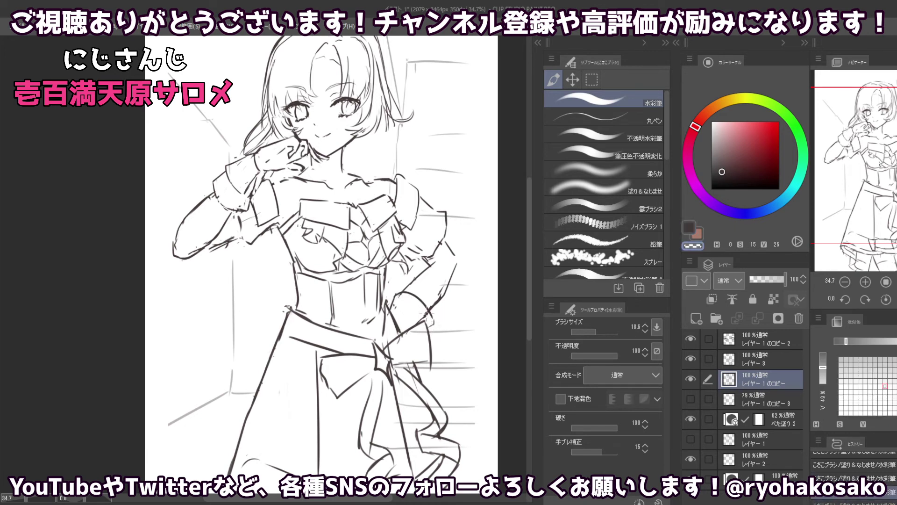
{"action": "left_click", "coordinate": [410, 211], "text": "ctrl+alt"}
{"action": "left_click", "coordinate": [407, 276], "text": "ctrl+alt"}
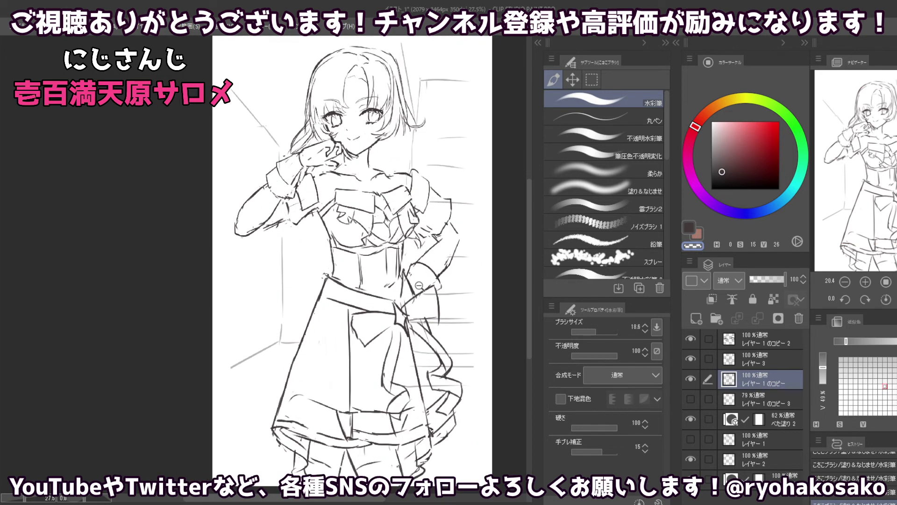
{"action": "scroll", "coordinate": [419, 285], "scroll_direction": "up", "scroll_amount": 1}
{"action": "scroll", "coordinate": [419, 280], "scroll_direction": "up", "scroll_amount": 1}
{"action": "scroll", "coordinate": [419, 273], "scroll_direction": "up", "scroll_amount": 1}
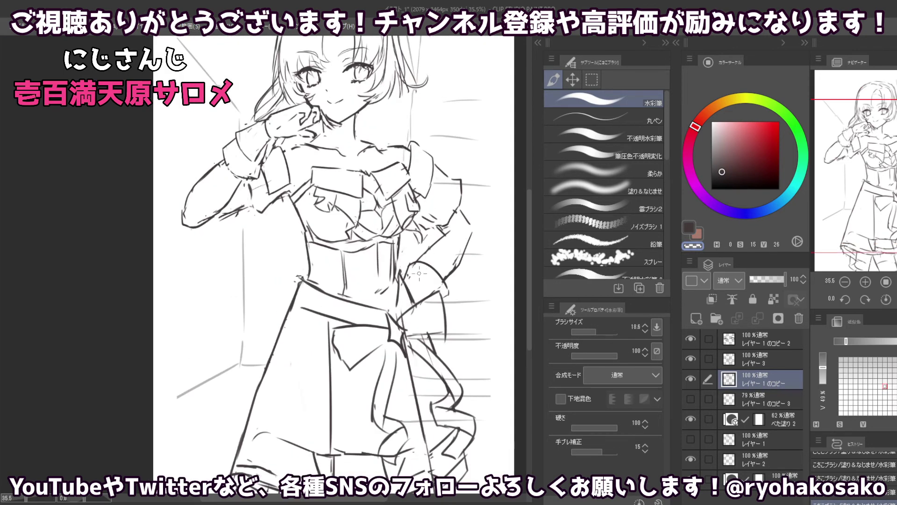
{"action": "mouse_move", "coordinate": [407, 281]}
{"action": "left_mouse_down"}
{"action": "mouse_move", "coordinate": [425, 268]}
{"action": "mouse_move", "coordinate": [411, 257]}
{"action": "left_mouse_up"}
{"action": "key", "text": "c"}
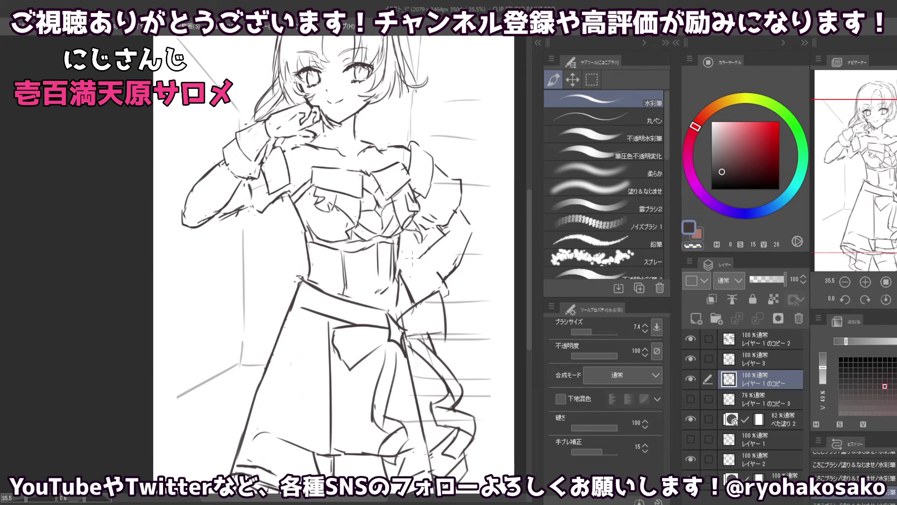
- Draw a short line near the hip hand and erase stray marks along the right hip
{"action": "mouse_move", "coordinate": [437, 264]}
{"action": "left_mouse_down"}
{"action": "mouse_move", "coordinate": [430, 273]}
{"action": "mouse_move", "coordinate": [442, 272]}
{"action": "left_mouse_up"}
{"action": "key", "text": "c"}
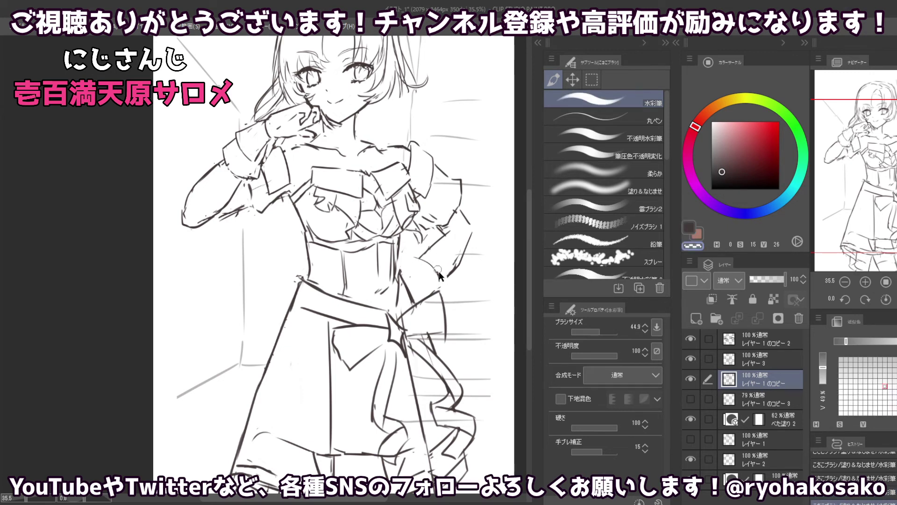
{"action": "key", "text": "c"}
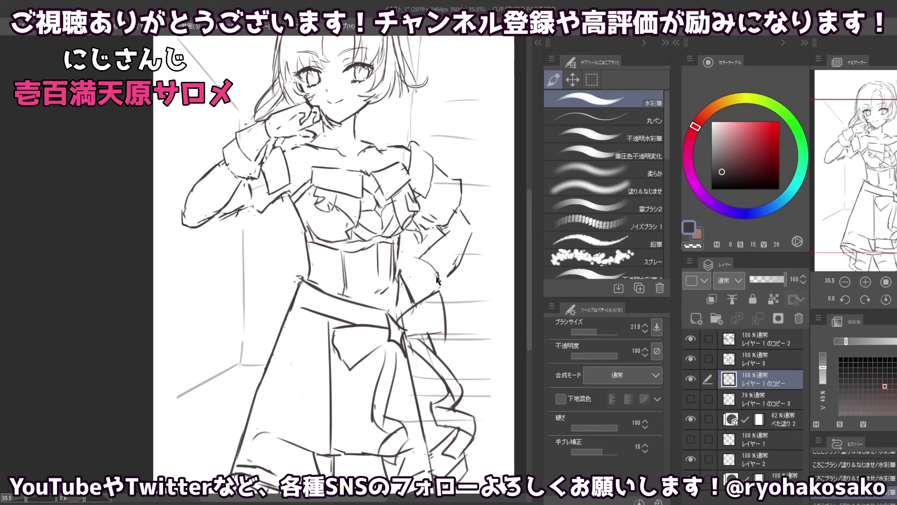
{"action": "key", "text": "c"}
{"action": "left_click_drag", "start_coordinate": [437, 279], "coordinate": [437, 273]}
{"action": "key", "text": "c"}
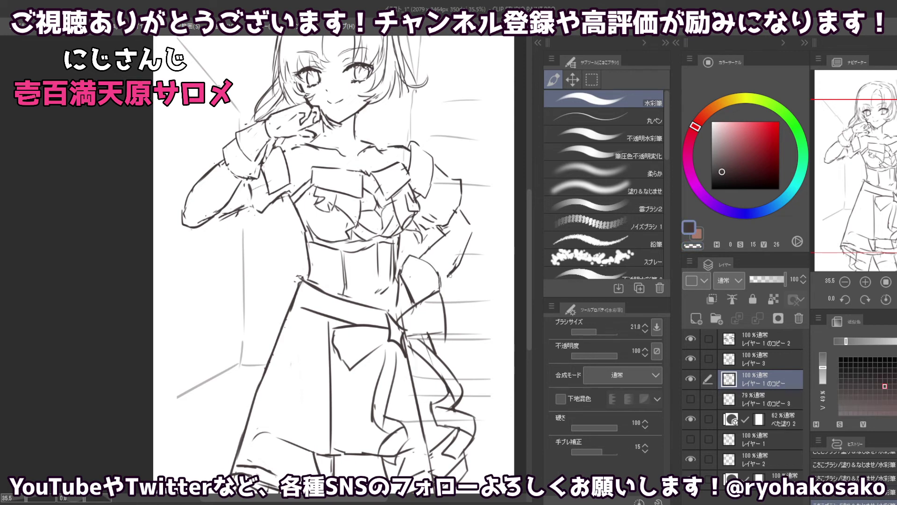
{"action": "key", "text": "c"}
{"action": "mouse_move", "coordinate": [476, 248]}
{"action": "left_mouse_down"}
{"action": "mouse_move", "coordinate": [451, 271]}
{"action": "mouse_move", "coordinate": [468, 243]}
{"action": "left_mouse_up"}
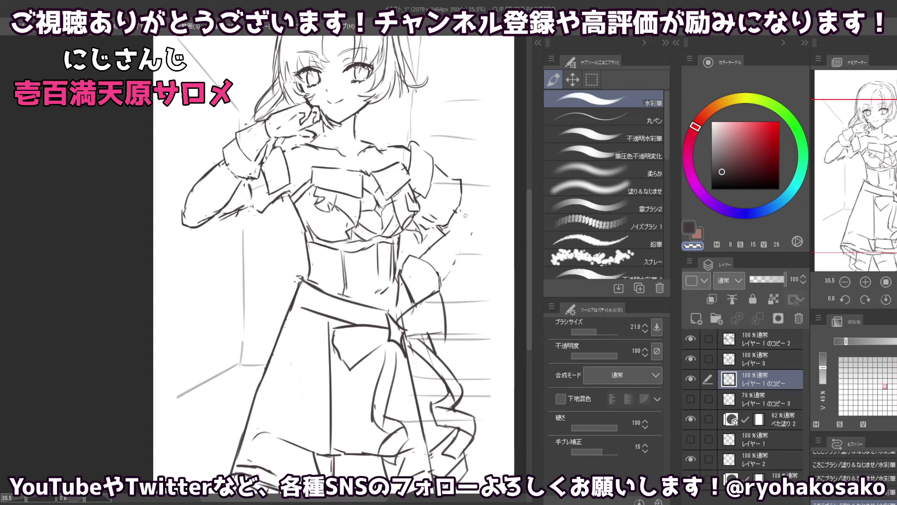
{"action": "key", "text": "c"}
- Redraw the right hip contour and arm line, retrying strokes with undo
{"action": "mouse_move", "coordinate": [458, 213]}
{"action": "left_mouse_down"}
{"action": "mouse_move", "coordinate": [471, 235]}
{"action": "mouse_move", "coordinate": [452, 266]}
{"action": "mouse_move", "coordinate": [458, 217]}
{"action": "mouse_move", "coordinate": [469, 226]}
{"action": "mouse_move", "coordinate": [444, 277]}
{"action": "left_mouse_up"}
{"action": "key", "text": "ctrl+z"}
{"action": "key", "text": "ctrl+z"}
{"action": "key", "text": "ctrl+z"}
{"action": "key", "text": "ctrl+z"}
{"action": "left_click_drag", "start_coordinate": [467, 234], "coordinate": [450, 271]}
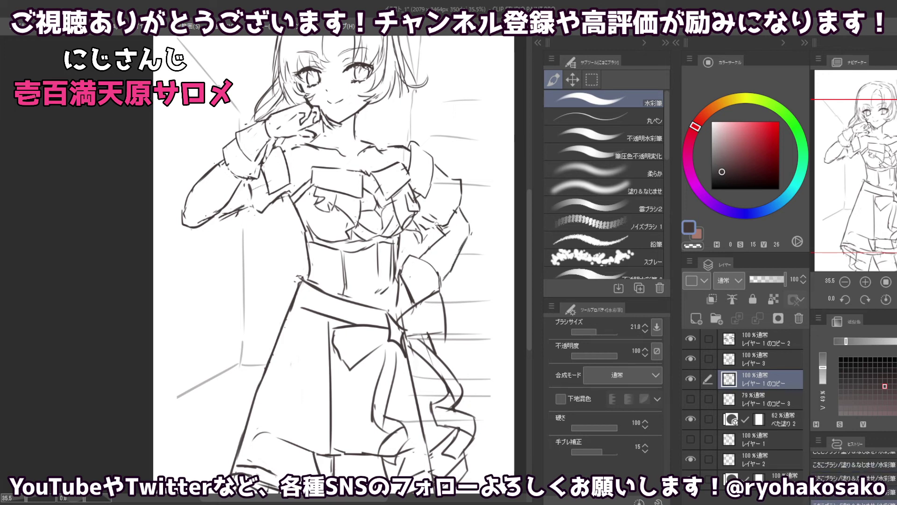
{"action": "key", "text": "ctrl+z"}
{"action": "left_click_drag", "start_coordinate": [467, 238], "coordinate": [446, 269]}
{"action": "key", "text": "ctrl+z"}
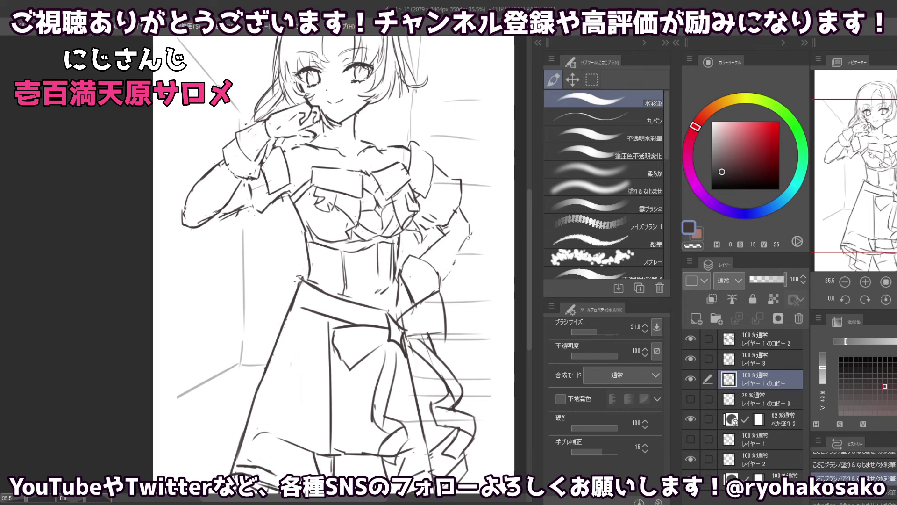
{"action": "left_click_drag", "start_coordinate": [467, 236], "coordinate": [449, 273]}
{"action": "key", "text": "c"}
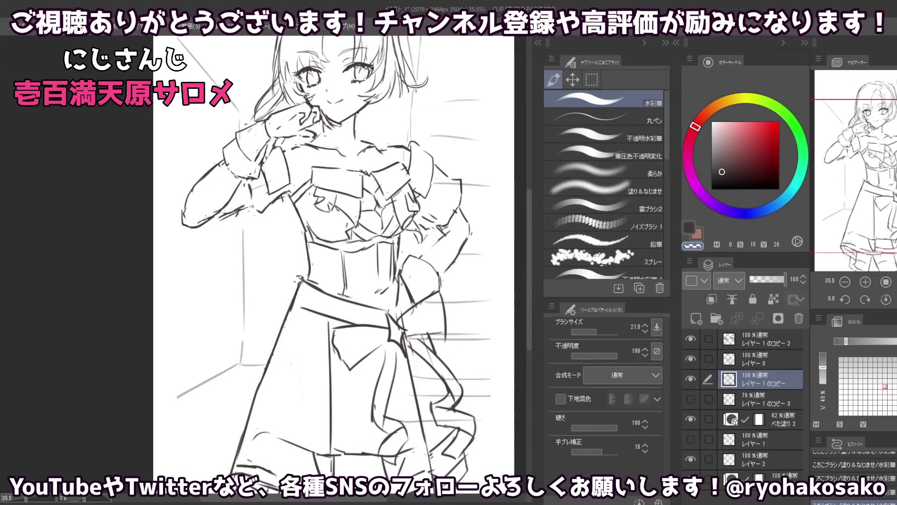
{"action": "key", "text": "c"}
{"action": "left_click_drag", "start_coordinate": [444, 232], "coordinate": [421, 258]}
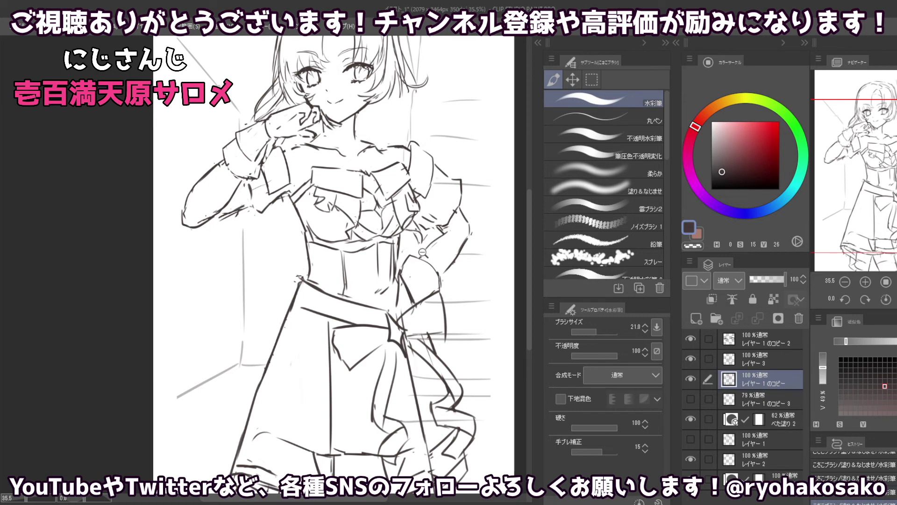
- Zoom out to check the figure and enlarge the brush to 74.3
{"action": "left_click", "coordinate": [422, 252], "text": "alt"}
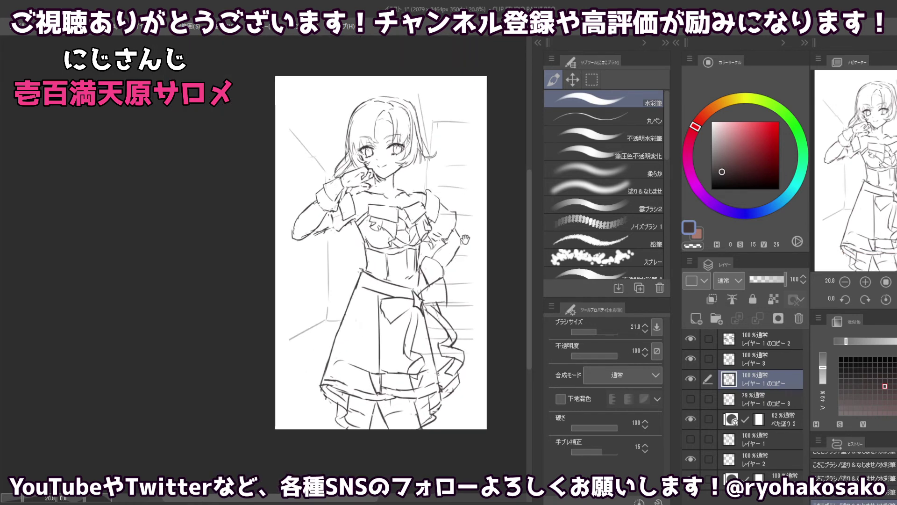
{"action": "scroll", "coordinate": [465, 239], "scroll_direction": "up", "scroll_amount": 2}
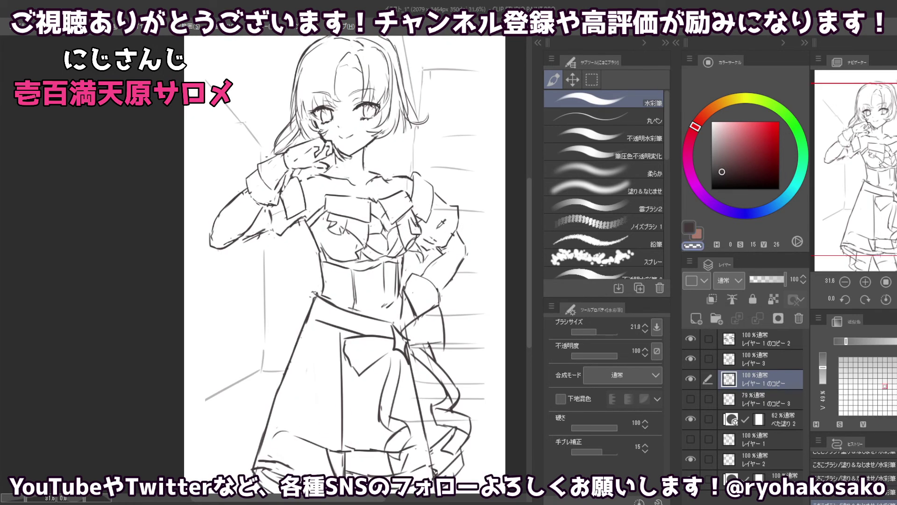
{"action": "left_click_drag", "start_coordinate": [435, 240], "coordinate": [447, 182]}
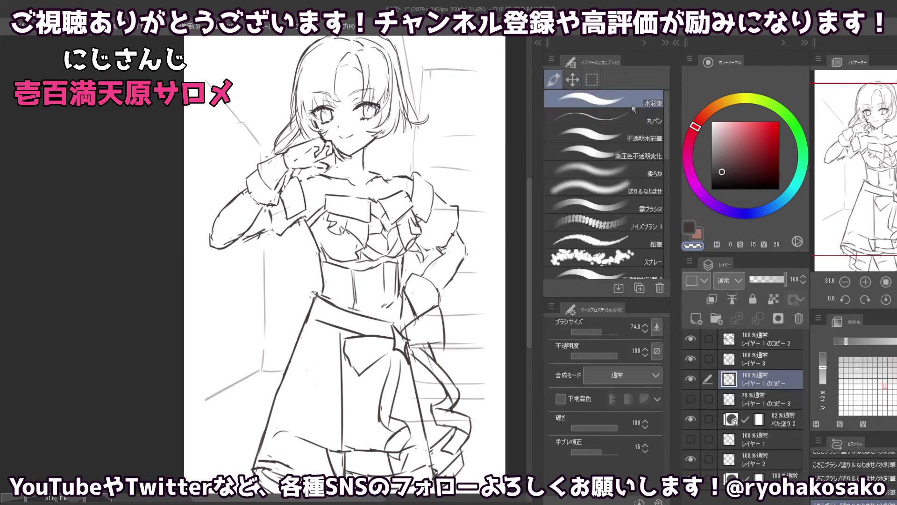
{"action": "left_click", "coordinate": [592, 81]}
- Lasso-select the right arm and hip lines, nudge them slightly, and deselect
{"action": "left_click_drag", "start_coordinate": [593, 110], "coordinate": [573, 82]}
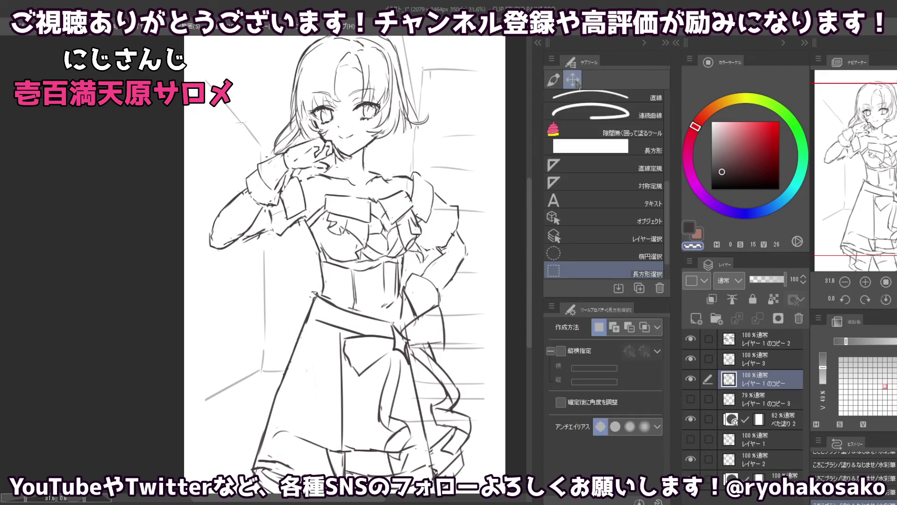
{"action": "left_click", "coordinate": [584, 201]}
{"action": "scroll", "coordinate": [594, 149], "scroll_direction": "down", "scroll_amount": 3}
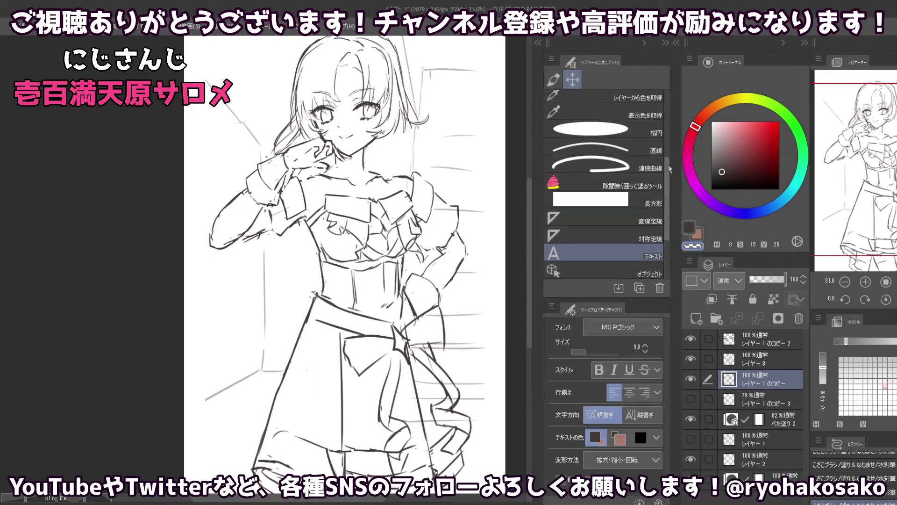
{"action": "scroll", "coordinate": [596, 136], "scroll_direction": "down", "scroll_amount": 3}
{"action": "left_click", "coordinate": [595, 152]}
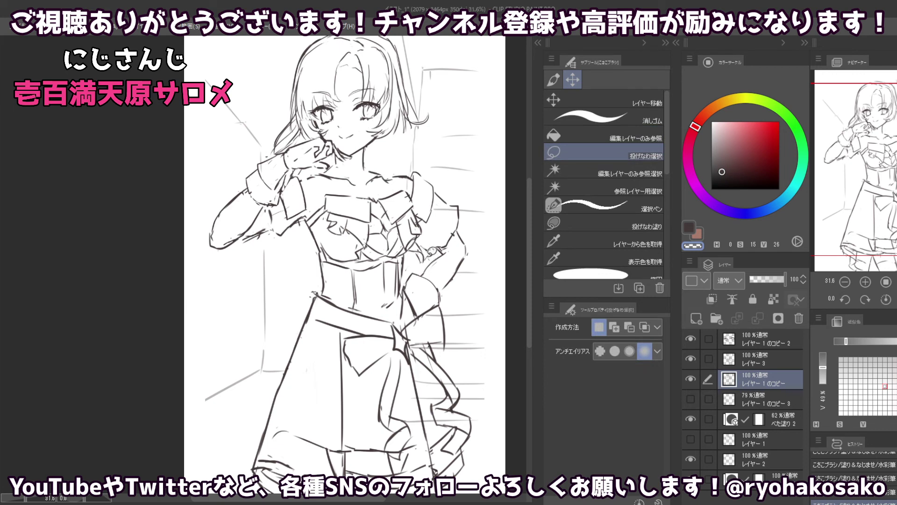
{"action": "left_click_drag", "start_coordinate": [444, 199], "coordinate": [432, 252]}
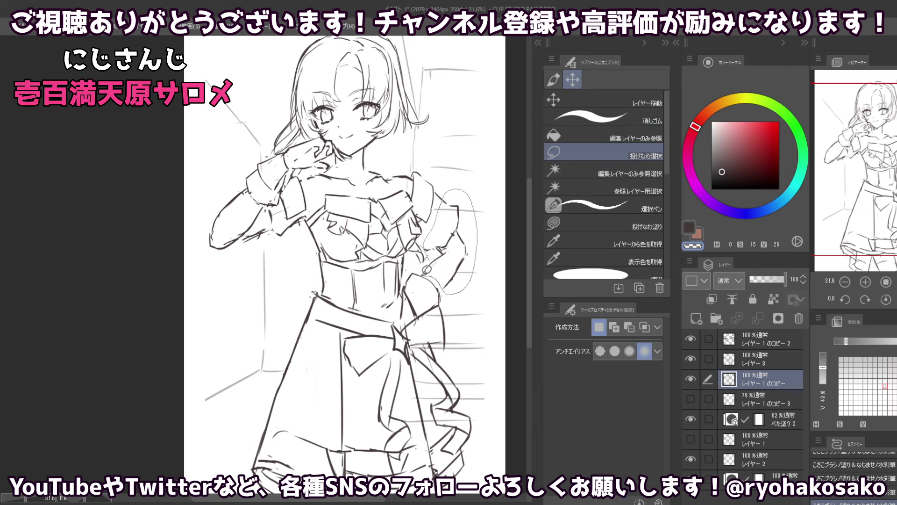
{"action": "left_click", "coordinate": [560, 99]}
{"action": "left_click_drag", "start_coordinate": [450, 252], "coordinate": [446, 257]}
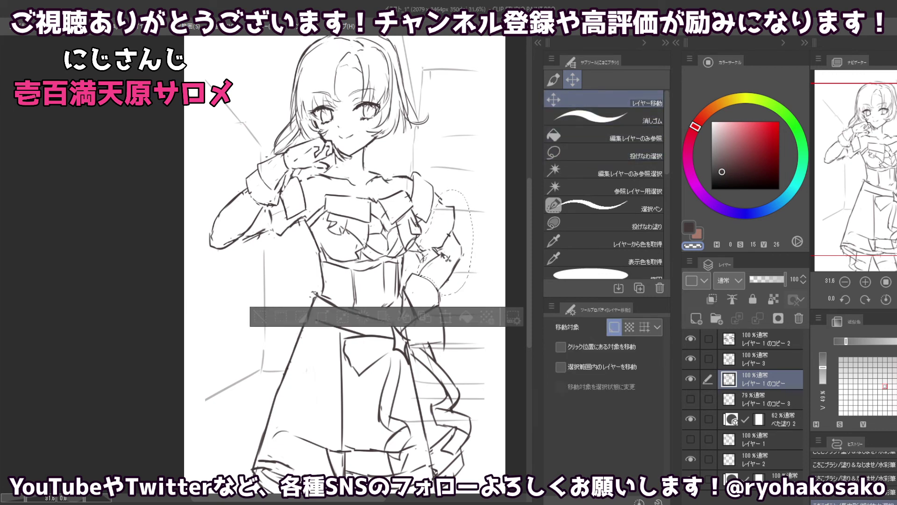
{"action": "key", "text": "ctrl+d"}
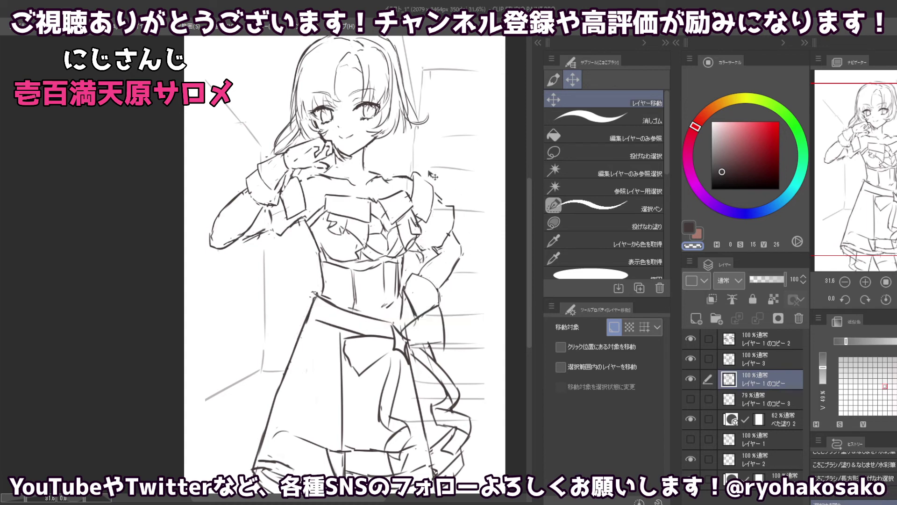
- Resize the brush and try faint shoulder strokes, undoing each attempt
{"action": "key", "text": "b"}
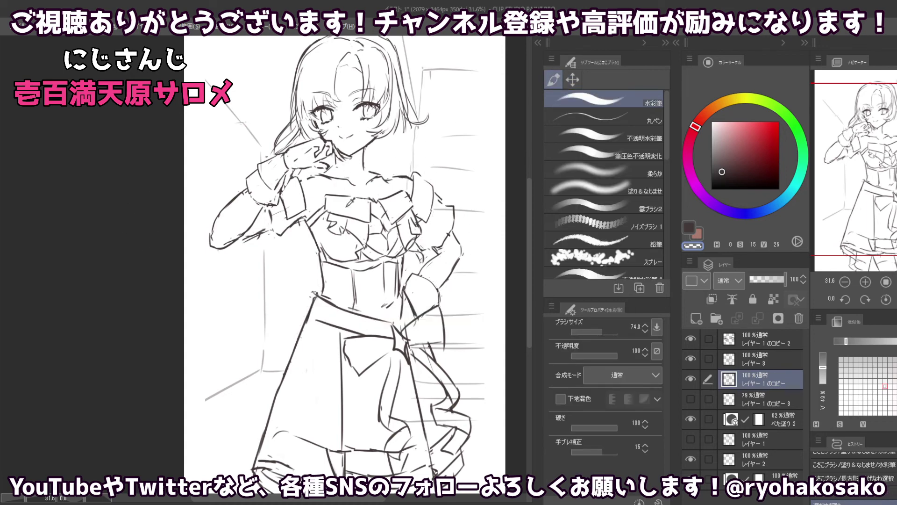
{"action": "left_click_drag", "start_coordinate": [283, 219], "coordinate": [270, 223], "text": "ctrl+alt"}
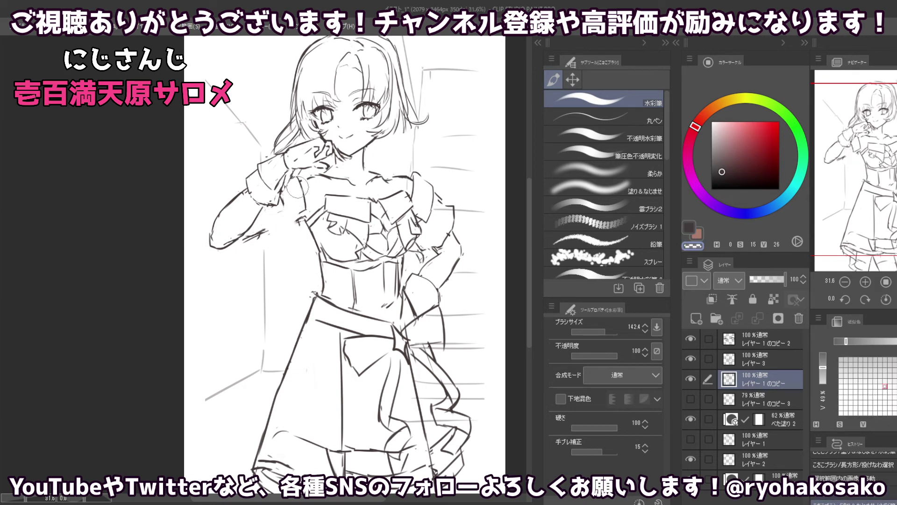
{"action": "key", "text": "ctrl+d"}
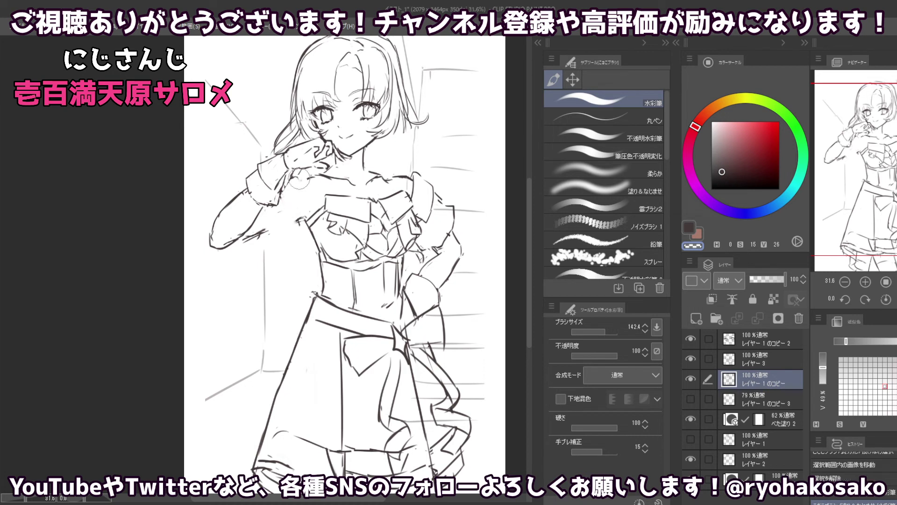
{"action": "mouse_move", "coordinate": [294, 192]}
{"action": "left_mouse_down", "text": "ctrl+alt"}
{"action": "mouse_move", "coordinate": [297, 177]}
{"action": "mouse_move", "coordinate": [308, 201]}
{"action": "left_mouse_up", "text": "ctrl+alt"}
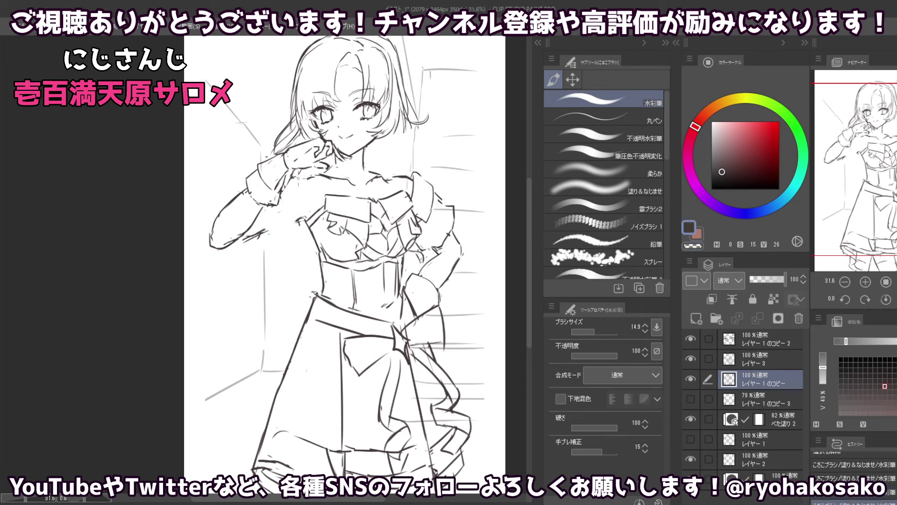
{"action": "key", "text": "ctrl+z"}
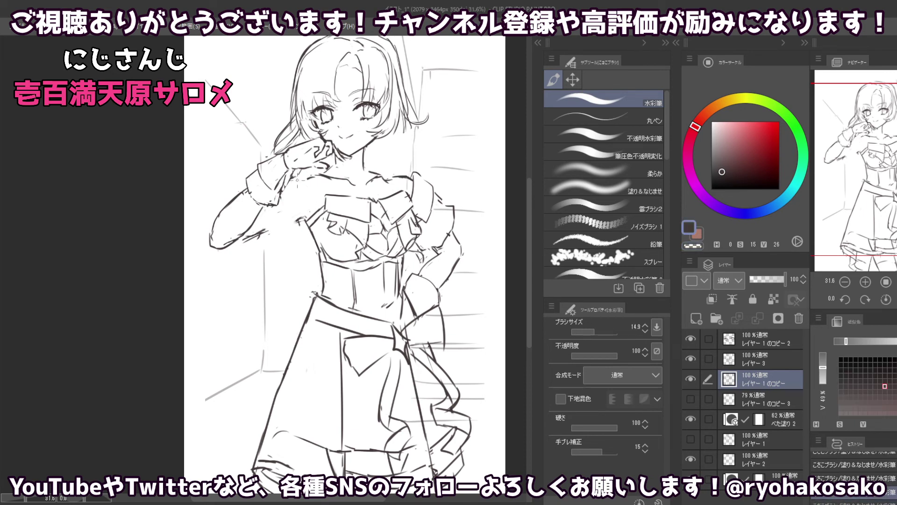
{"action": "mouse_move", "coordinate": [307, 185]}
{"action": "left_mouse_down"}
{"action": "mouse_move", "coordinate": [307, 216]}
{"action": "mouse_move", "coordinate": [287, 199]}
{"action": "mouse_move", "coordinate": [290, 212]}
{"action": "left_mouse_up"}
{"action": "key", "text": "ctrl+z"}
{"action": "key", "text": "ctrl+z"}
{"action": "key", "text": "ctrl+z"}
{"action": "key", "text": "ctrl+z"}
{"action": "key", "text": "ctrl+z"}
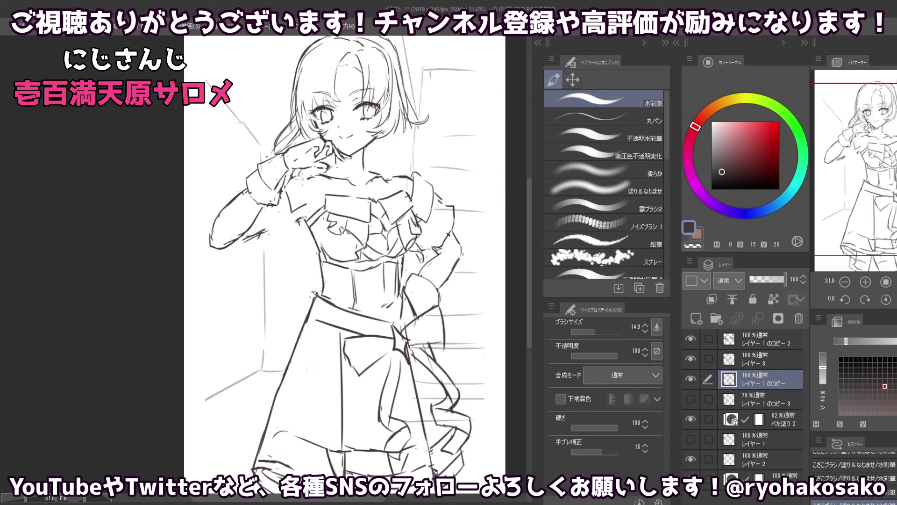
{"action": "mouse_move", "coordinate": [303, 174]}
{"action": "left_mouse_down"}
{"action": "mouse_move", "coordinate": [302, 205]}
{"action": "mouse_move", "coordinate": [316, 200]}
{"action": "left_mouse_up"}
{"action": "key", "text": "ctrl+z"}
{"action": "key", "text": "ctrl+z"}
{"action": "key", "text": "ctrl+z"}
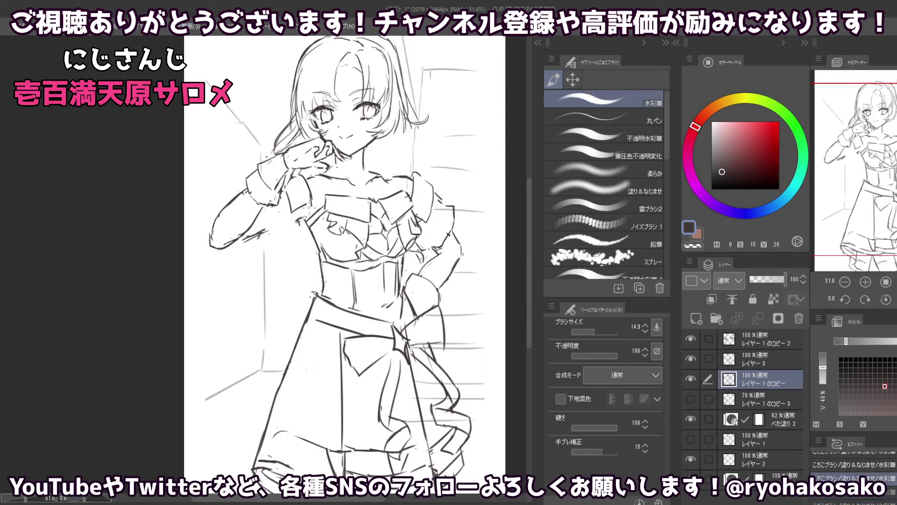
{"action": "key", "text": "c"}
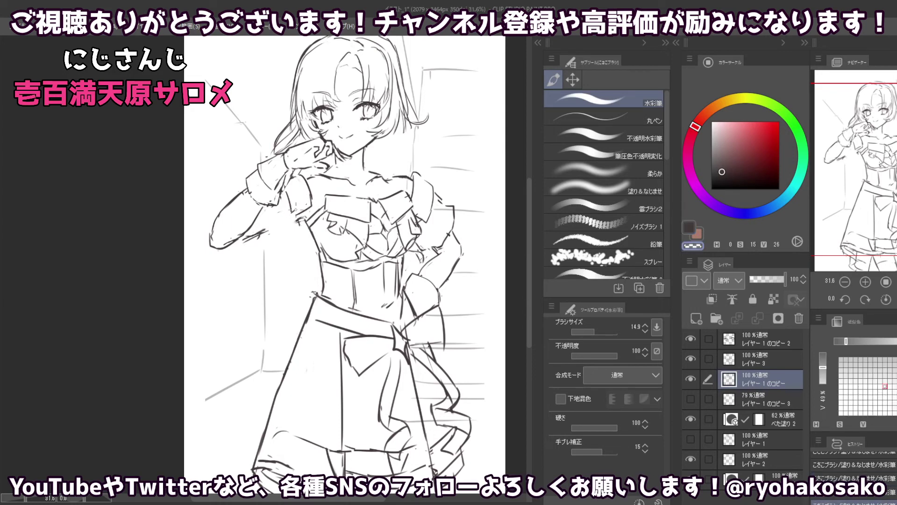
{"action": "key", "text": "c"}
{"action": "key", "text": "c"}
{"action": "key", "text": "c"}
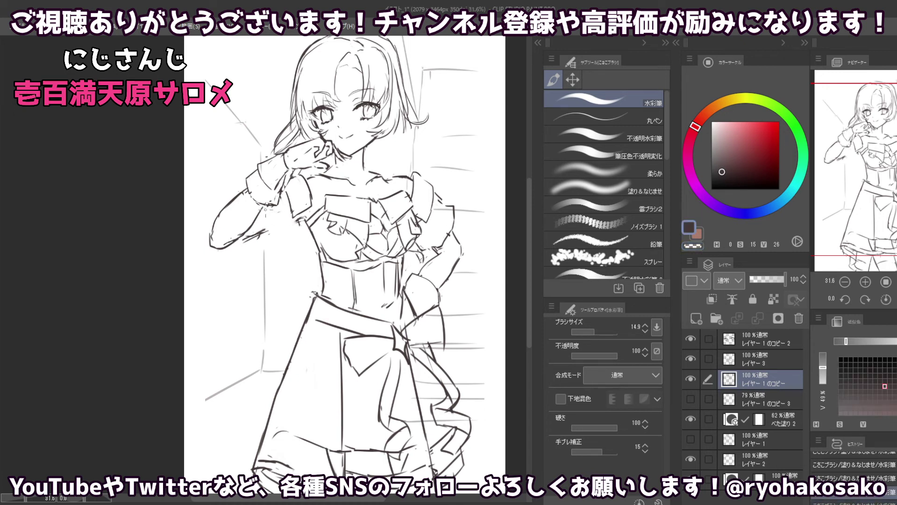
- Toggle undo/redo repeatedly to compare recent strokes, keeping the latest, then zoom out
{"action": "key", "text": "ctrl+z"}
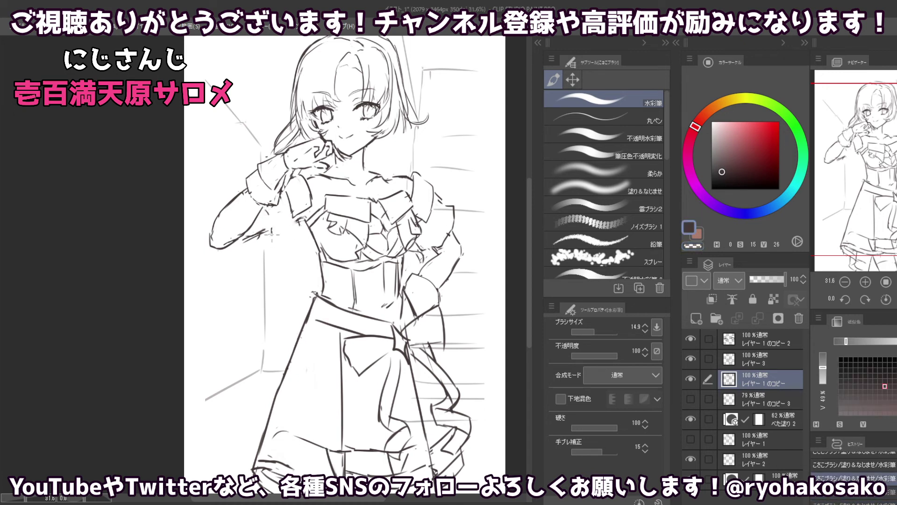
{"action": "key", "text": "ctrl+y"}
{"action": "key", "text": "ctrl+z"}
{"action": "key", "text": "ctrl+y"}
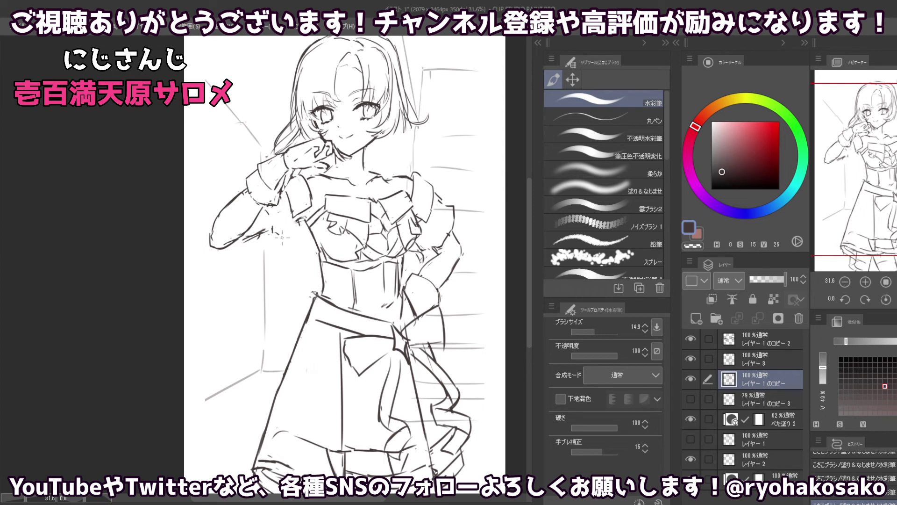
{"action": "key", "text": "ctrl+z"}
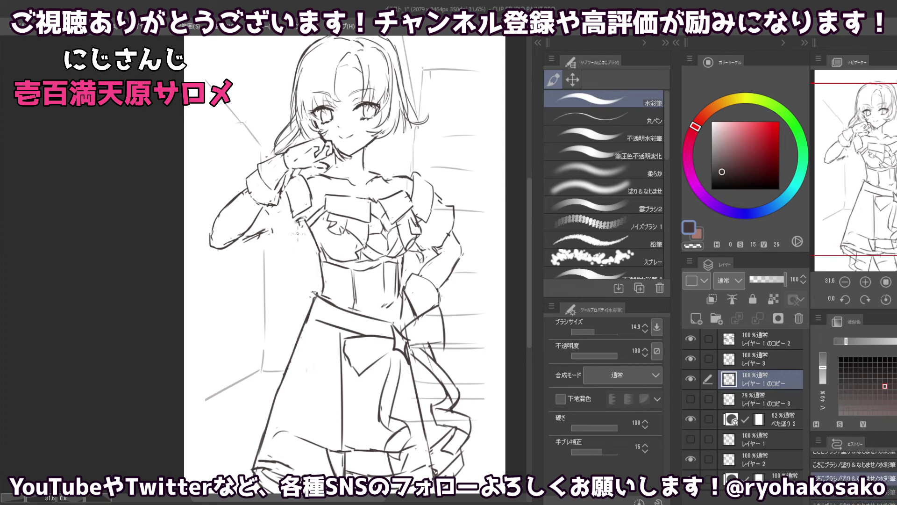
{"action": "key", "text": "ctrl+y"}
{"action": "key", "text": "ctrl+z"}
{"action": "key", "text": "ctrl+z"}
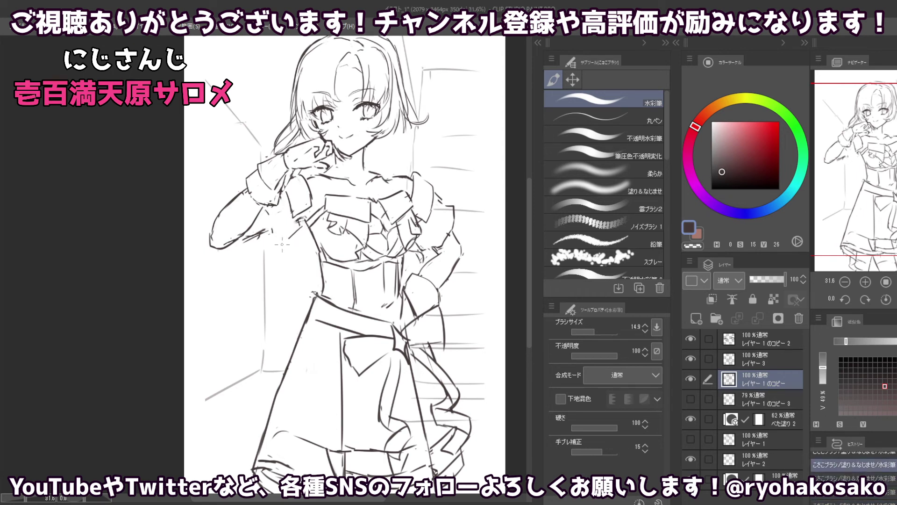
{"action": "key", "text": "ctrl+y"}
{"action": "key", "text": "ctrl+y"}
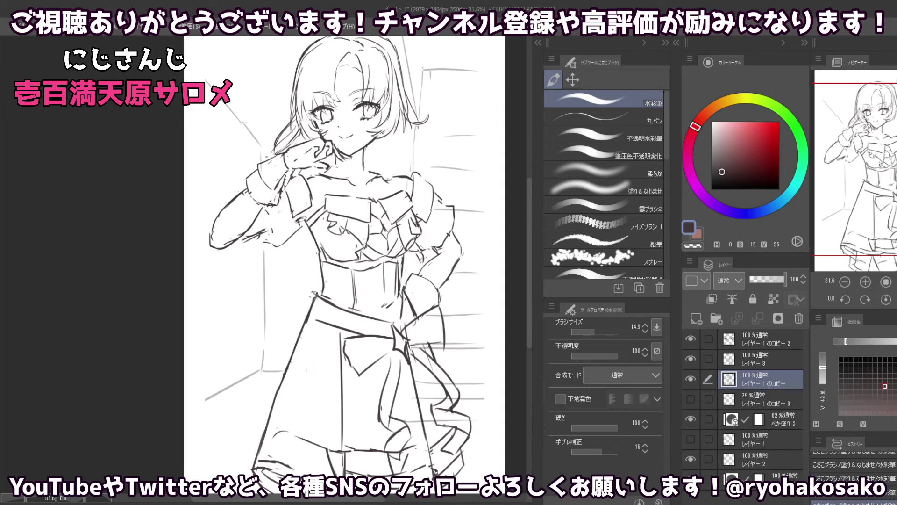
{"action": "key", "text": "ctrl+z"}
{"action": "key", "text": "ctrl+z"}
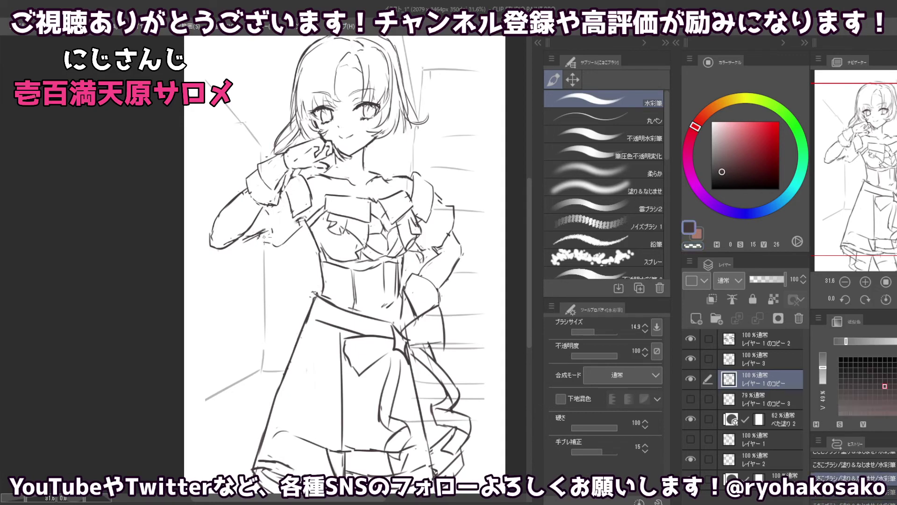
{"action": "key", "text": "ctrl+y"}
{"action": "key", "text": "ctrl+y"}
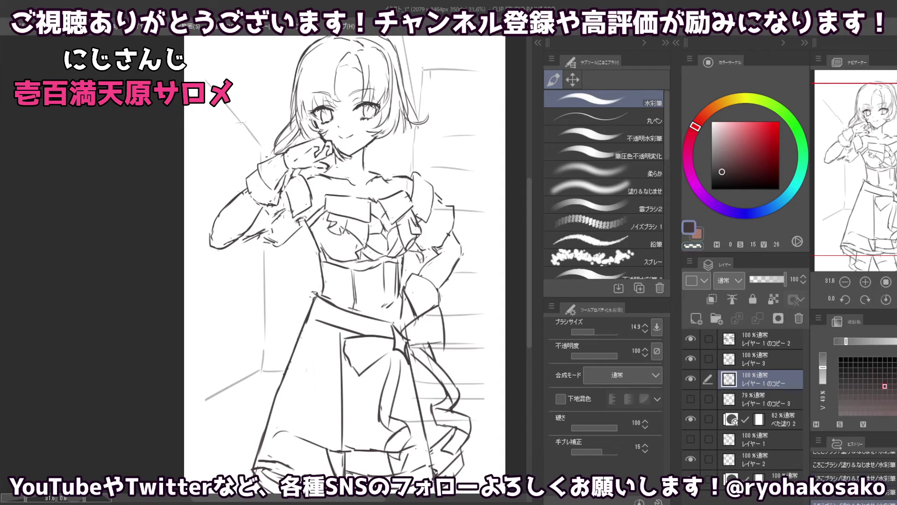
{"action": "scroll", "coordinate": [321, 191], "scroll_direction": "down", "scroll_amount": 2}
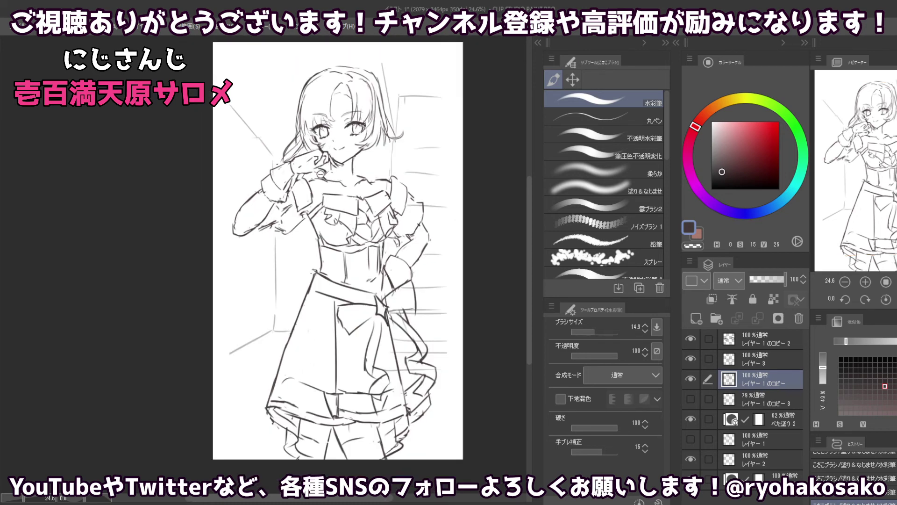
- Show the レイヤー1のコピー3 curl sketch at 48% opacity and make レイヤー3 the drawing layer
{"action": "scroll", "coordinate": [321, 173], "scroll_direction": "up", "scroll_amount": 2}
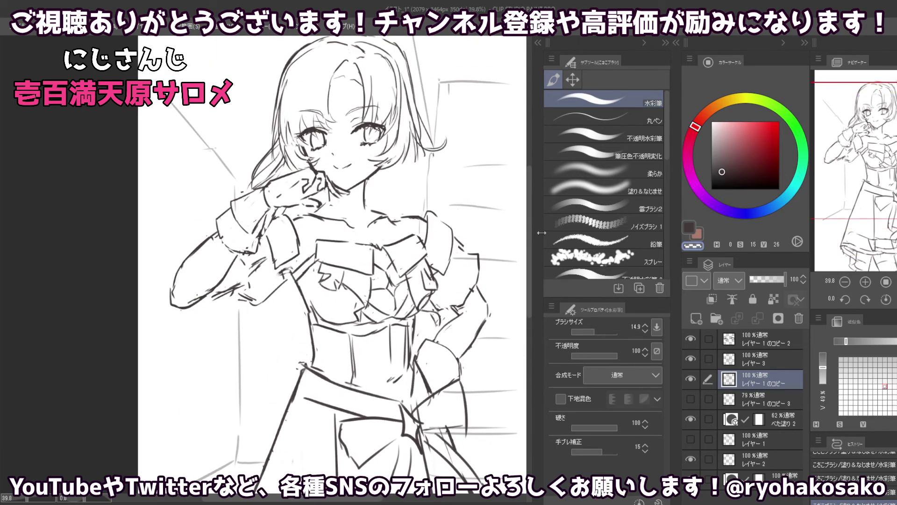
{"action": "left_click", "coordinate": [691, 399]}
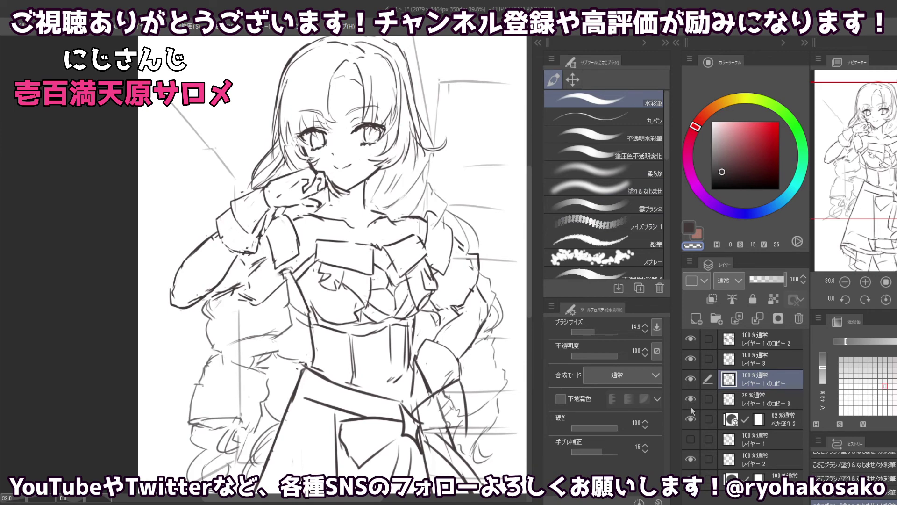
{"action": "left_click", "coordinate": [746, 363]}
{"action": "left_click", "coordinate": [691, 359]}
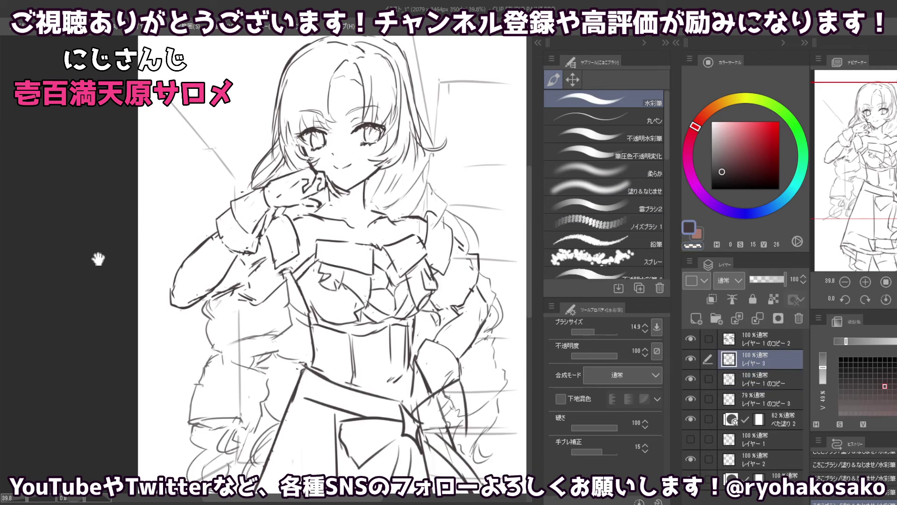
{"action": "key", "text": "c"}
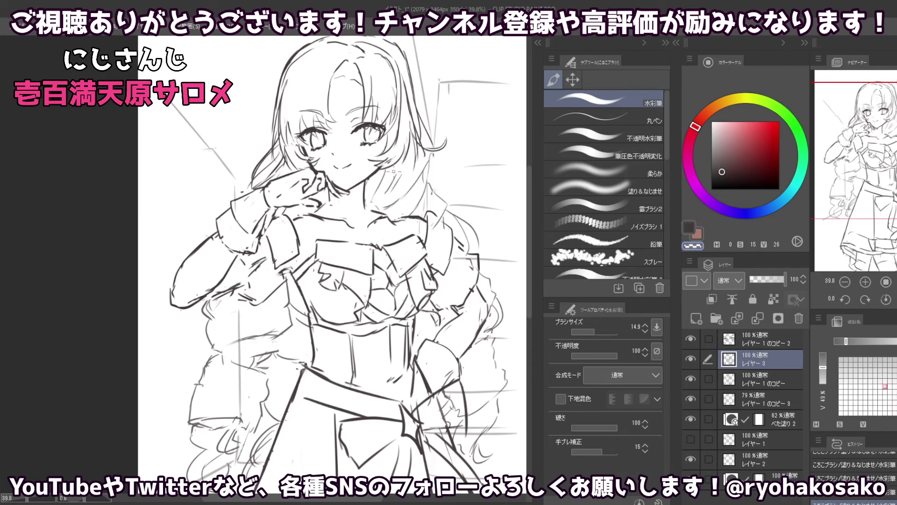
{"action": "key", "text": "c"}
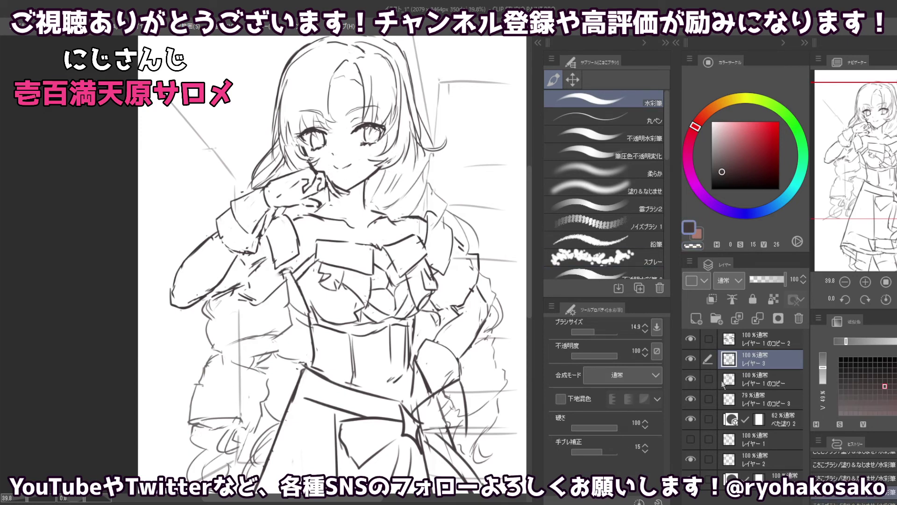
{"action": "left_click", "coordinate": [740, 379]}
{"action": "left_click", "coordinate": [748, 399]}
{"action": "left_click_drag", "start_coordinate": [769, 280], "coordinate": [766, 281]}
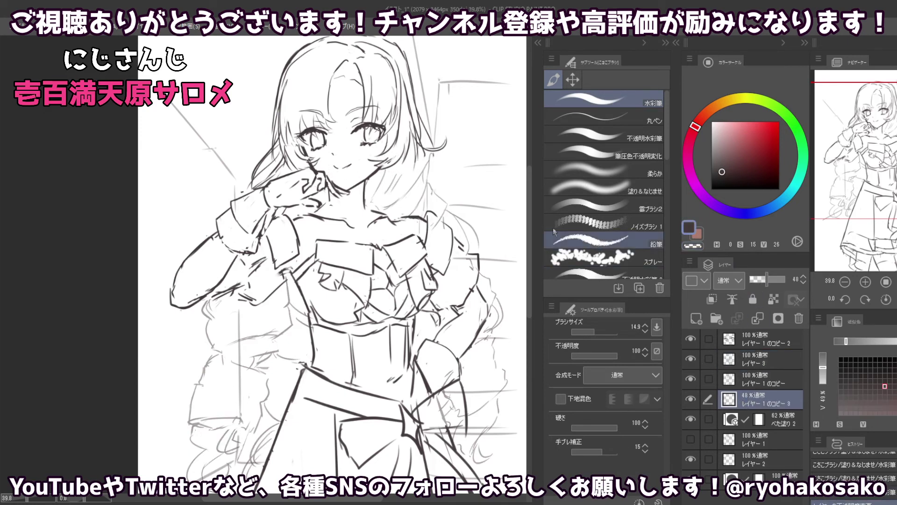
{"action": "left_click", "coordinate": [757, 363]}
{"action": "left_click", "coordinate": [691, 359]}
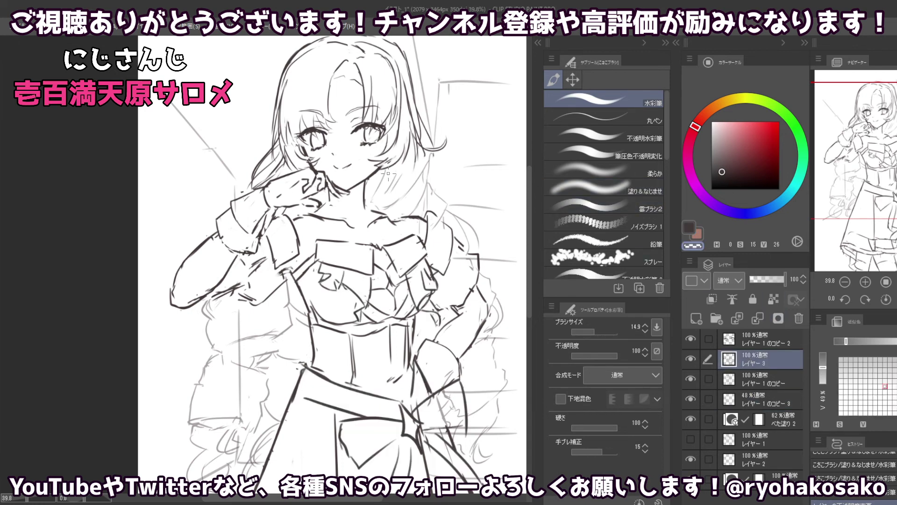
- Draw small strokes by the right cheek and earring, undoing misses
{"action": "mouse_move", "coordinate": [392, 174]}
{"action": "left_mouse_down"}
{"action": "mouse_move", "coordinate": [386, 182]}
{"action": "mouse_move", "coordinate": [396, 170]}
{"action": "left_mouse_up"}
{"action": "key", "text": "ctrl+z"}
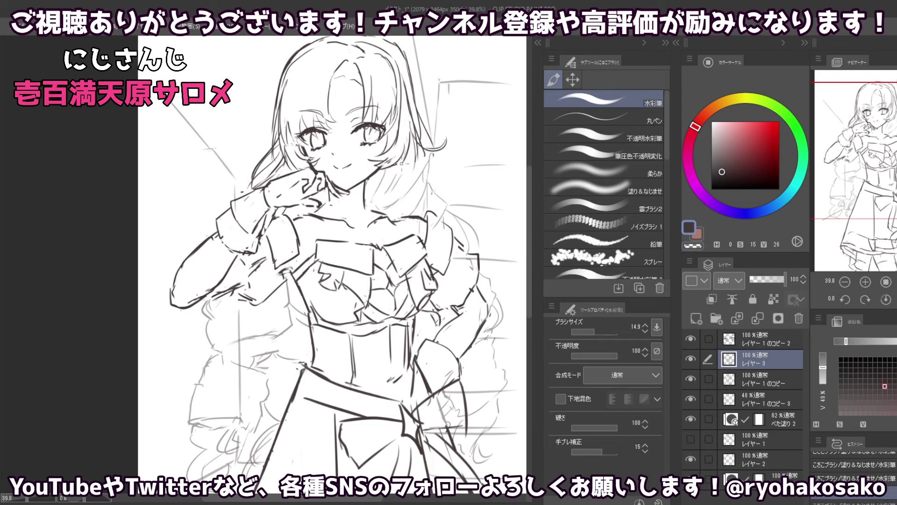
{"action": "key", "text": "ctrl+z"}
{"action": "key", "text": "ctrl+z"}
{"action": "key", "text": "ctrl+z"}
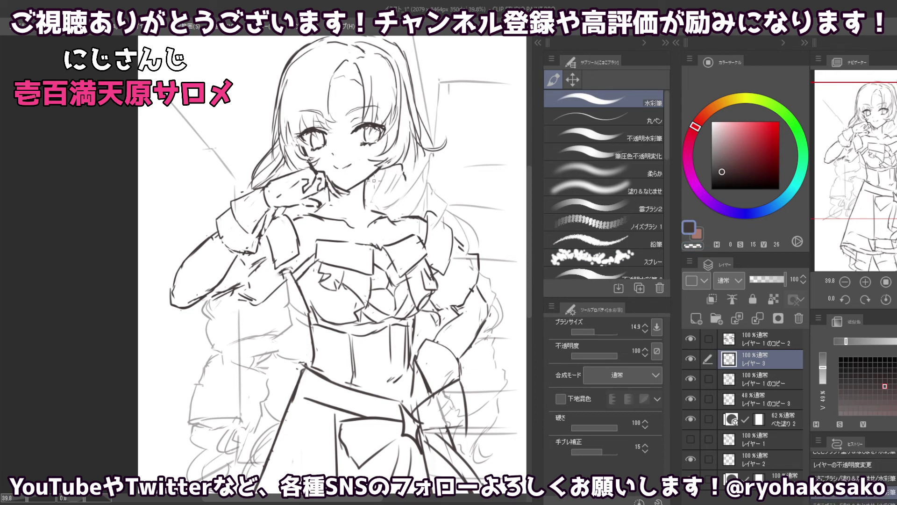
{"action": "left_click_drag", "start_coordinate": [373, 181], "coordinate": [377, 200]}
{"action": "key", "text": "ctrl+z"}
- Hatch a shadow line by the neck hair and redraw a small collar stroke
{"action": "mouse_move", "coordinate": [411, 174]}
{"action": "left_mouse_down"}
{"action": "mouse_move", "coordinate": [404, 193]}
{"action": "mouse_move", "coordinate": [417, 196]}
{"action": "mouse_move", "coordinate": [421, 236]}
{"action": "mouse_move", "coordinate": [391, 228]}
{"action": "mouse_move", "coordinate": [420, 231]}
{"action": "mouse_move", "coordinate": [414, 246]}
{"action": "mouse_move", "coordinate": [401, 239]}
{"action": "mouse_move", "coordinate": [413, 243]}
{"action": "left_mouse_up"}
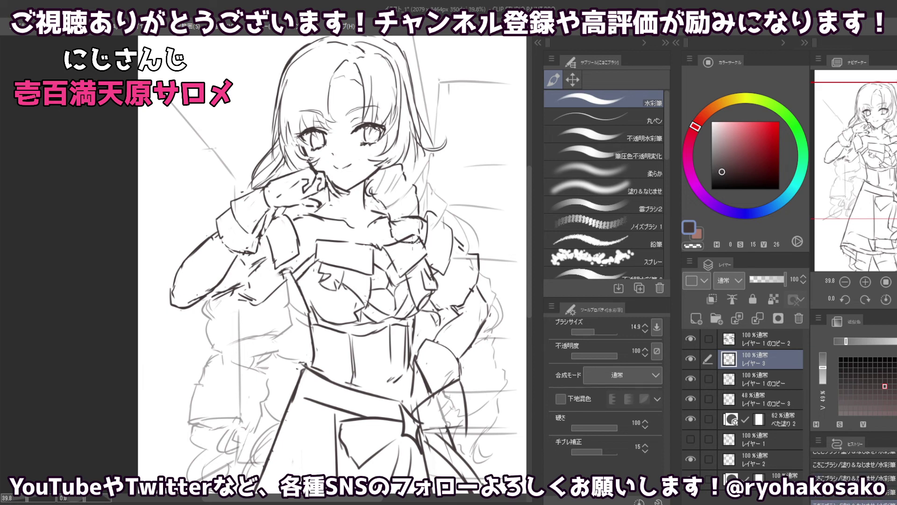
{"action": "key", "text": "ctrl+z"}
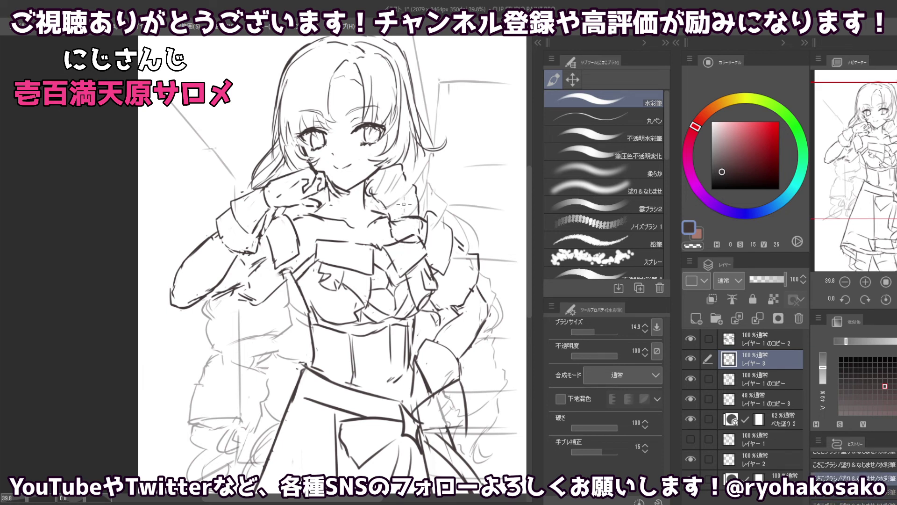
{"action": "key", "text": "ctrl+z"}
{"action": "left_click_drag", "start_coordinate": [401, 224], "coordinate": [420, 242]}
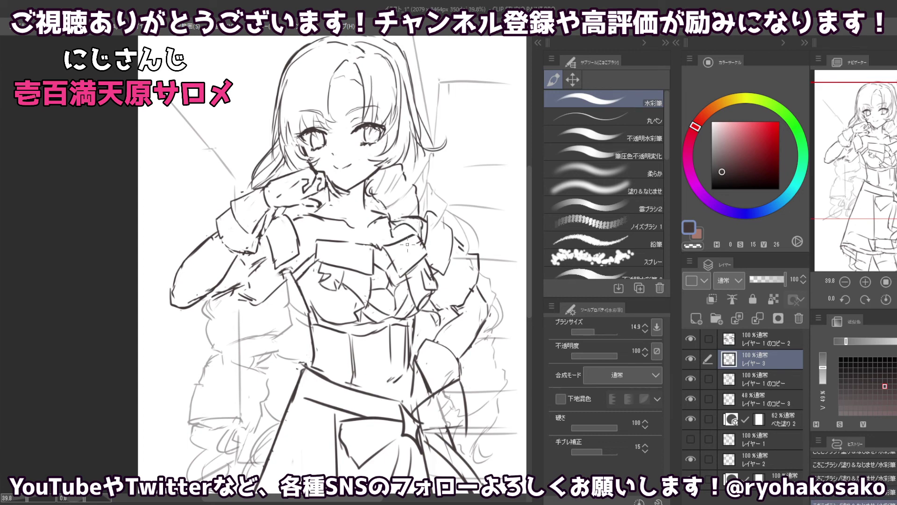
{"action": "left_click", "coordinate": [766, 379]}
- Fade レイヤー1のコピー to 32% opacity and return to レイヤー3 with the dark colour
{"action": "left_click", "coordinate": [761, 278]}
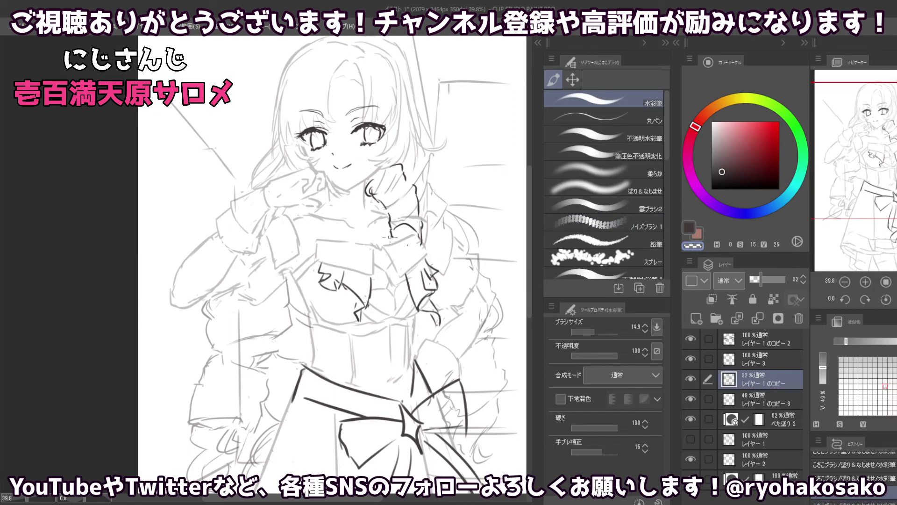
{"action": "key", "text": "c"}
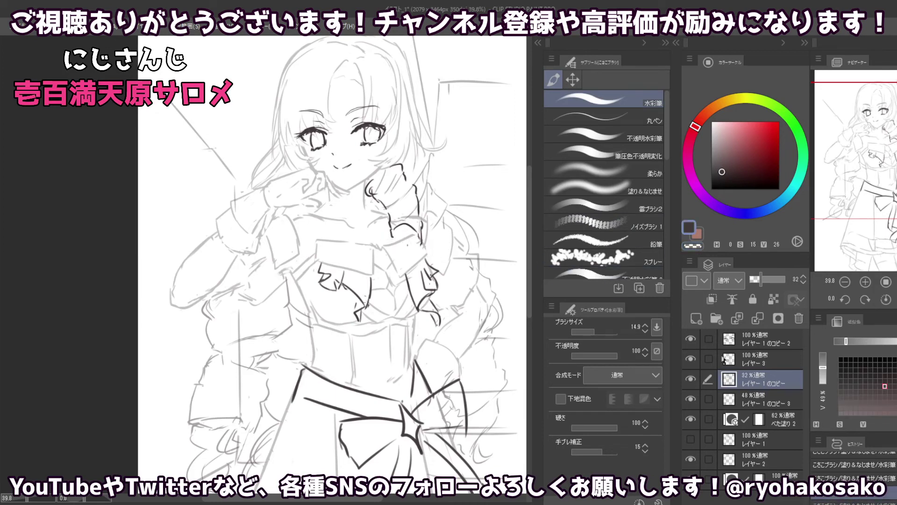
{"action": "key", "text": "alt+bracketright"}
- Ink the dark ringlet curl beside the neck, undoing stray strokes near the hand and face
{"action": "mouse_move", "coordinate": [397, 233]}
{"action": "left_mouse_down"}
{"action": "mouse_move", "coordinate": [392, 226]}
{"action": "mouse_move", "coordinate": [415, 258]}
{"action": "mouse_move", "coordinate": [389, 257]}
{"action": "mouse_move", "coordinate": [411, 285]}
{"action": "left_mouse_up"}
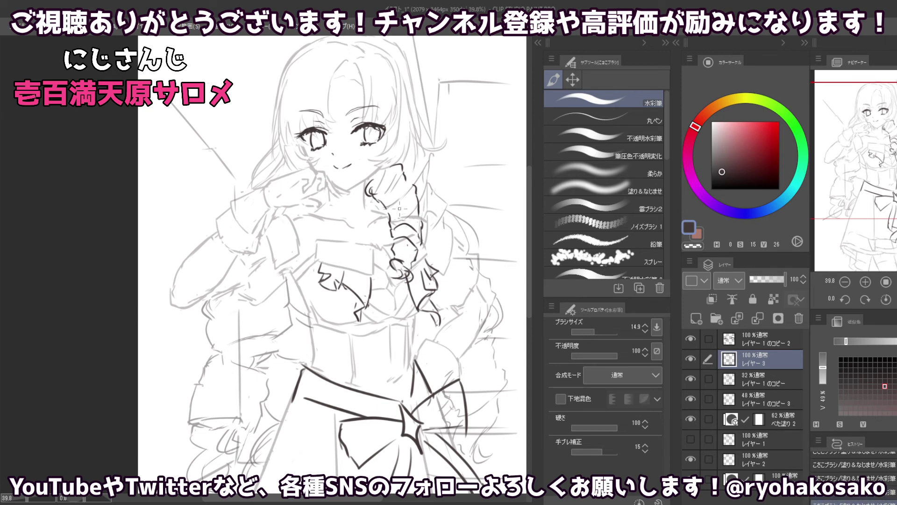
{"action": "key", "text": "c"}
{"action": "key", "text": "c"}
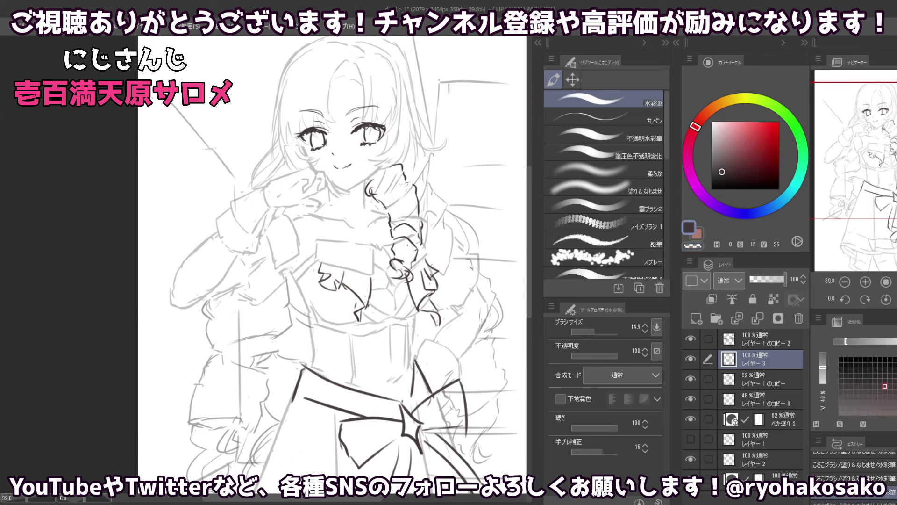
{"action": "mouse_move", "coordinate": [402, 178]}
{"action": "left_mouse_down"}
{"action": "mouse_move", "coordinate": [425, 217]}
{"action": "mouse_move", "coordinate": [414, 217]}
{"action": "left_mouse_up"}
{"action": "key", "text": "ctrl+z"}
{"action": "key", "text": "ctrl+z"}
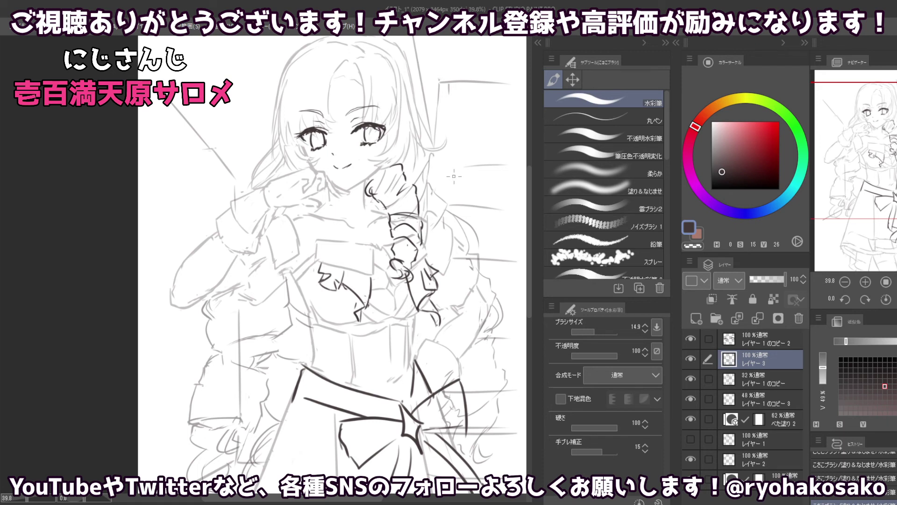
{"action": "key", "text": "c"}
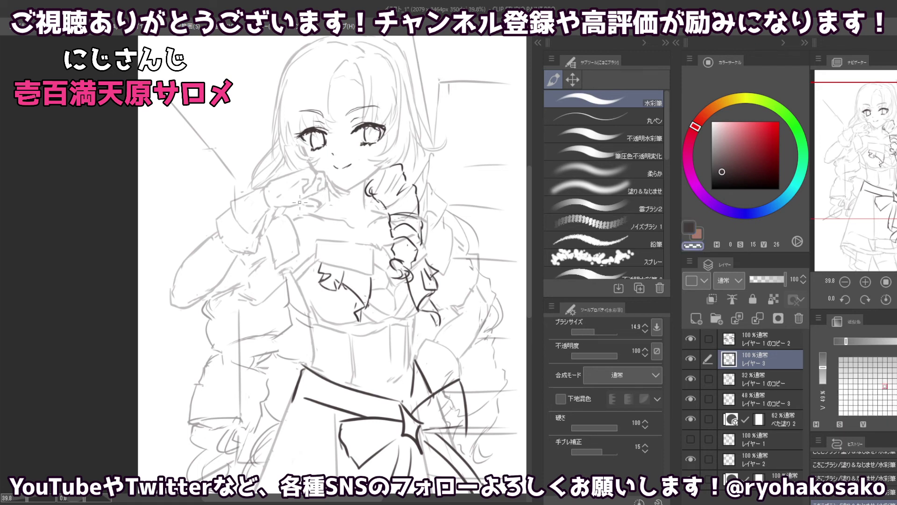
{"action": "key", "text": "c"}
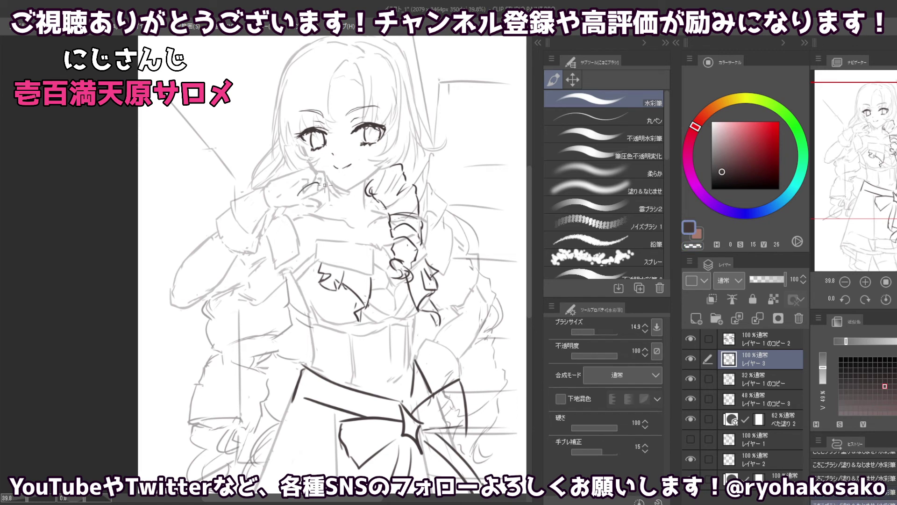
{"action": "left_click_drag", "start_coordinate": [307, 188], "coordinate": [323, 176]}
{"action": "key", "text": "ctrl+z"}
{"action": "left_click_drag", "start_coordinate": [389, 115], "coordinate": [383, 118]}
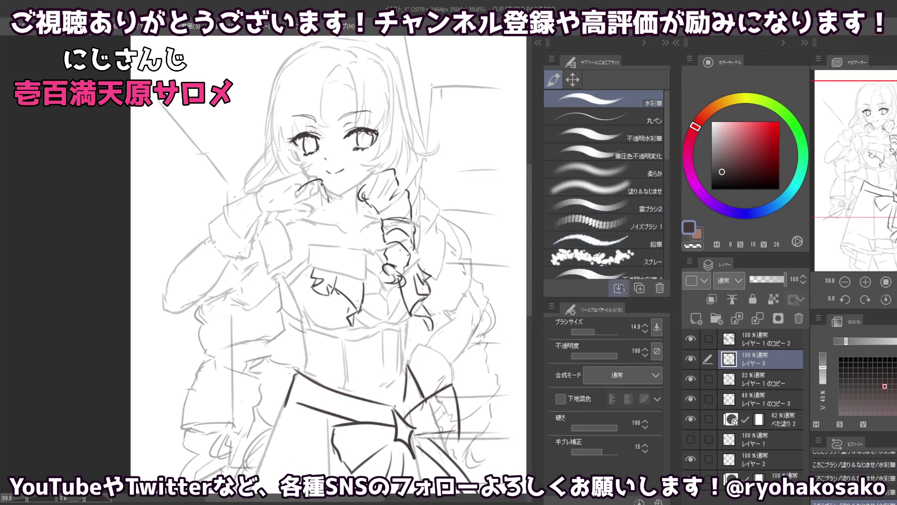
- Freehand-lasso around the ringlet curl, deselect, and lasso its right side again
{"action": "left_click", "coordinate": [572, 80]}
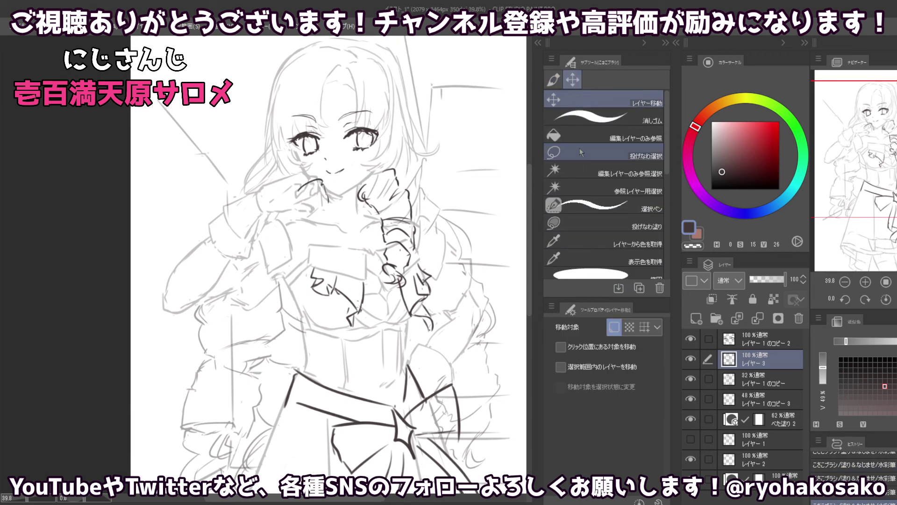
{"action": "left_click_drag", "start_coordinate": [417, 237], "coordinate": [386, 273]}
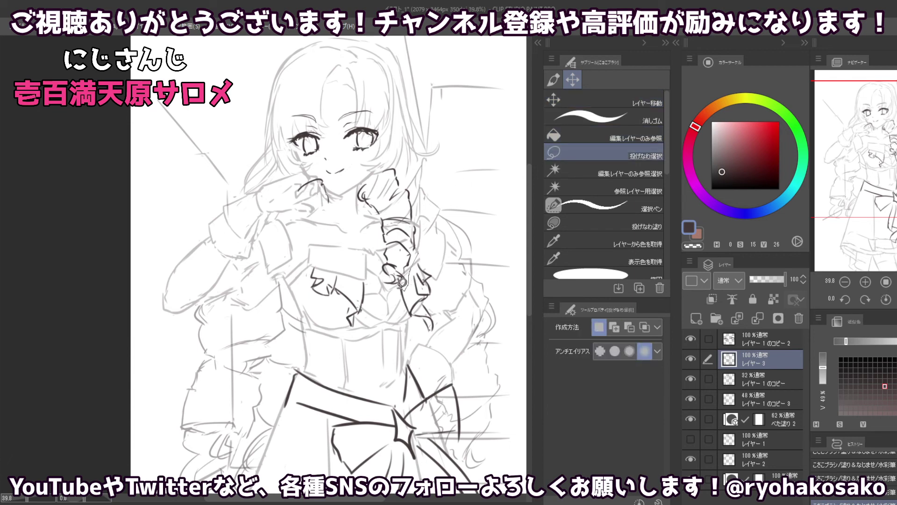
{"action": "left_click_drag", "start_coordinate": [385, 273], "coordinate": [422, 225]}
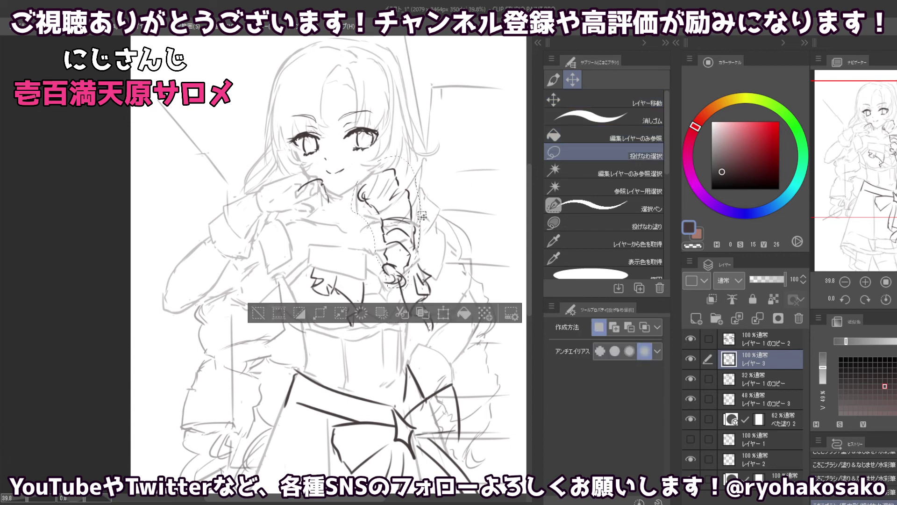
{"action": "key", "text": "ctrl+d"}
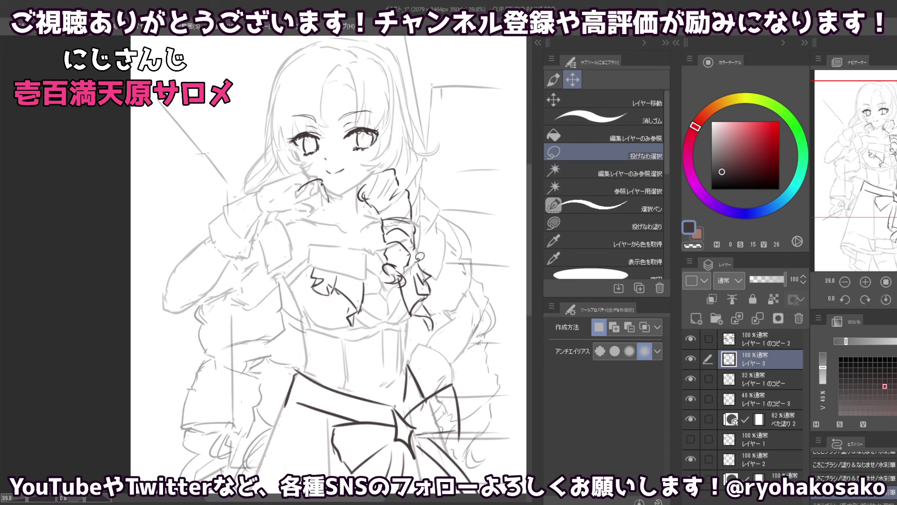
{"action": "mouse_move", "coordinate": [411, 273]}
{"action": "left_mouse_down"}
{"action": "mouse_move", "coordinate": [439, 329]}
{"action": "mouse_move", "coordinate": [419, 262]}
{"action": "left_mouse_up"}
- Cut the dark chest ruffle strokes and paste them onto a new layer below レイヤー3
{"action": "left_click_drag", "start_coordinate": [316, 271], "coordinate": [330, 247]}
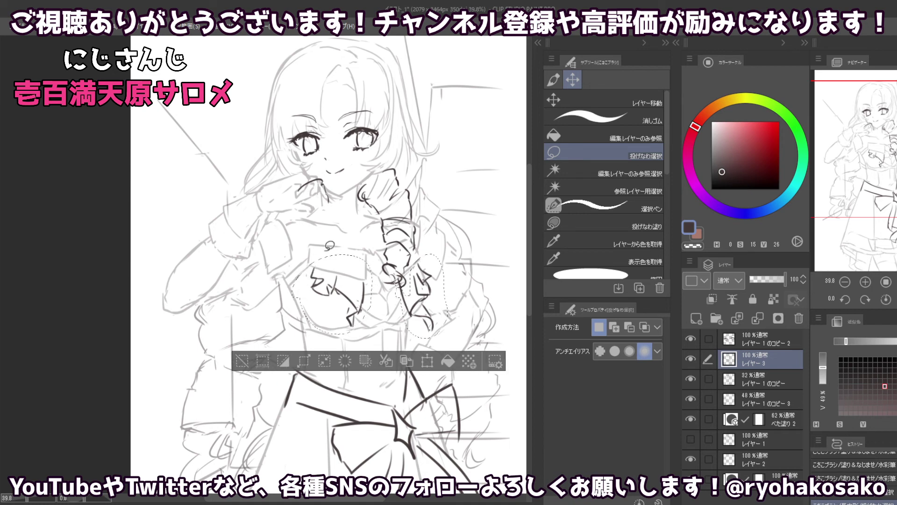
{"action": "key", "text": "Delete"}
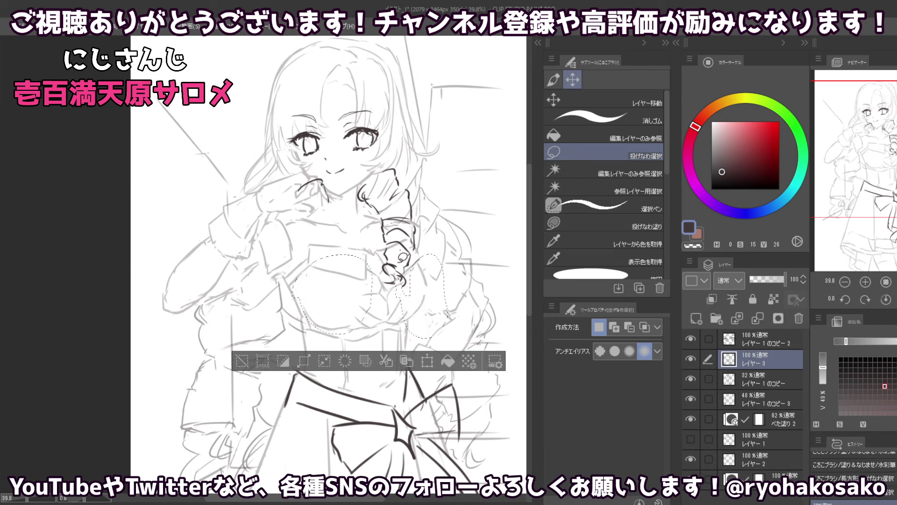
{"action": "key", "text": "ctrl+v"}
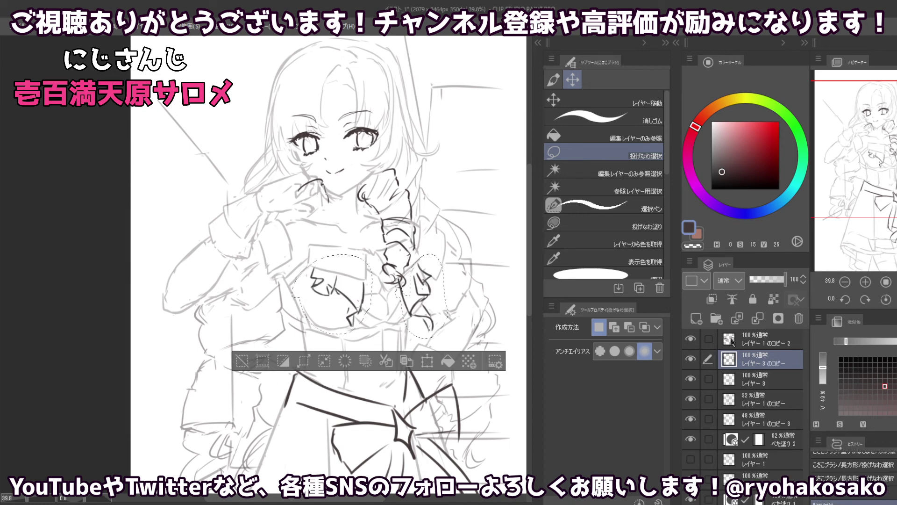
{"action": "left_click_drag", "start_coordinate": [752, 368], "coordinate": [752, 391]}
{"action": "key", "text": "ctrl+d"}
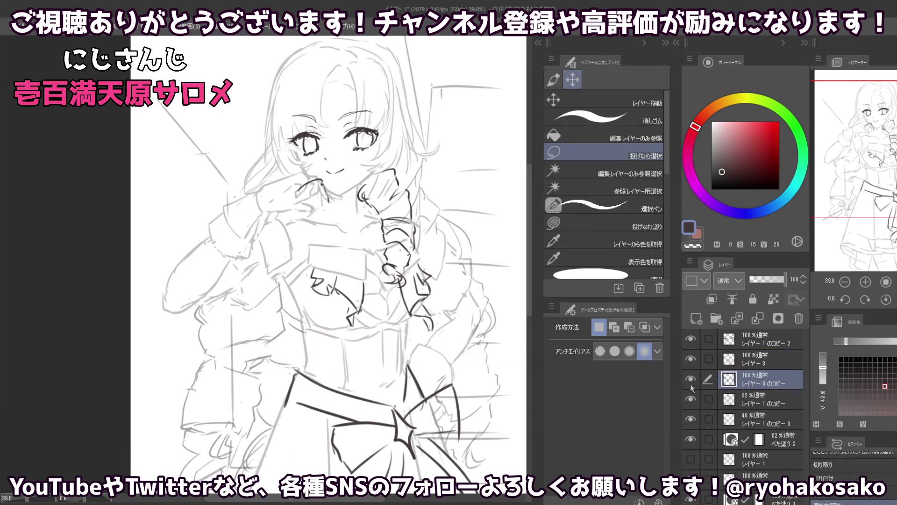
{"action": "left_click", "coordinate": [691, 378]}
{"action": "left_click", "coordinate": [690, 399]}
- Merge the pasted ruffle layer into レイヤー1のコピー, reset it to 32%, and resume on レイヤー3
{"action": "left_click", "coordinate": [750, 403]}
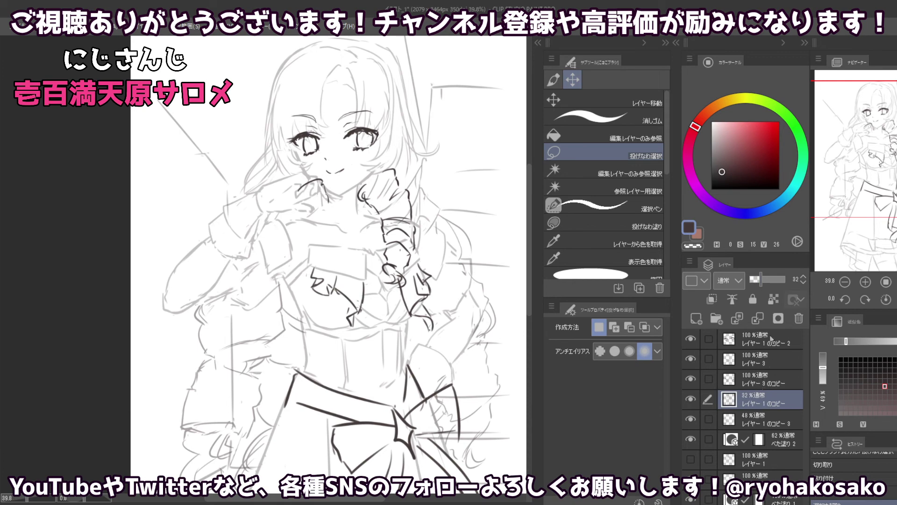
{"action": "left_click", "coordinate": [785, 279]}
{"action": "left_click", "coordinate": [765, 379], "text": "ctrl"}
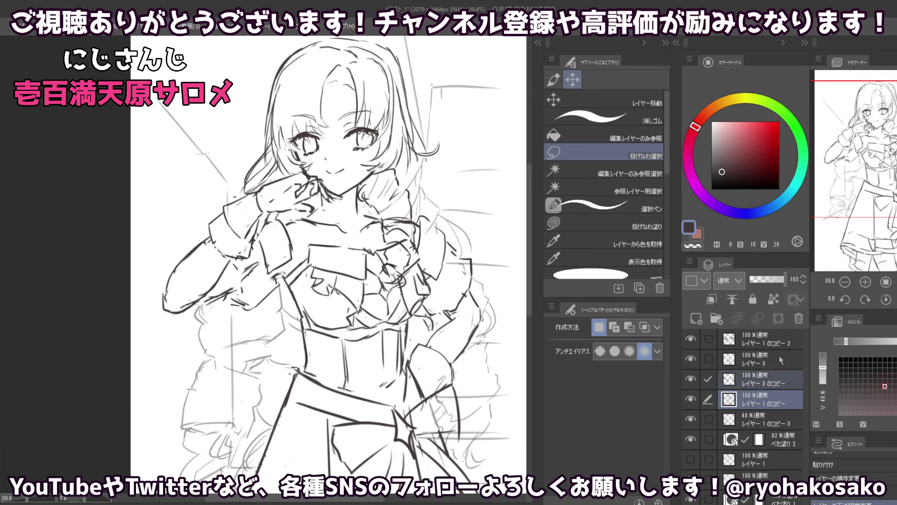
{"action": "key", "text": "shift+alt+e"}
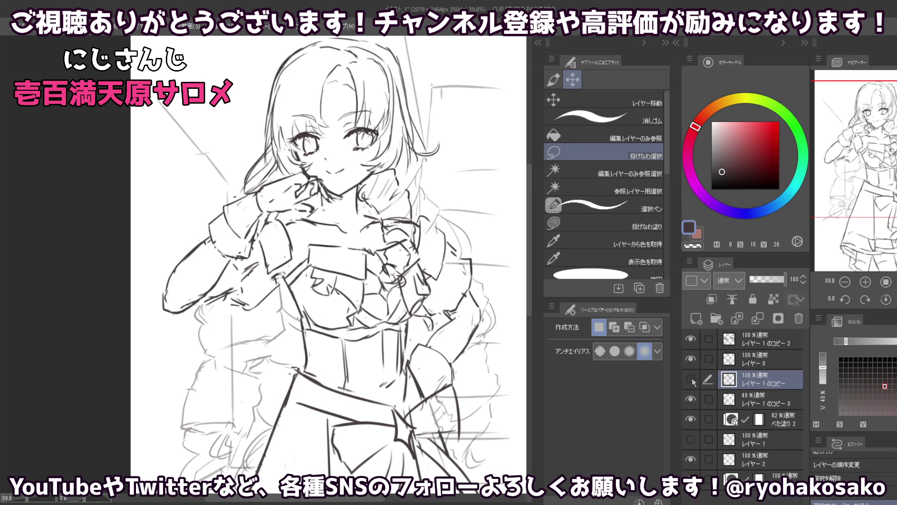
{"action": "left_click", "coordinate": [691, 380]}
{"action": "left_click", "coordinate": [761, 280]}
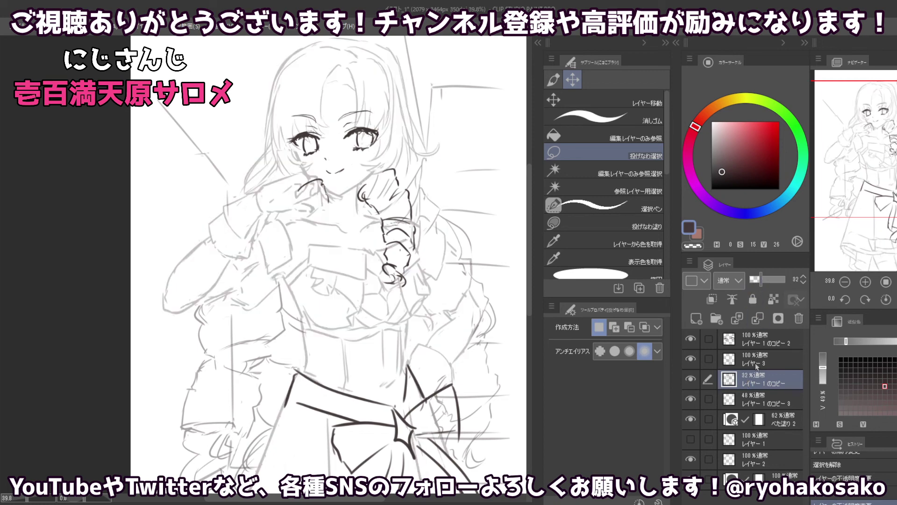
{"action": "left_click", "coordinate": [756, 360]}
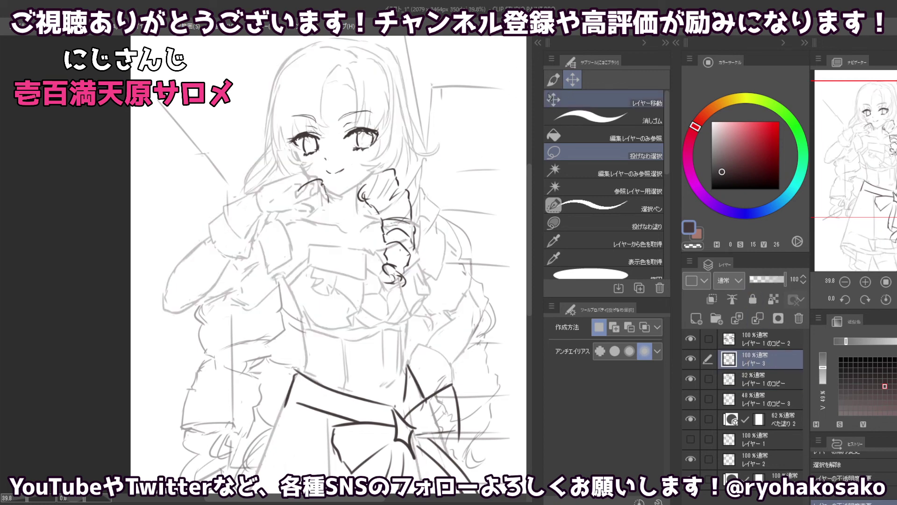
{"action": "left_click", "coordinate": [553, 79]}
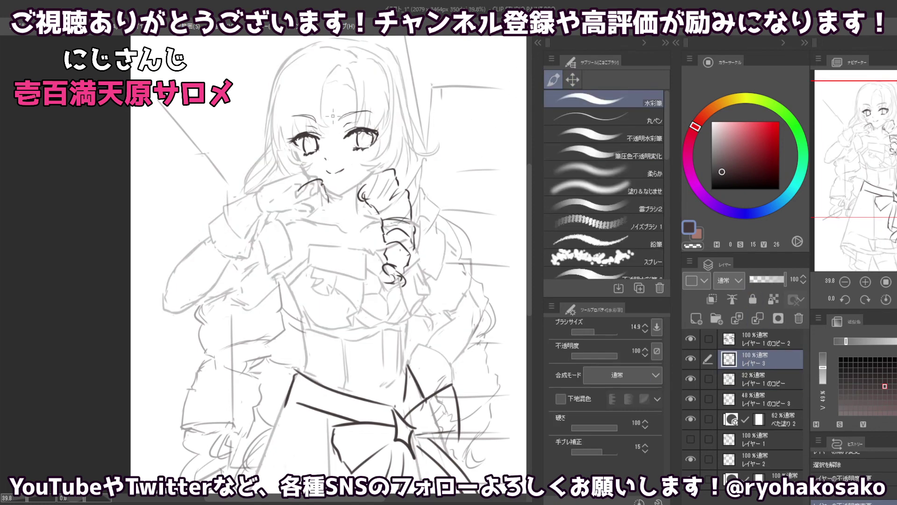
- Sketch short strokes near the cheek-touching hand and below the face, redoing one attempt
{"action": "mouse_move", "coordinate": [309, 187]}
{"action": "left_mouse_down"}
{"action": "mouse_move", "coordinate": [293, 190]}
{"action": "mouse_move", "coordinate": [293, 206]}
{"action": "mouse_move", "coordinate": [301, 194]}
{"action": "mouse_move", "coordinate": [289, 207]}
{"action": "mouse_move", "coordinate": [309, 208]}
{"action": "mouse_move", "coordinate": [307, 244]}
{"action": "left_mouse_up"}
{"action": "key", "text": "ctrl+z"}
{"action": "key", "text": "ctrl+z"}
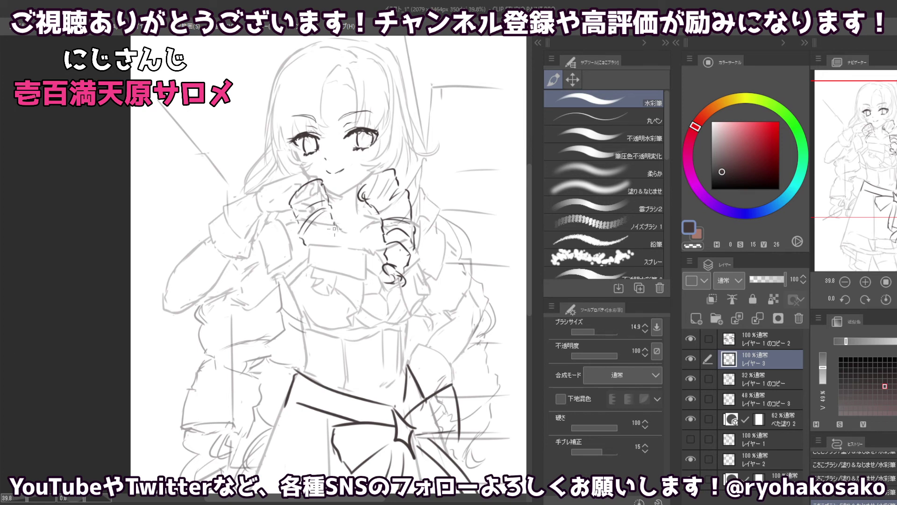
{"action": "left_click_drag", "start_coordinate": [334, 240], "coordinate": [332, 219]}
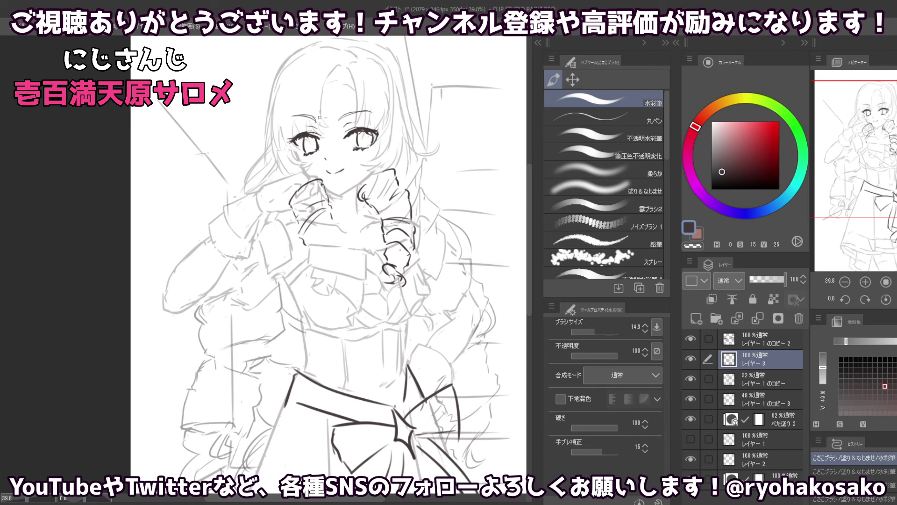
- Lasso the hand at the cheek and rotate it slightly clockwise with Ctrl+T
{"action": "left_click", "coordinate": [572, 80]}
{"action": "left_click", "coordinate": [603, 152]}
{"action": "mouse_move", "coordinate": [354, 236]}
{"action": "left_mouse_down"}
{"action": "mouse_move", "coordinate": [316, 267]}
{"action": "mouse_move", "coordinate": [339, 239]}
{"action": "left_mouse_up"}
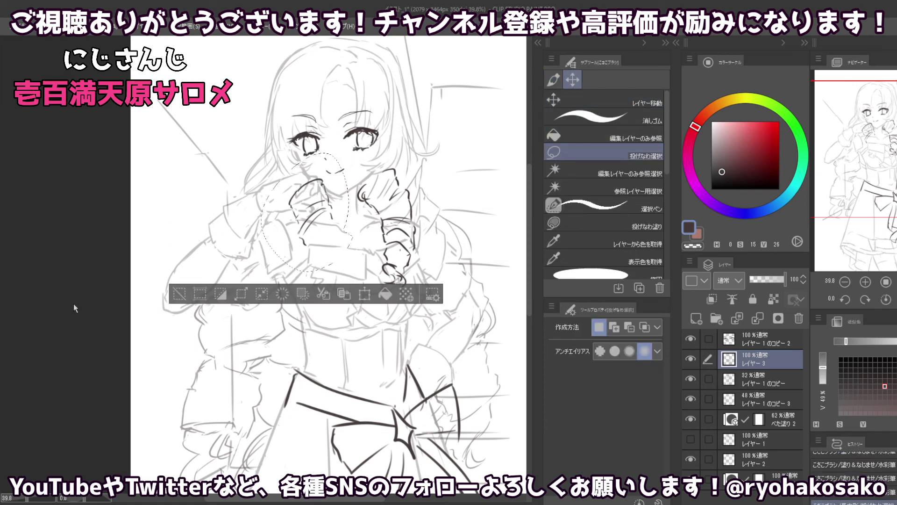
{"action": "key", "text": "ctrl+t"}
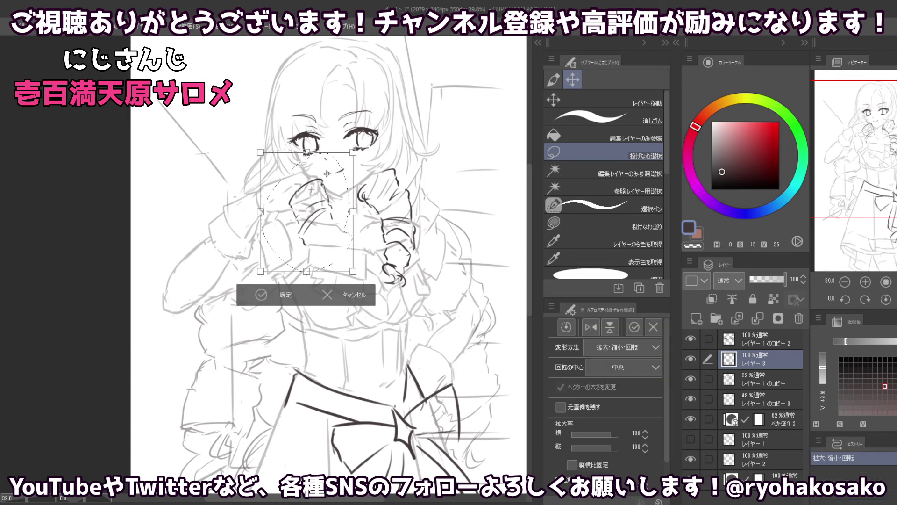
{"action": "mouse_move", "coordinate": [327, 173]}
{"action": "left_mouse_down"}
{"action": "mouse_move", "coordinate": [320, 216]}
{"action": "mouse_move", "coordinate": [310, 204]}
{"action": "left_mouse_up"}
{"action": "key", "text": "Return"}
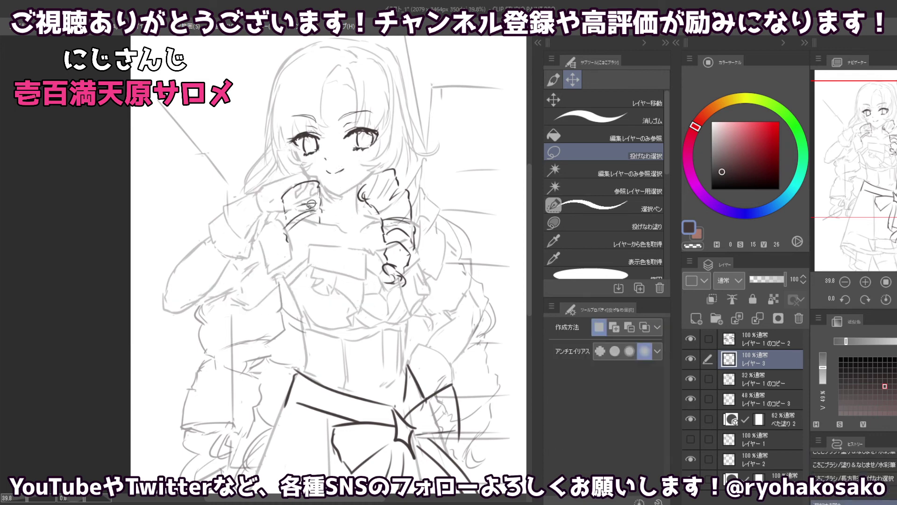
- Sketch ringlet curl strokes beneath the rotated hand, undoing and redrawing the curl line
{"action": "left_click", "coordinate": [553, 79]}
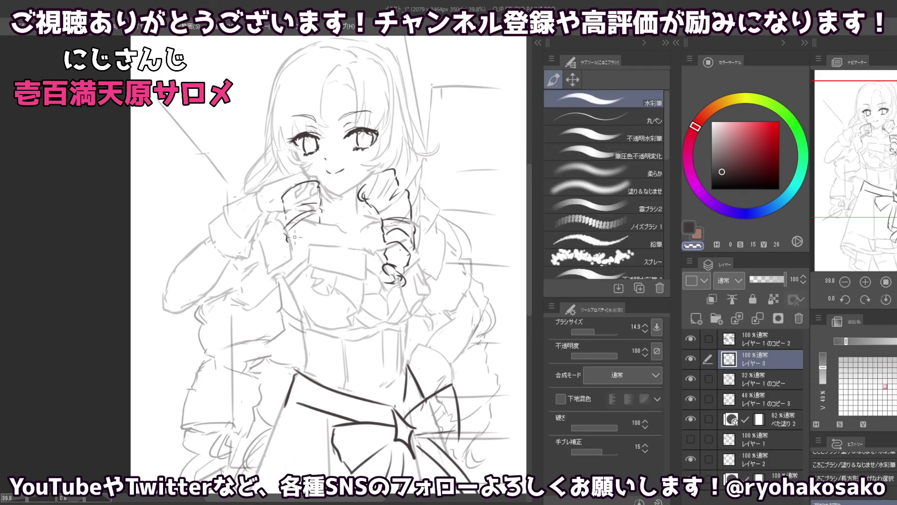
{"action": "key", "text": "c"}
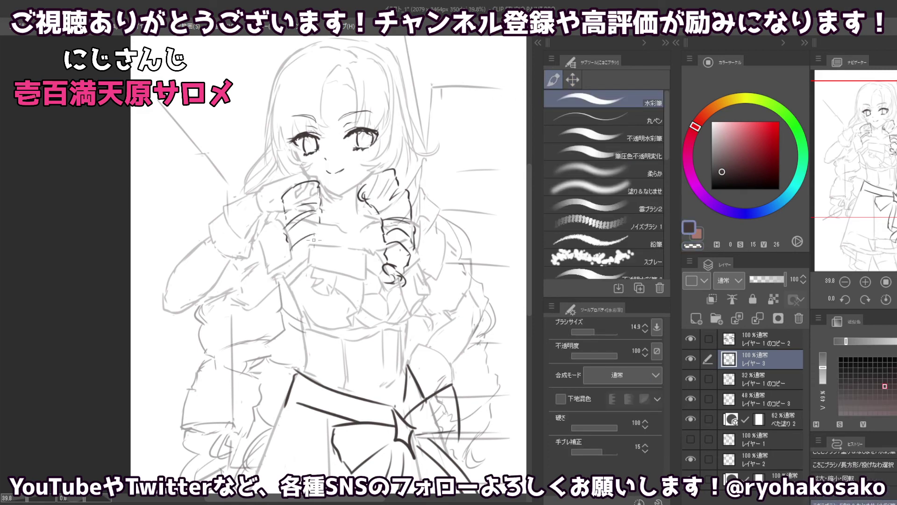
{"action": "left_click_drag", "start_coordinate": [290, 237], "coordinate": [297, 265]}
{"action": "mouse_move", "coordinate": [319, 226]}
{"action": "left_mouse_down"}
{"action": "mouse_move", "coordinate": [319, 252]}
{"action": "mouse_move", "coordinate": [299, 271]}
{"action": "mouse_move", "coordinate": [306, 286]}
{"action": "left_mouse_up"}
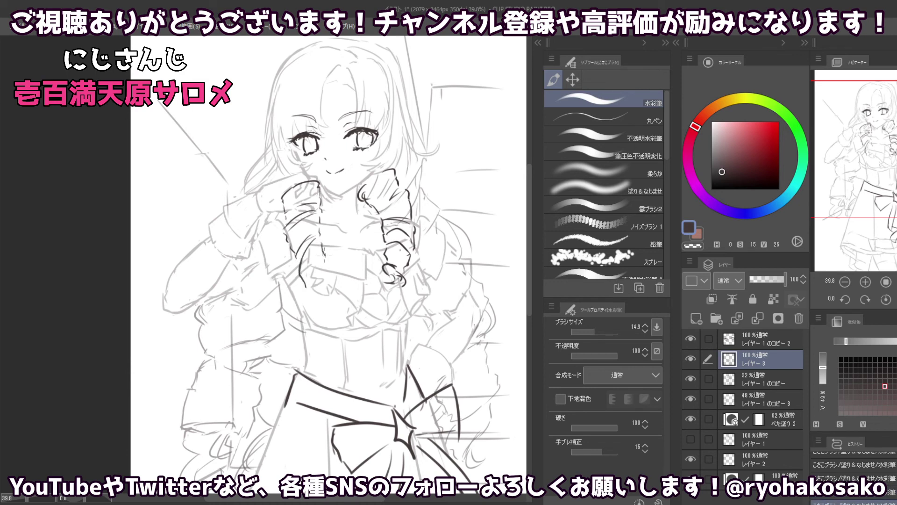
{"action": "left_click_drag", "start_coordinate": [322, 256], "coordinate": [305, 287]}
{"action": "key", "text": "ctrl+z"}
{"action": "left_click_drag", "start_coordinate": [314, 263], "coordinate": [310, 286]}
{"action": "key", "text": "ctrl+z"}
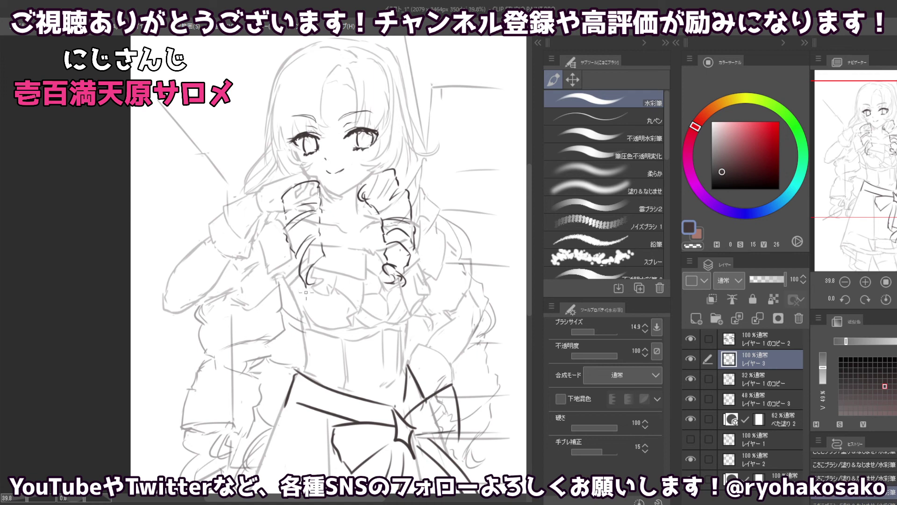
{"action": "mouse_move", "coordinate": [306, 285]}
{"action": "left_mouse_down"}
{"action": "mouse_move", "coordinate": [327, 267]}
{"action": "mouse_move", "coordinate": [316, 307]}
{"action": "mouse_move", "coordinate": [331, 295]}
{"action": "mouse_move", "coordinate": [341, 308]}
{"action": "mouse_move", "coordinate": [333, 294]}
{"action": "left_mouse_up"}
{"action": "key", "text": "ctrl+z"}
{"action": "key", "text": "ctrl+z"}
{"action": "key", "text": "ctrl+z"}
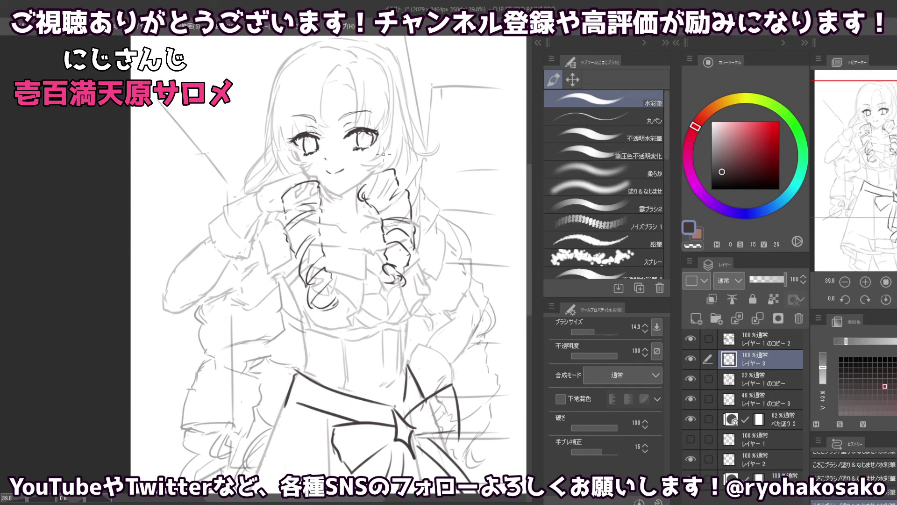
- Lasso the left hand and sleeve and free-transform them shorter by pulling the bottom edge up
{"action": "left_click", "coordinate": [355, 205], "text": "ctrl+alt"}
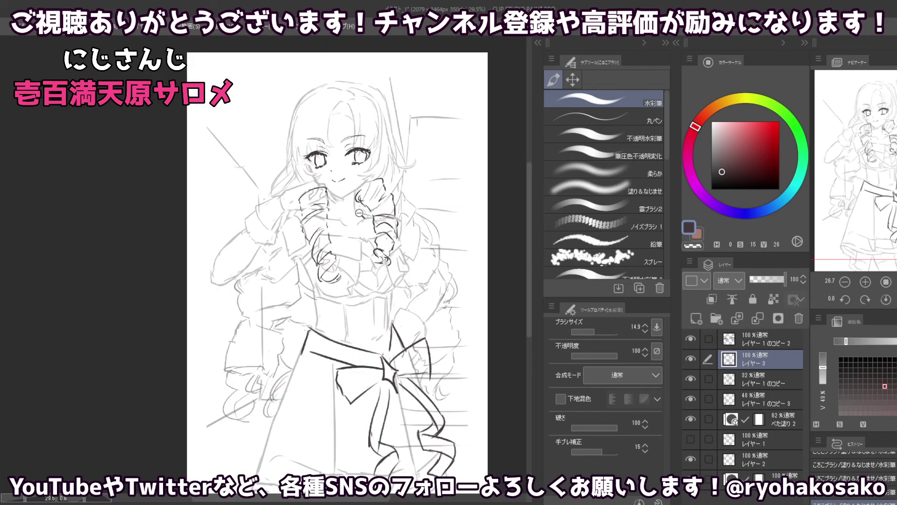
{"action": "left_click_drag", "start_coordinate": [359, 213], "coordinate": [363, 183]}
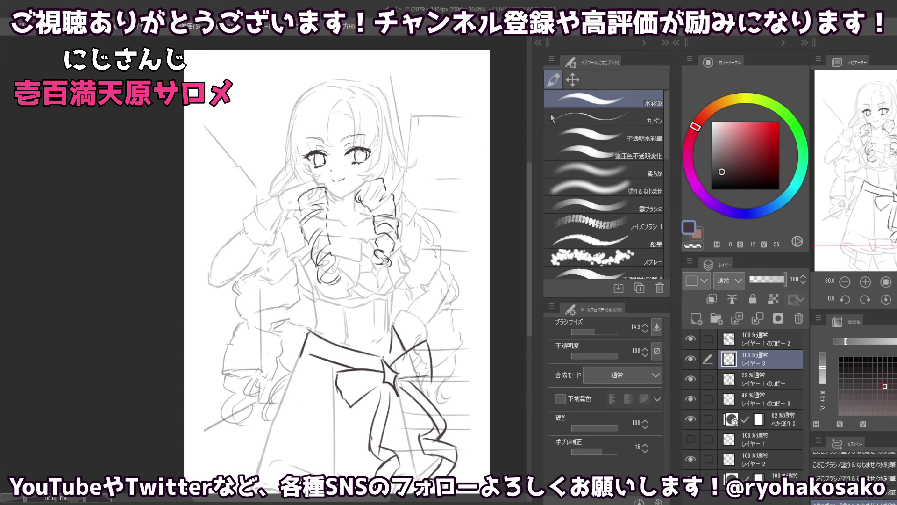
{"action": "left_click", "coordinate": [572, 79]}
{"action": "left_click", "coordinate": [598, 152]}
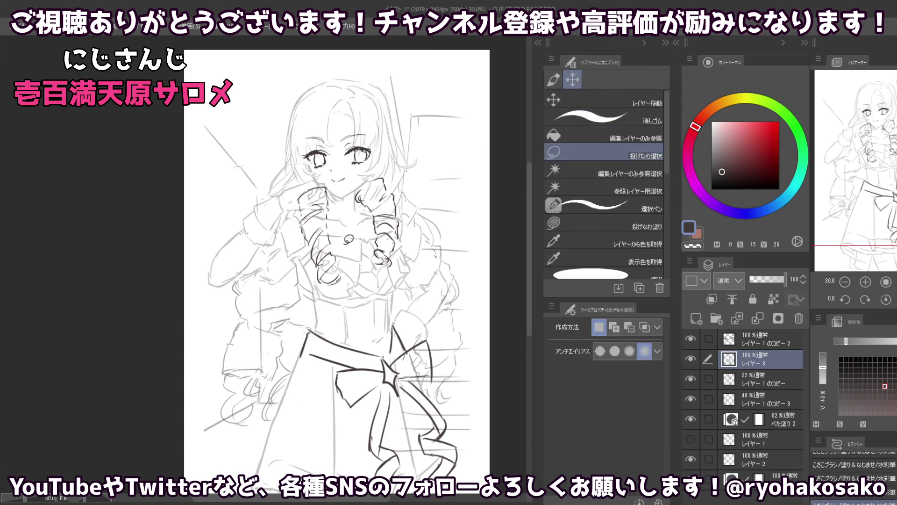
{"action": "left_click_drag", "start_coordinate": [349, 236], "coordinate": [357, 232]}
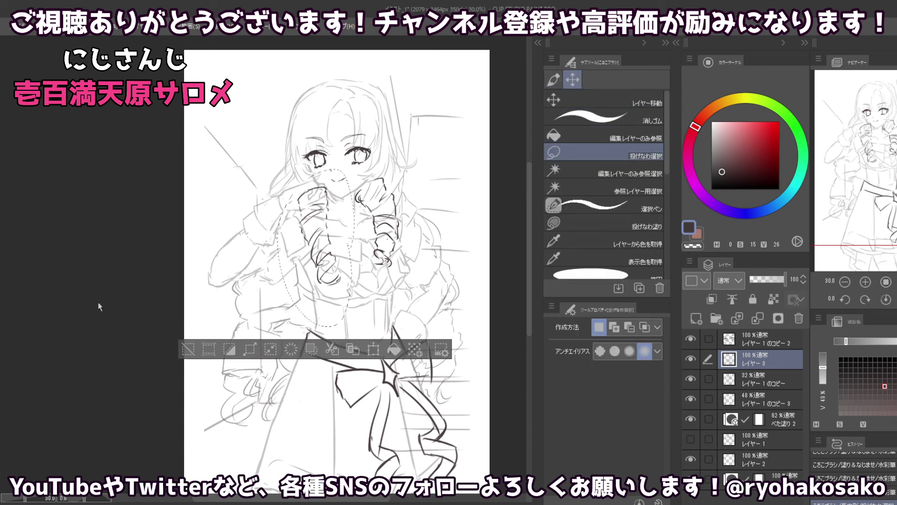
{"action": "key", "text": "ctrl+shift+t"}
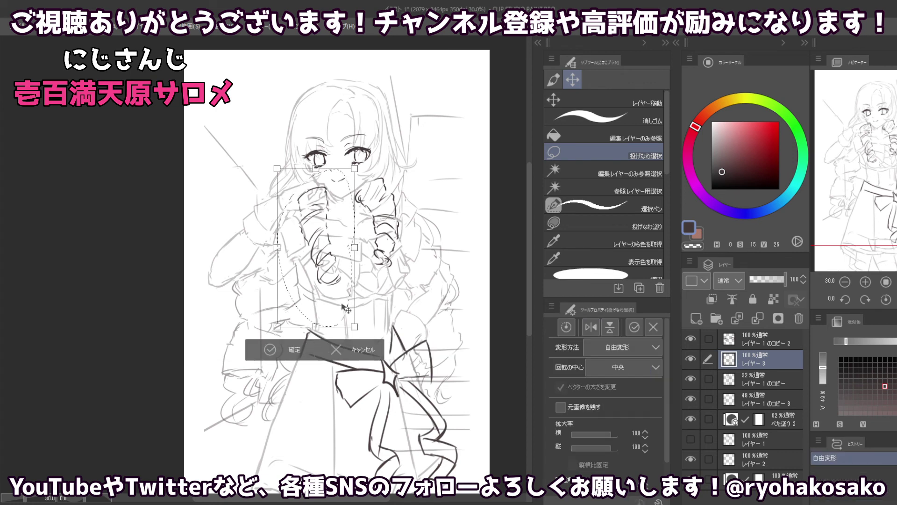
{"action": "left_click_drag", "start_coordinate": [316, 327], "coordinate": [309, 294]}
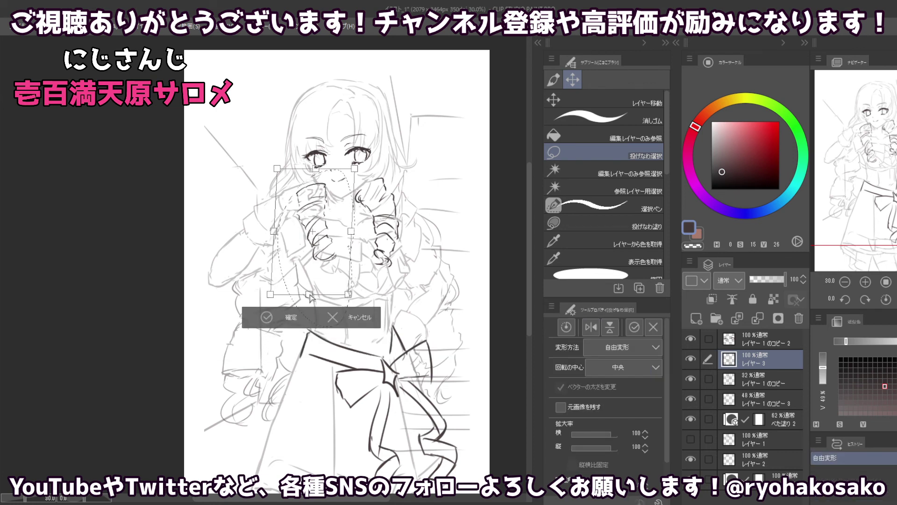
{"action": "key", "text": "Return"}
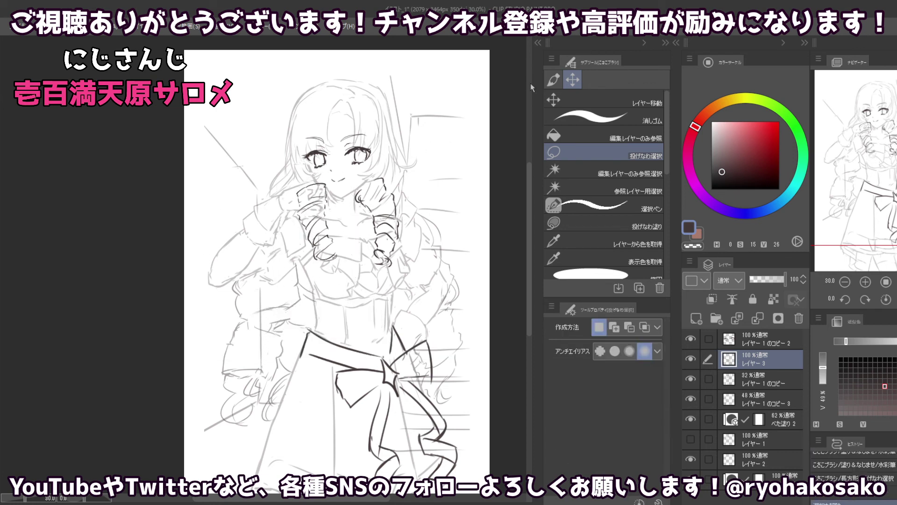
{"action": "key", "text": "b"}
{"action": "key", "text": "c"}
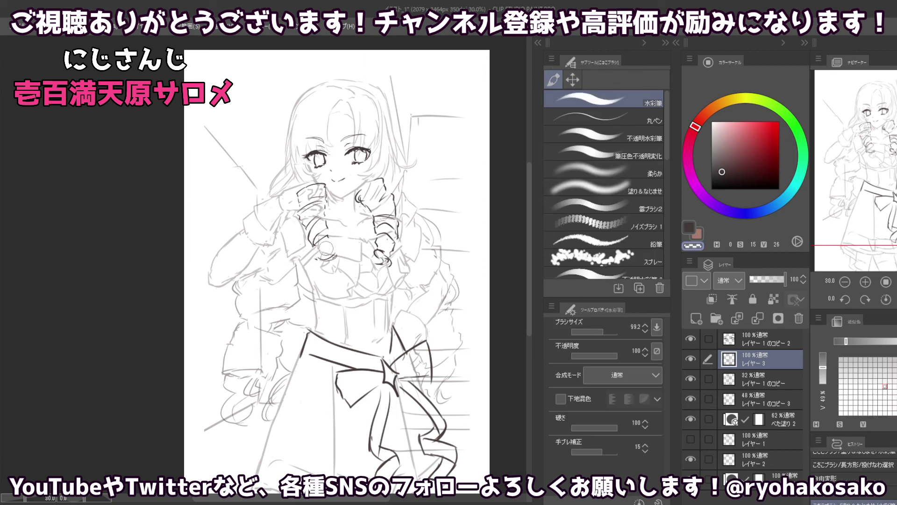
- Deselect, then erase and redraw short strokes at the left cuff
{"action": "key", "text": "ctrl+d"}
{"action": "mouse_move", "coordinate": [326, 249]}
{"action": "left_mouse_down"}
{"action": "mouse_move", "coordinate": [335, 231]}
{"action": "mouse_move", "coordinate": [317, 230]}
{"action": "left_mouse_up"}
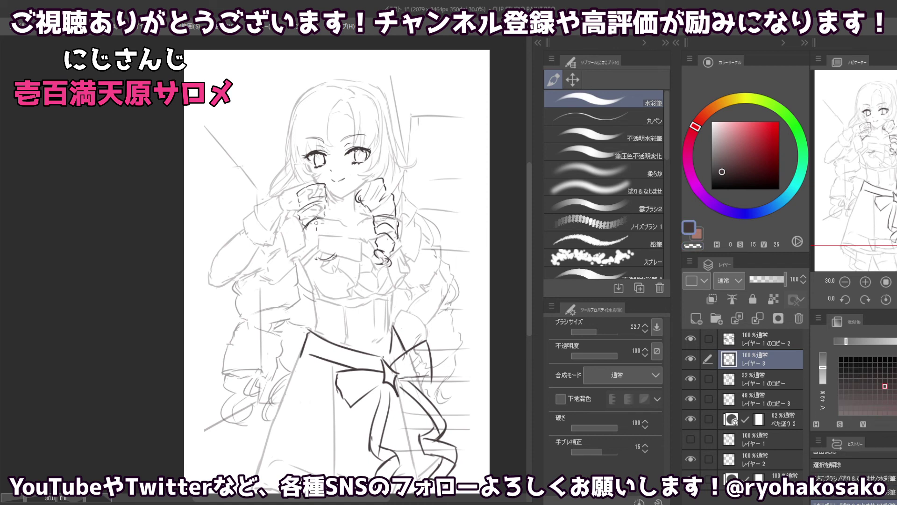
{"action": "mouse_move", "coordinate": [325, 216]}
{"action": "left_mouse_down"}
{"action": "mouse_move", "coordinate": [306, 238]}
{"action": "mouse_move", "coordinate": [325, 225]}
{"action": "mouse_move", "coordinate": [310, 224]}
{"action": "mouse_move", "coordinate": [327, 229]}
{"action": "left_mouse_up"}
{"action": "key", "text": "ctrl+z"}
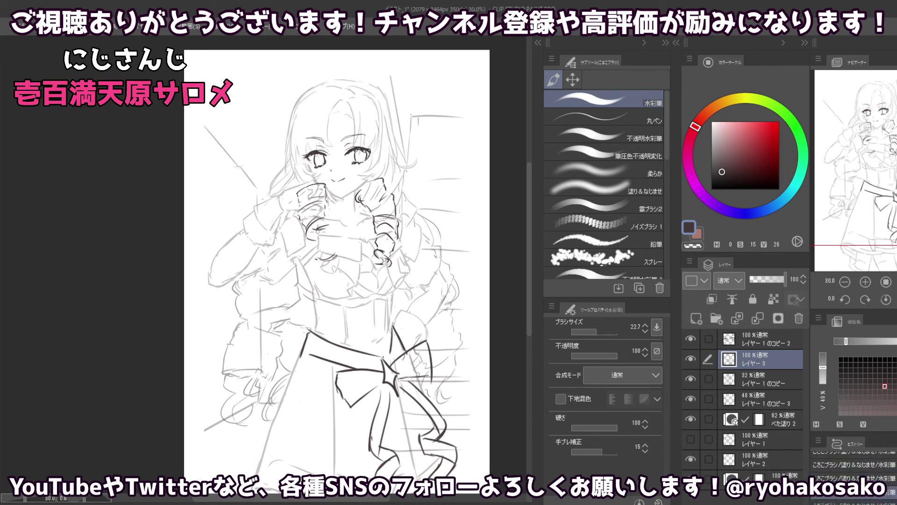
{"action": "key", "text": "ctrl+y"}
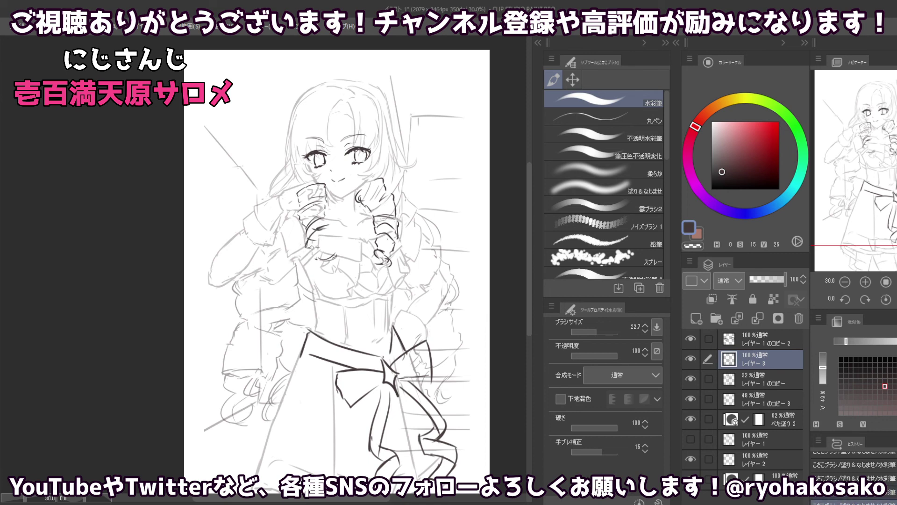
{"action": "mouse_move", "coordinate": [326, 230]}
{"action": "left_mouse_down"}
{"action": "mouse_move", "coordinate": [315, 254]}
{"action": "mouse_move", "coordinate": [326, 252]}
{"action": "left_mouse_up"}
{"action": "key", "text": "c"}
{"action": "key", "text": "c"}
{"action": "key", "text": "c"}
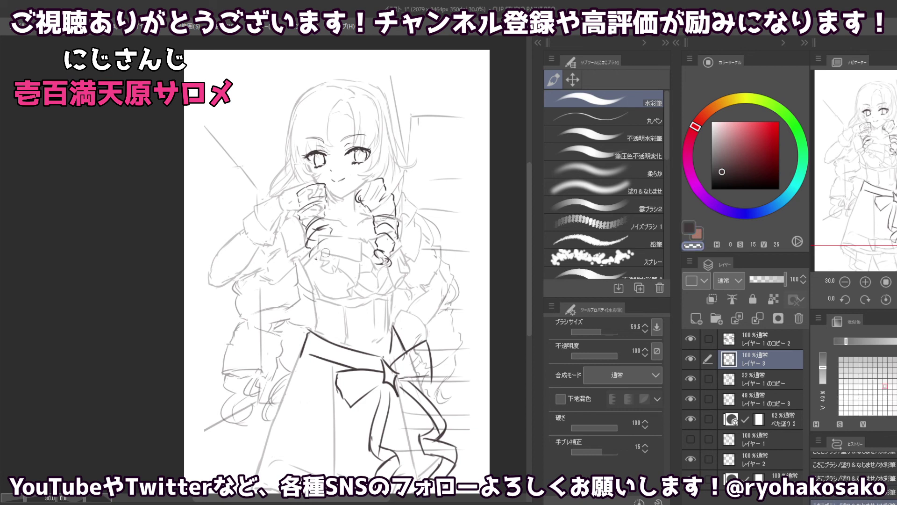
{"action": "key", "text": "c"}
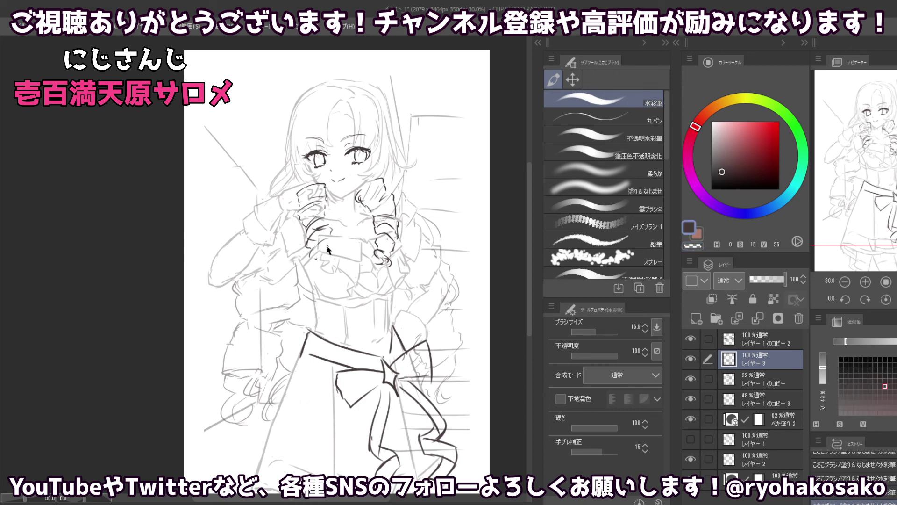
{"action": "key", "text": "c"}
{"action": "key", "text": "c"}
- Draw strokes by the chest bow, compare them with repeated undo/redo, then redraw the dark curl line
{"action": "left_click_drag", "start_coordinate": [308, 264], "coordinate": [335, 242]}
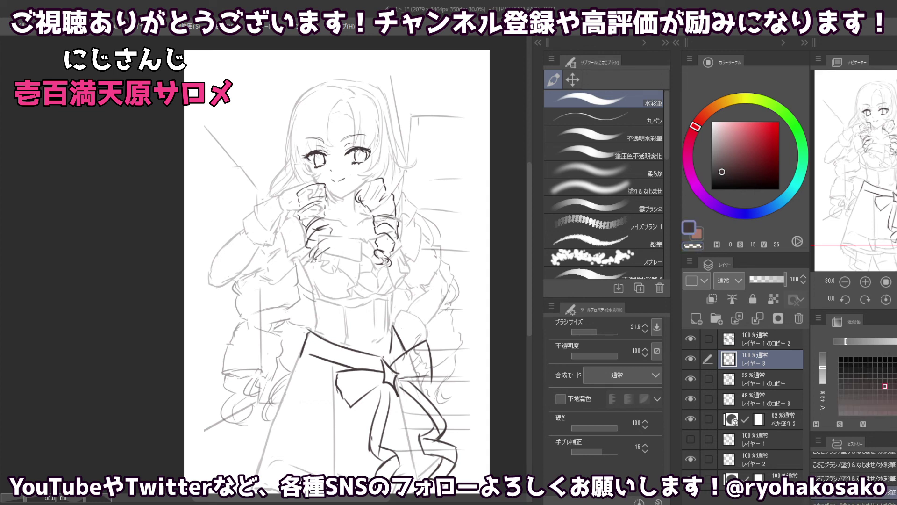
{"action": "key", "text": "ctrl+z"}
{"action": "key", "text": "ctrl+z"}
{"action": "key", "text": "ctrl+y"}
{"action": "key", "text": "ctrl+y"}
{"action": "key", "text": "ctrl+z"}
{"action": "key", "text": "ctrl+z"}
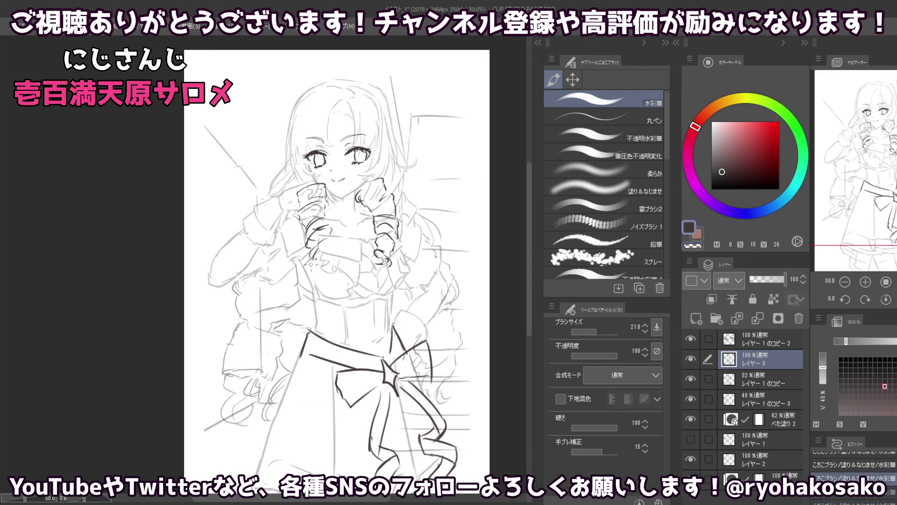
{"action": "key", "text": "ctrl+y"}
{"action": "key", "text": "ctrl+y"}
{"action": "key", "text": "ctrl+z"}
{"action": "key", "text": "ctrl+z"}
{"action": "key", "text": "ctrl+y"}
{"action": "key", "text": "ctrl+y"}
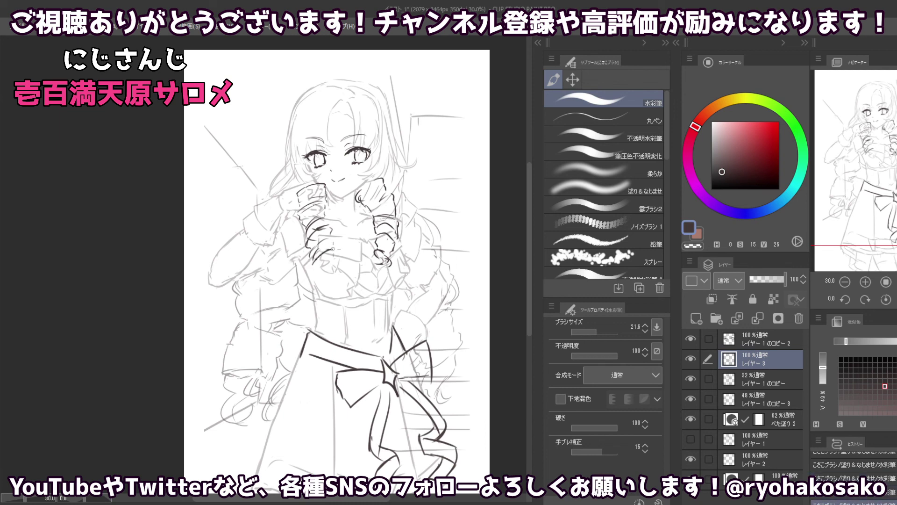
{"action": "key", "text": "ctrl+z"}
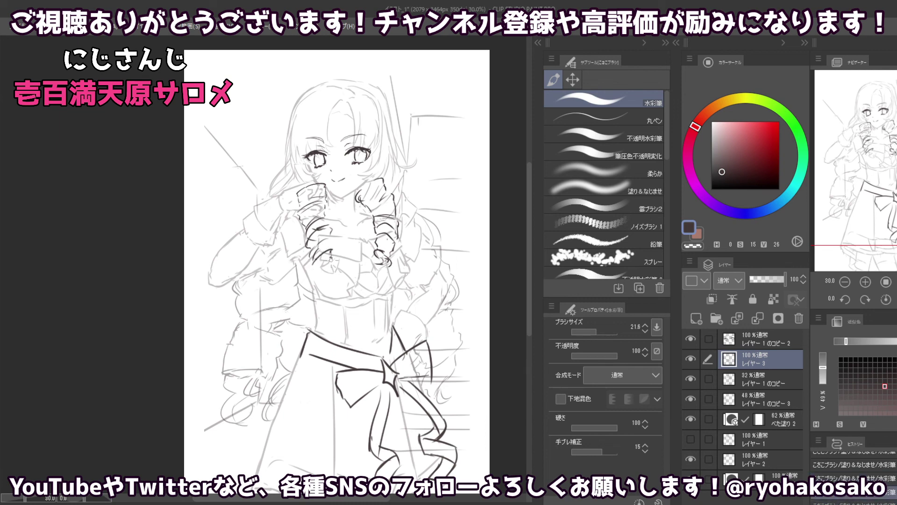
{"action": "key", "text": "ctrl+y"}
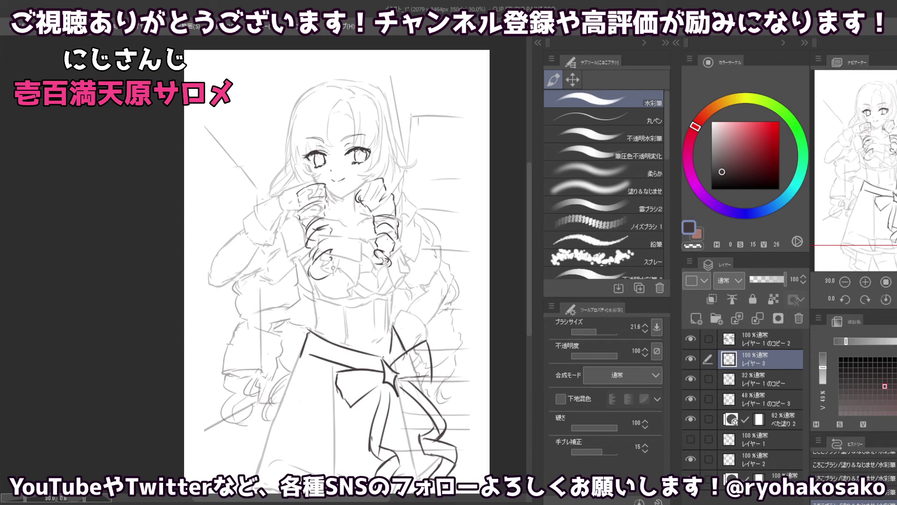
{"action": "key", "text": "ctrl+z"}
{"action": "key", "text": "ctrl+y"}
{"action": "key", "text": "ctrl+z"}
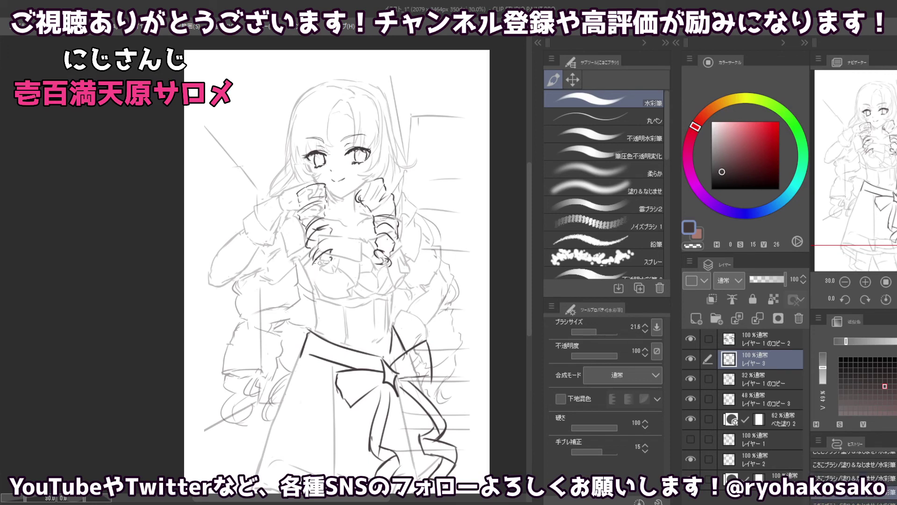
{"action": "key", "text": "ctrl+y"}
{"action": "key", "text": "ctrl+z"}
{"action": "key", "text": "ctrl+y"}
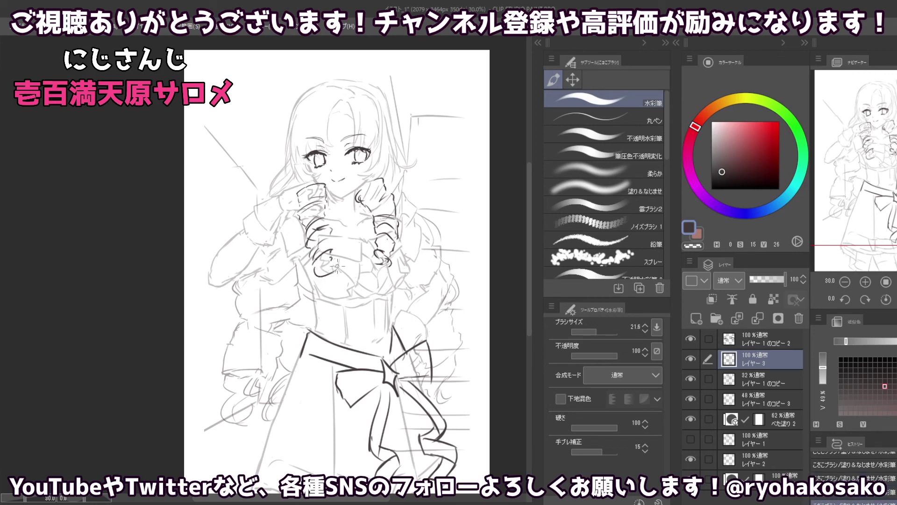
{"action": "key", "text": "ctrl+z"}
{"action": "key", "text": "ctrl+y"}
{"action": "key", "text": "ctrl+z"}
{"action": "key", "text": "ctrl+y"}
{"action": "key", "text": "ctrl+z"}
{"action": "left_click_drag", "start_coordinate": [328, 269], "coordinate": [326, 268]}
- Lasso the raised hand and shrink and skew it into shape with Ctrl+T
{"action": "left_click", "coordinate": [572, 79]}
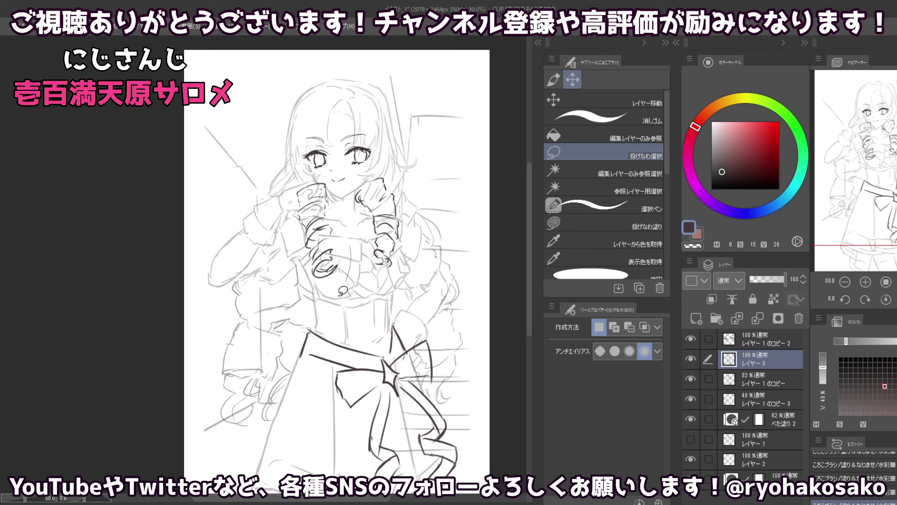
{"action": "left_click_drag", "start_coordinate": [343, 290], "coordinate": [347, 262]}
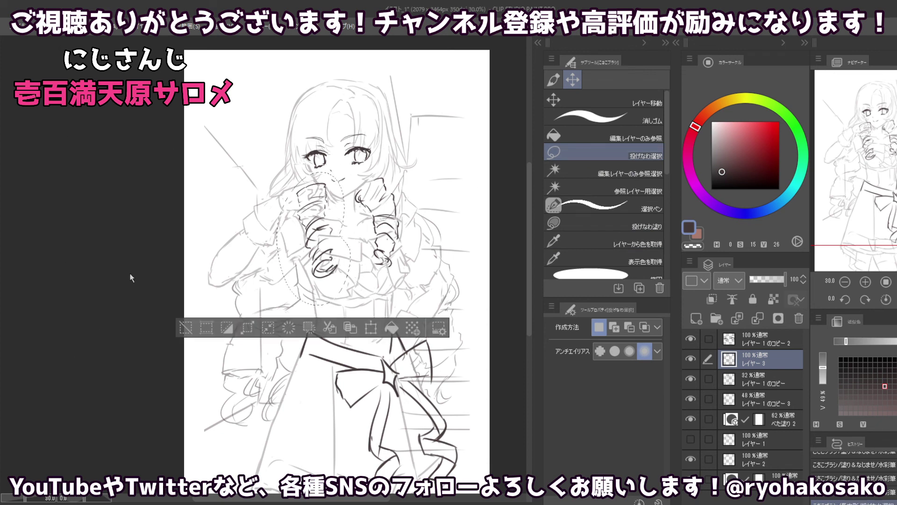
{"action": "key", "text": "ctrl+t"}
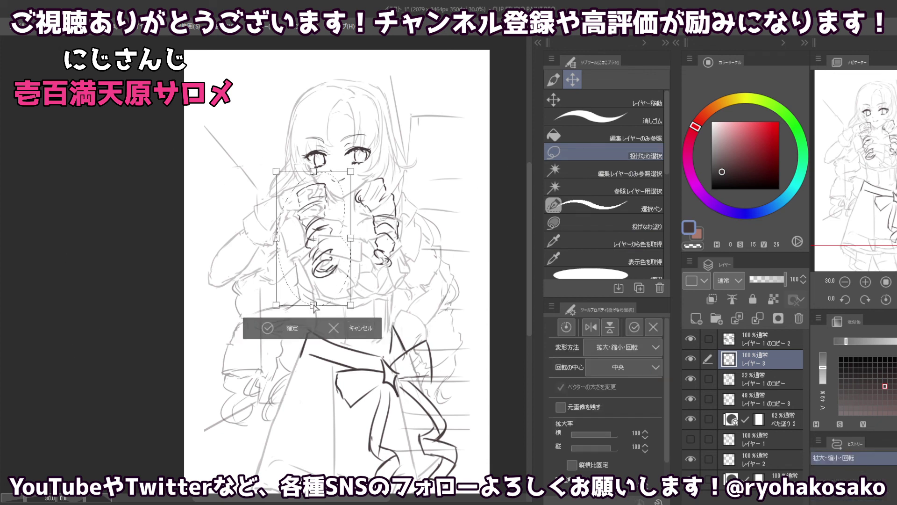
{"action": "left_click_drag", "start_coordinate": [314, 306], "coordinate": [309, 295]}
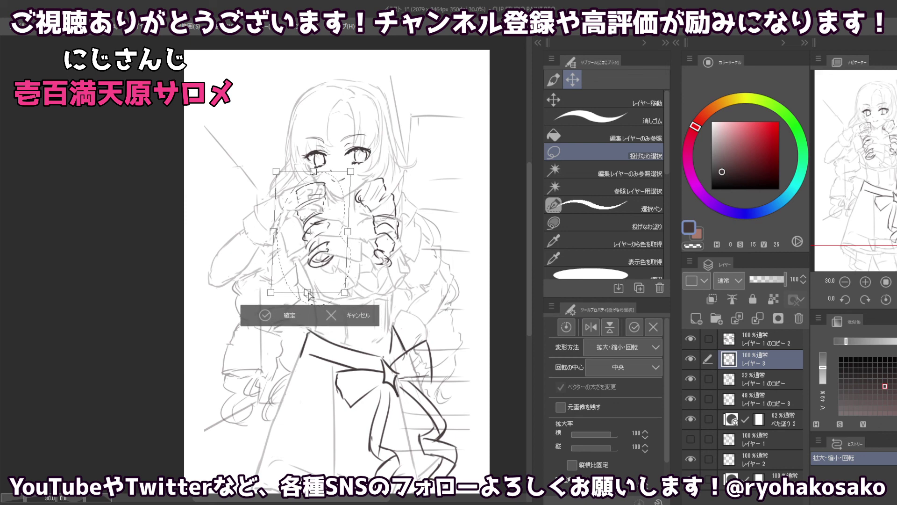
{"action": "left_click_drag", "start_coordinate": [309, 294], "coordinate": [331, 285]}
{"action": "key", "text": "Return"}
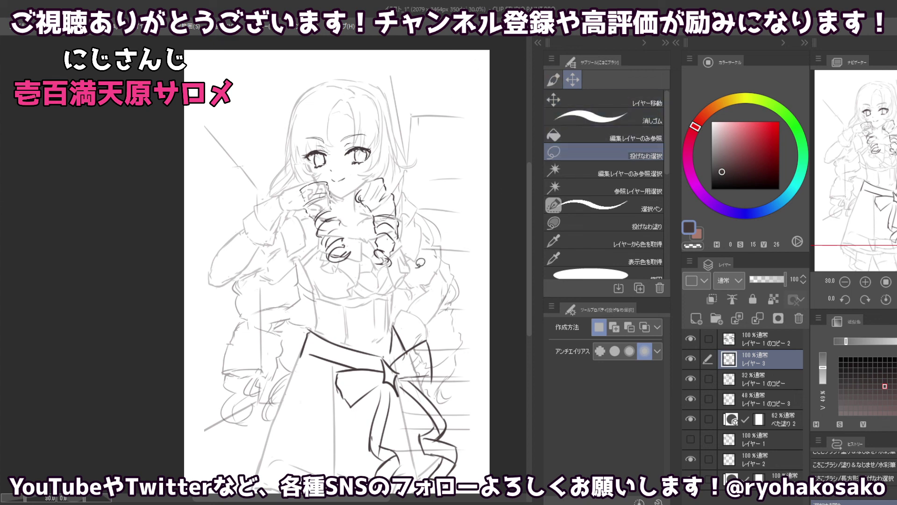
- Lasso the chest hair curls and nudge them slightly up and right, then deselect
{"action": "left_click_drag", "start_coordinate": [420, 262], "coordinate": [411, 184]}
{"action": "left_click", "coordinate": [608, 99]}
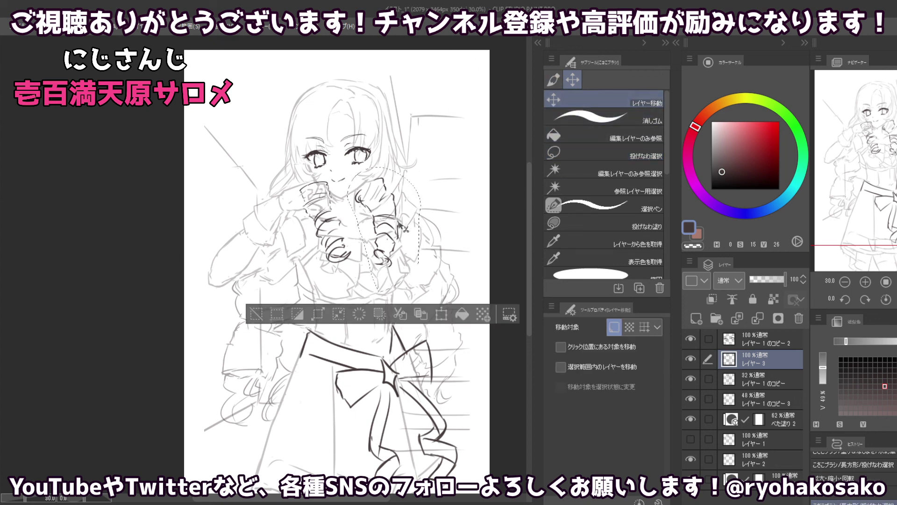
{"action": "left_click_drag", "start_coordinate": [403, 227], "coordinate": [402, 229]}
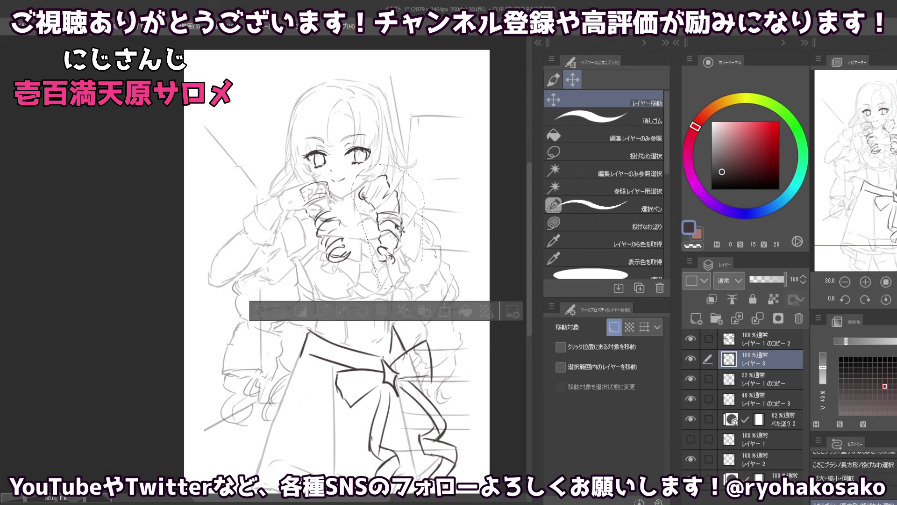
{"action": "key", "text": "ctrl+d"}
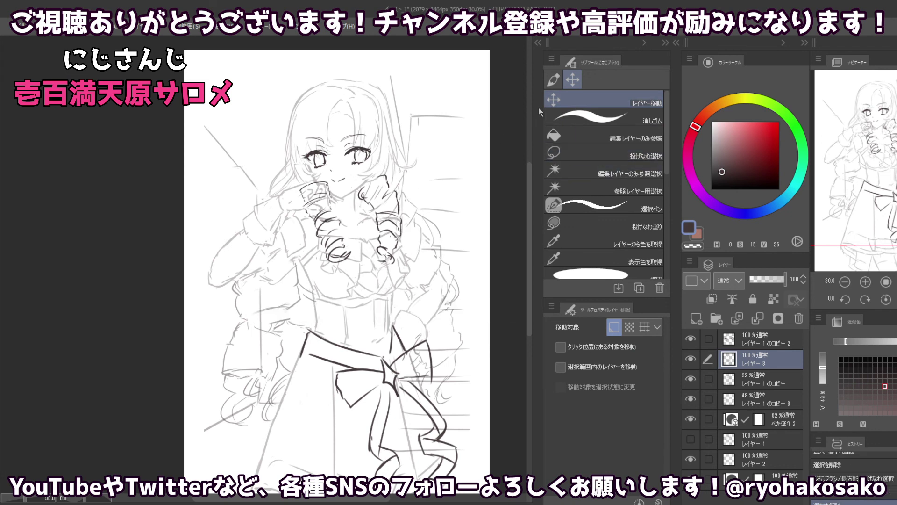
{"action": "key", "text": "b"}
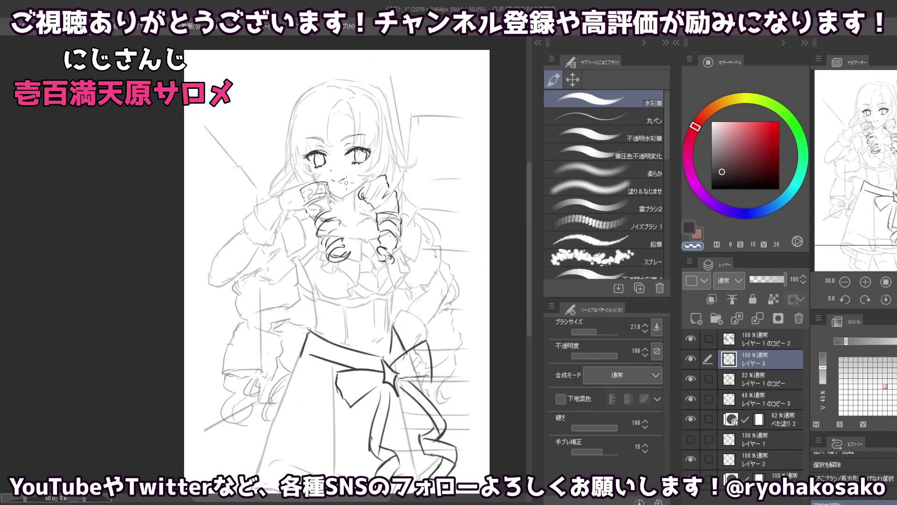
- Erase stray lines around the cheek-touching hand, reducing the brush size to about 50
{"action": "left_click", "coordinate": [765, 383]}
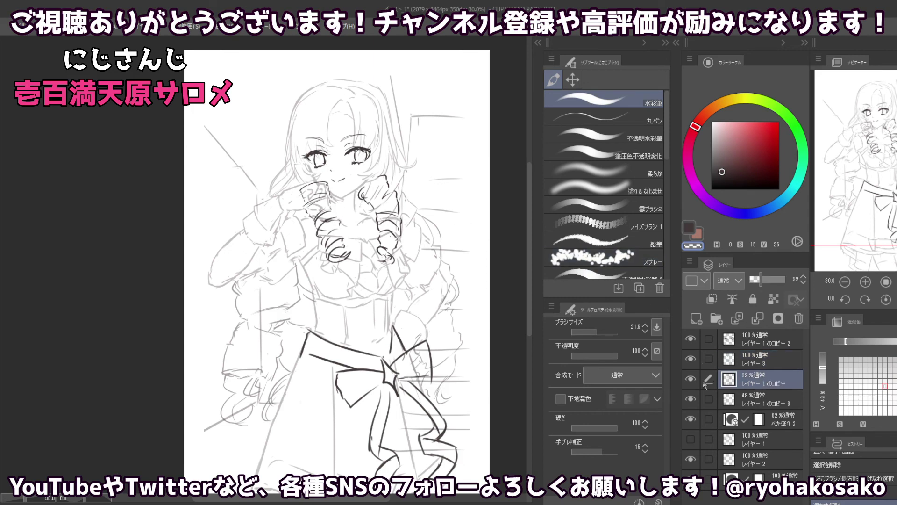
{"action": "left_click", "coordinate": [691, 378]}
{"action": "key", "text": "c"}
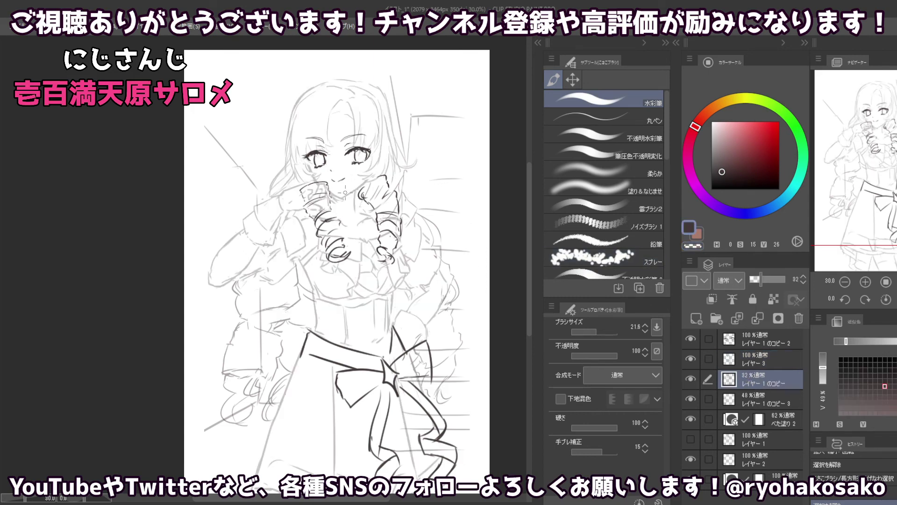
{"action": "key", "text": "c"}
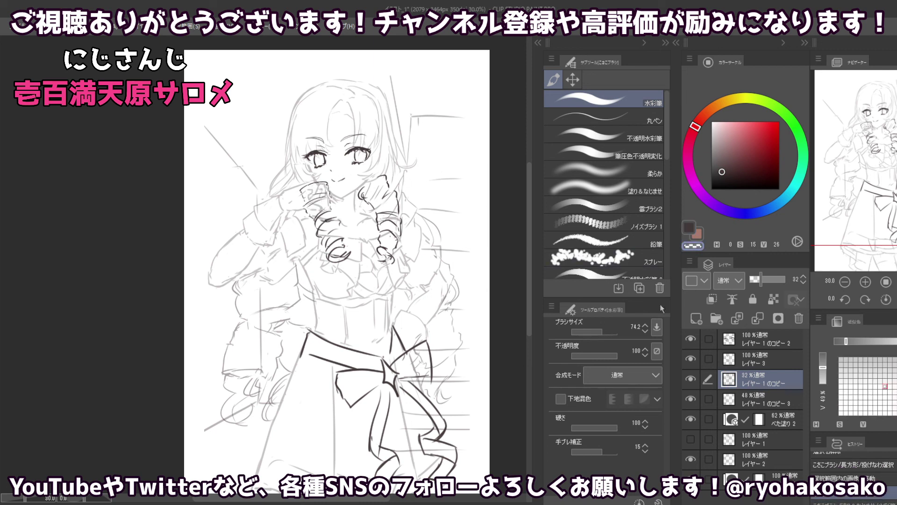
{"action": "left_click", "coordinate": [747, 360]}
{"action": "key", "text": "c"}
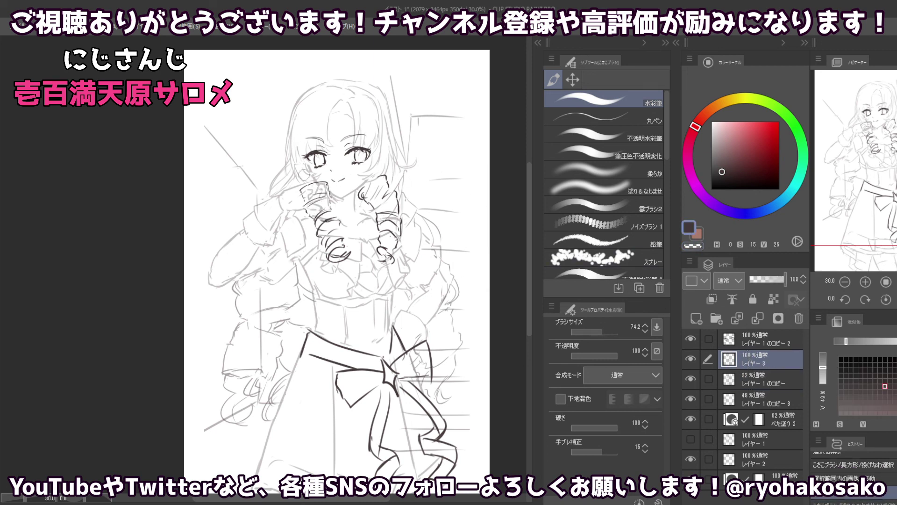
{"action": "left_click_drag", "start_coordinate": [293, 195], "coordinate": [314, 186]}
{"action": "key", "text": "c"}
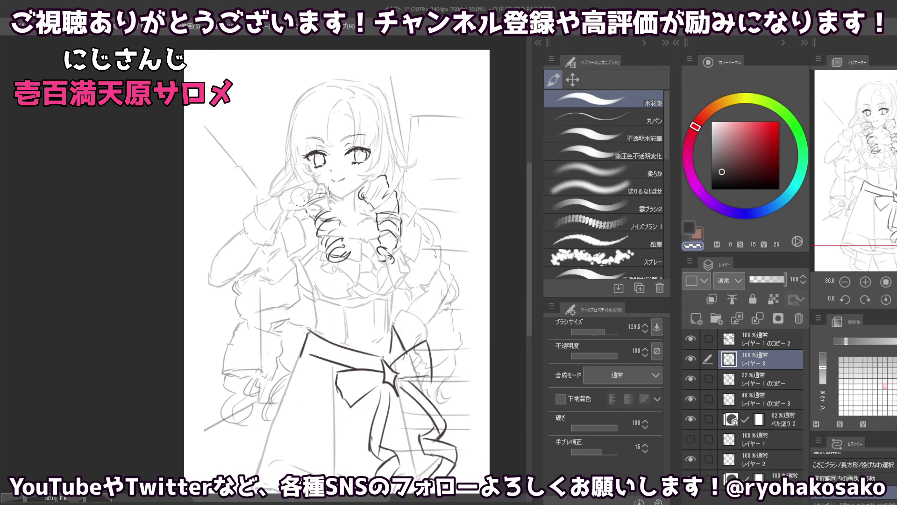
{"action": "left_click_drag", "start_coordinate": [305, 202], "coordinate": [304, 205]}
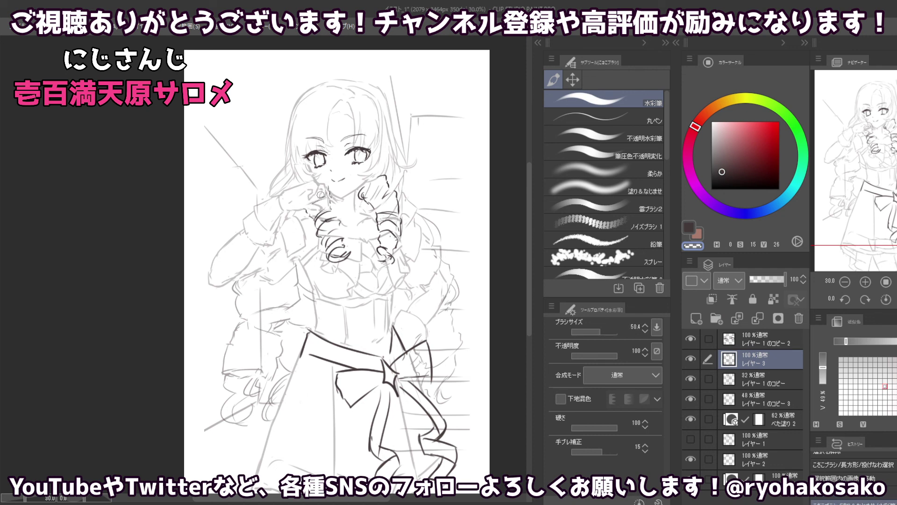
{"action": "key", "text": "ctrl+d"}
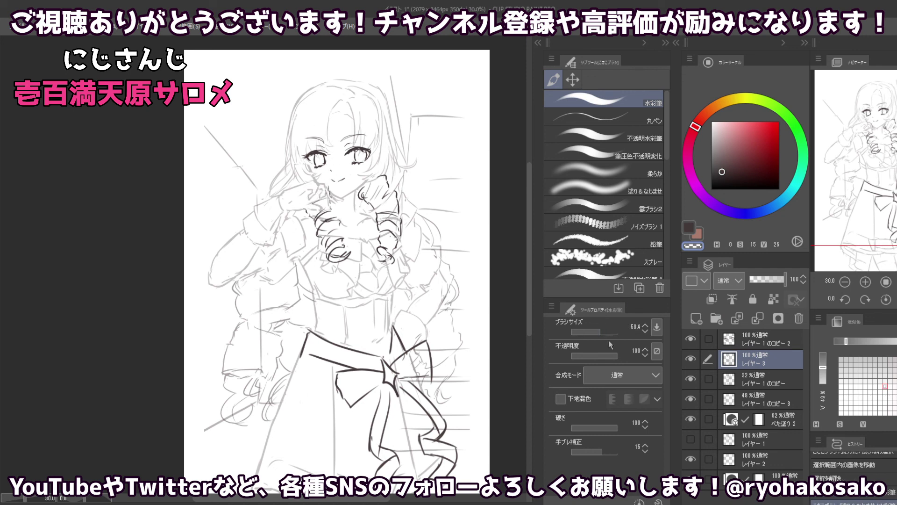
{"action": "left_click", "coordinate": [747, 380]}
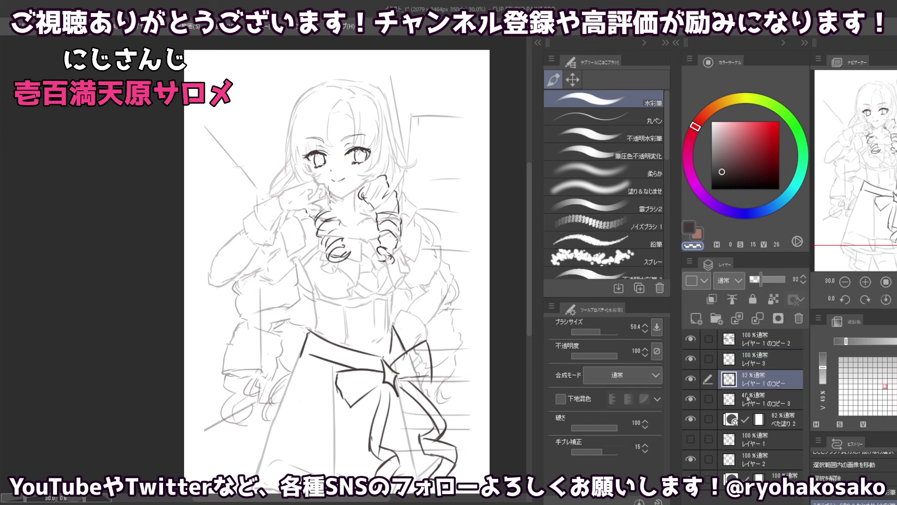
- Raise レイヤー1のコピー to 100% opacity and erase old sketch lines with a ~110 brush
{"action": "left_click_drag", "start_coordinate": [760, 279], "coordinate": [787, 279]}
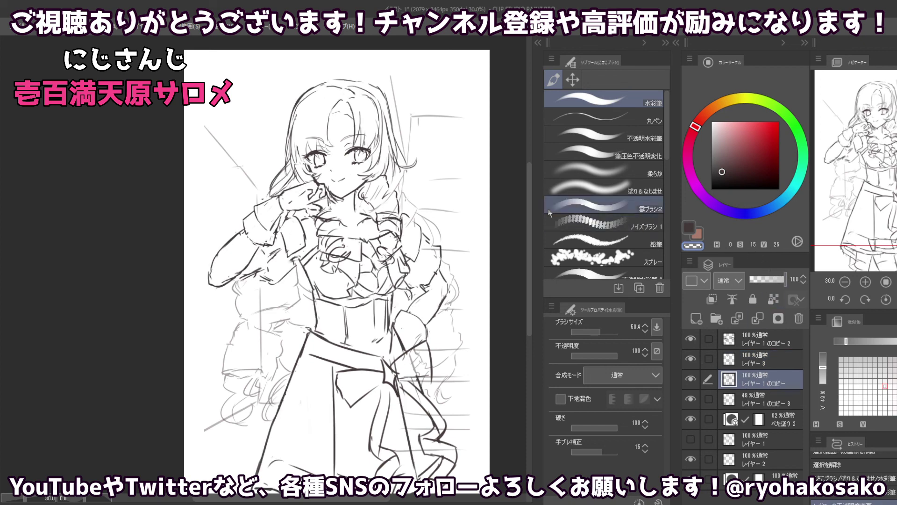
{"action": "scroll", "coordinate": [335, 153], "scroll_direction": "up", "scroll_amount": 1}
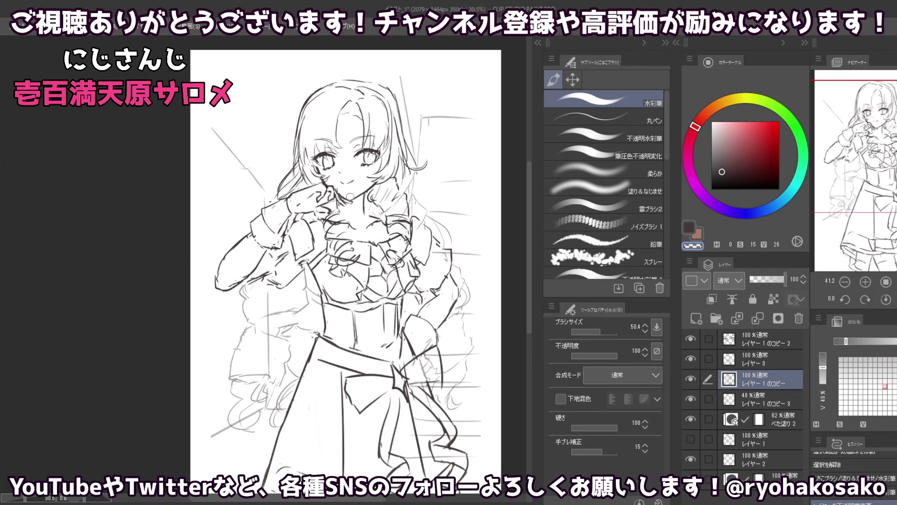
{"action": "key", "text": "c"}
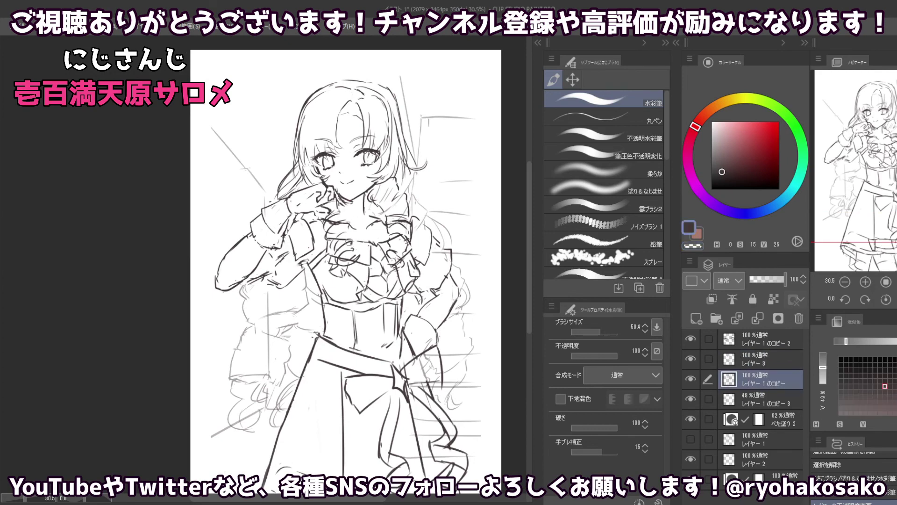
{"action": "left_click_drag", "start_coordinate": [336, 234], "coordinate": [336, 225]}
{"action": "key", "text": "c"}
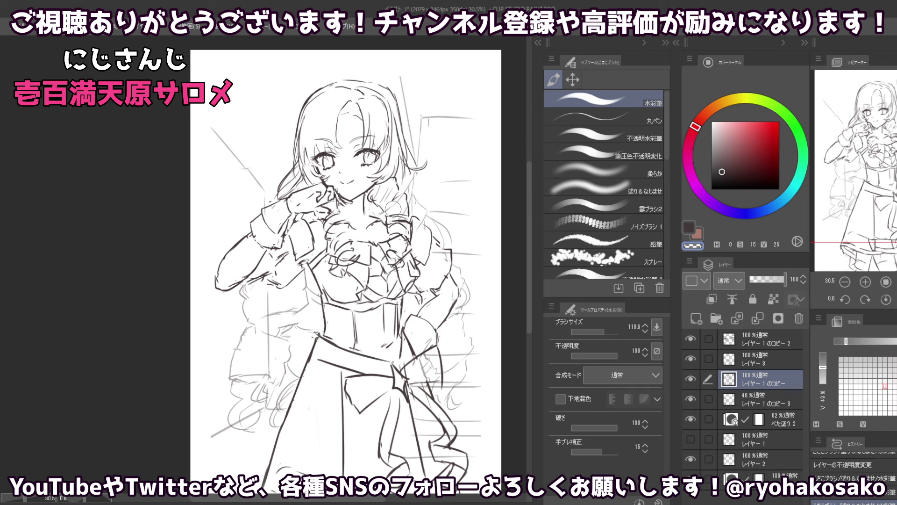
{"action": "mouse_move", "coordinate": [398, 247]}
{"action": "left_mouse_down"}
{"action": "mouse_move", "coordinate": [364, 207]}
{"action": "mouse_move", "coordinate": [343, 212]}
{"action": "left_mouse_up"}
{"action": "key", "text": "c"}
- Return to レイヤー3, toggling its visibility to compare the skirt lines, with the dark colour set
{"action": "left_click", "coordinate": [701, 356]}
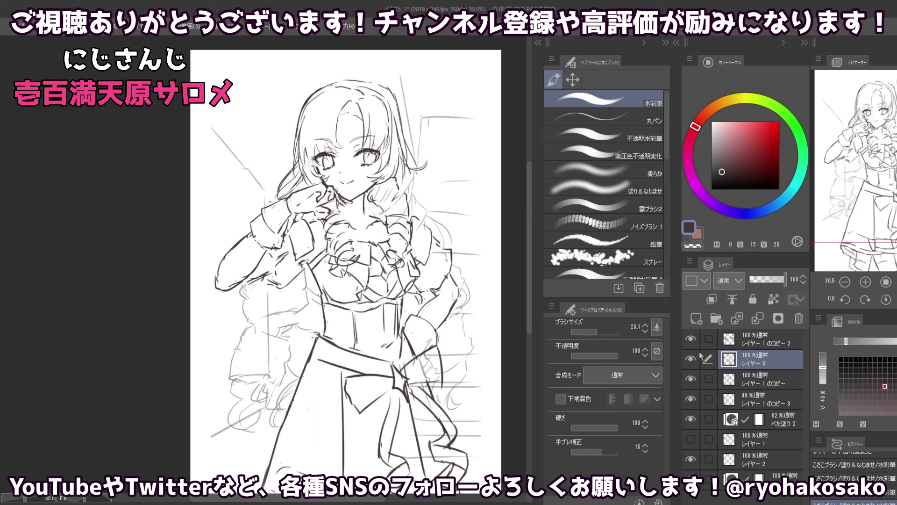
{"action": "left_click", "coordinate": [690, 359]}
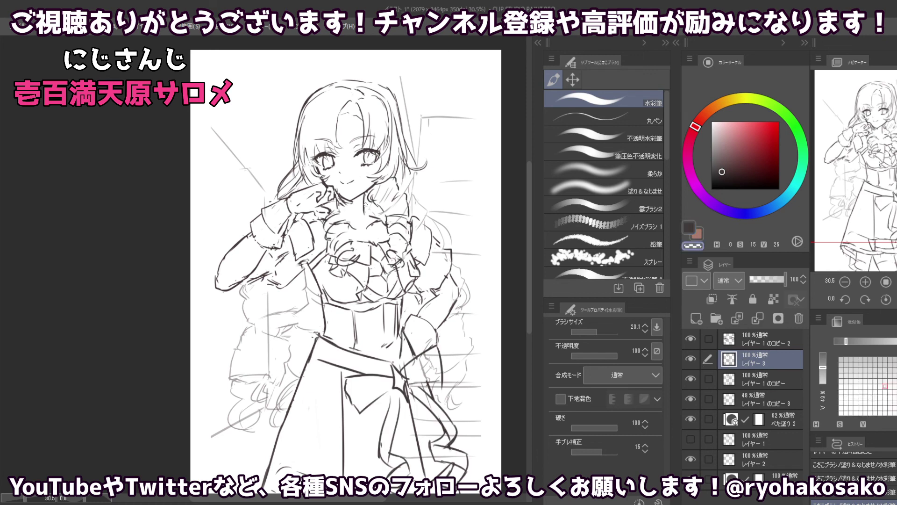
{"action": "key", "text": "c"}
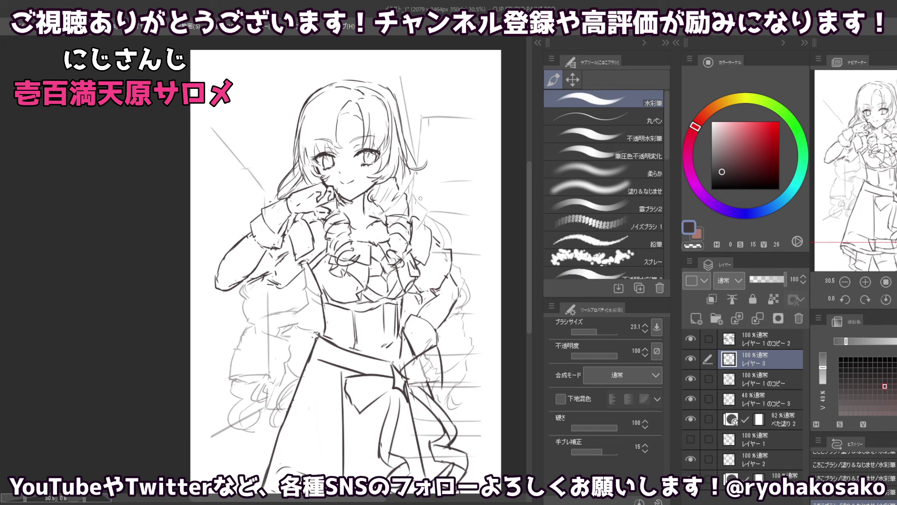
{"action": "left_click", "coordinate": [691, 358]}
{"action": "left_click", "coordinate": [573, 79]}
- Lasso the shoulder area on the figure's right and scale it down to 94%
{"action": "left_click", "coordinate": [602, 154]}
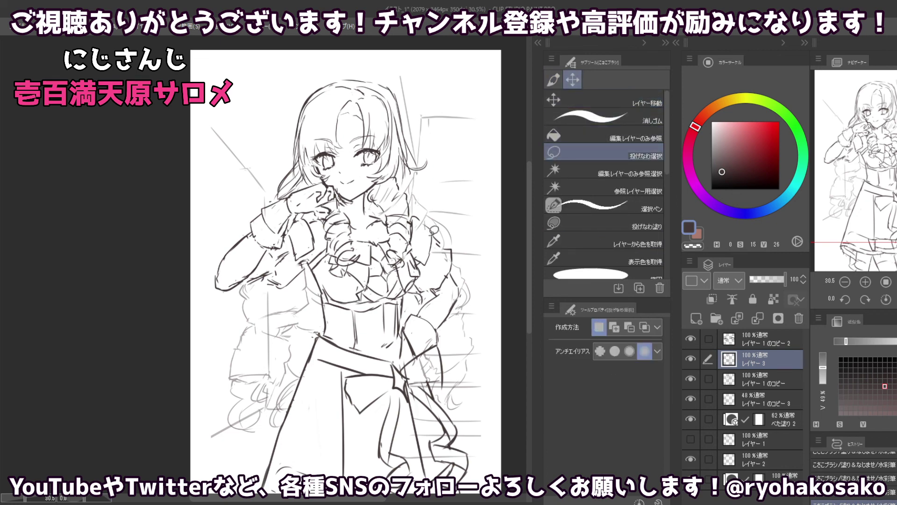
{"action": "left_click_drag", "start_coordinate": [414, 180], "coordinate": [367, 180]}
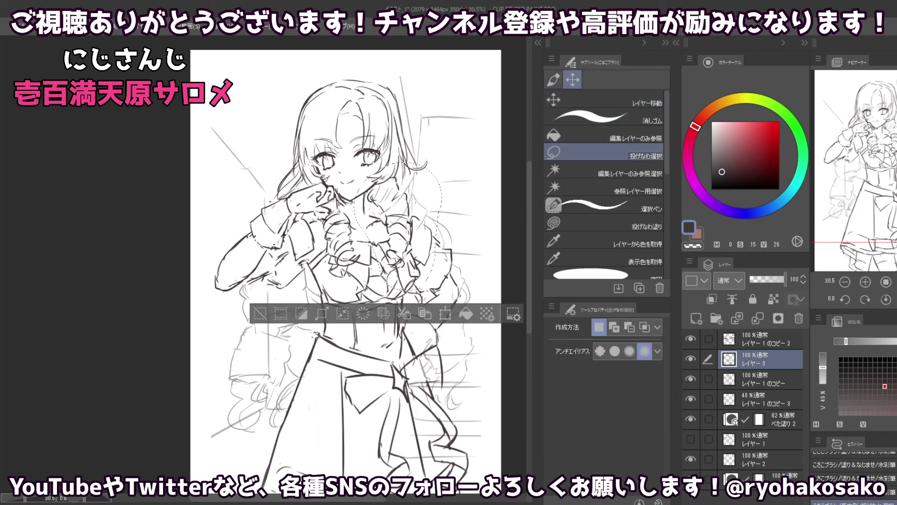
{"action": "key", "text": "ctrl+t"}
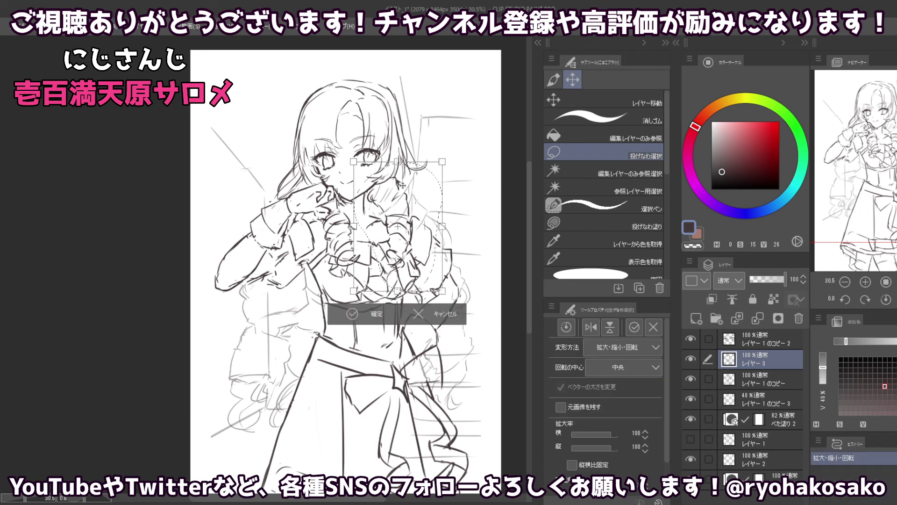
{"action": "left_click_drag", "start_coordinate": [356, 225], "coordinate": [394, 197]}
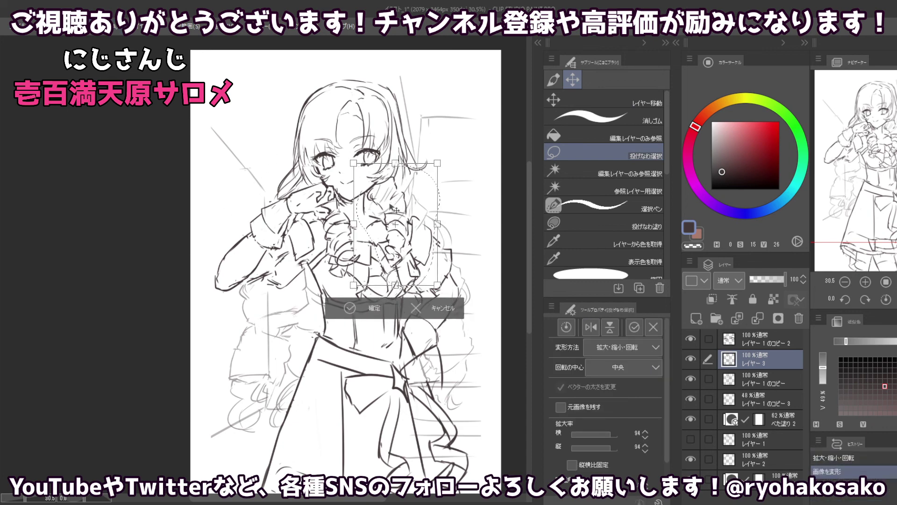
{"action": "key", "text": "Return"}
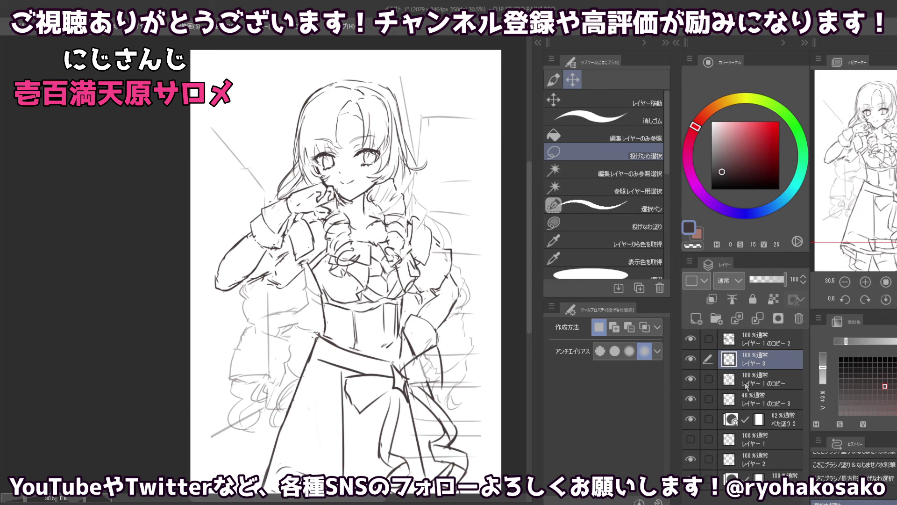
{"action": "left_click", "coordinate": [746, 386]}
- Toggle Layer 1 copy's visibility to compare, then dab Watercolor brush touch-ups onto the chest ruffles
{"action": "left_click", "coordinate": [693, 380]}
{"action": "left_click", "coordinate": [690, 379]}
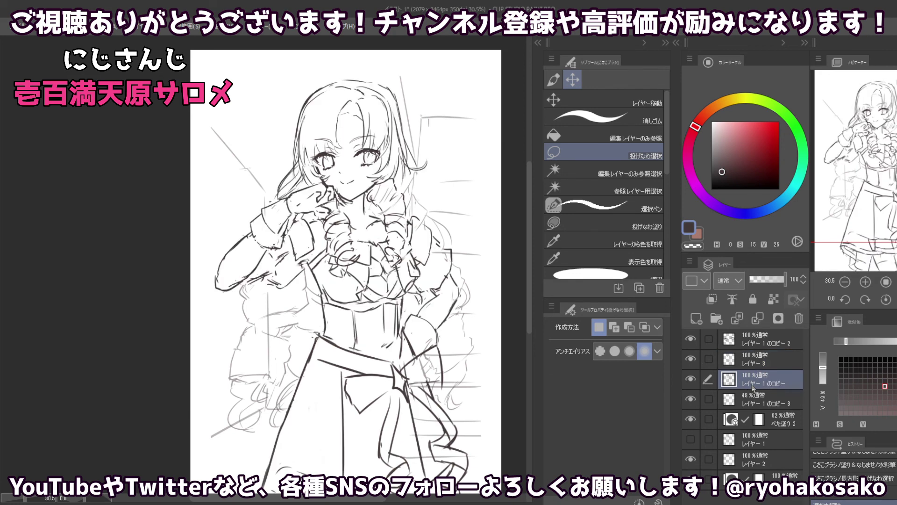
{"action": "key", "text": "b"}
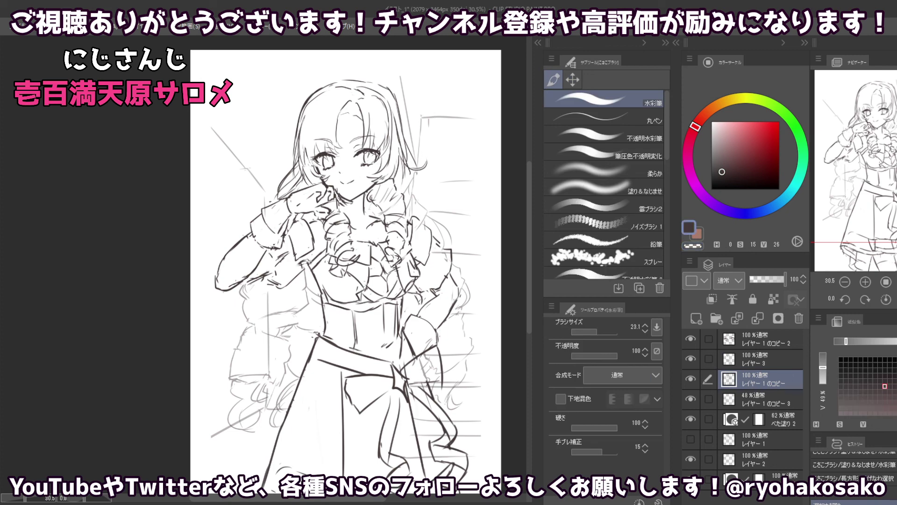
{"action": "mouse_move", "coordinate": [323, 254]}
{"action": "left_mouse_down"}
{"action": "mouse_move", "coordinate": [342, 244]}
{"action": "mouse_move", "coordinate": [346, 265]}
{"action": "left_mouse_up"}
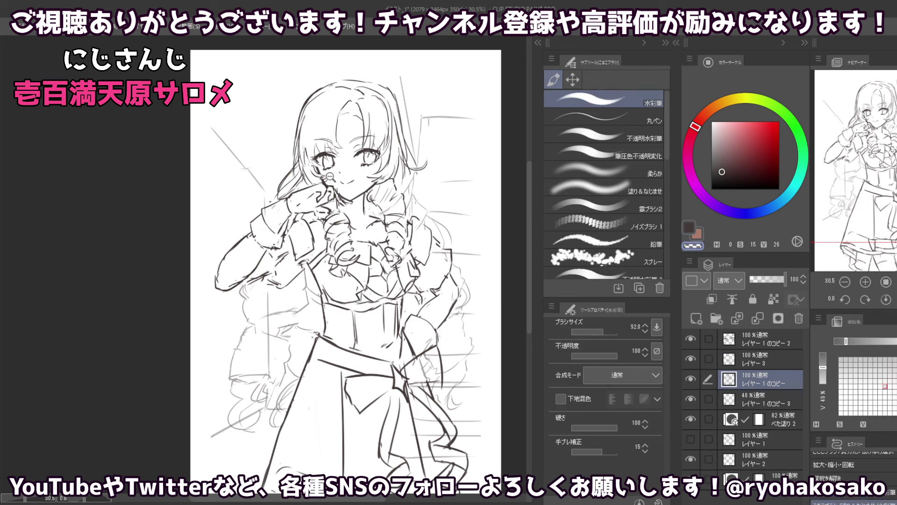
{"action": "scroll", "coordinate": [333, 179], "scroll_direction": "down", "scroll_amount": 2}
{"action": "scroll", "coordinate": [341, 216], "scroll_direction": "up", "scroll_amount": 1}
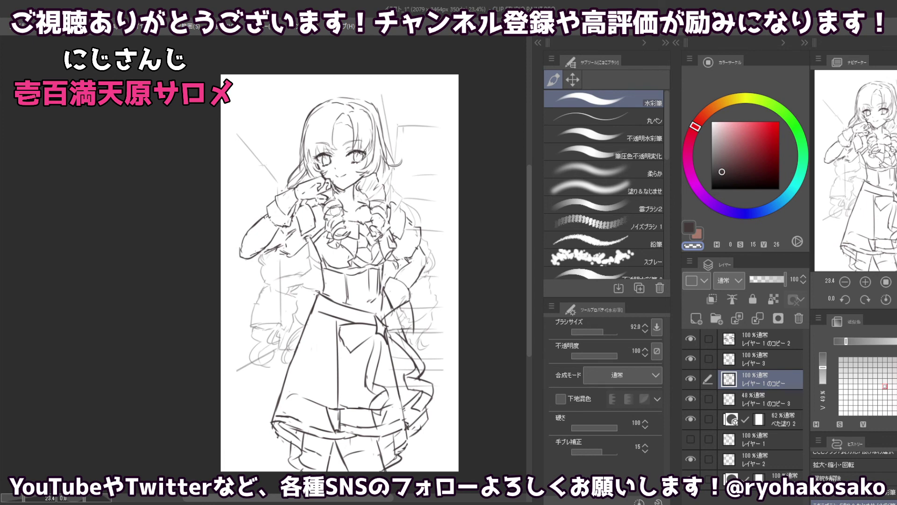
{"action": "left_click_drag", "start_coordinate": [332, 207], "coordinate": [334, 226]}
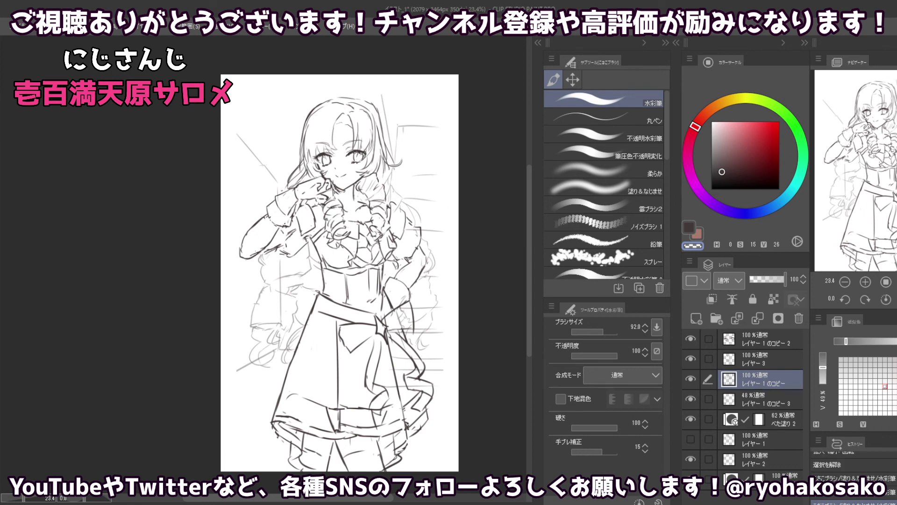
{"action": "left_click", "coordinate": [382, 201]}
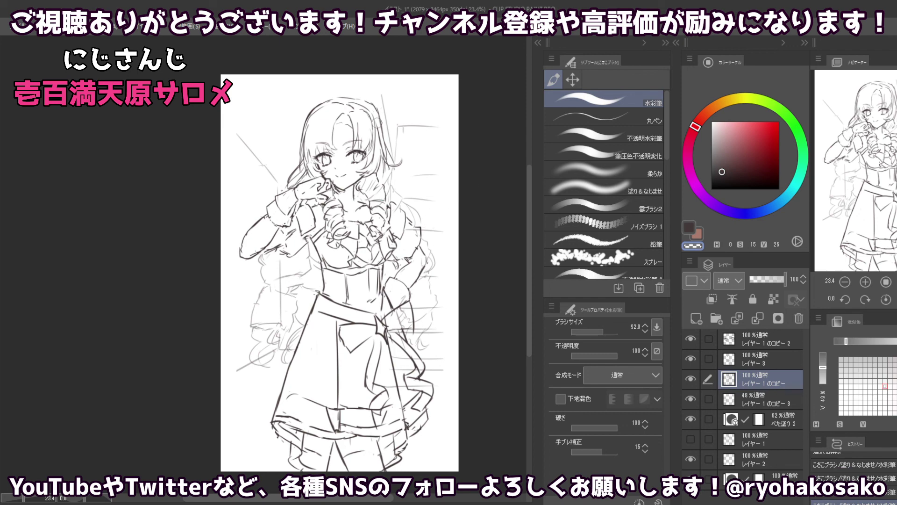
{"action": "scroll", "coordinate": [318, 196], "scroll_direction": "up", "scroll_amount": 1}
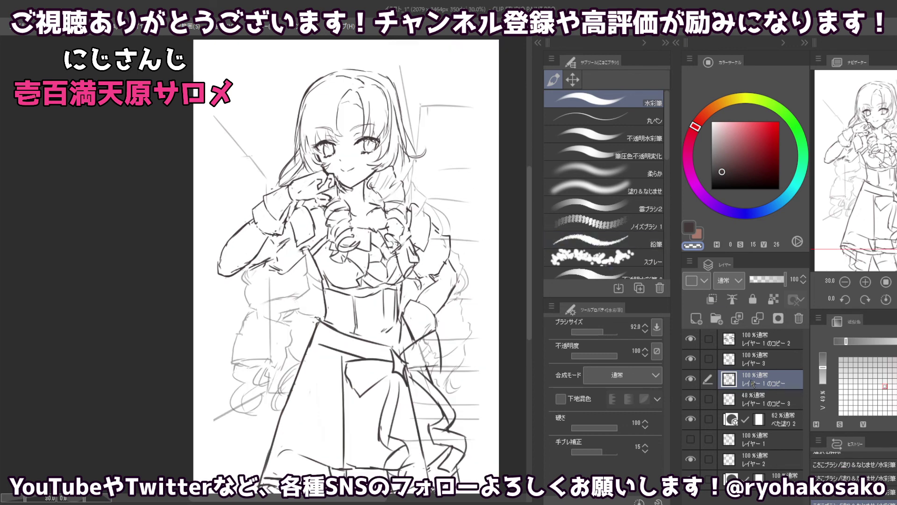
- On Layer 3, lasso the raised hand and chest and free-transform the left side slightly outward
{"action": "left_click", "coordinate": [744, 360]}
{"action": "left_click", "coordinate": [572, 79]}
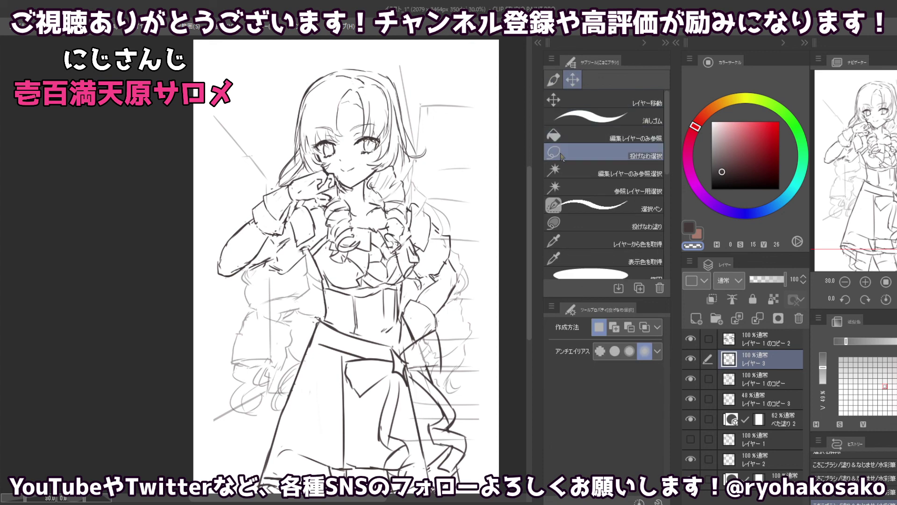
{"action": "left_click_drag", "start_coordinate": [359, 217], "coordinate": [308, 168]}
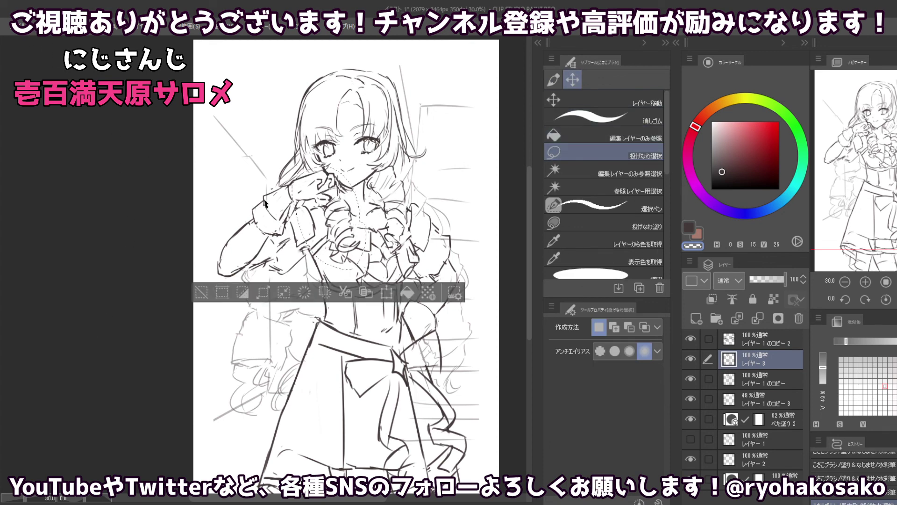
{"action": "key", "text": "ctrl+shift+t"}
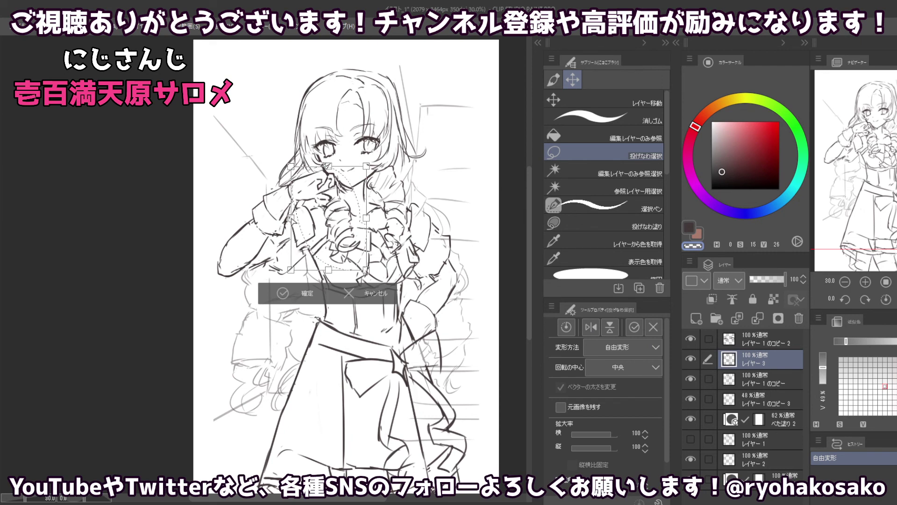
{"action": "left_click_drag", "start_coordinate": [291, 217], "coordinate": [284, 218]}
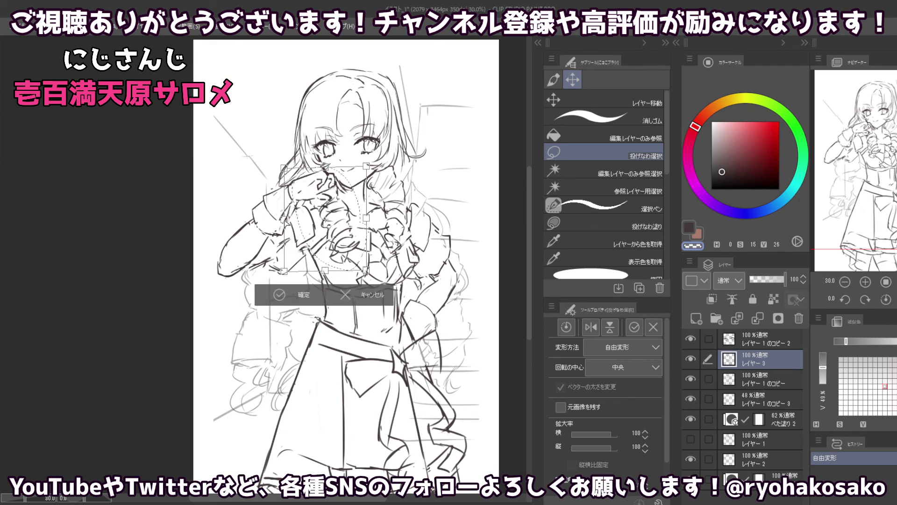
{"action": "key", "text": "Return"}
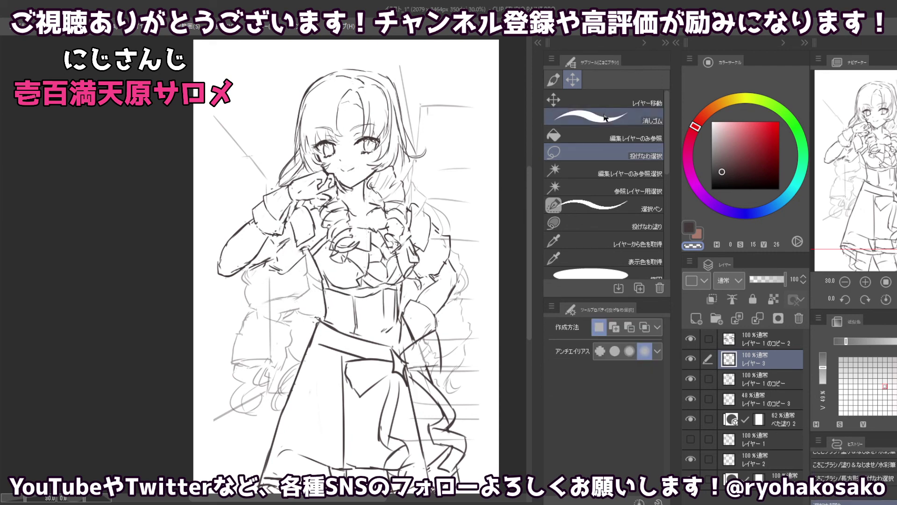
{"action": "key", "text": "b"}
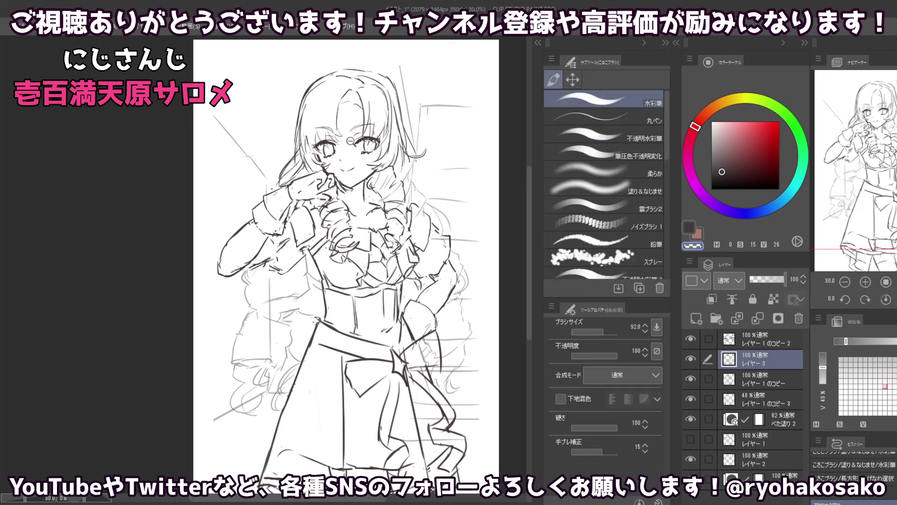
{"action": "scroll", "coordinate": [348, 140], "scroll_direction": "up", "scroll_amount": 5}
- Pick the top line-art layer (Layer 1 copy 2) and use a much smaller dark Watercolor brush
{"action": "key", "text": "k"}
{"action": "left_click", "coordinate": [406, 135]}
{"action": "key", "text": "b"}
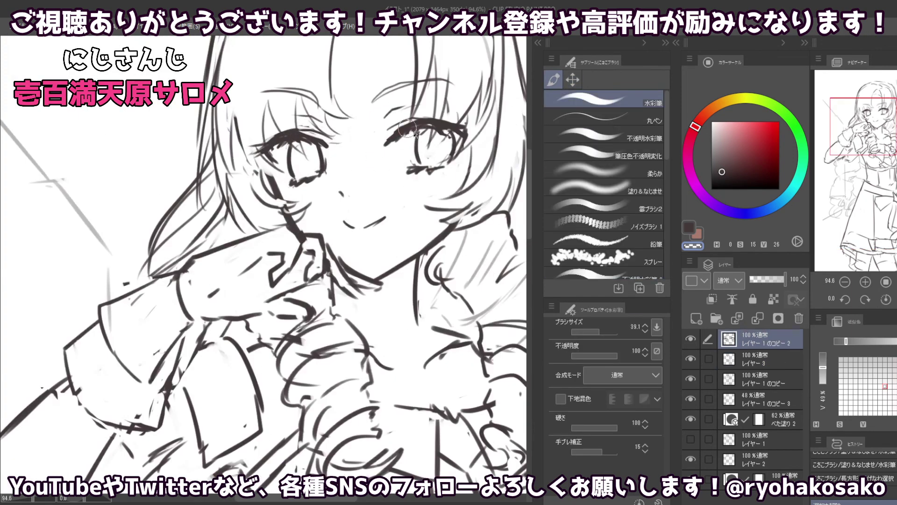
{"action": "left_click_drag", "start_coordinate": [437, 135], "coordinate": [431, 128]}
{"action": "key", "text": "c"}
- Add fine dark lines to the right eye and small strokes on the face, then zoom out
{"action": "left_click_drag", "start_coordinate": [432, 125], "coordinate": [424, 116]}
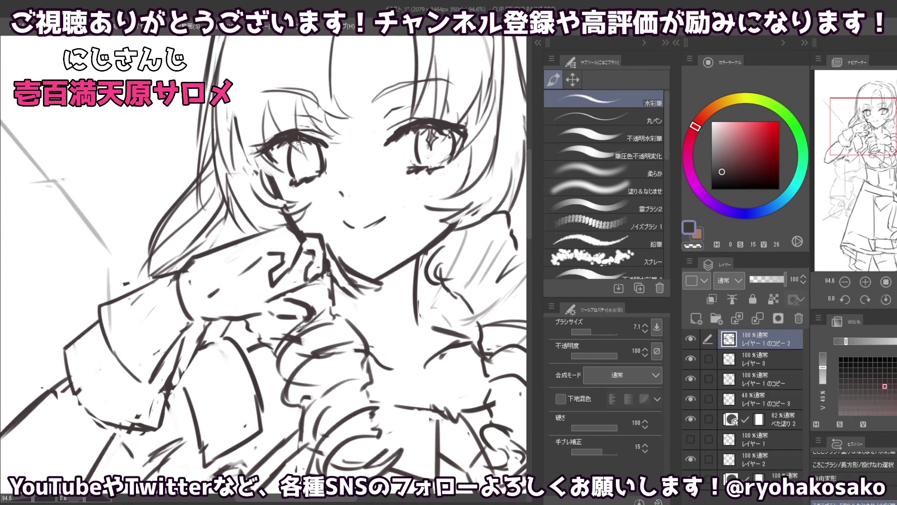
{"action": "key", "text": "ctrl+d"}
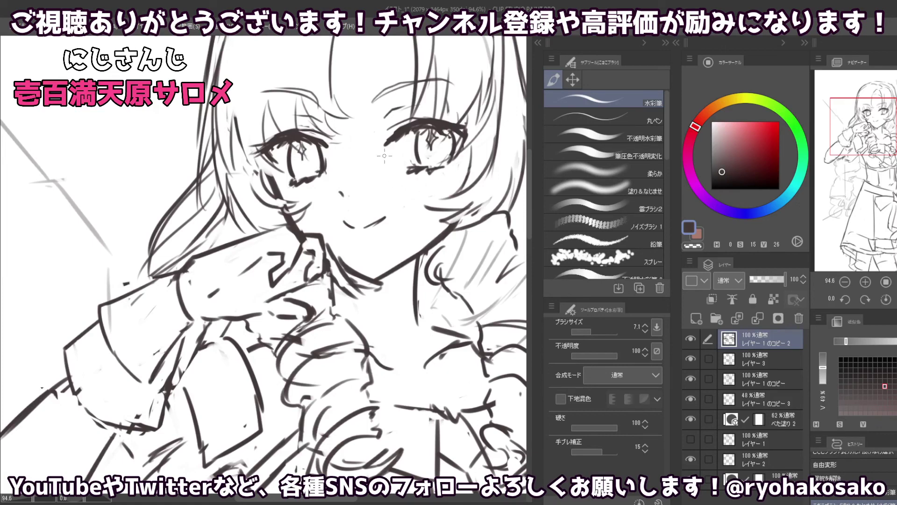
{"action": "key", "text": "c"}
{"action": "left_click_drag", "start_coordinate": [435, 180], "coordinate": [421, 192]}
{"action": "key", "text": "c"}
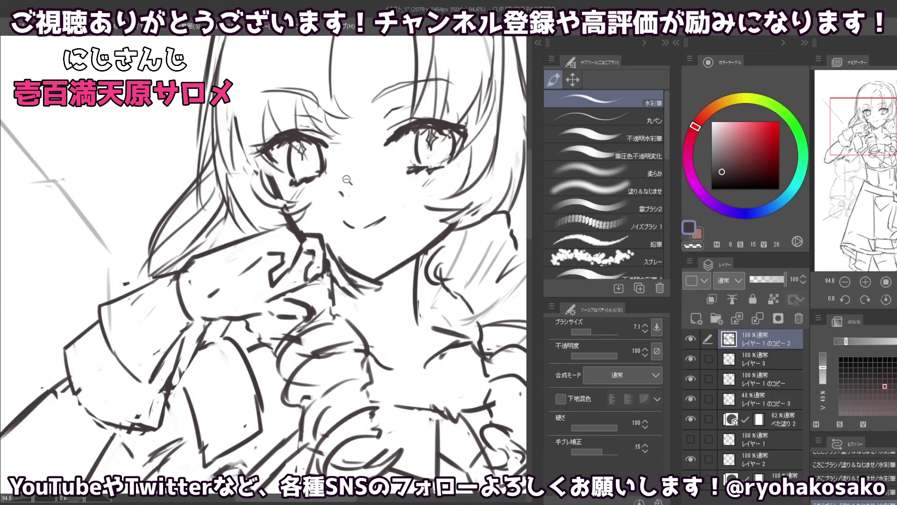
{"action": "key", "text": "ctrl+0"}
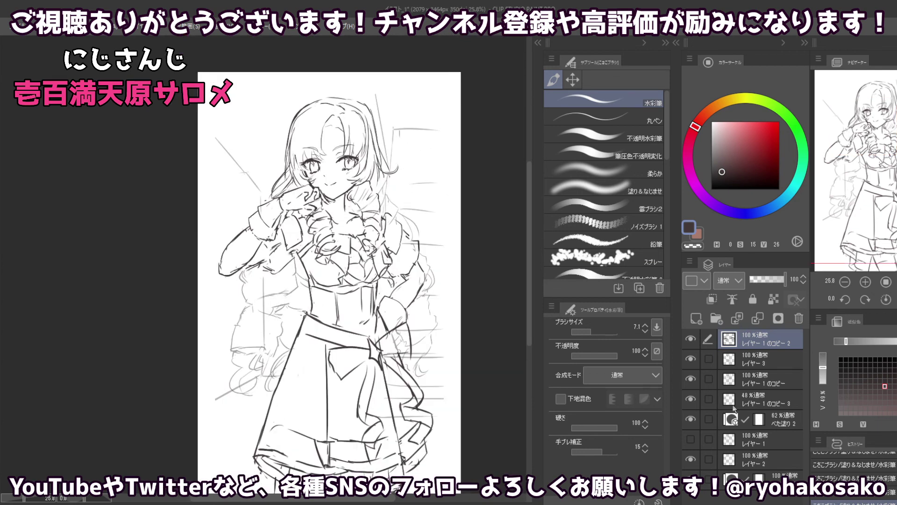
{"action": "left_click", "coordinate": [757, 358]}
{"action": "left_click_drag", "start_coordinate": [784, 279], "coordinate": [770, 279]}
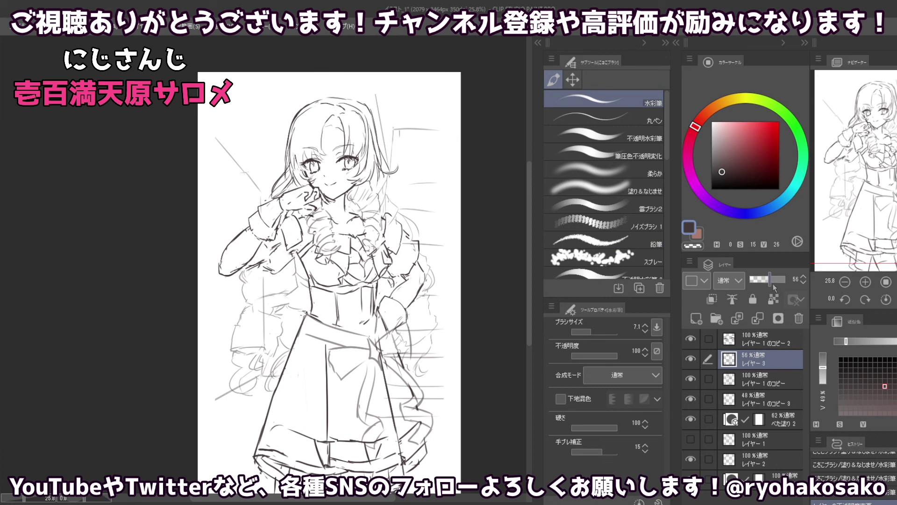
{"action": "key", "text": "ctrl+z"}
{"action": "left_click", "coordinate": [753, 402]}
{"action": "left_click", "coordinate": [756, 376]}
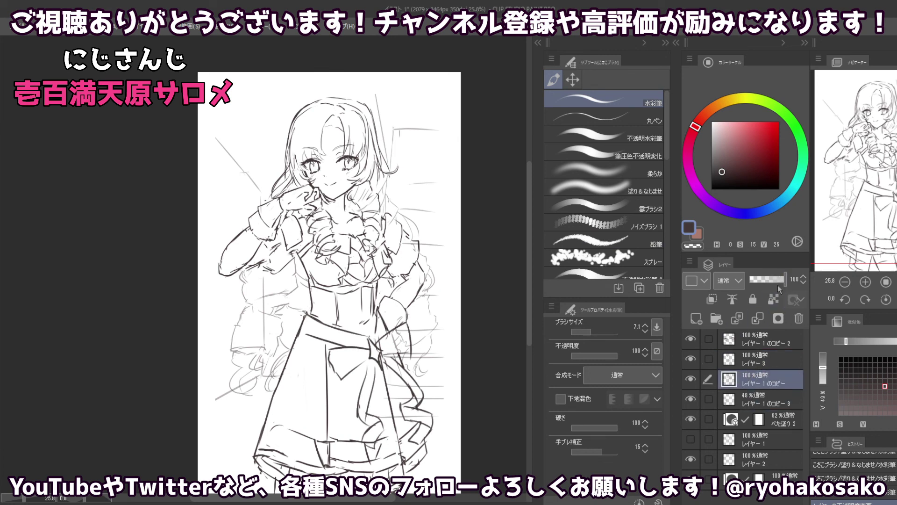
{"action": "left_click_drag", "start_coordinate": [780, 283], "coordinate": [778, 282]}
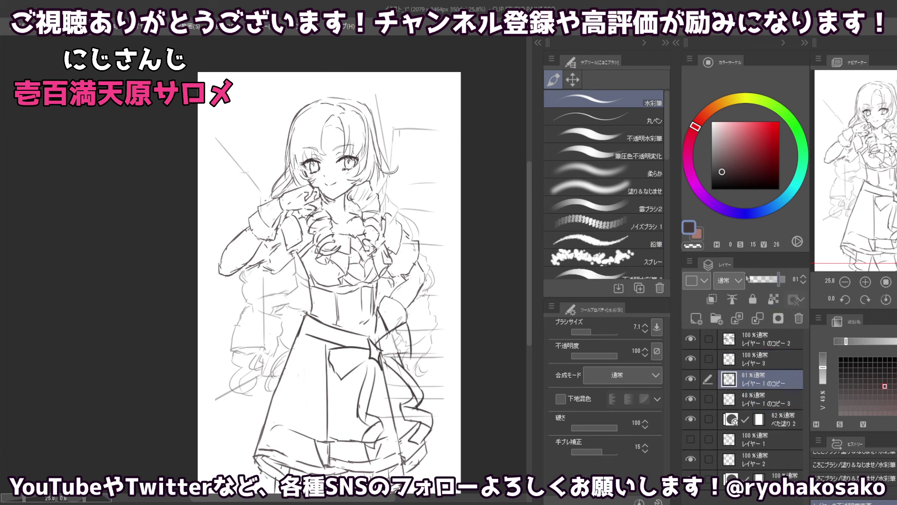
{"action": "left_click", "coordinate": [749, 359]}
{"action": "left_click", "coordinate": [690, 358]}
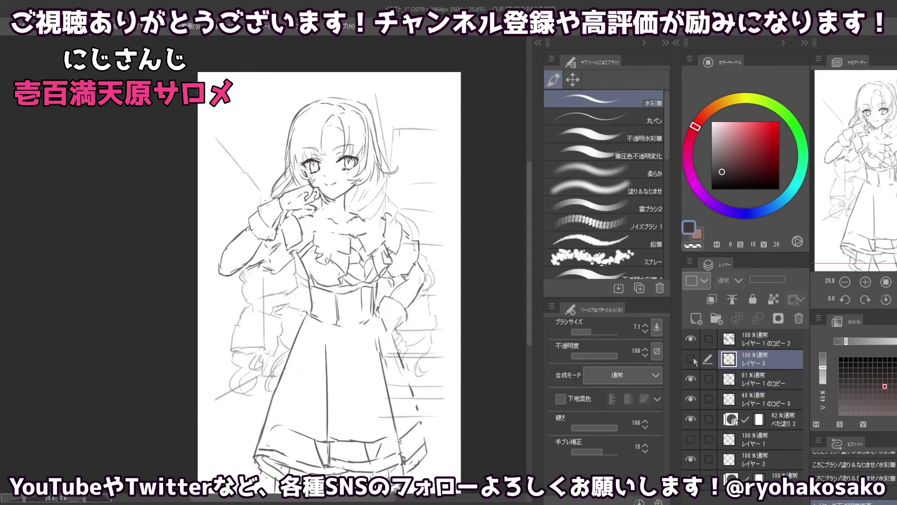
{"action": "left_click", "coordinate": [781, 283]}
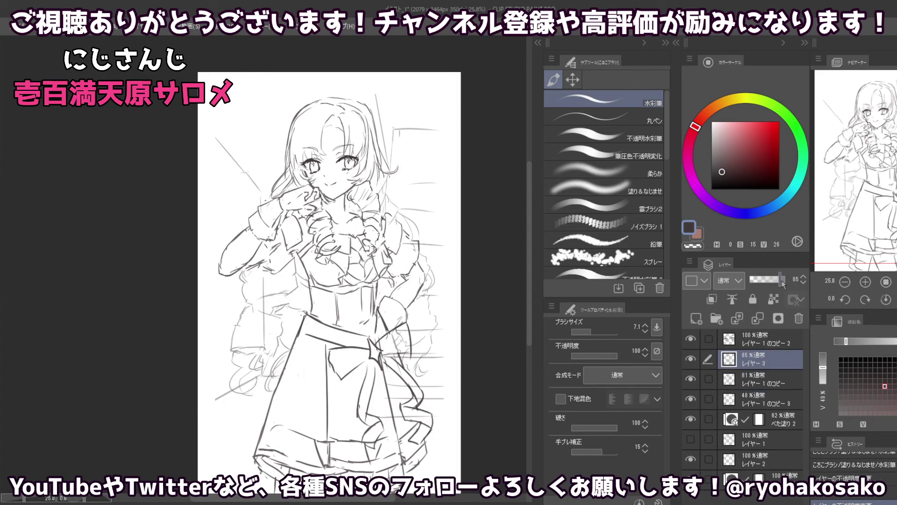
{"action": "left_click_drag", "start_coordinate": [343, 234], "coordinate": [375, 212]}
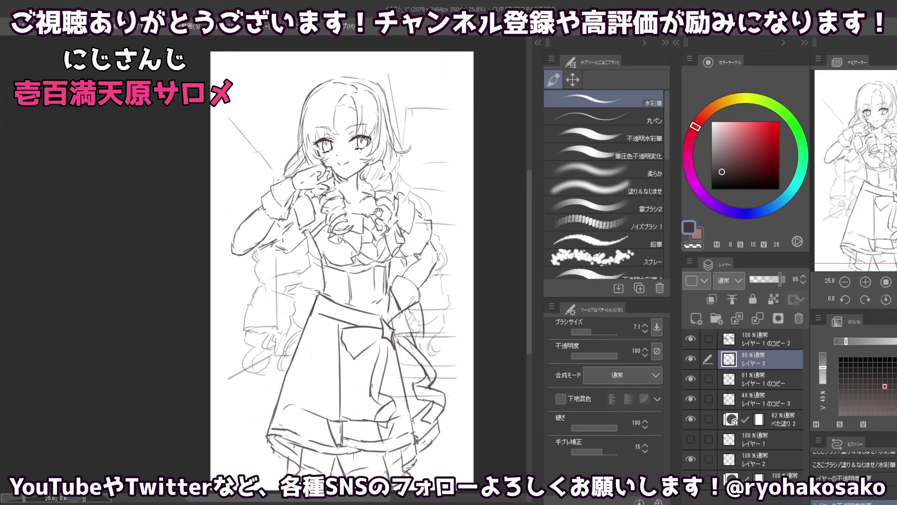
{"action": "left_click", "coordinate": [375, 212]}
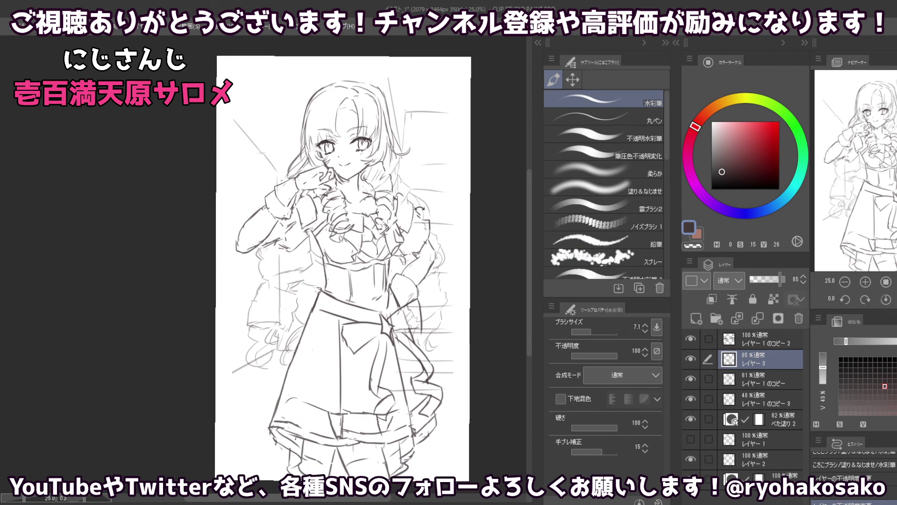
{"action": "left_click", "coordinate": [755, 458]}
- Erase stray lines along the skirt's right contour on Layer 2 with a transparent brush of about 204
{"action": "key", "text": "c"}
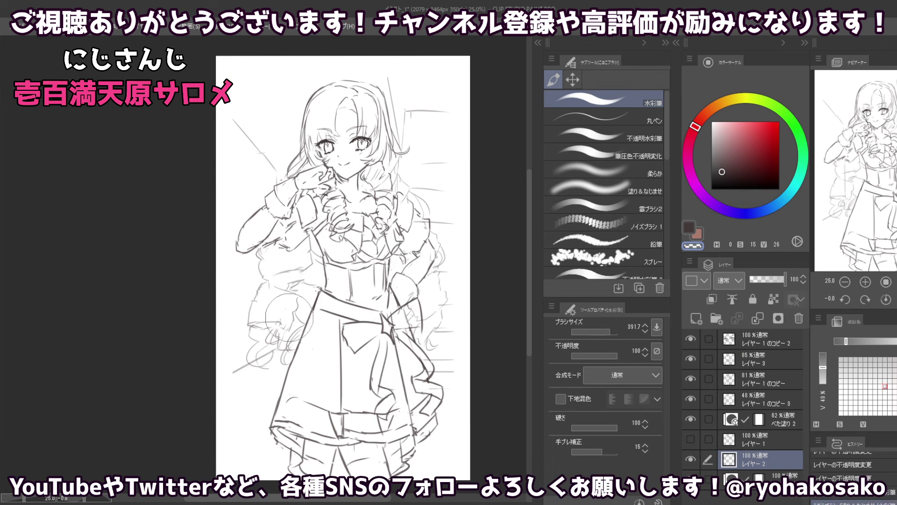
{"action": "key", "text": "bracketleft"}
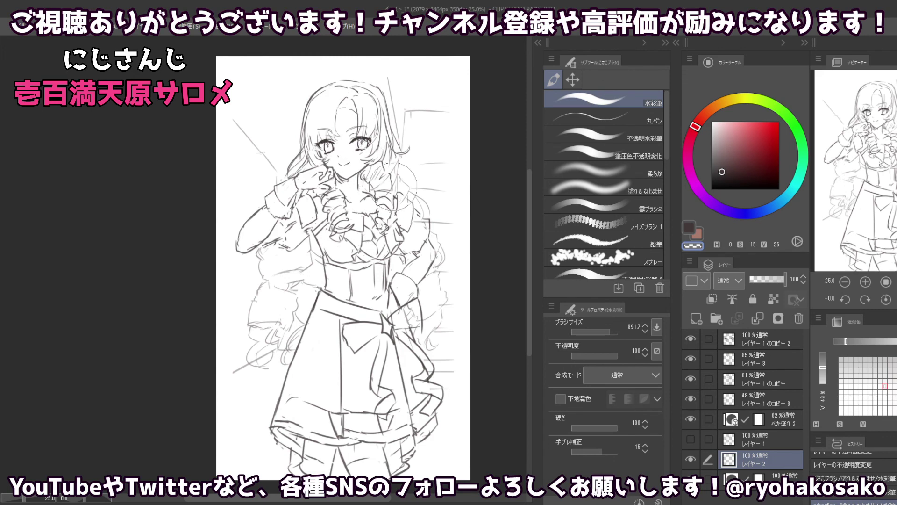
{"action": "key", "text": "bracketleft"}
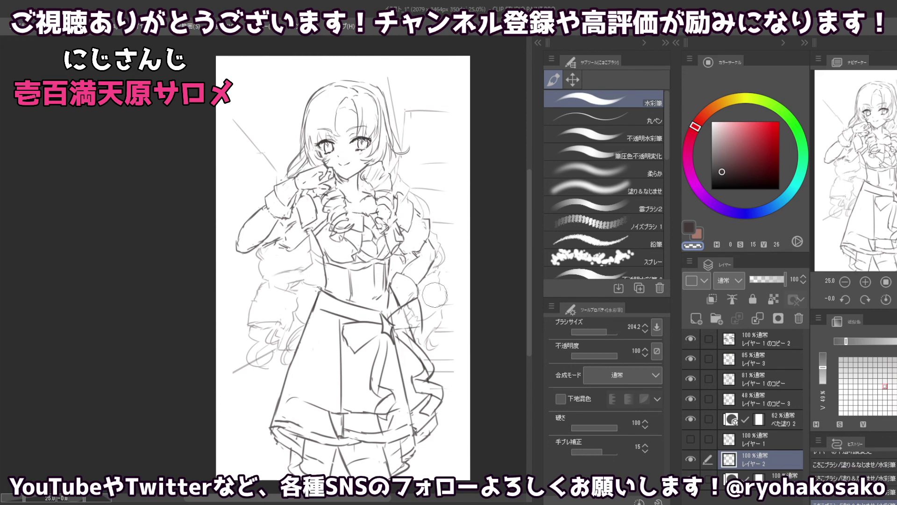
{"action": "left_click_drag", "start_coordinate": [417, 362], "coordinate": [427, 390]}
{"action": "left_click", "coordinate": [311, 292], "text": "ctrl+alt"}
{"action": "scroll", "coordinate": [322, 300], "scroll_direction": "up", "scroll_amount": 2}
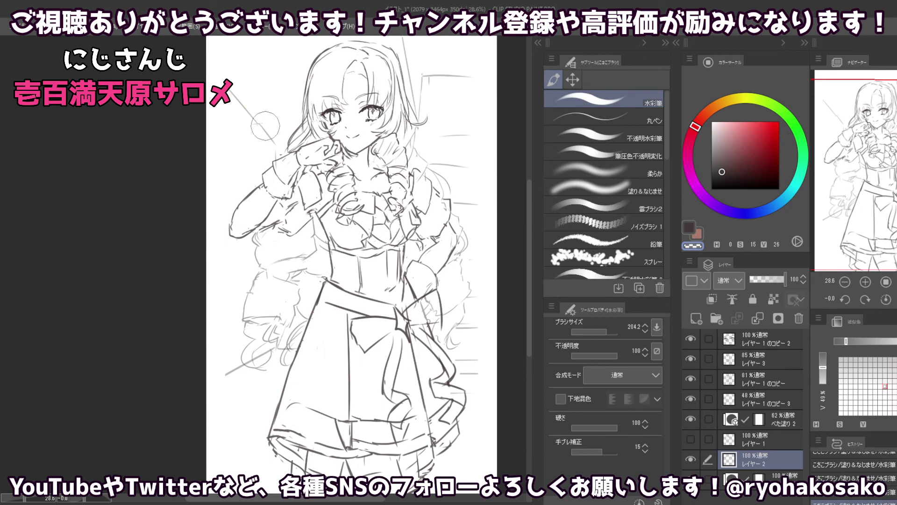
{"action": "key", "text": "c"}
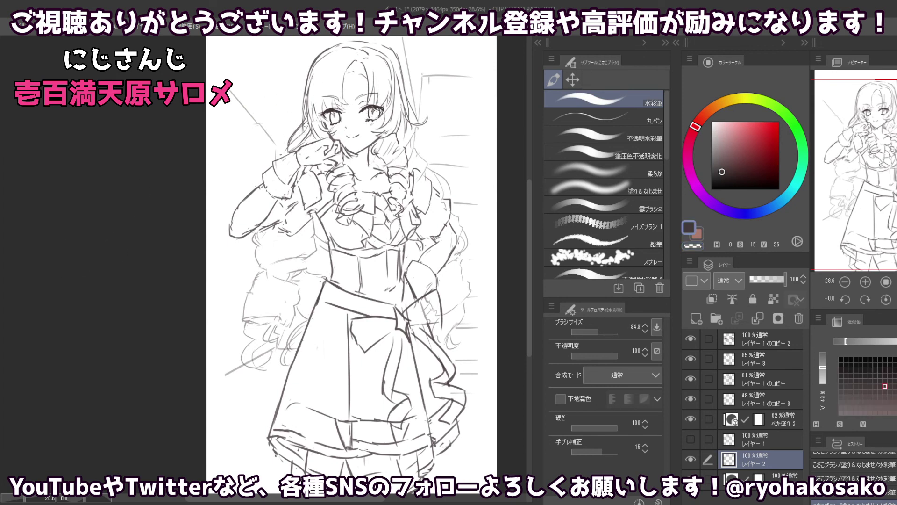
- On レイヤー1のコピー, draw refining lines on the cuff and hand
{"action": "left_click", "coordinate": [737, 398]}
{"action": "left_click", "coordinate": [748, 379]}
{"action": "left_click", "coordinate": [690, 378]}
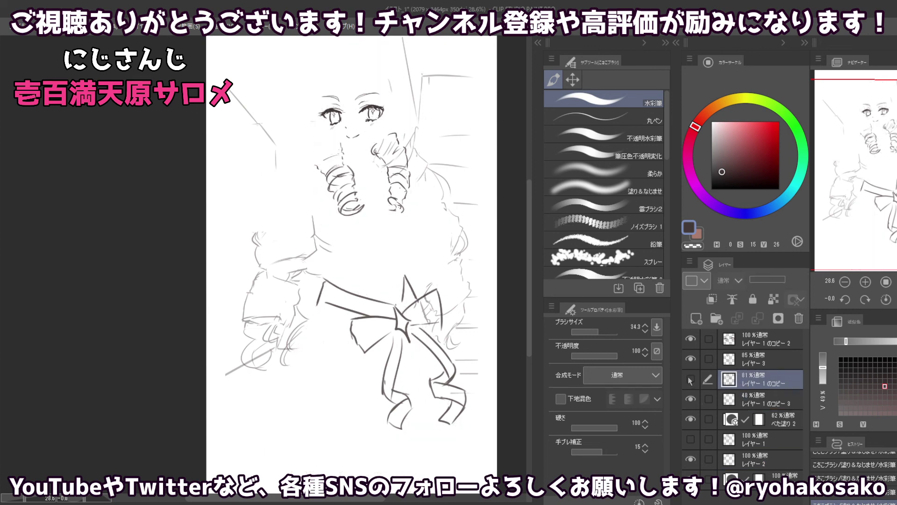
{"action": "key", "text": "c"}
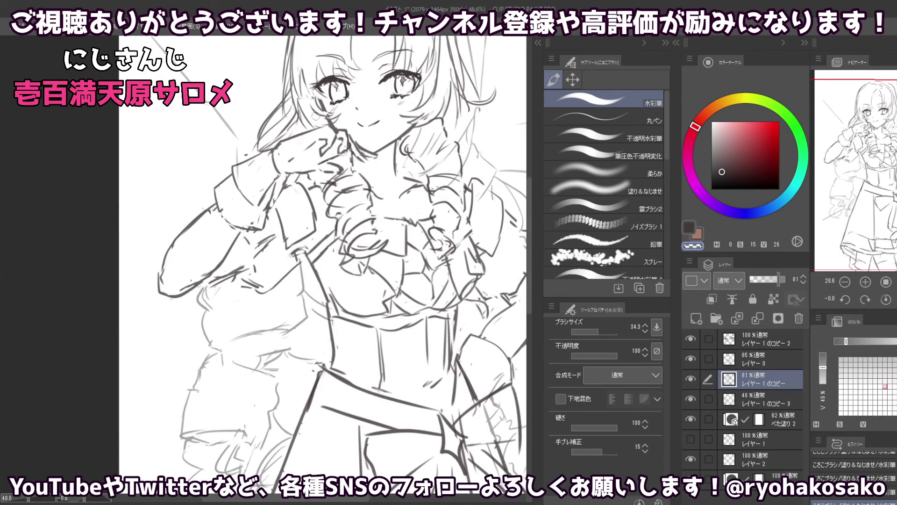
{"action": "scroll", "coordinate": [332, 157], "scroll_direction": "up", "scroll_amount": 2}
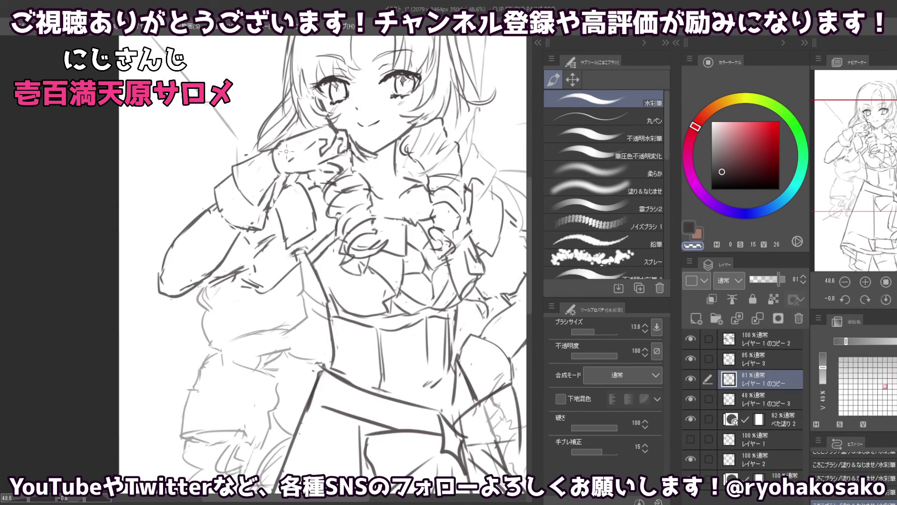
{"action": "key", "text": "c"}
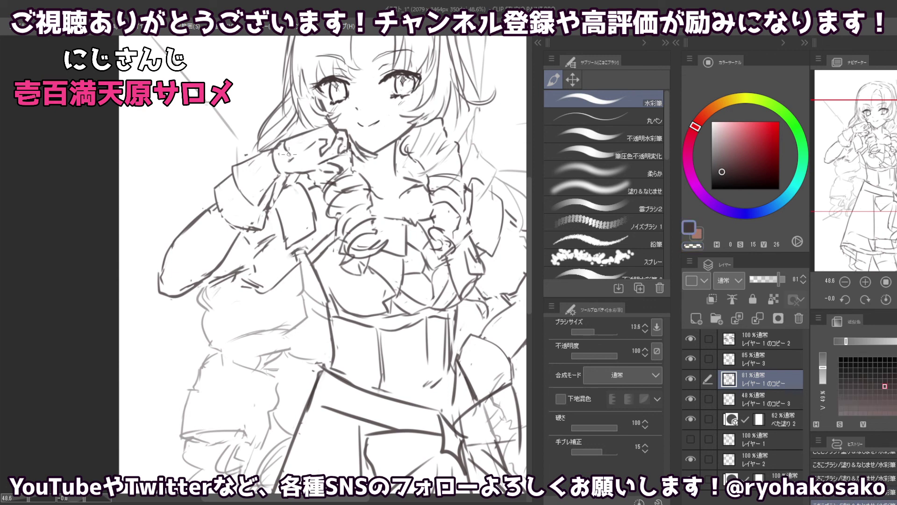
{"action": "left_click_drag", "start_coordinate": [293, 159], "coordinate": [308, 168]}
{"action": "mouse_move", "coordinate": [275, 143]}
{"action": "left_mouse_down"}
{"action": "mouse_move", "coordinate": [304, 173]}
{"action": "mouse_move", "coordinate": [310, 167]}
{"action": "left_mouse_up"}
- Add small touch-up strokes to the sketch, alternating between the transparent and main colours
{"action": "key", "text": "c"}
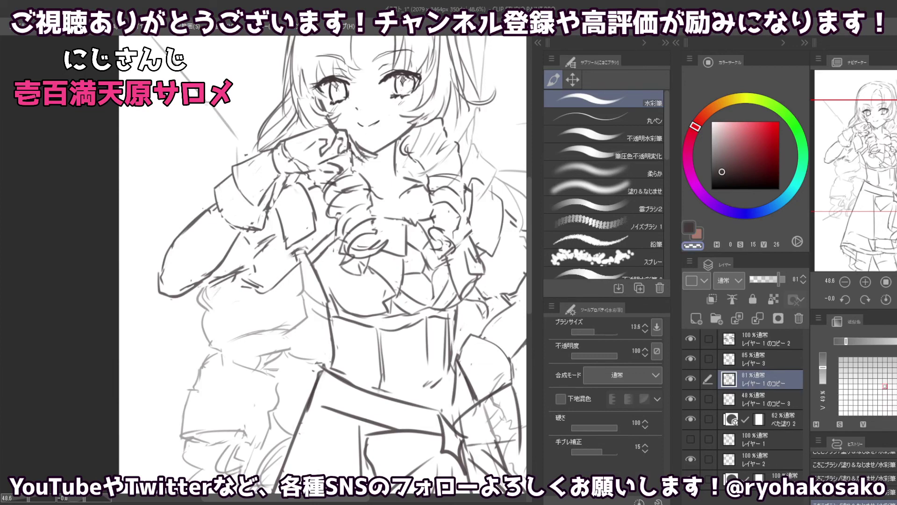
{"action": "key", "text": "c"}
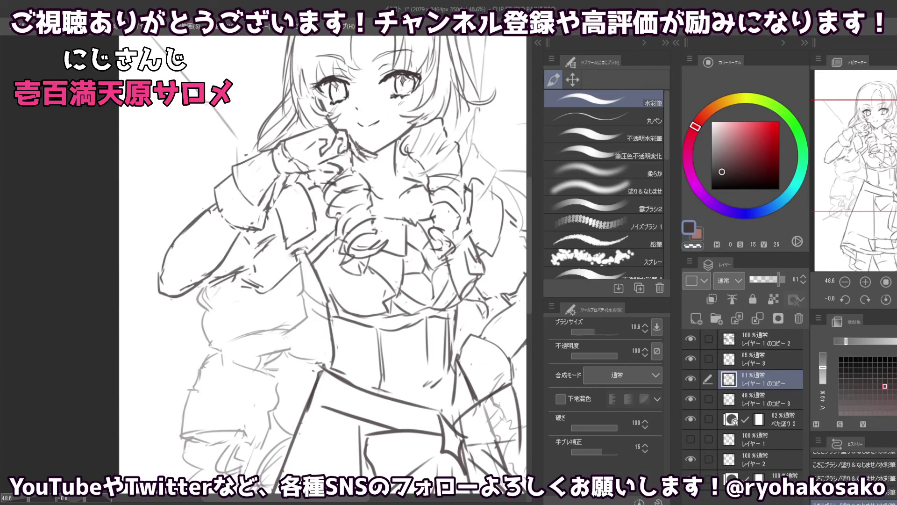
{"action": "key", "text": "c"}
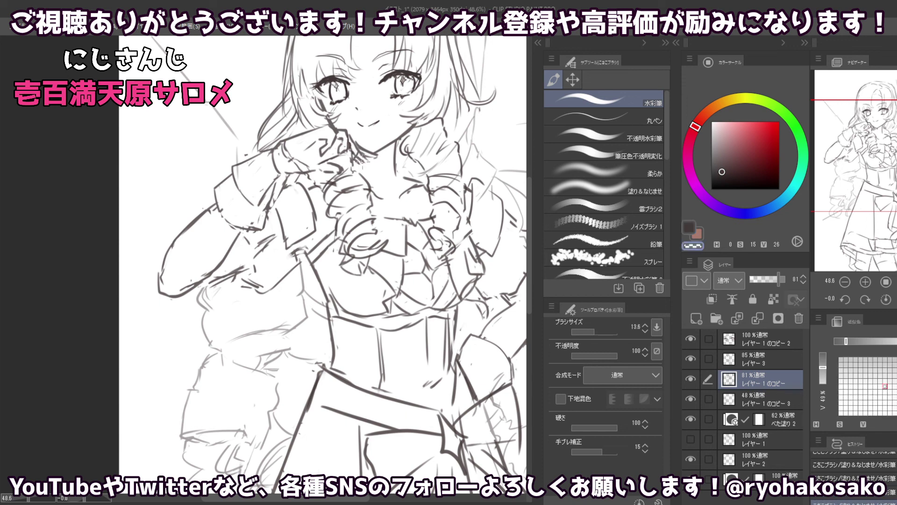
{"action": "key", "text": "c"}
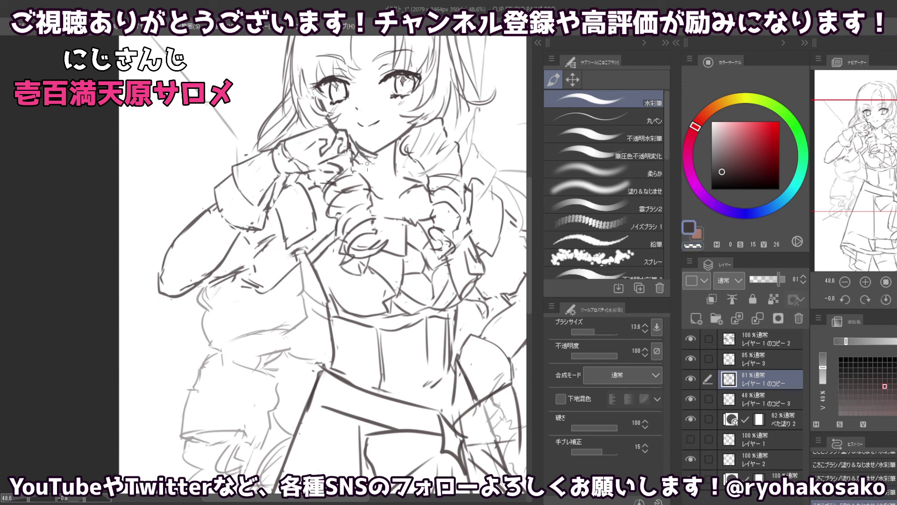
{"action": "left_click_drag", "start_coordinate": [368, 163], "coordinate": [367, 161]}
{"action": "key", "text": "c"}
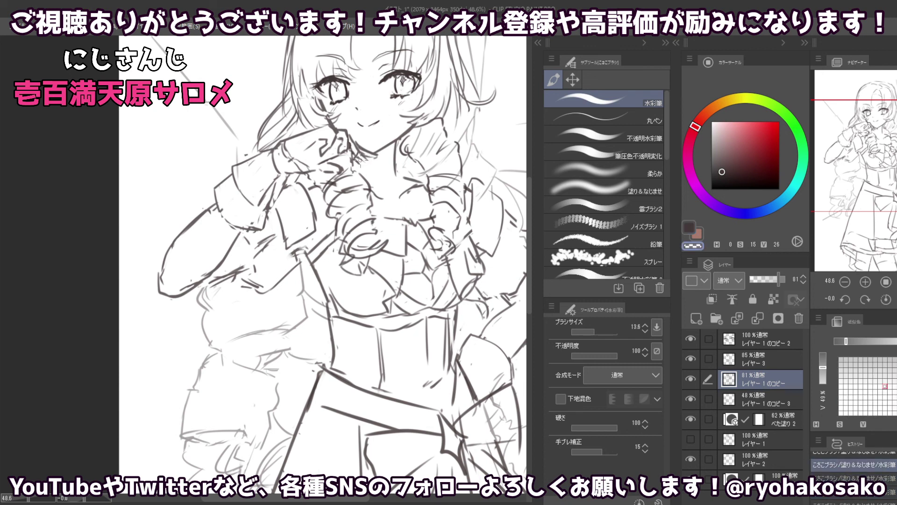
{"action": "key", "text": "c"}
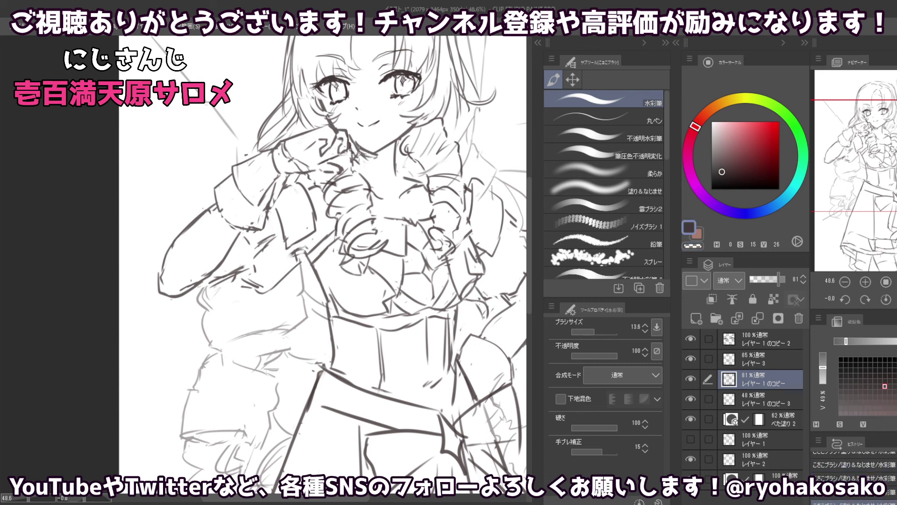
{"action": "left_click_drag", "start_coordinate": [355, 157], "coordinate": [356, 158]}
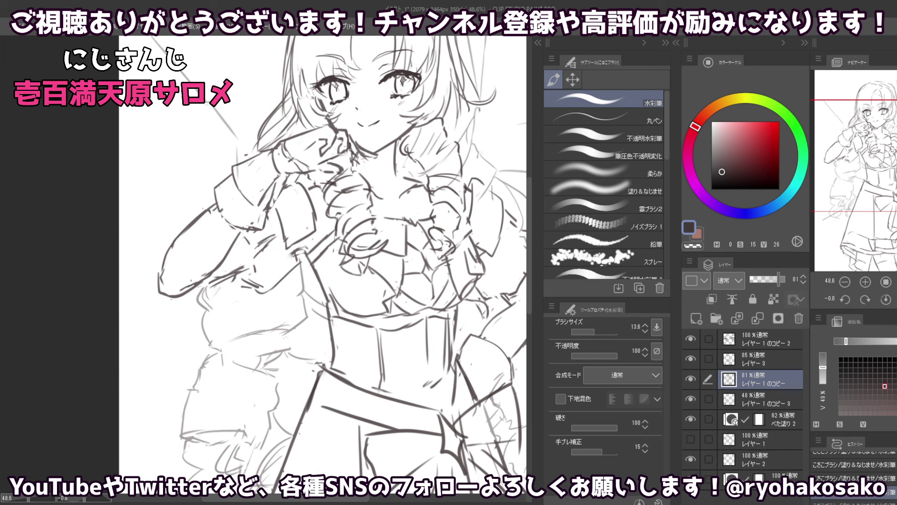
{"action": "key", "text": "c"}
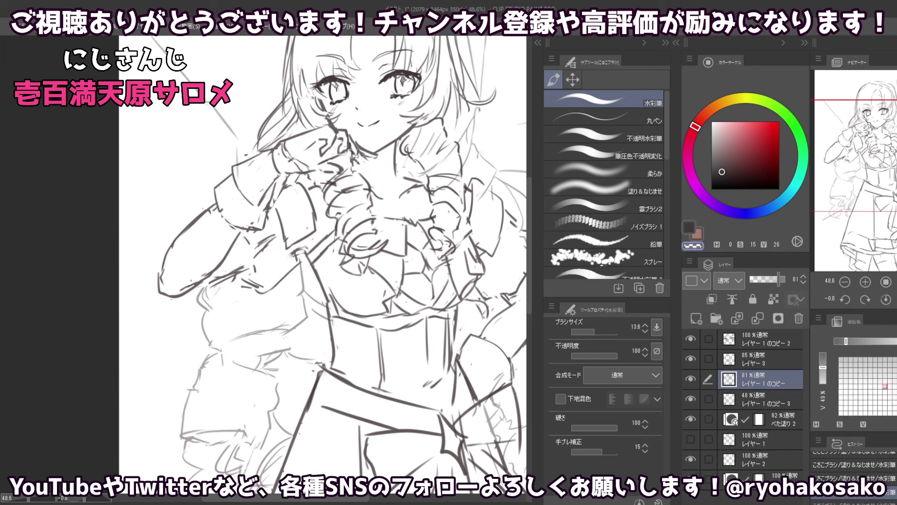
{"action": "key", "text": "c"}
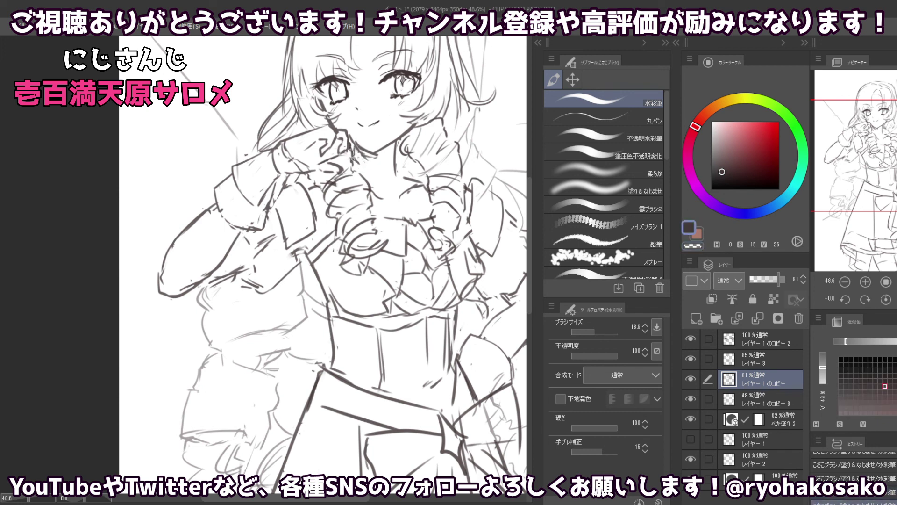
{"action": "key", "text": "c"}
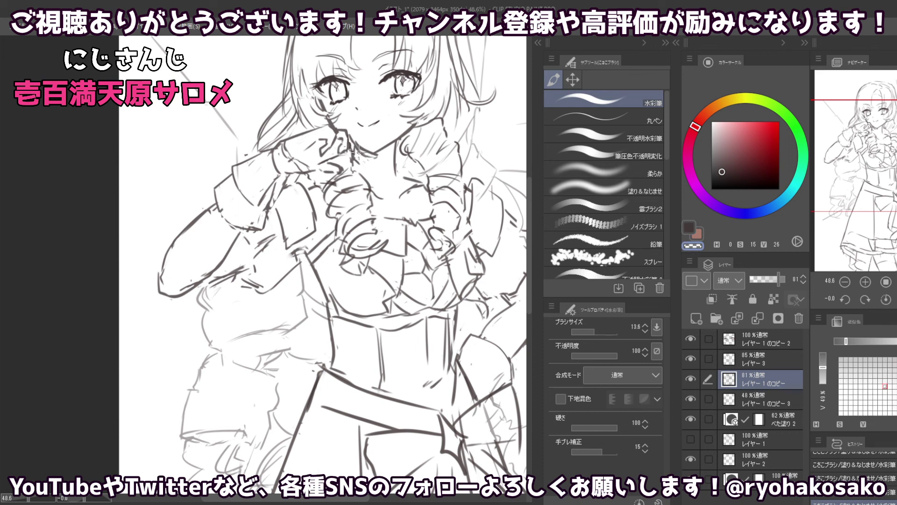
{"action": "key", "text": "c"}
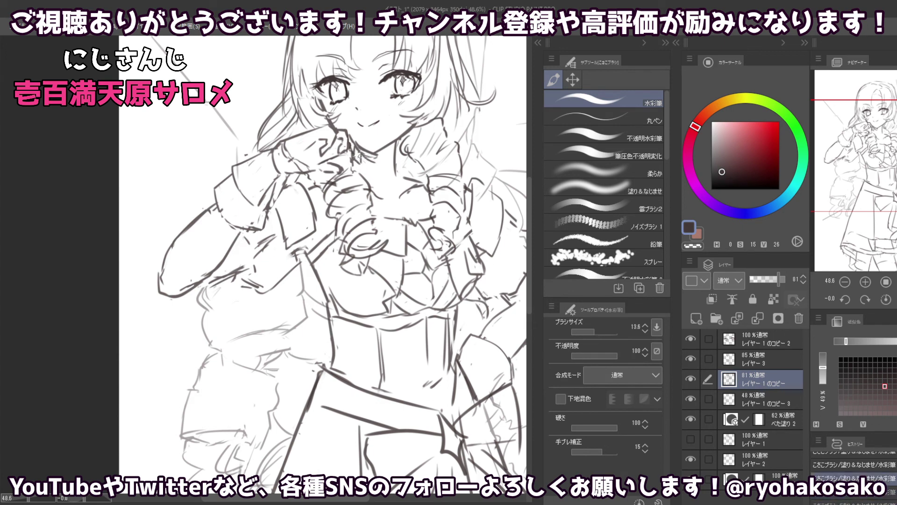
- Touch up the lines near the collar with short strokes
{"action": "mouse_move", "coordinate": [376, 162]}
{"action": "left_mouse_down"}
{"action": "mouse_move", "coordinate": [360, 162]}
{"action": "mouse_move", "coordinate": [371, 159]}
{"action": "left_mouse_up"}
{"action": "key", "text": "c"}
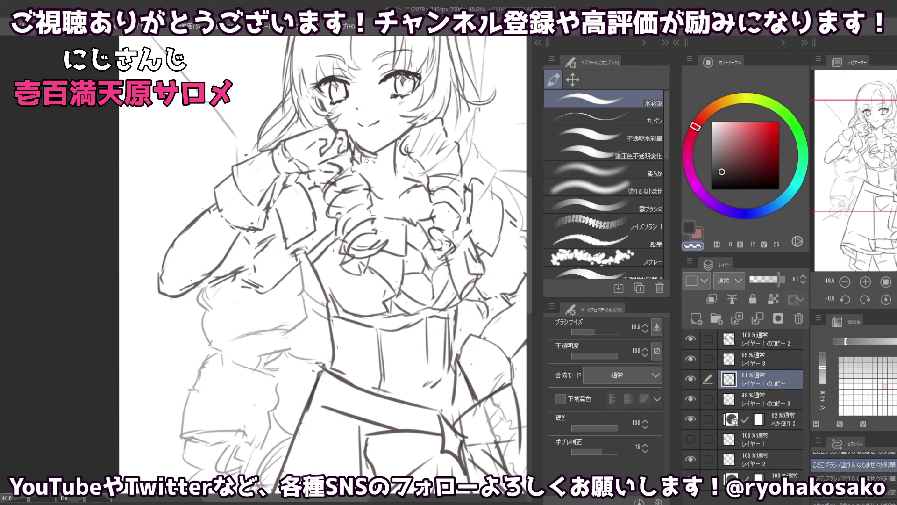
{"action": "key", "text": "c"}
{"action": "mouse_move", "coordinate": [368, 158]}
{"action": "left_mouse_down"}
{"action": "mouse_move", "coordinate": [378, 163]}
{"action": "mouse_move", "coordinate": [360, 162]}
{"action": "left_mouse_up"}
- Raise the レイヤー1のコピー3 layer's opacity from 48% to 63%
{"action": "key", "text": "c"}
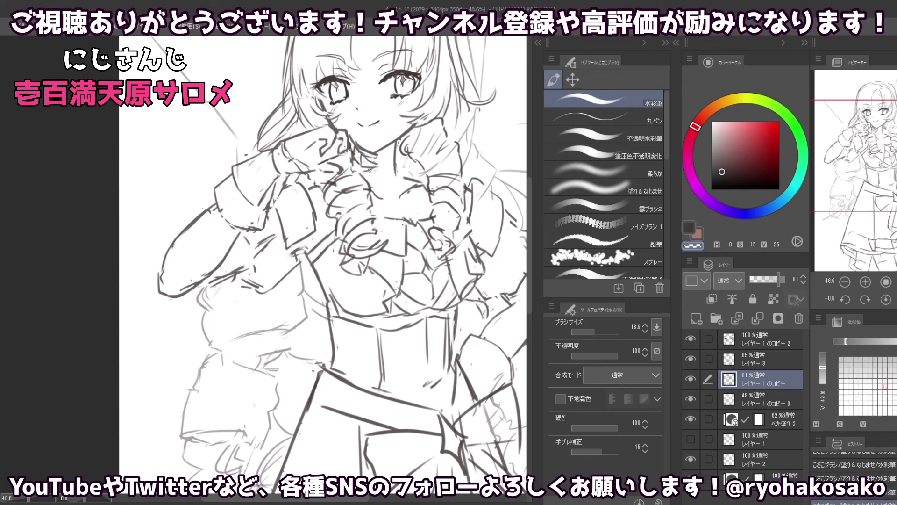
{"action": "scroll", "coordinate": [367, 169], "scroll_direction": "down", "scroll_amount": 3}
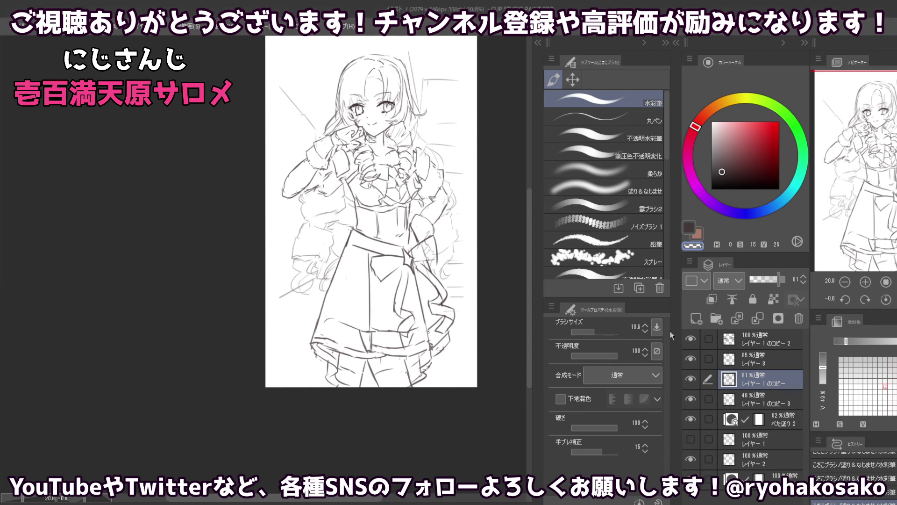
{"action": "left_click", "coordinate": [752, 406]}
{"action": "left_click_drag", "start_coordinate": [771, 280], "coordinate": [780, 281]}
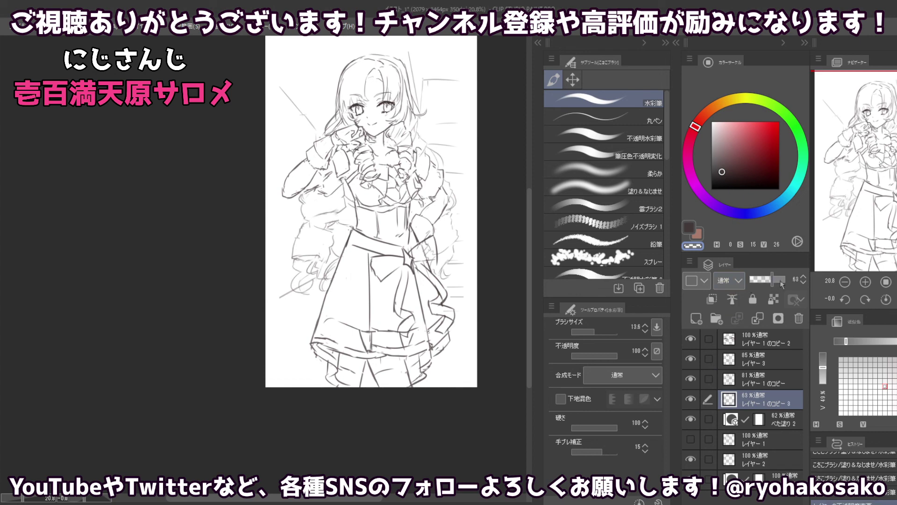